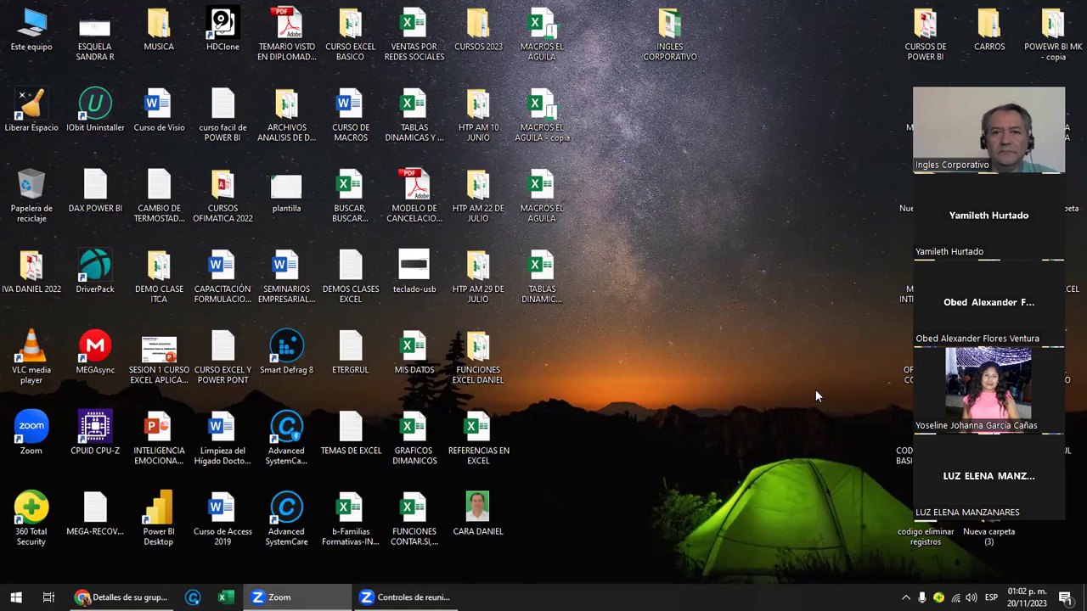
Open the INGLES CORPORATIVO desktop folder, then return to the Gmail course-details e-mail
click(677, 34)
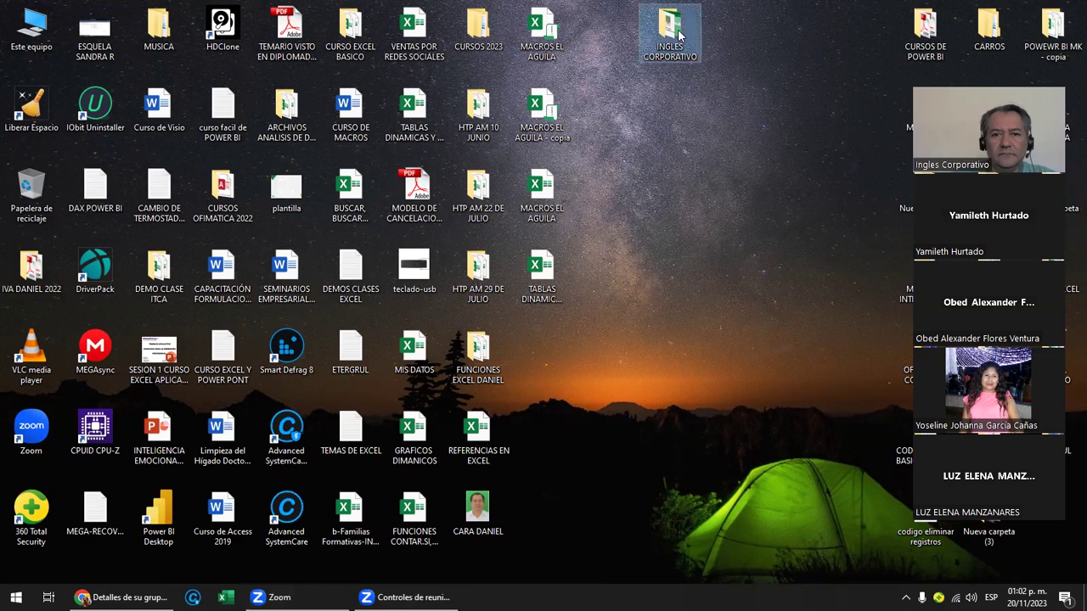
double_click(677, 34)
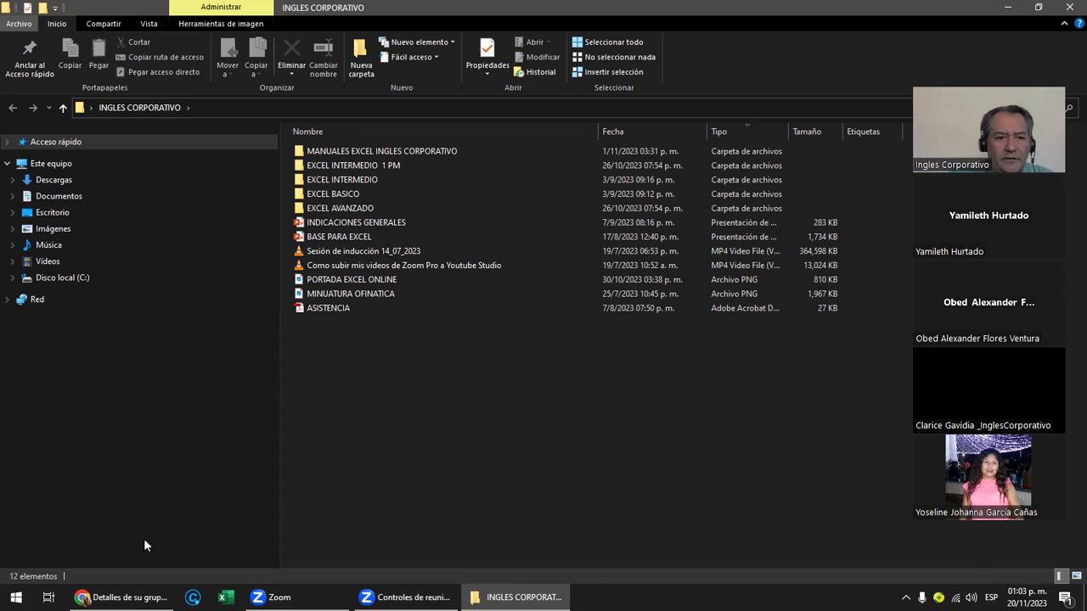
click(121, 597)
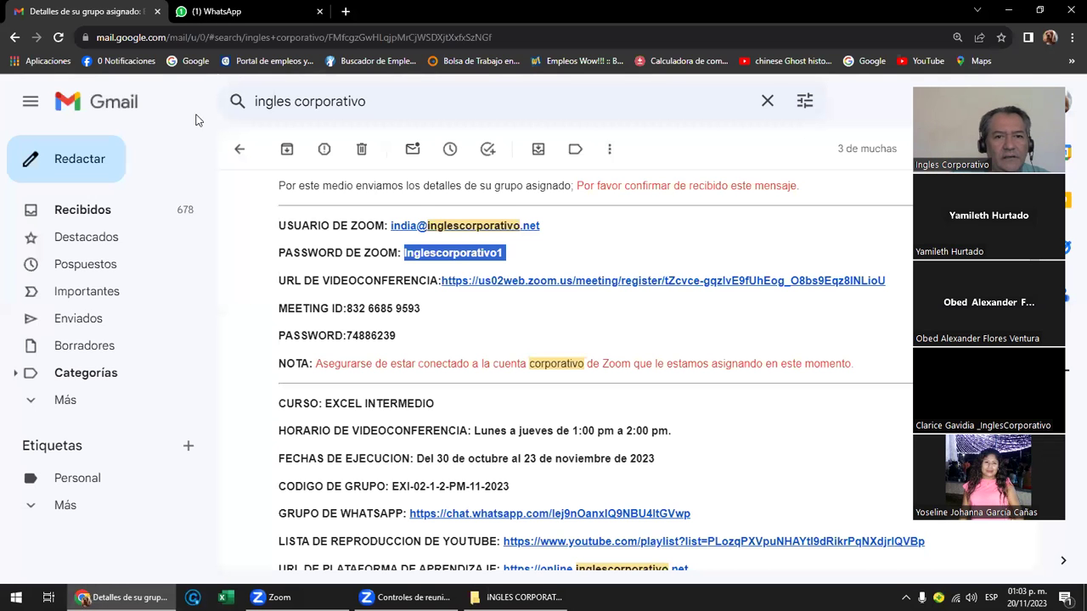
Follow the e-mail's platform link into Excel Intermedio and open the Sección 4 pivot-table homework
scroll(527, 437, down, 2)
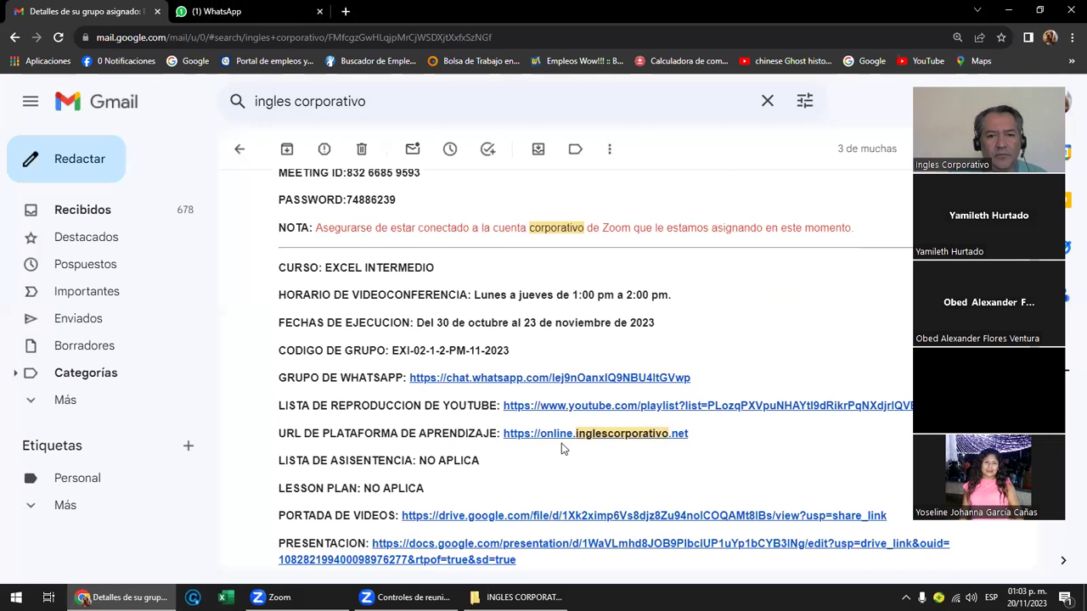
click(559, 434)
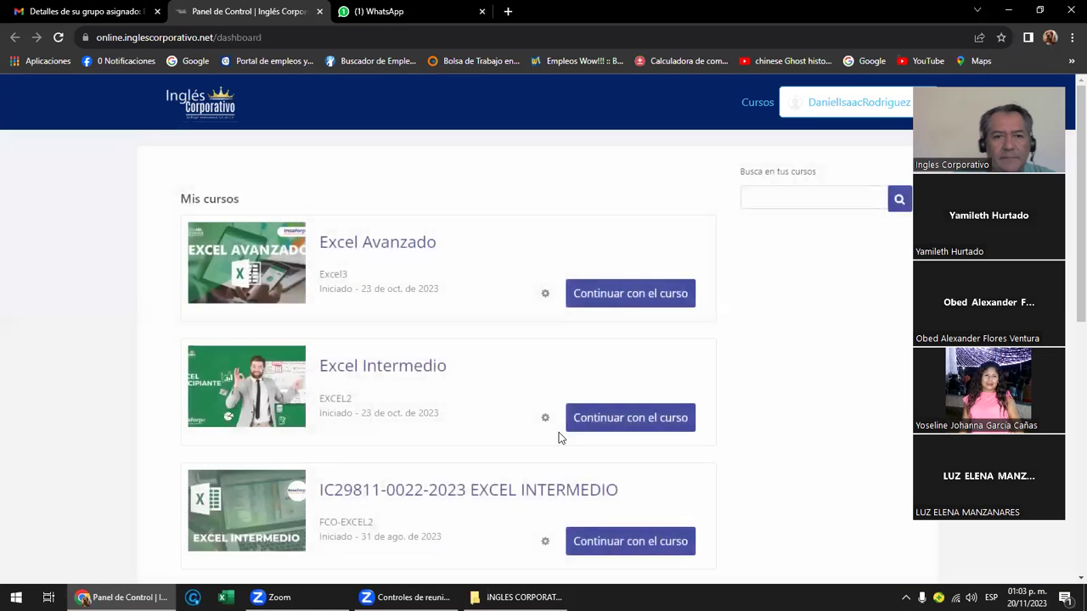
click(364, 376)
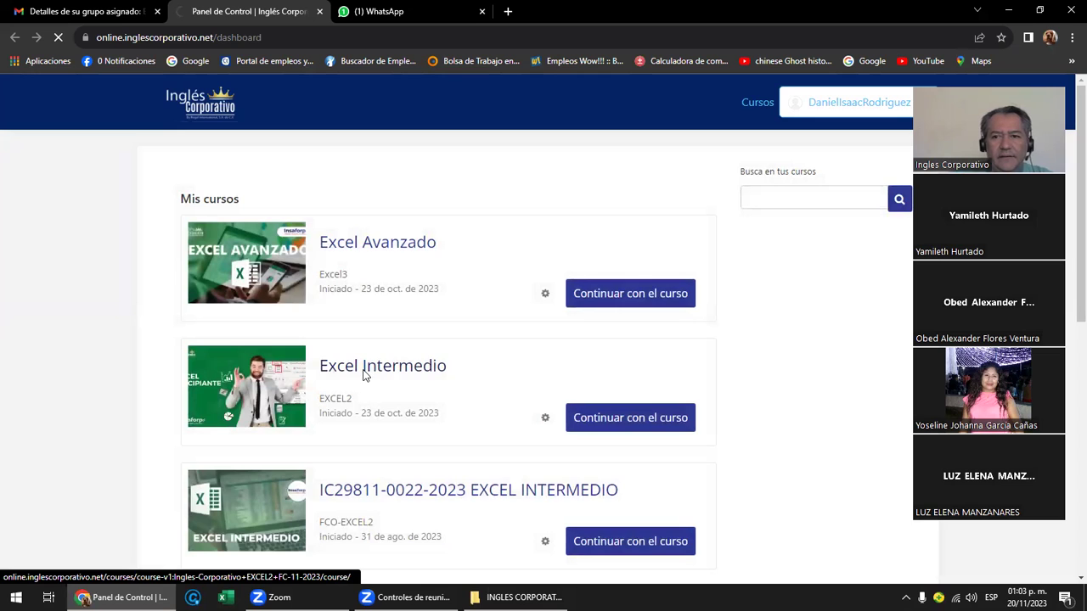
scroll(363, 376, down, 3)
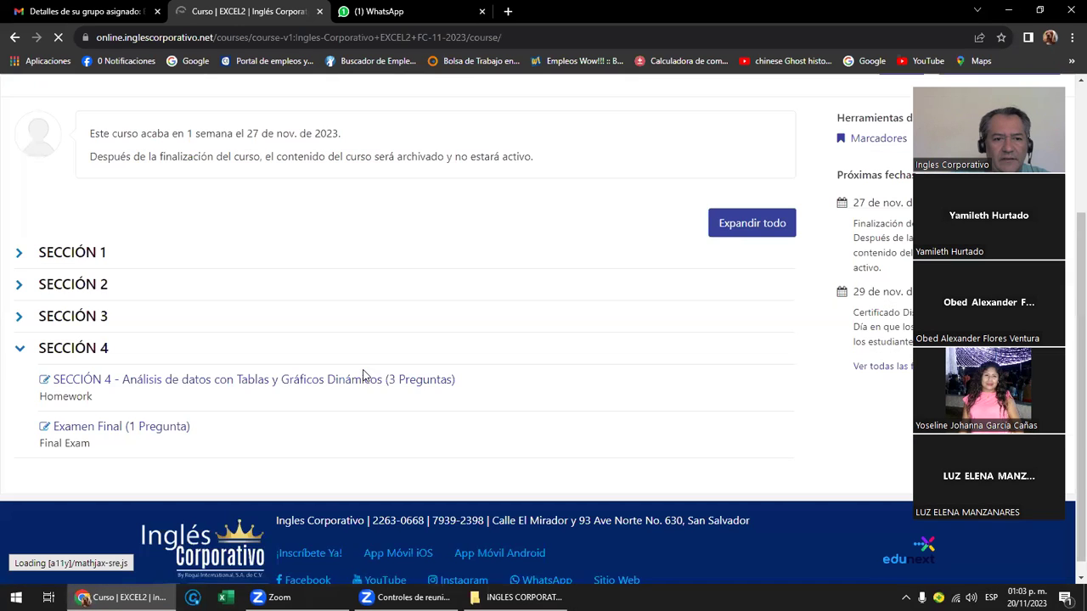
scroll(364, 375, down, 1)
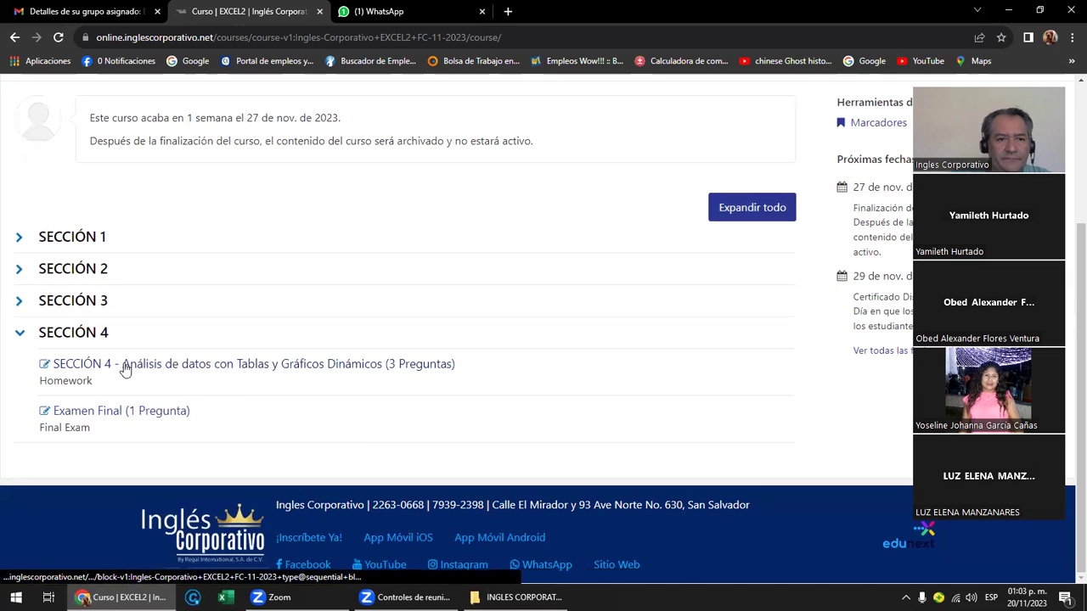
click(178, 378)
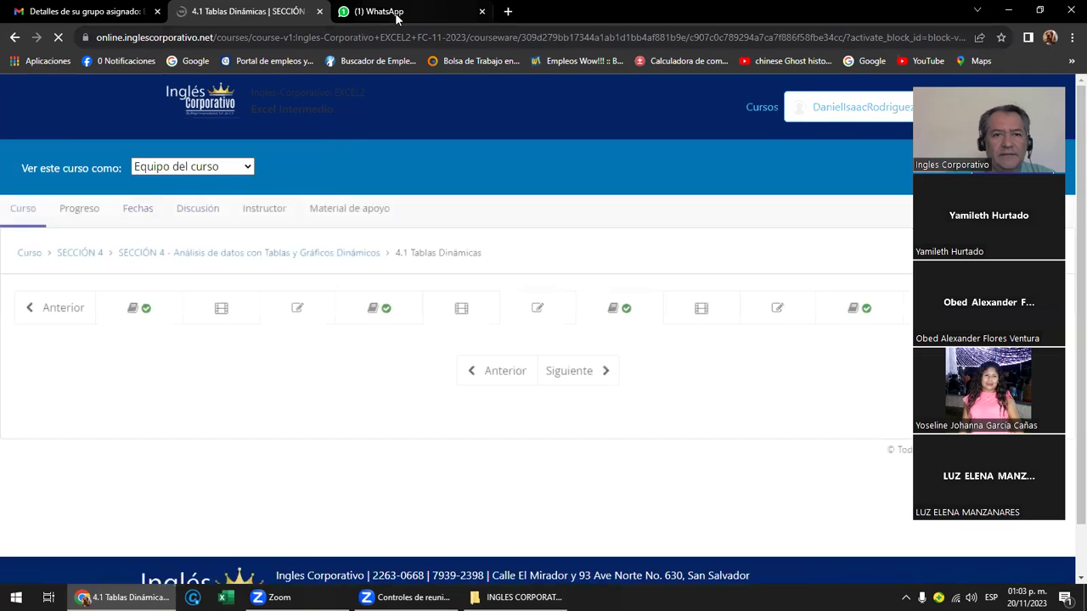
Check the WhatsApp class chat, then return to the 4.1 Tablas Dinámicas lesson
click(390, 11)
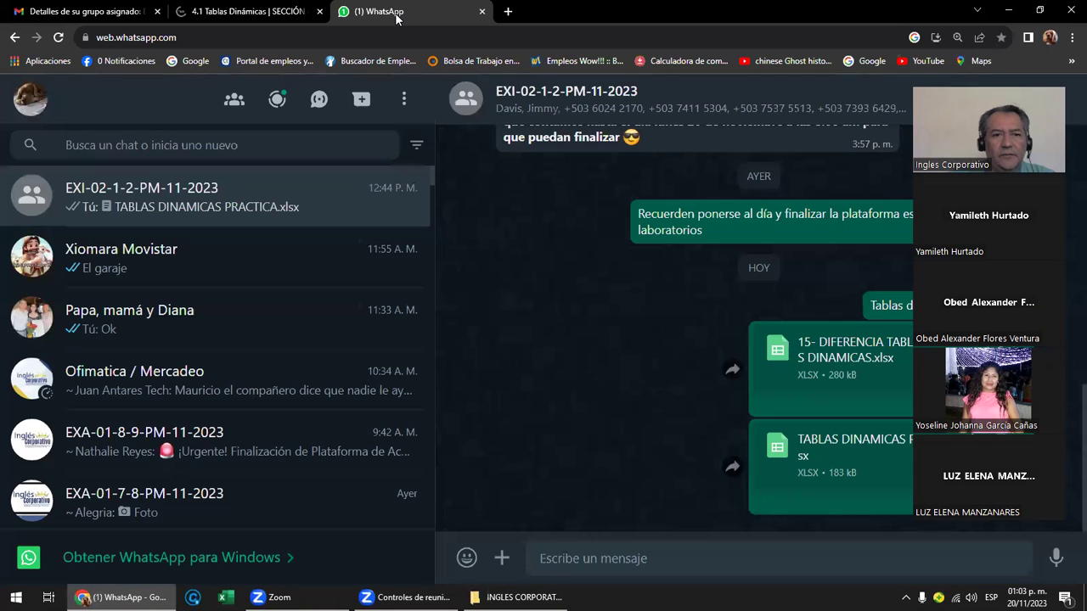
scroll(553, 348, up, 4)
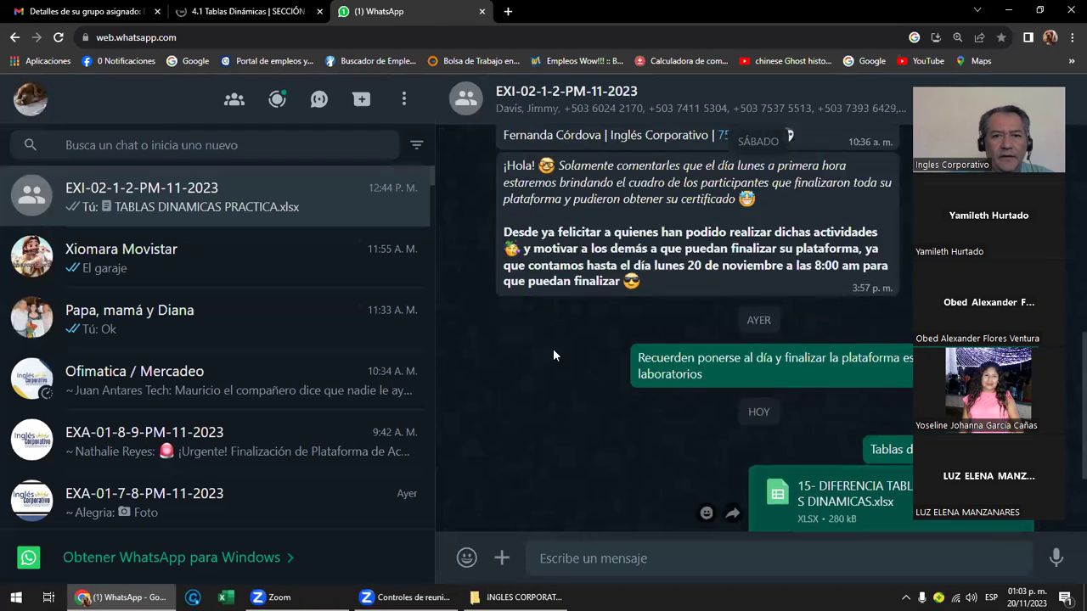
scroll(553, 348, down, 5)
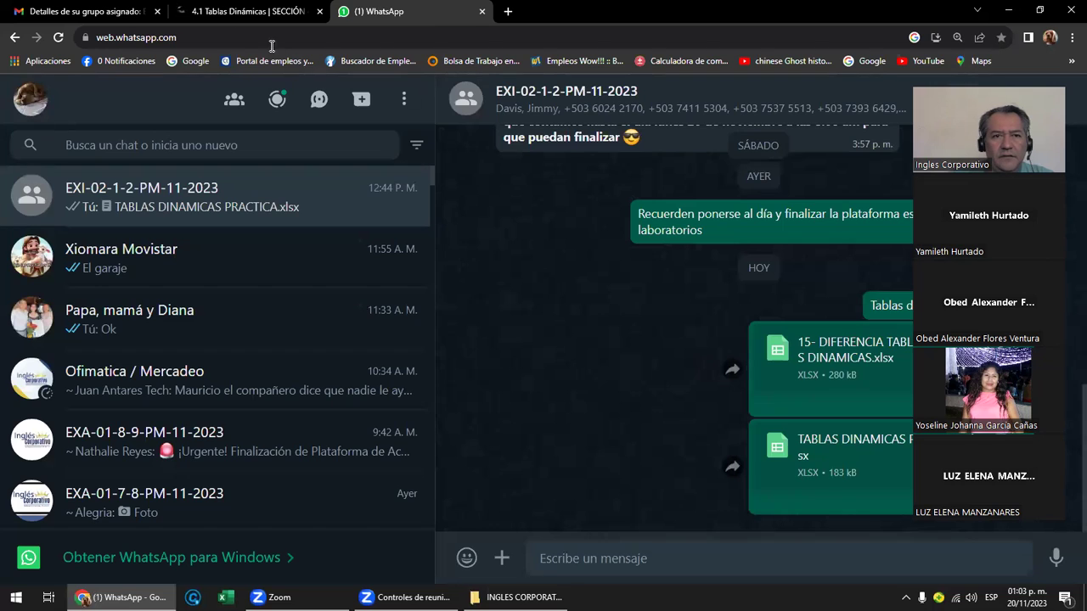
click(242, 11)
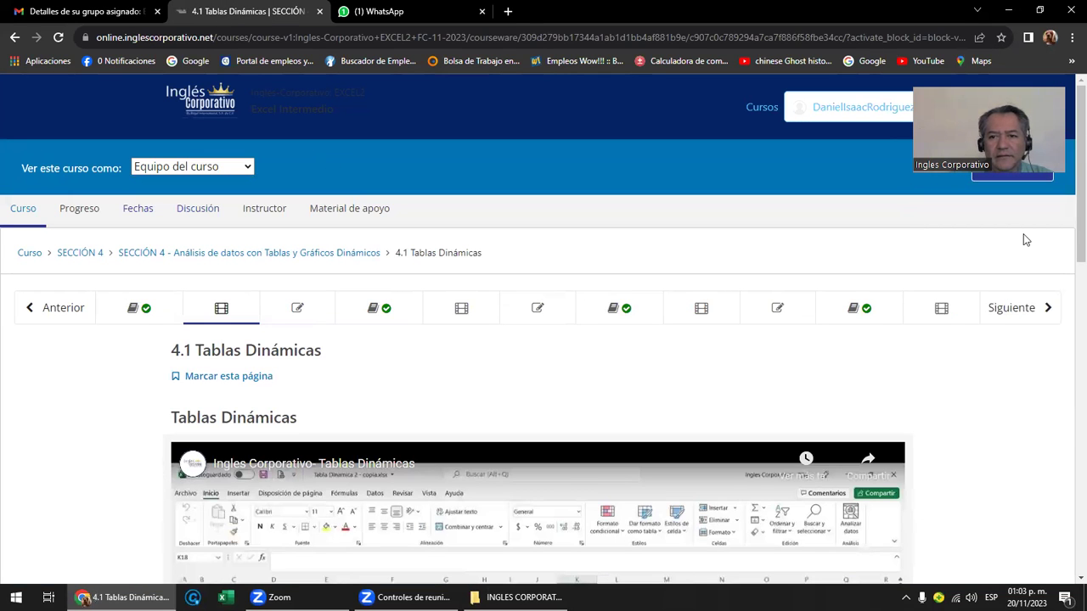
Go back to lesson 4.0 Objetivo de la lección and zoom the page to 125%
scroll(435, 425, down, 1)
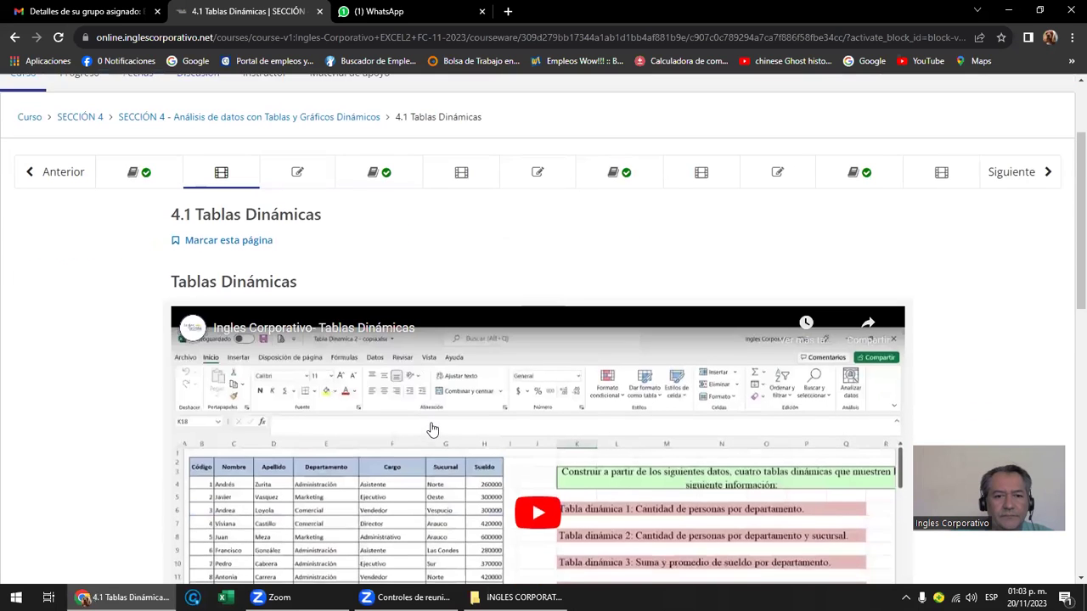
scroll(436, 425, down, 1)
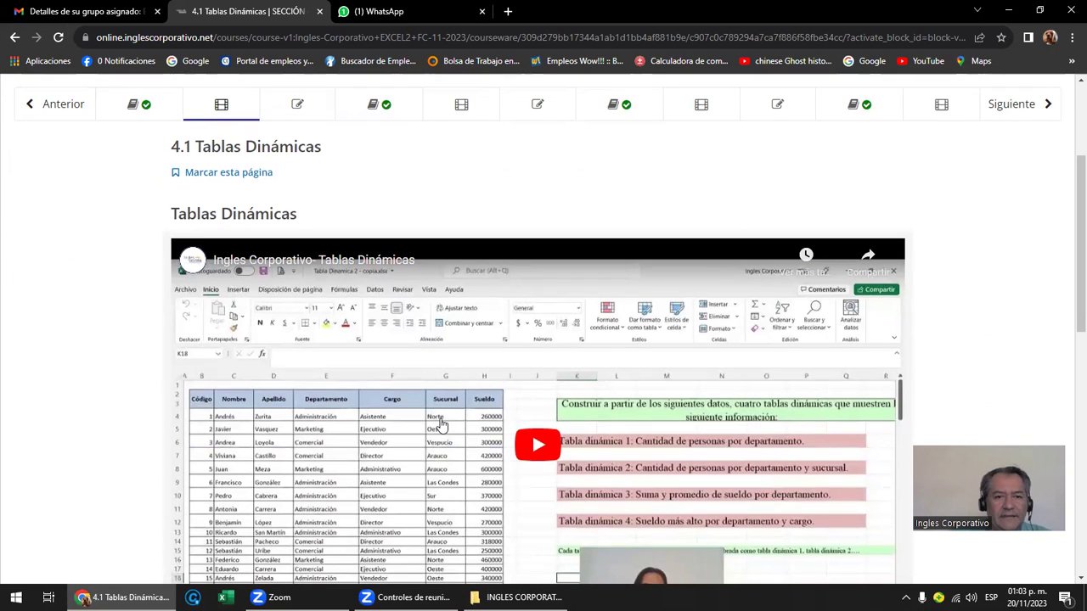
scroll(442, 424, up, 1)
click(75, 172)
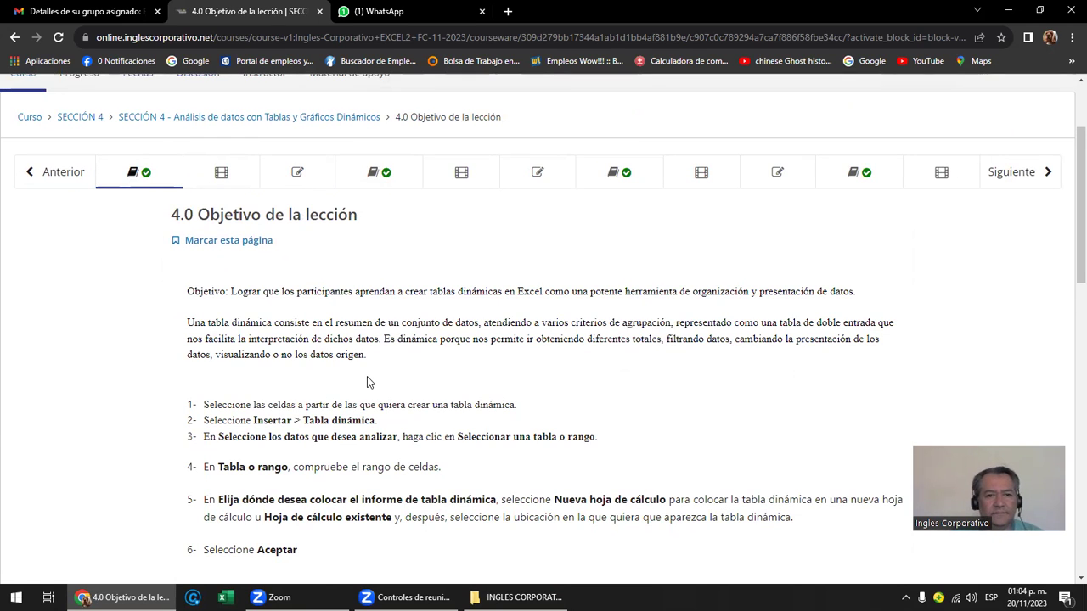
key(ctrl+plus)
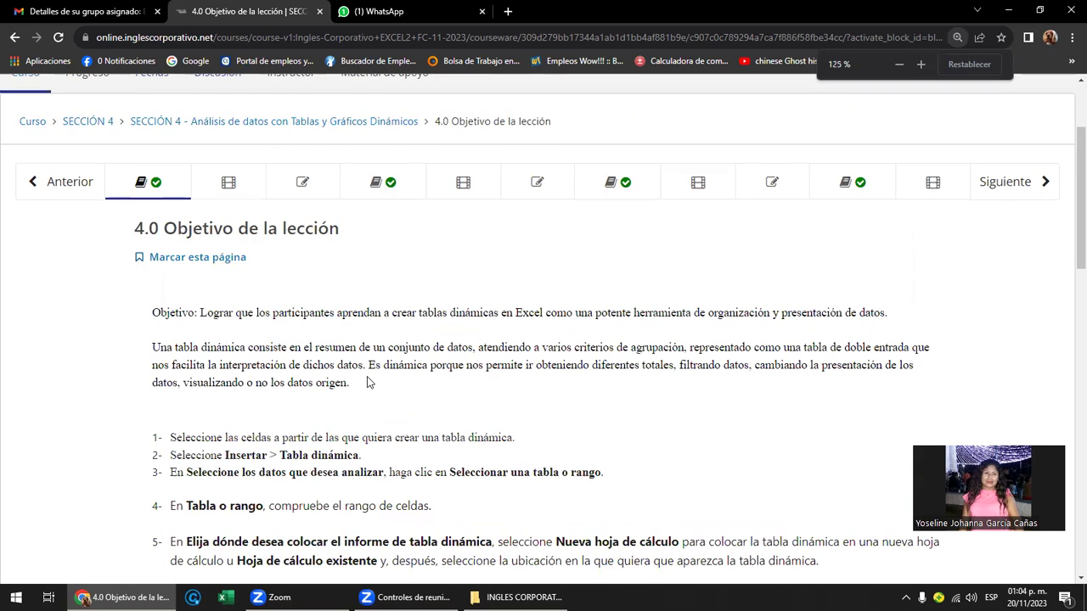
key(ctrl+plus)
scroll(367, 380, down, 2)
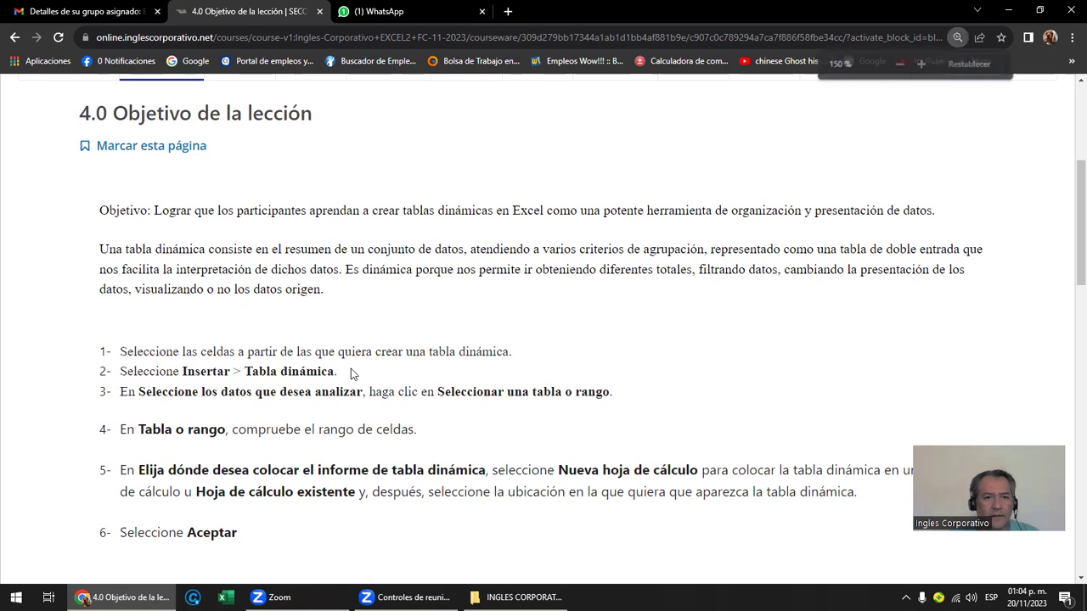
Zoom the 4.0 lesson page one step further and scroll to the numbered pivot-table steps
key(ctrl+plus)
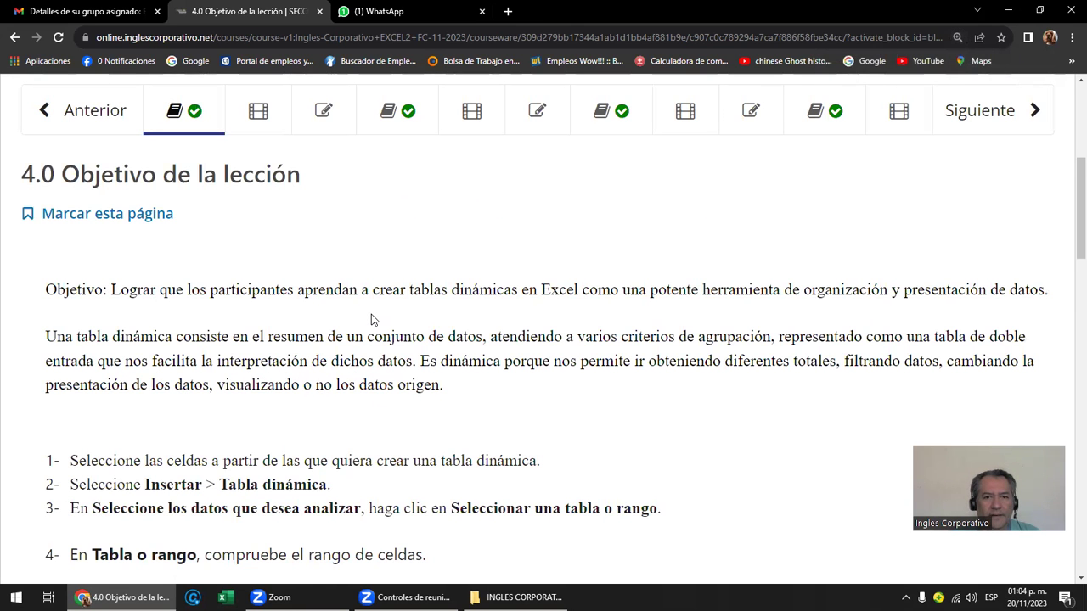
scroll(371, 315, down, 1)
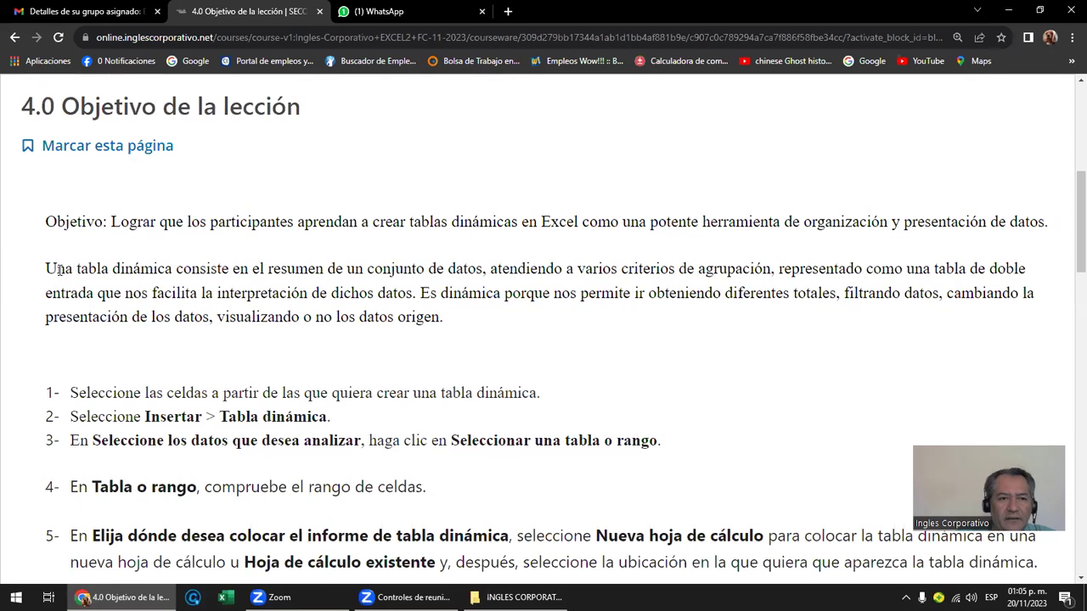
Highlight the pivot-table definition and the phrase 'datos origen', then return to the INGLES CORPORATIVO folder
drag(57, 270, 358, 336)
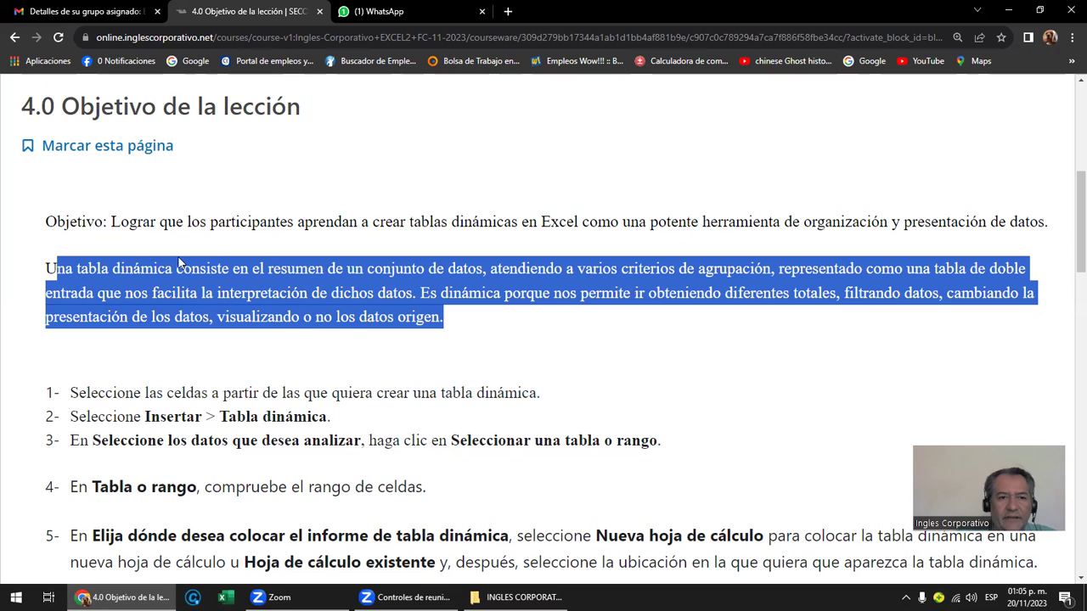
click(345, 339)
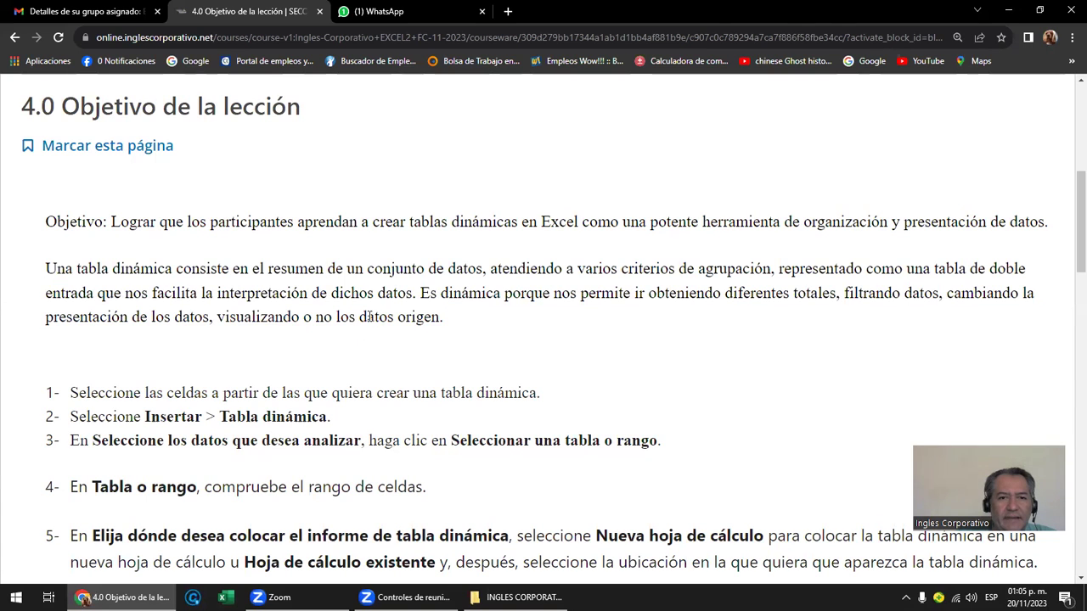
drag(359, 318, 443, 317)
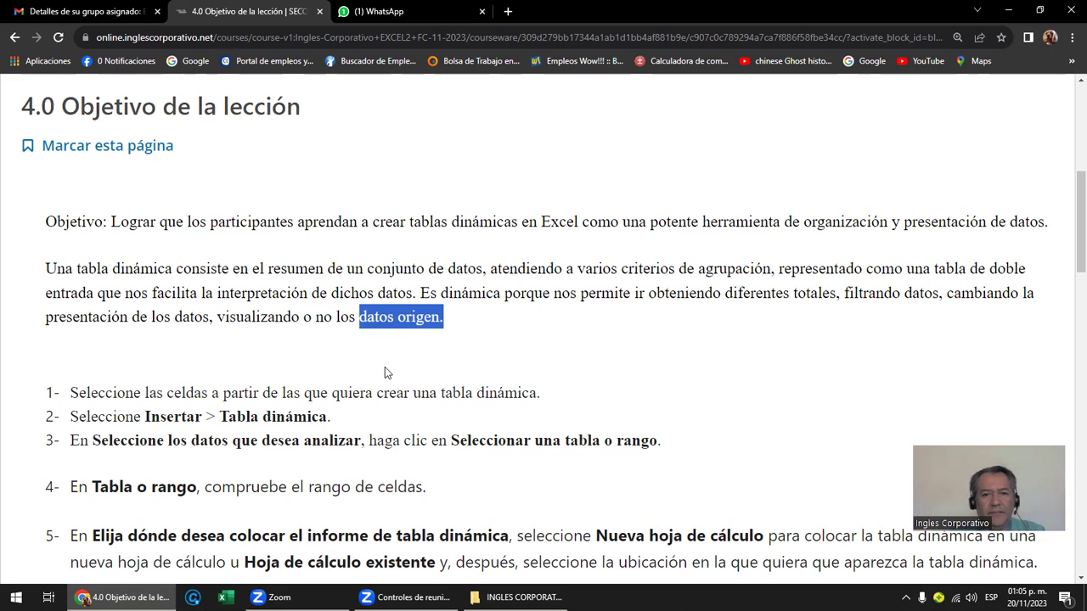
scroll(385, 372, down, 1)
scroll(385, 372, down, 1)
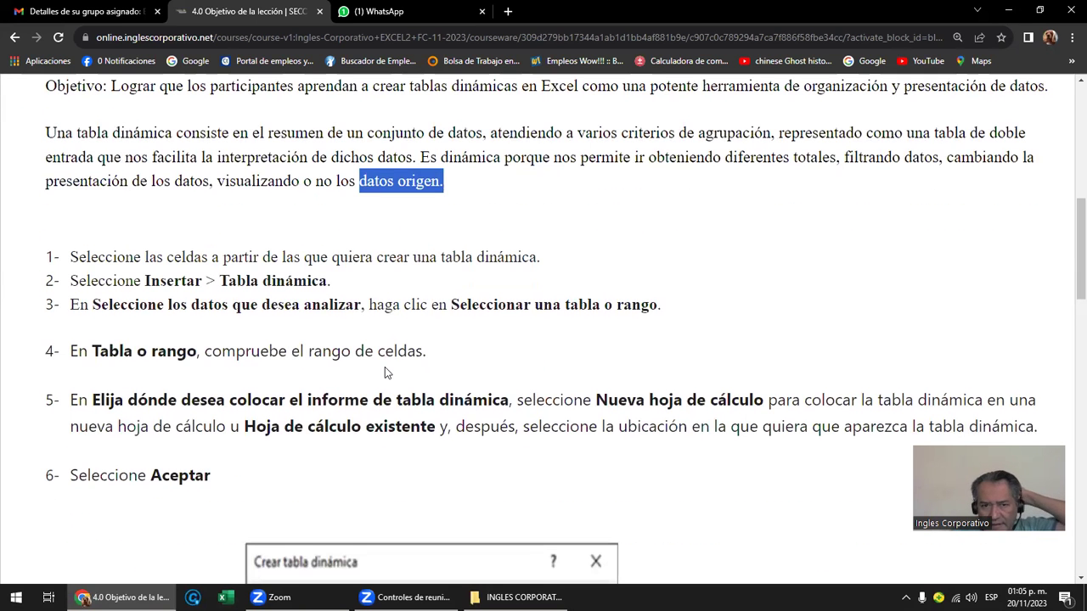
scroll(379, 370, up, 1)
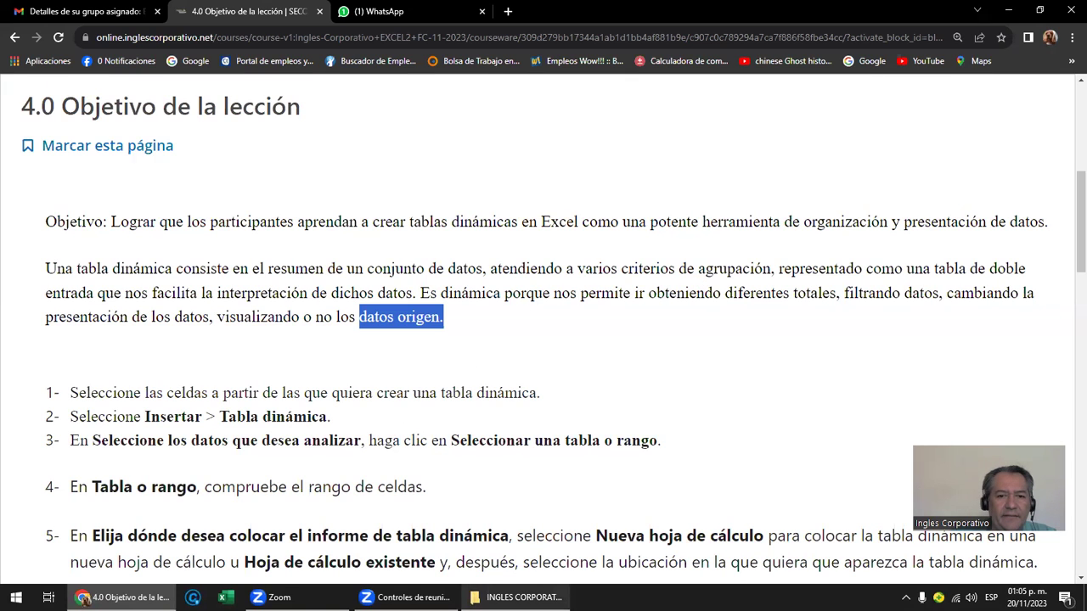
click(518, 597)
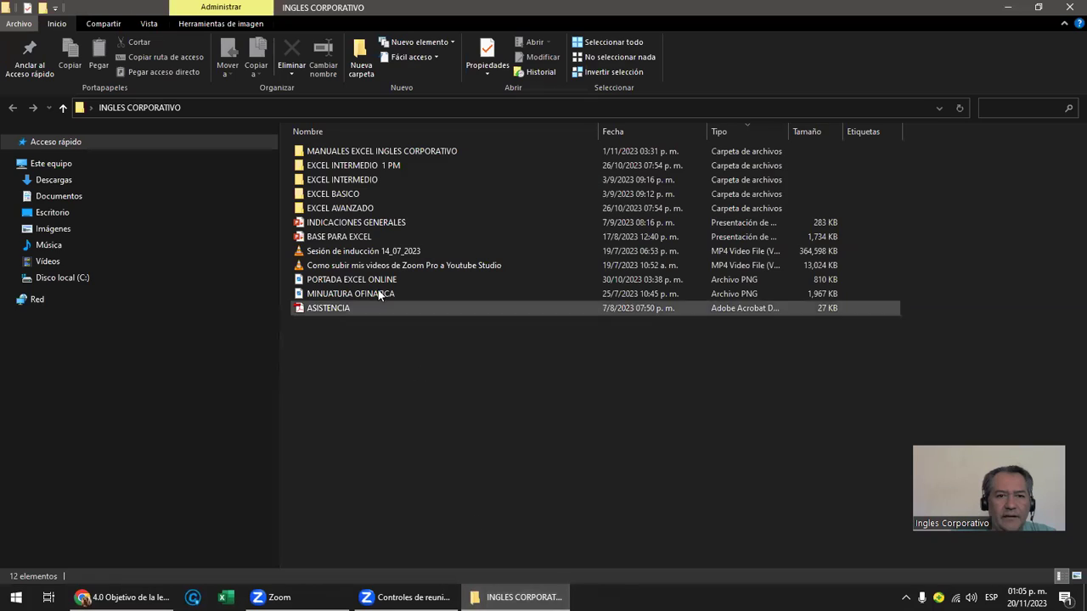
Open 15- DIFERENCIA TABLAS Y TABLAS DINAMICAS via EXCEL INTERMEDIO 1 PM > LIBRO DE TRABAJO EXCEL INTERMEDIO
double_click(357, 167)
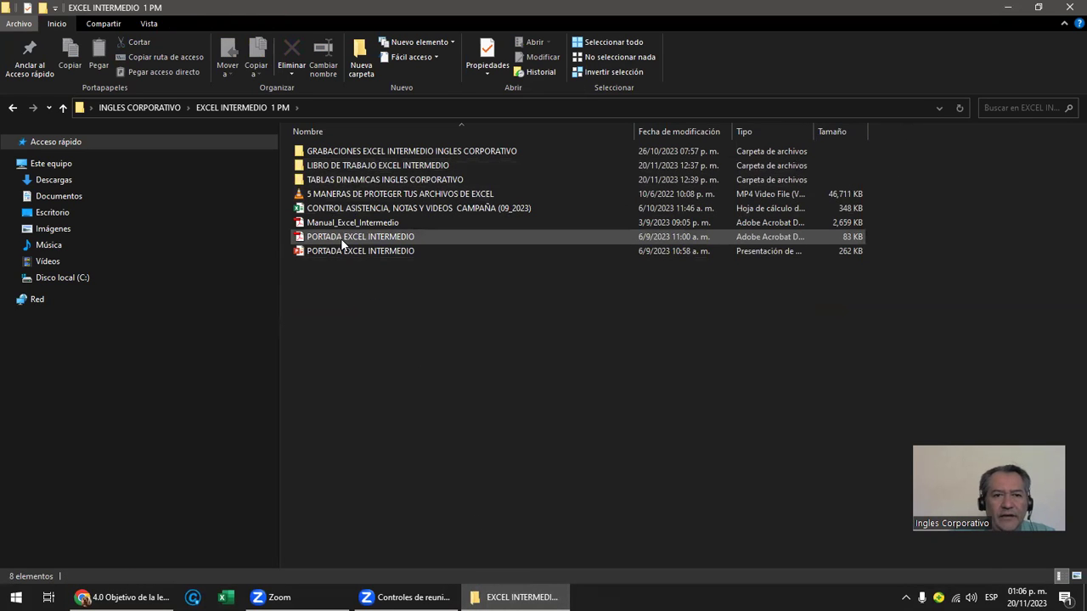
double_click(366, 165)
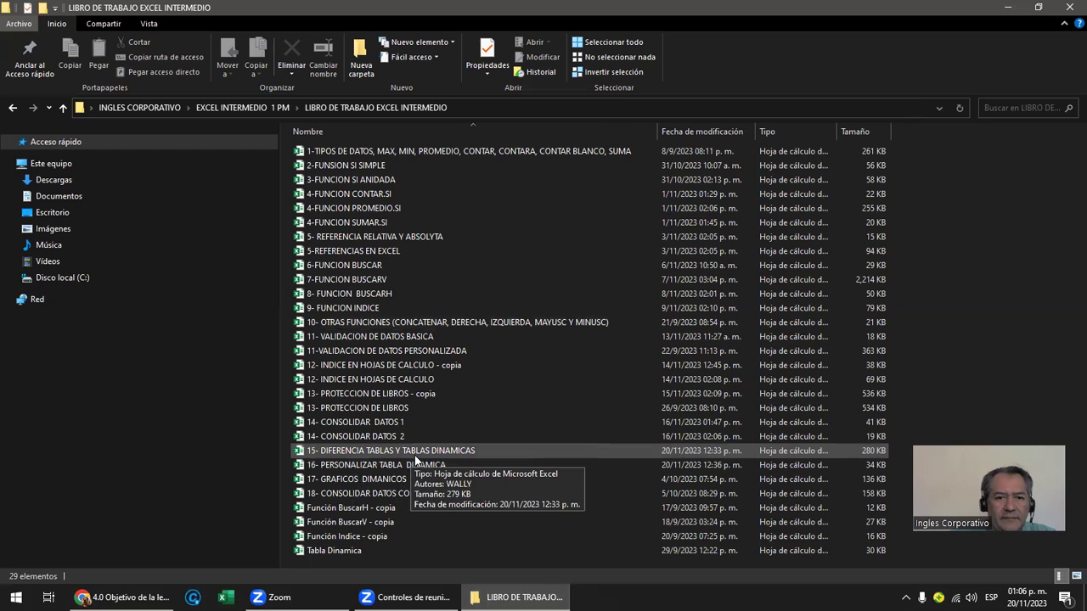
click(392, 453)
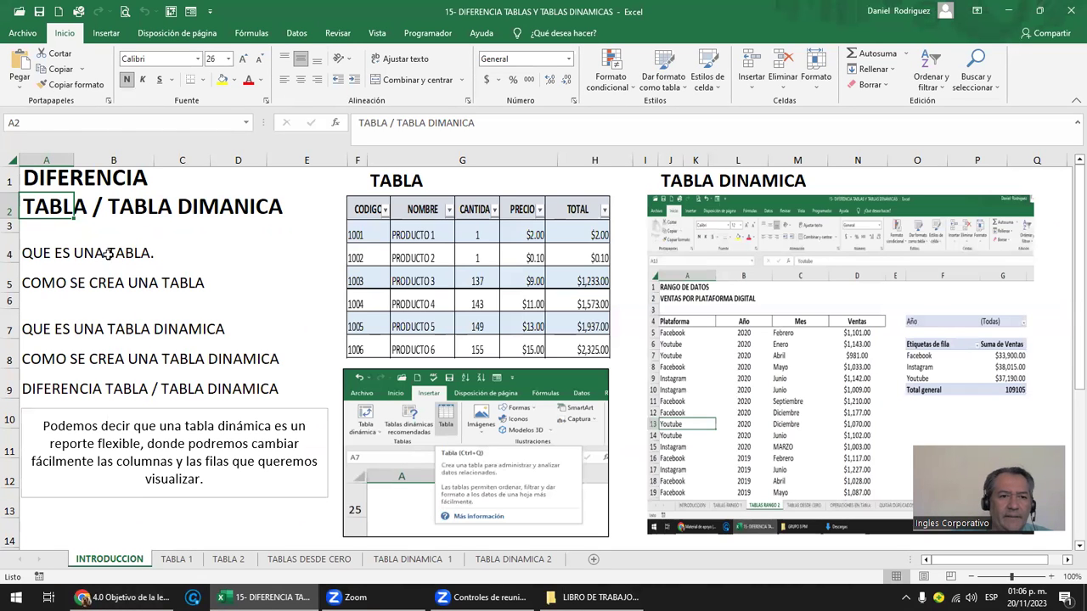
On INTRODUCCION, select the QUE ES UNA TABLA heading and TABLA picture, and widen column F to 12.88
click(108, 255)
click(40, 255)
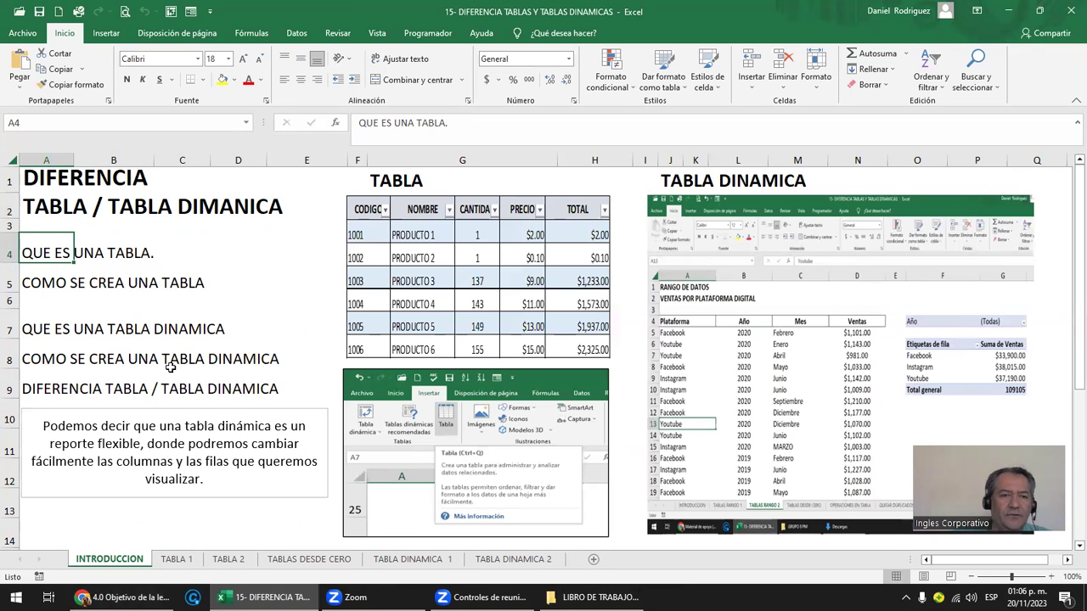
click(389, 233)
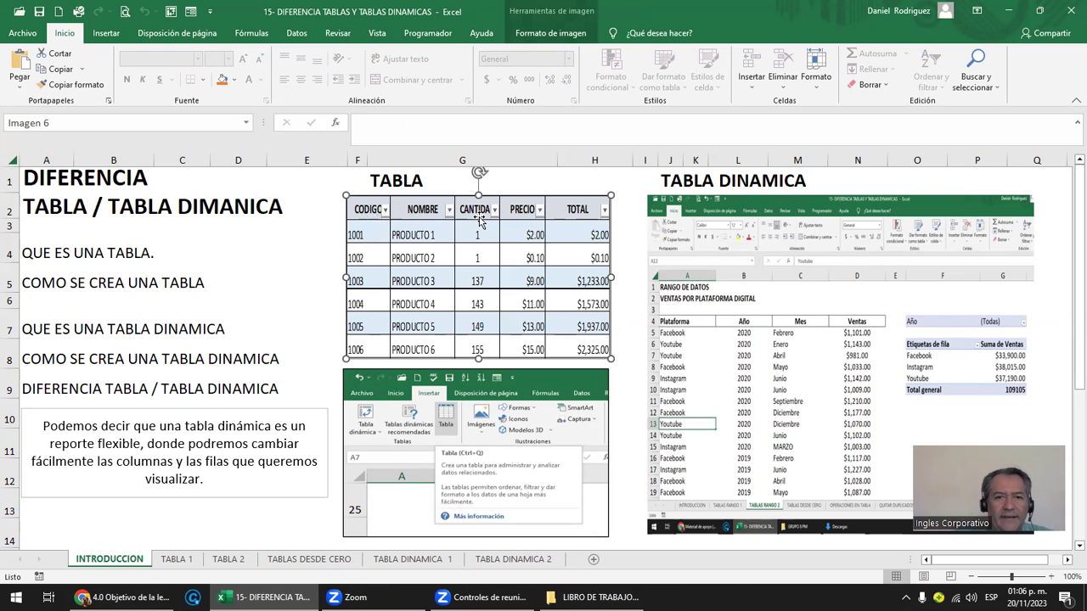
mouse_move(367, 160)
mouse_down()
mouse_move(418, 159)
mouse_move(367, 160)
mouse_up()
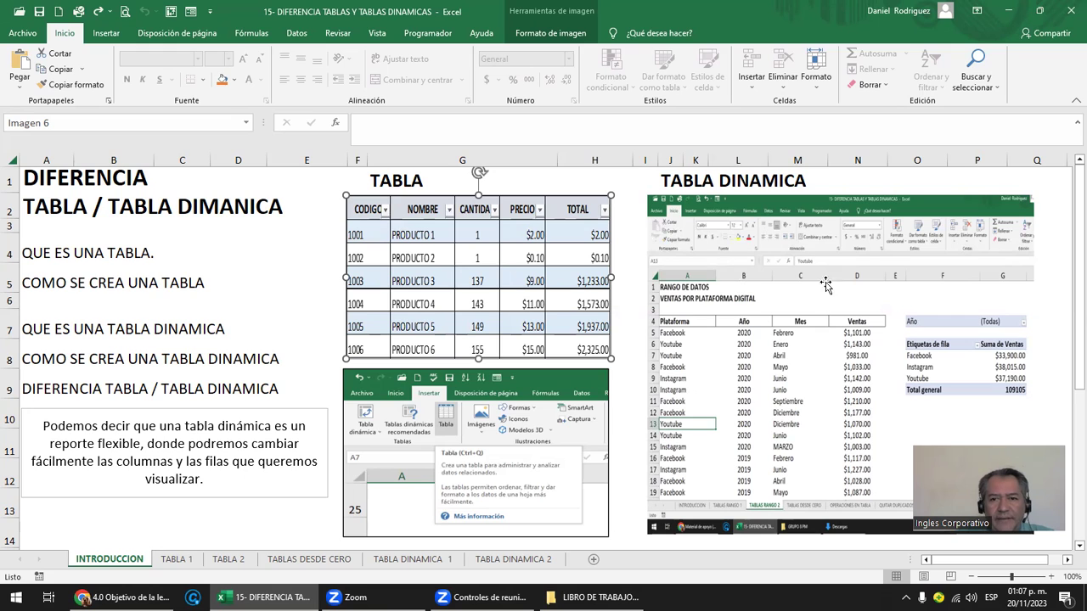
Select the pivot-table example picture on INTRODUCCION, then switch to the TABLA 1 sheet
click(697, 180)
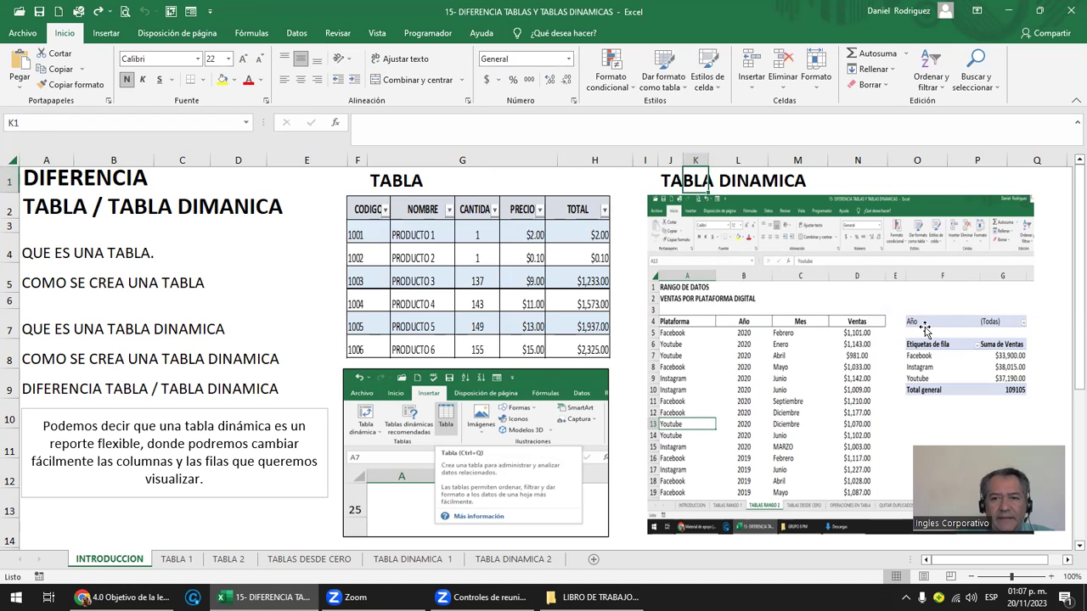
click(940, 351)
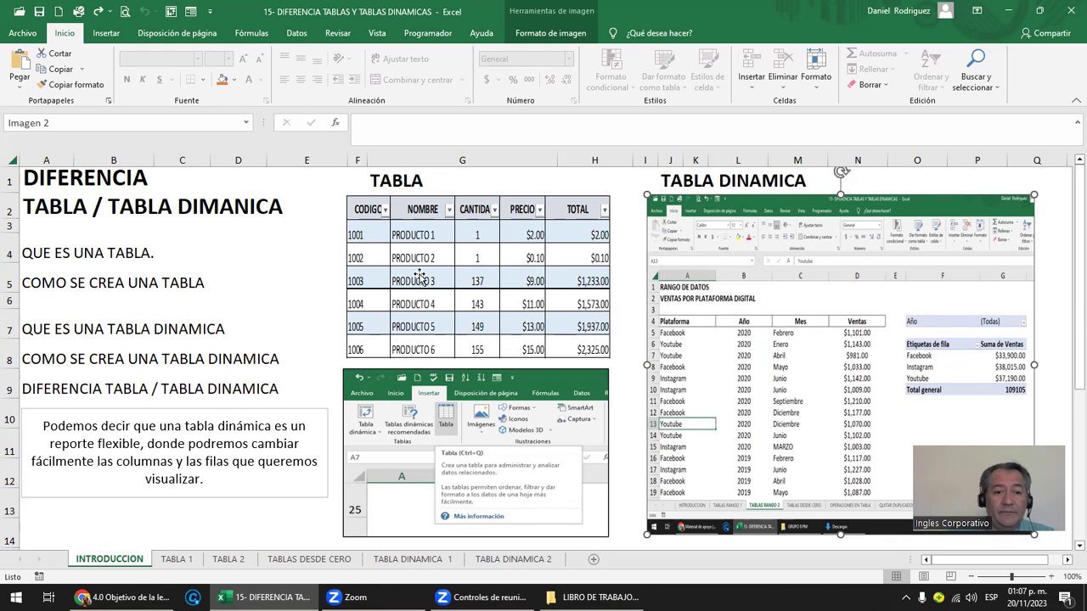
click(177, 559)
Create a table from A4:F14 with headers using Ctrl+Q, named Tabla1
click(100, 255)
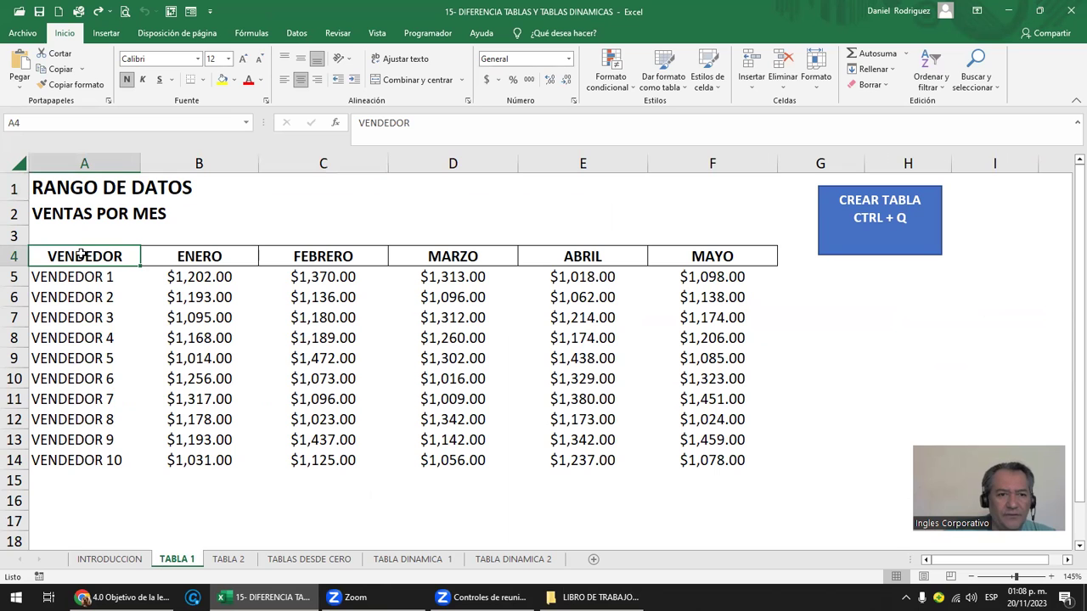
mouse_move(80, 160)
mouse_down()
mouse_move(626, 154)
mouse_move(713, 255)
mouse_up()
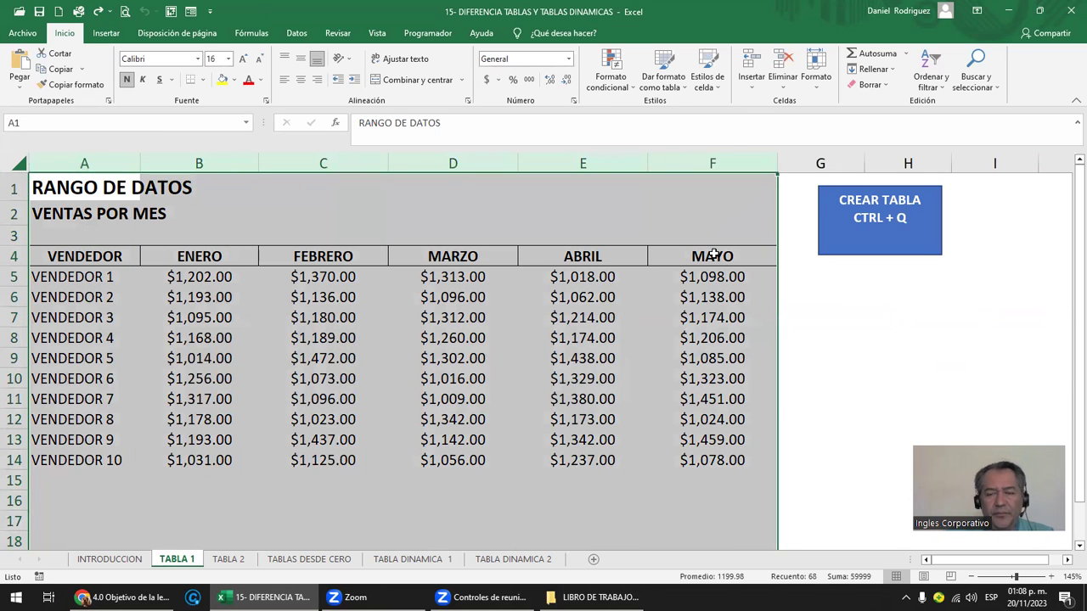
click(713, 254)
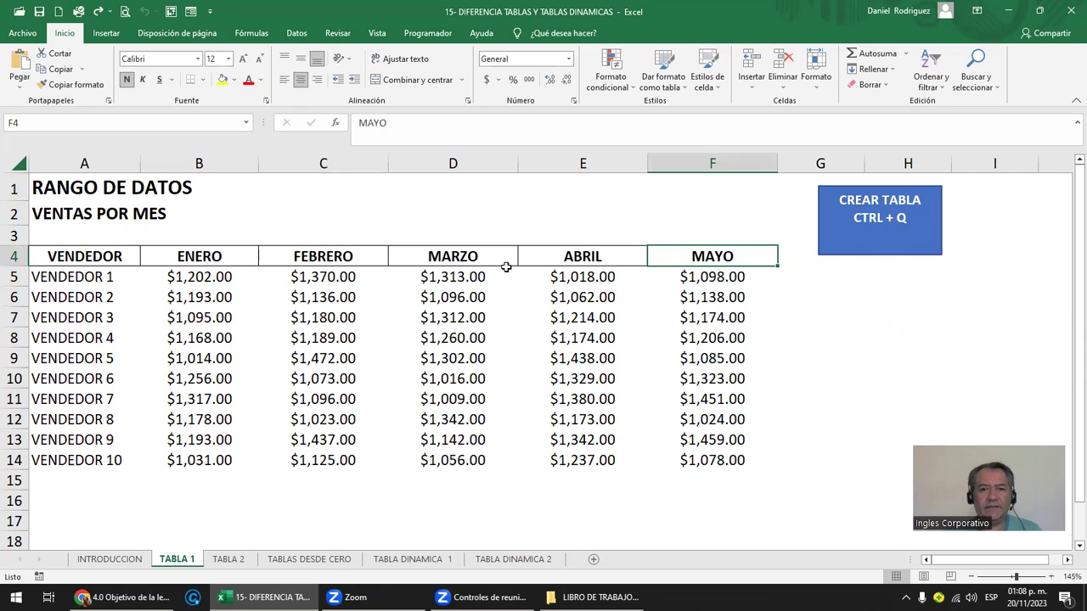
click(565, 257)
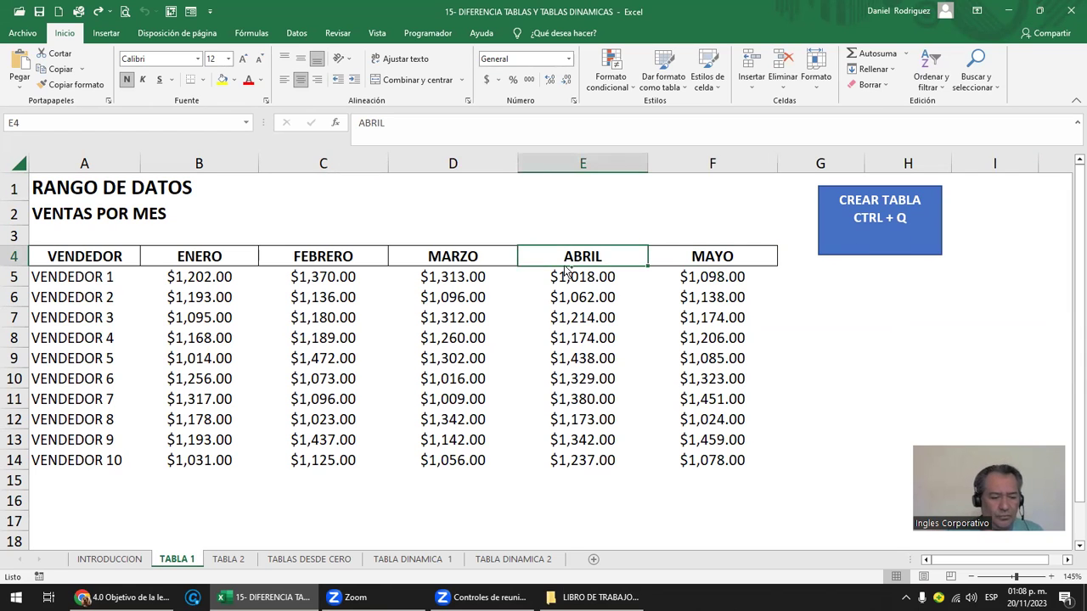
key(ctrl+q)
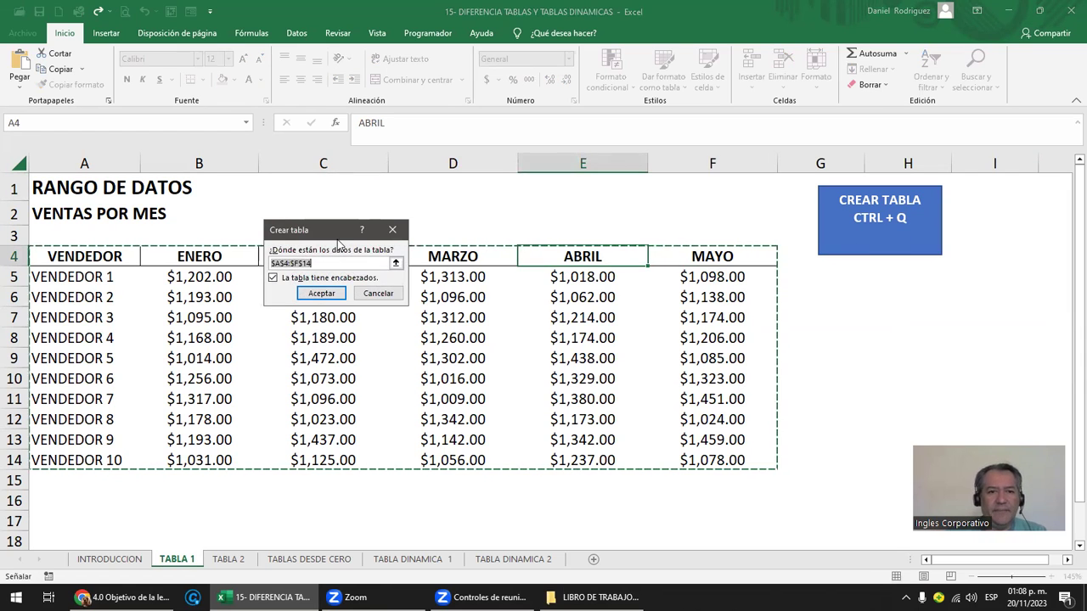
drag(325, 229, 412, 174)
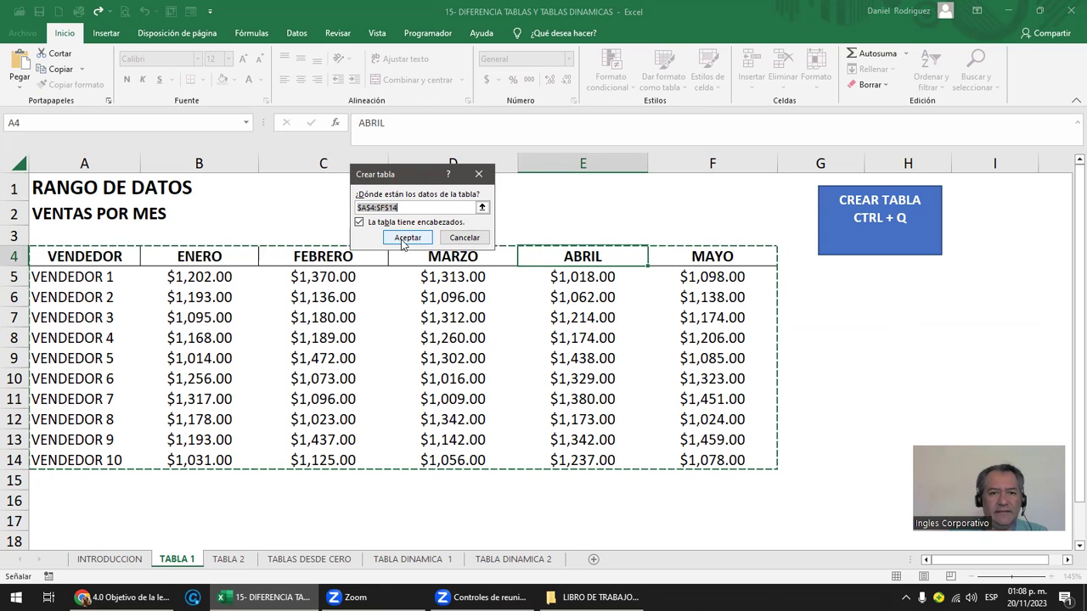
click(401, 239)
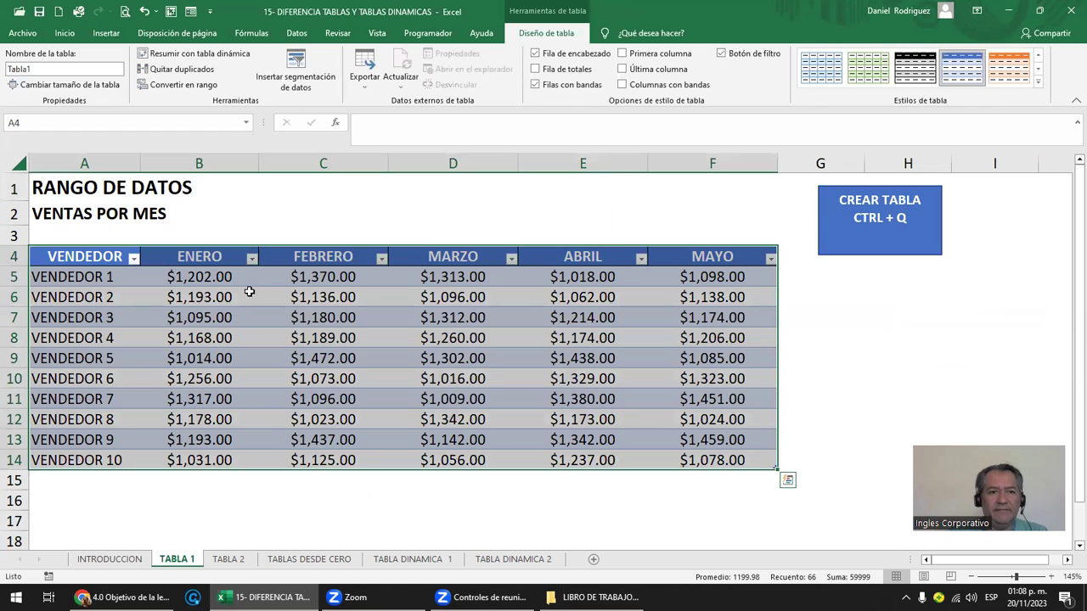
click(48, 69)
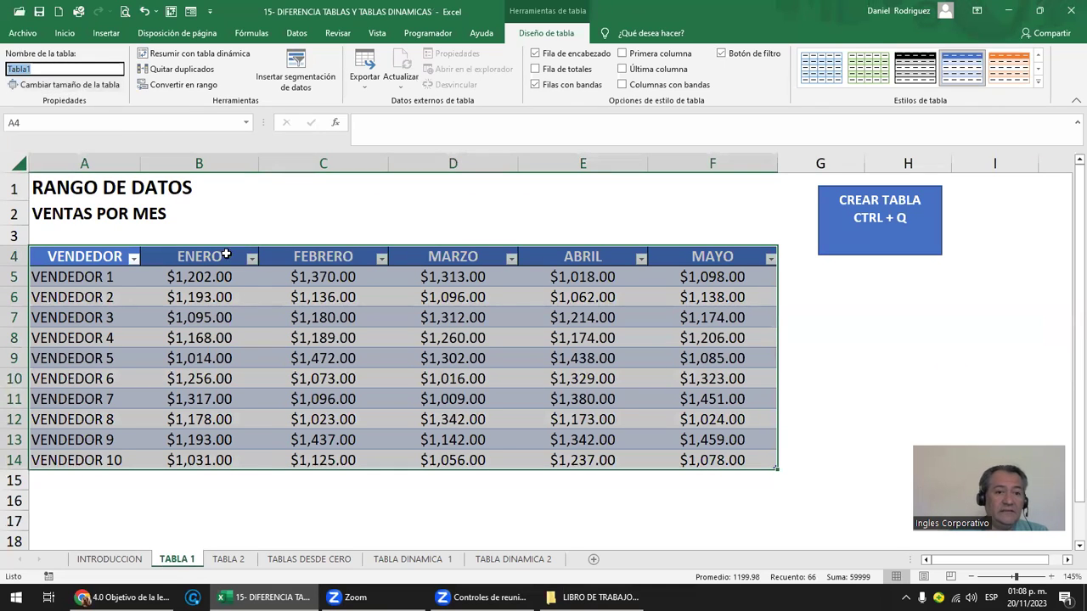
Type a new VENDEDOR entry in cell A15 just below Tabla1
click(260, 285)
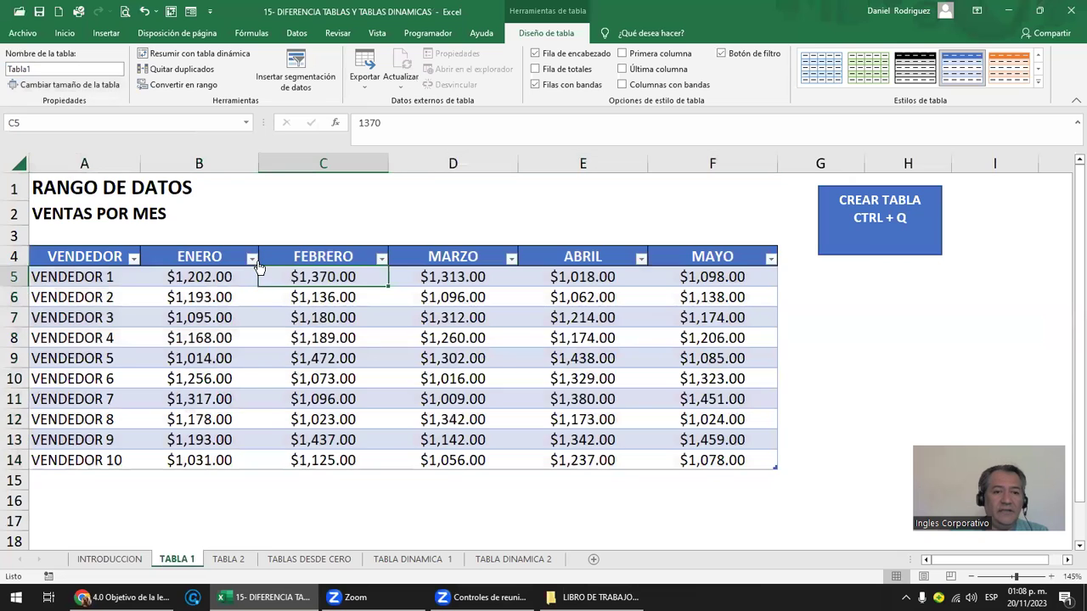
click(95, 477)
text(v)
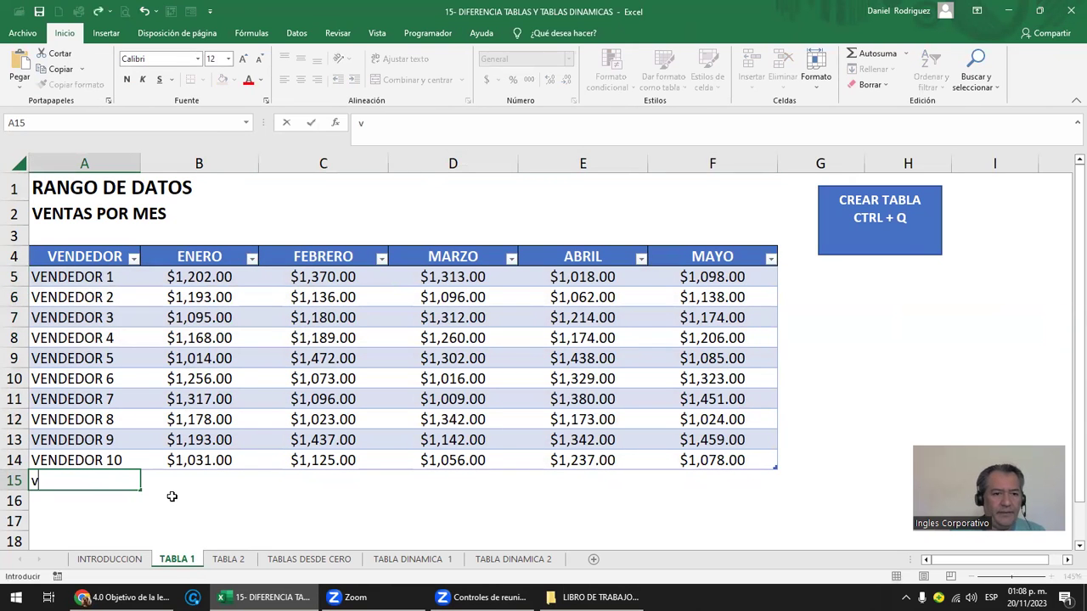
text(e)
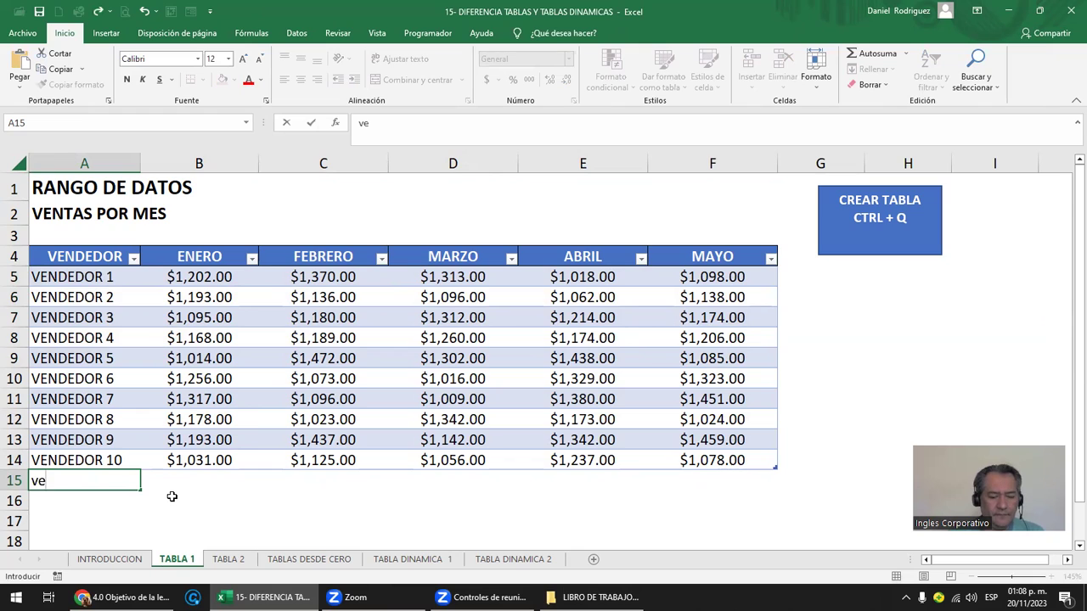
text(VENDEDOR)
Replace the A15 VENDEDOR entry with $500.00 under ENERO in B15, extending Tabla1 by a row
key(Return)
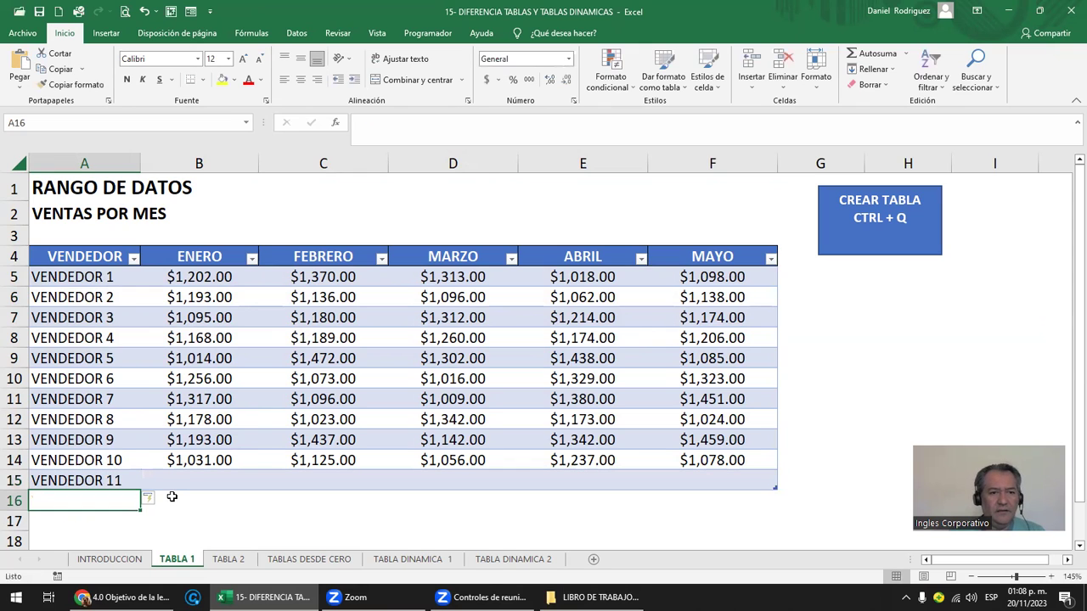
key(Up)
key(Delete)
key(Up)
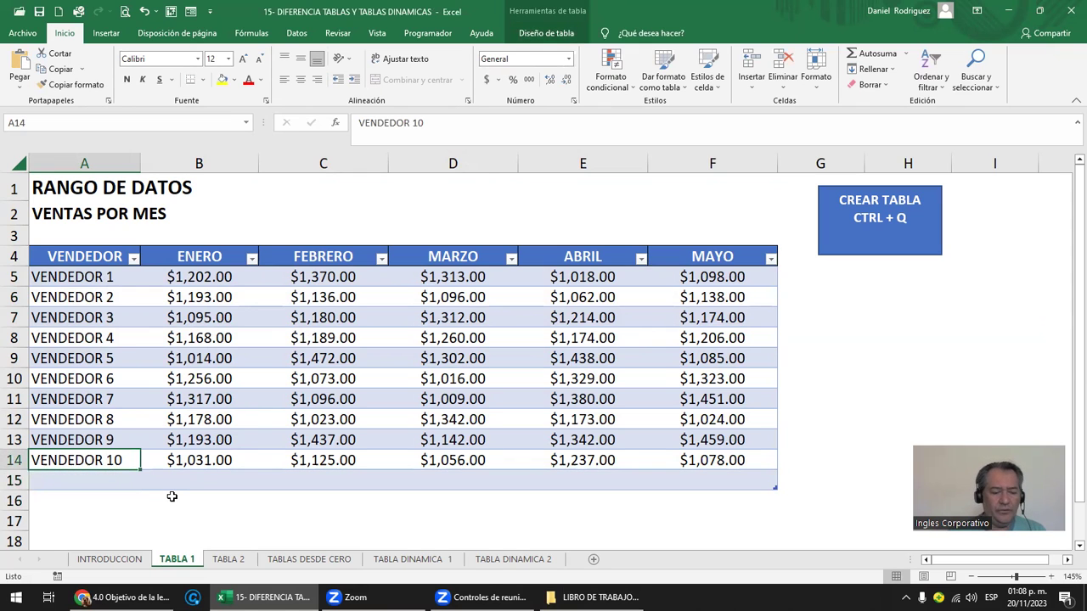
key(ctrl+z)
key(ctrl+z)
key(Right)
key(Left)
key(Delete)
key(Right)
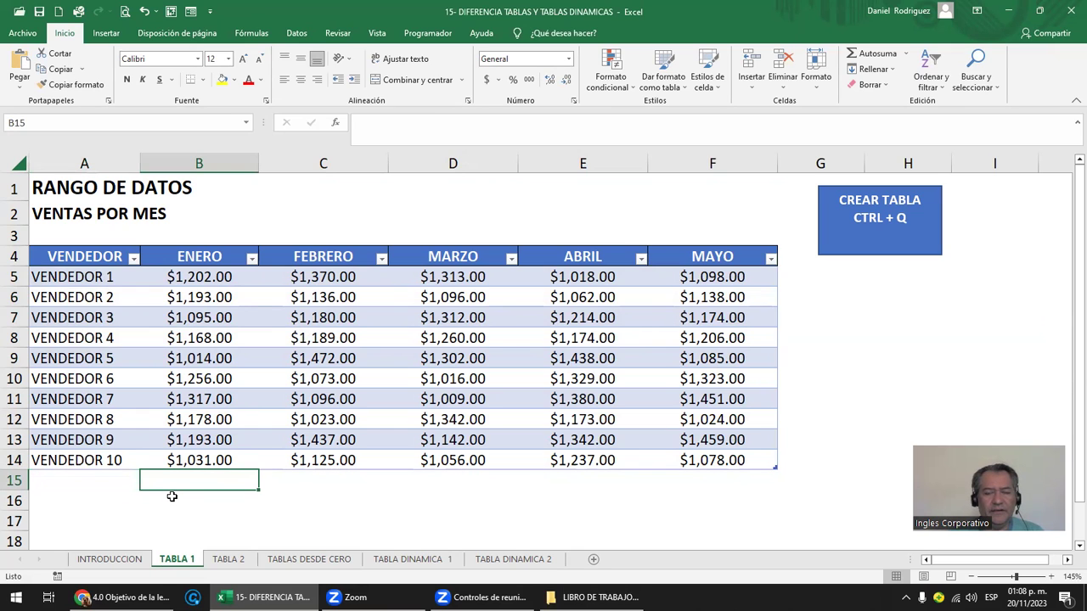
text(500)
key(Return)
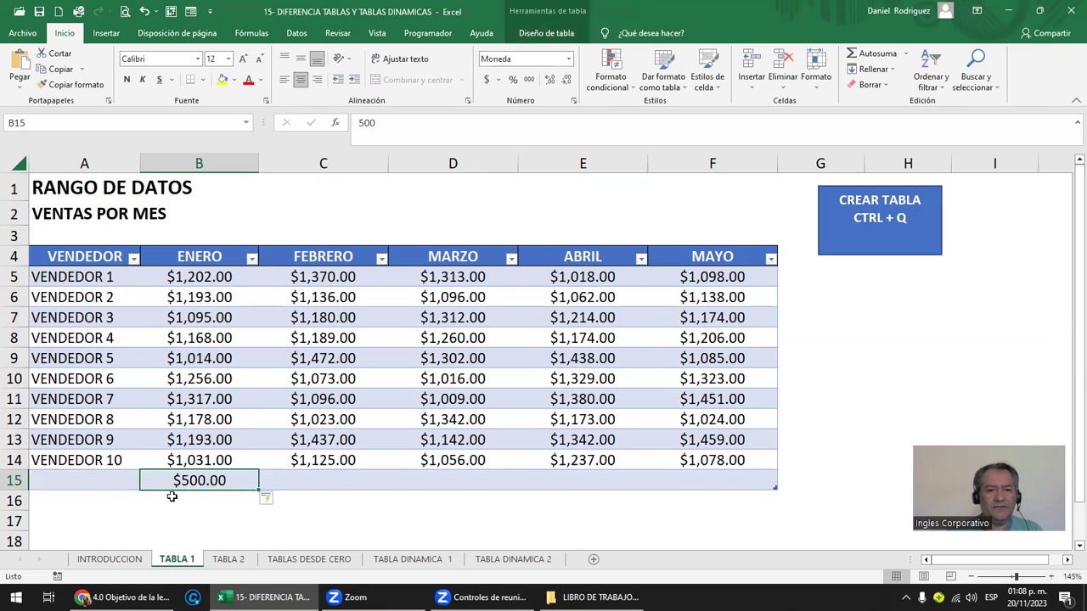
Add a JUN column header in G4 to widen Tabla1, then go to the TABLA 2 sheet
click(792, 256)
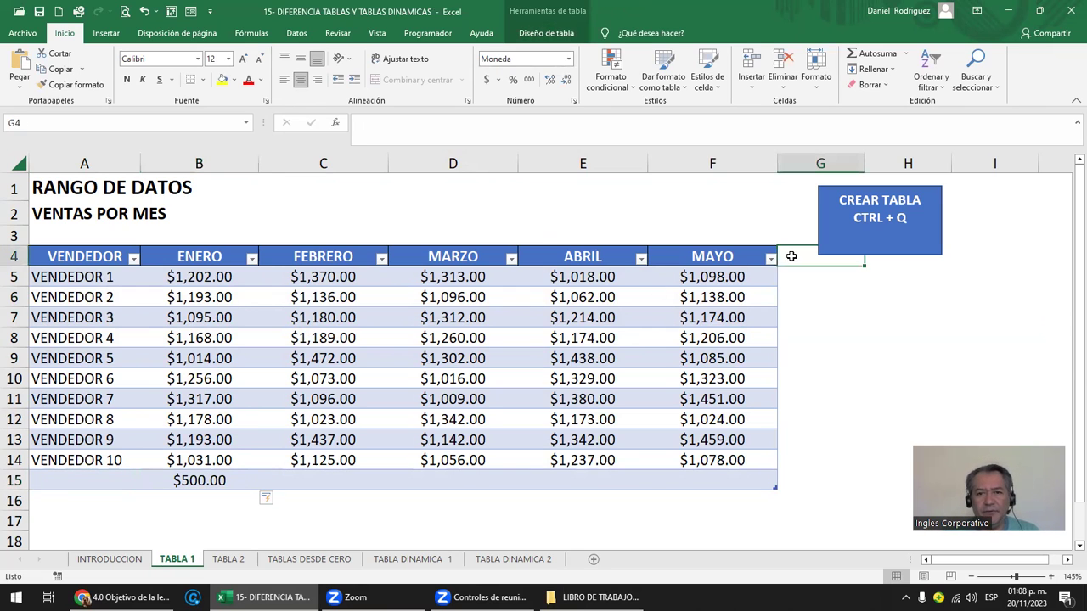
text(JUN)
key(Return)
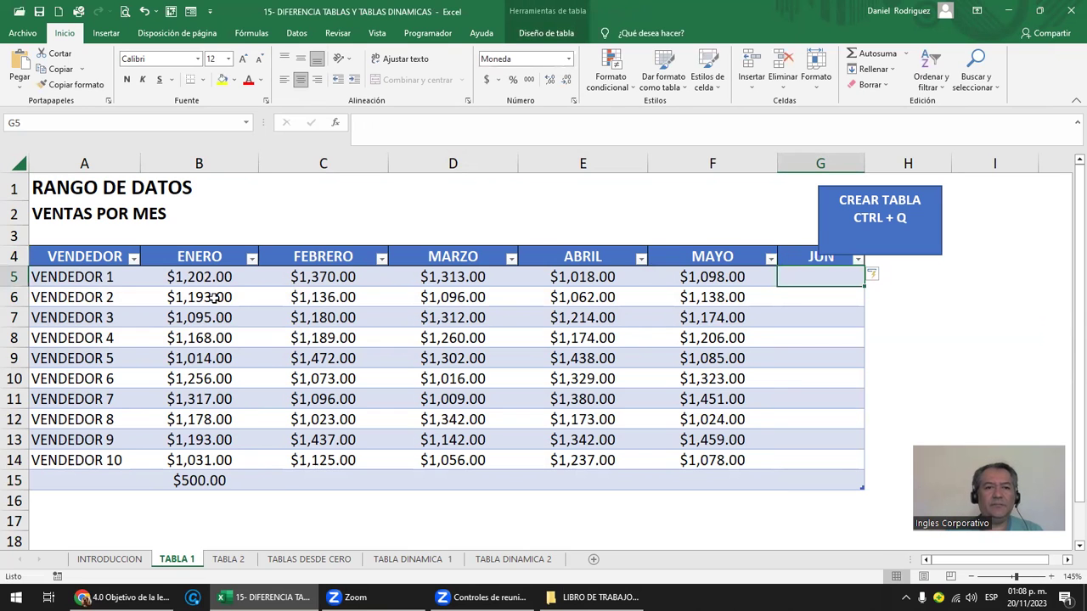
drag(66, 163, 777, 178)
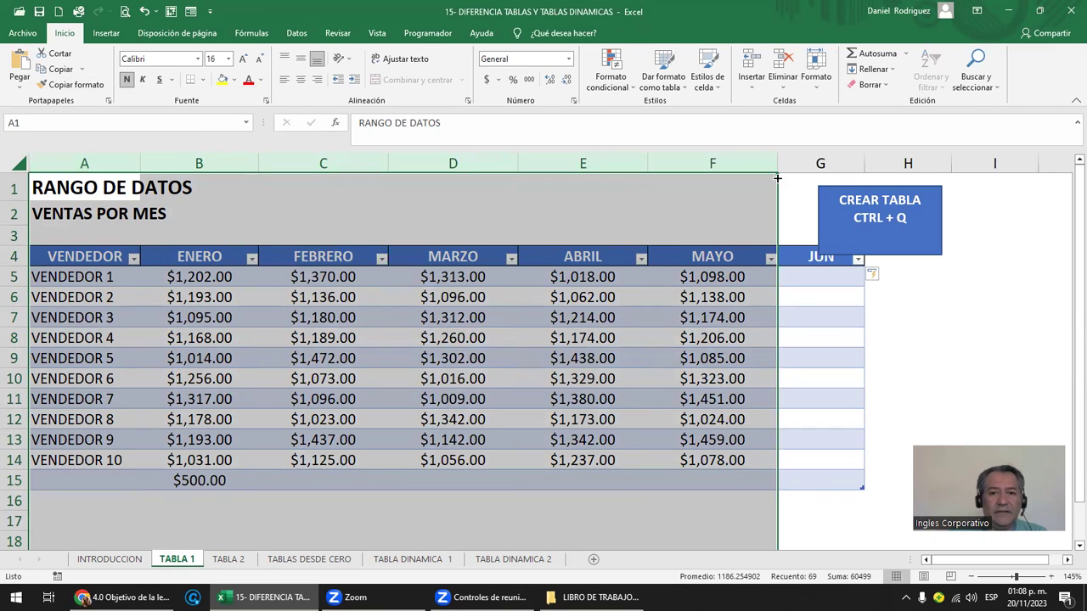
drag(77, 164, 786, 163)
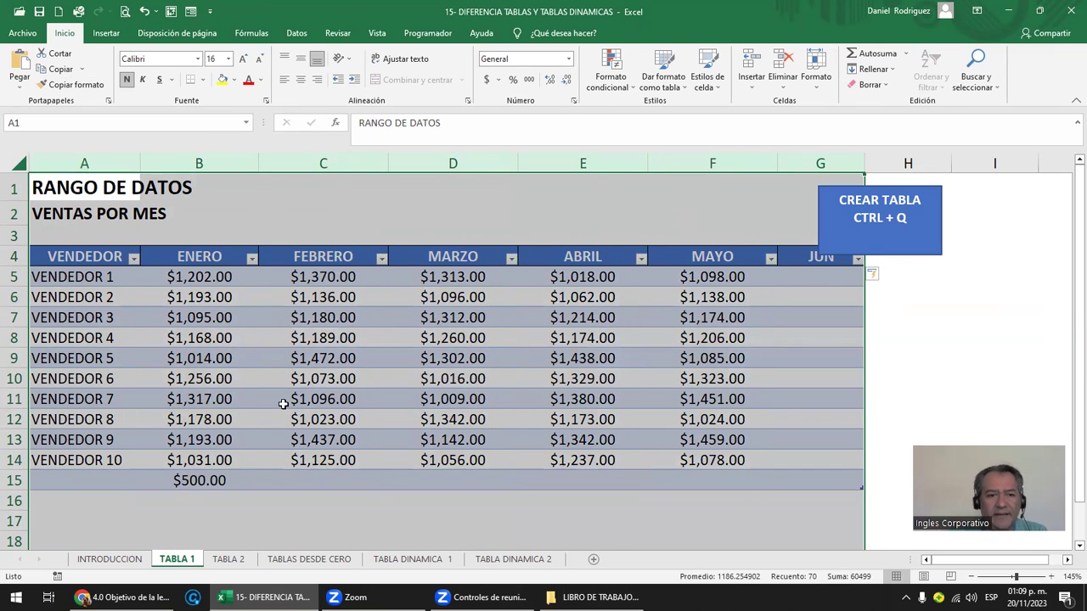
click(230, 559)
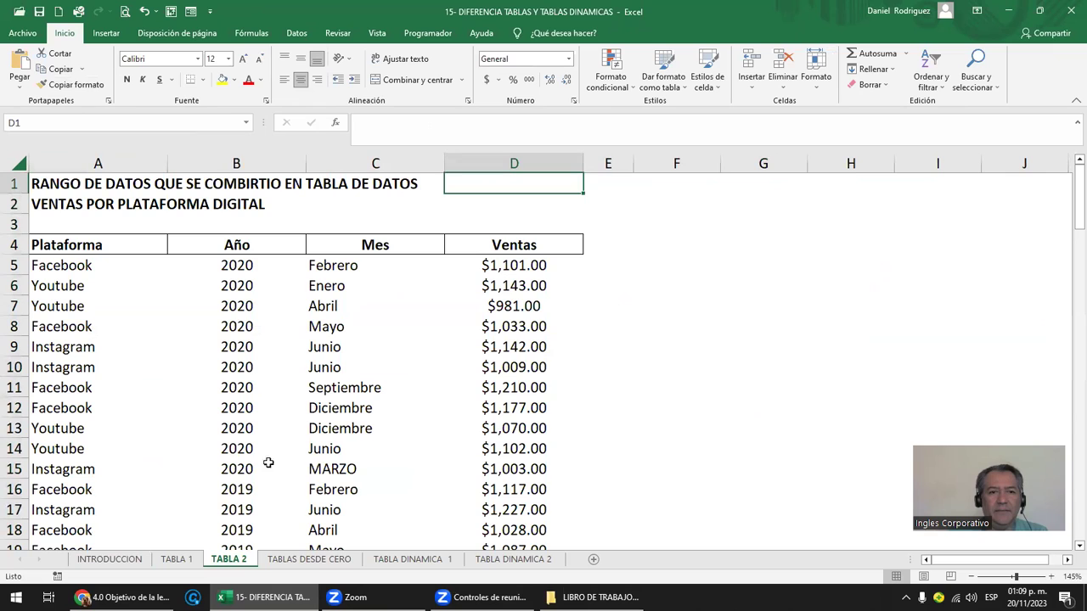
Convert the platform sales range starting at A4 into an Excel table
click(85, 247)
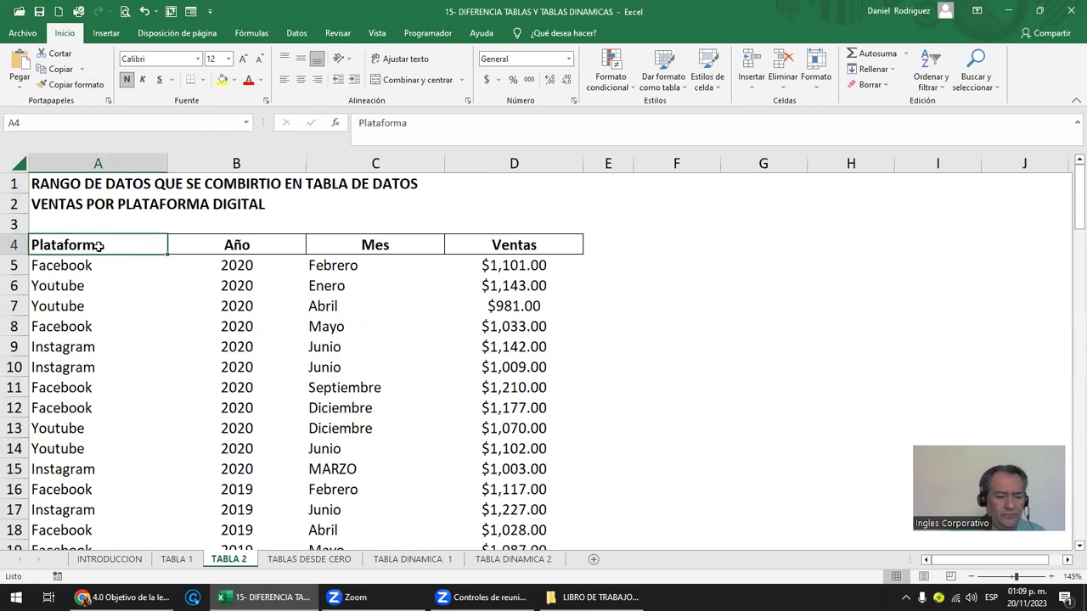
scroll(99, 245, down, 1)
key(ctrl+t)
key(Return)
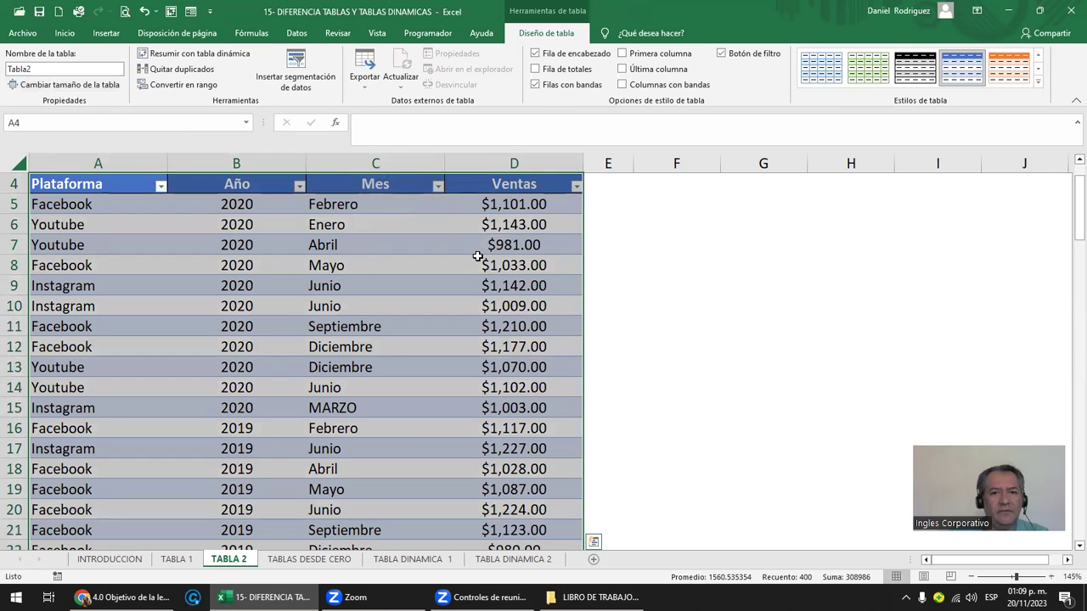
scroll(527, 236, up, 1)
Add a new IVA column header in E4 beside Ventas
click(553, 235)
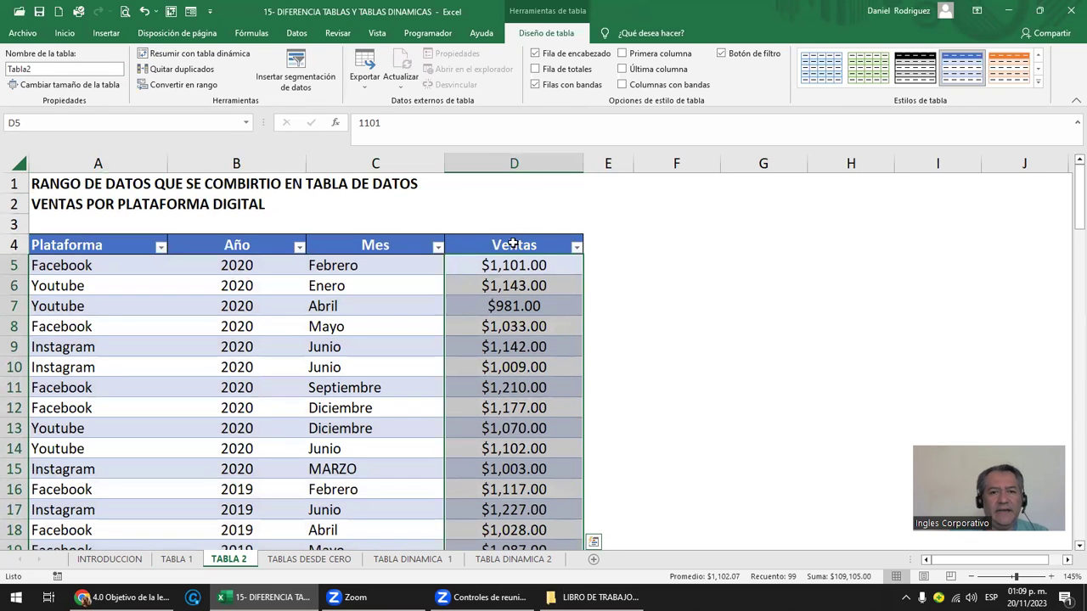
click(594, 241)
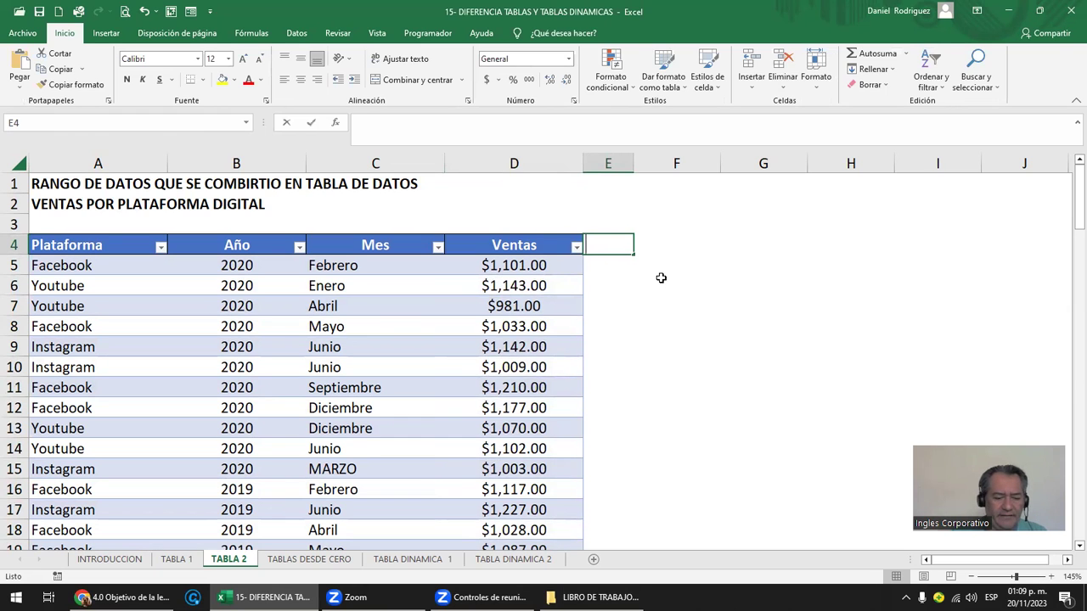
text(IVA)
key(Return)
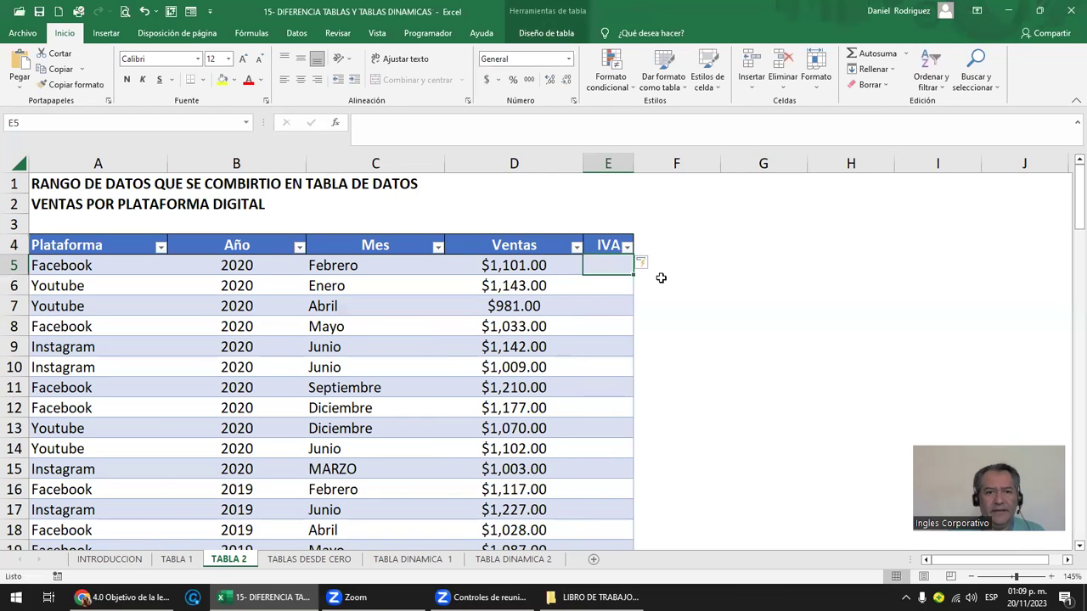
Jump to the table's last row, then back to cell A1 with Ctrl+Home
scroll(259, 349, down, 2)
click(107, 371)
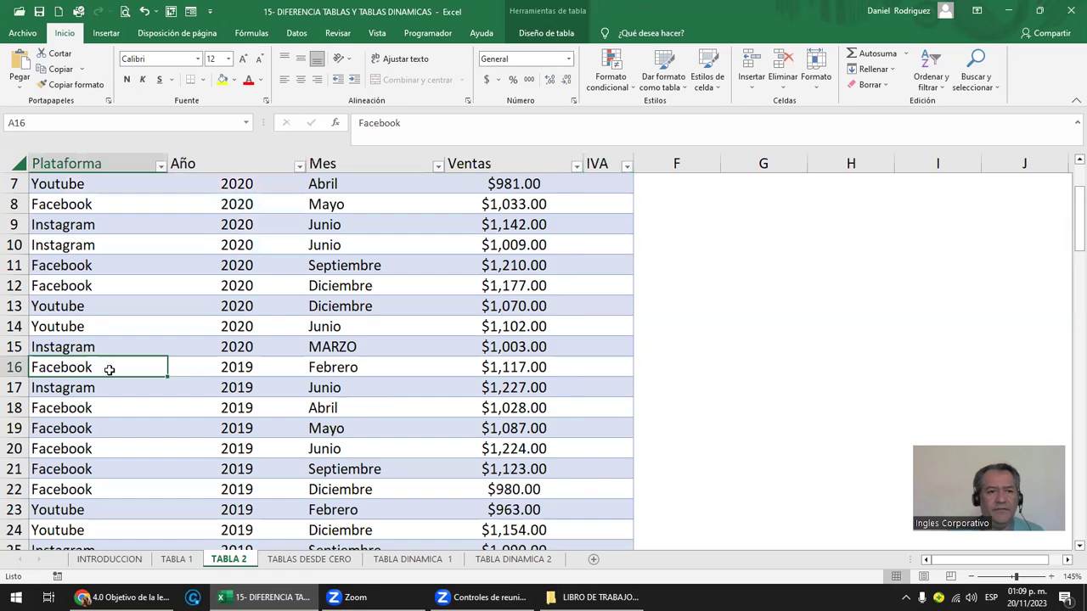
key(ctrl+Down)
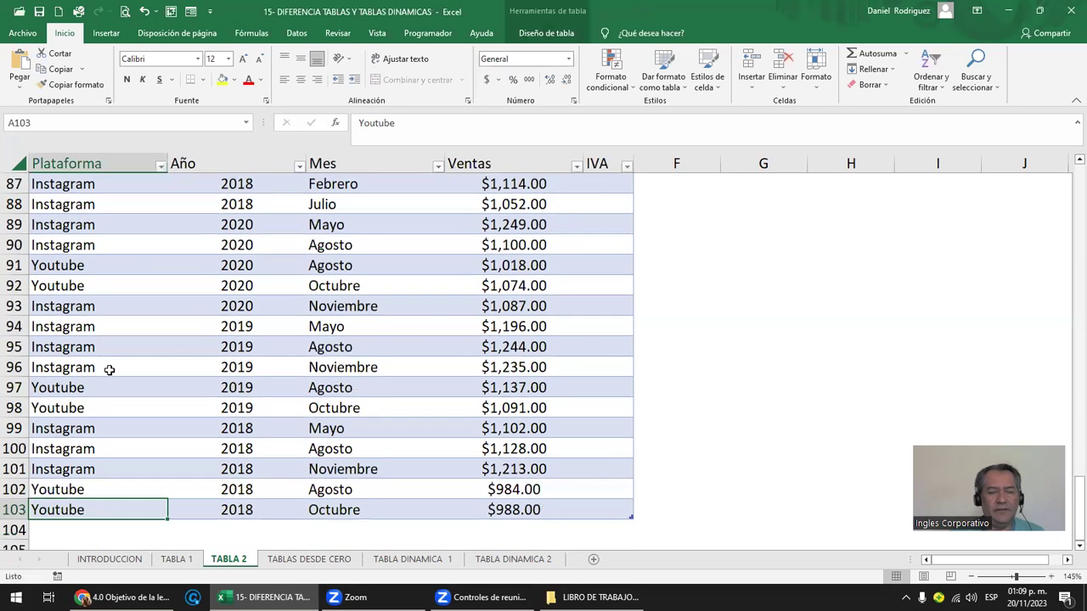
key(ctrl+Home)
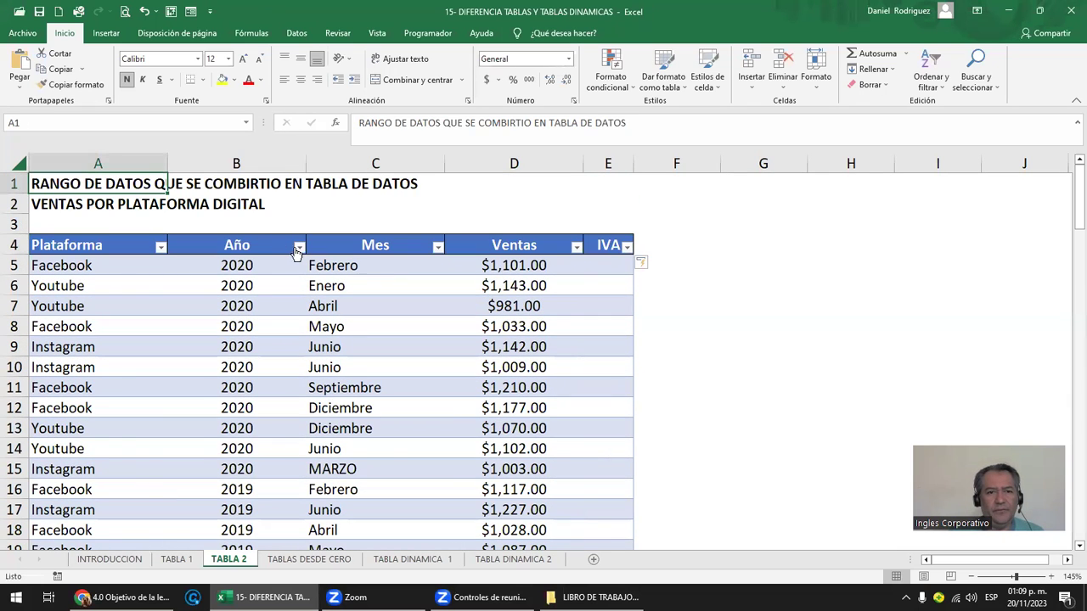
Enter 2021 in the Año cell of the first empty row below the table
click(297, 246)
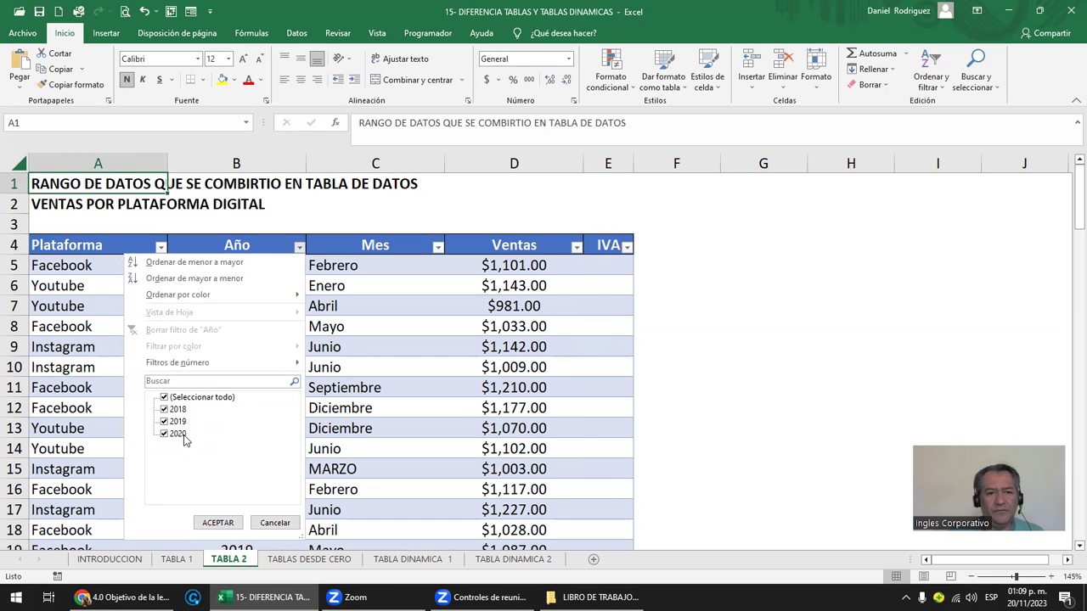
click(217, 522)
click(84, 428)
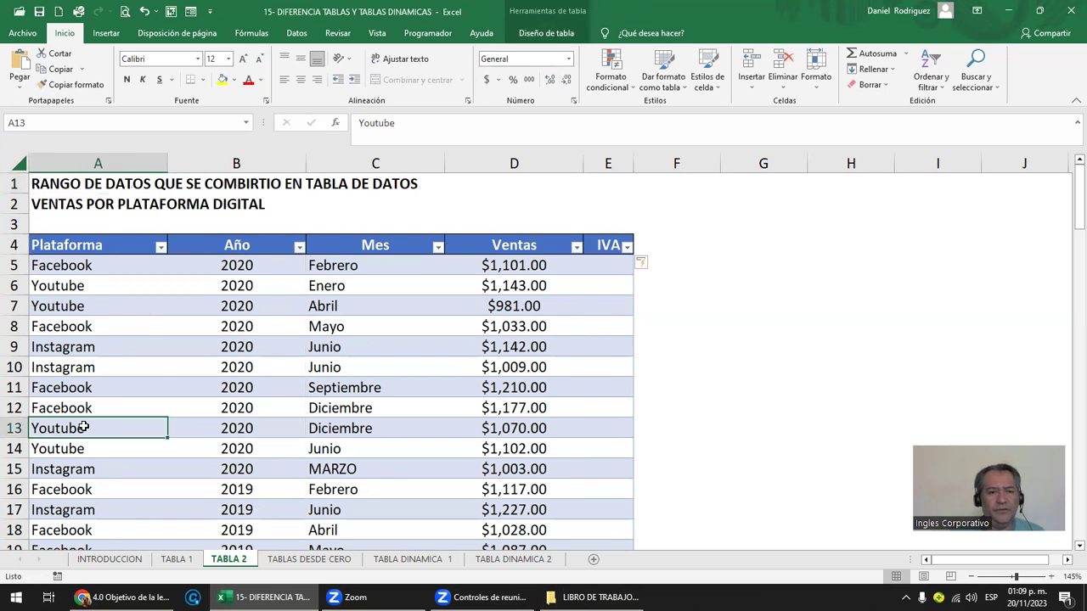
key(ctrl+Down)
key(Down)
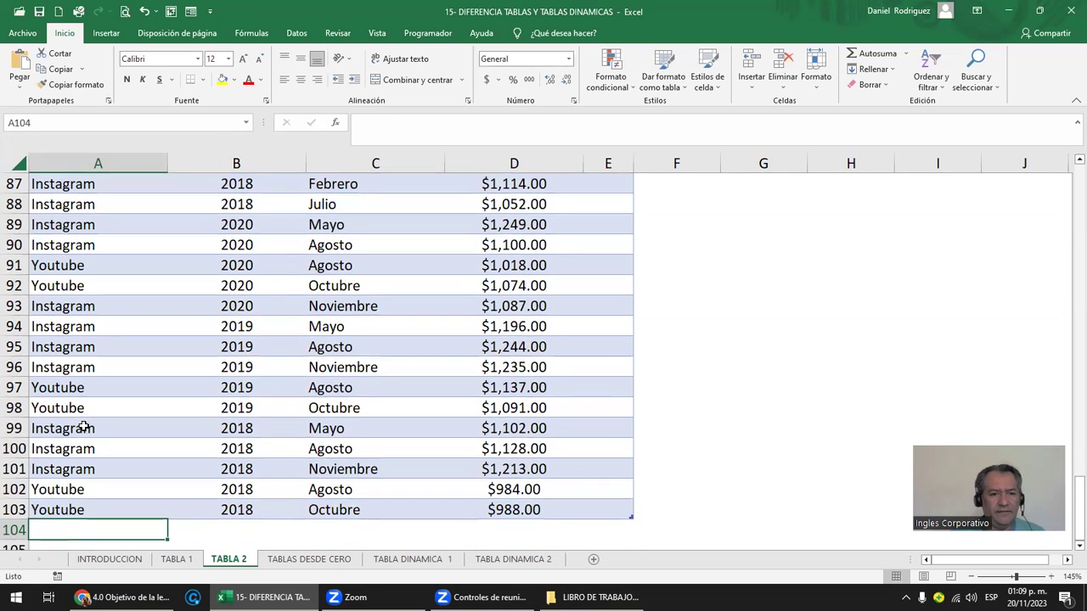
key(Right)
text(2021)
key(Return)
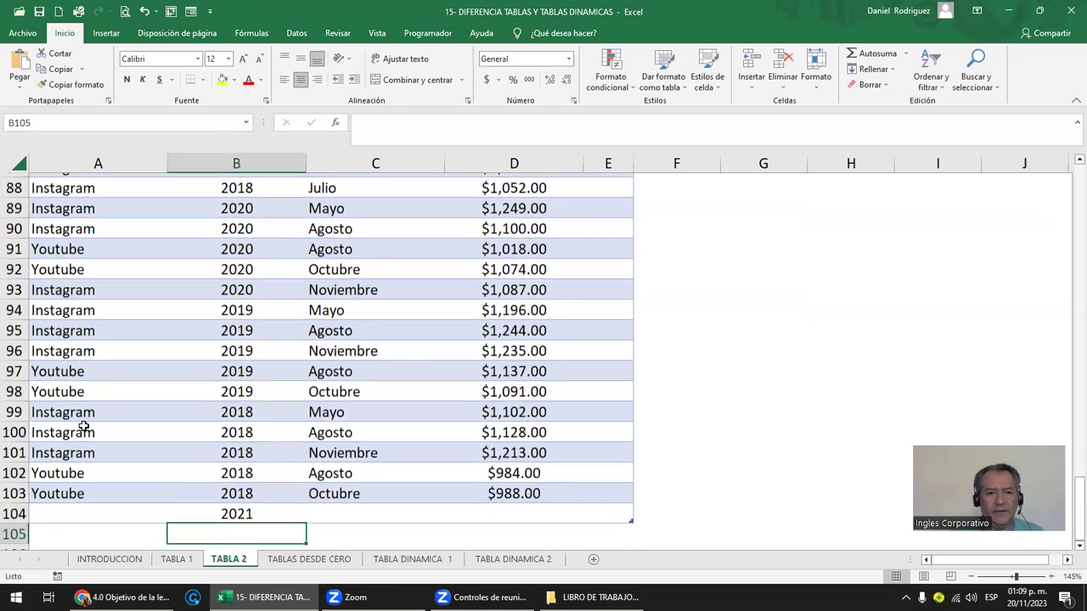
key(ctrl+Home)
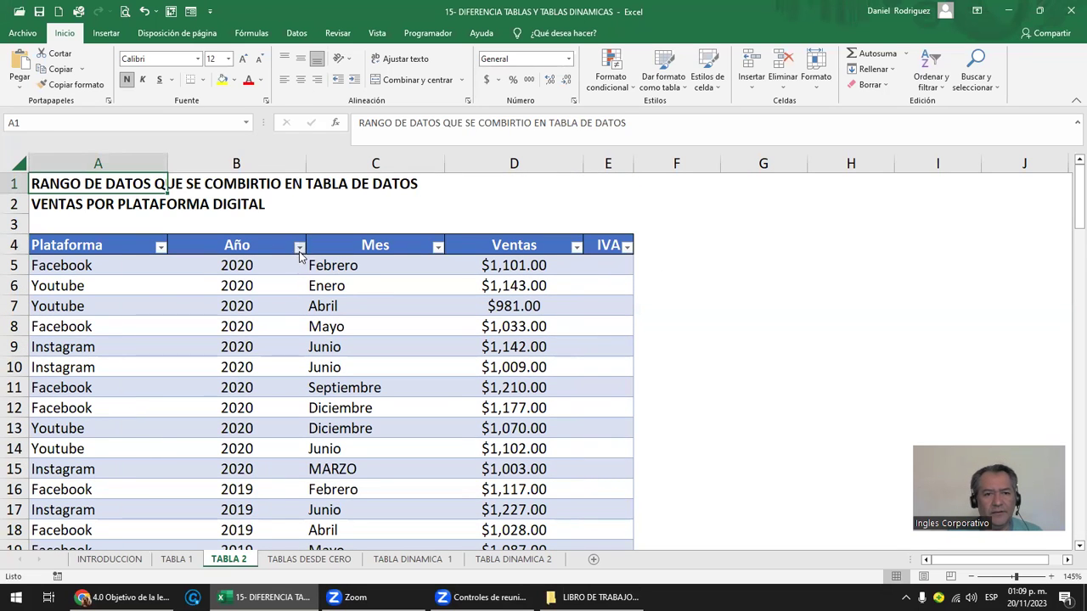
Filter the Año column to show only 2021, then undo the filter
click(298, 247)
click(189, 398)
click(179, 446)
click(217, 522)
click(92, 267)
click(362, 266)
click(120, 266)
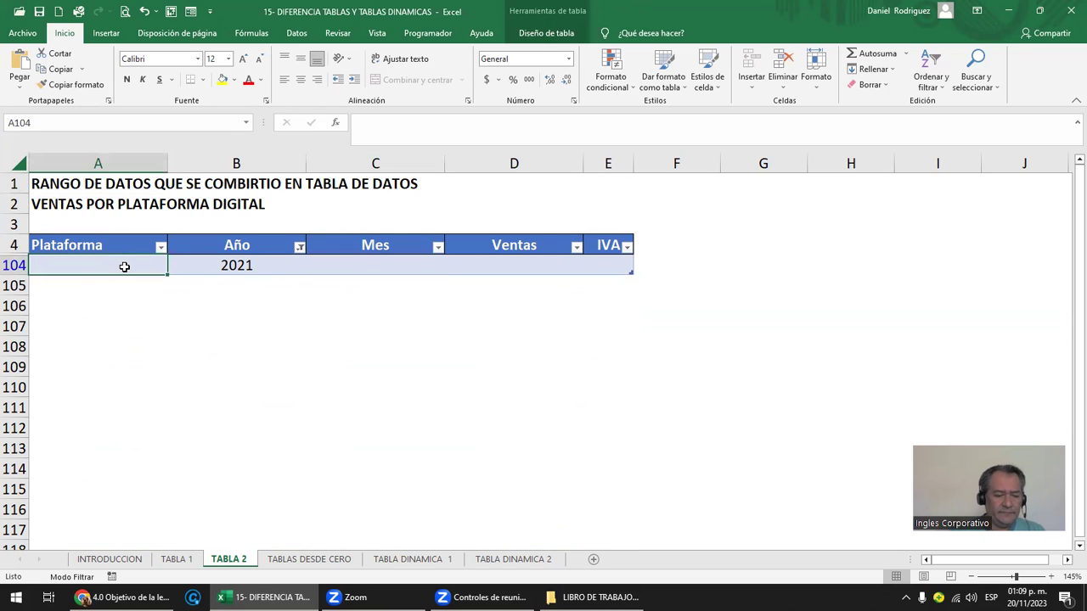
key(ctrl+z)
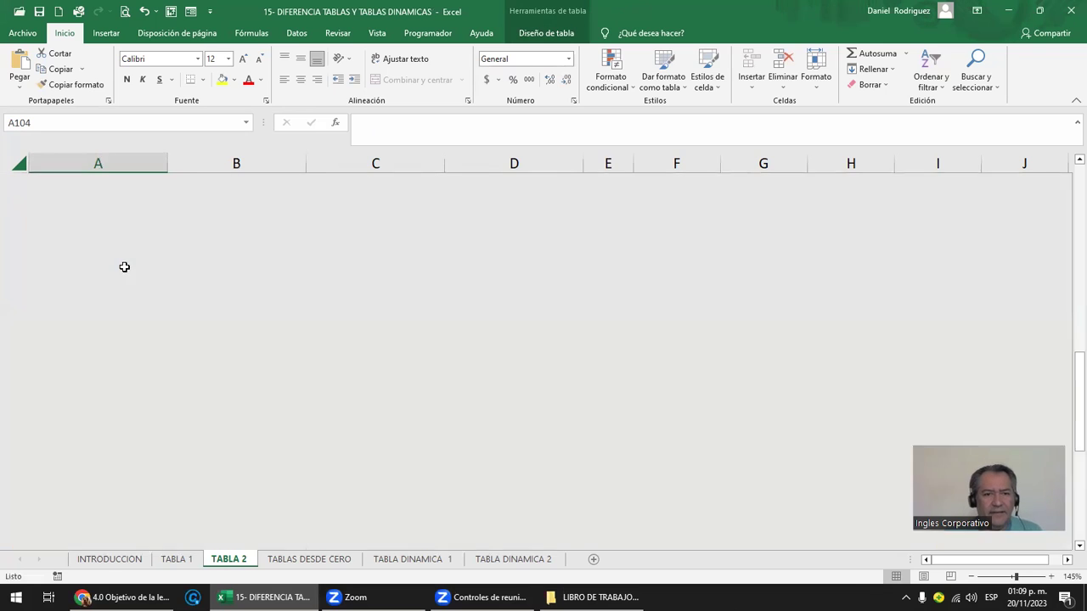
key(ctrl+Home)
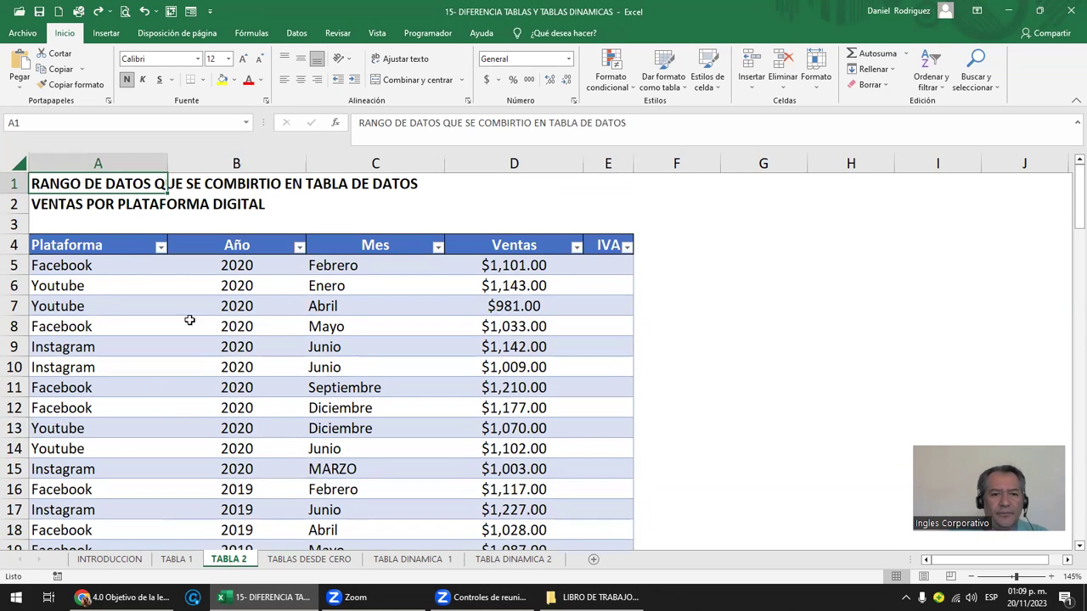
Select columns A through D, view the TABLA DINAMICA 1 and 2 sheets, and minimize Excel
click(155, 161)
drag(155, 162, 522, 163)
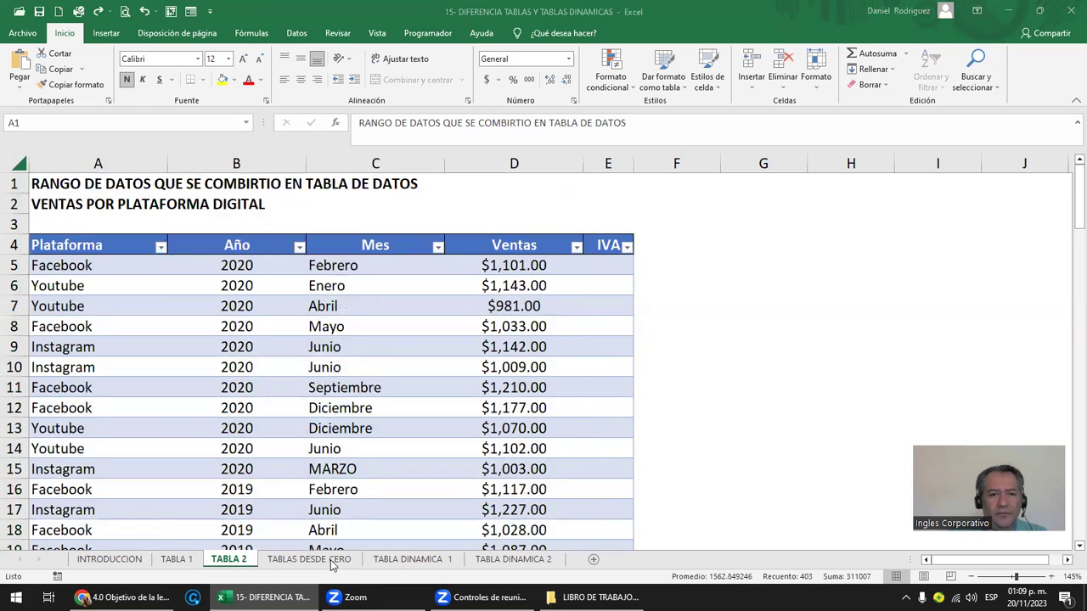
click(396, 558)
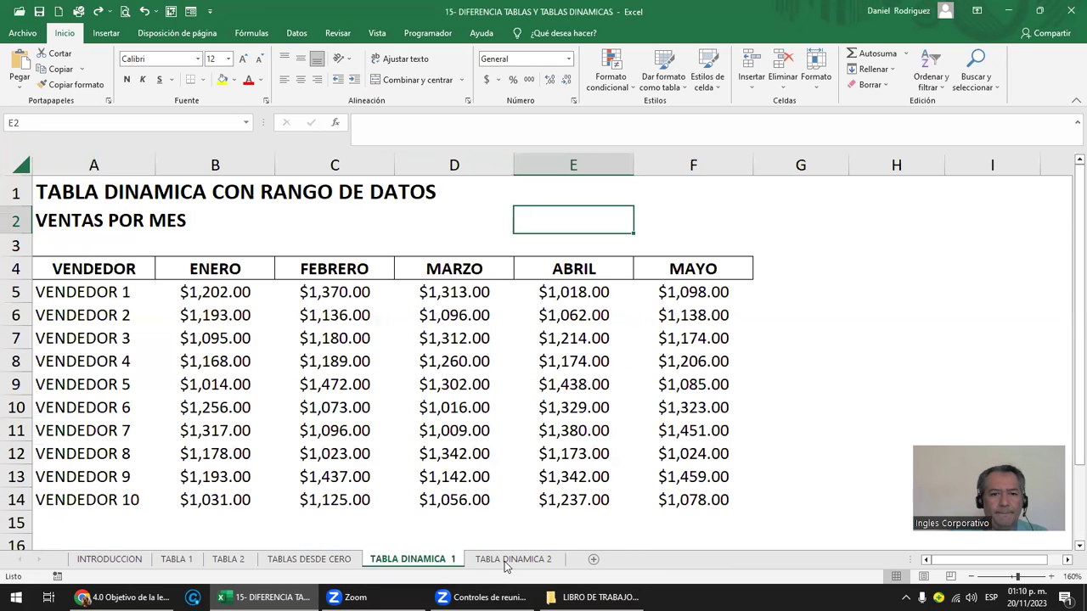
click(510, 559)
click(396, 539)
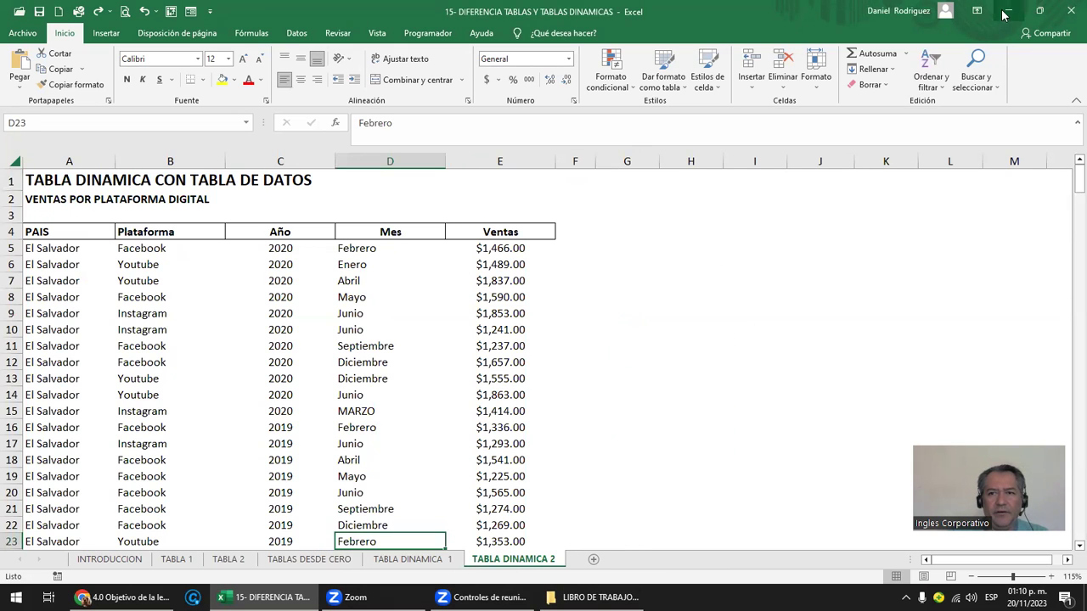
click(1007, 12)
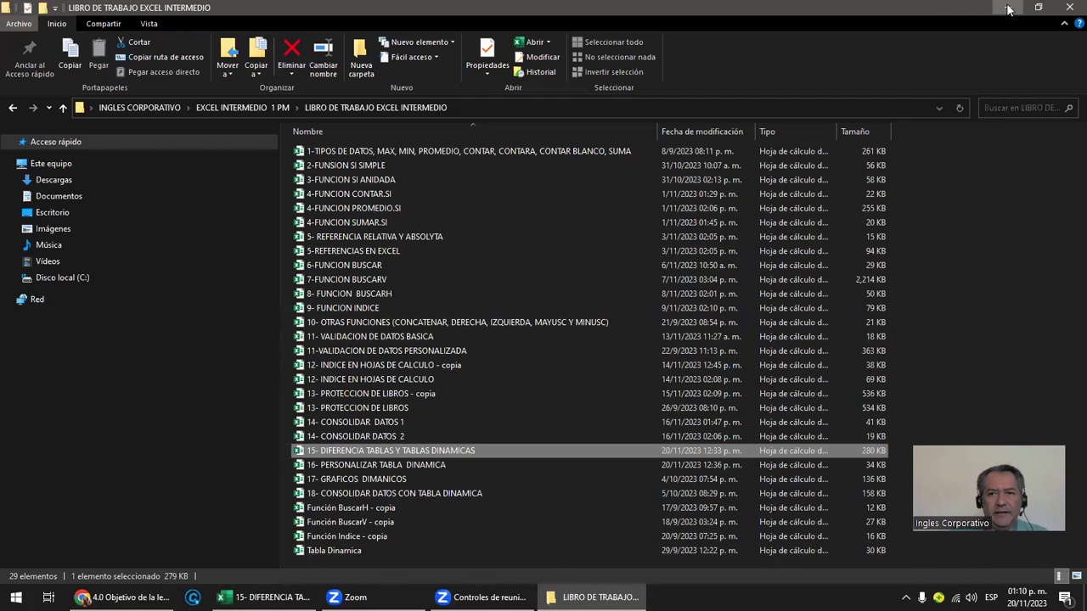
Minimize File Explorer and Chrome, then open the TABLAS DINAMICAS PRACTICA workbook on the desktop
click(1009, 9)
click(1083, 597)
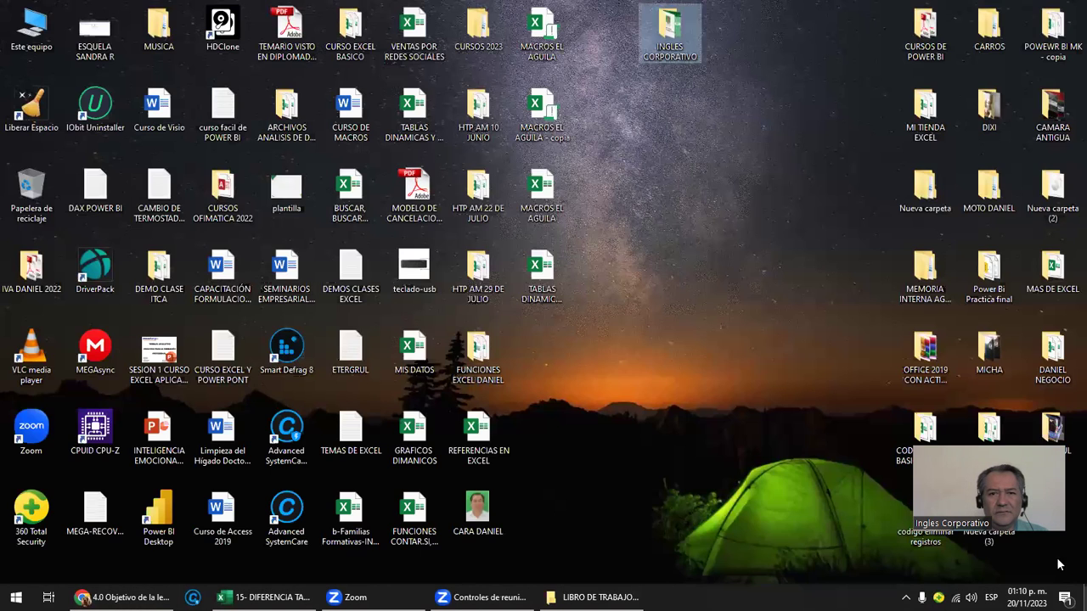
click(545, 274)
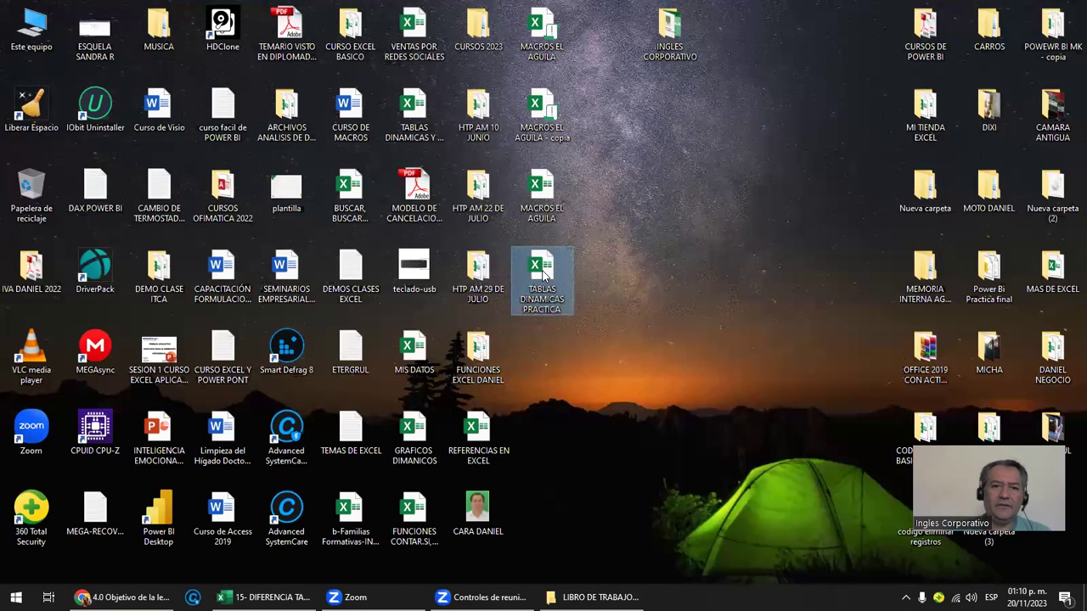
double_click(545, 274)
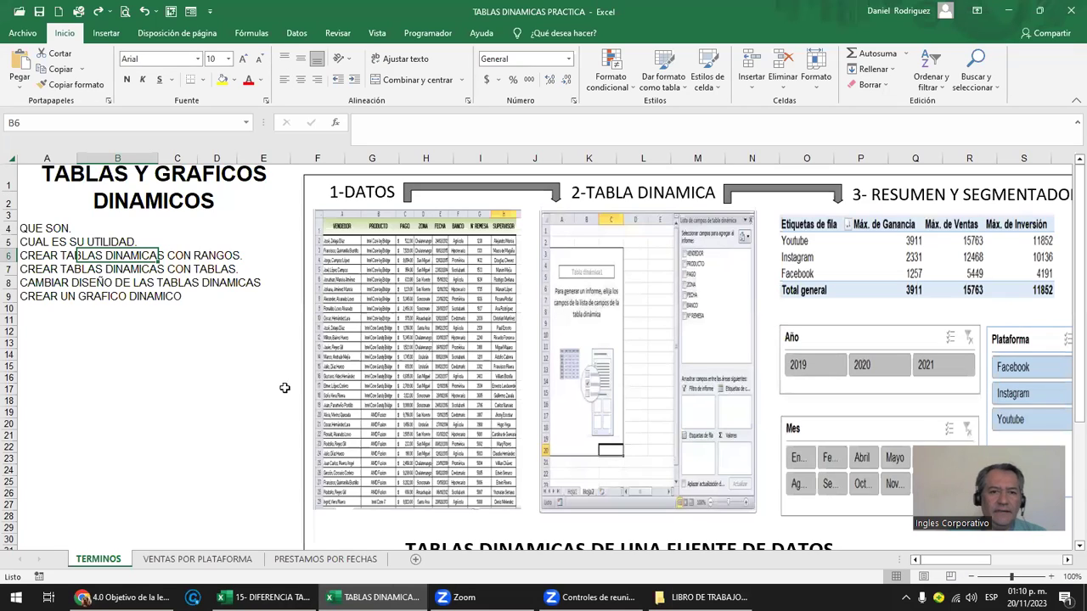
click(172, 411)
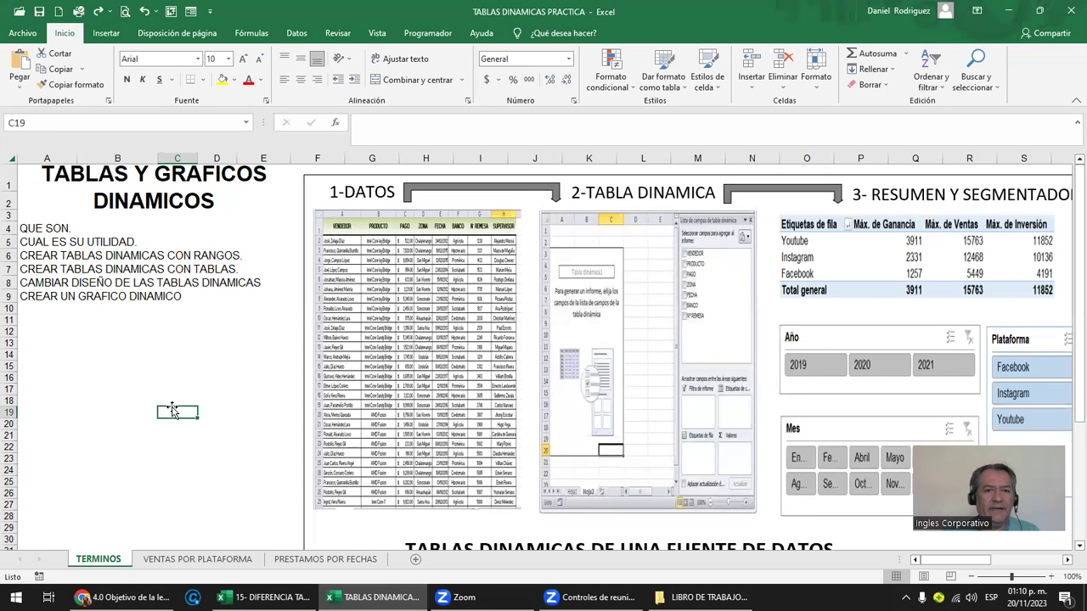
scroll(172, 411, down, 2)
scroll(171, 406, down, 1)
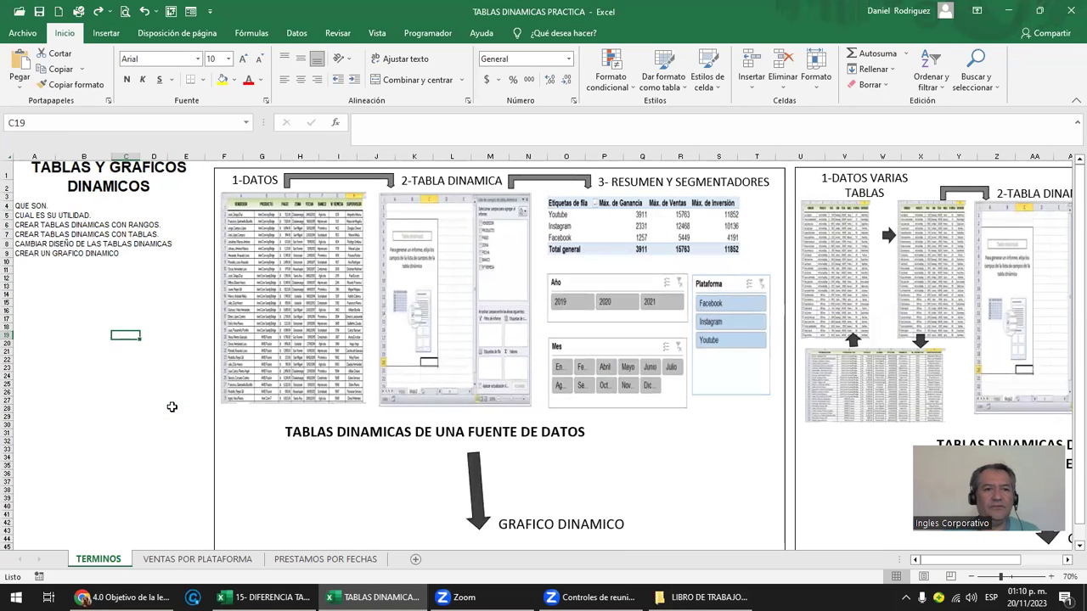
scroll(172, 406, up, 1)
scroll(172, 407, up, 1)
scroll(171, 407, up, 1)
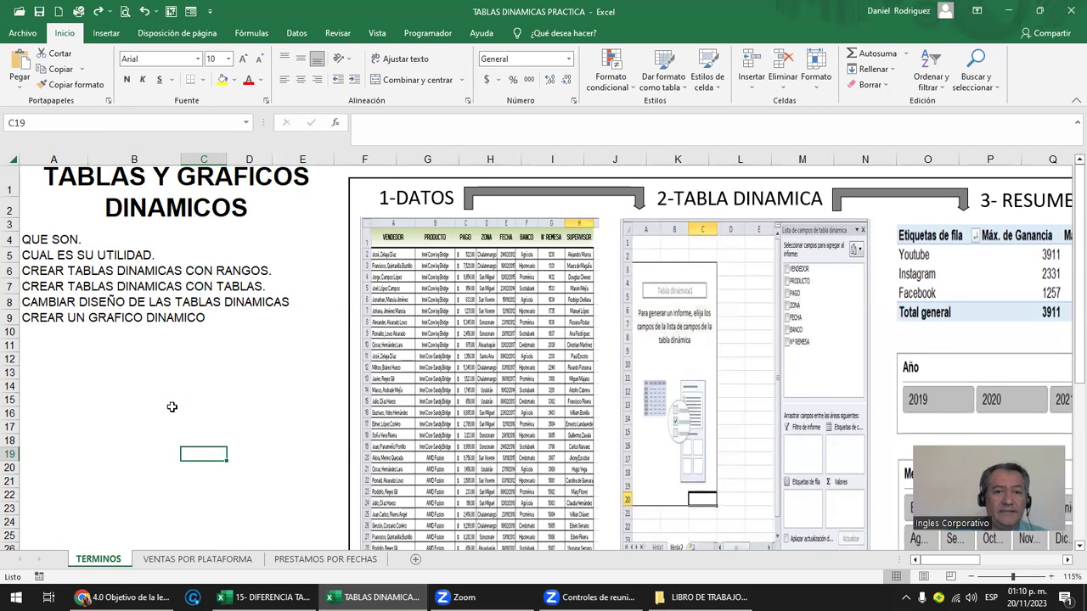
click(36, 258)
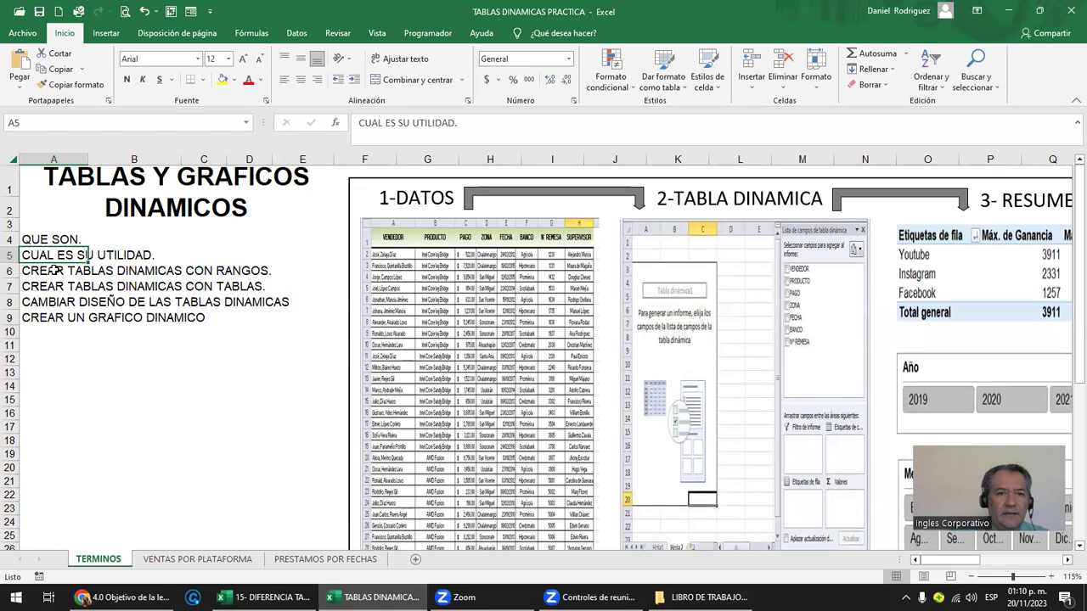
click(307, 370)
key(Right)
key(Right)
key(Right)
key(Right)
key(Right)
key(Right)
key(Right)
key(Right)
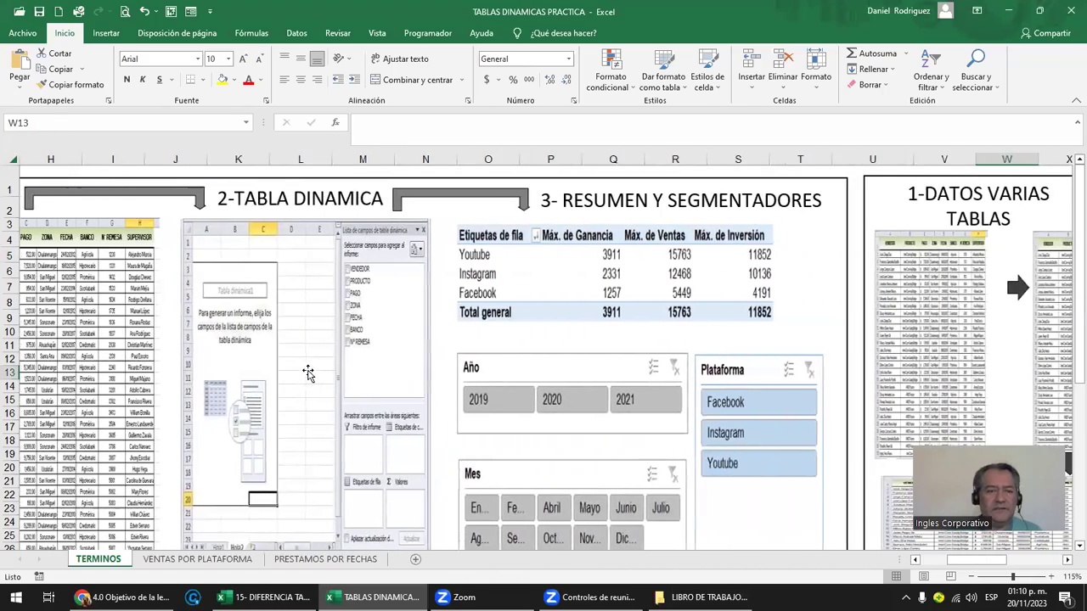
ctrl+scroll(228, 351, down, 1)
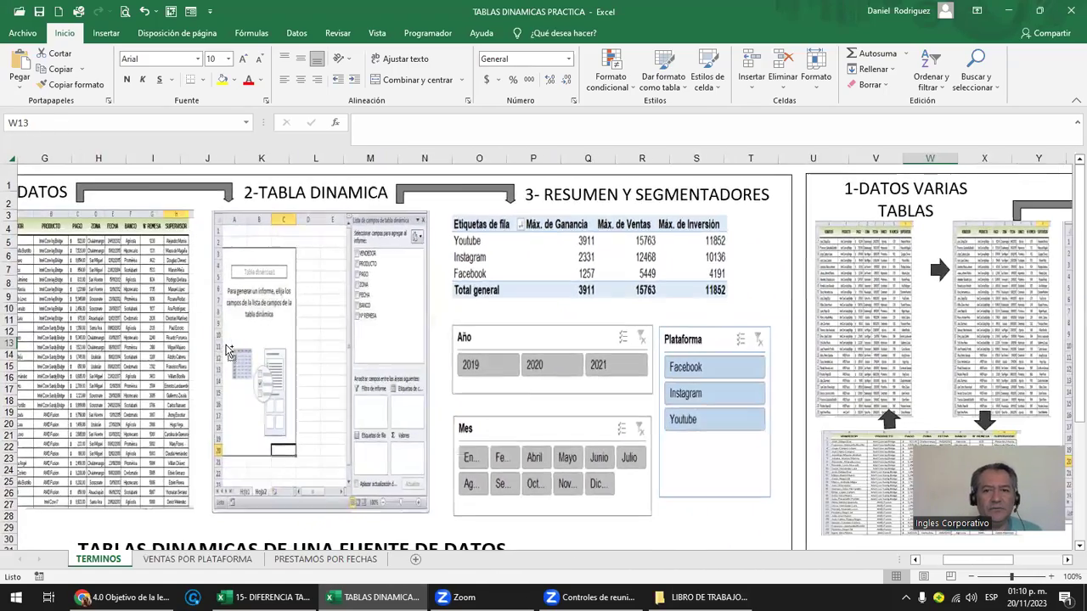
ctrl+scroll(228, 351, down, 1)
ctrl+scroll(228, 351, down, 1)
ctrl+scroll(228, 351, down, 1)
ctrl+scroll(229, 350, down, 1)
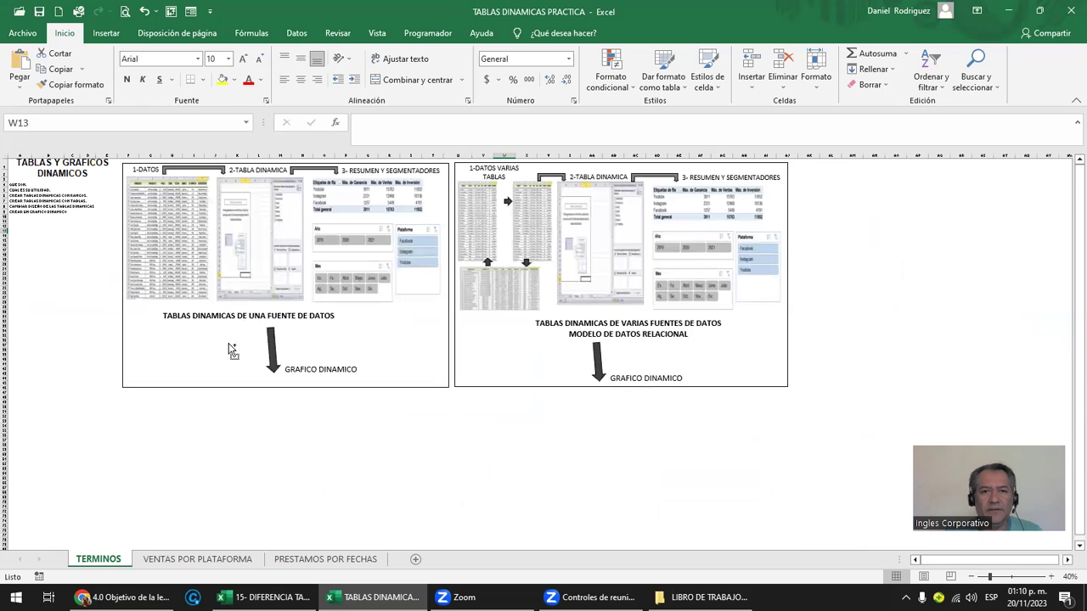
ctrl+scroll(229, 348, up, 1)
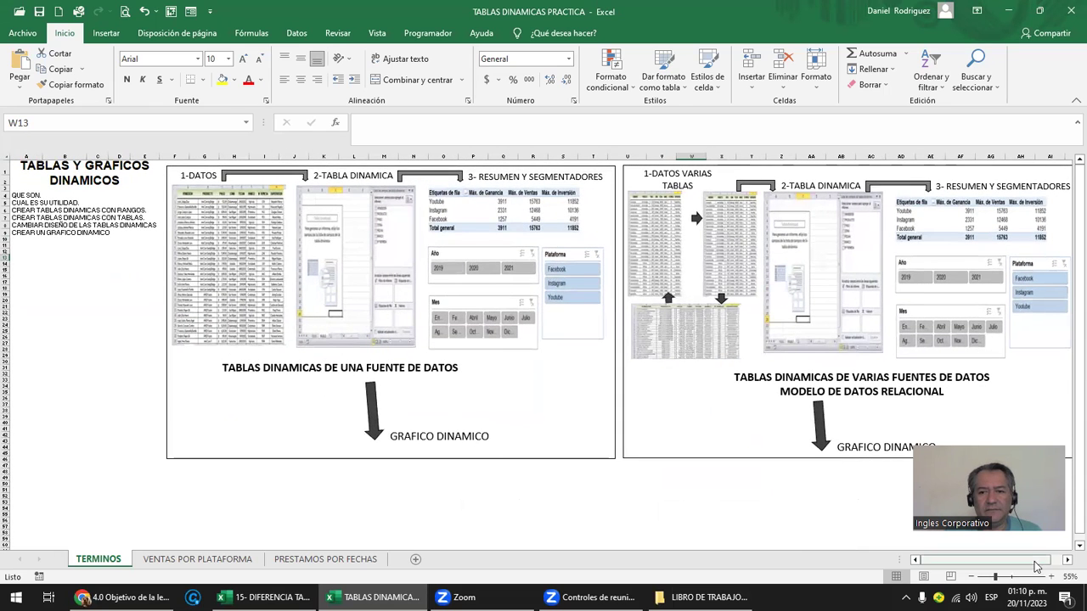
click(1068, 561)
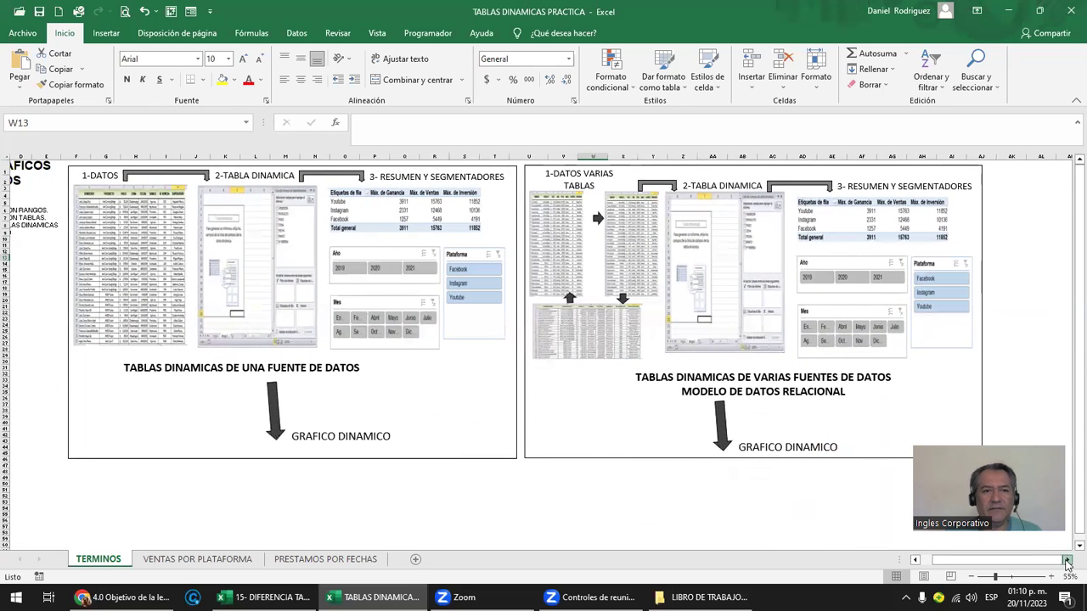
click(1067, 562)
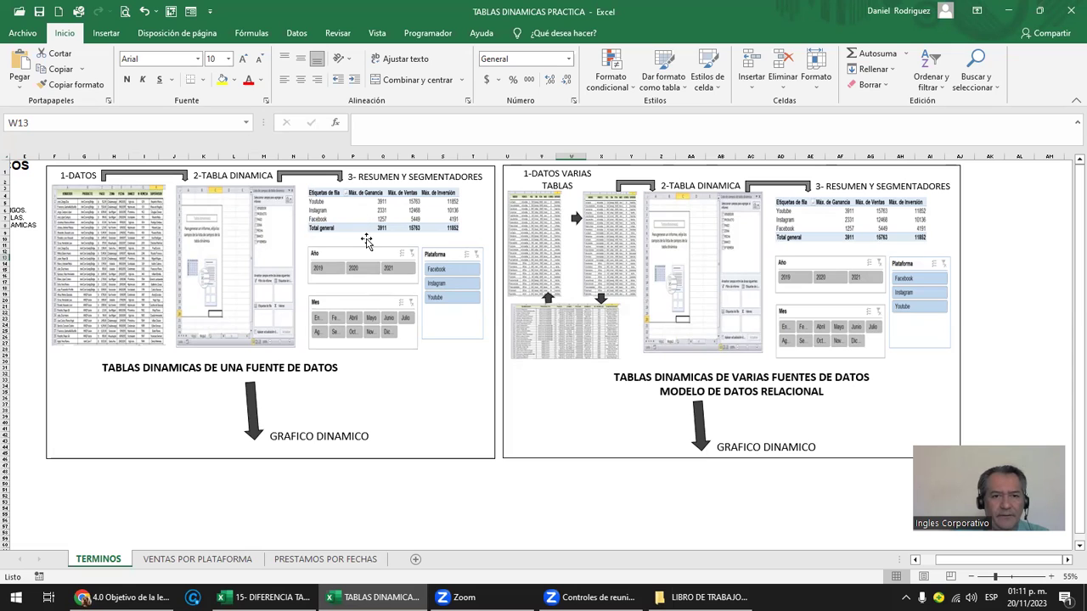
click(297, 434)
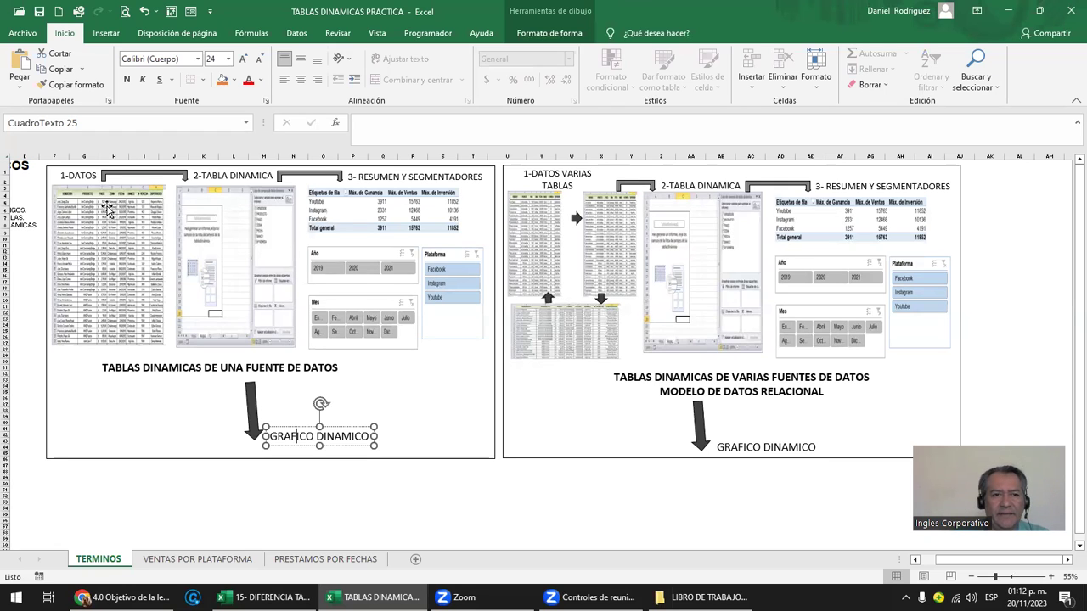
click(102, 239)
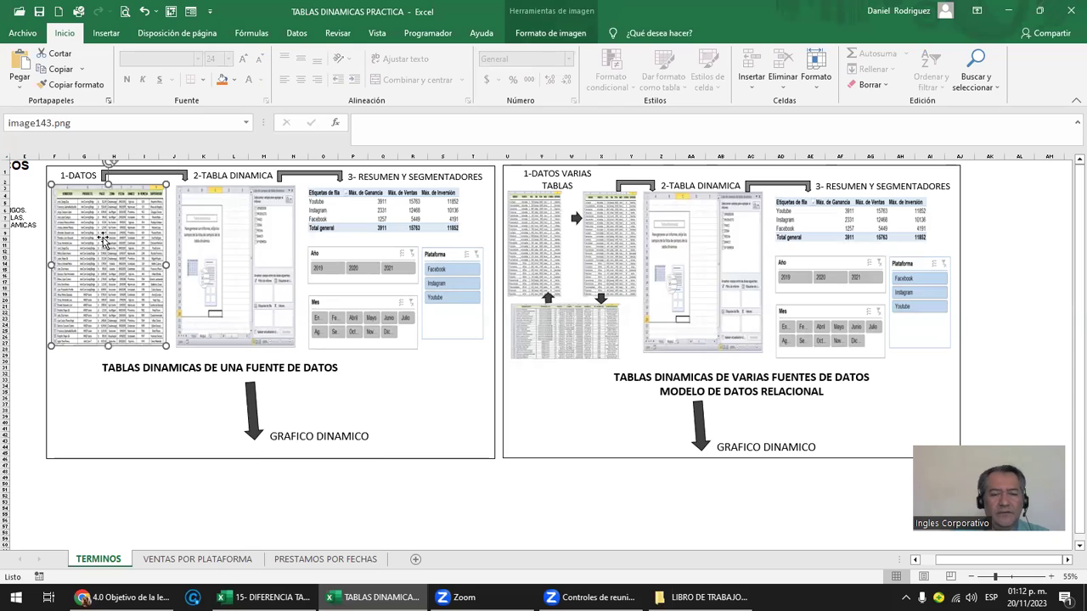
click(200, 379)
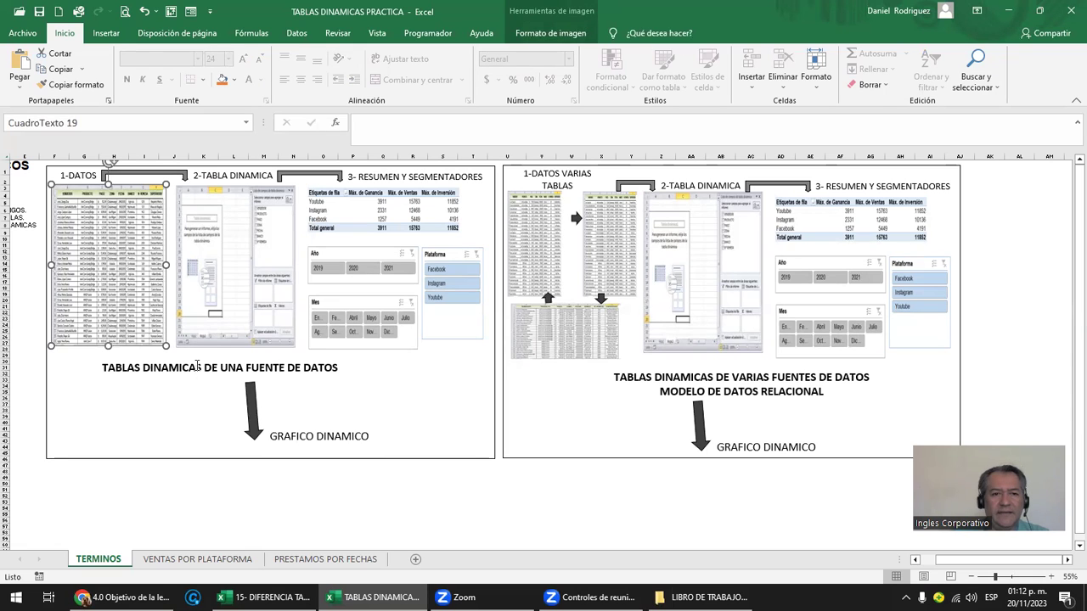
click(238, 424)
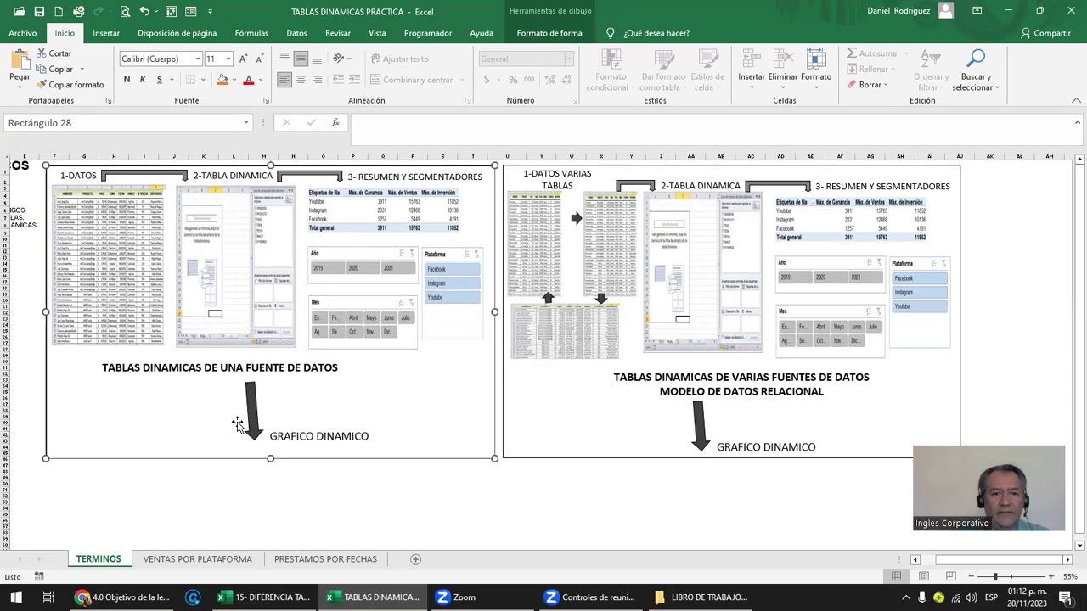
click(88, 238)
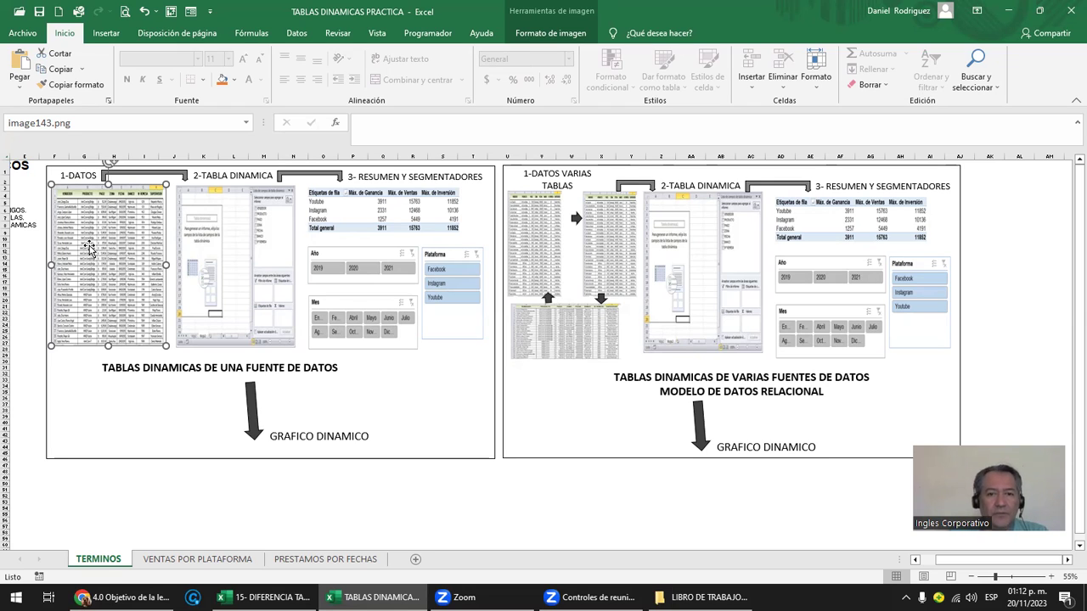
click(638, 377)
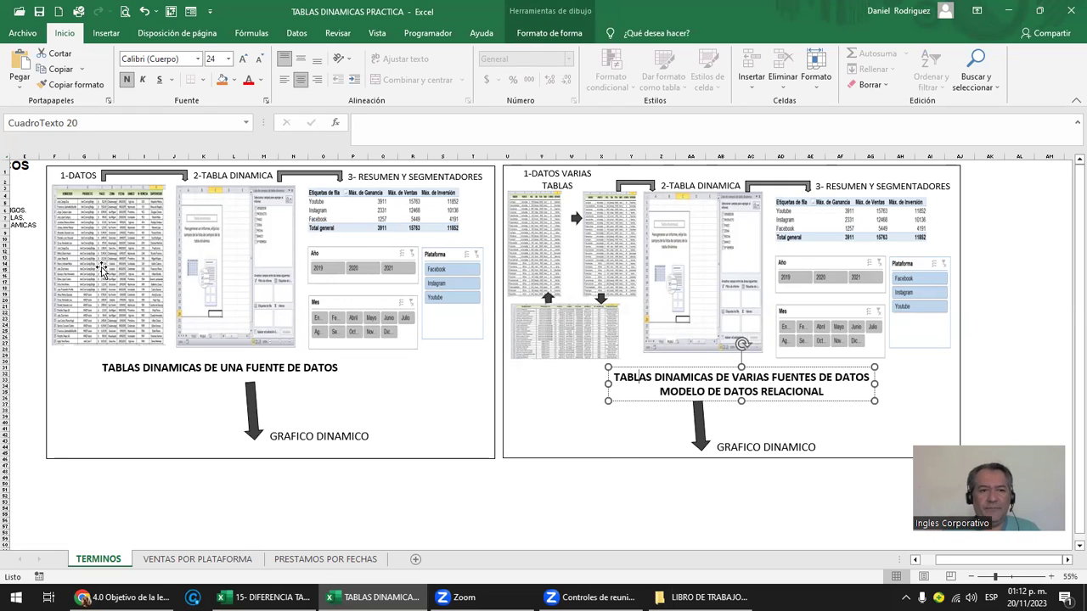
click(103, 399)
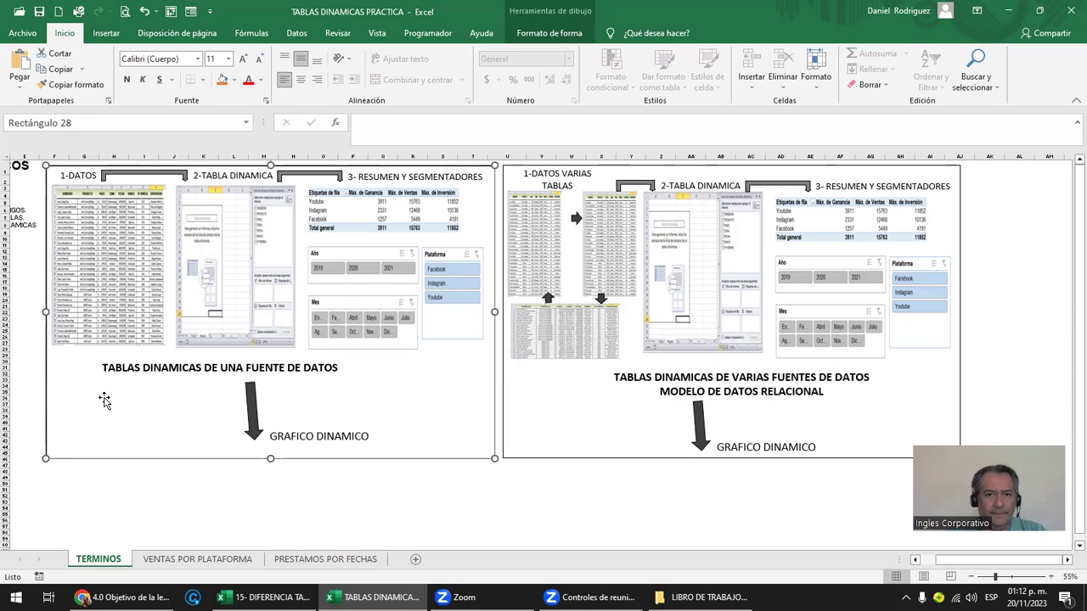
click(563, 398)
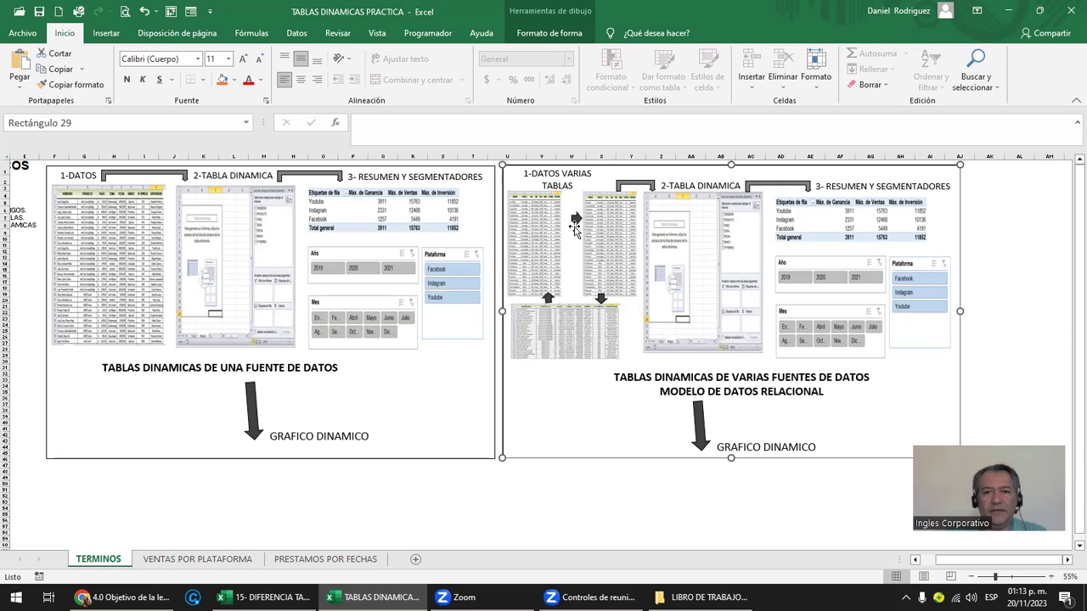
click(254, 366)
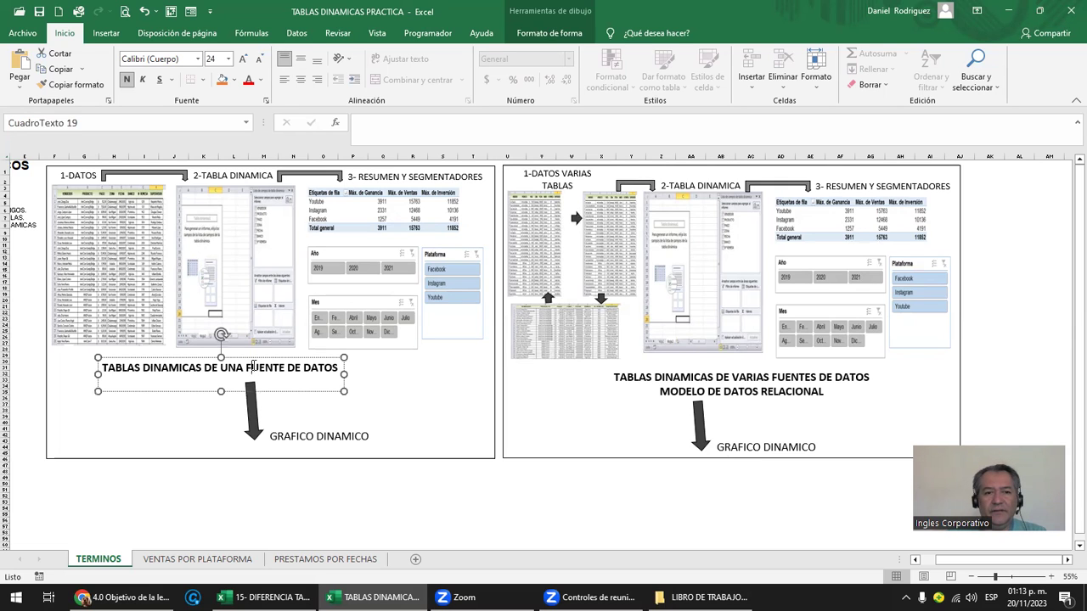
click(669, 378)
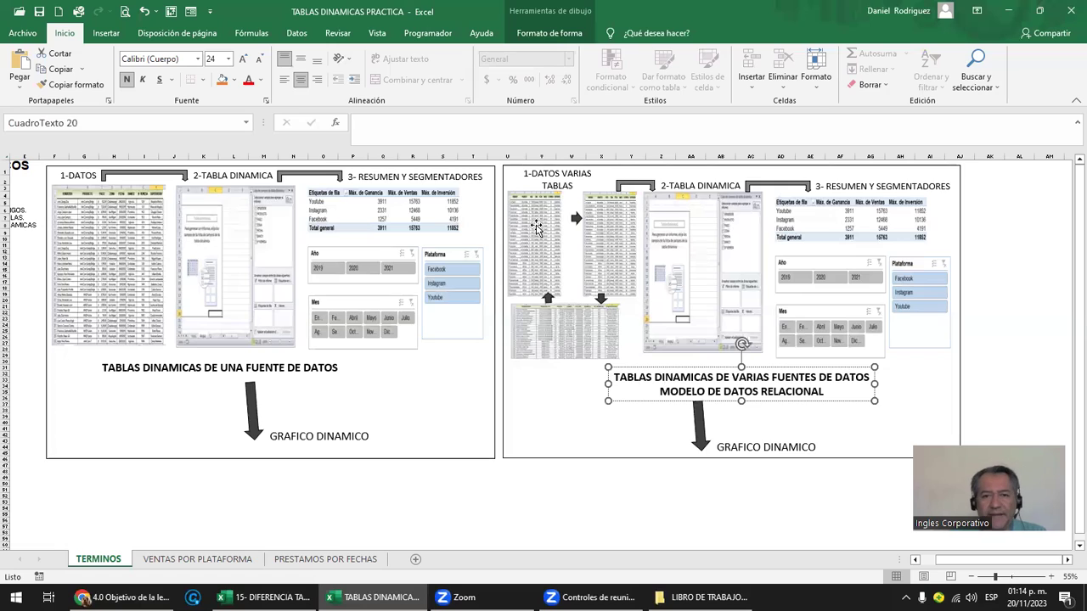
ctrl+scroll(618, 282, up, 4)
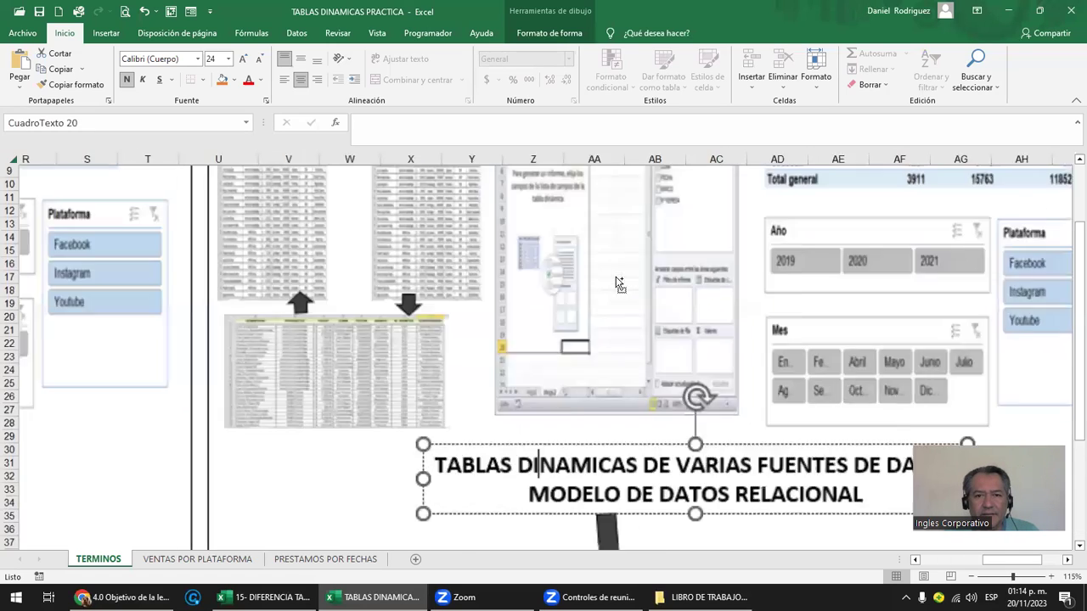
scroll(478, 297, up, 1)
scroll(368, 303, up, 1)
scroll(381, 266, up, 1)
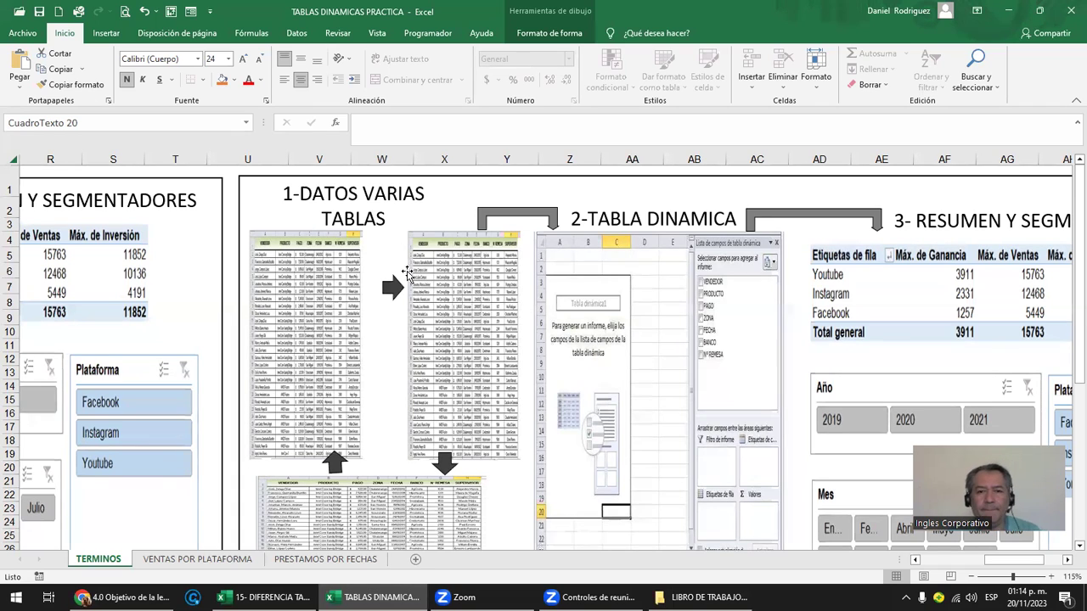
scroll(480, 300, down, 2)
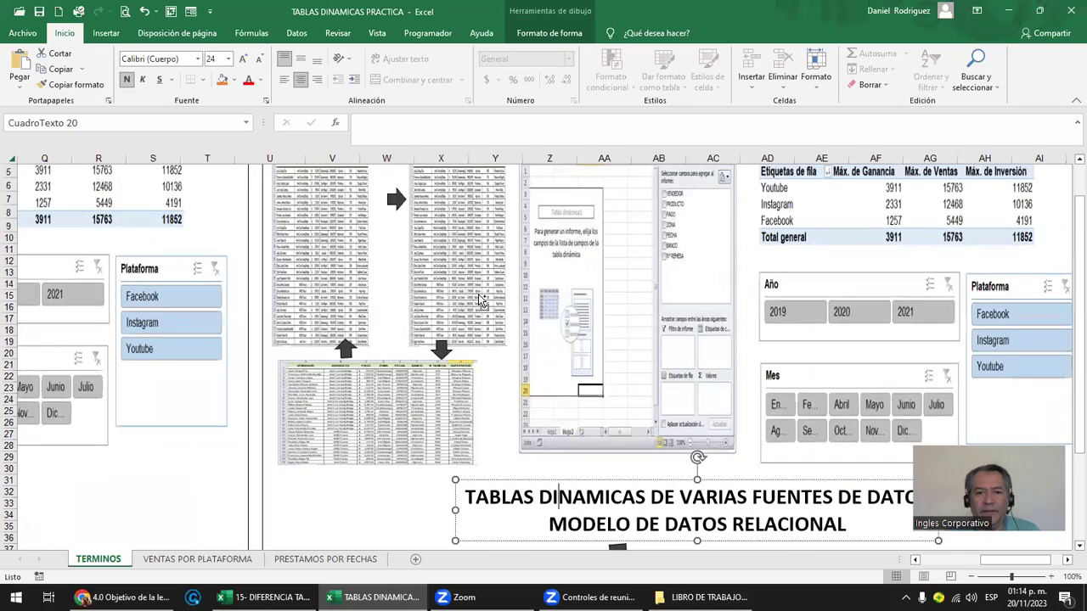
scroll(479, 300, down, 2)
scroll(480, 299, down, 1)
scroll(479, 300, down, 1)
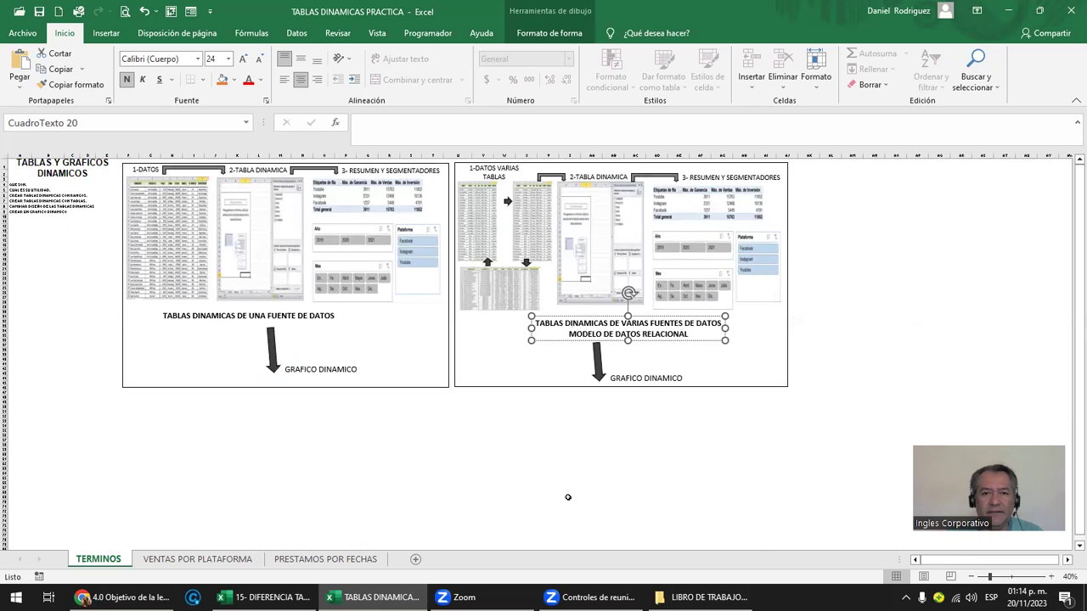
scroll(781, 518, up, 1)
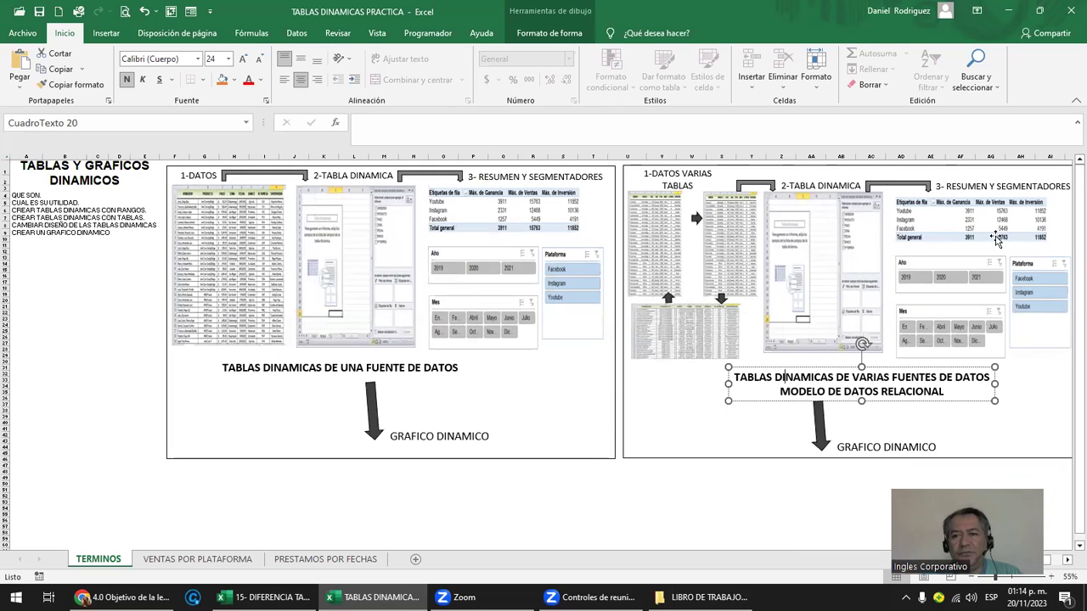
Select the data pictures in the 1-DATOS diagram panels, then switch to the Chrome lesson page
click(503, 489)
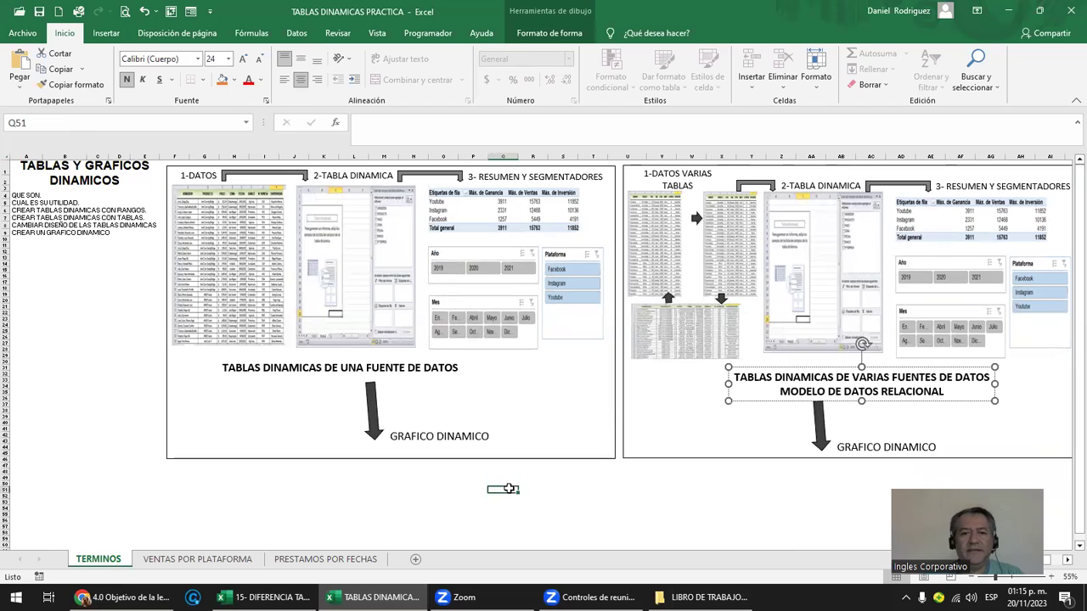
click(230, 261)
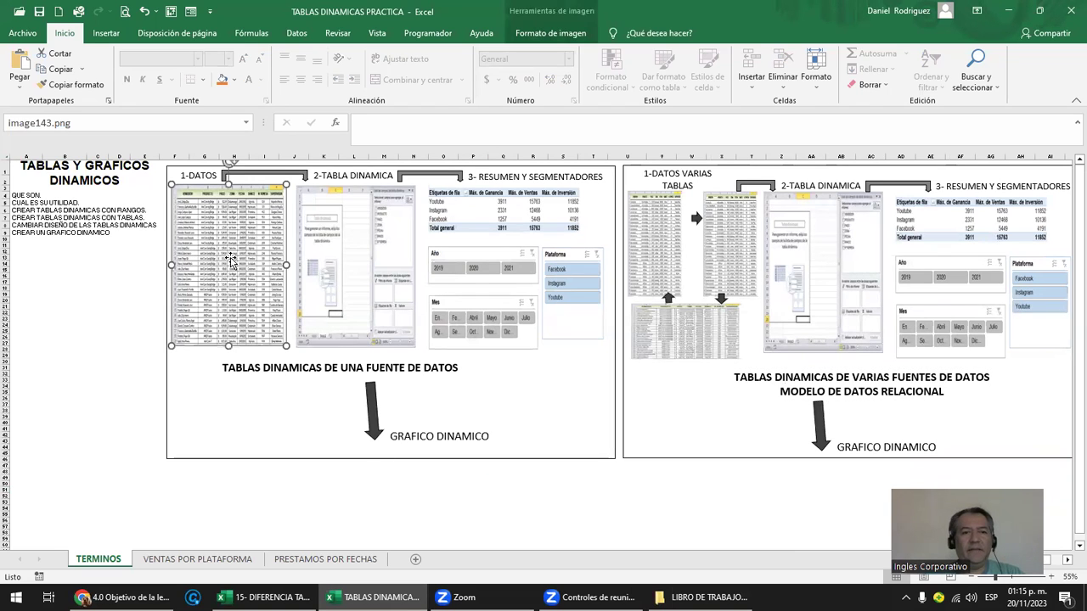
click(631, 221)
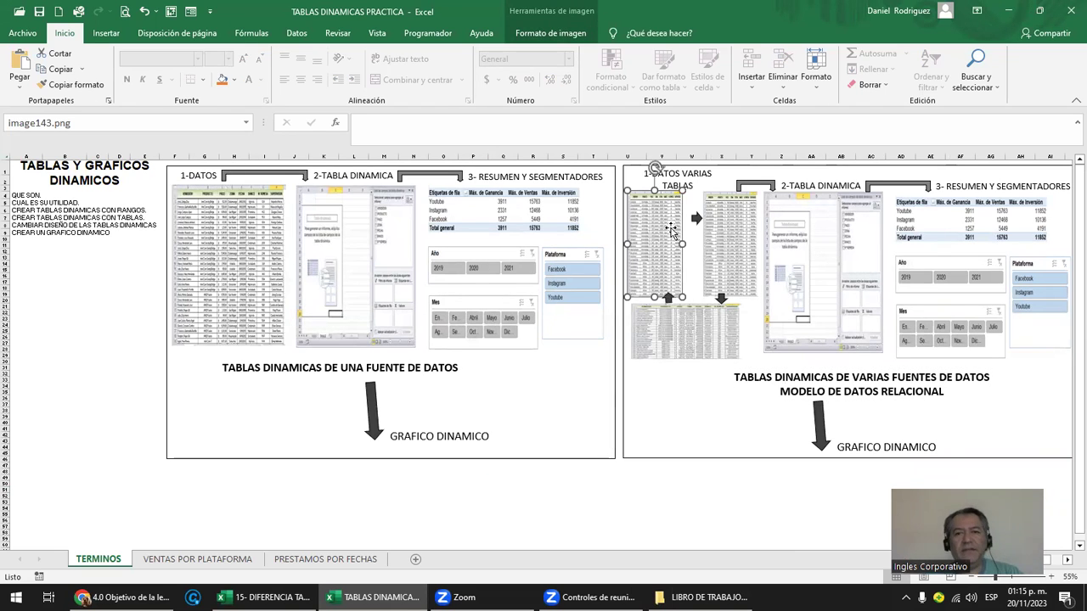
click(695, 330)
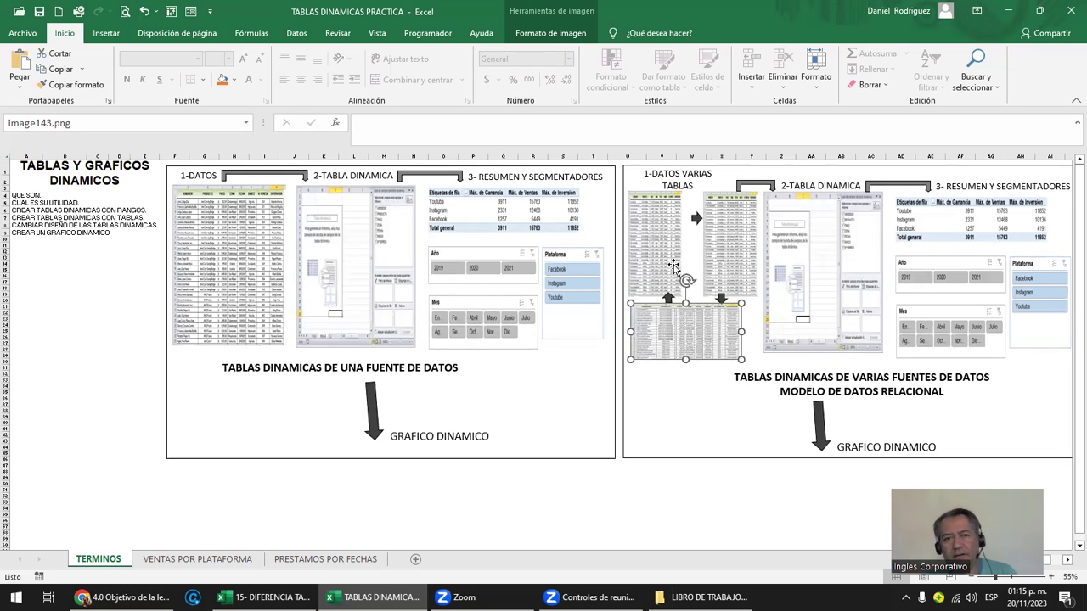
click(222, 282)
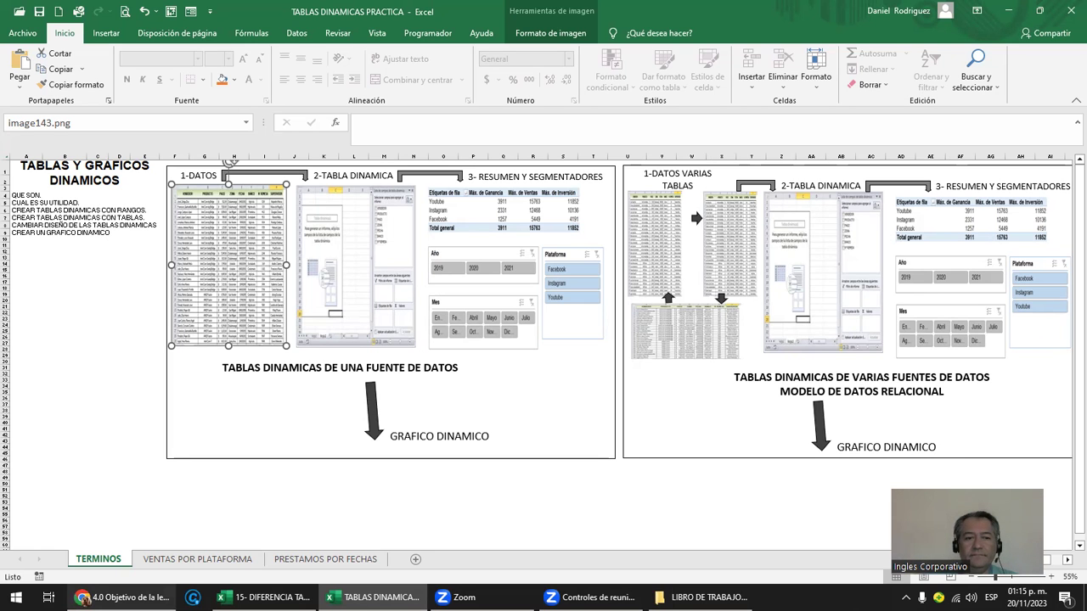
click(123, 597)
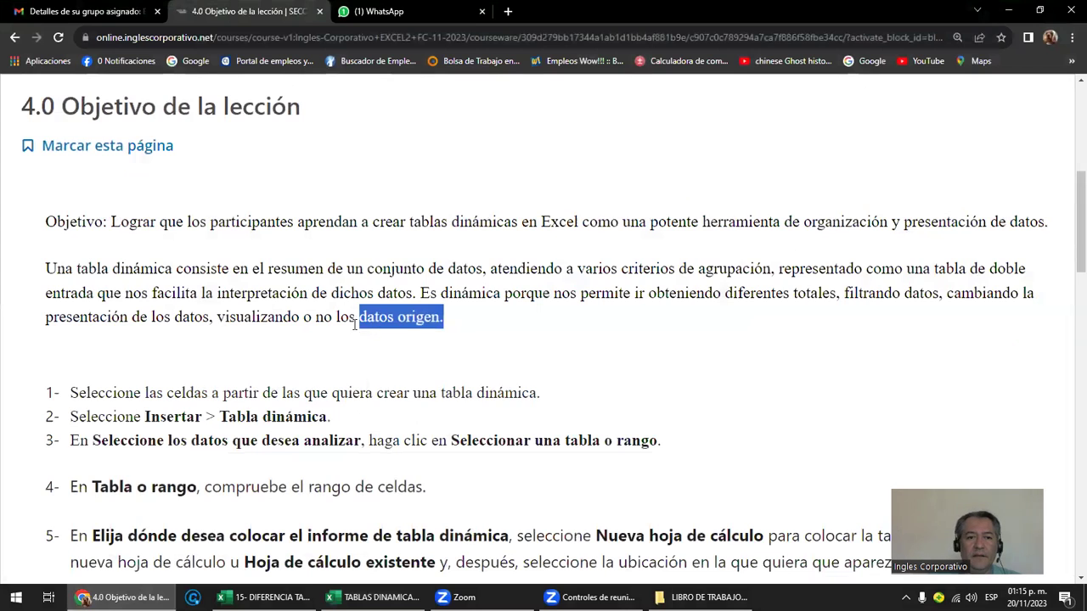
Scroll the lesson to the Crear tabla dinámica image, then return to the 15- DIFERENCIA TABLAS Y TABLAS DINAMICAS workbook
scroll(353, 344, down, 1)
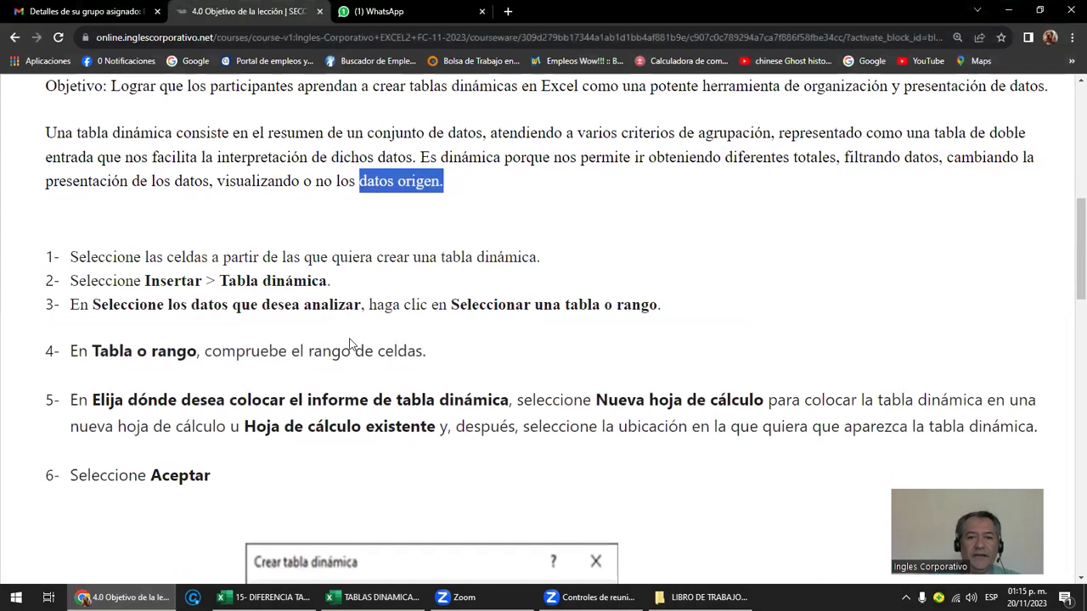
scroll(351, 344, down, 1)
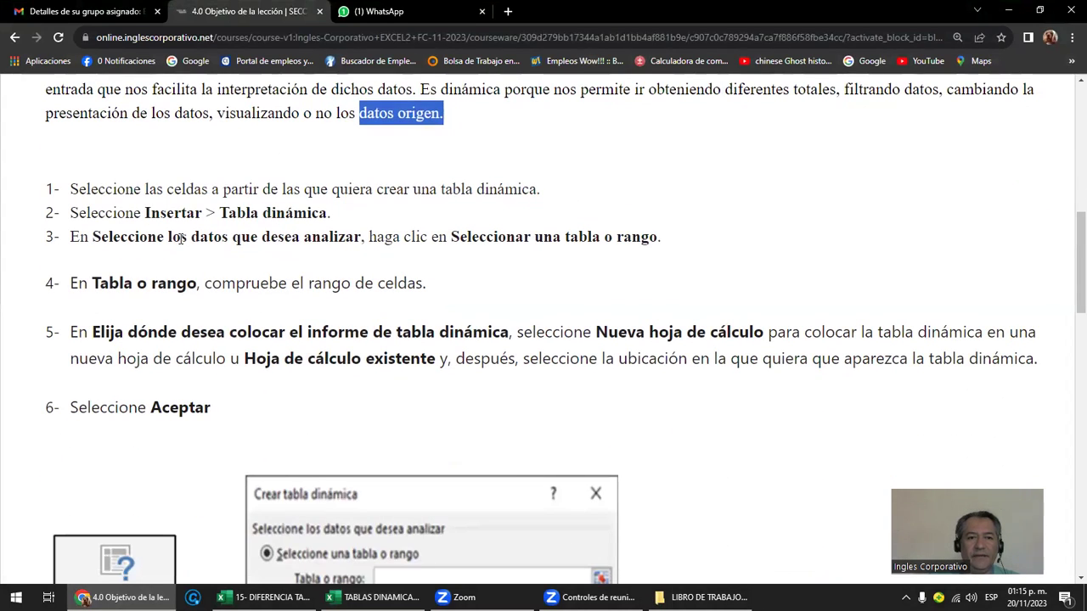
scroll(181, 238, down, 3)
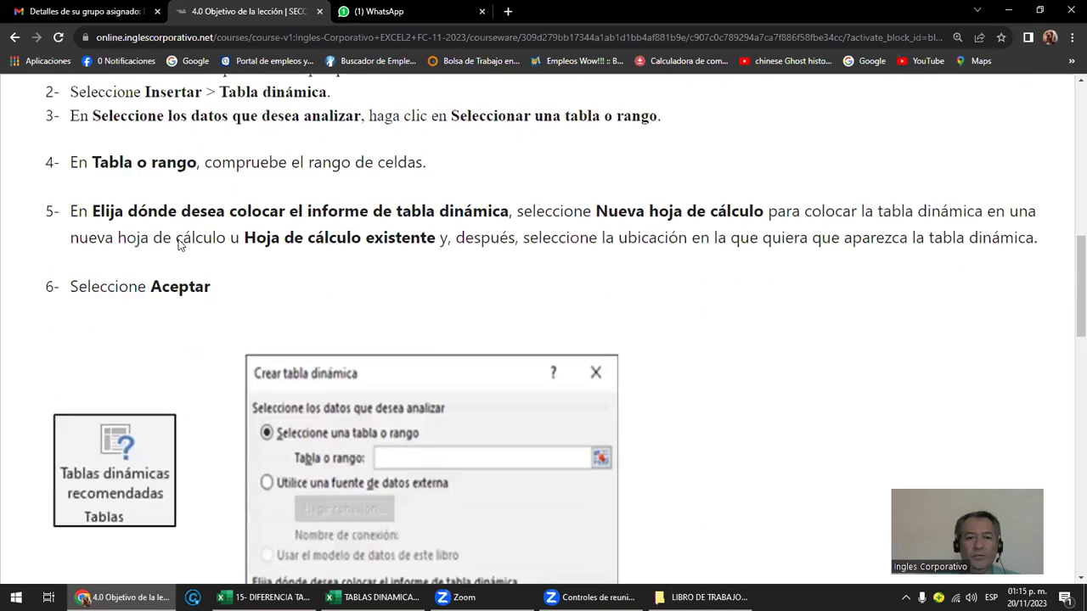
scroll(181, 246, up, 1)
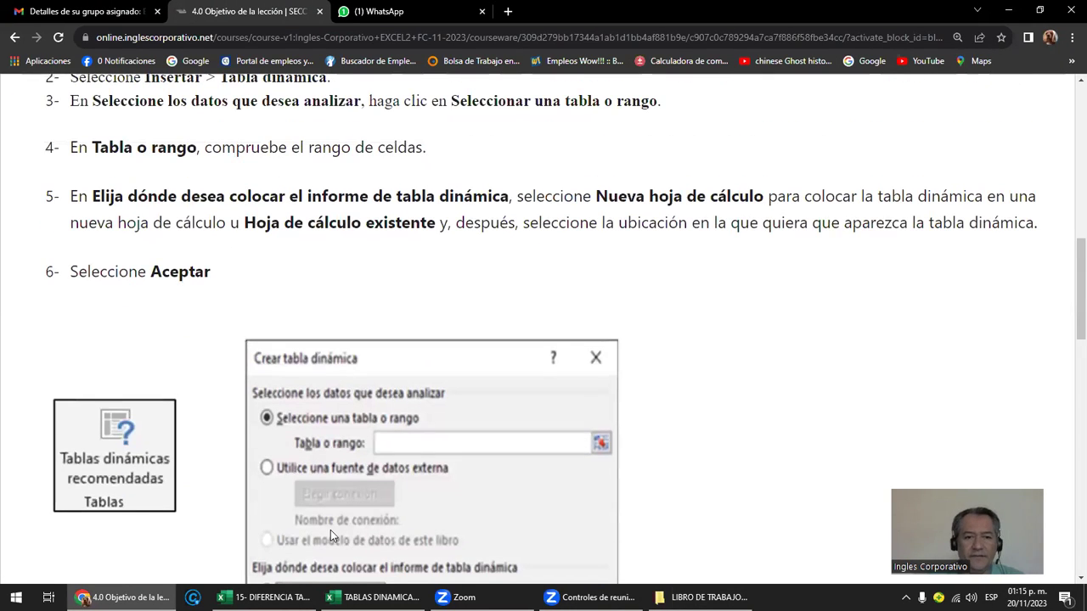
mouse_move(305, 597)
click(246, 539)
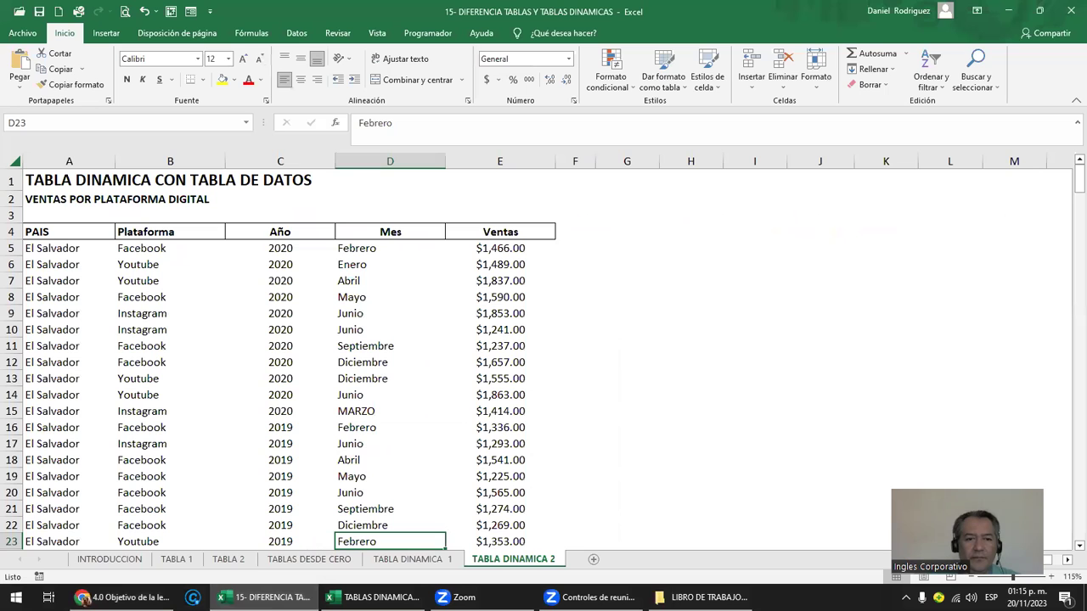
Look over the INTRODUCCION example, then select the A4:F14 sales range on TABLA DINAMICA 1
click(110, 561)
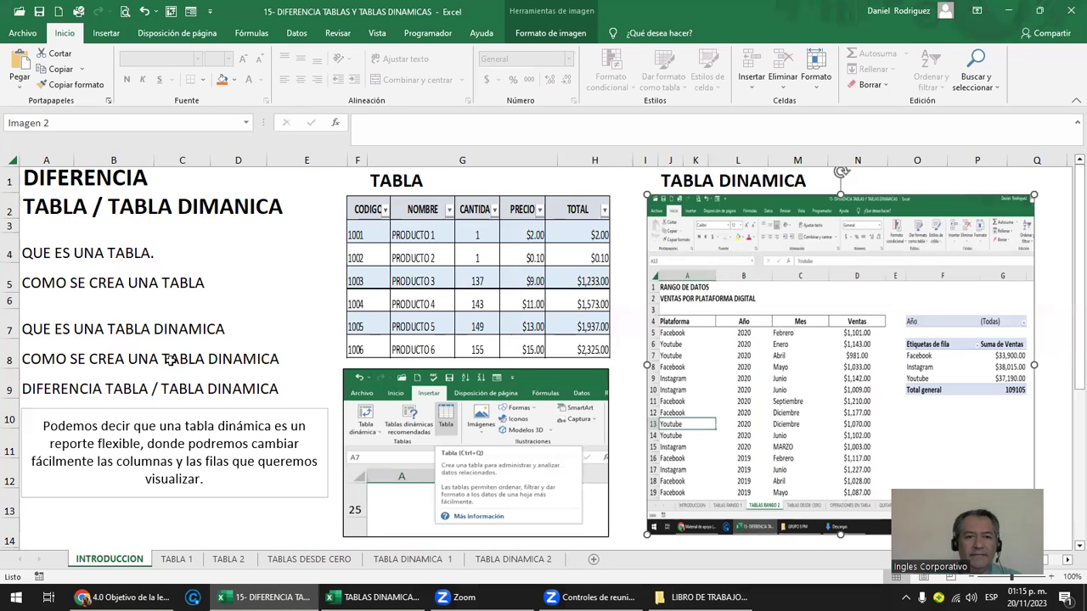
click(372, 216)
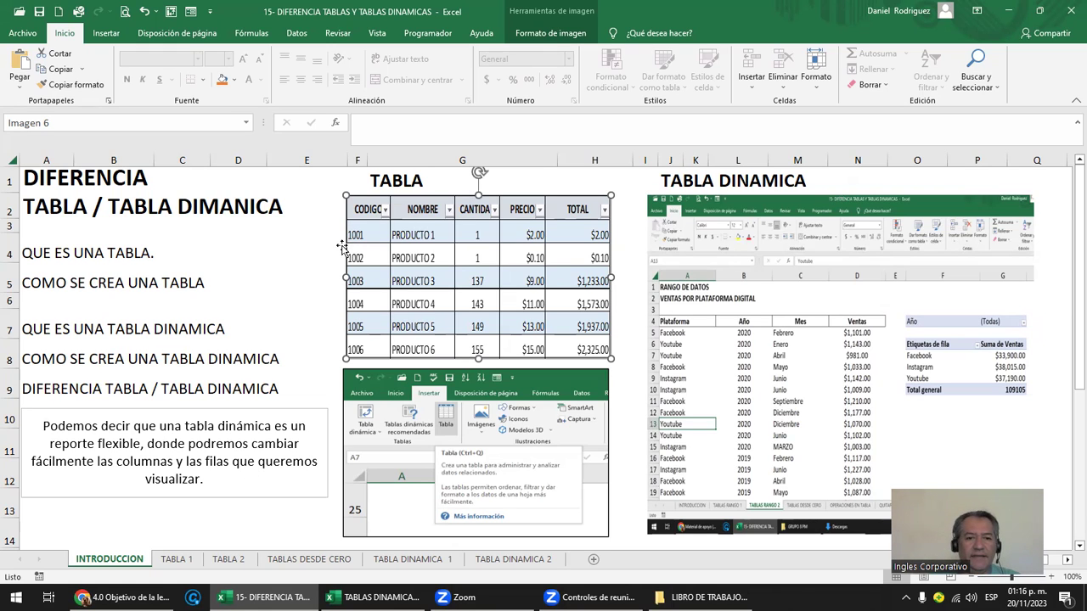
click(418, 563)
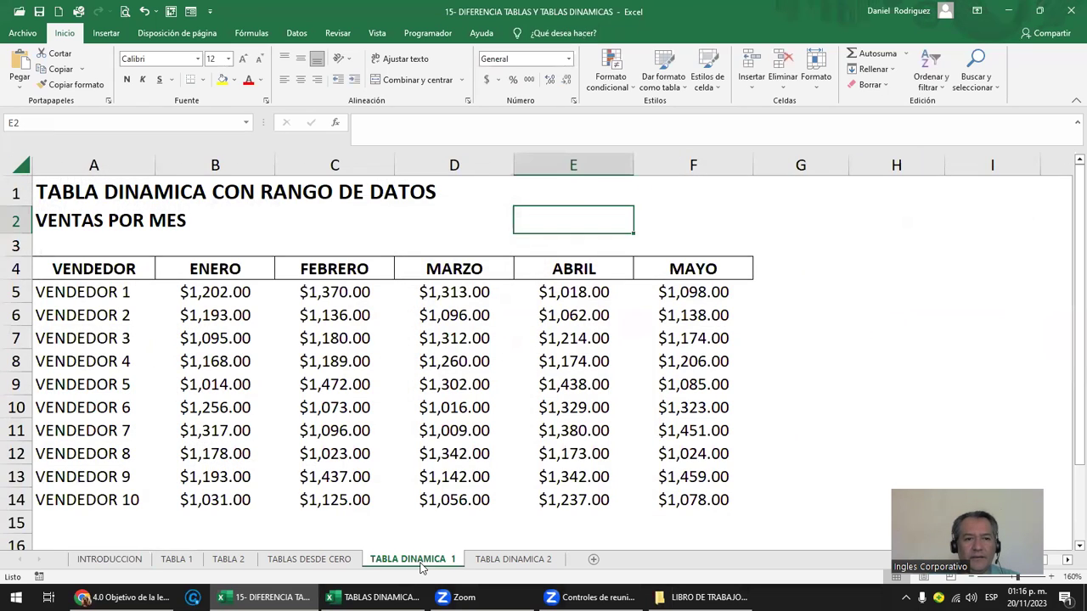
click(107, 272)
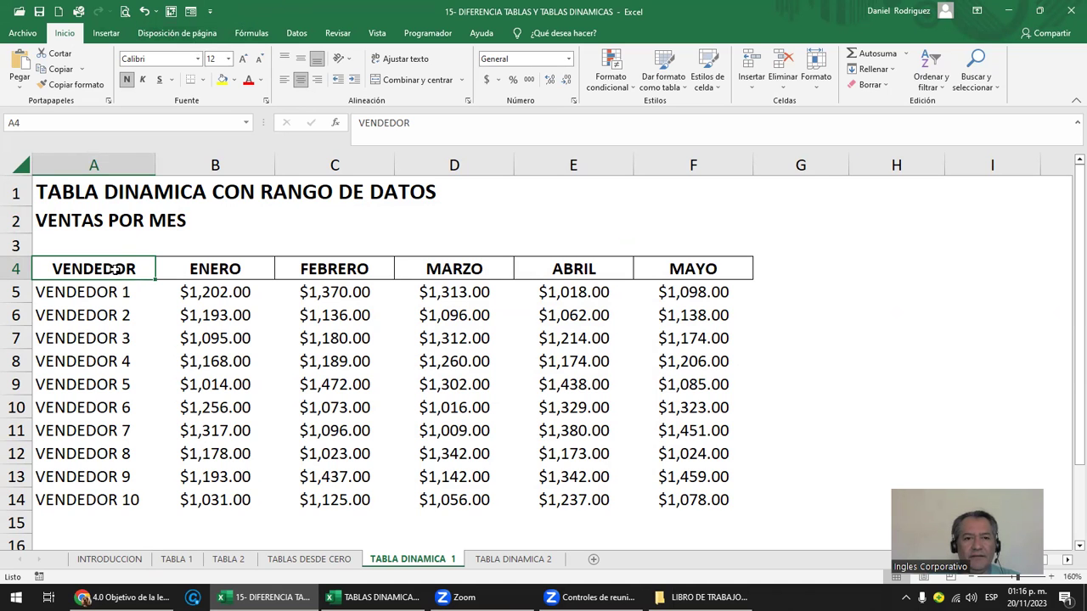
drag(113, 270, 669, 493)
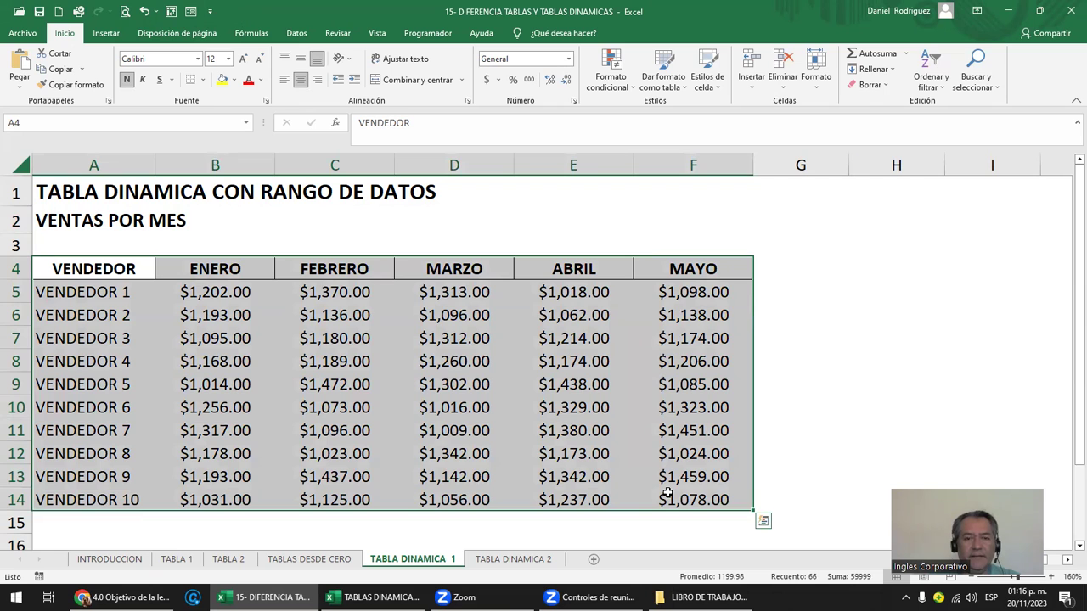
Check the Plataforma header on TABLA DINAMICA 2 and the VENDEDOR, ENERO and MARZO headers on TABLA 1
click(514, 560)
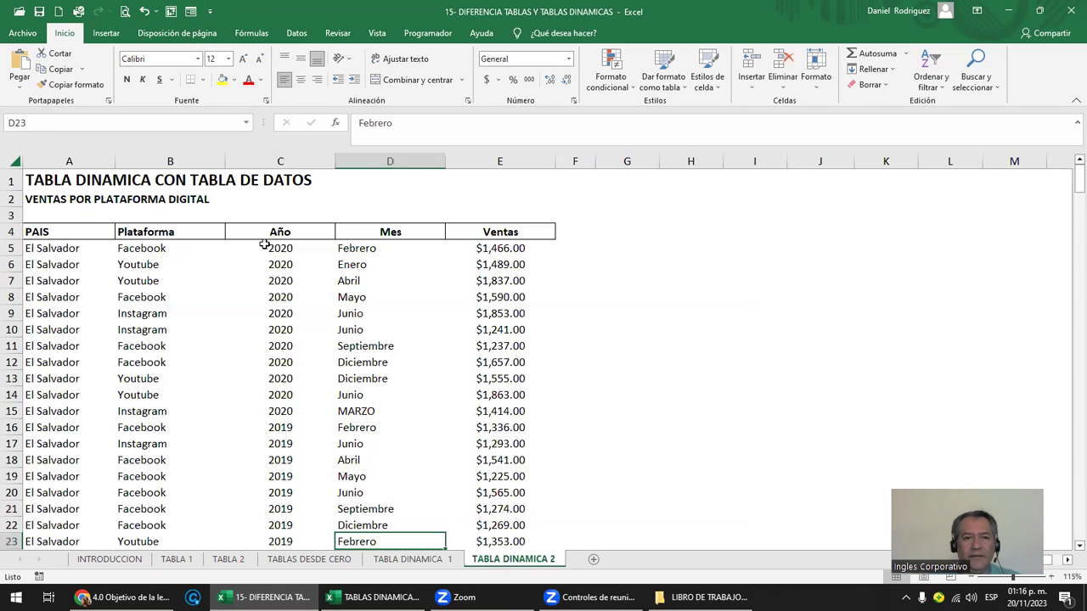
click(197, 233)
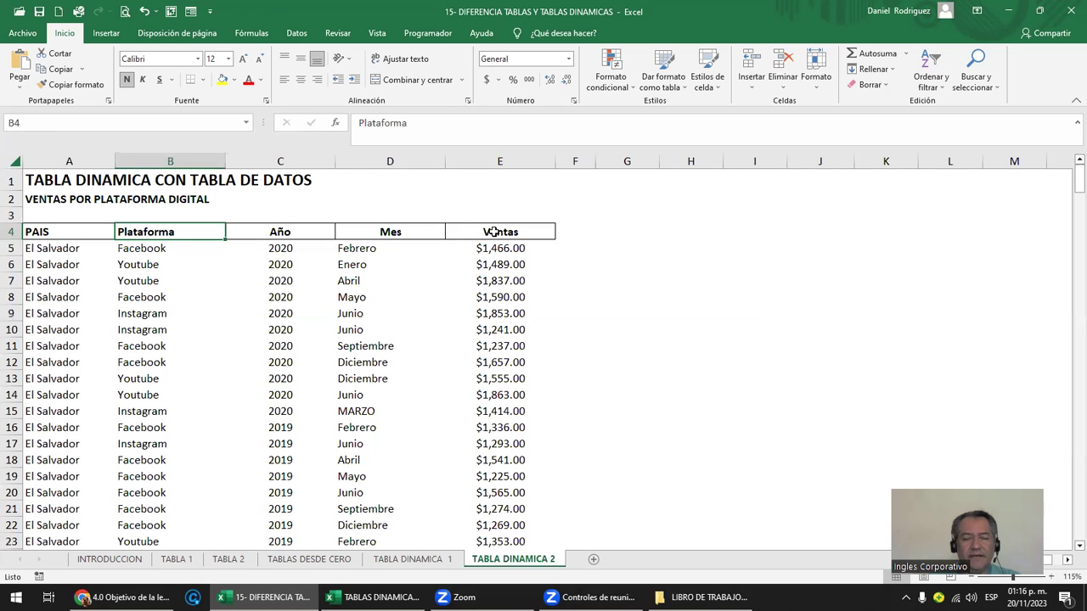
click(178, 560)
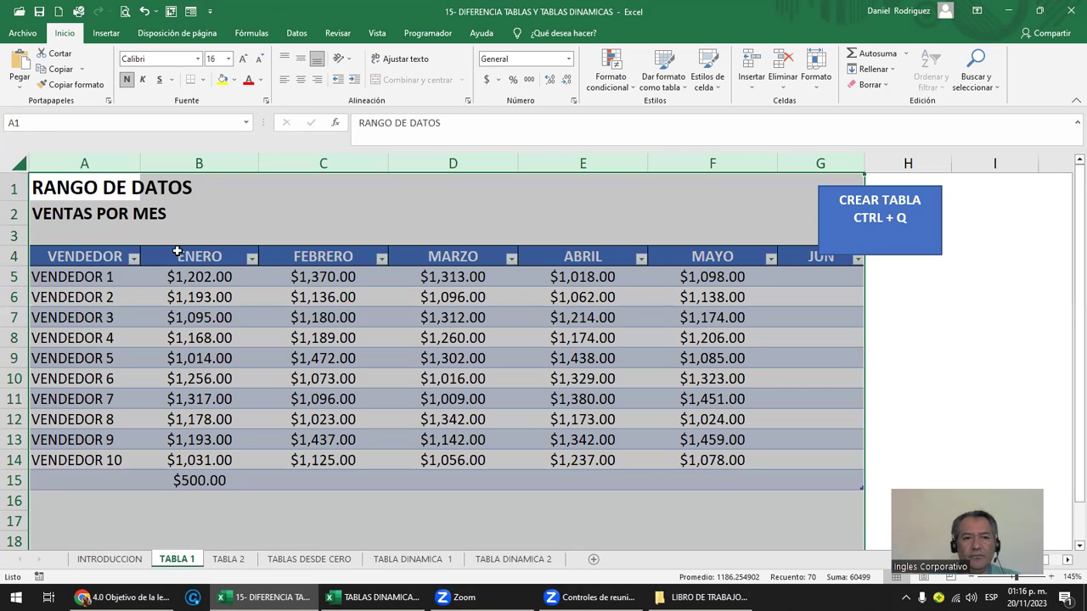
click(178, 251)
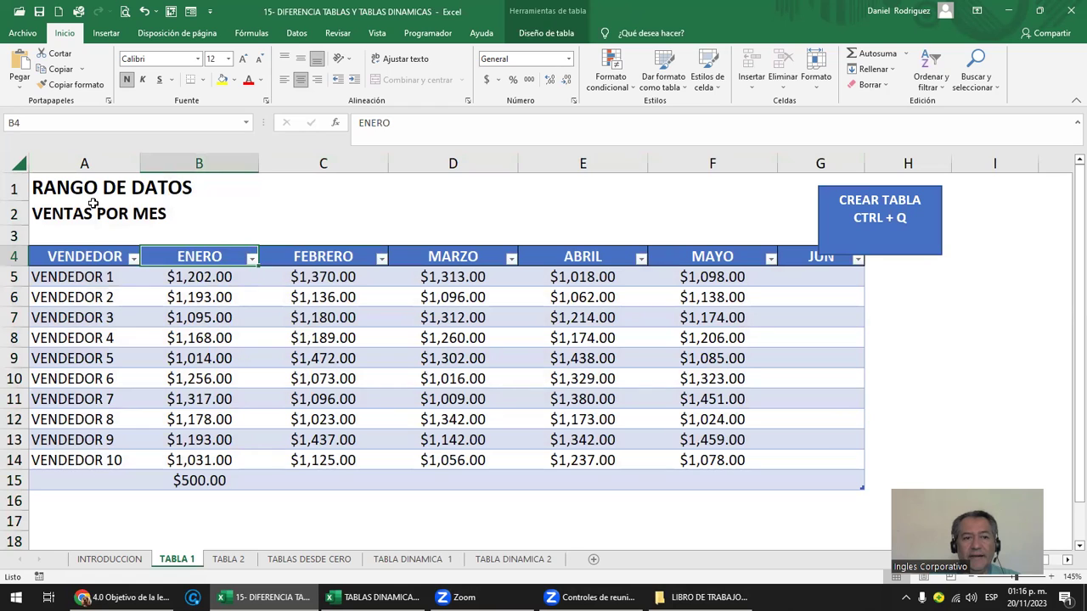
click(92, 257)
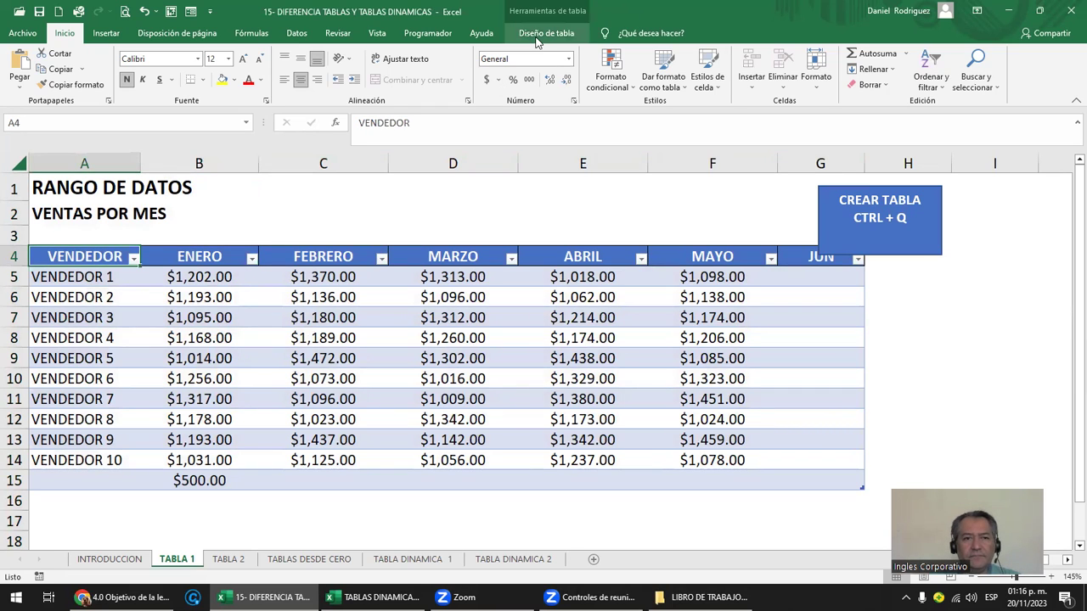
click(457, 262)
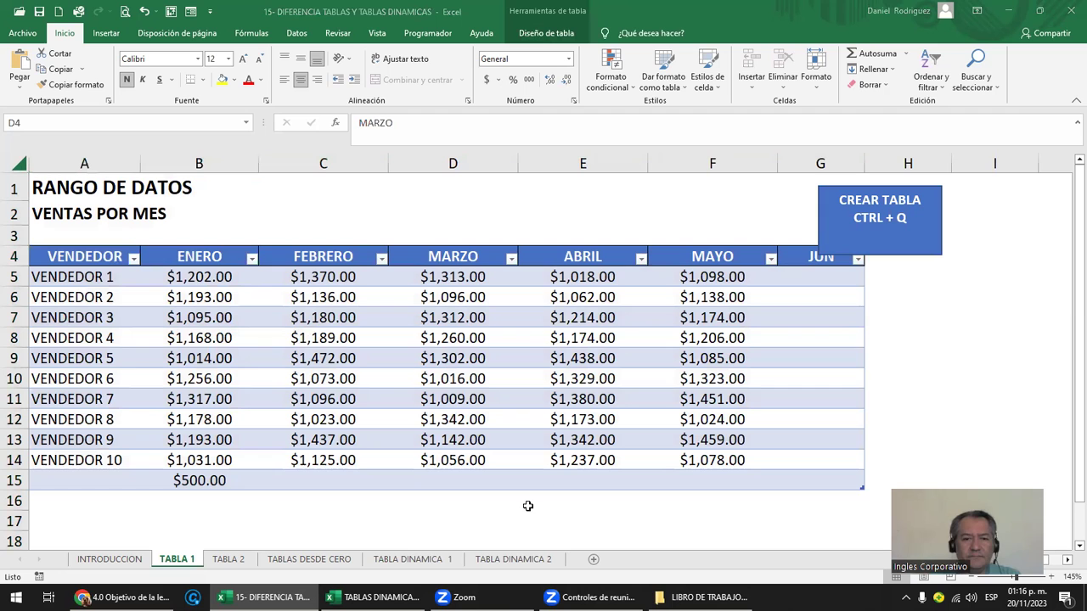
On TABLA DINAMICA 1, select the A4:F14 sales table, columns A–F, row 3 and column G
click(427, 561)
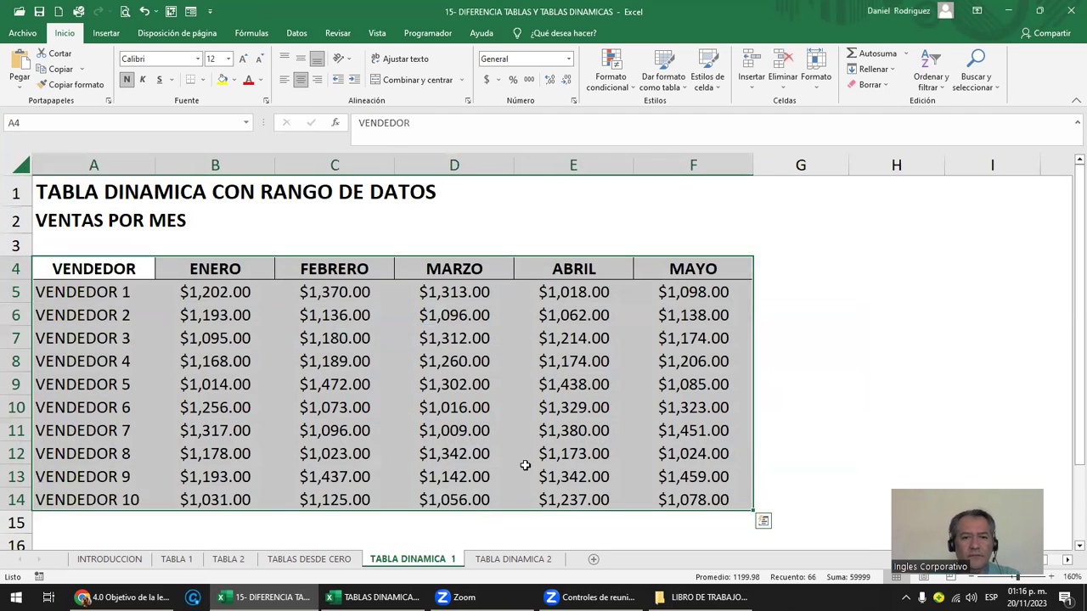
click(756, 433)
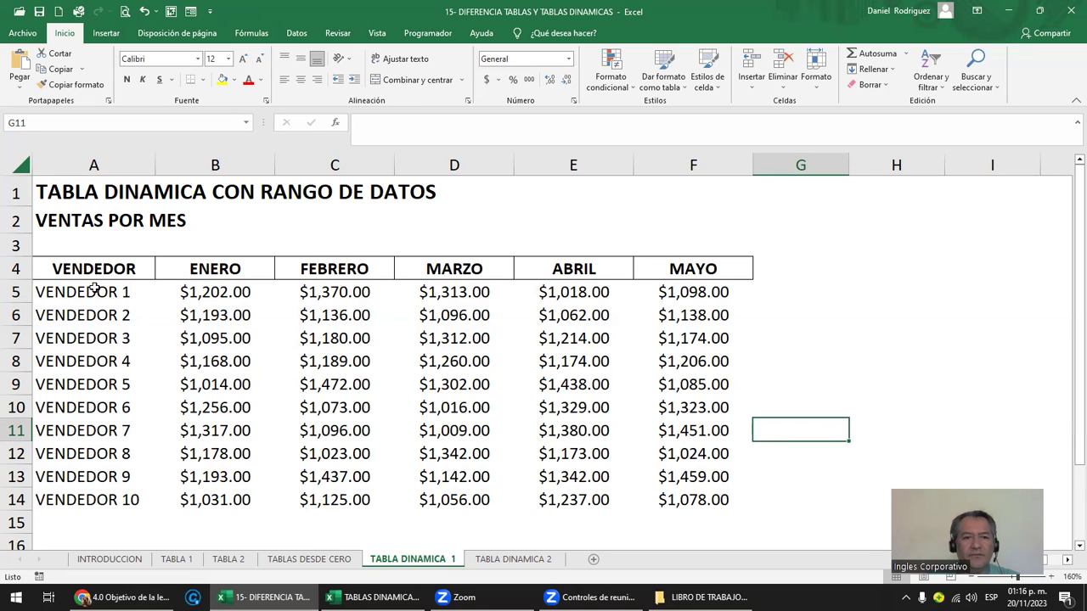
drag(88, 273, 674, 492)
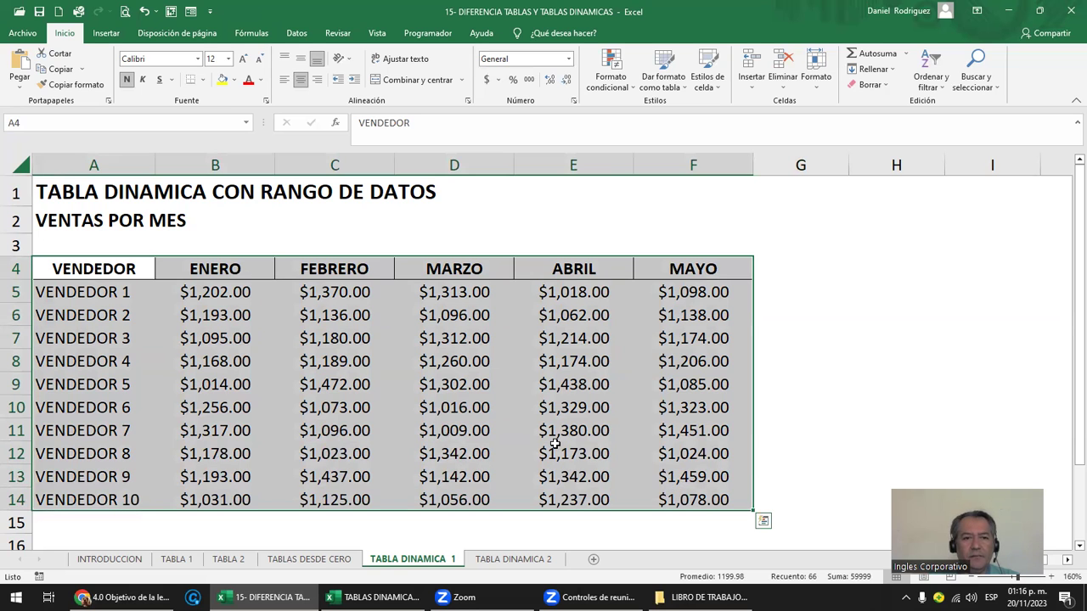
click(123, 159)
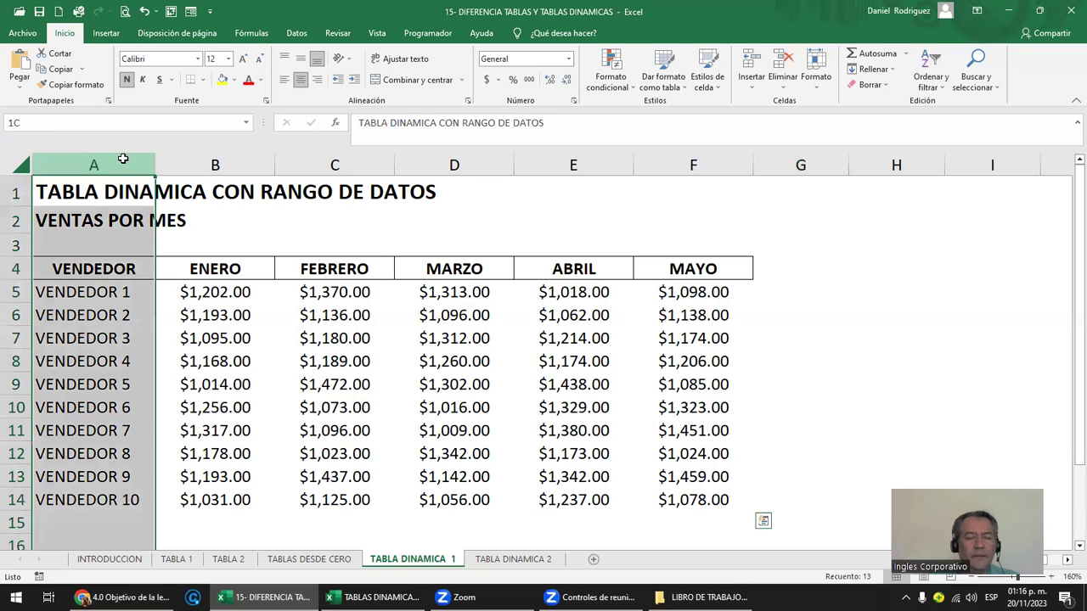
drag(195, 159, 724, 153)
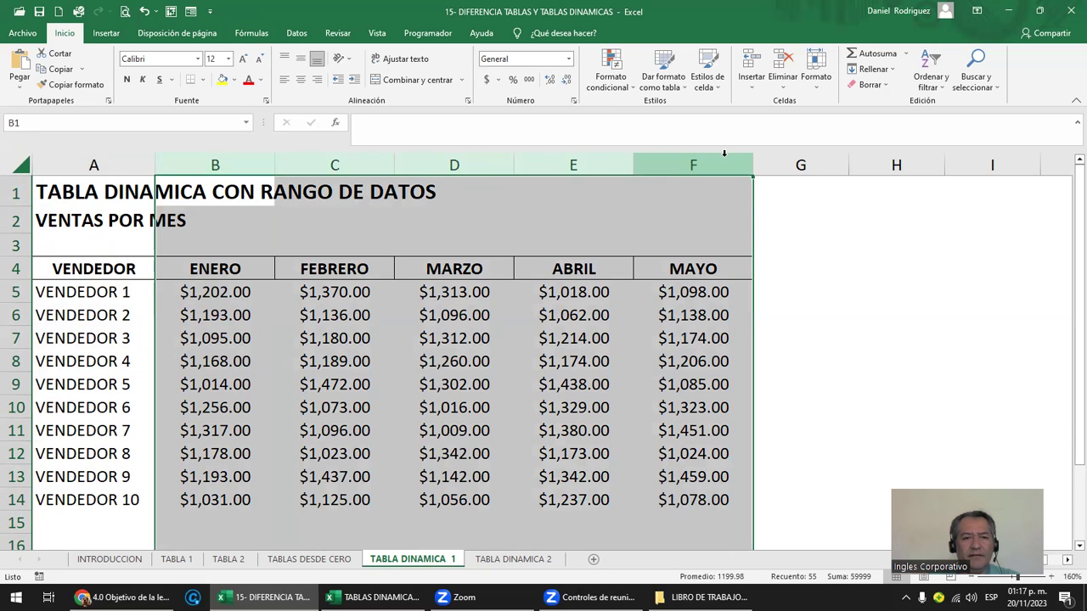
click(204, 272)
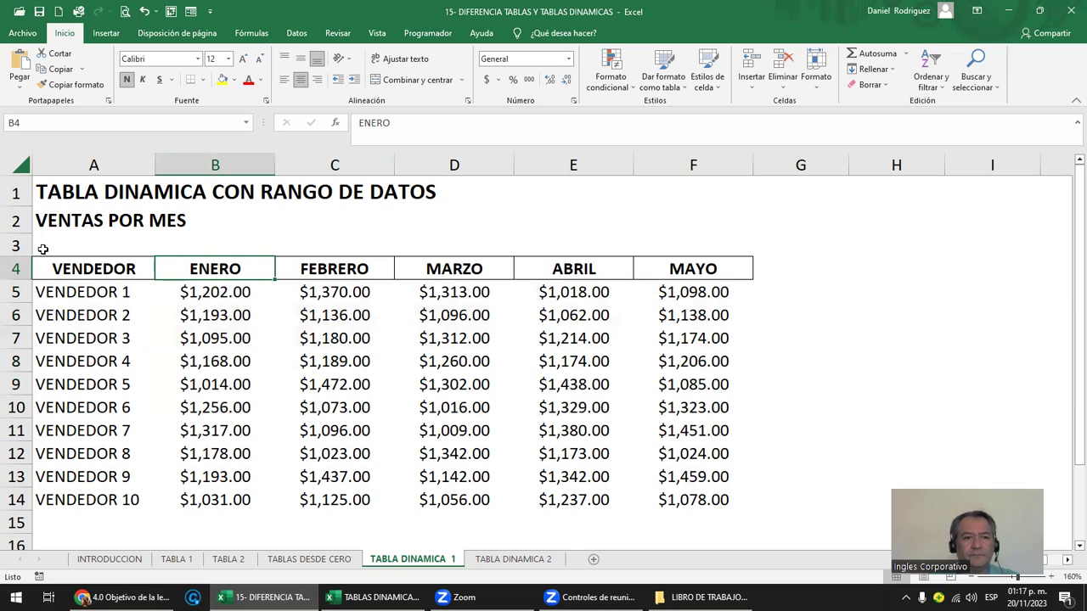
click(16, 247)
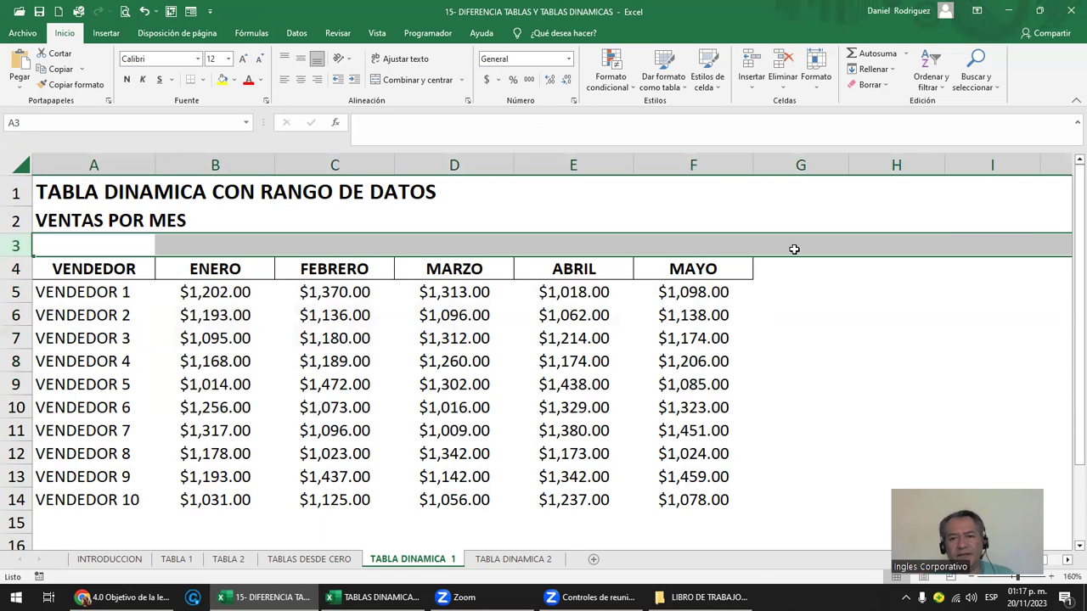
click(780, 154)
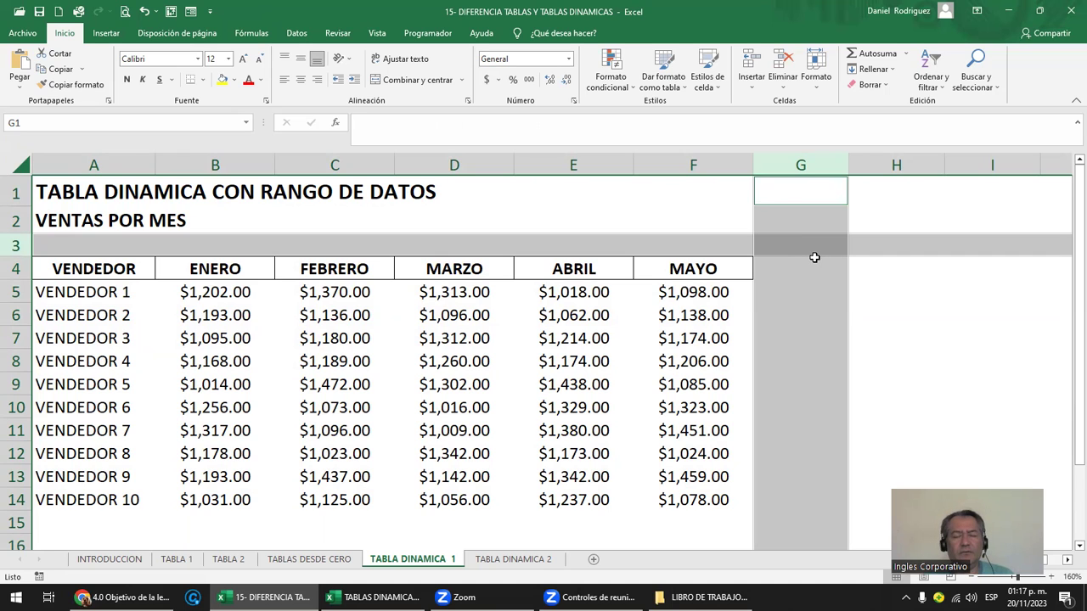
Move the VENTAS POR MES subtitle from A2 to A3, then undo the move
mouse_move(110, 269)
mouse_down()
mouse_move(645, 459)
mouse_move(678, 502)
mouse_up()
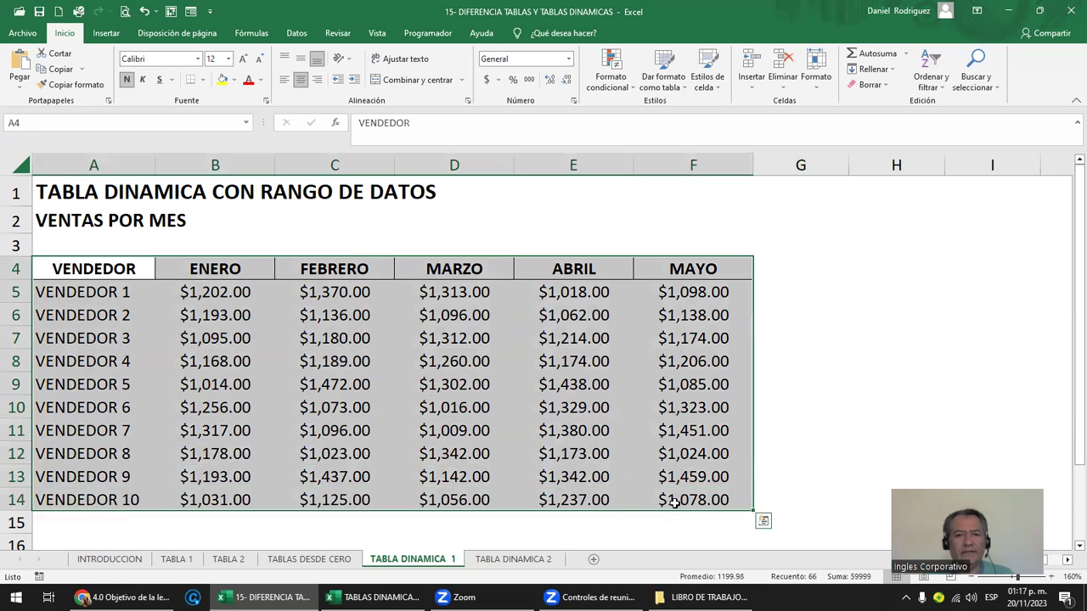
click(73, 218)
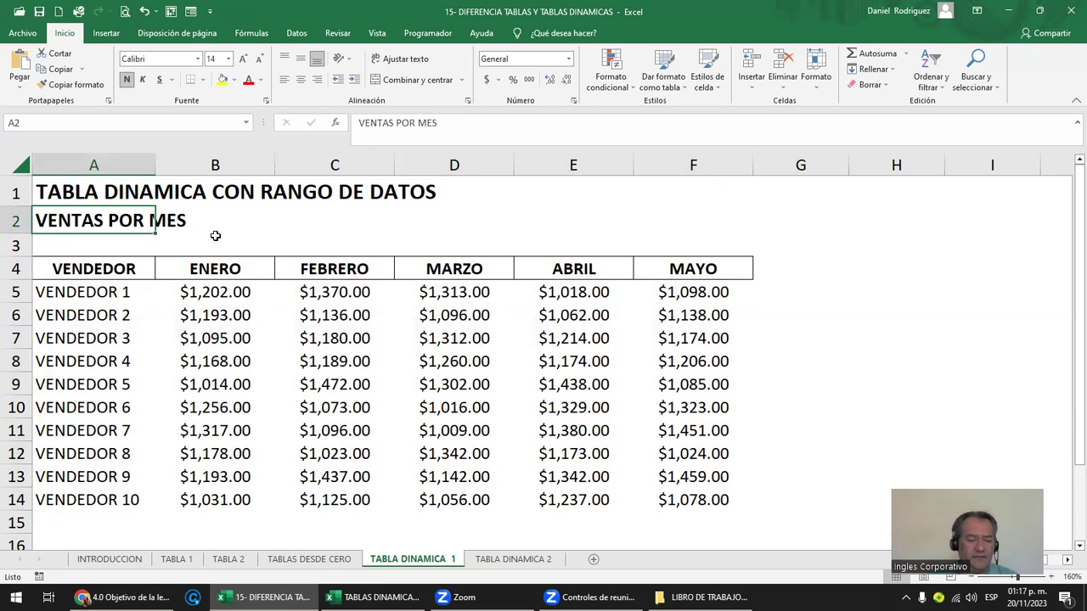
key(ctrl+x)
key(Down)
key(Return)
drag(85, 270, 657, 282)
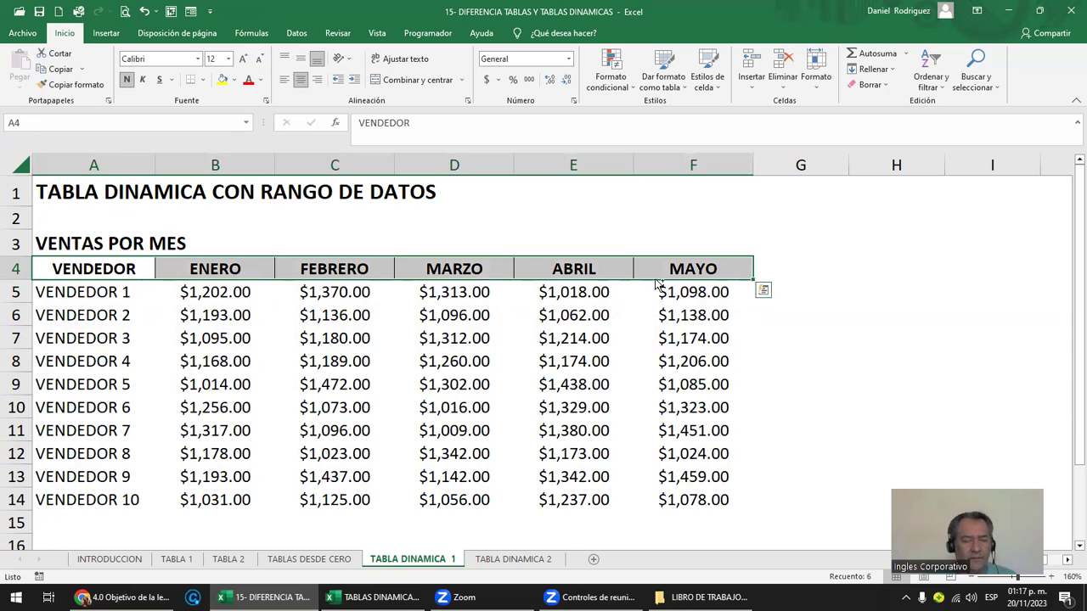
key(ctrl+z)
Select the empty row 3 together with column G, then deselect them
click(83, 240)
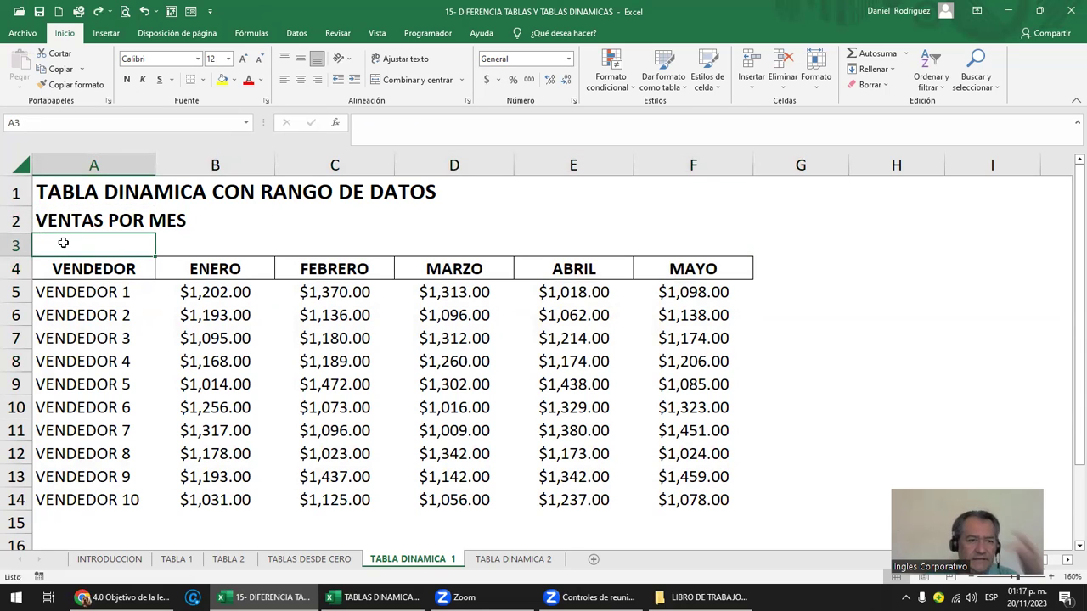
click(15, 246)
ctrl+click(775, 161)
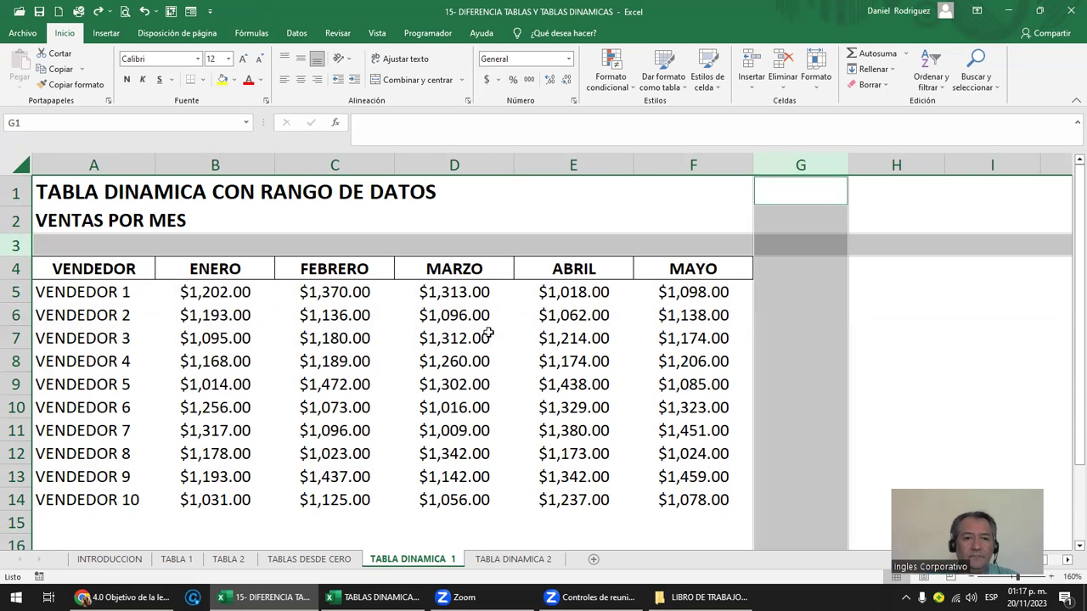
click(263, 247)
Switch to the course page and scroll down to the Crear tabla dinámica dialog example
click(126, 597)
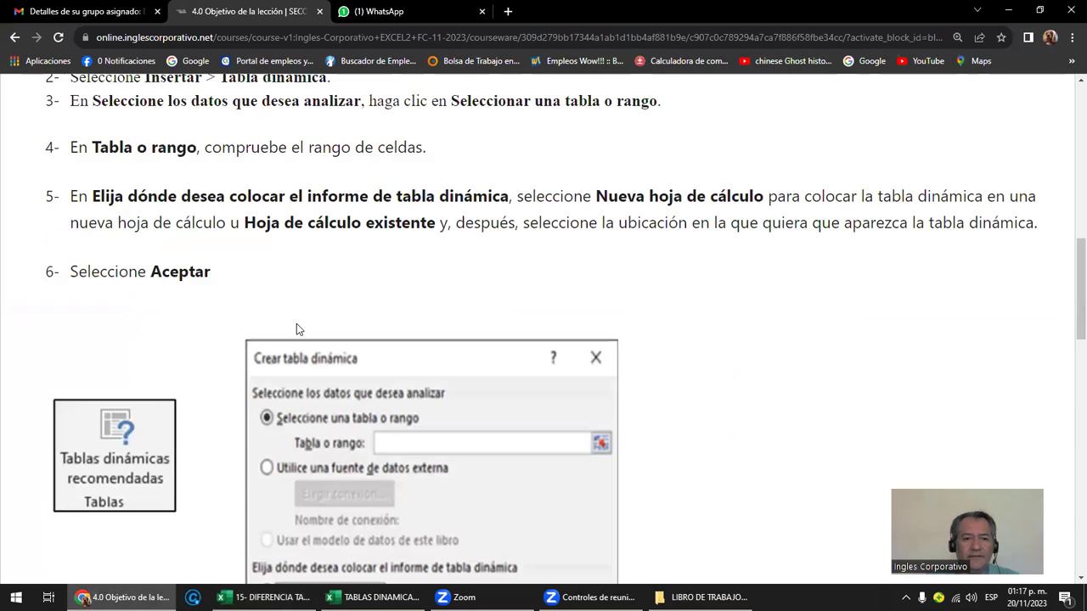
scroll(328, 297, down, 2)
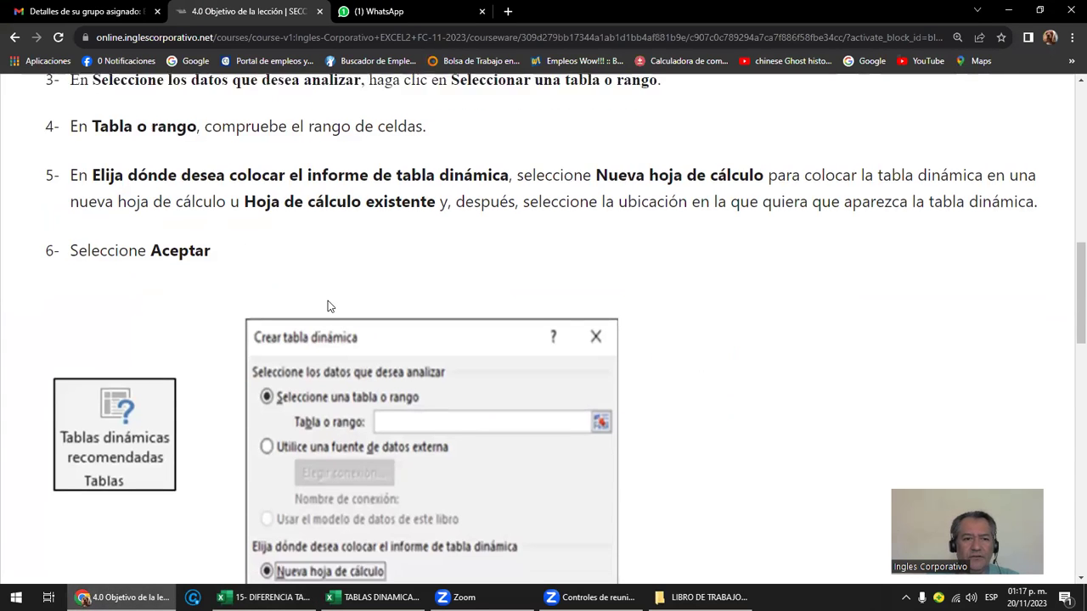
scroll(333, 311, down, 1)
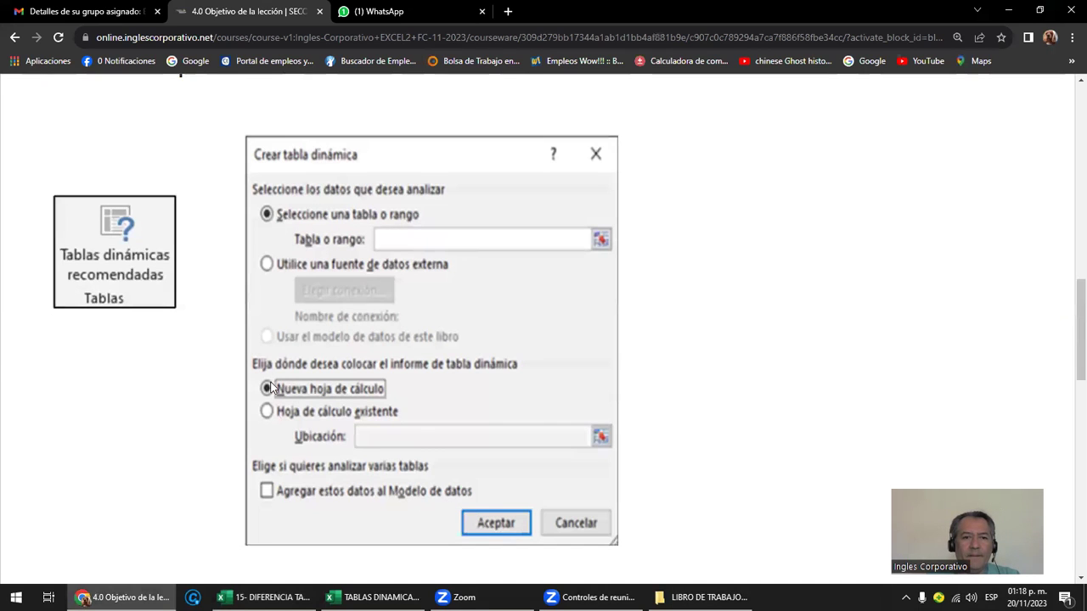
scroll(438, 443, down, 5)
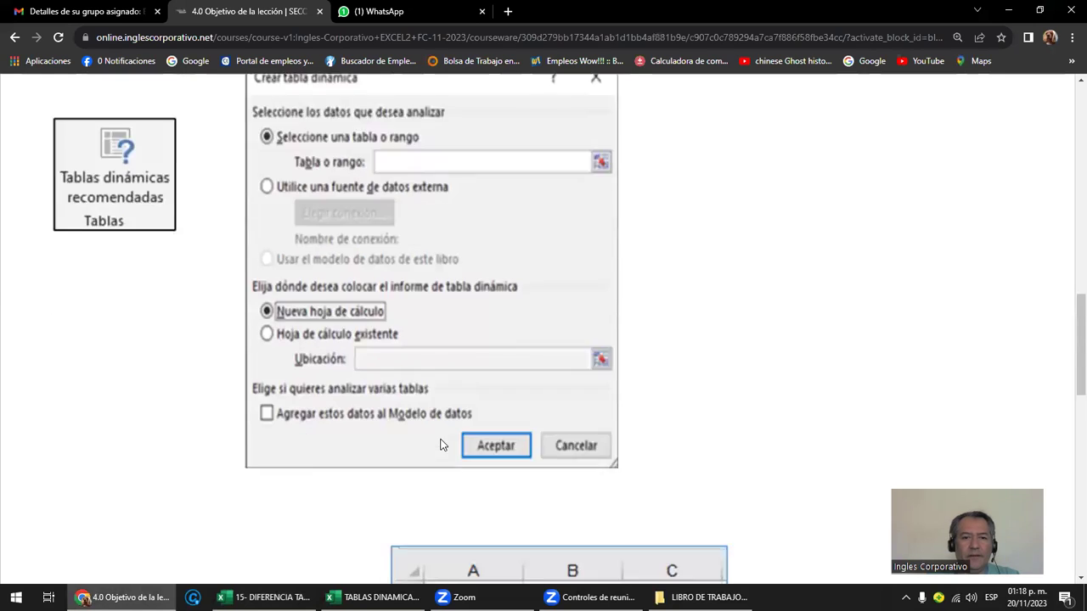
Scroll down to the Anterior/Siguiente buttons at the bottom of the lesson page
scroll(439, 439, down, 1)
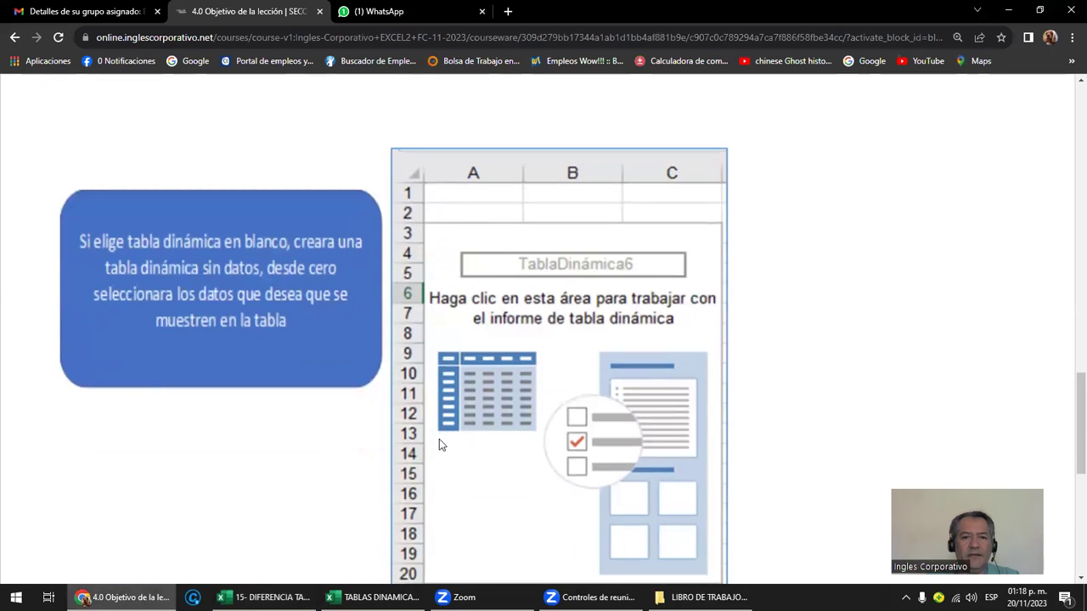
scroll(439, 439, down, 1)
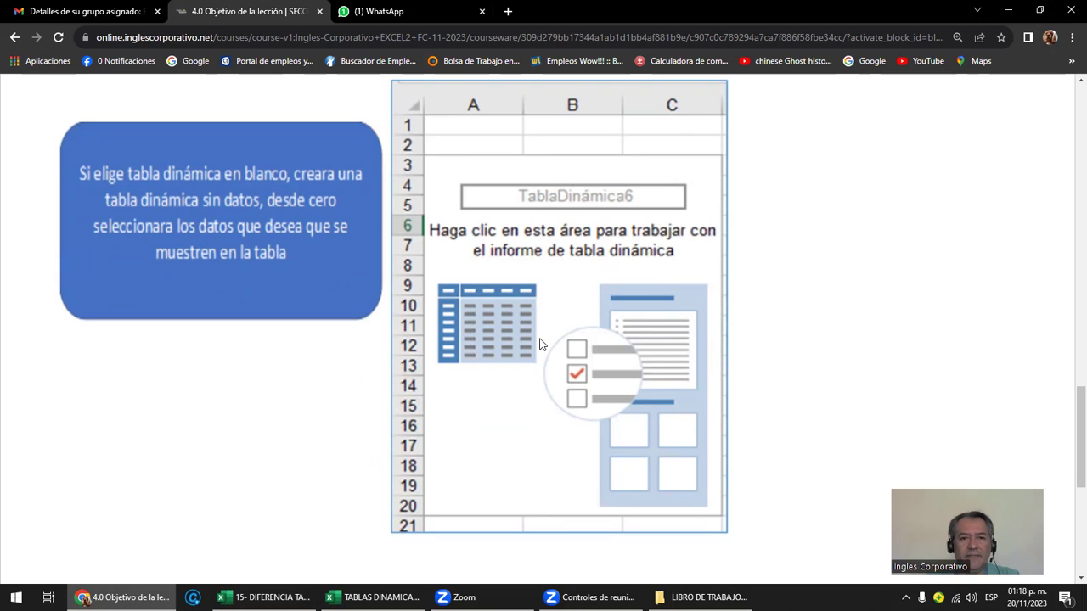
scroll(541, 344, down, 5)
scroll(540, 344, up, 2)
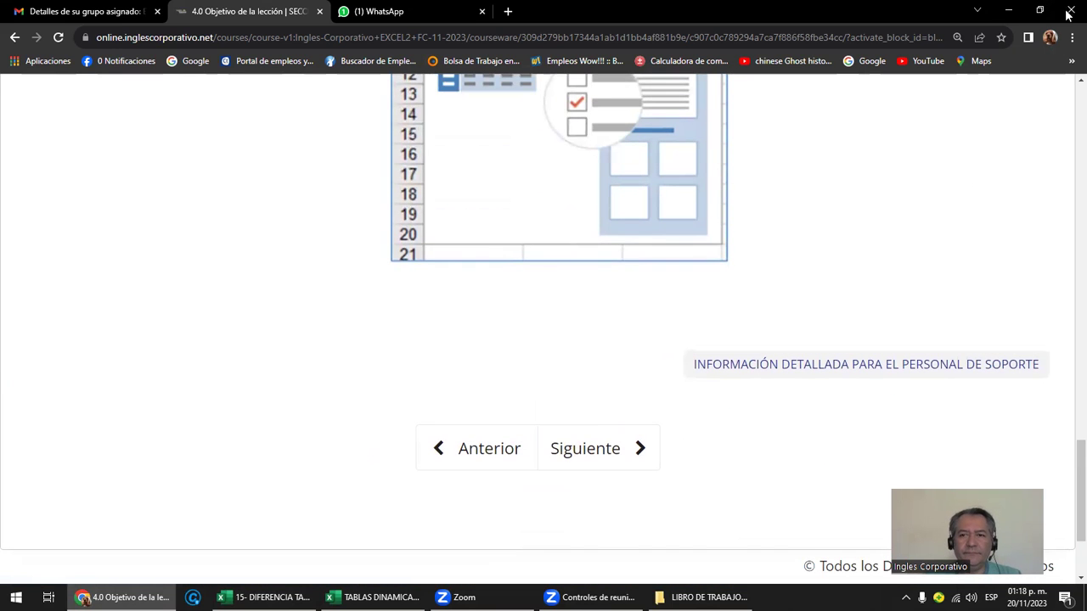
In the practice workbook, browse the PRESTAMOS POR FECHAS, VENTAS POR PLATAFORMA and TERMINOS sheets
mouse_move(378, 594)
click(390, 542)
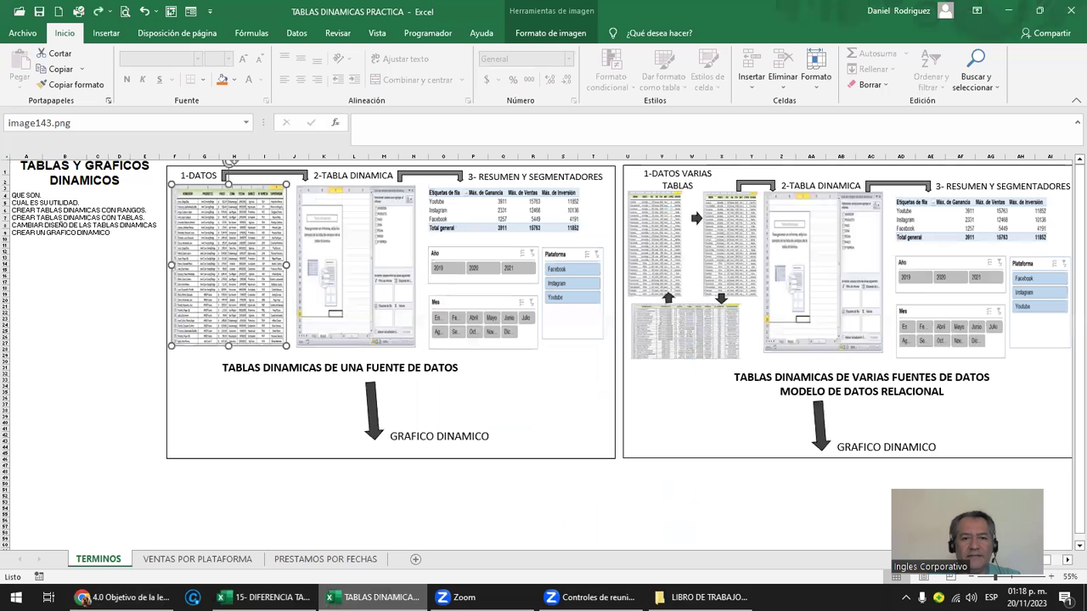
click(344, 557)
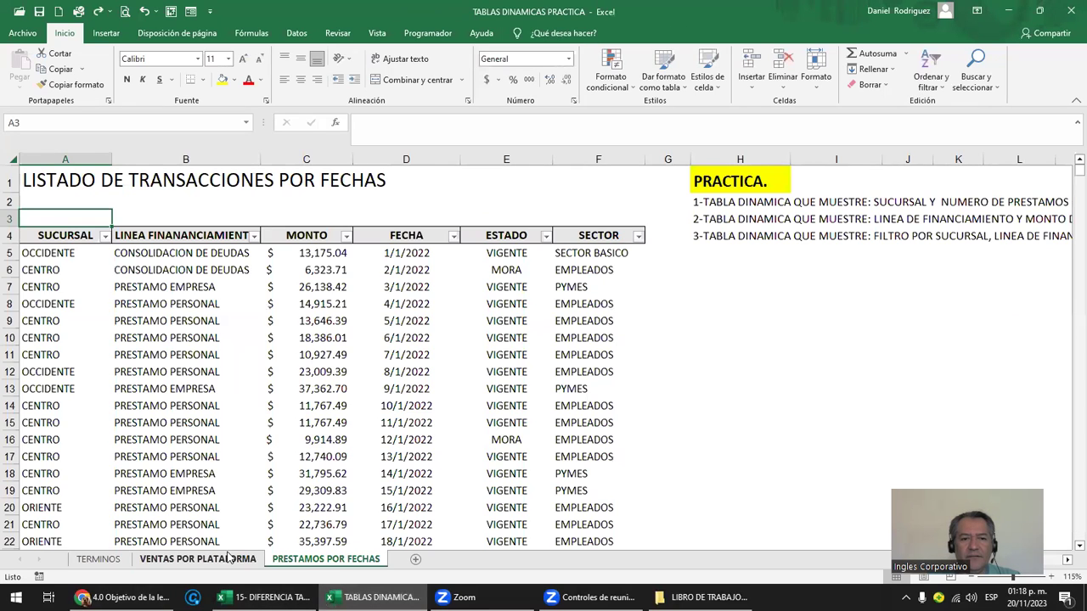
click(227, 559)
click(101, 560)
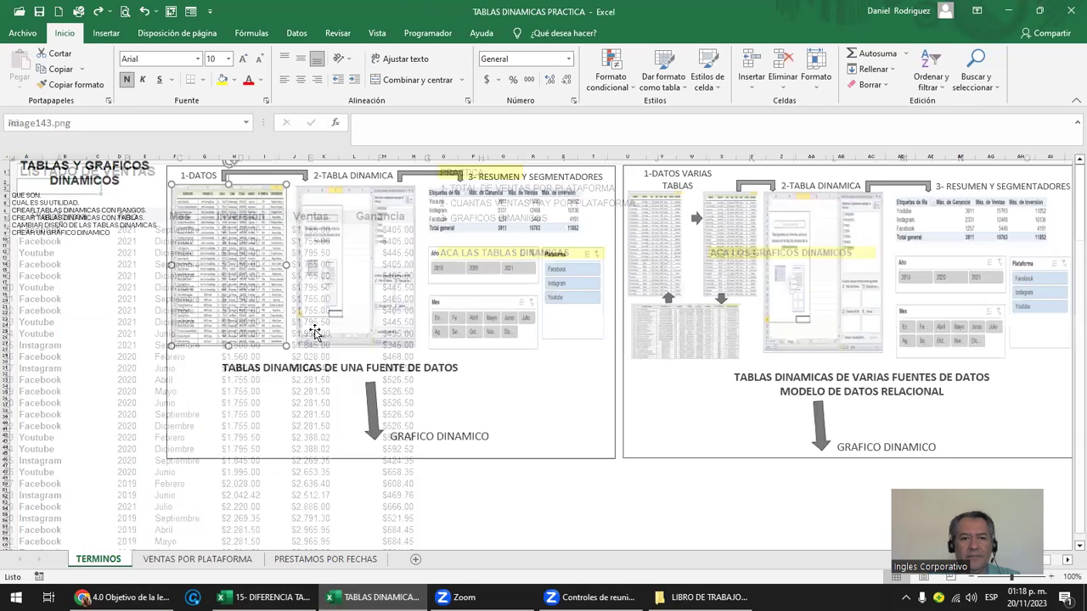
Return to the maximized 15- DIFERENCIA workbook, pick a cell in the sales data, and show the Insertar commands
click(255, 594)
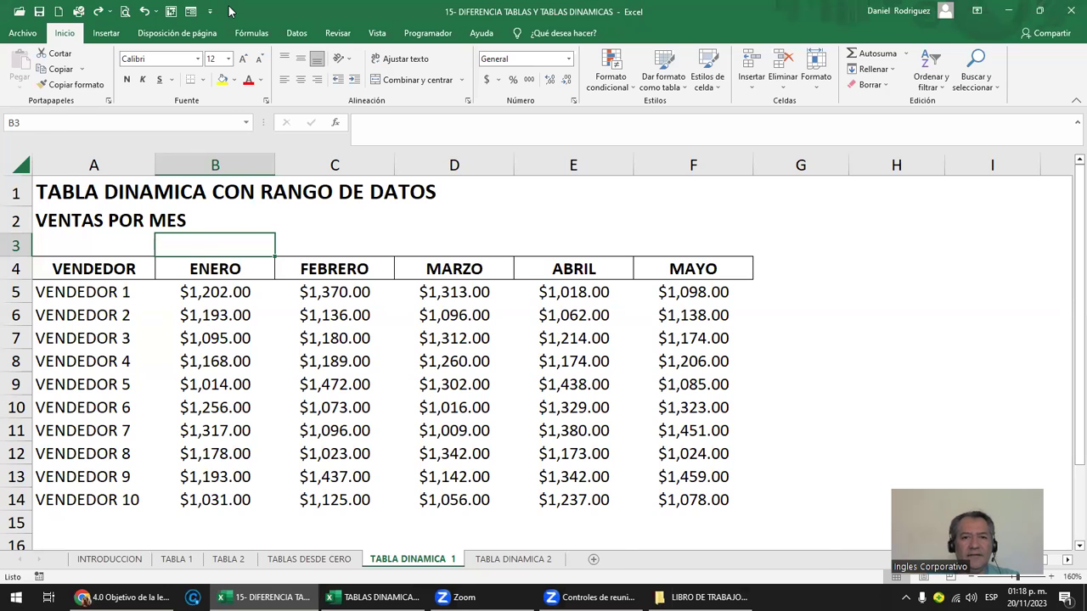
drag(230, 10, 262, 187)
double_click(262, 188)
click(819, 271)
key(Right)
key(Right)
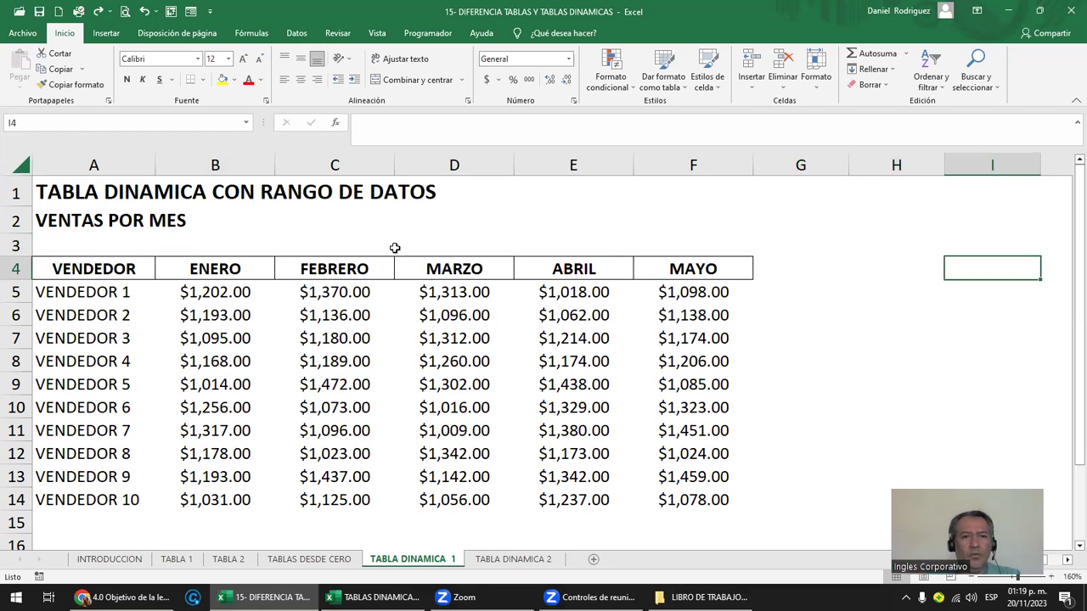
click(62, 197)
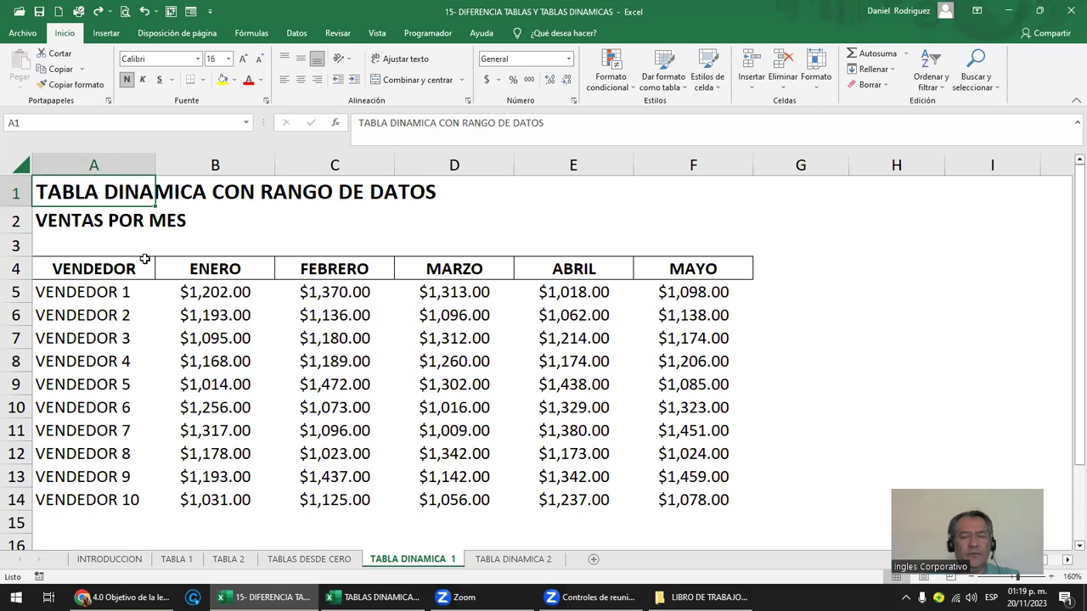
click(695, 272)
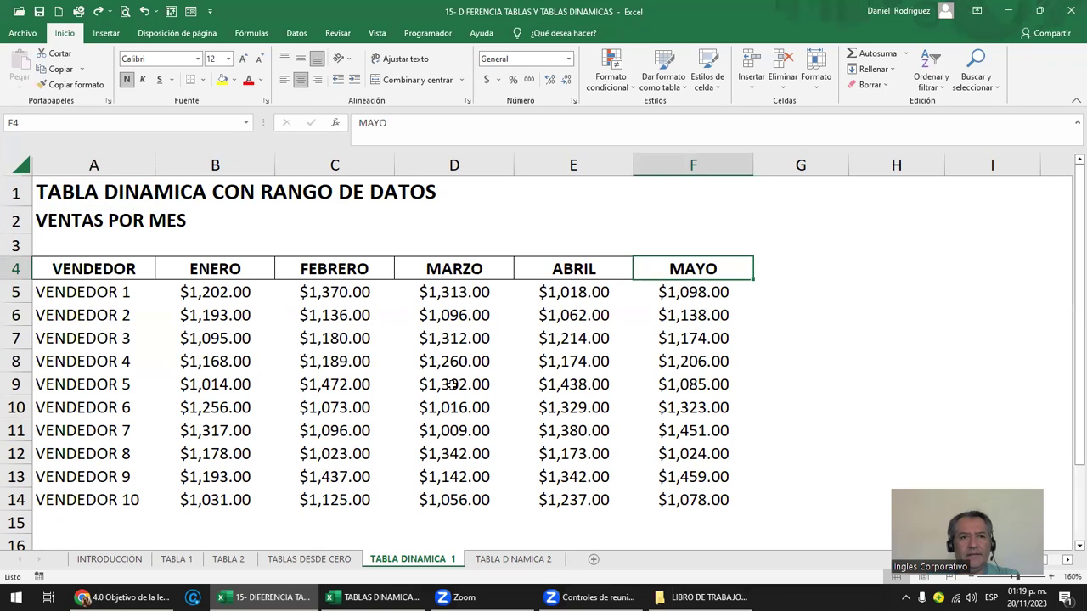
click(105, 35)
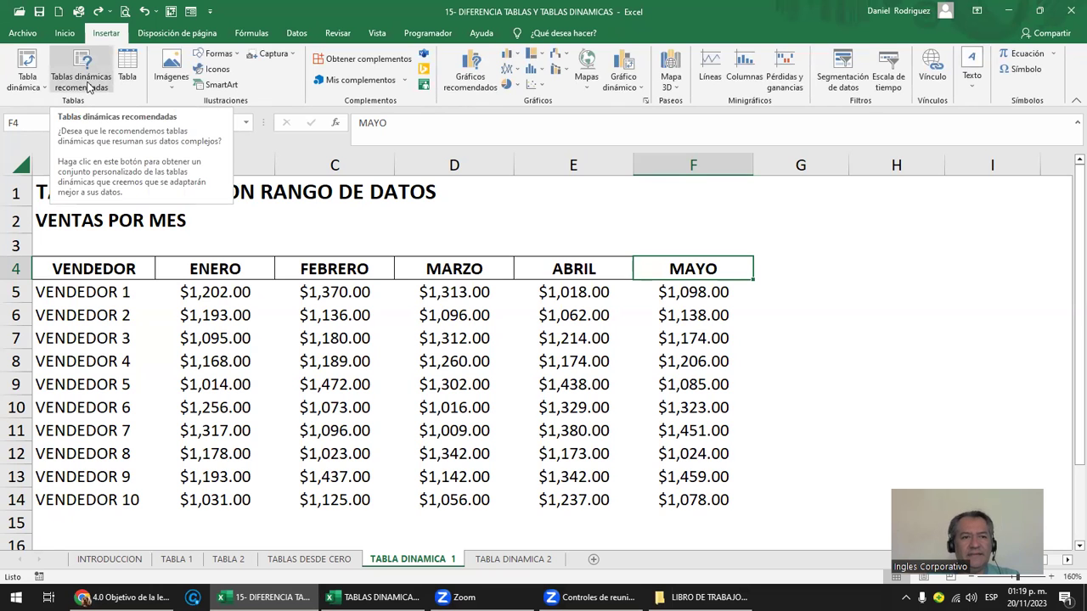
Create a blank TablaDinámica2 on a new Hoja1, then delete Hoja1 and select cell A4
click(89, 87)
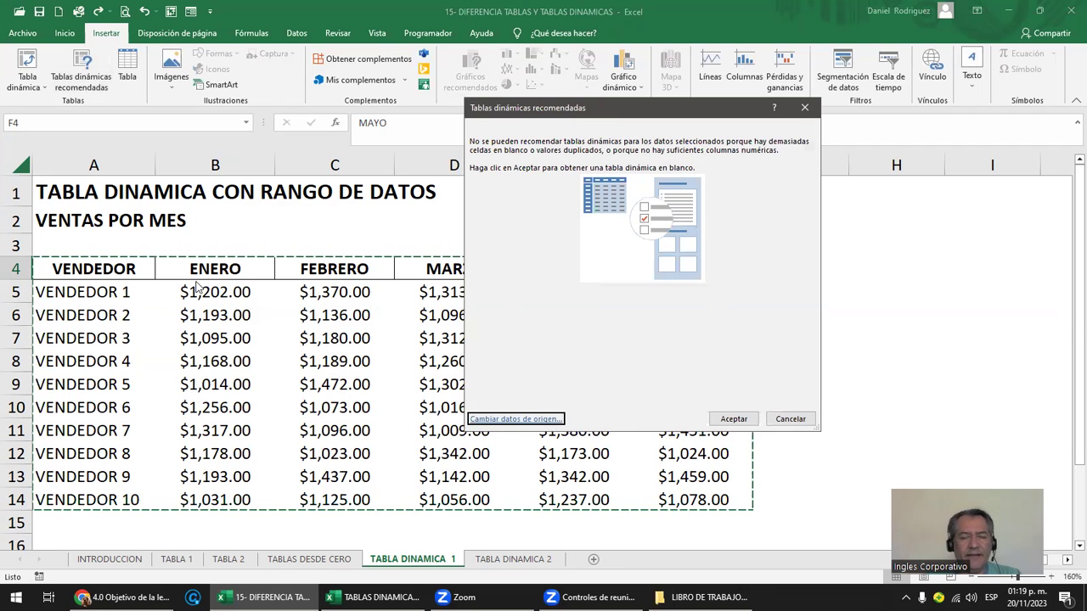
click(732, 416)
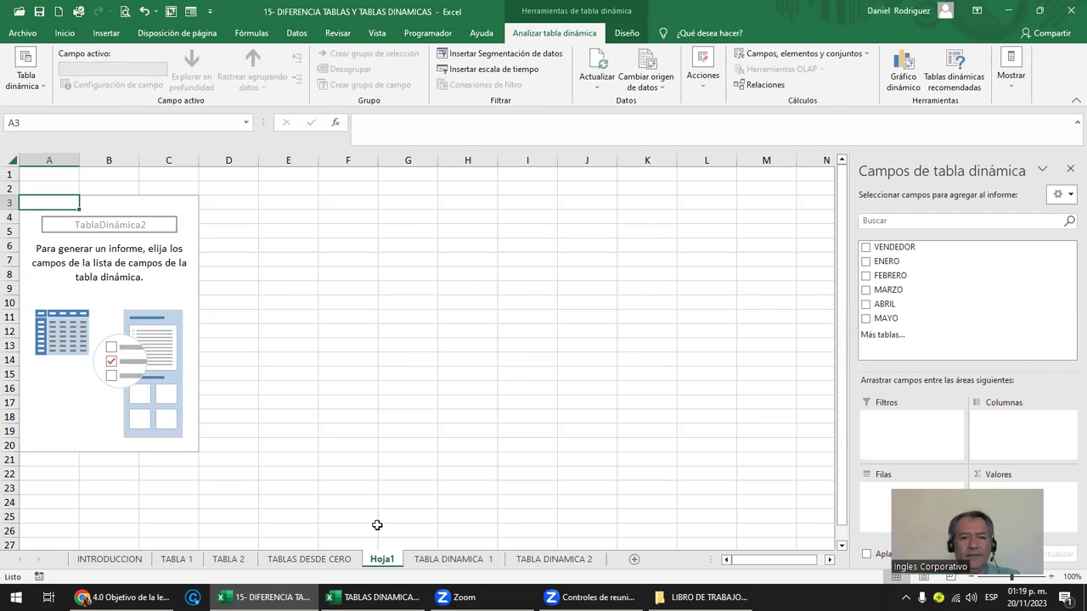
right_click(393, 564)
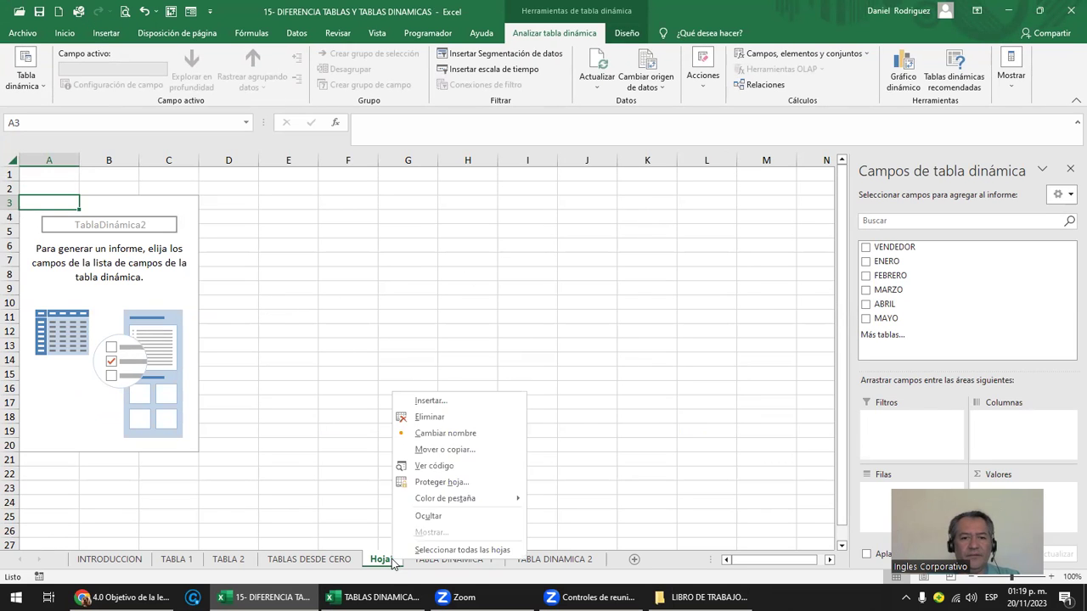
click(420, 416)
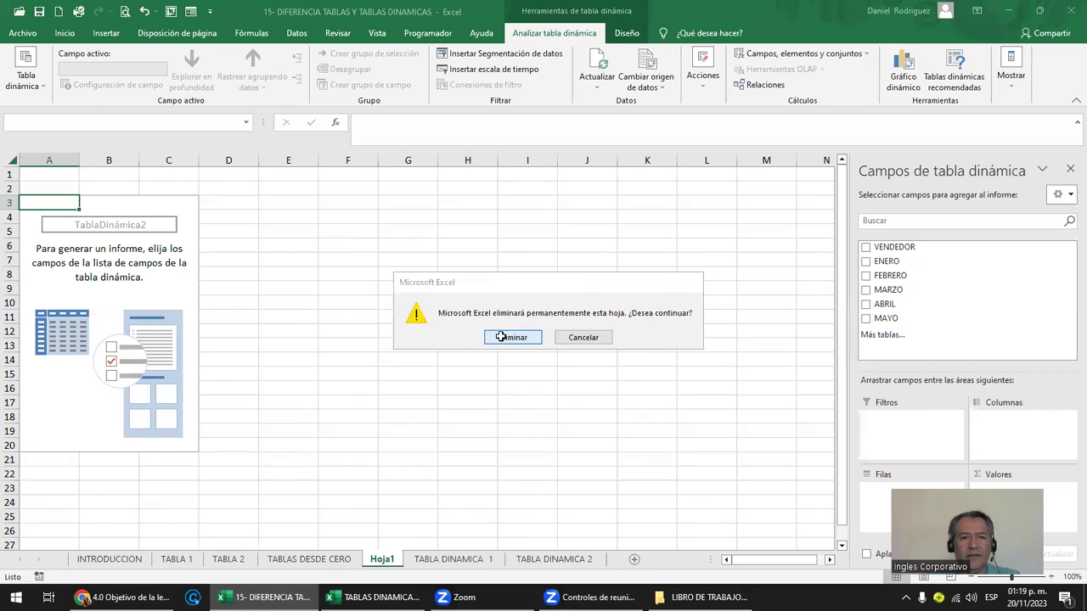
click(502, 338)
click(126, 270)
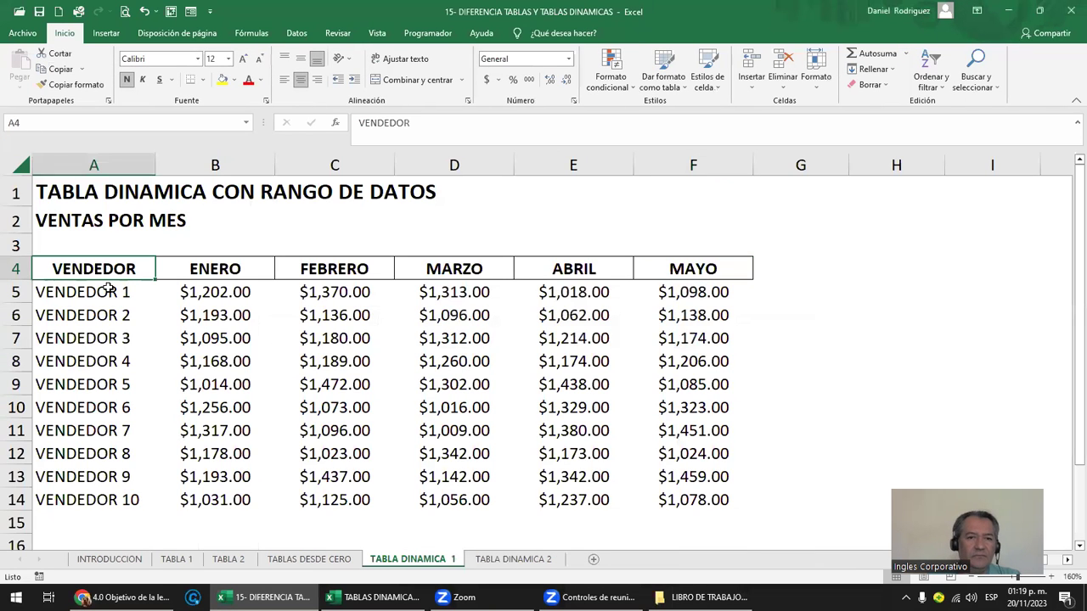
Check the TABLA DINAMICA 2 sheet, then open Insertar > Tabla dinámica choices on TABLA DINAMICA 1
click(695, 287)
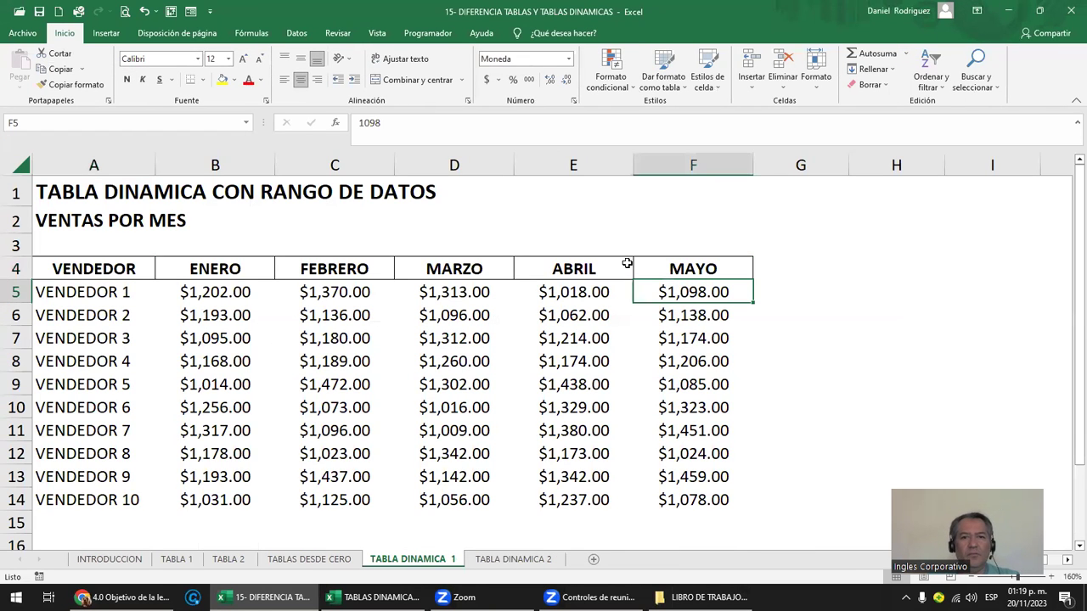
click(586, 268)
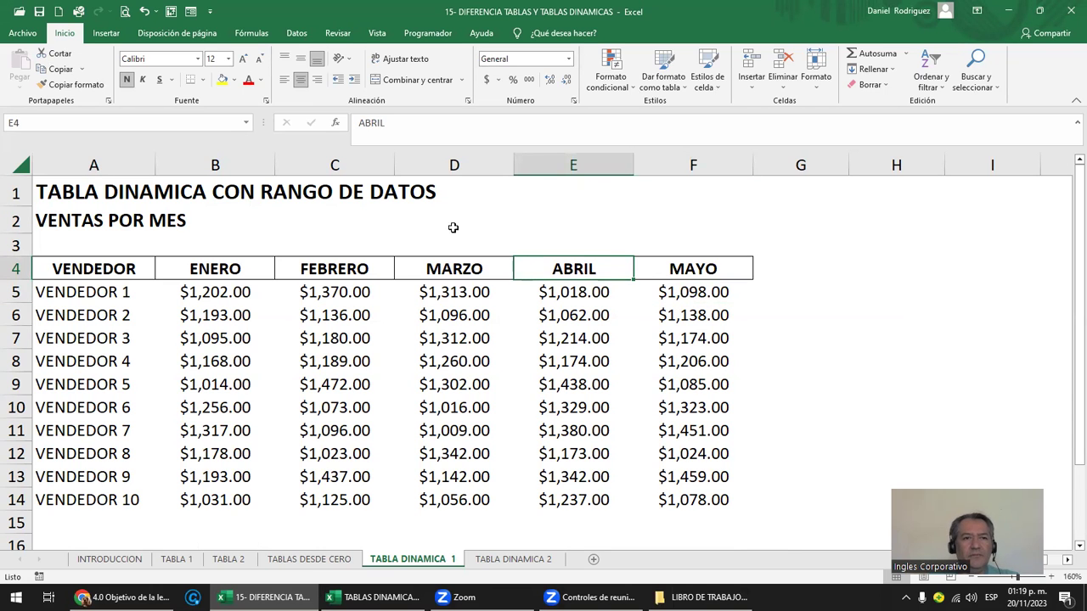
click(493, 564)
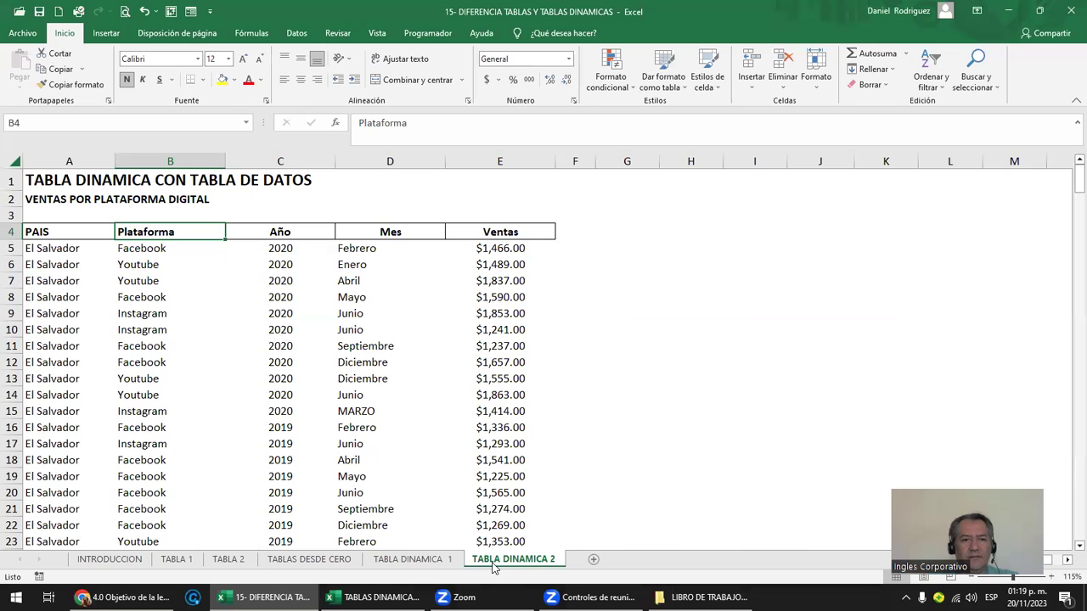
click(416, 560)
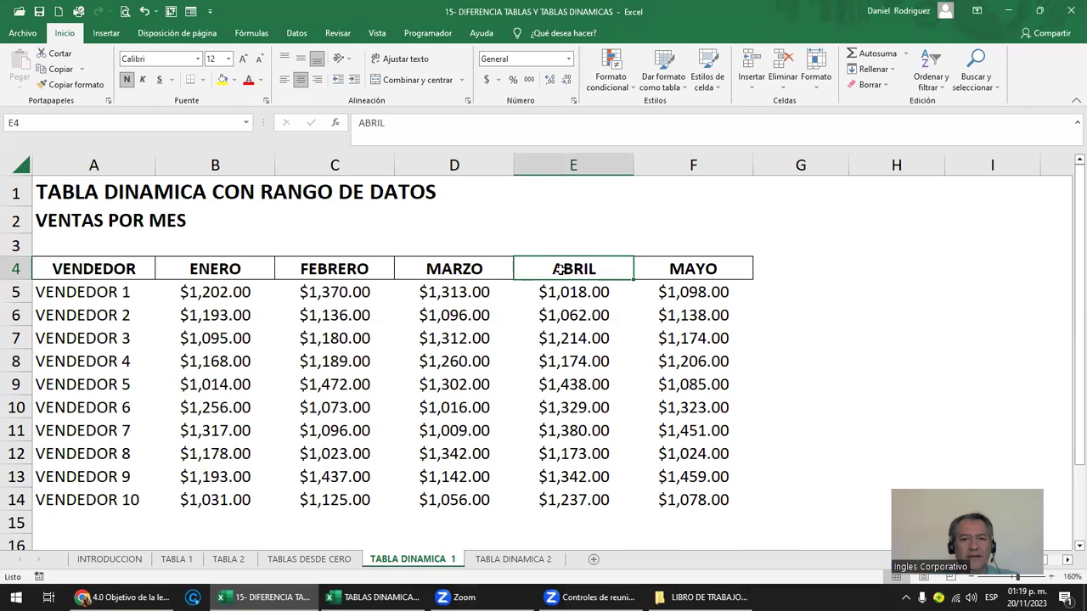
click(106, 33)
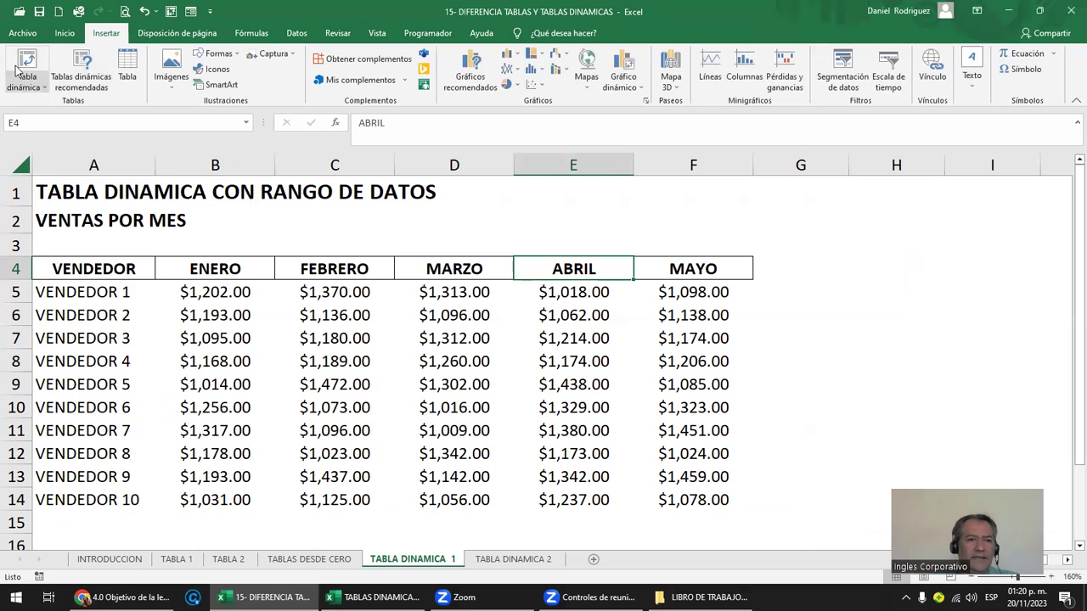
click(44, 88)
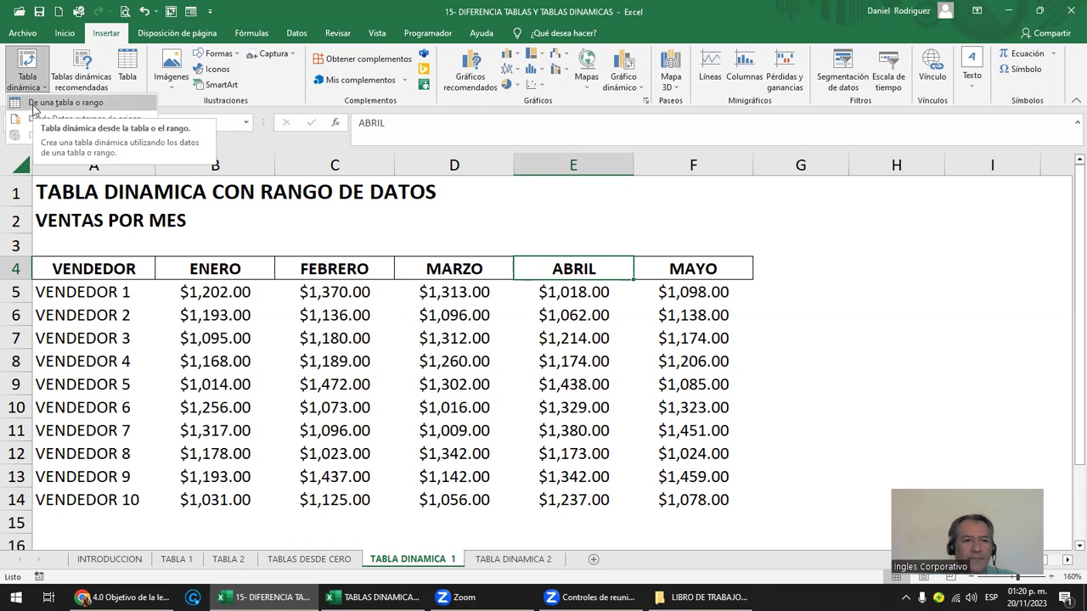
Create TablaDinámica3 from range A4:F14, placed on the existing sheet at cell H4
click(66, 103)
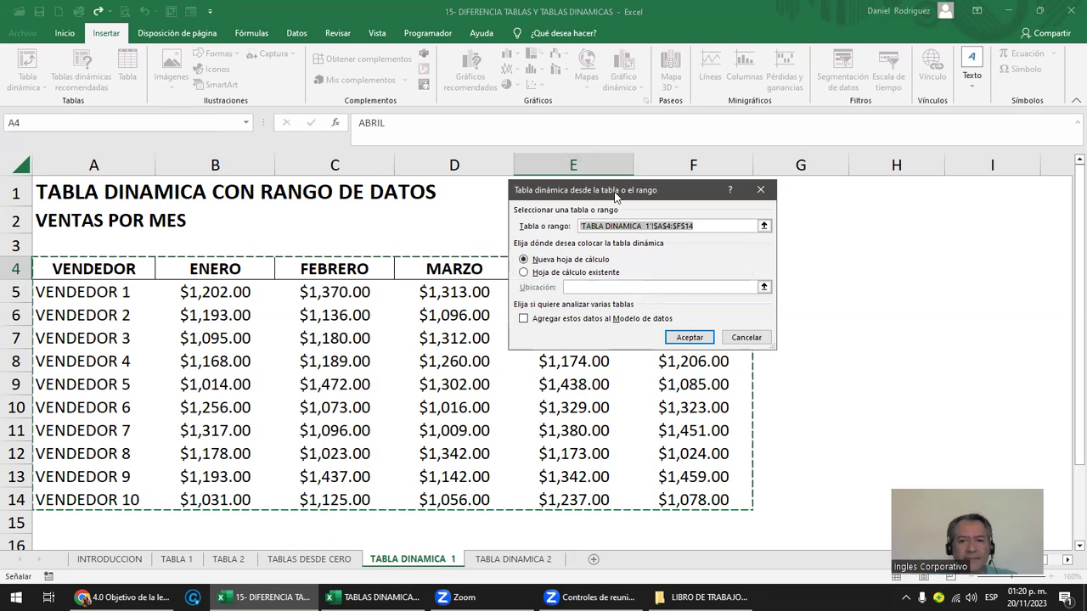
drag(616, 194, 864, 204)
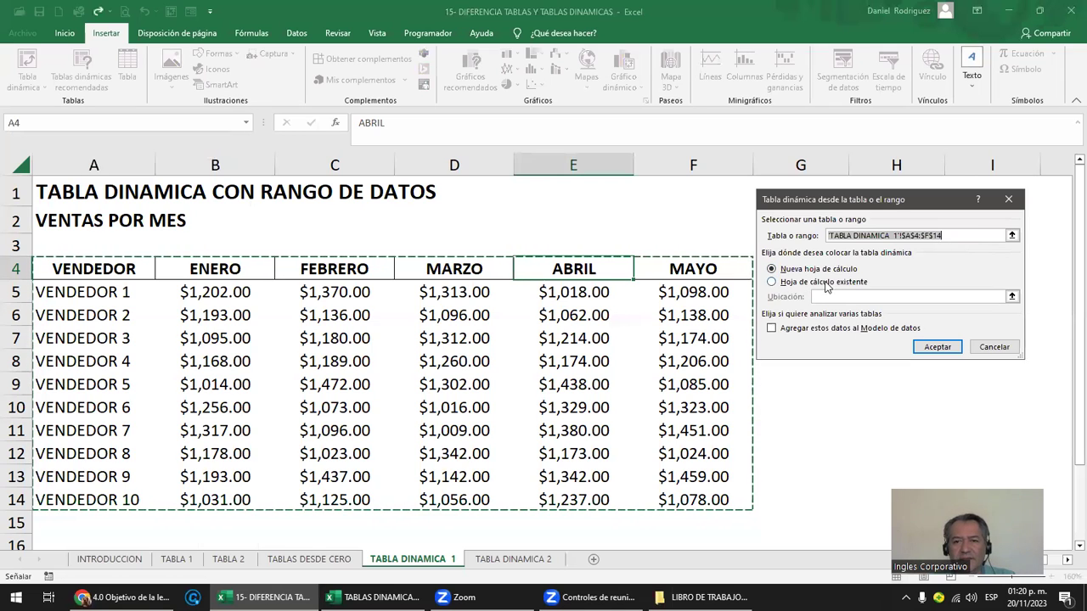
click(786, 282)
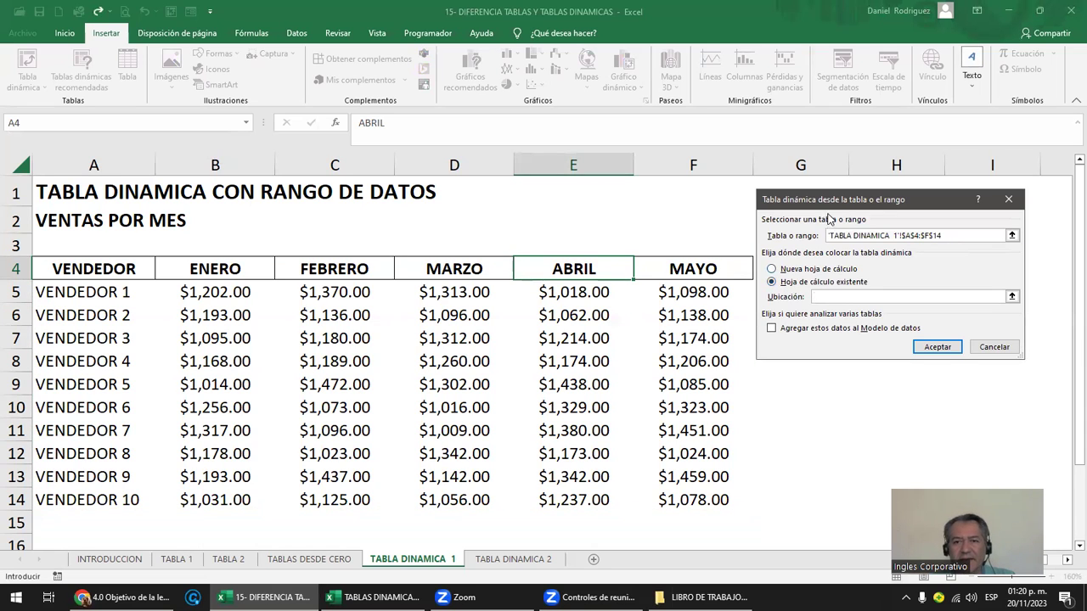
drag(841, 199, 467, 204)
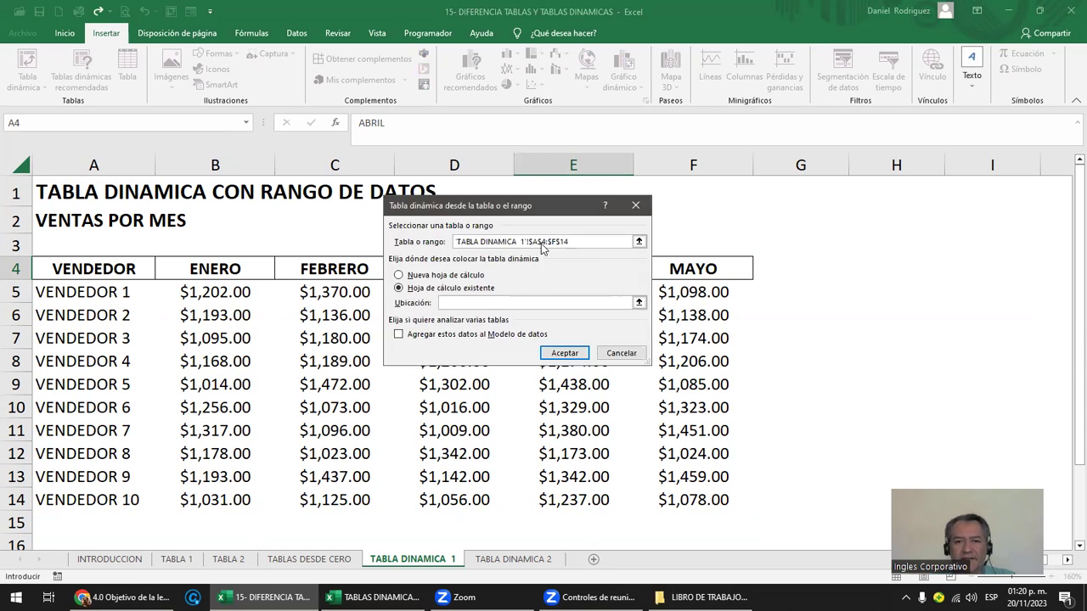
click(875, 266)
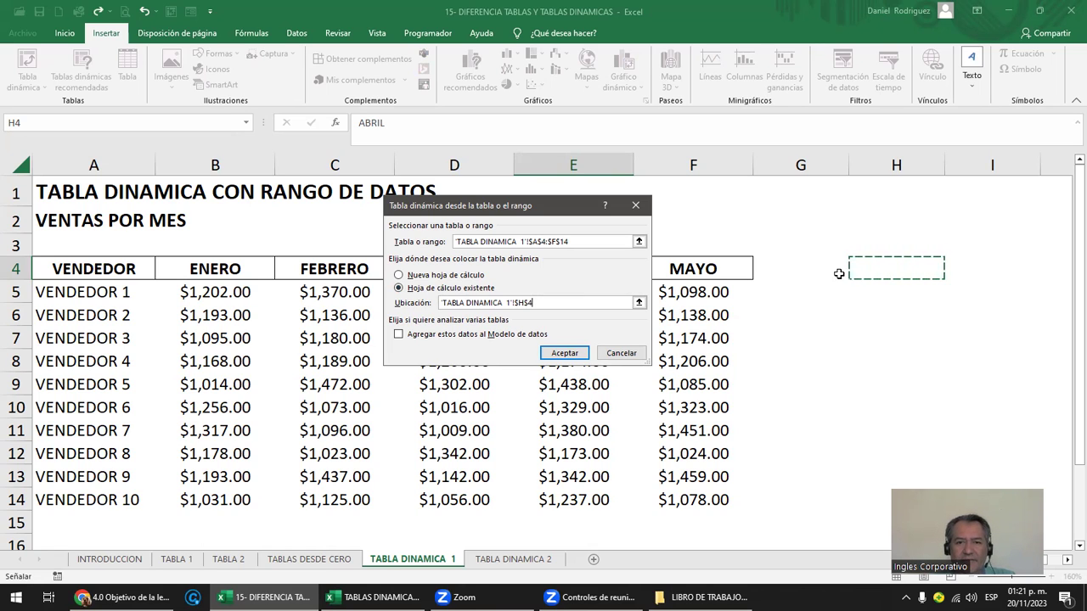
click(562, 354)
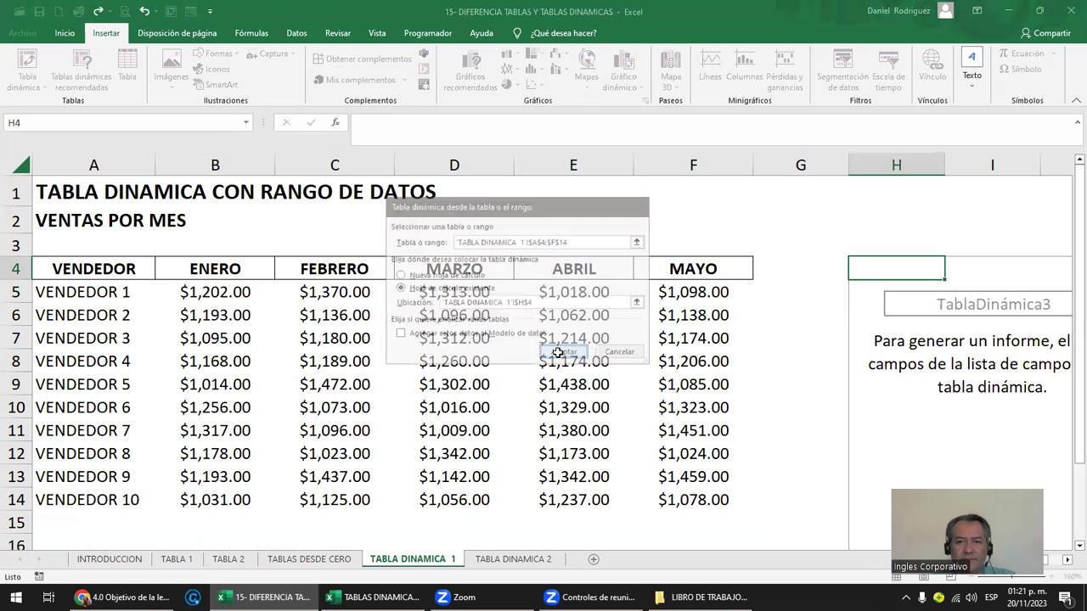
click(783, 237)
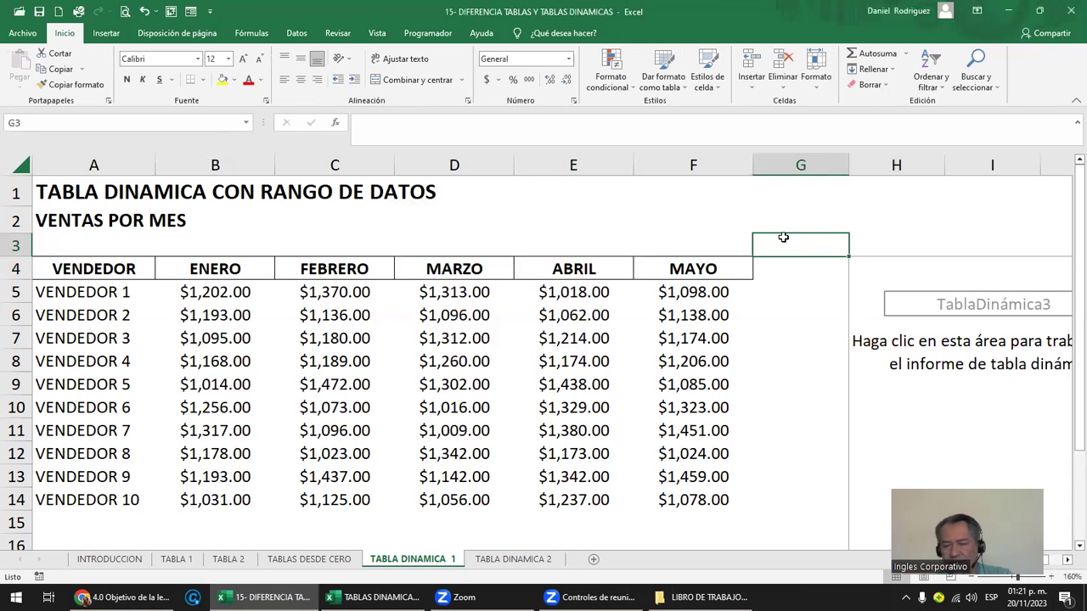
Glance at the course web page in Chrome and come back to the Excel workbook
key(Right)
key(Right)
key(Right)
key(Right)
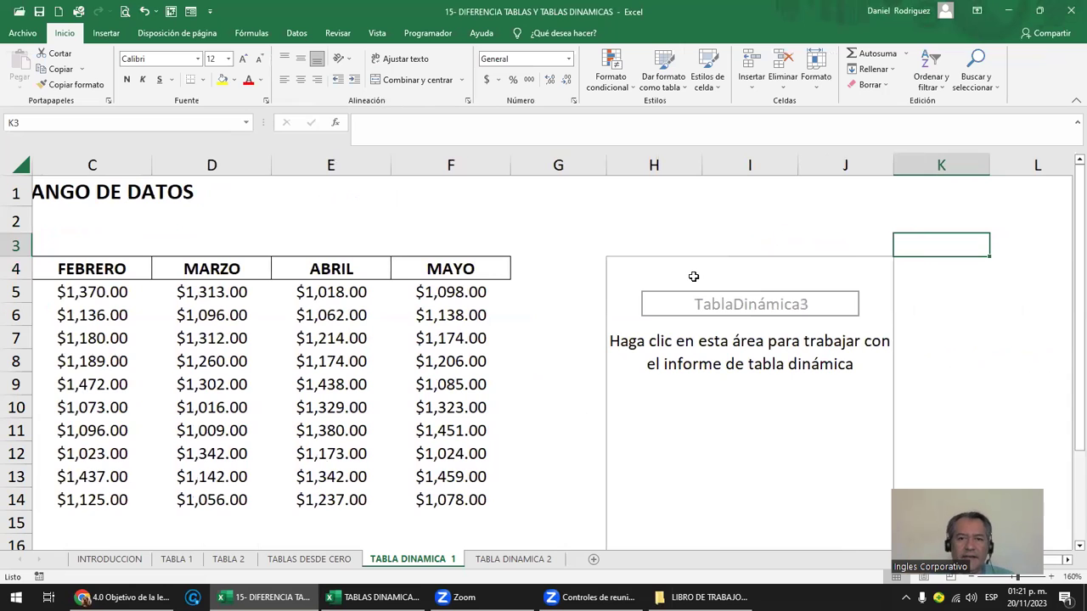
click(683, 271)
click(126, 597)
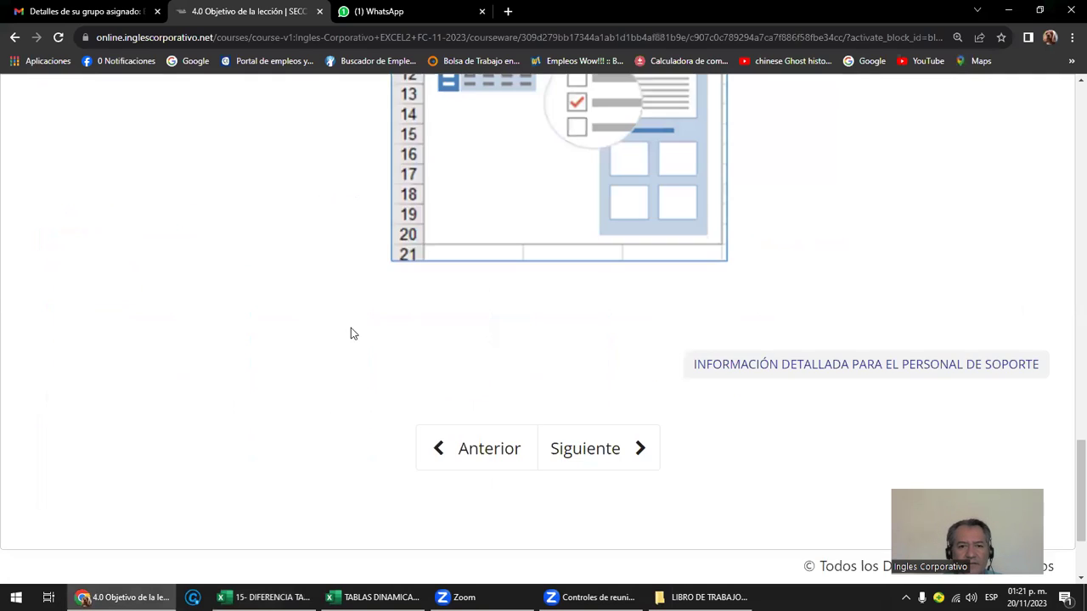
scroll(356, 325, up, 3)
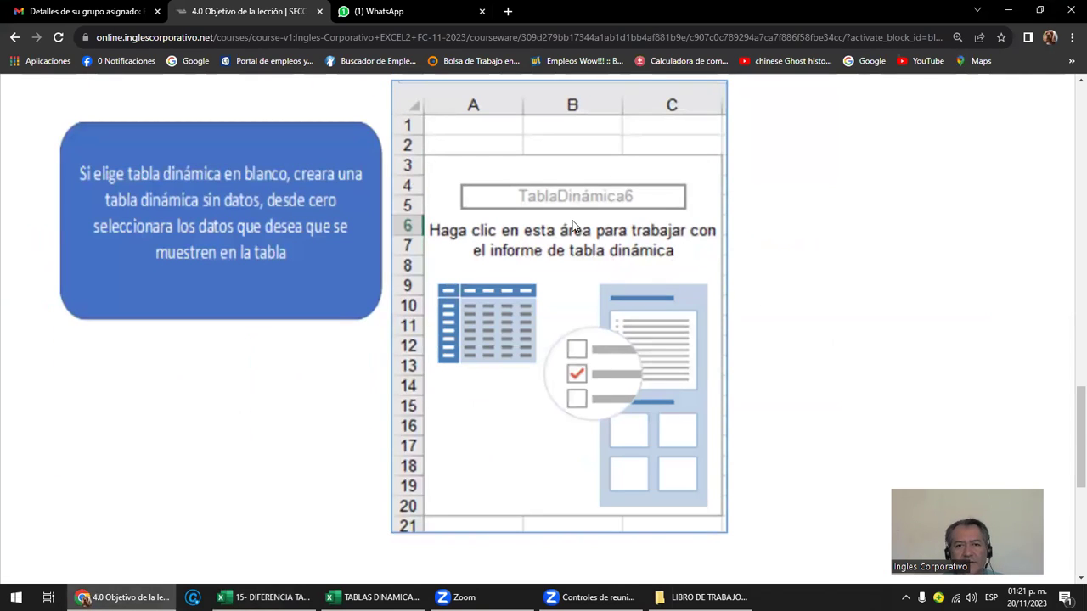
click(265, 597)
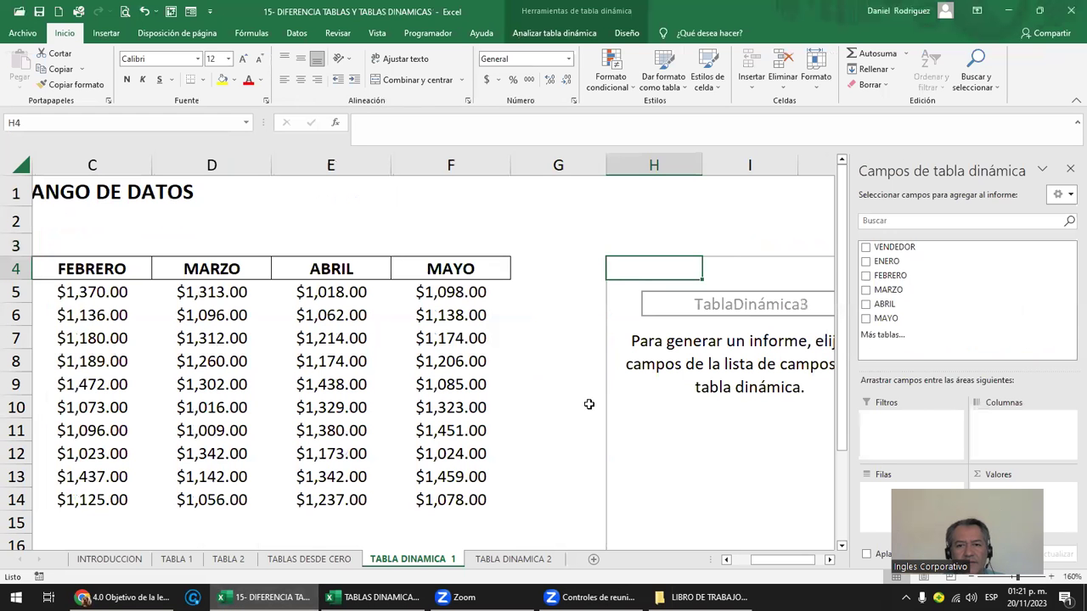
Select the pivot at H4 to show its fields, then restore Excel with Win+Down
key(Up)
key(Right)
key(Right)
key(Right)
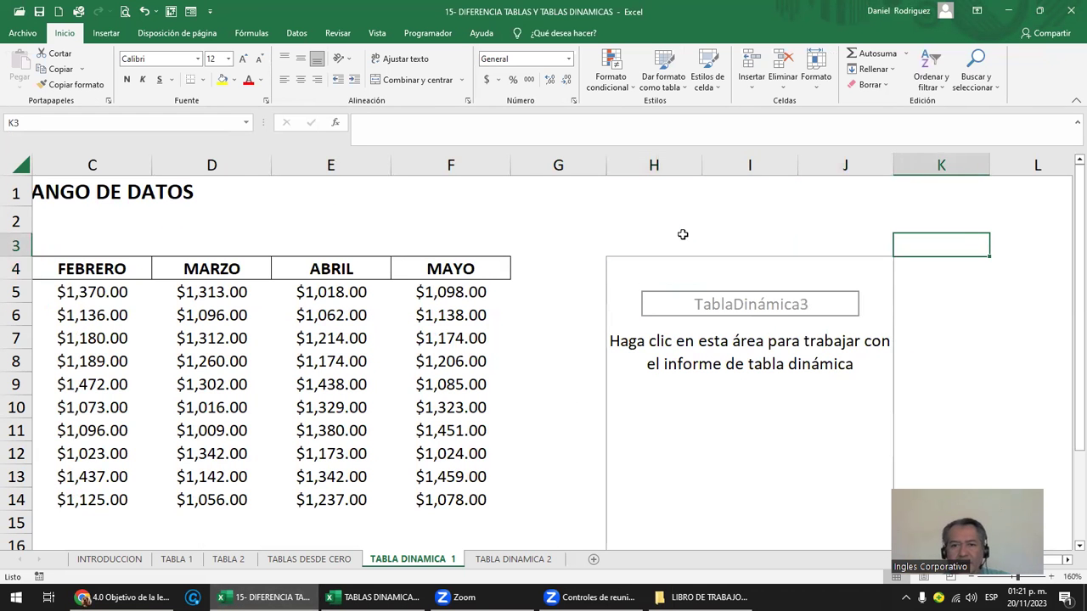
key(Right)
key(Right)
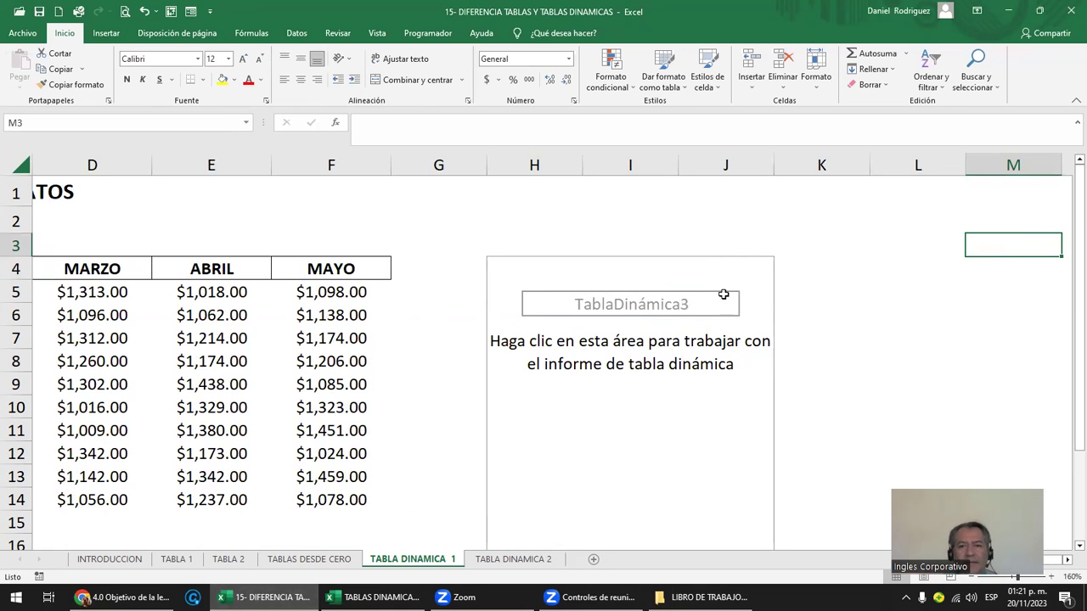
click(507, 224)
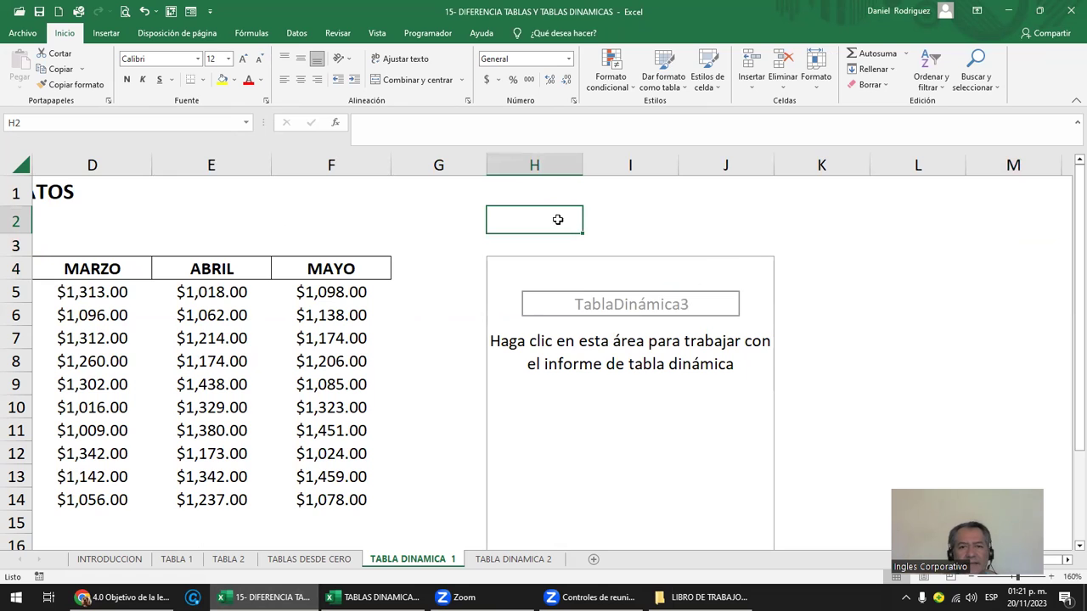
click(505, 278)
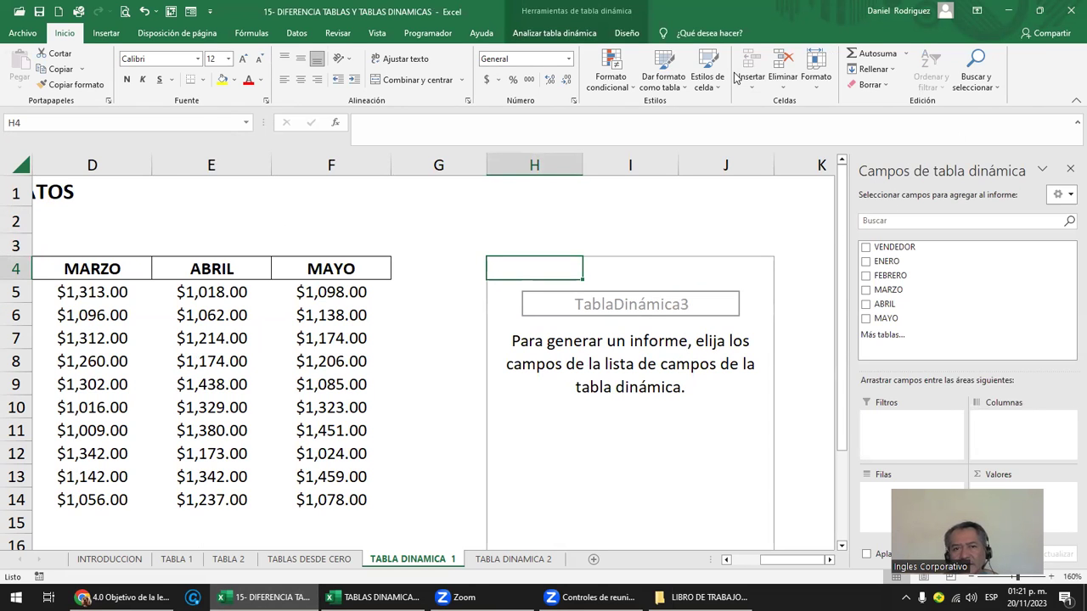
key(super+Down)
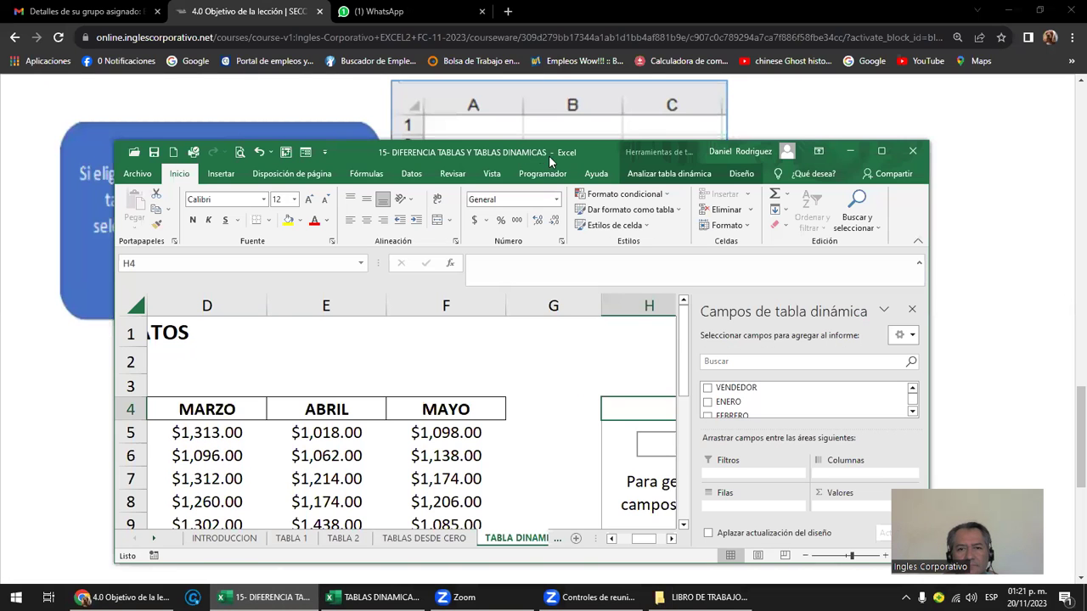
Maximize Excel, view the pivot's Diseño and Analizar tabs, and close the Campos de tabla dinámica pane
click(881, 150)
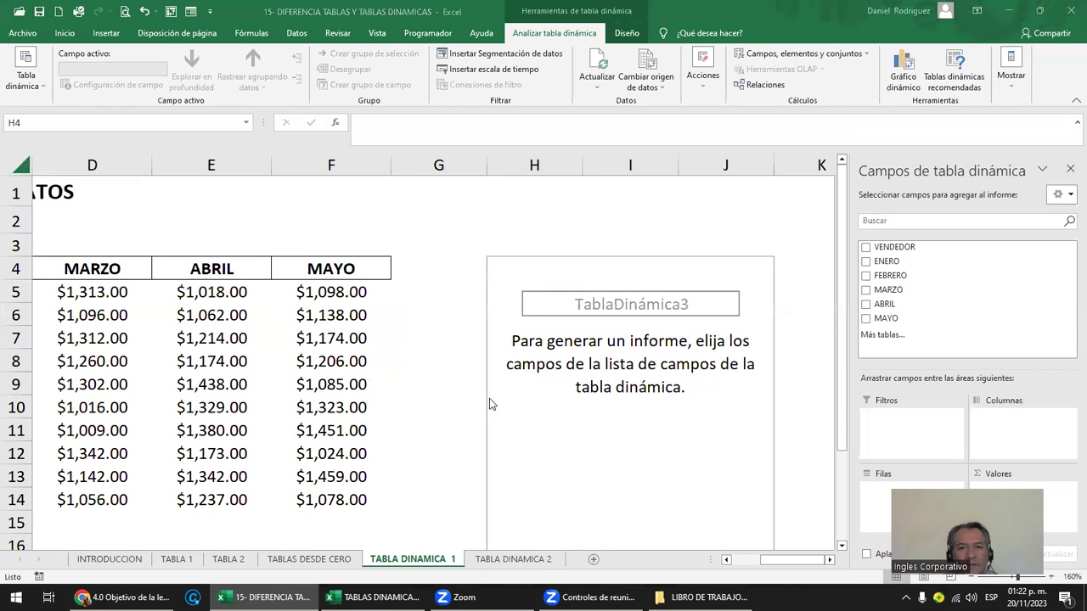
click(501, 271)
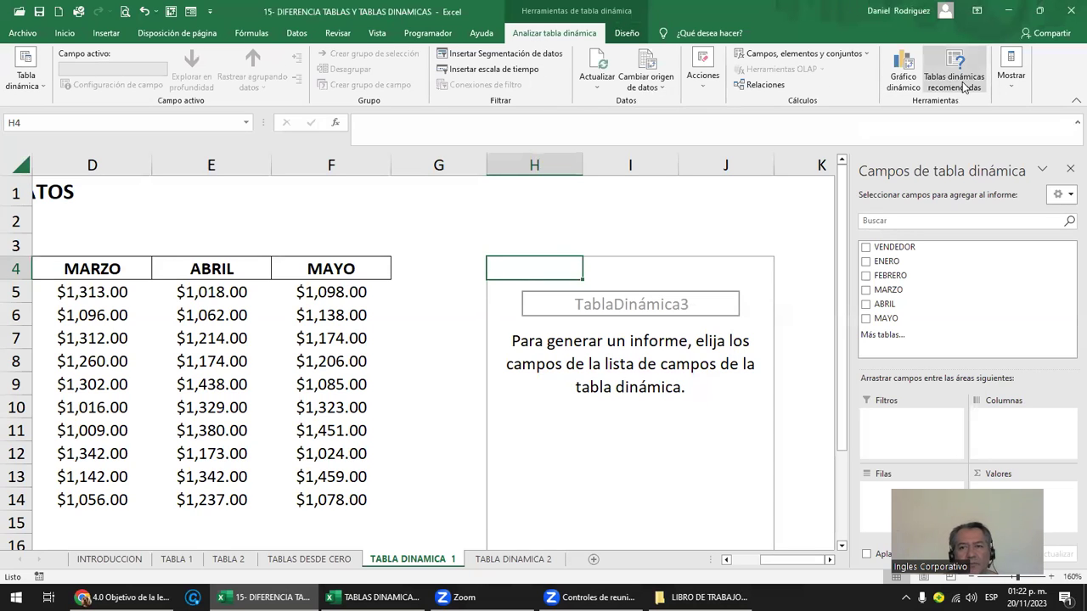
click(624, 36)
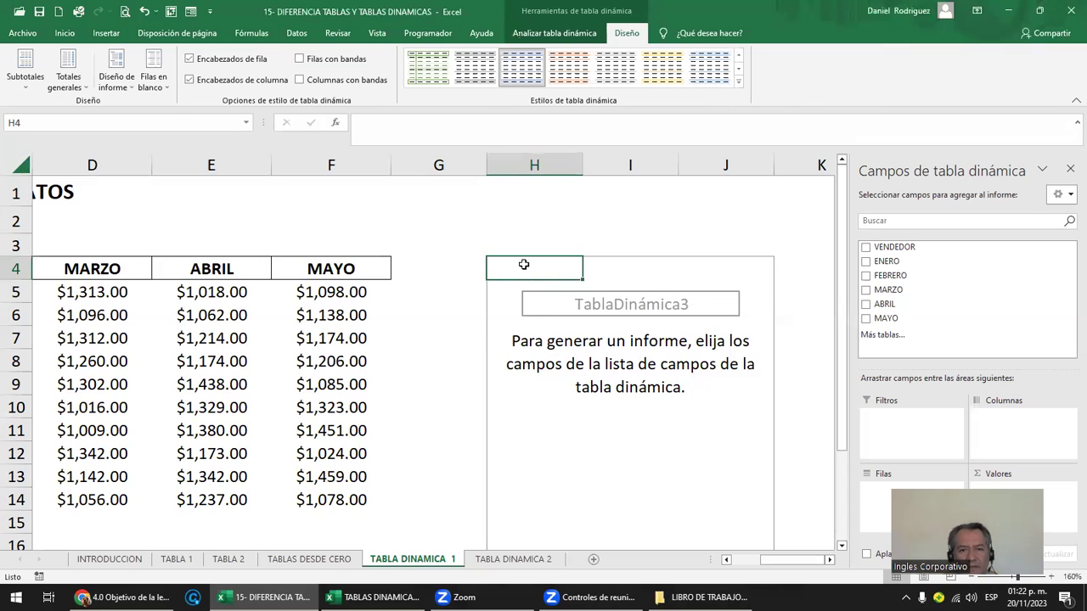
click(554, 34)
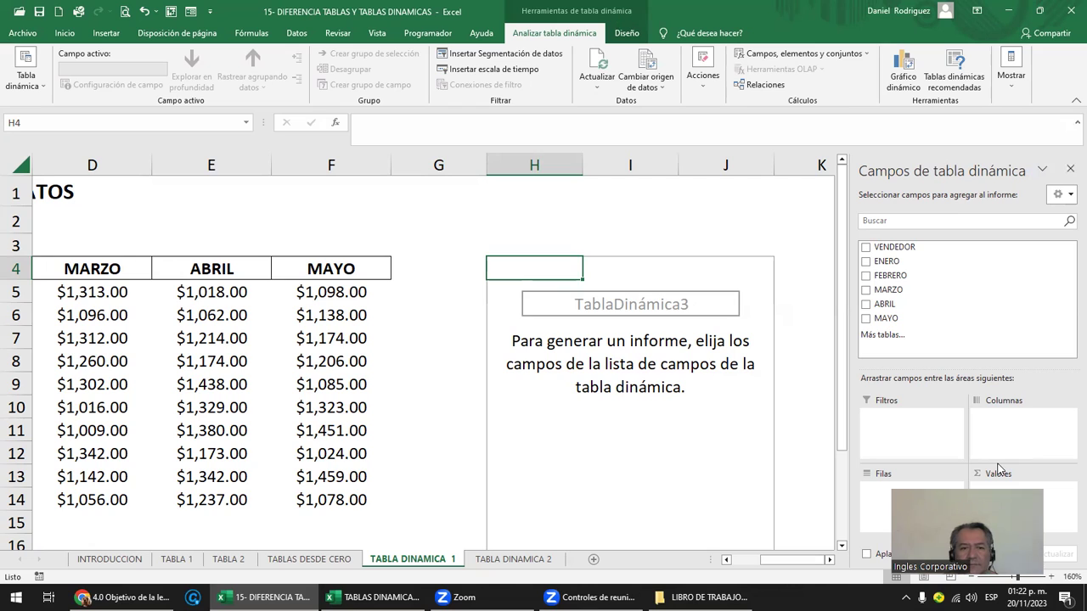
click(1068, 169)
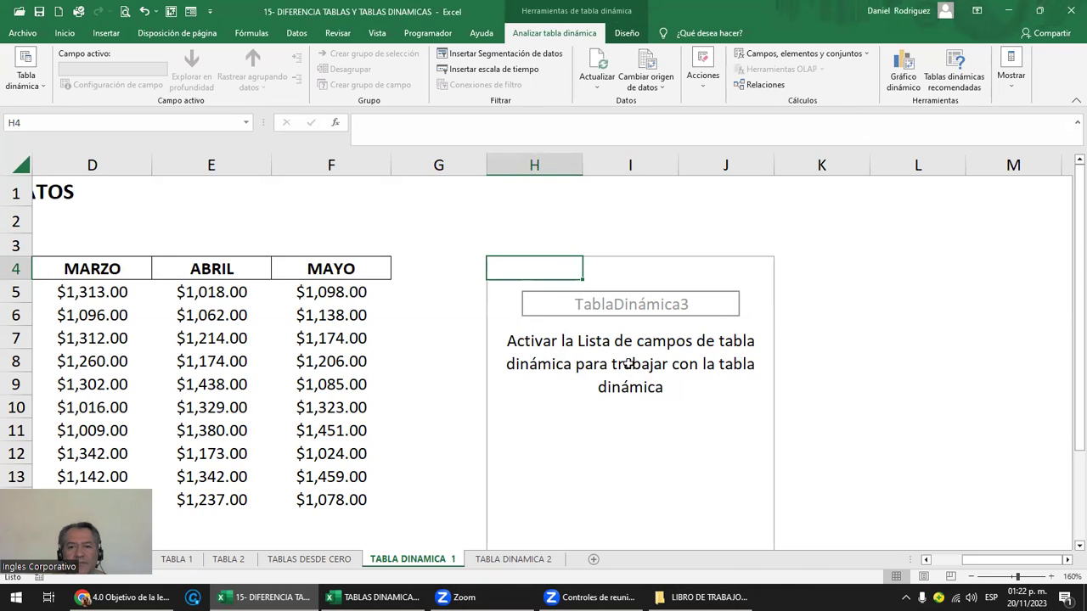
Reopen the pivot field list through Mostrar > Lista de campos and focus its search box
click(656, 376)
click(513, 278)
click(1012, 85)
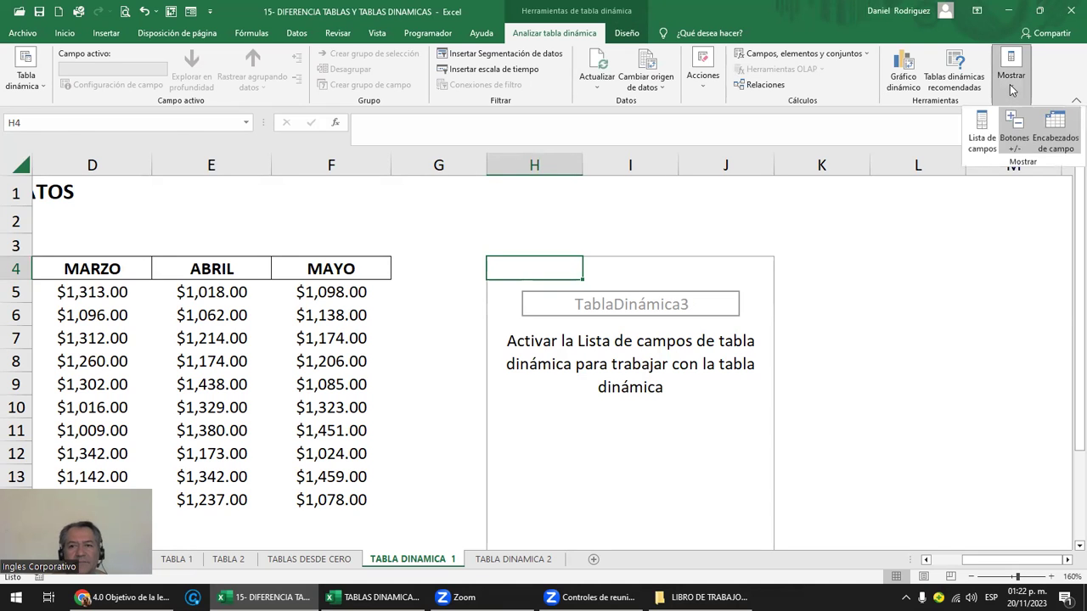
click(981, 132)
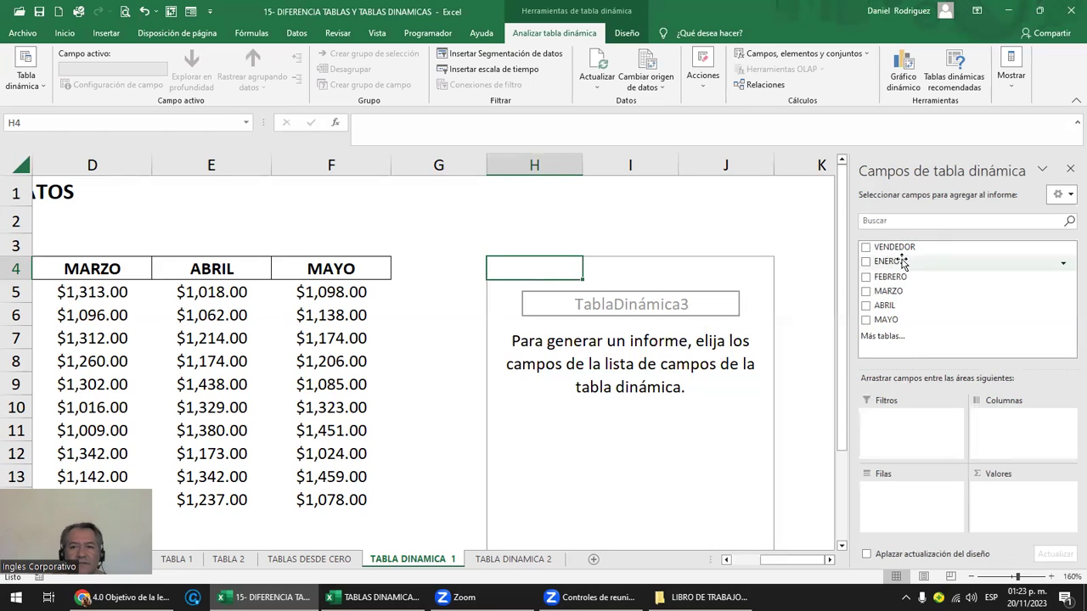
click(909, 425)
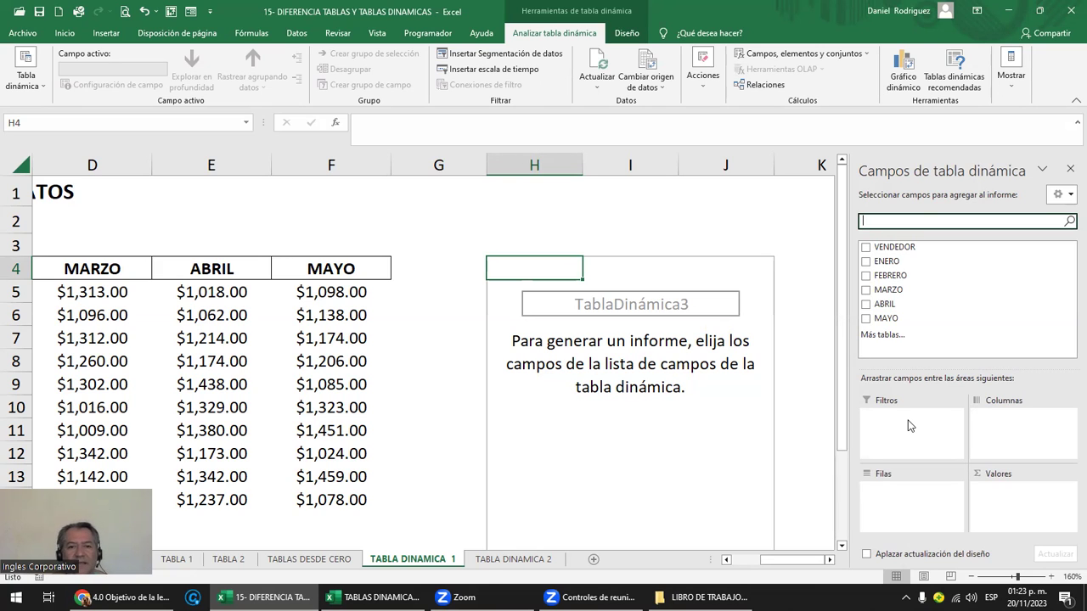
Review the source header row, vendor names and monthly figures, then reselect the pivot table
click(464, 229)
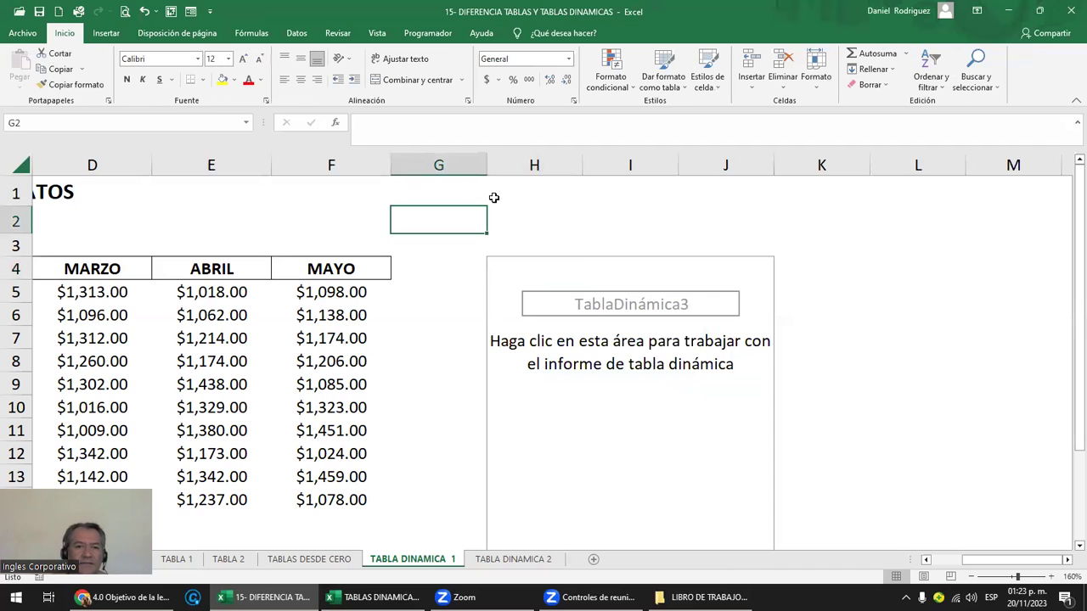
key(Left)
key(Left)
key(Left)
key(Left)
drag(96, 268, 722, 260)
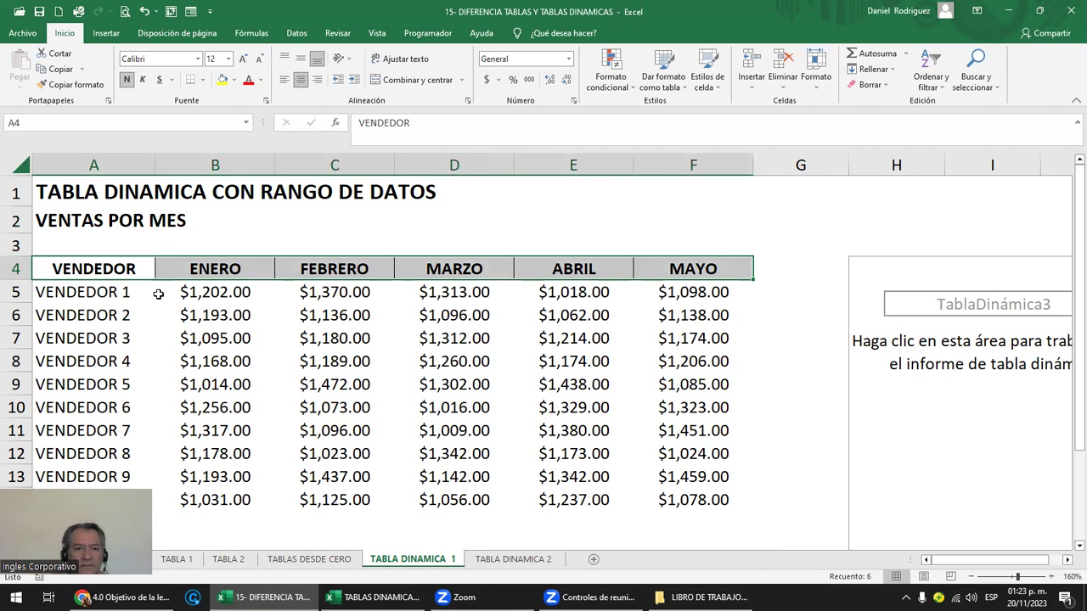
drag(123, 288, 135, 485)
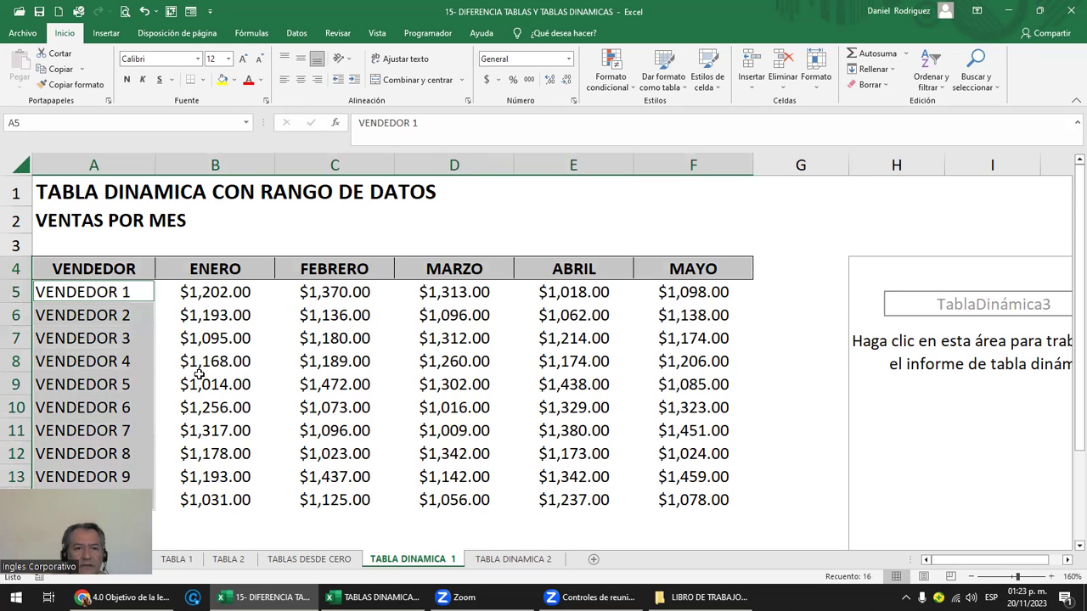
drag(206, 294, 365, 386)
drag(501, 445, 728, 501)
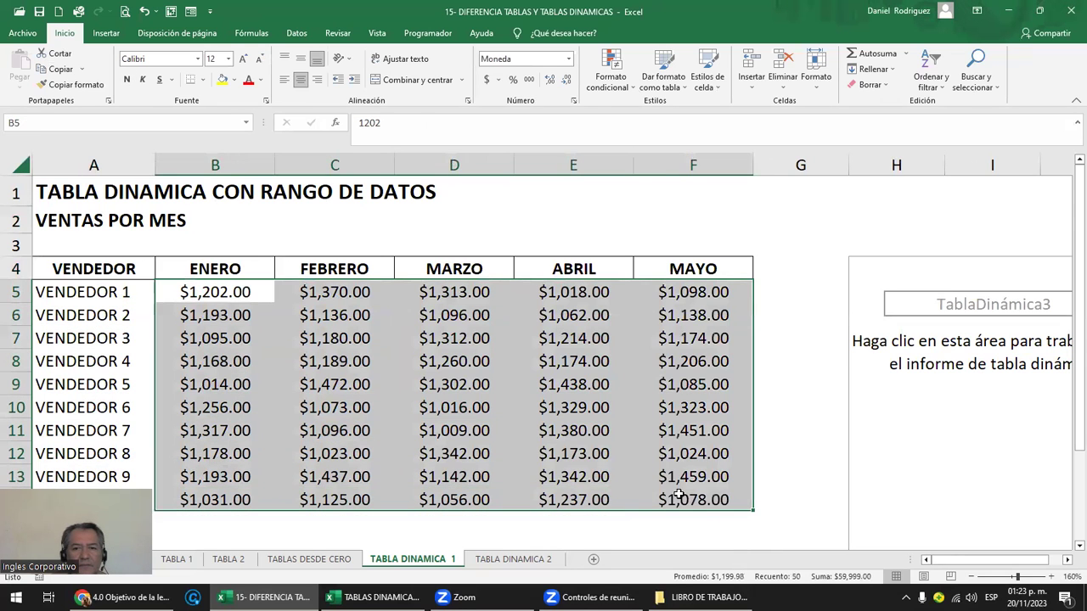
click(820, 315)
click(858, 316)
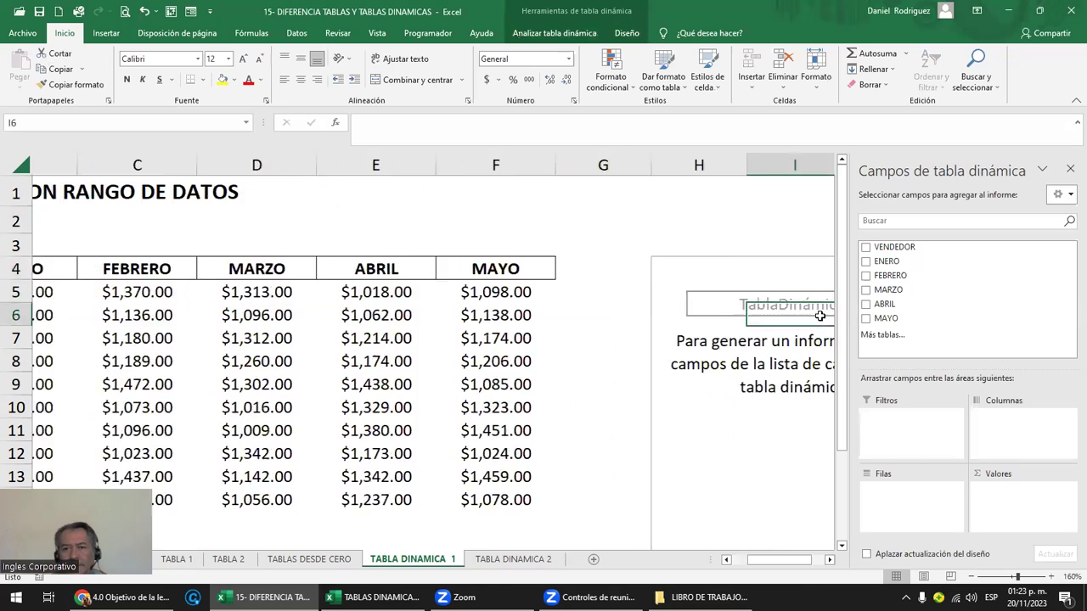
click(821, 313)
click(540, 273)
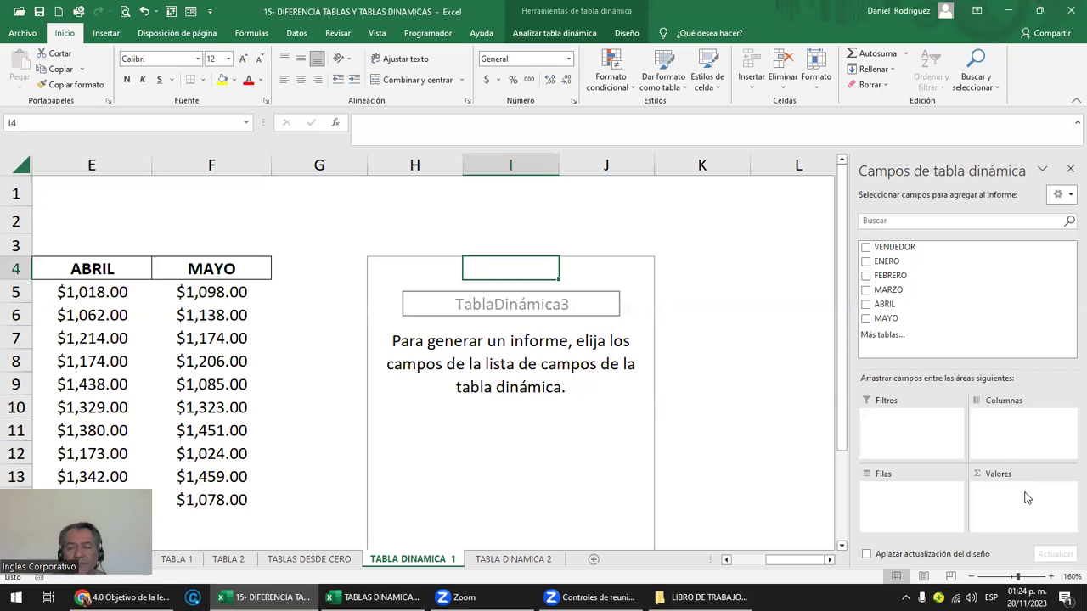
drag(903, 247, 1033, 514)
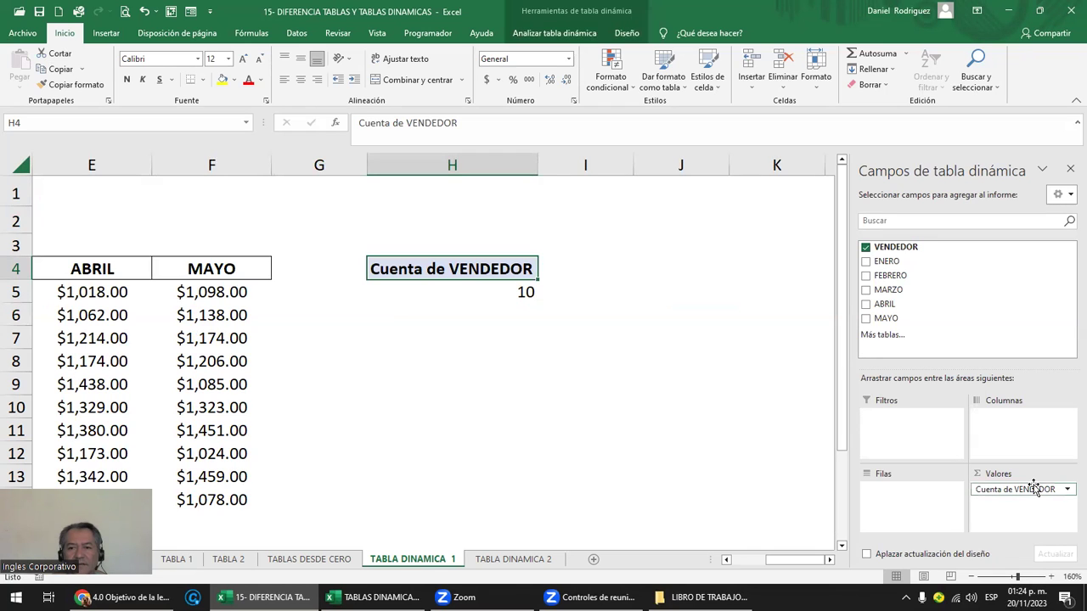
click(1035, 490)
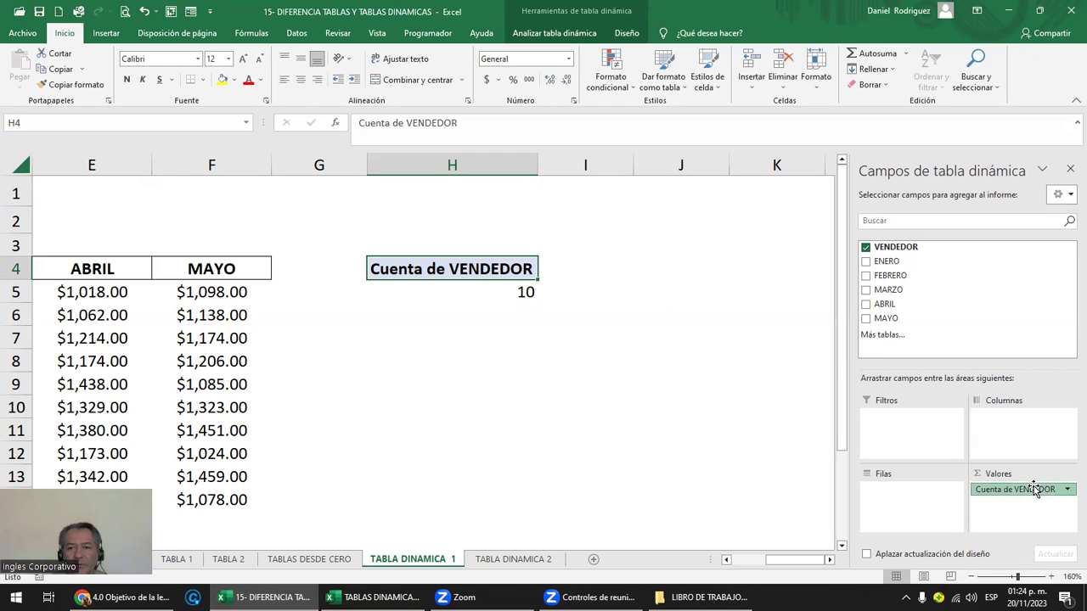
drag(1035, 491, 968, 268)
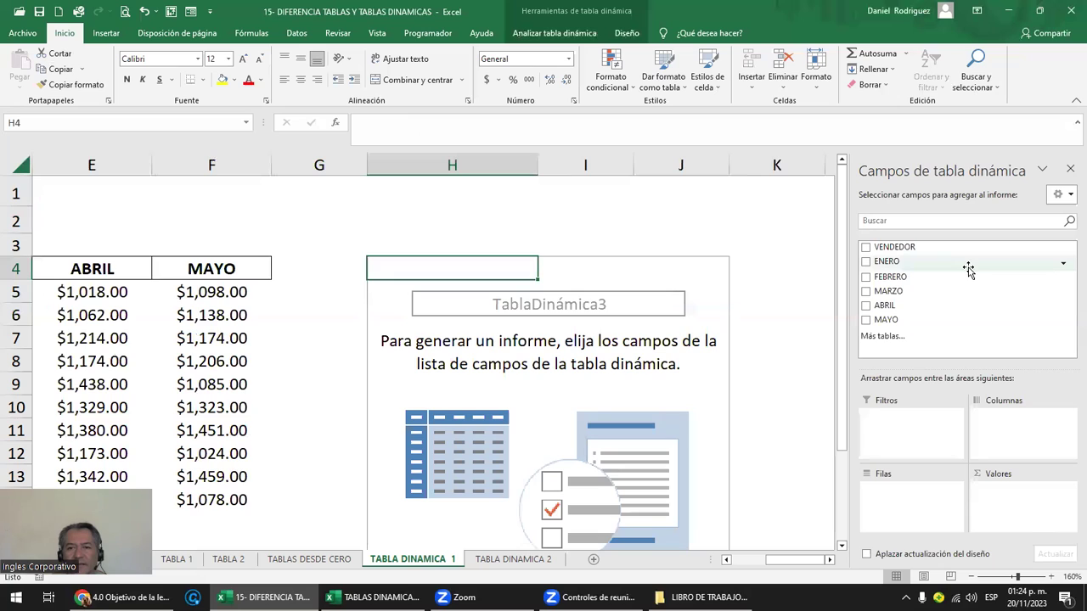
drag(872, 269, 1026, 515)
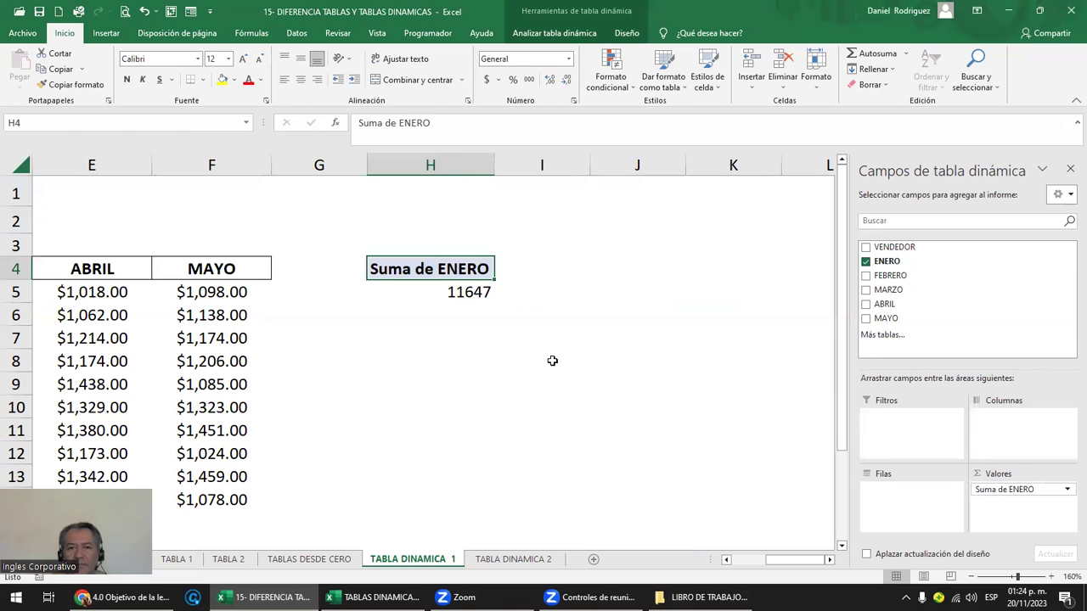
mouse_move(468, 293)
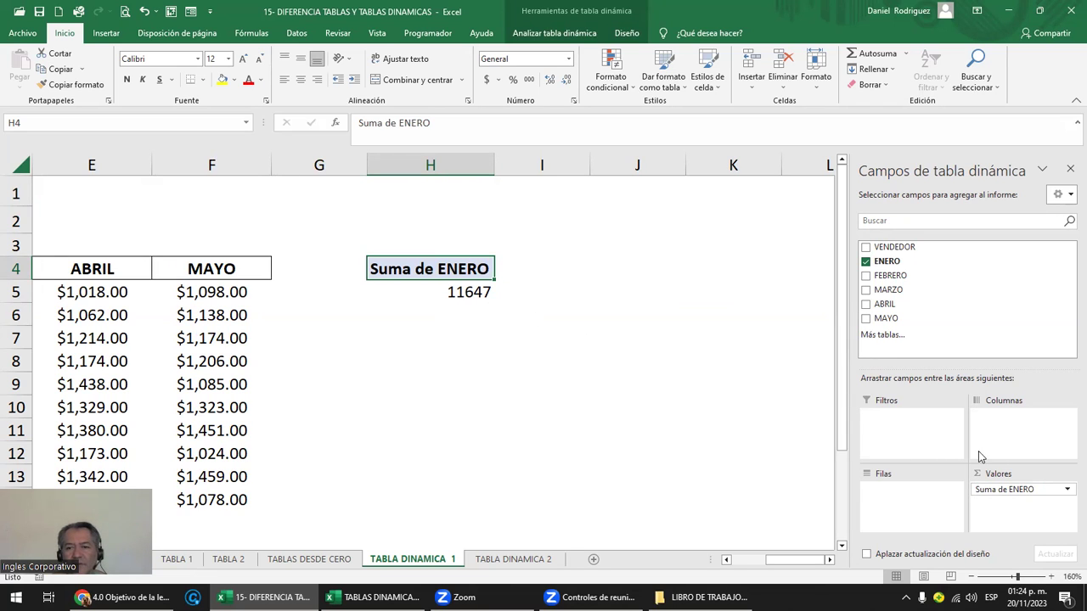
mouse_move(1056, 498)
mouse_down()
mouse_move(946, 305)
mouse_move(1019, 514)
mouse_up()
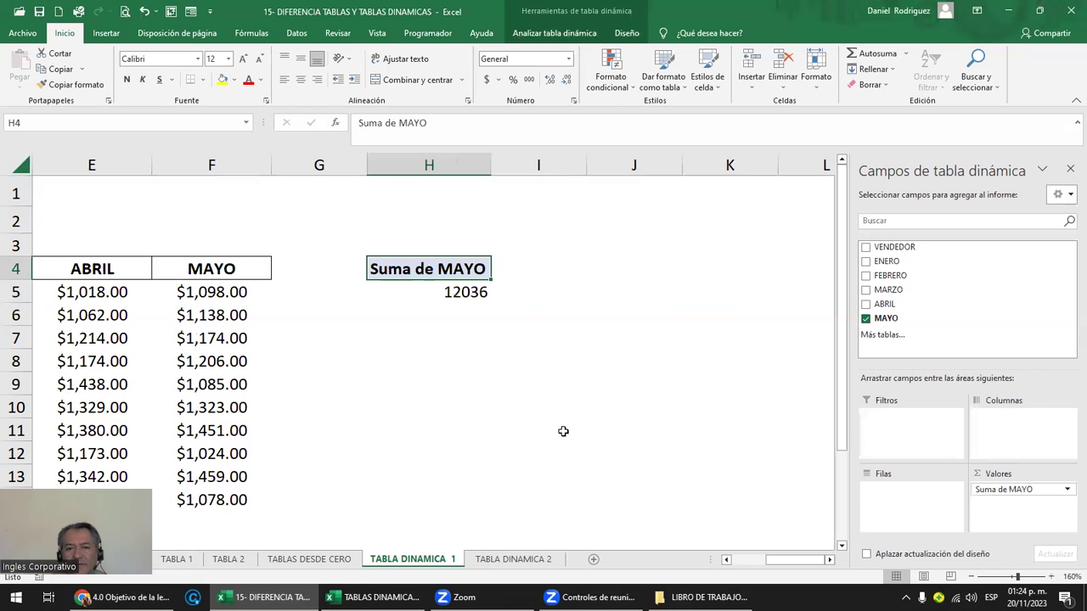
click(215, 294)
drag(216, 295, 225, 499)
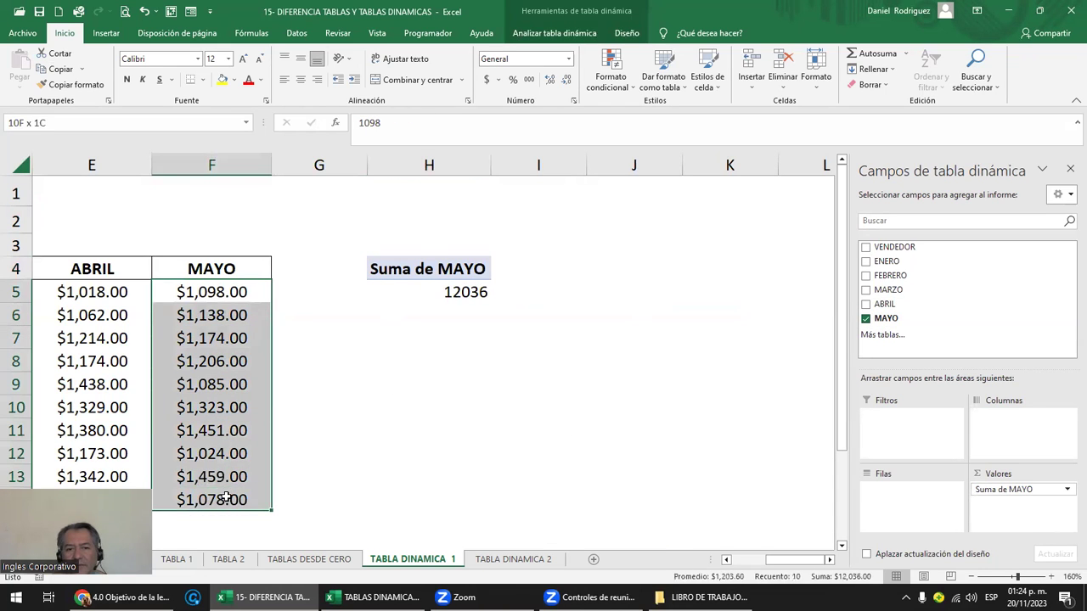
click(423, 288)
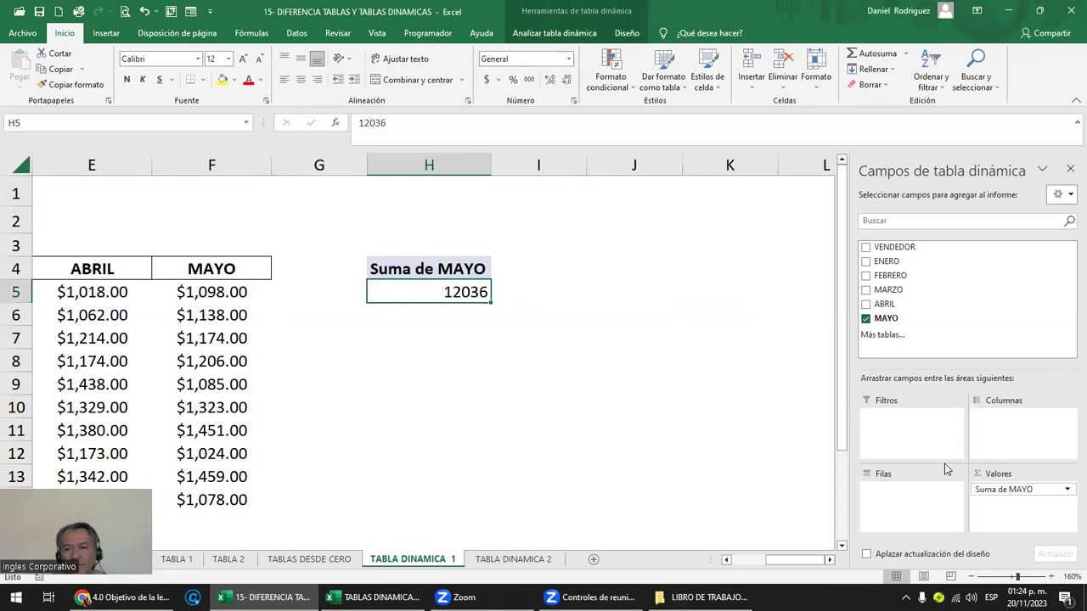
drag(1010, 490, 969, 312)
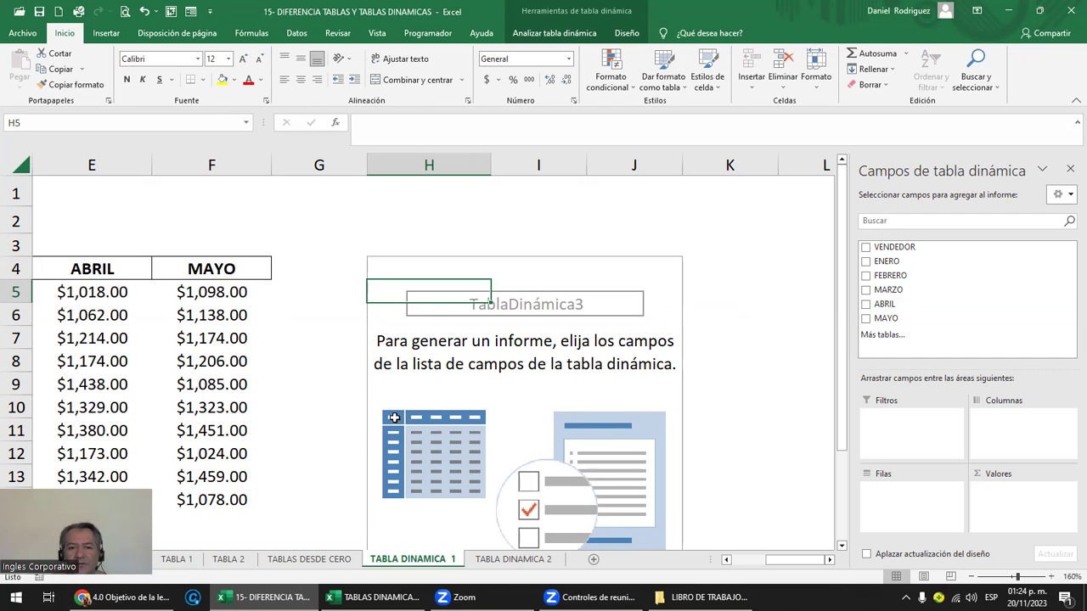
Put VENDEDOR in Filas and ENERO in Valores, then inspect the vendor rows and Suma de ENERO
drag(888, 247, 891, 503)
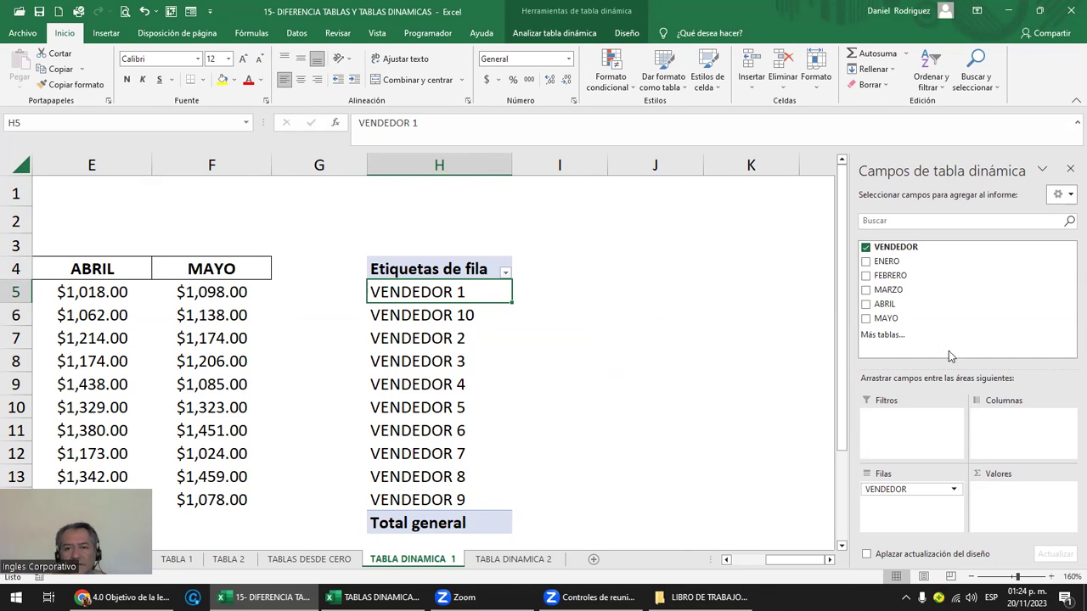
mouse_move(886, 262)
mouse_down()
mouse_move(1045, 489)
mouse_move(1023, 501)
mouse_up()
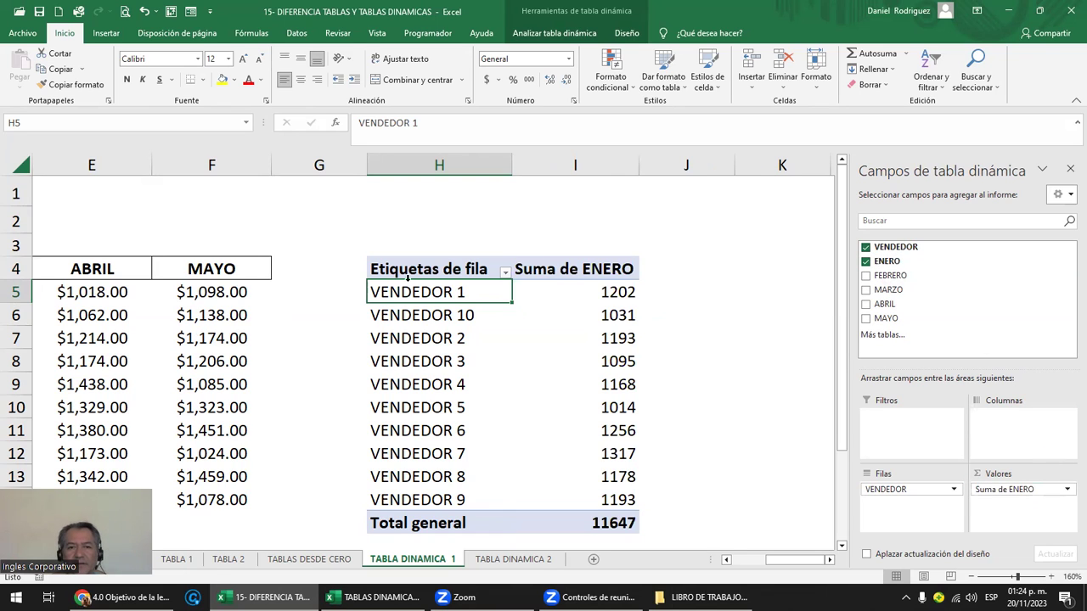
drag(425, 294, 444, 501)
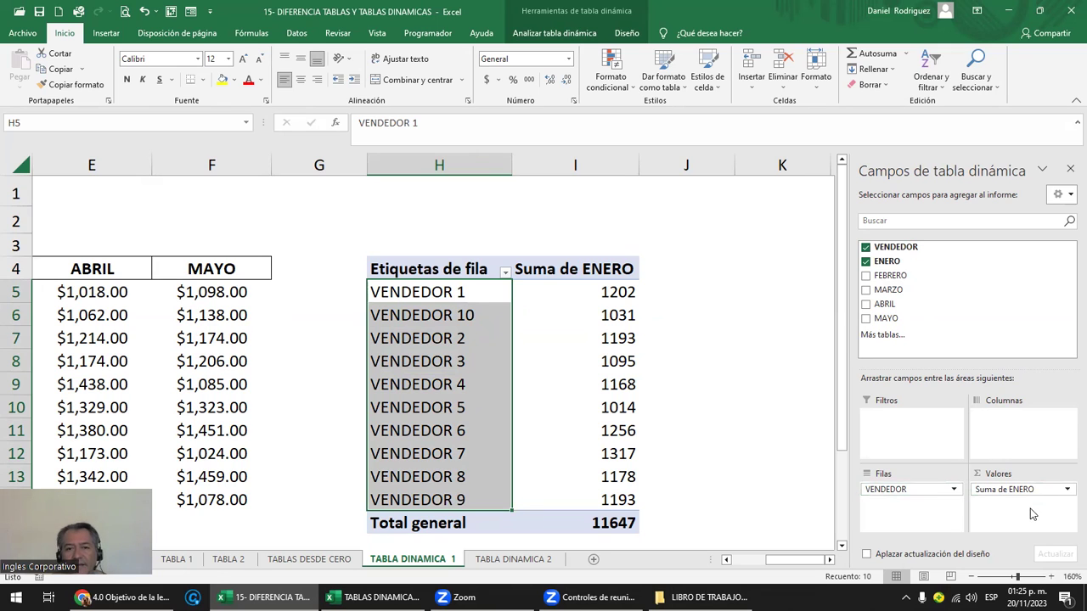
drag(619, 292, 613, 501)
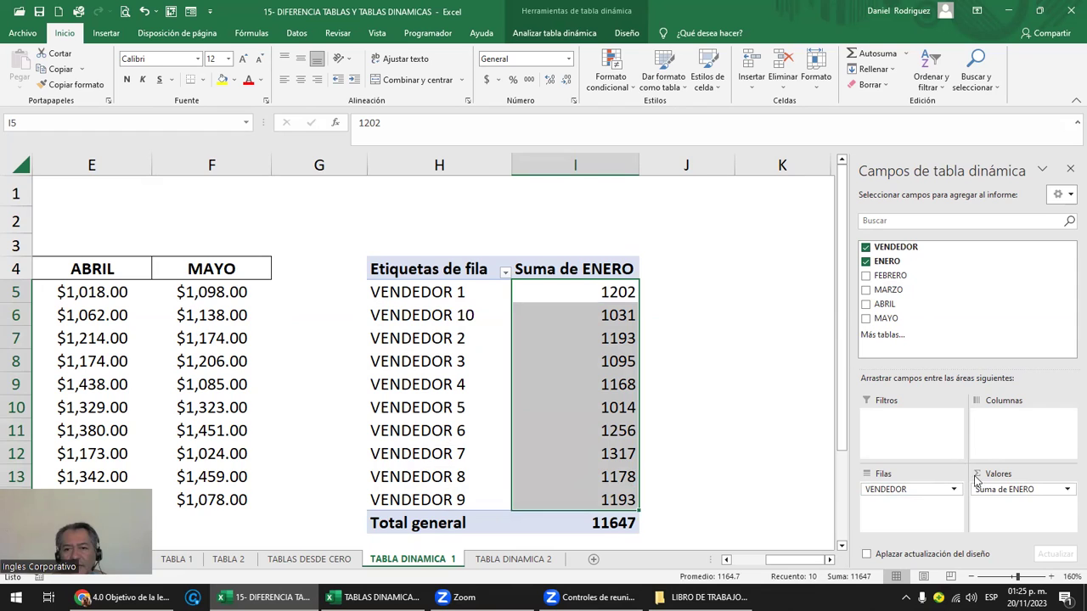
click(1015, 512)
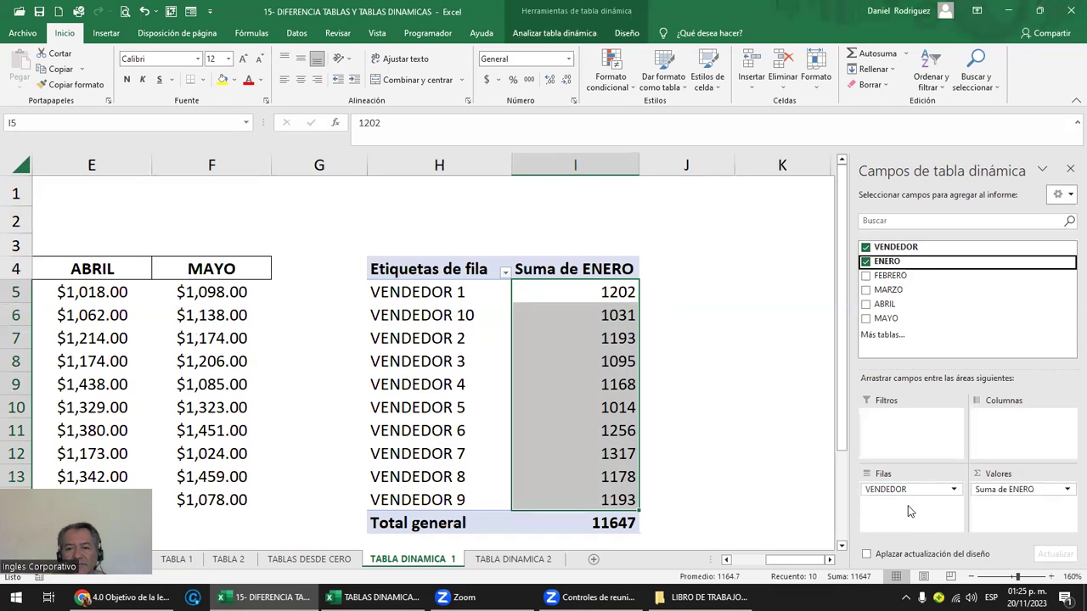
mouse_move(1021, 499)
mouse_down()
mouse_move(1014, 461)
mouse_move(1031, 434)
mouse_up()
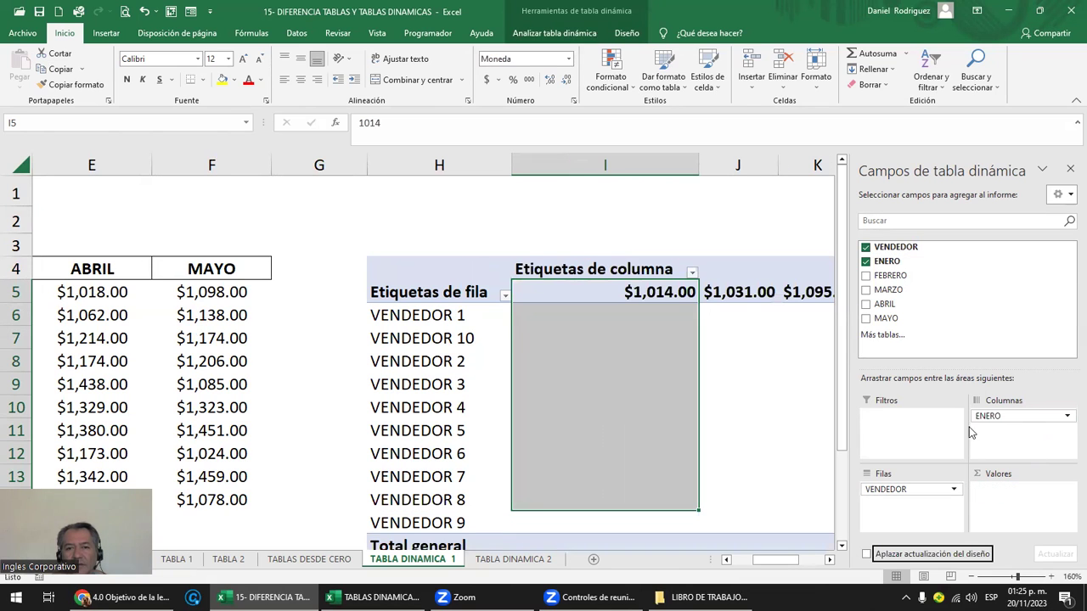
click(629, 293)
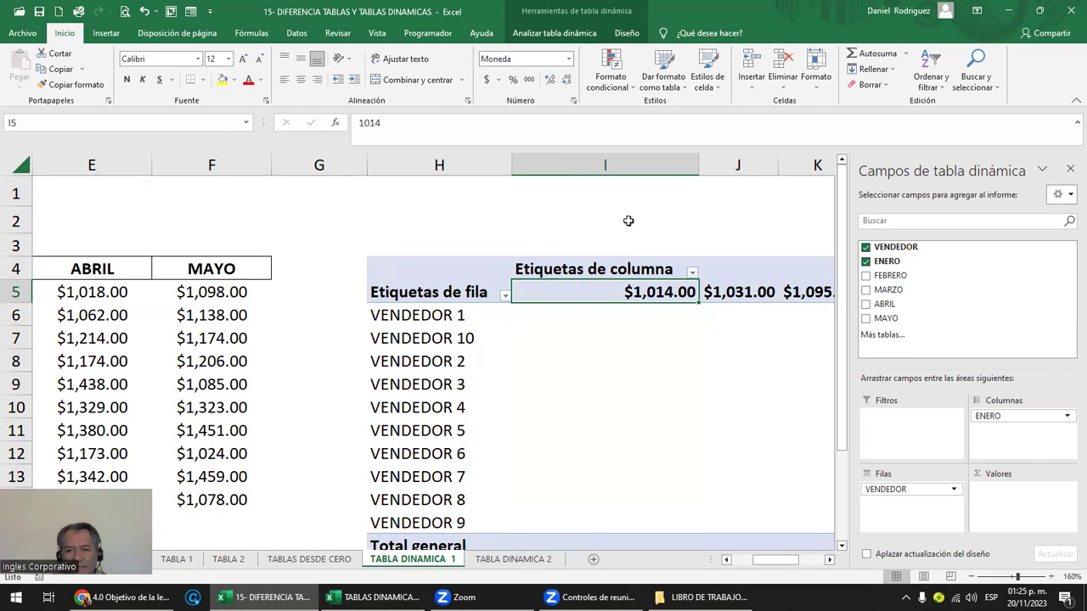
click(641, 199)
key(Right)
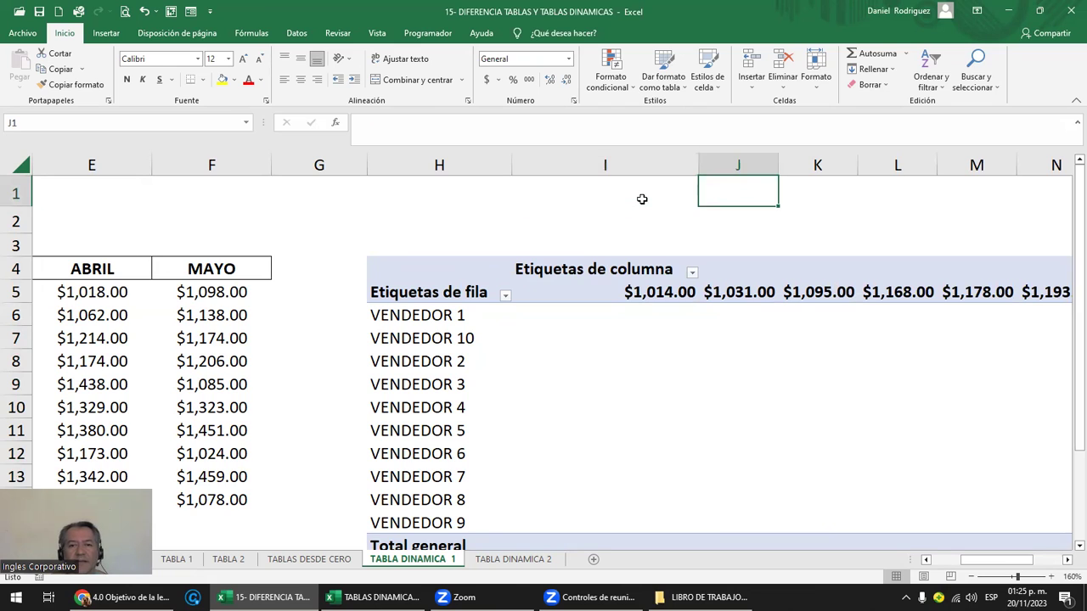
key(Down)
key(Down)
key(Left)
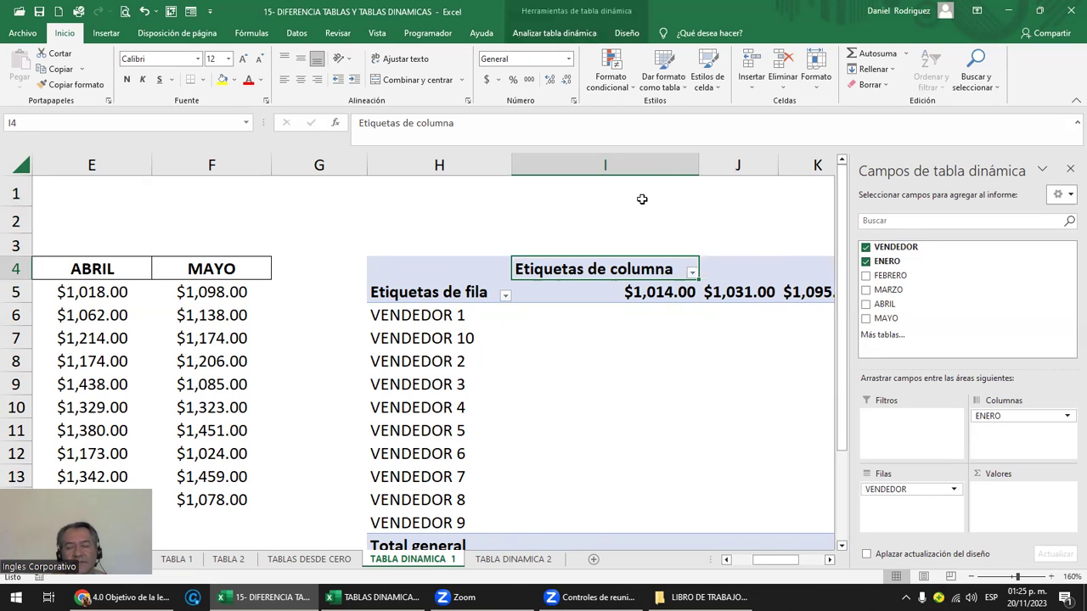
click(650, 298)
drag(1009, 416, 1009, 501)
drag(608, 301, 628, 501)
drag(1012, 497, 1007, 434)
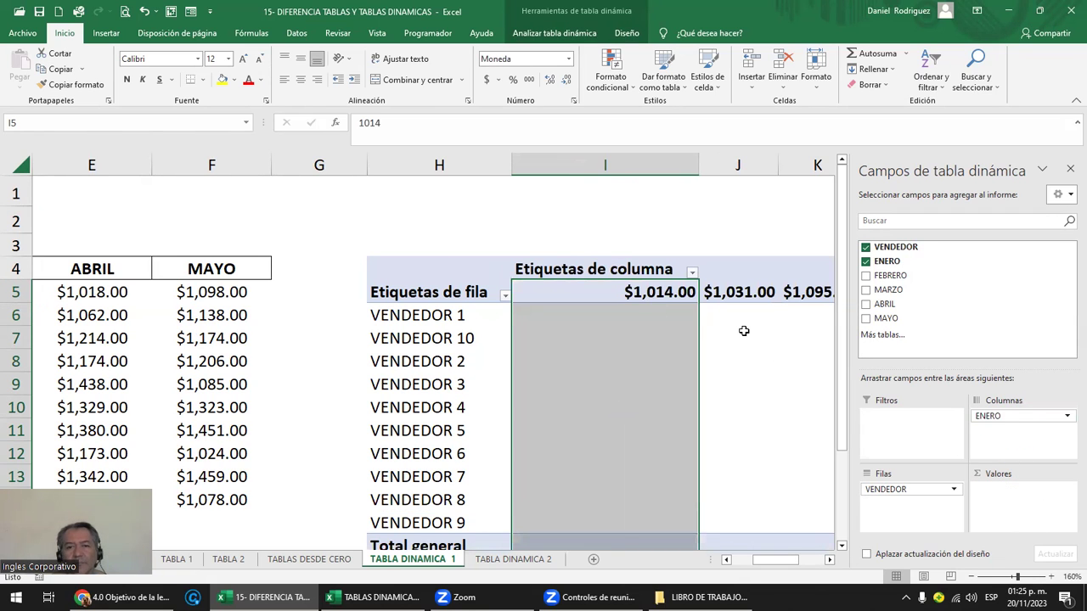
key(Right)
key(Right)
key(Right)
key(Right)
key(Right)
key(Right)
key(Right)
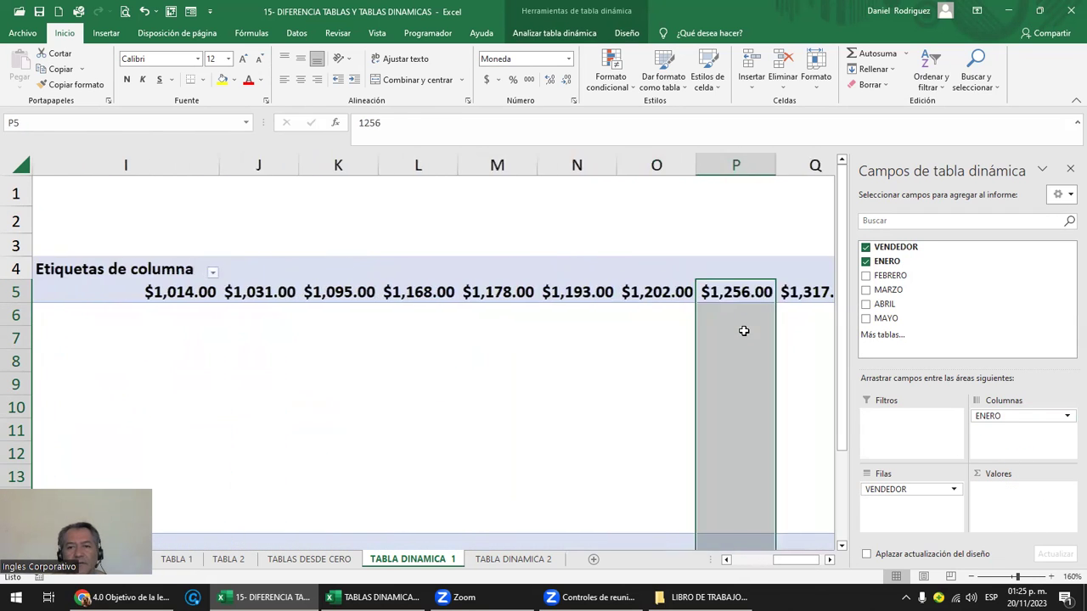
key(Right)
key(Left)
key(Left)
key(Left)
key(Left)
key(Left)
key(Left)
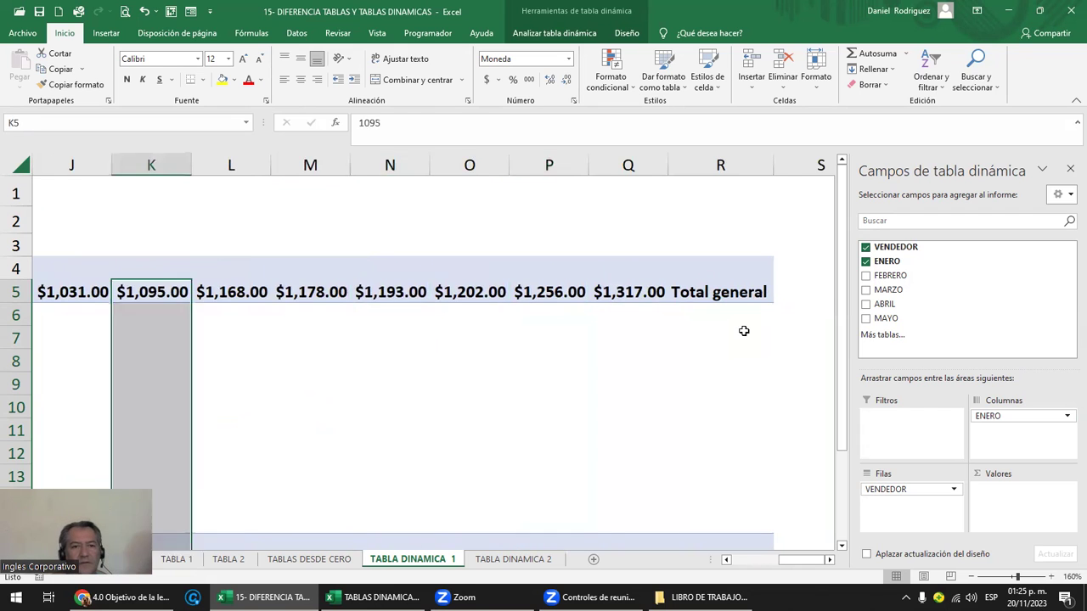
key(Left)
key(Left)
key(Left)
key(Right)
key(Right)
key(Right)
key(Right)
key(Right)
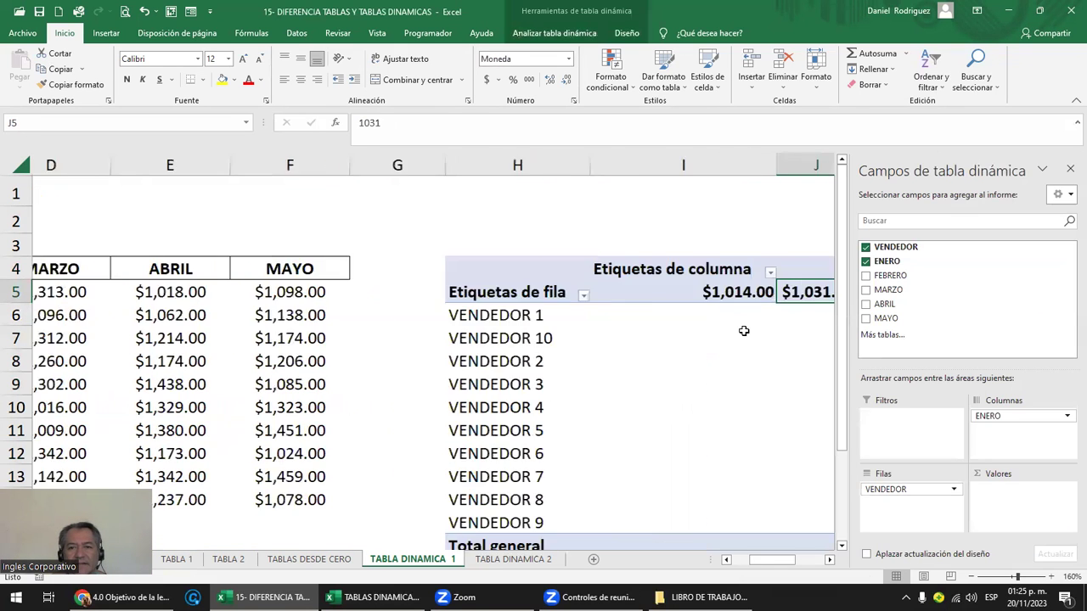
key(Right)
key(Left)
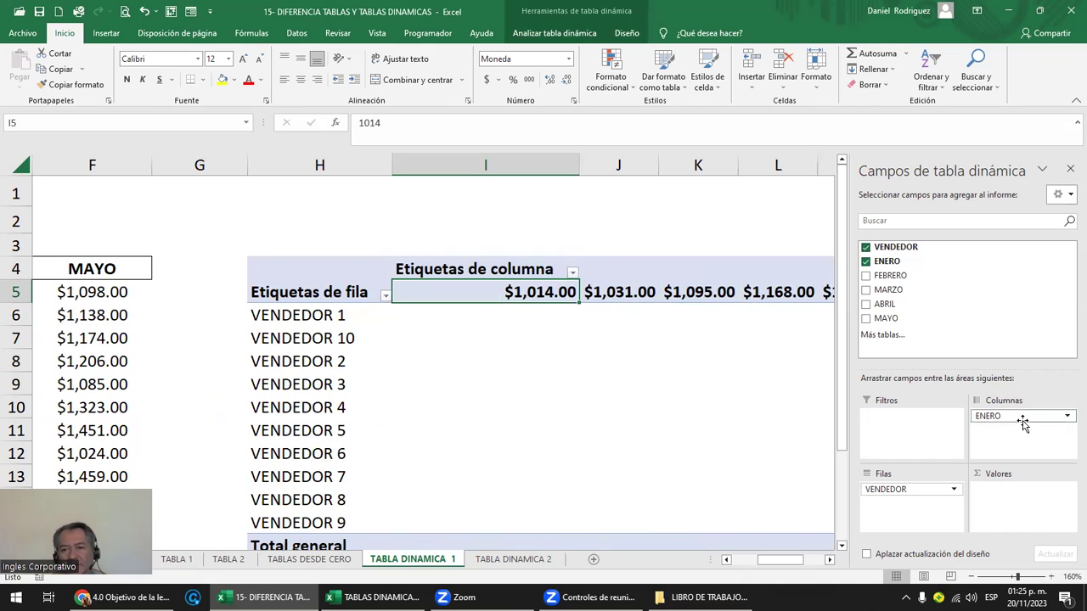
mouse_move(1023, 416)
mouse_down()
mouse_move(885, 526)
mouse_move(1019, 432)
mouse_up()
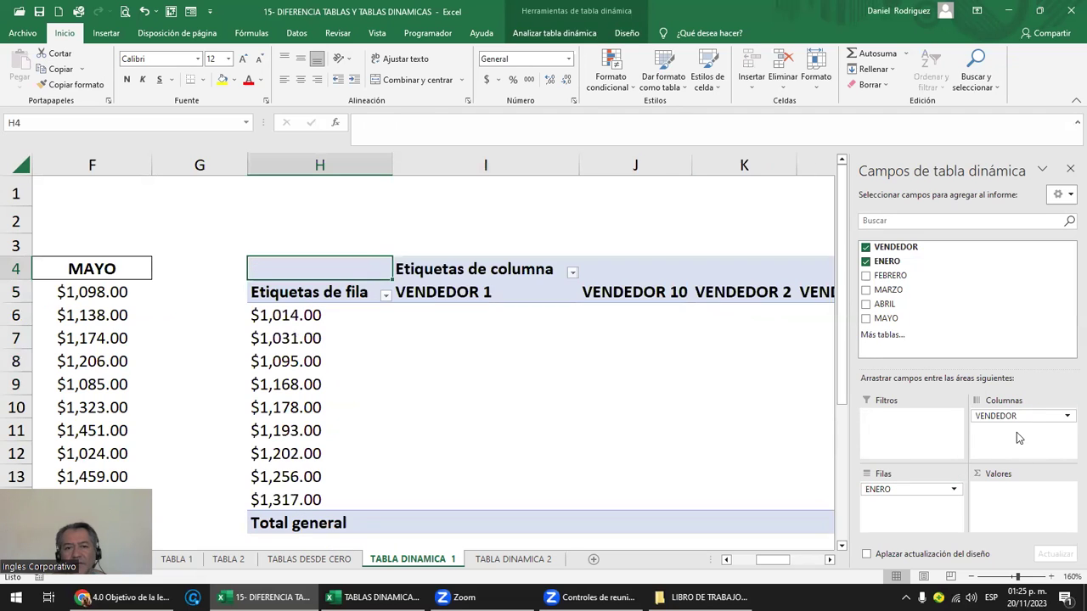
Move VENDEDOR back into rows and ENERO into values as Suma de ENERO, totalling 11647
click(484, 296)
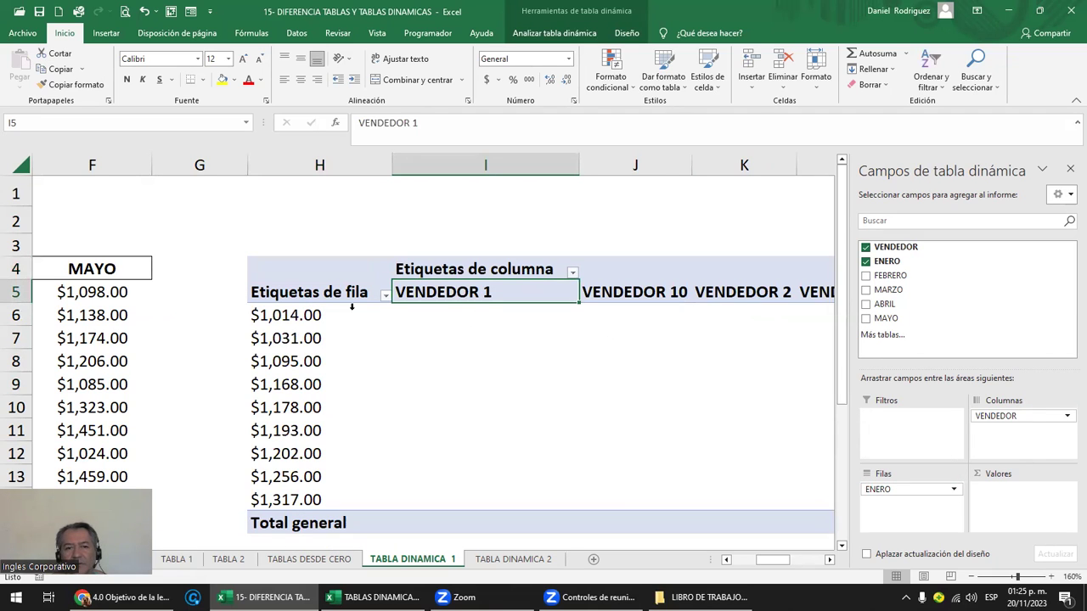
click(283, 318)
drag(1011, 416, 890, 493)
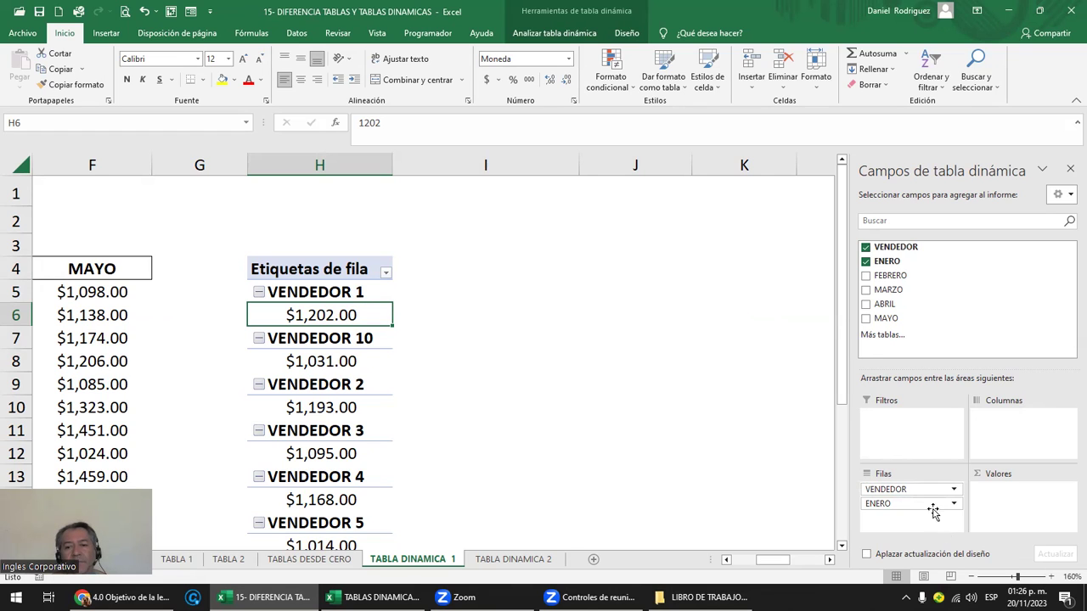
drag(901, 505, 1007, 497)
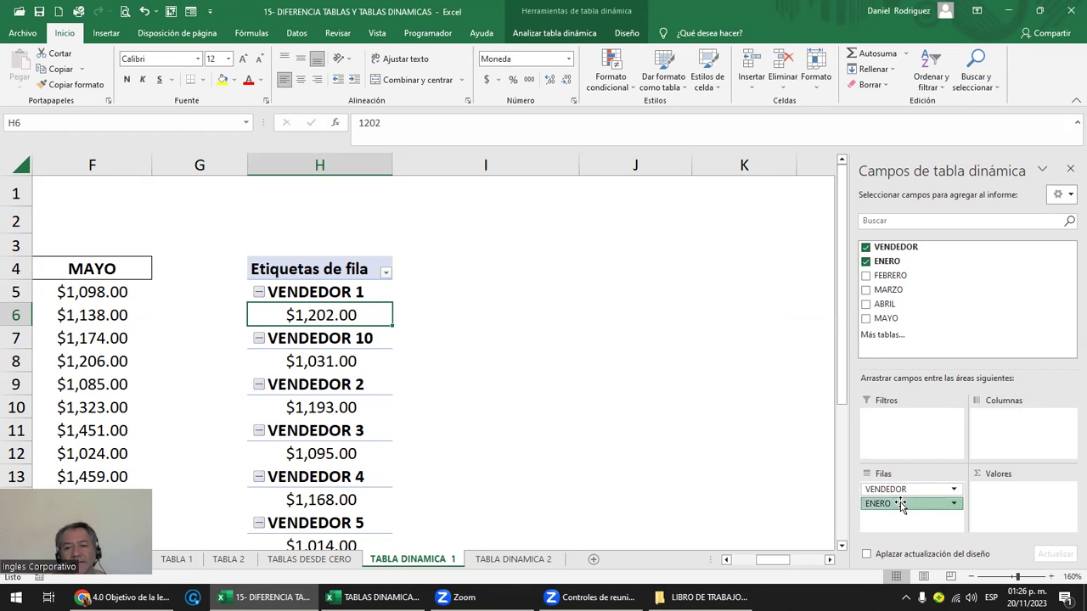
click(896, 493)
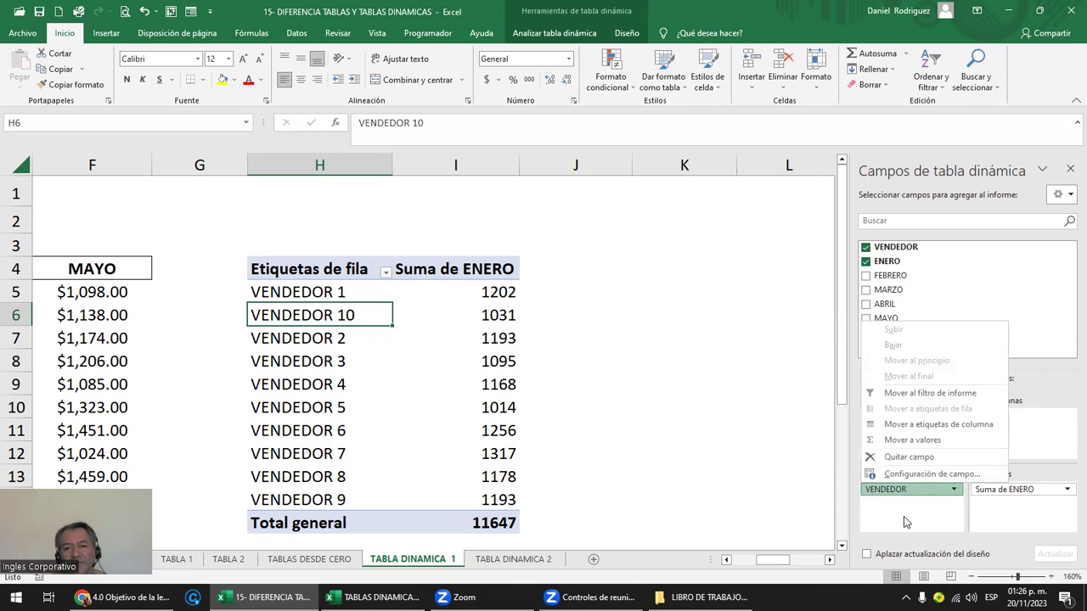
click(1043, 525)
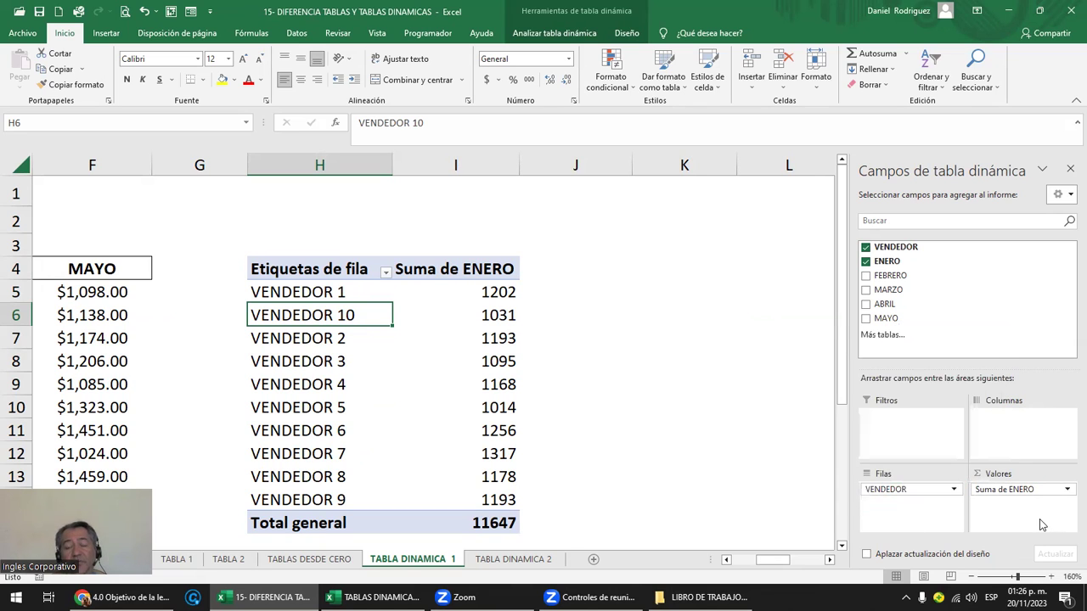
Remove Suma de ENERO, VENDEDOR and FEBRERO from the pivot, leaving it empty
drag(1041, 490, 1008, 316)
mouse_move(890, 276)
mouse_down()
mouse_move(1006, 499)
mouse_move(1011, 431)
mouse_move(923, 527)
mouse_move(908, 490)
mouse_up()
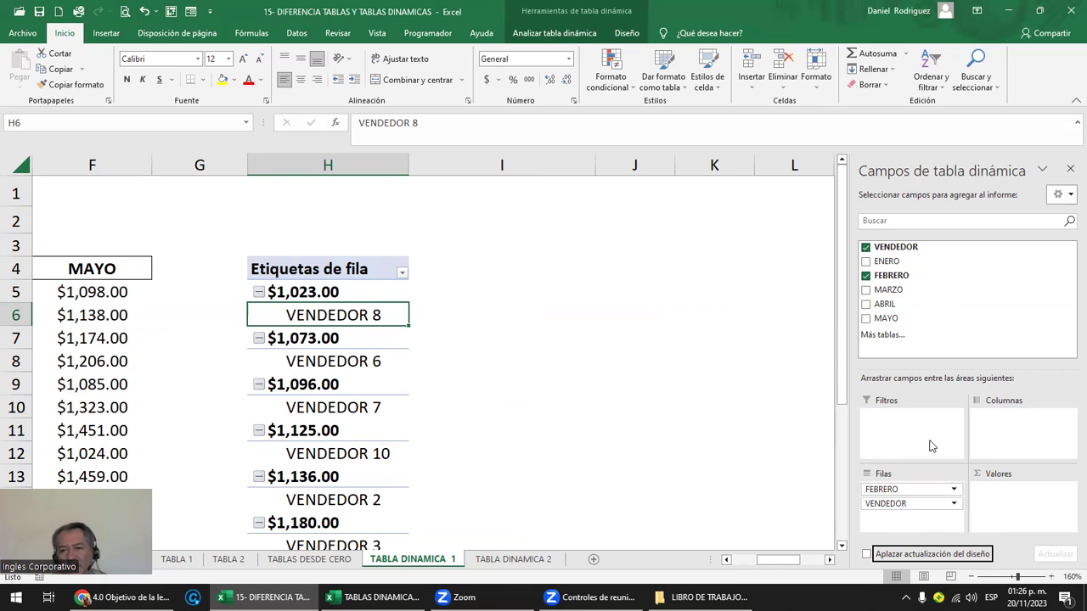
click(911, 504)
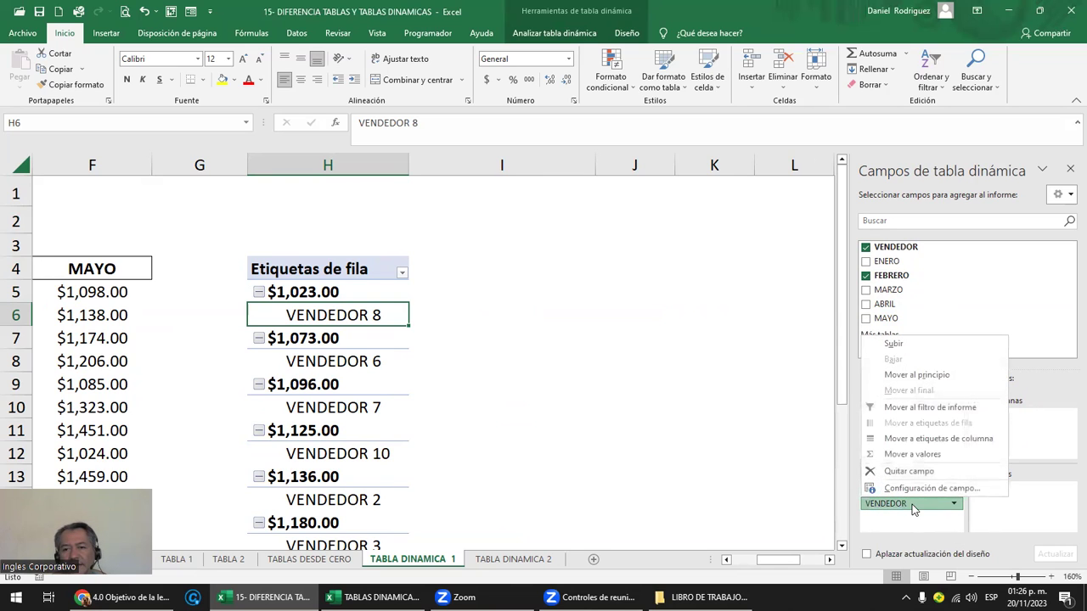
click(911, 471)
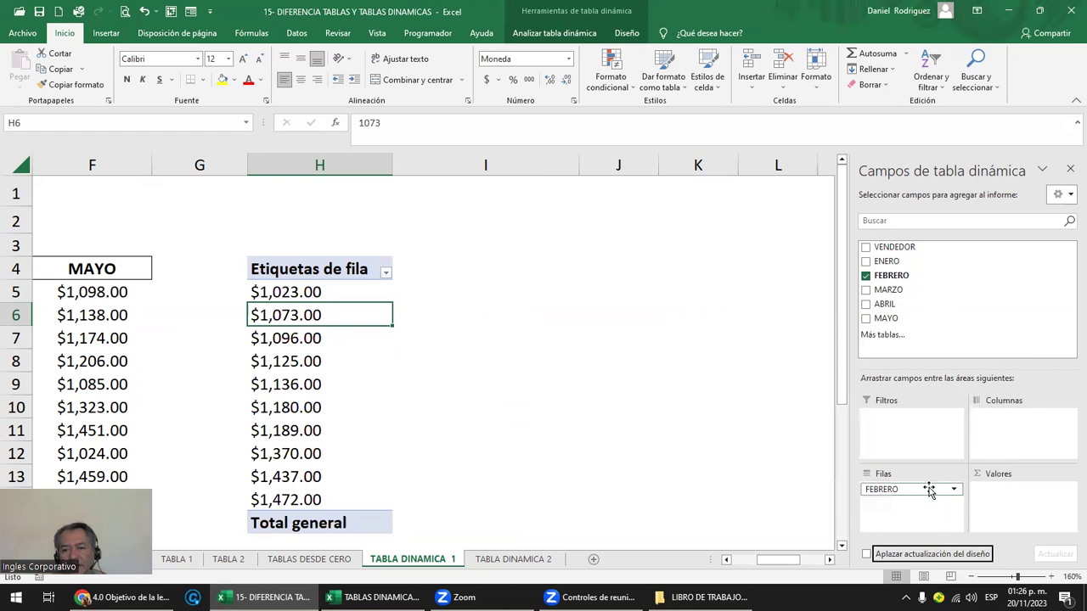
click(927, 489)
click(908, 457)
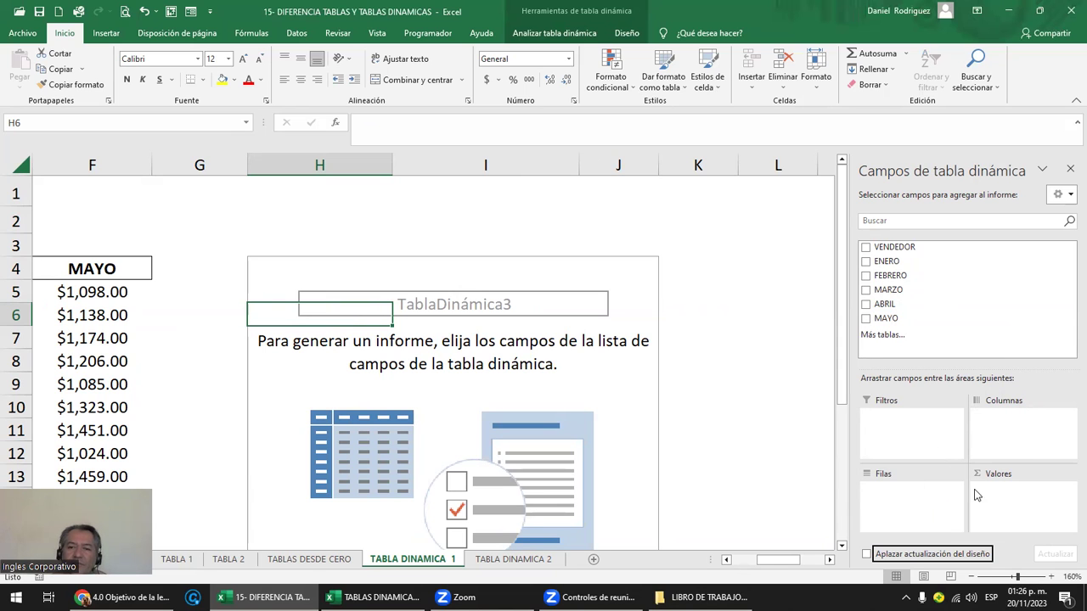
Select the source sales table A4:F14, then its columns A through F
click(623, 236)
key(Left)
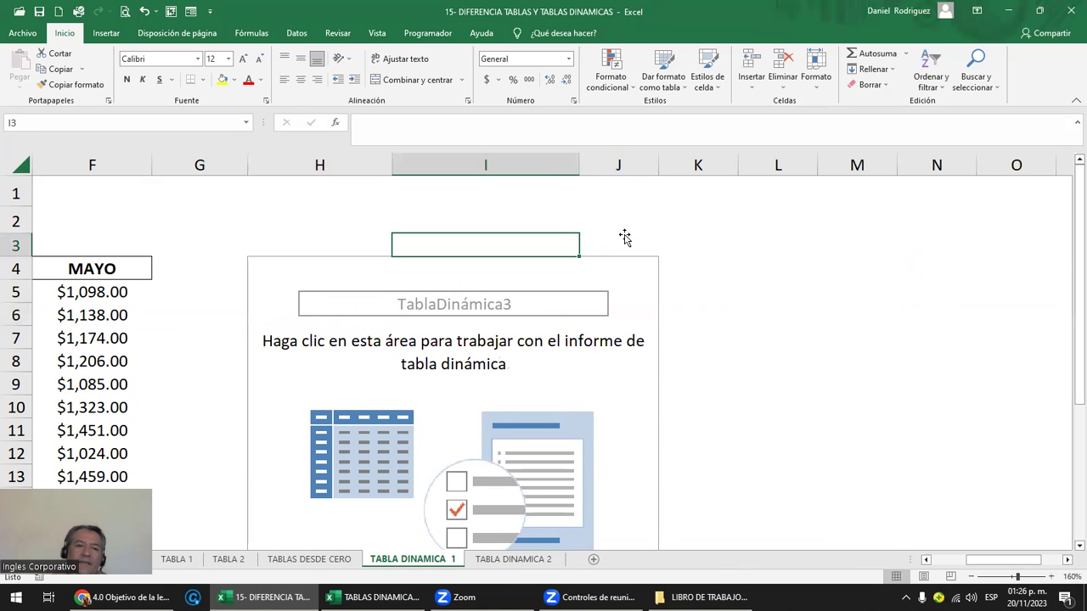
key(Left)
key(Left)
key(Left)
key(Left)
key(Left)
key(Left)
drag(102, 268, 667, 509)
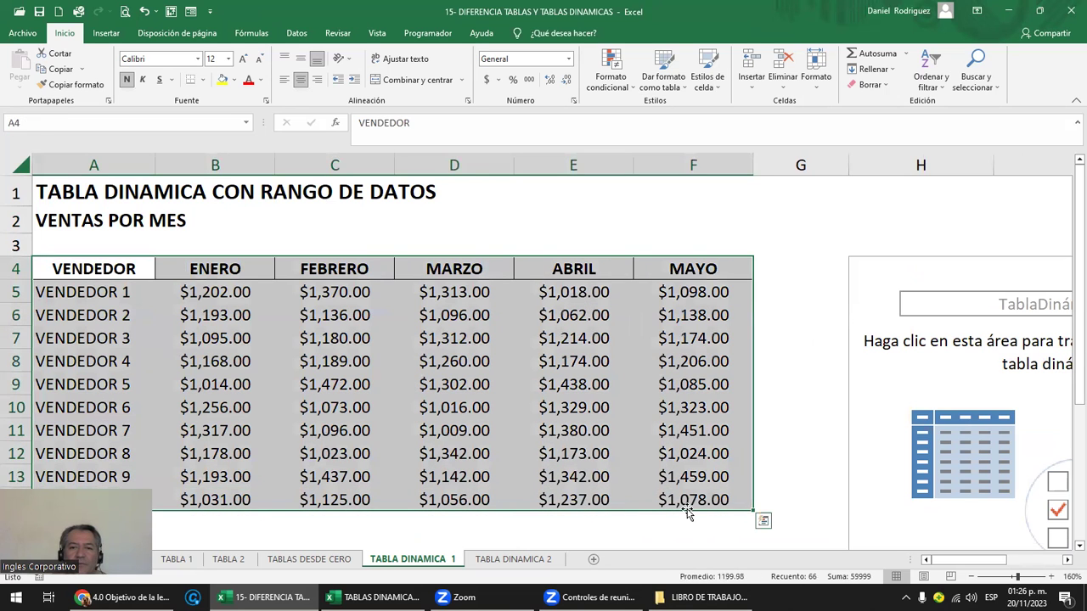
drag(119, 156, 670, 153)
Reselect the empty pivot and add VENDEDOR as its row labels
click(125, 262)
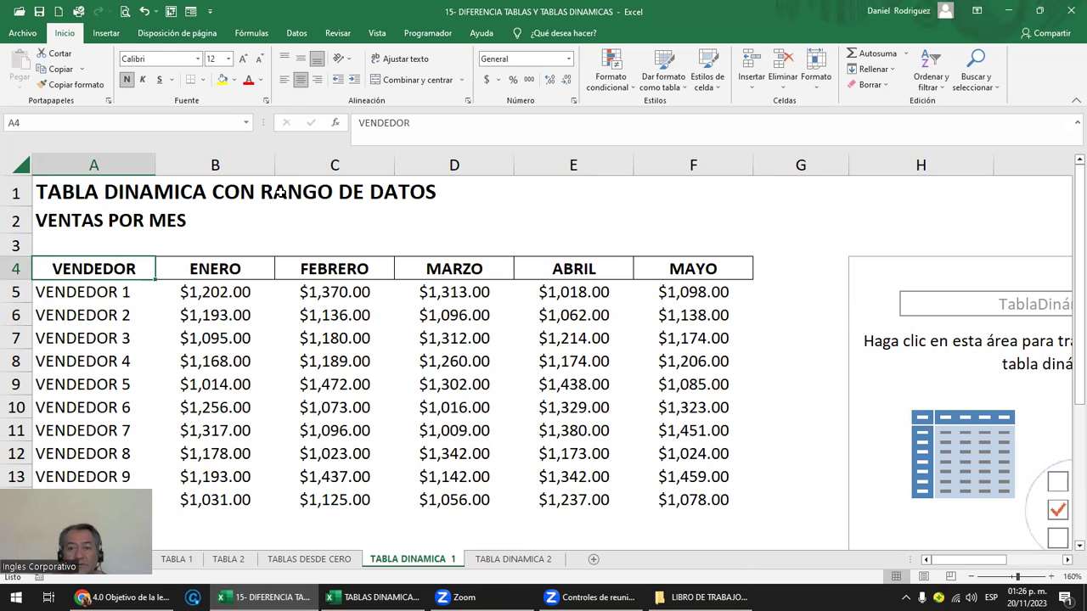
click(729, 247)
key(Right)
key(Right)
key(Right)
key(Right)
key(Right)
key(Right)
key(Right)
key(Right)
click(509, 270)
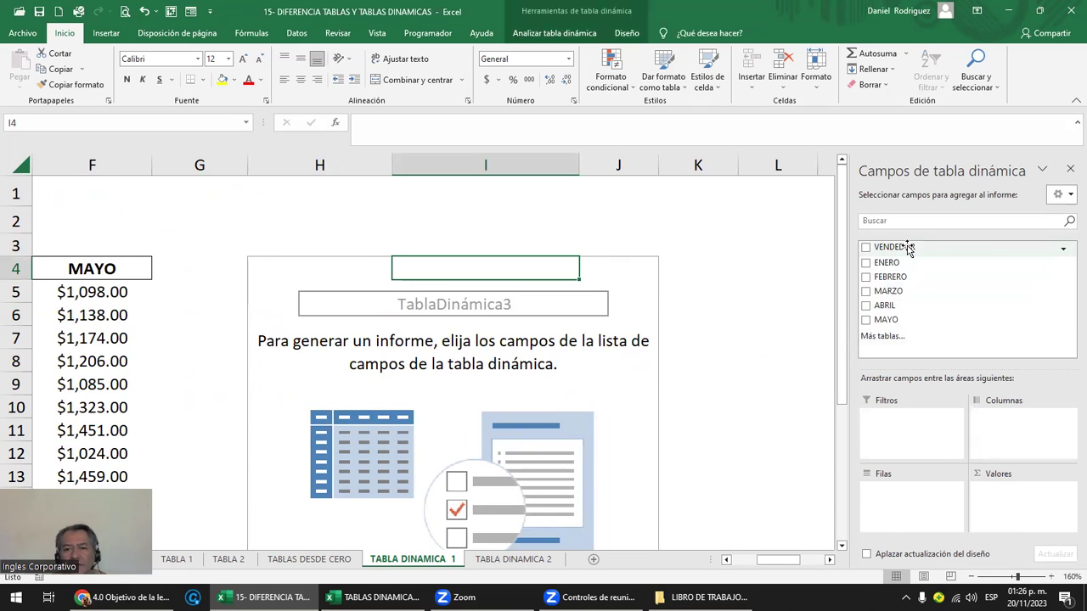
drag(908, 248, 919, 498)
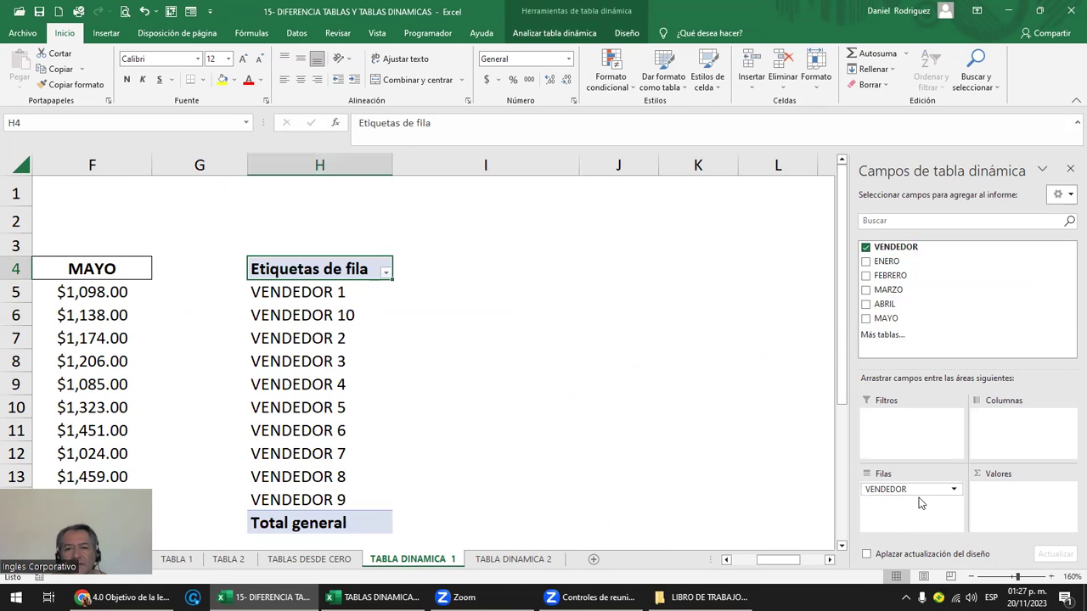
Sort the vendor rows Z-A from the Datos tab so VENDEDOR 9 comes first
click(338, 293)
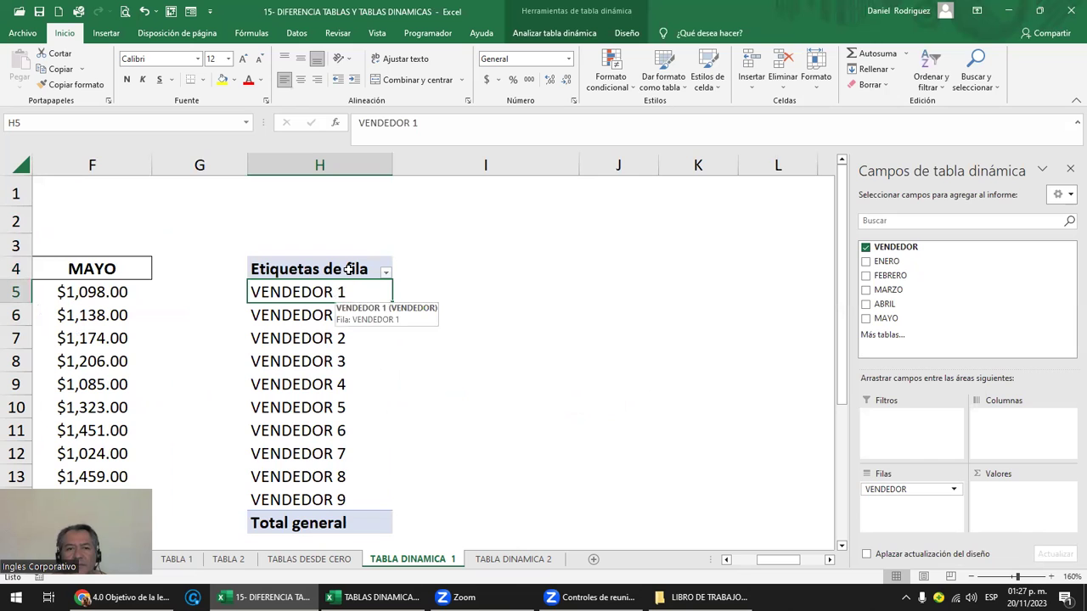
click(111, 35)
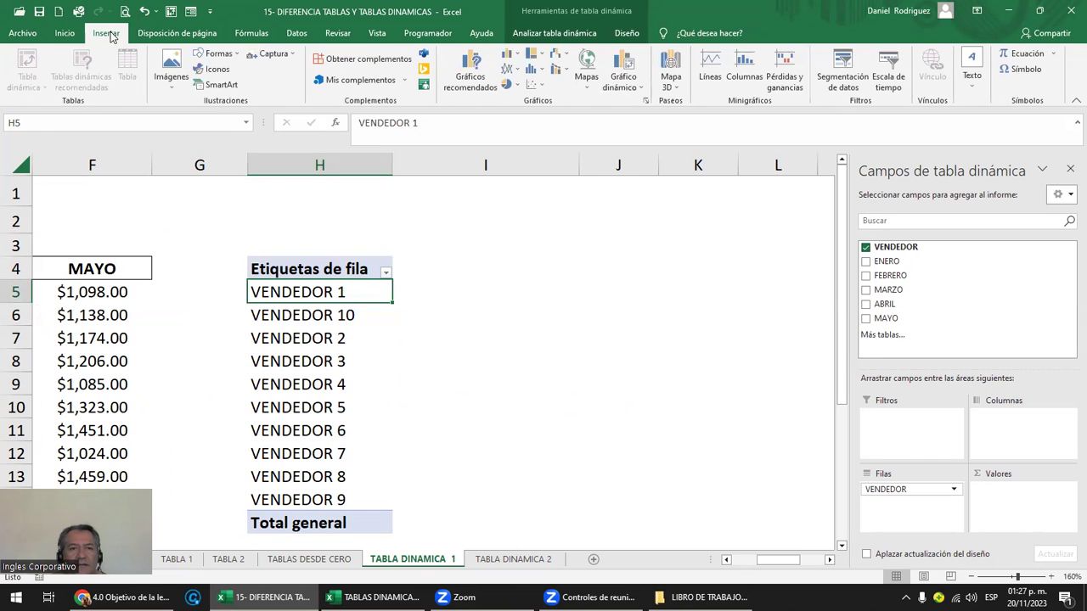
click(297, 32)
click(335, 64)
click(333, 78)
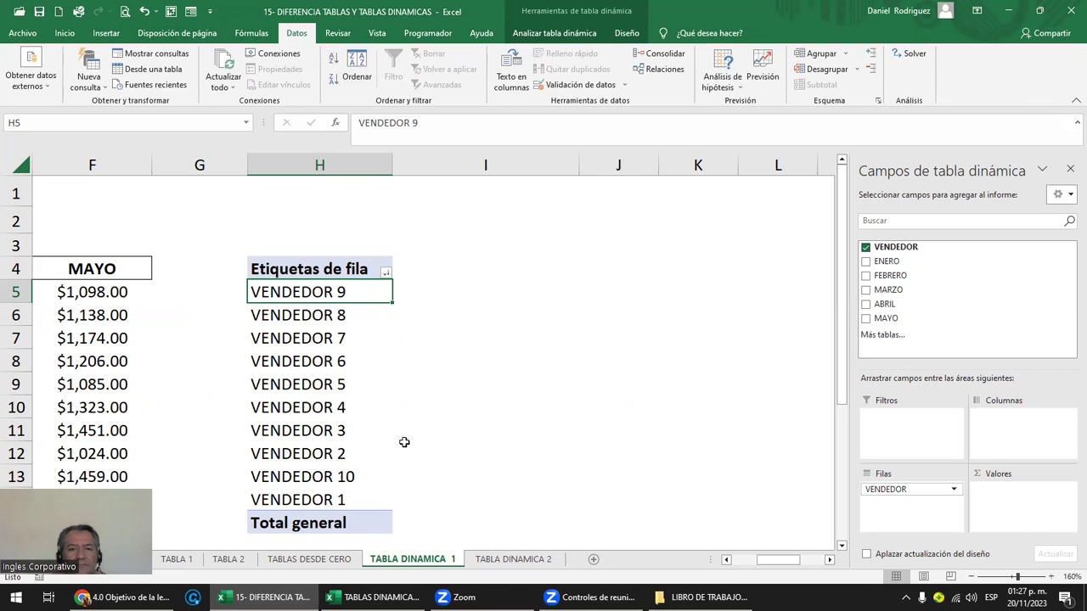
click(325, 469)
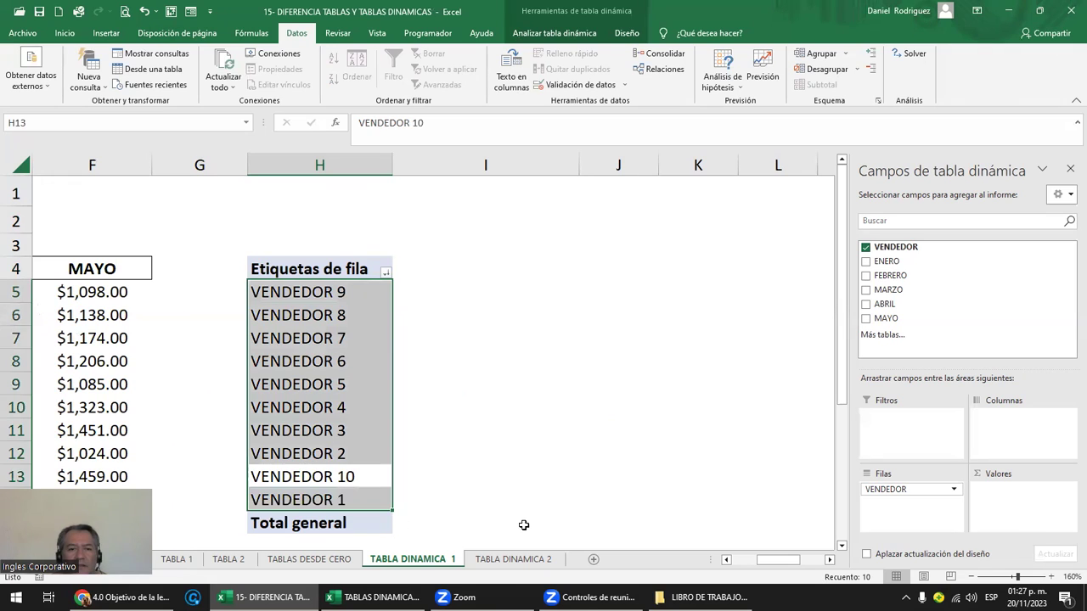
key(ctrl+Up)
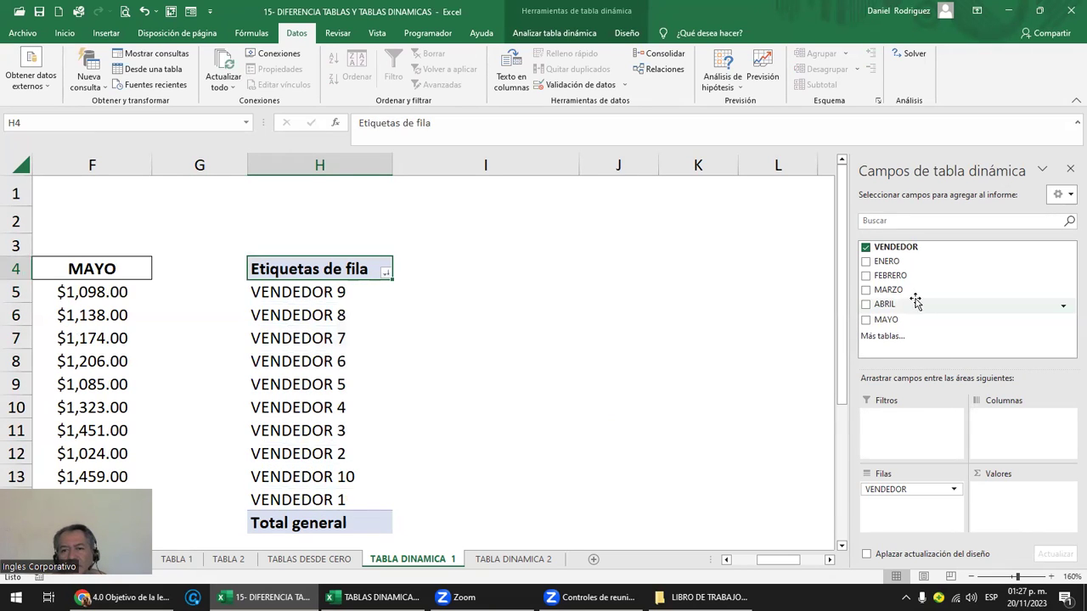
Add Suma de MAYO (12036) and Suma de ABRIL (12367) as value columns
drag(906, 321, 1030, 498)
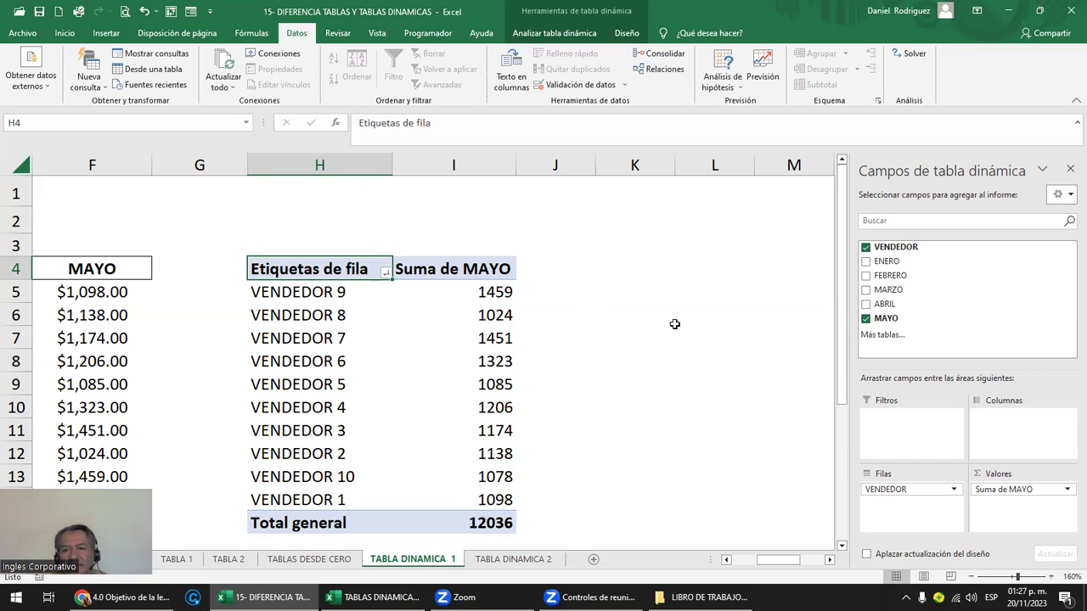
drag(879, 304, 1020, 508)
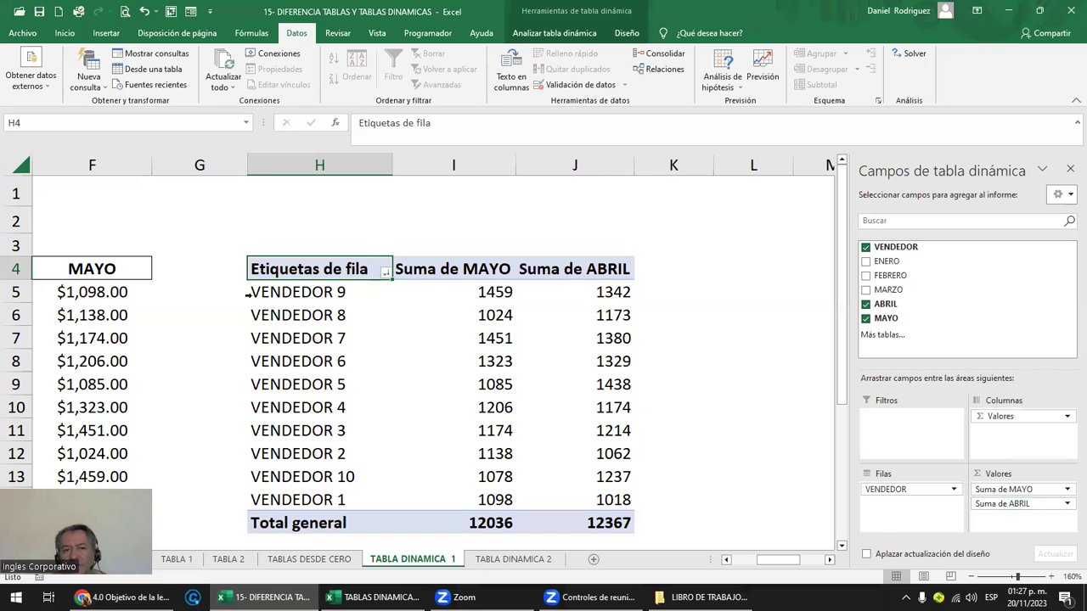
click(222, 259)
key(Left)
key(Left)
key(Left)
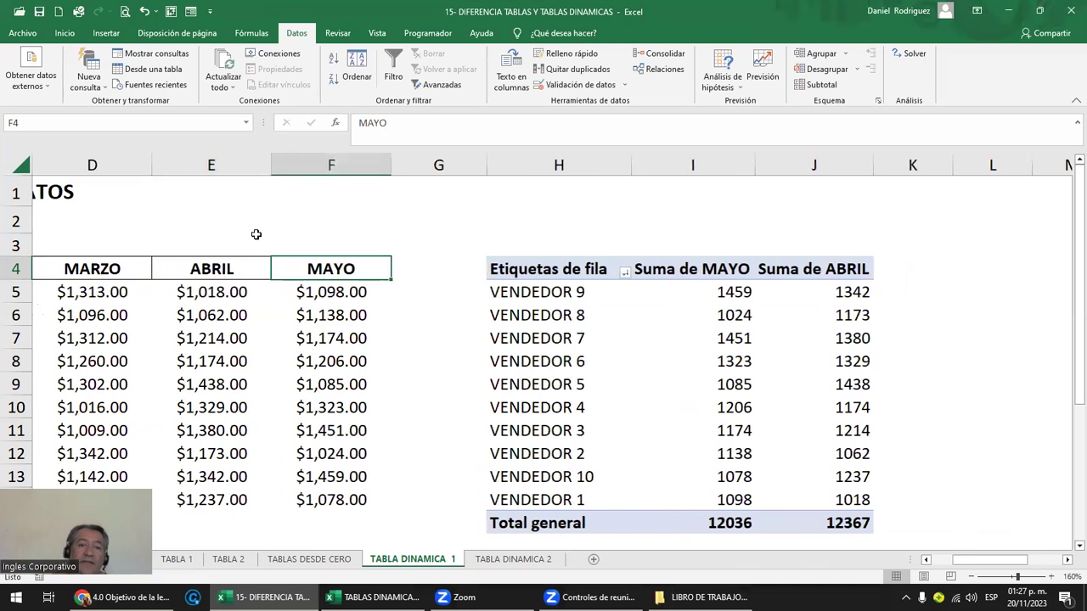
key(Left)
key(Left)
key(Left)
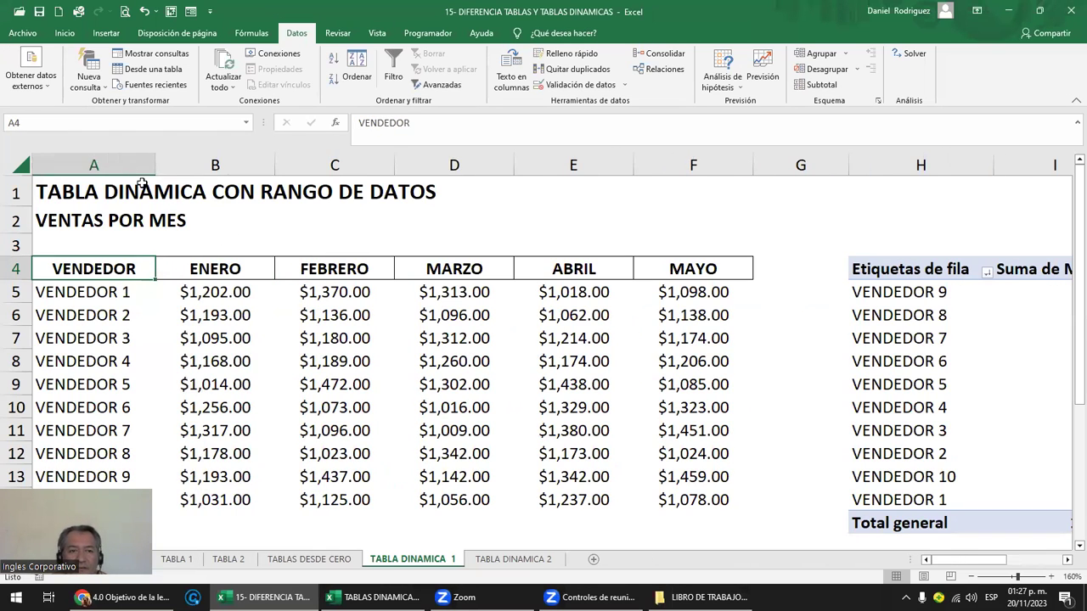
drag(120, 166, 671, 168)
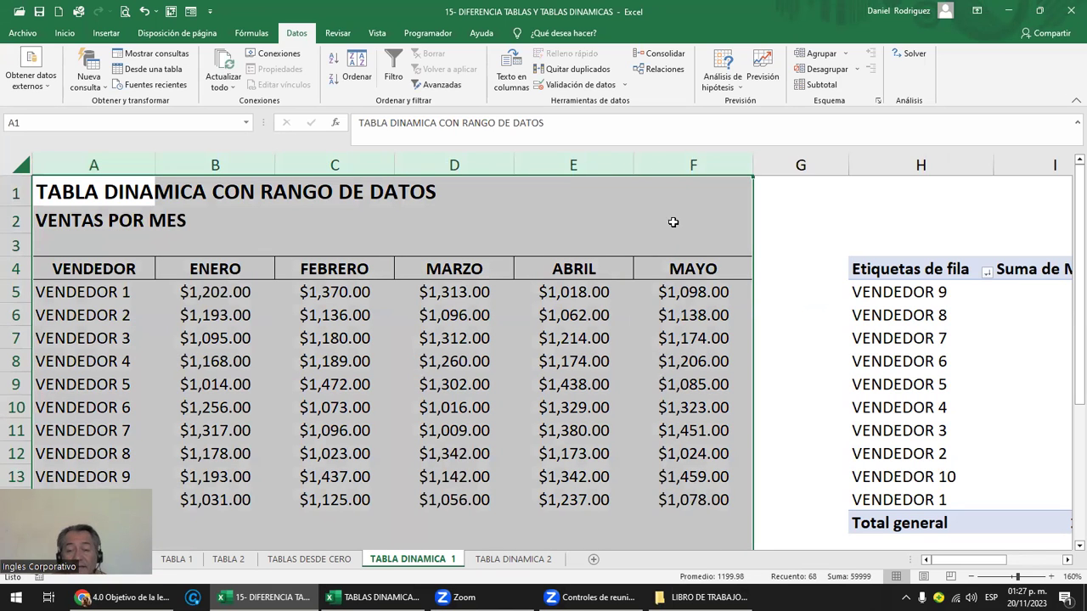
click(686, 268)
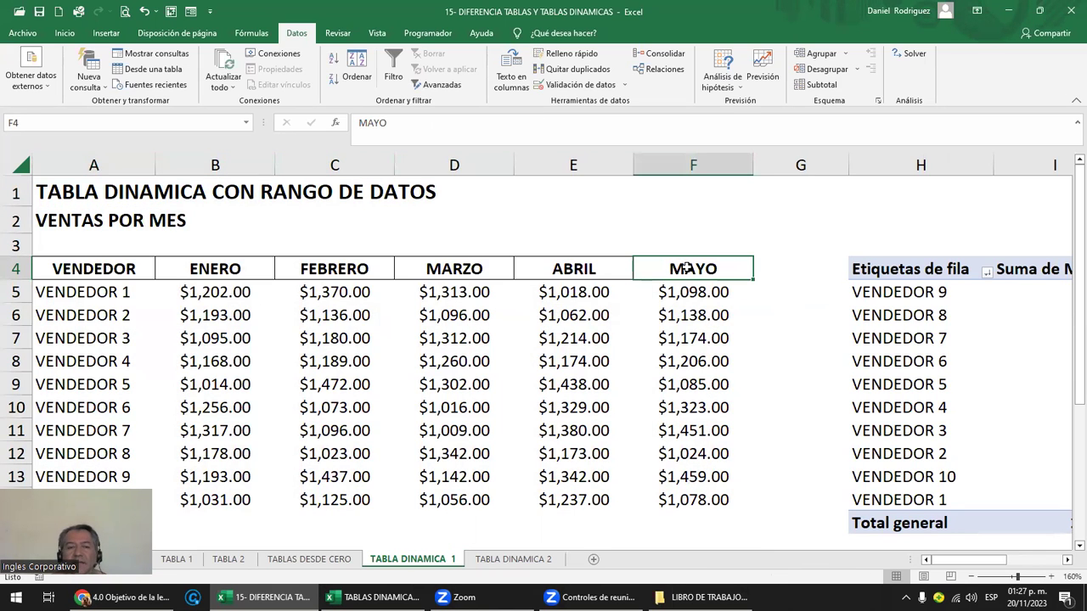
drag(89, 291, 664, 481)
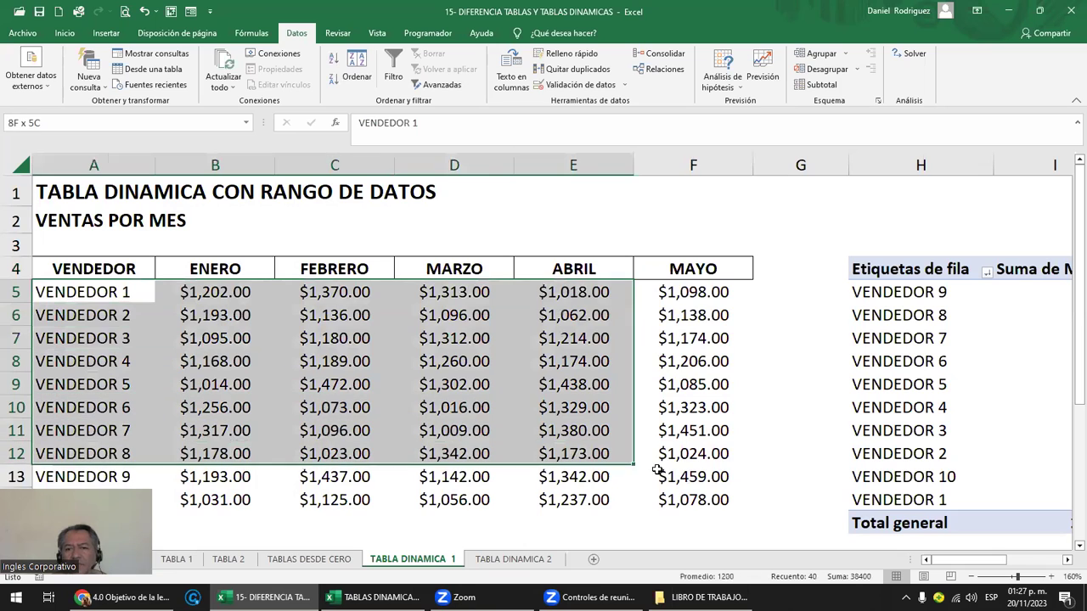
click(698, 505)
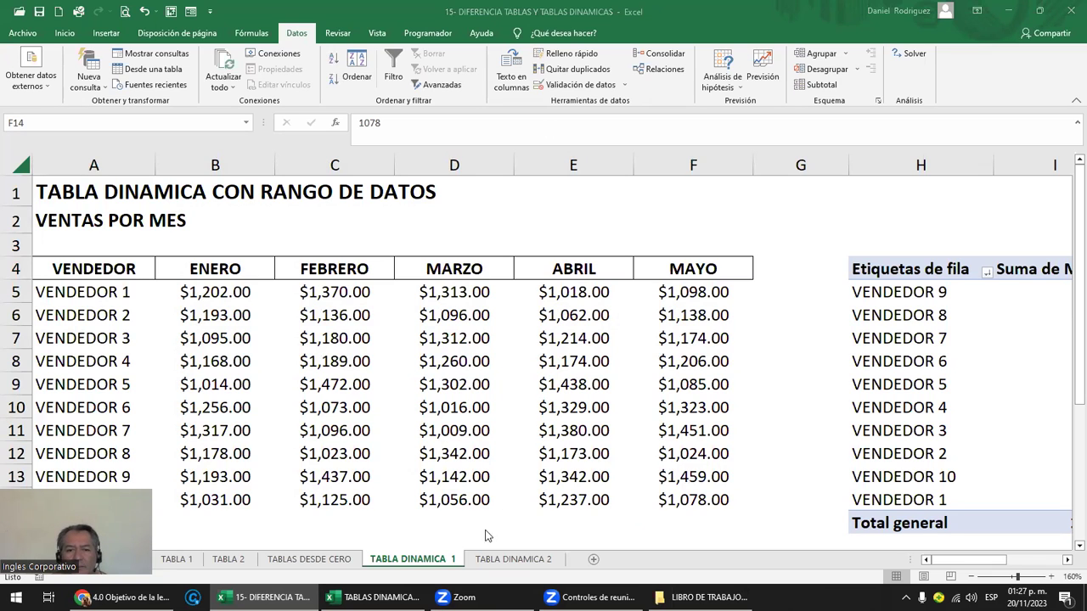
click(521, 560)
click(608, 300)
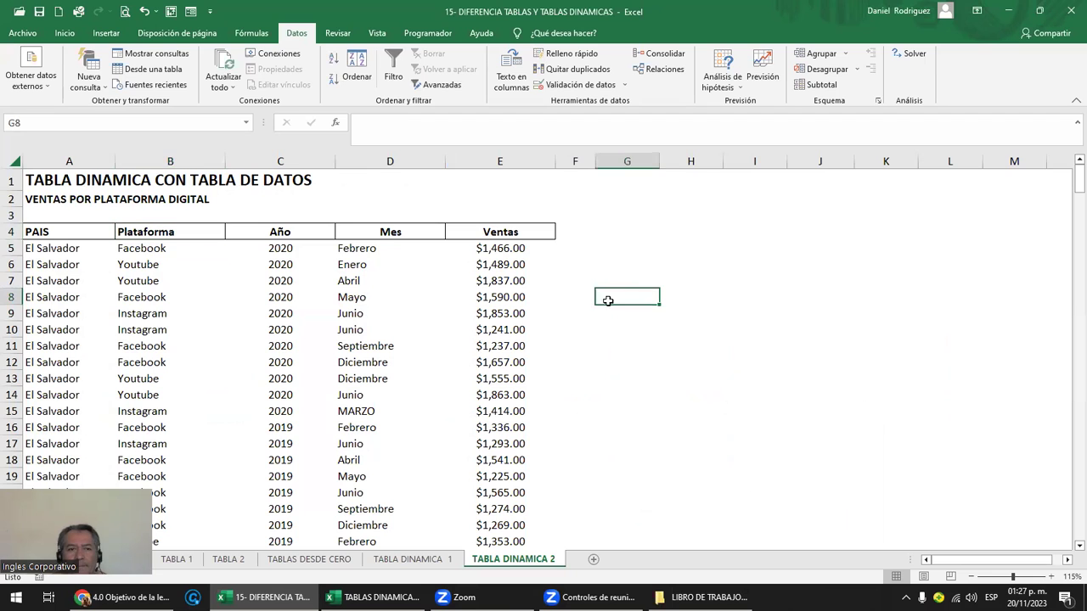
click(76, 233)
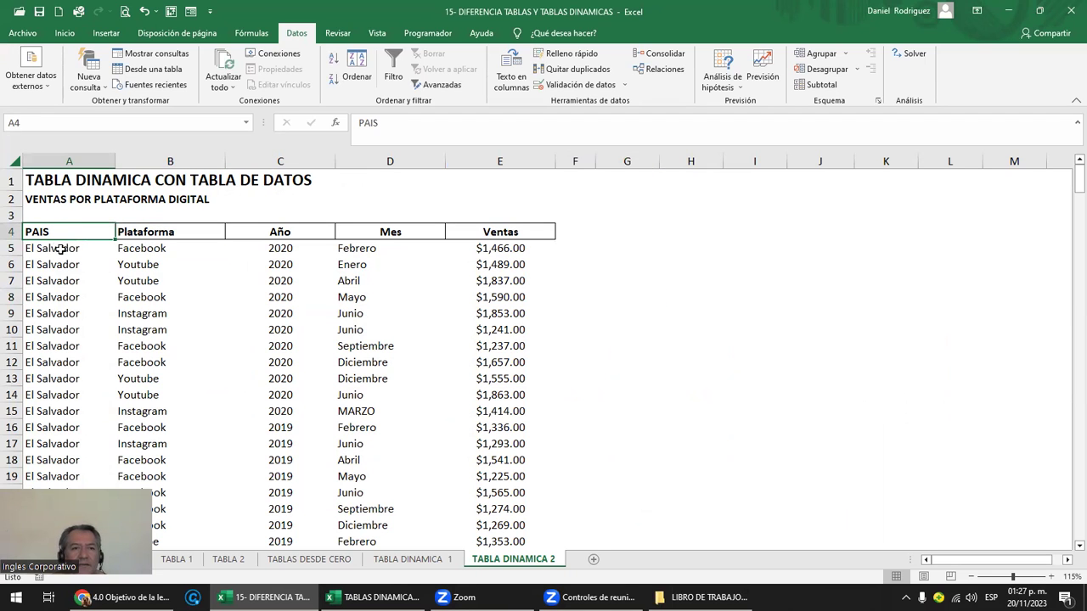
drag(61, 160, 498, 161)
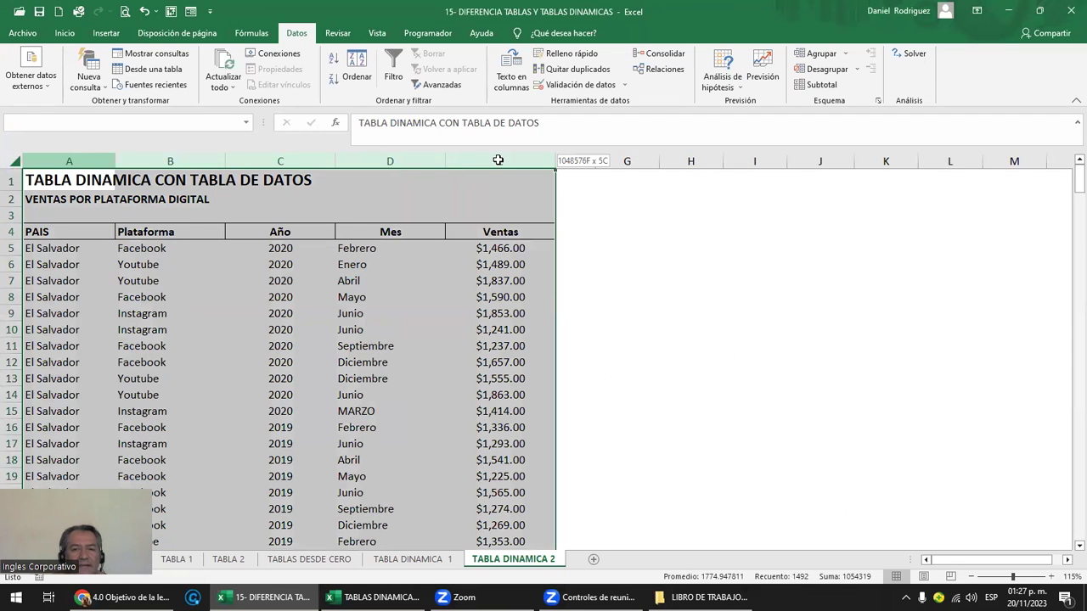
click(38, 233)
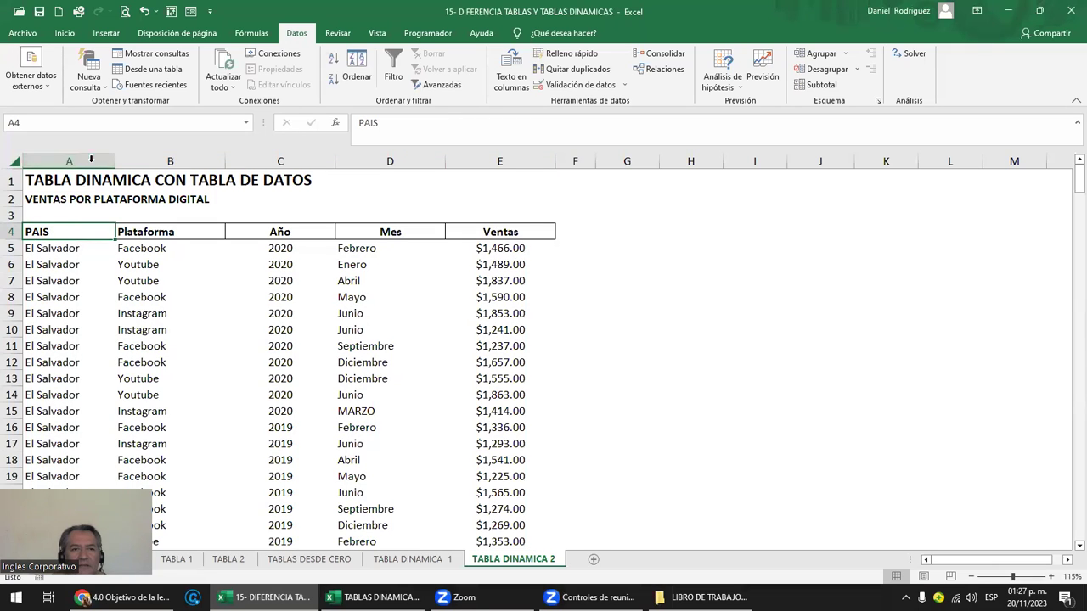
key(shift+Right)
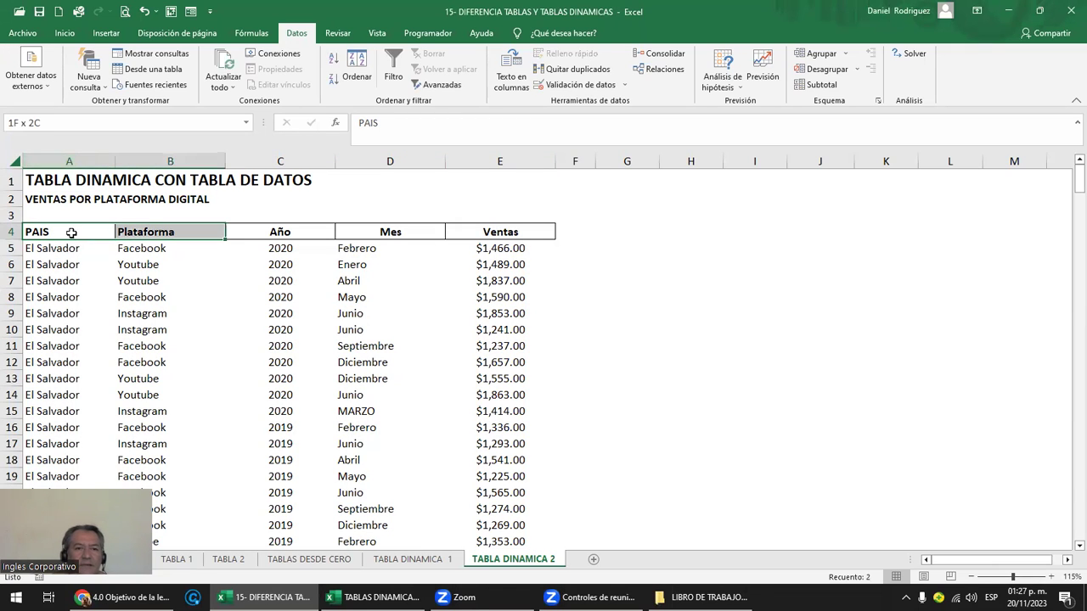
key(shift+Right)
key(shift+Right)
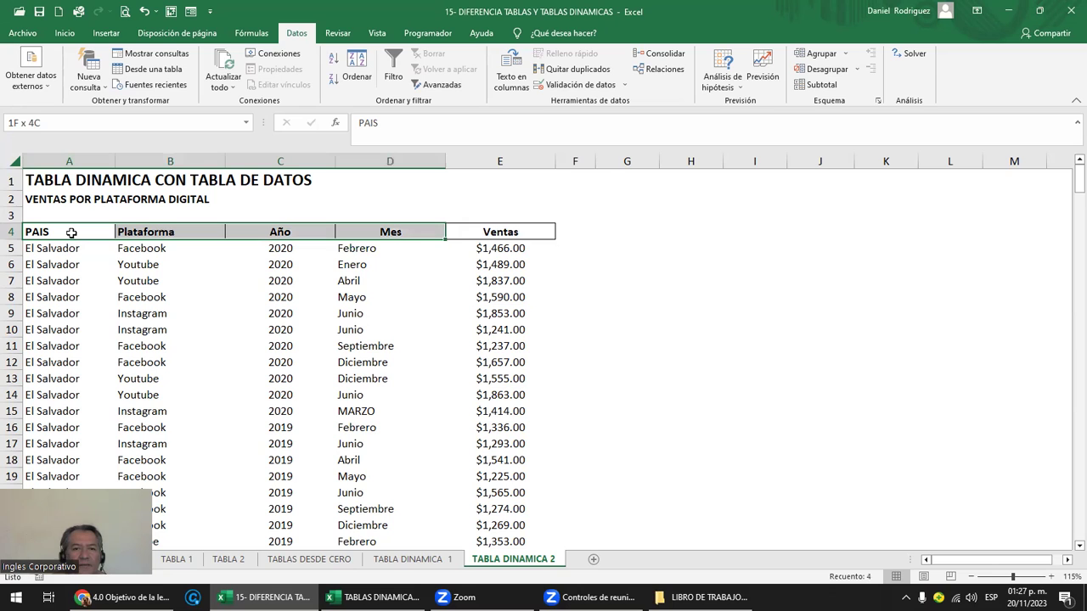
key(shift+Right)
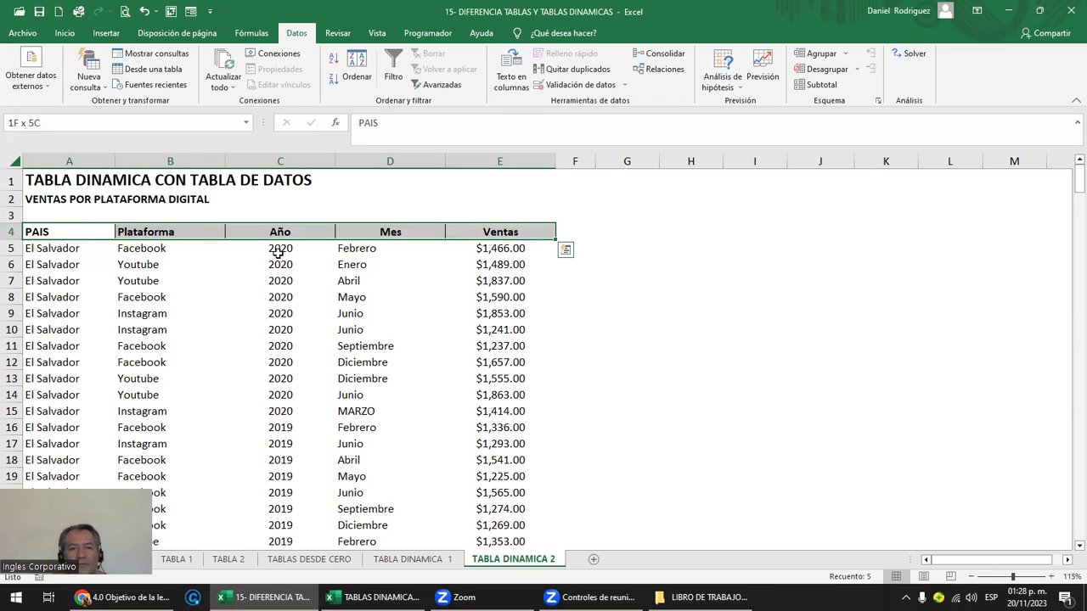
click(279, 252)
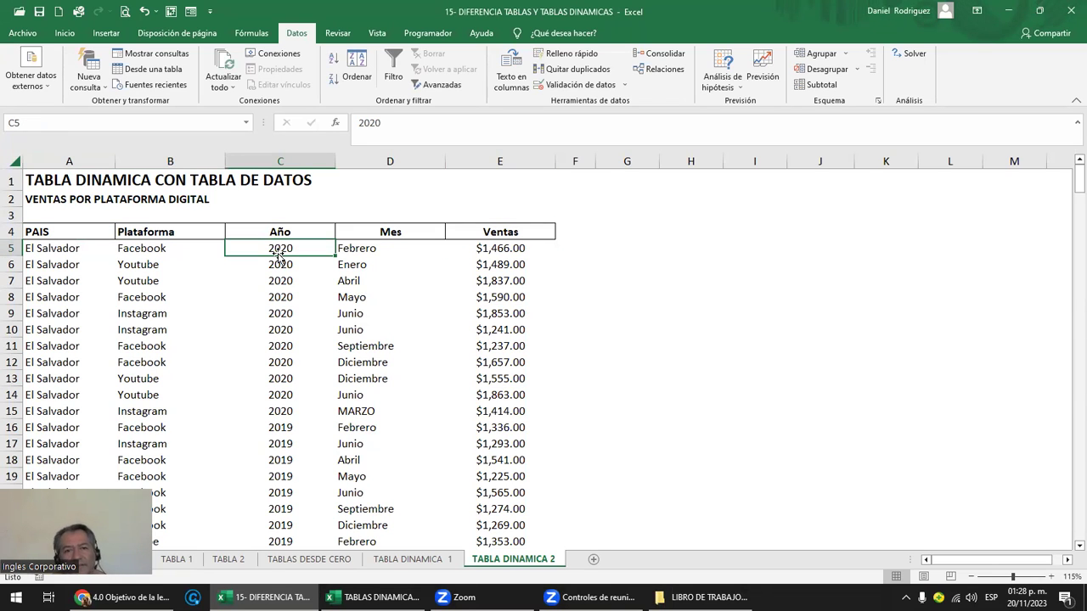
click(395, 255)
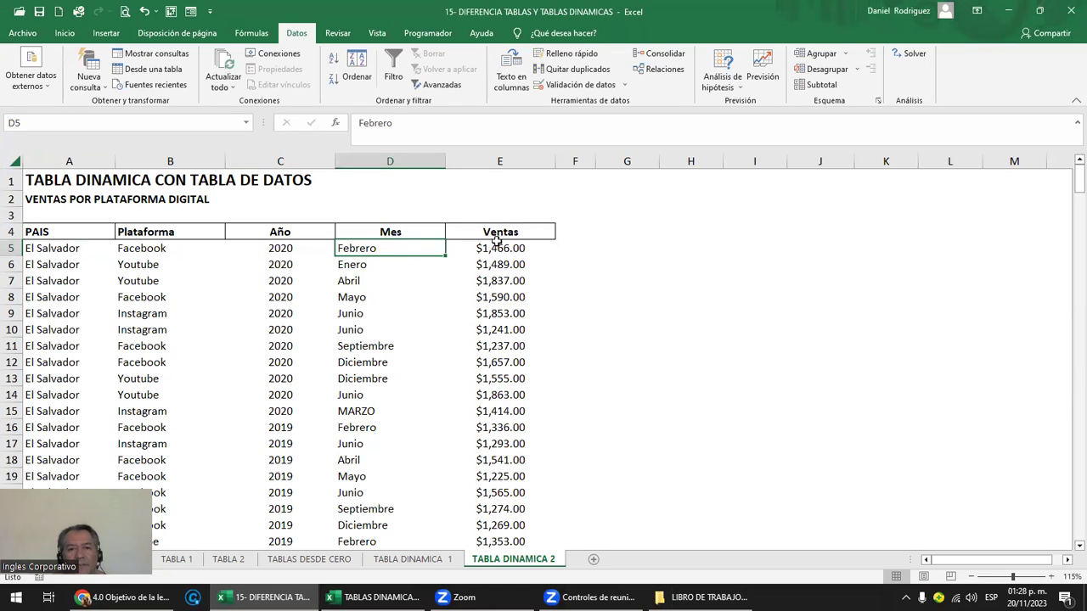
click(527, 260)
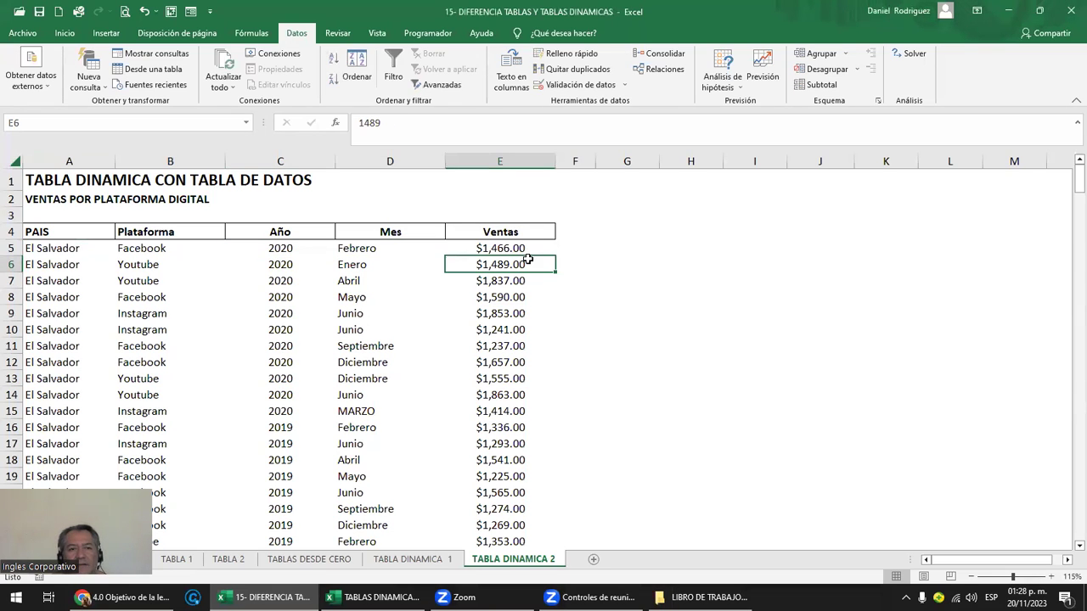
click(69, 234)
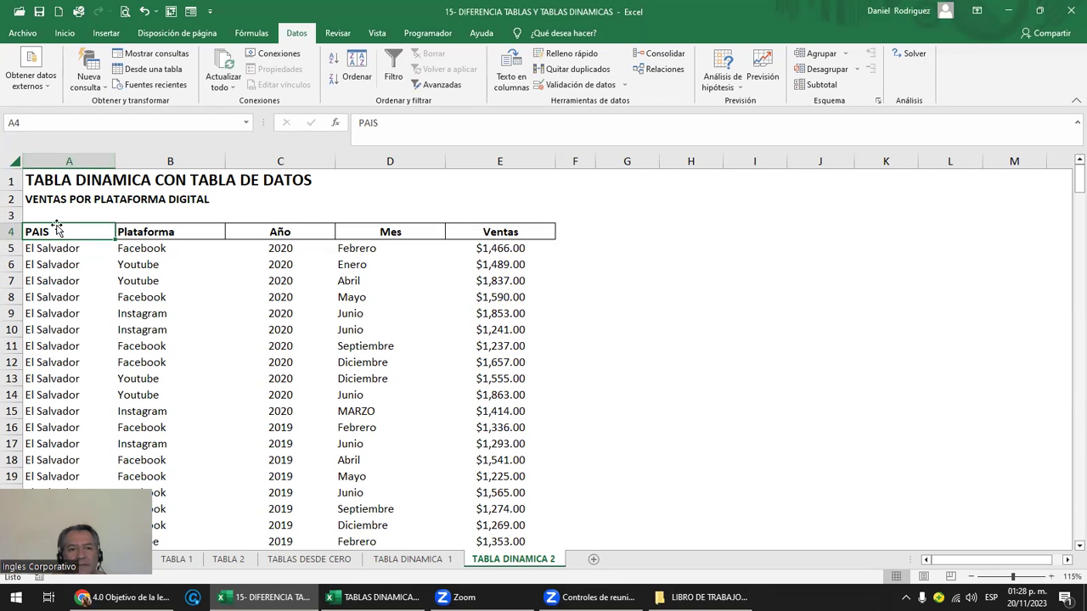
scroll(338, 314, down, 4)
scroll(338, 313, down, 3)
scroll(338, 313, up, 2)
scroll(338, 313, up, 5)
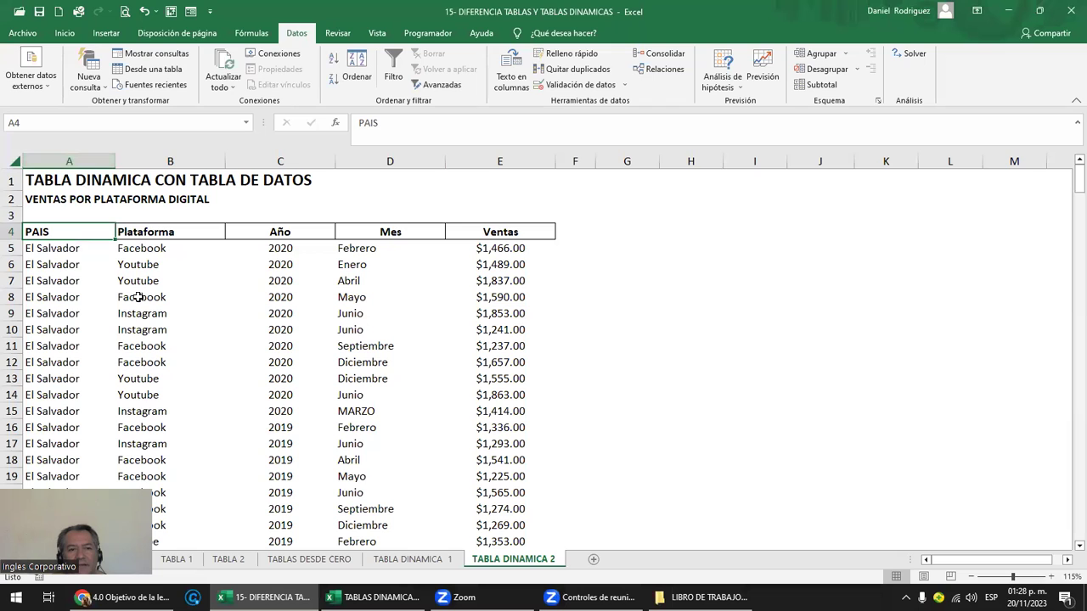
click(11, 215)
ctrl+click(587, 165)
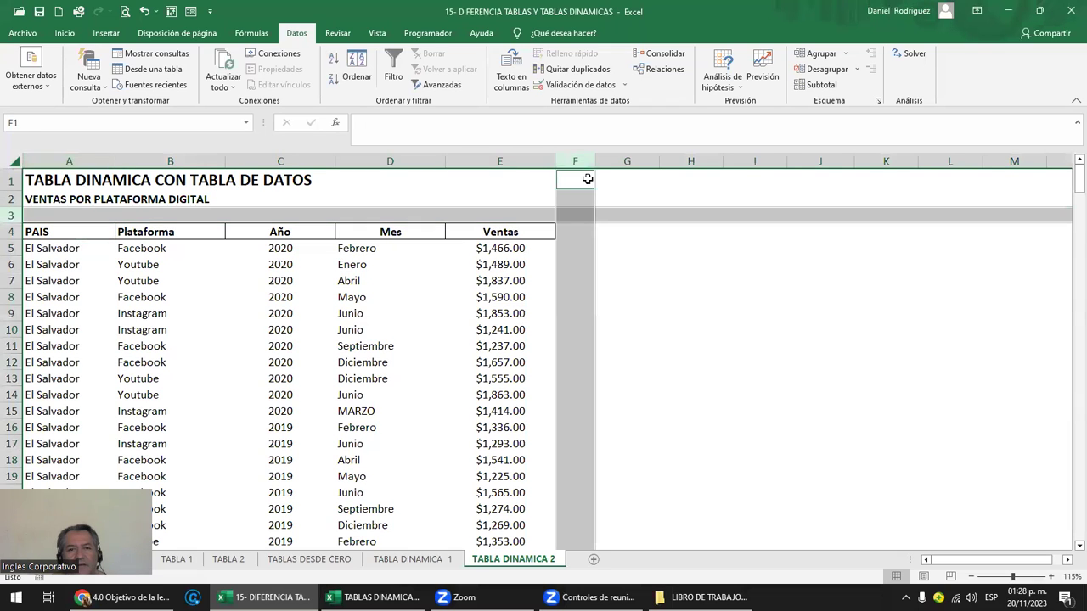
click(442, 231)
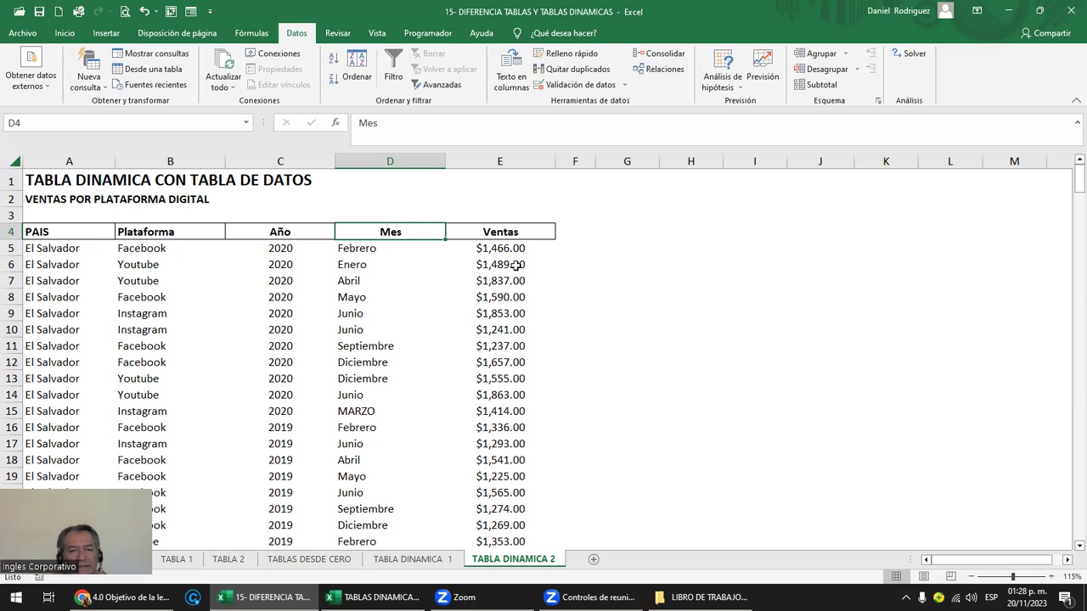
click(514, 330)
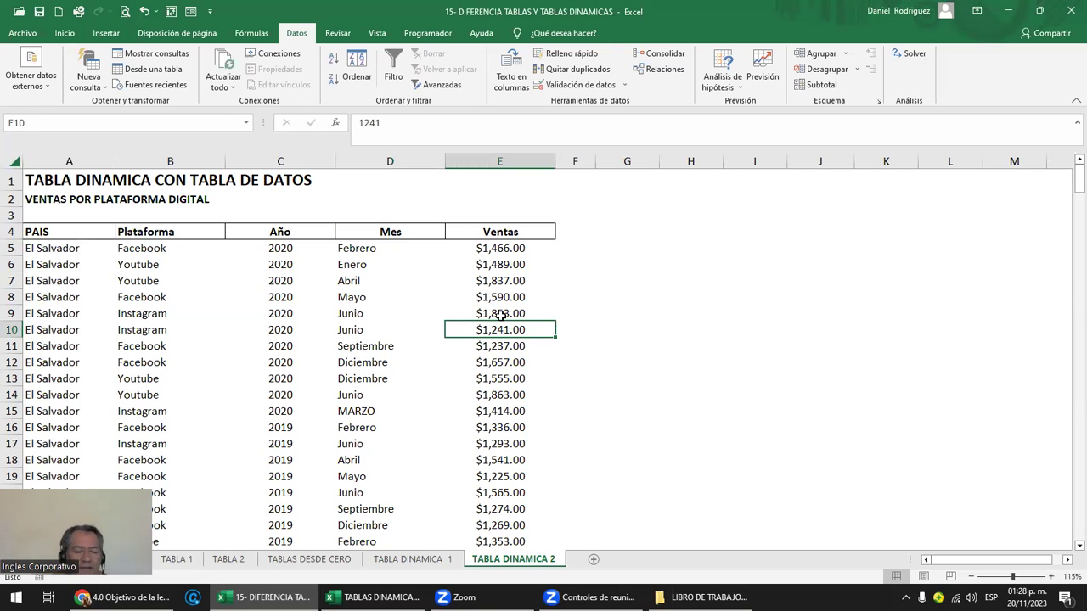
Open the Recommended PivotTables dialog and move it aside to reveal the Mes and Ventas columns
click(106, 33)
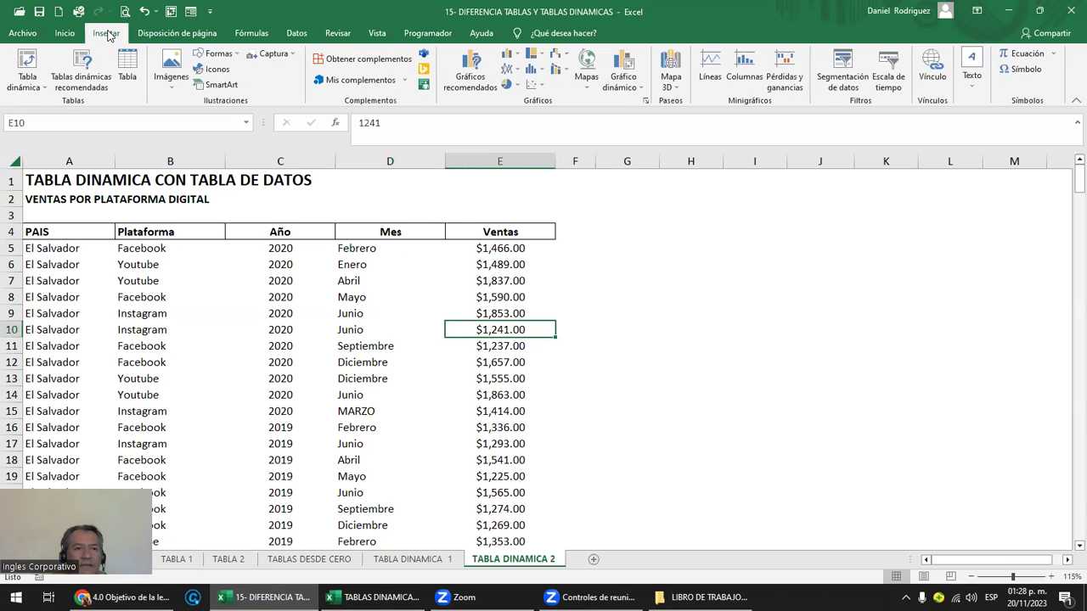
click(30, 81)
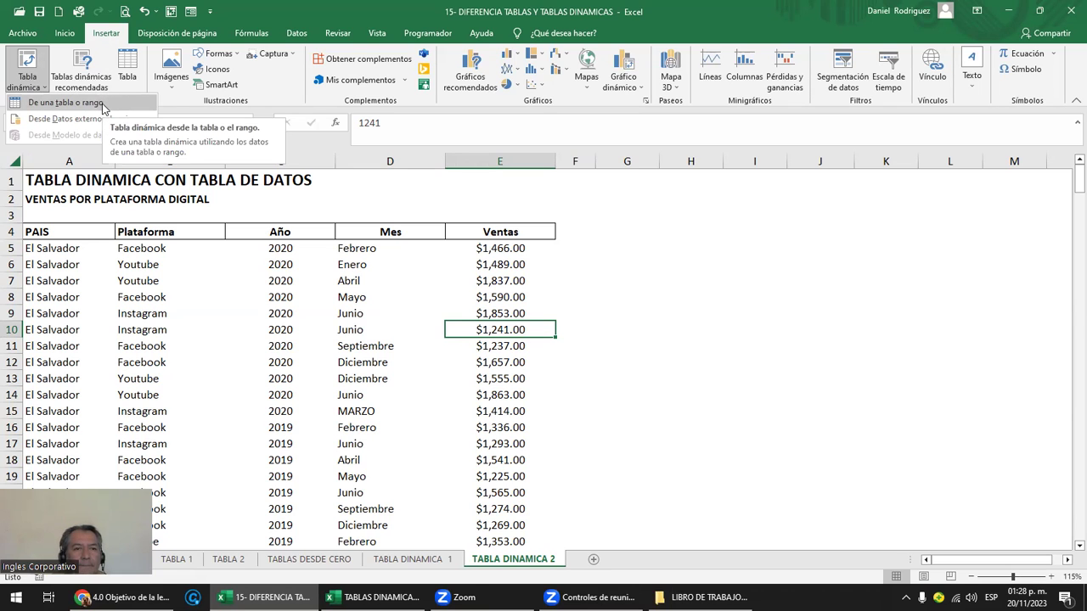
click(378, 189)
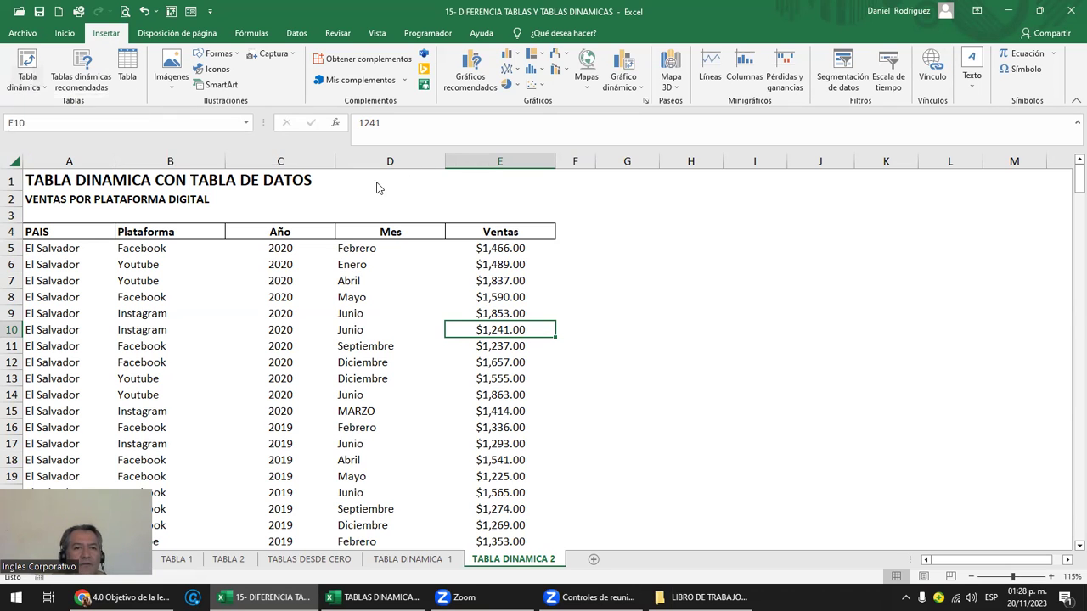
click(81, 78)
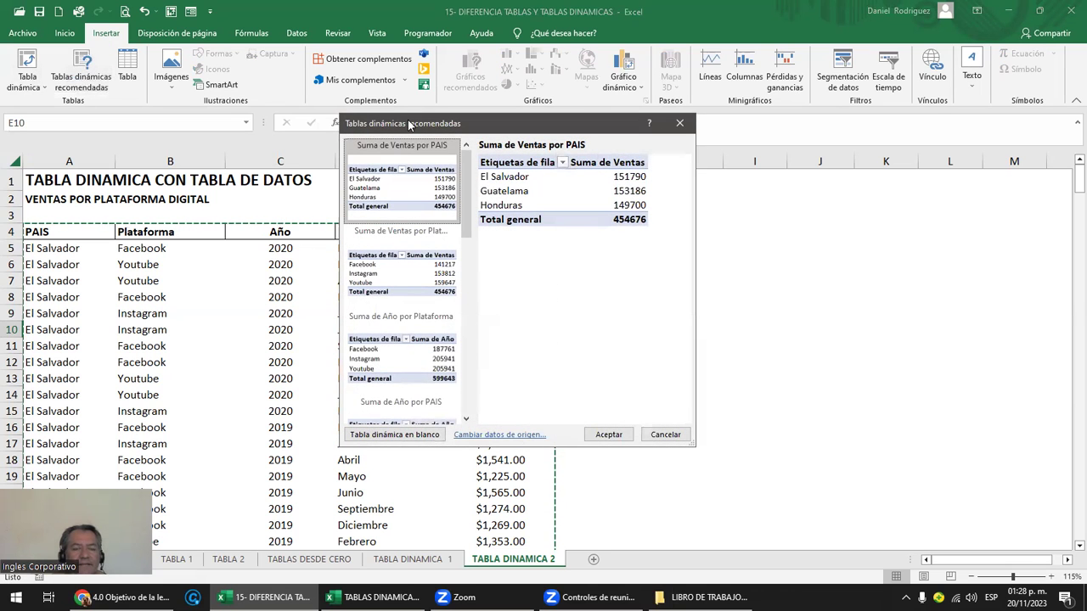
drag(649, 127, 891, 131)
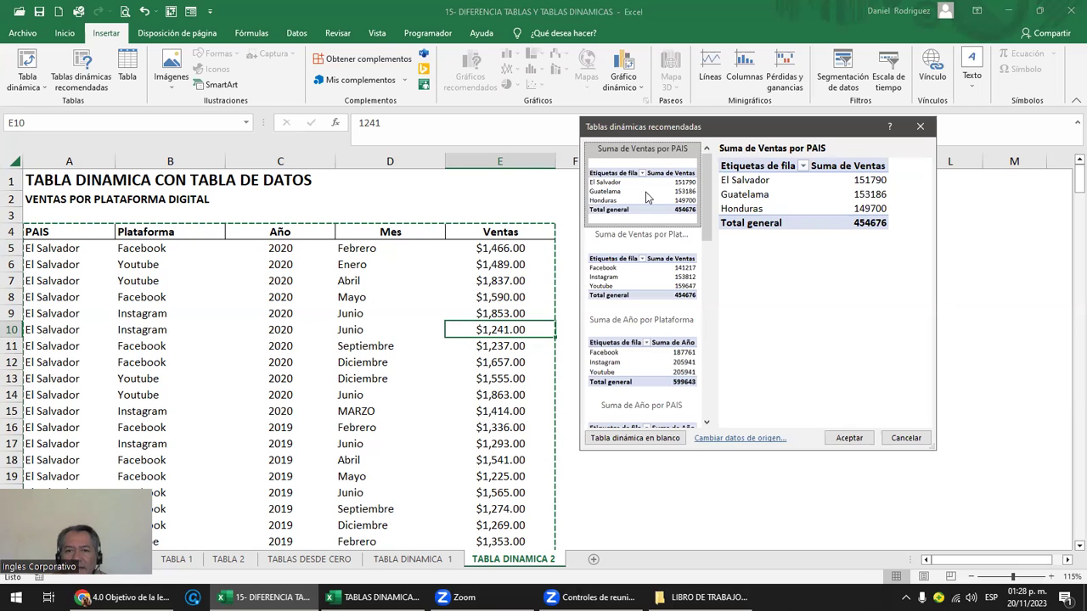
Preview the Ventas by Plataforma, Año by Plataforma and Ventas by PAIS suggestions
scroll(701, 177, down, 1)
scroll(700, 165, up, 1)
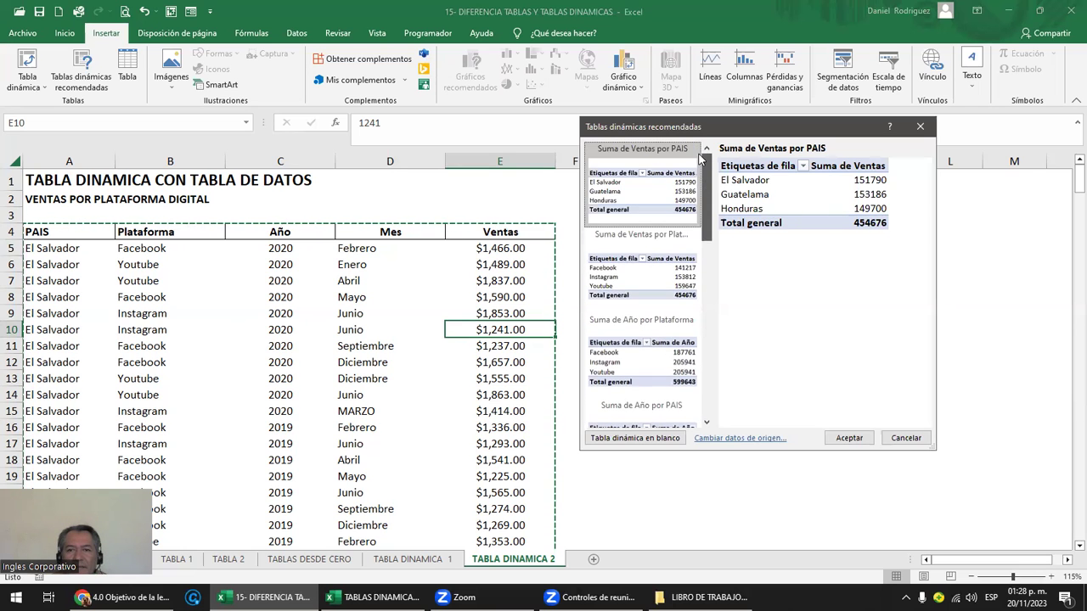
click(650, 277)
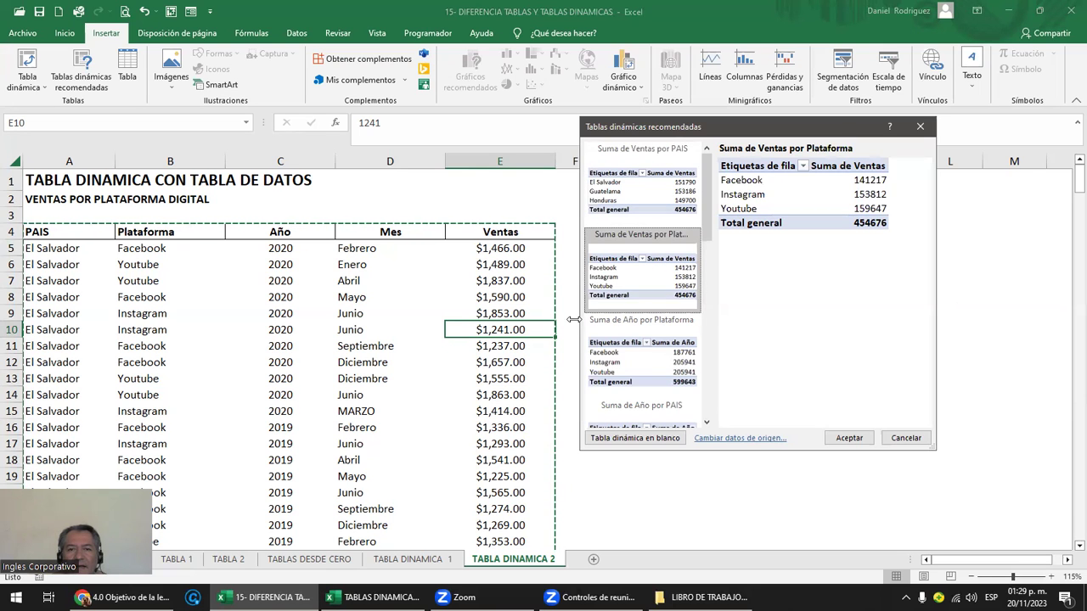
click(645, 349)
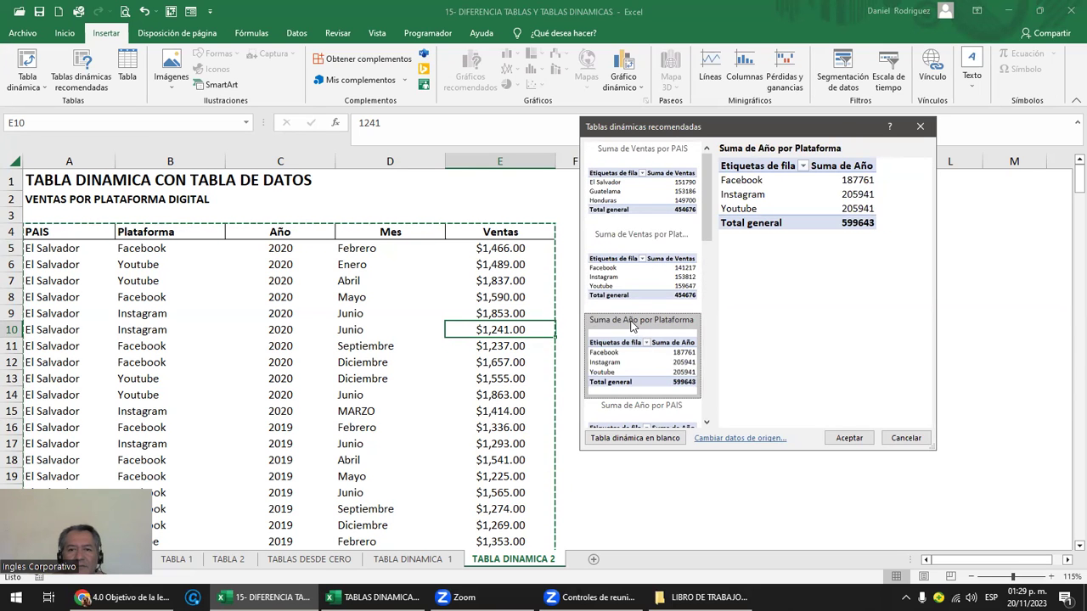
click(632, 267)
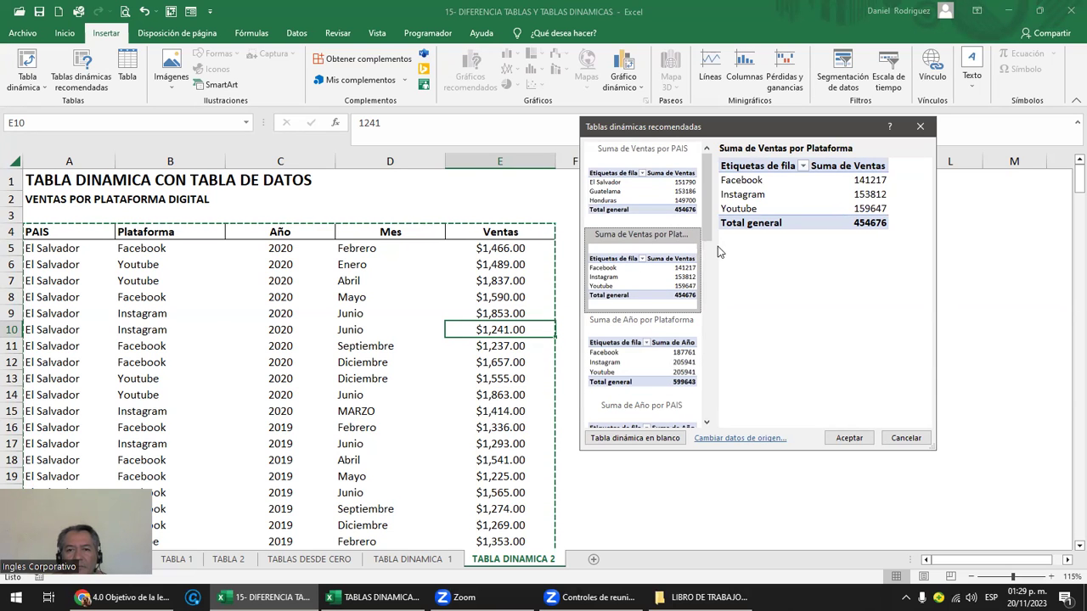
click(654, 200)
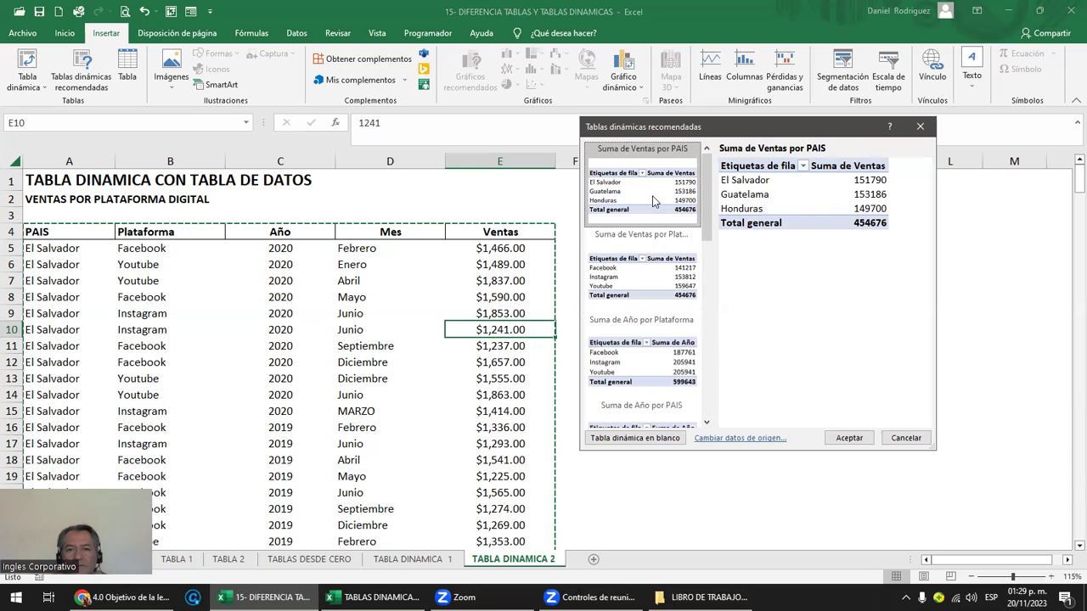
drag(706, 216, 717, 417)
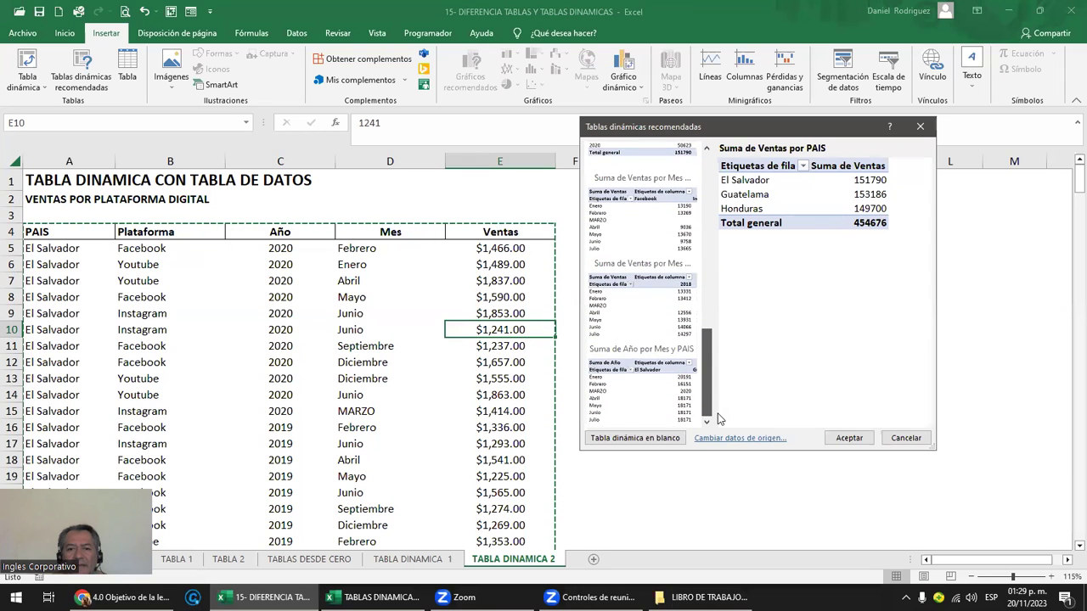
drag(737, 376, 700, 240)
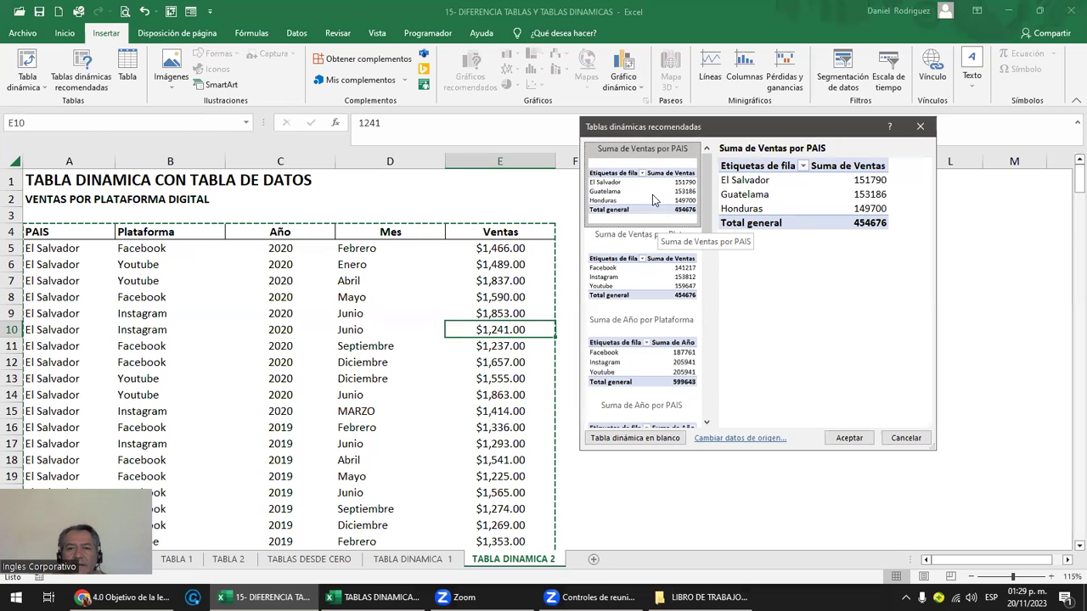
Pick the Suma de Ventas por PAIS suggestion and create it on new sheet Hoja2
click(645, 262)
click(650, 371)
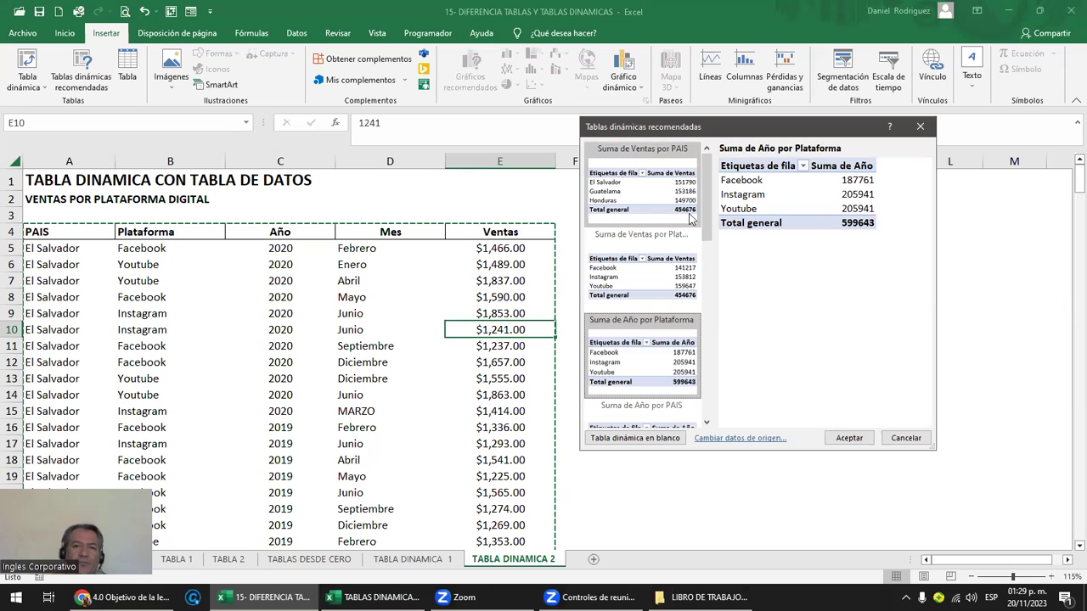
click(650, 204)
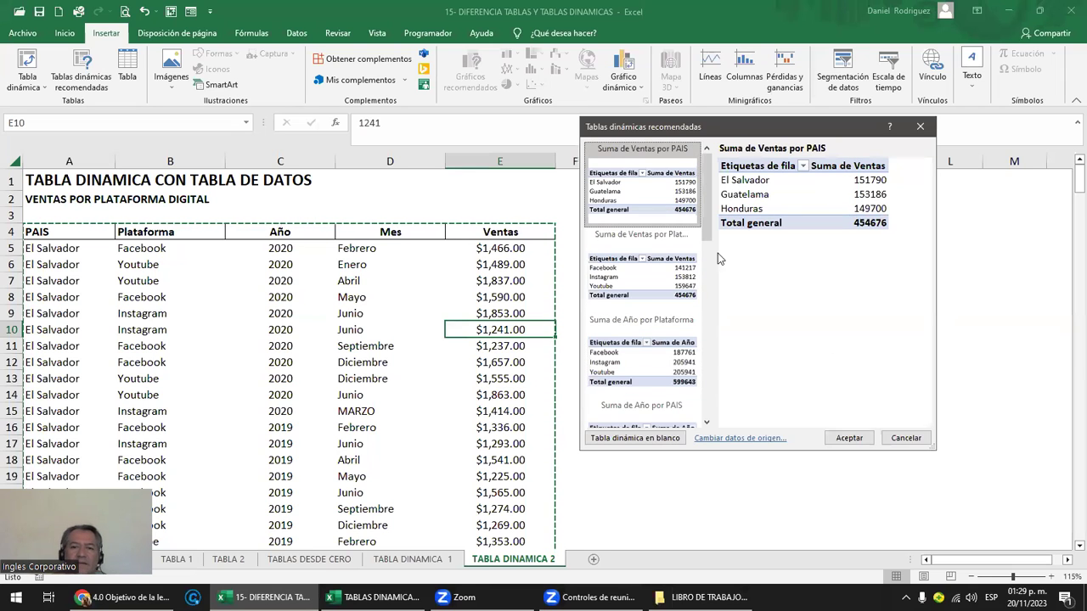
click(849, 438)
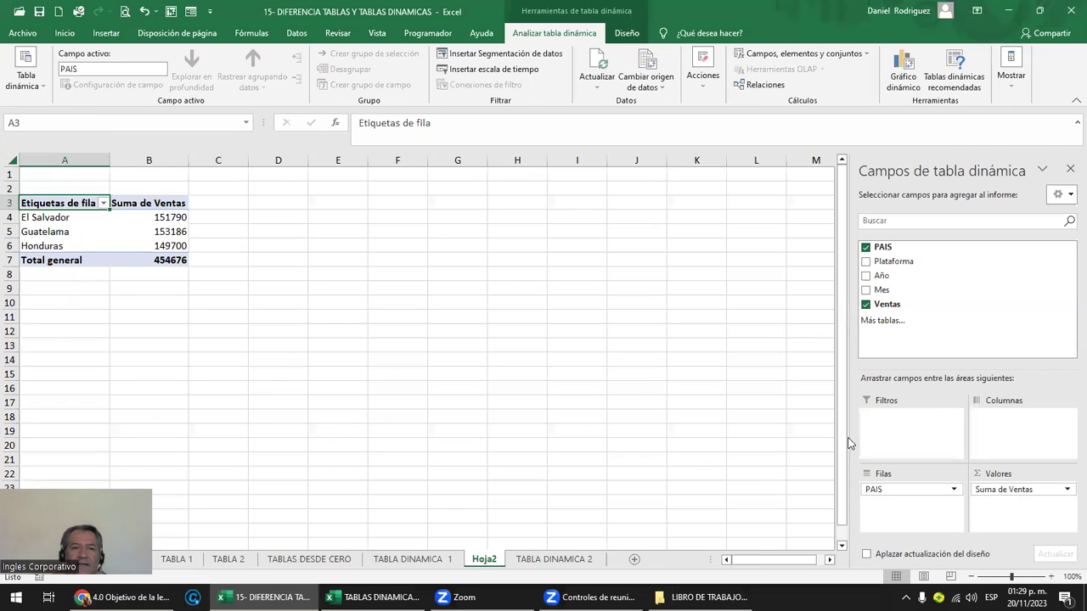
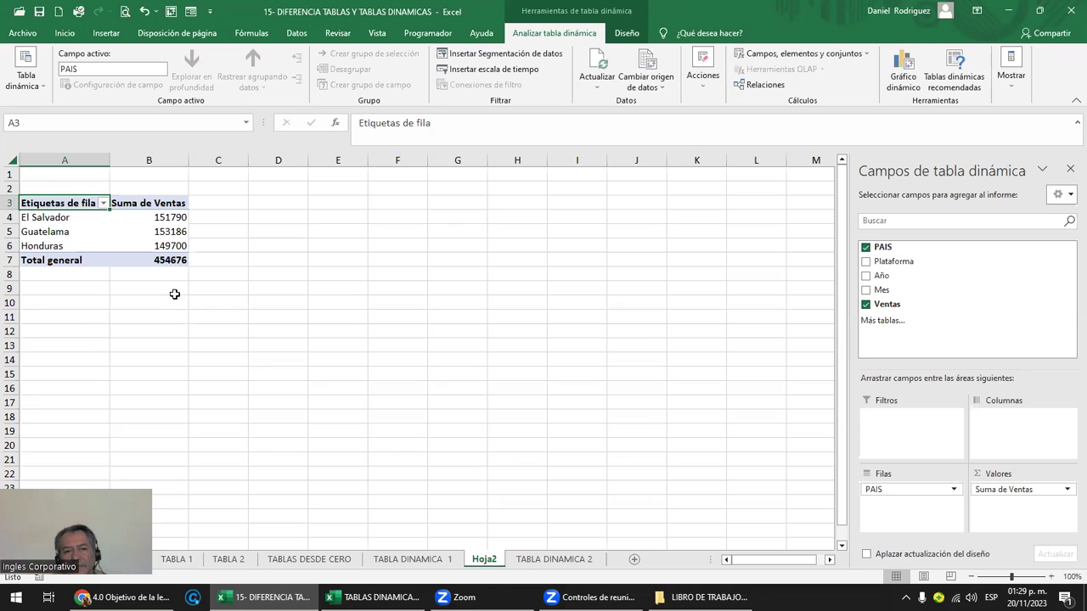
Delete the Hoja2 sales-by-country sheet, returning to the TABLA DINAMICA 2 data with E4 selected
click(503, 433)
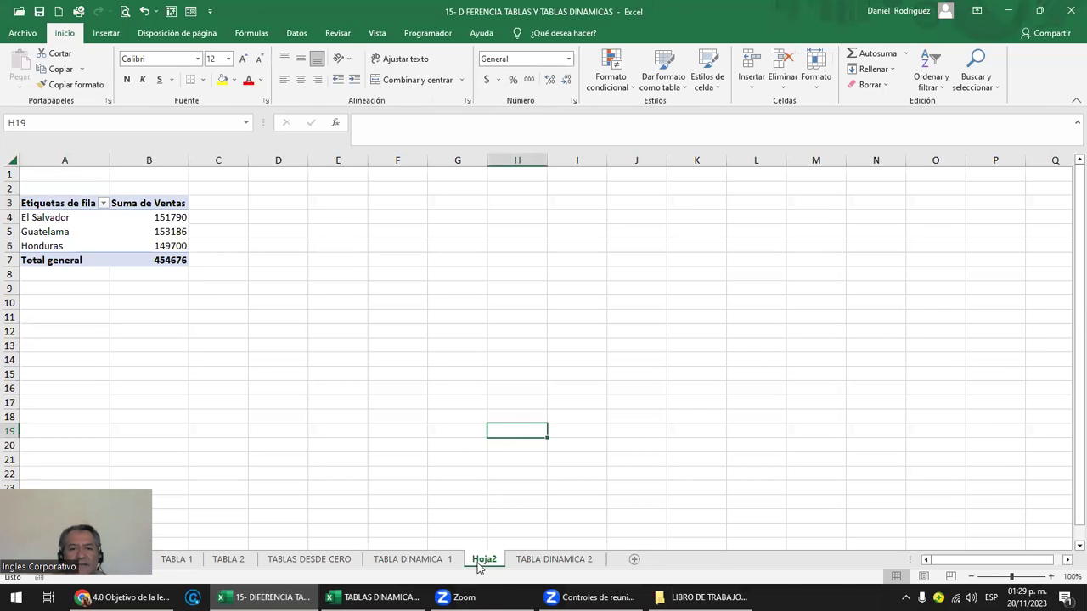
right_click(478, 567)
click(582, 418)
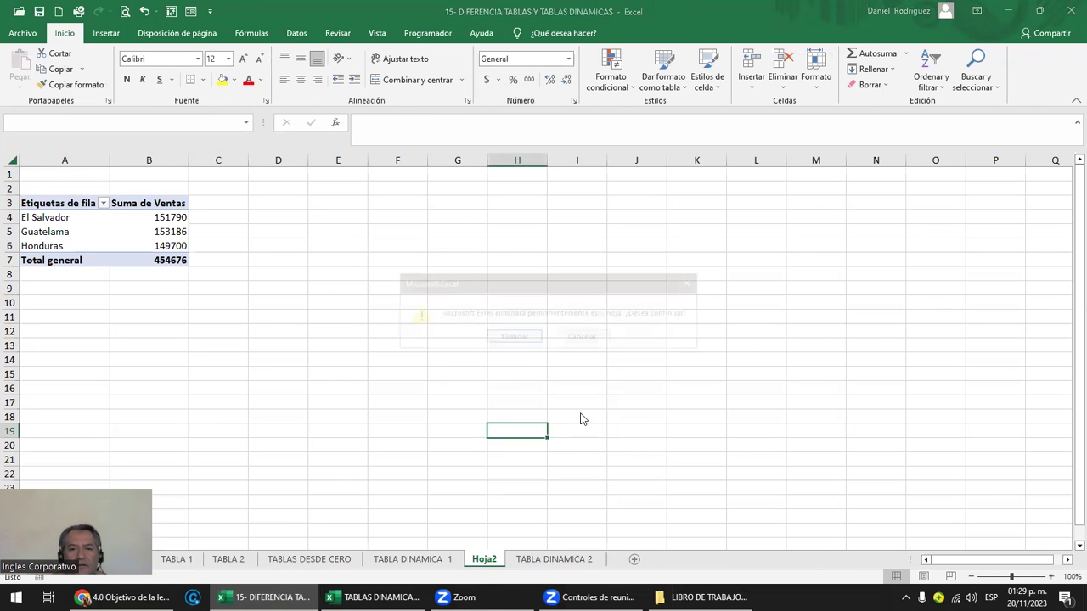
click(512, 336)
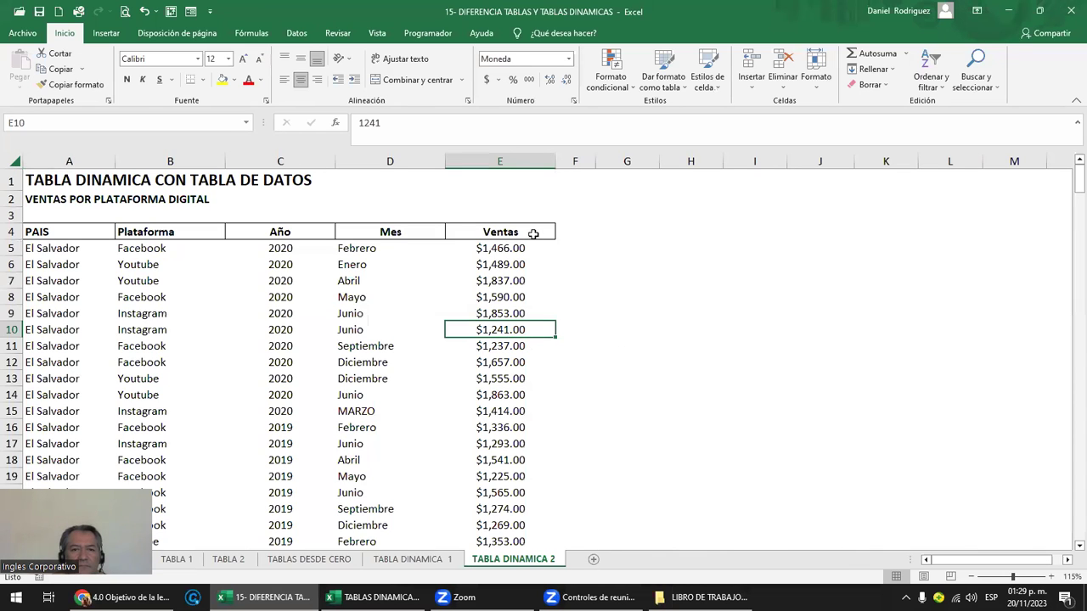
click(533, 234)
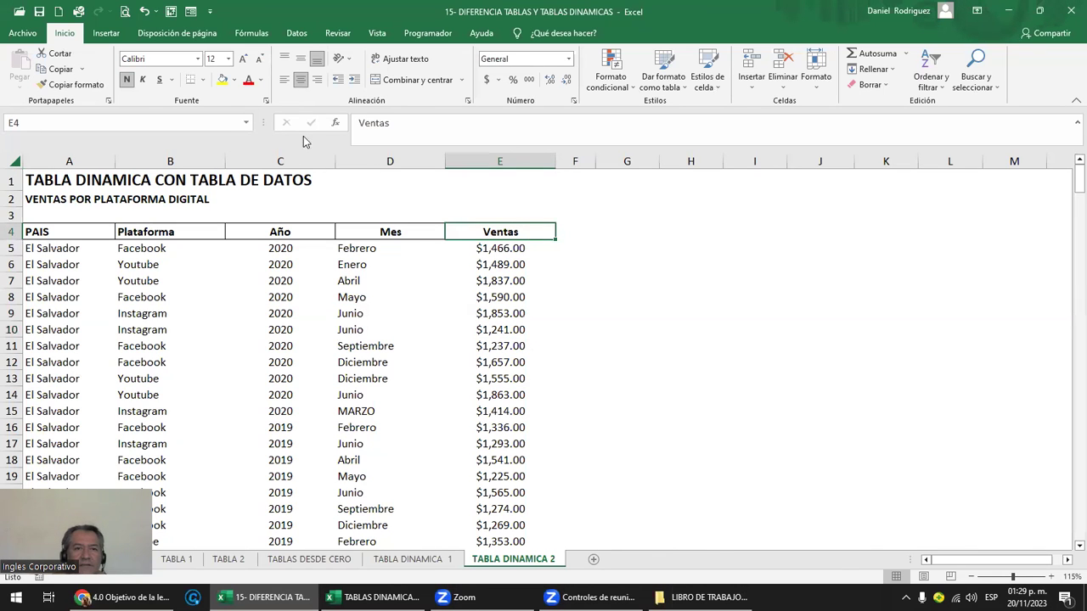
Review the recommended pivot tables without inserting one, then show the Tabla dinámica source choices from E5
click(106, 33)
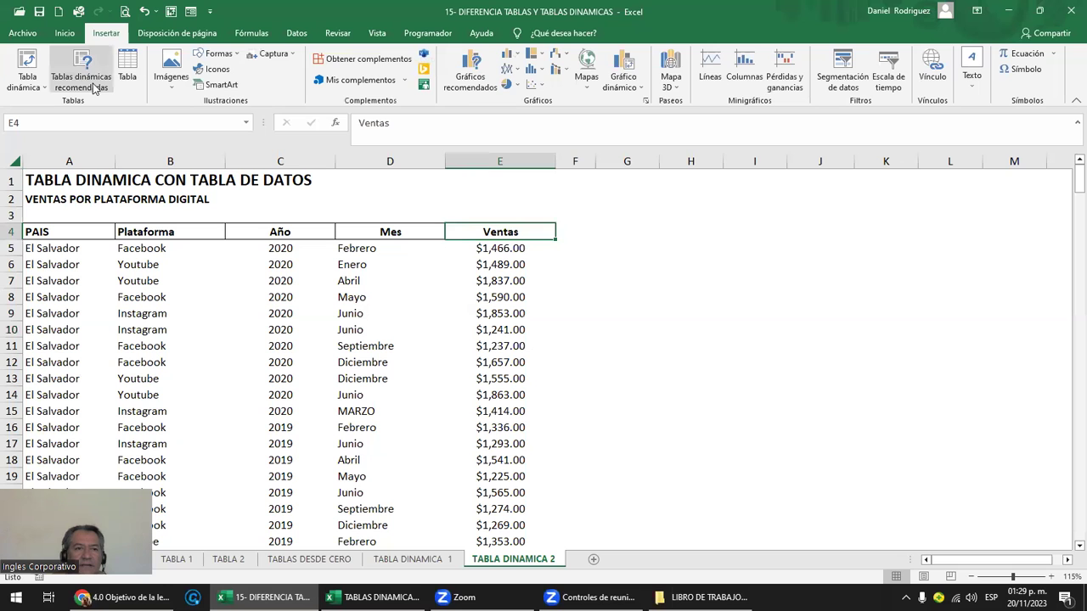
click(89, 84)
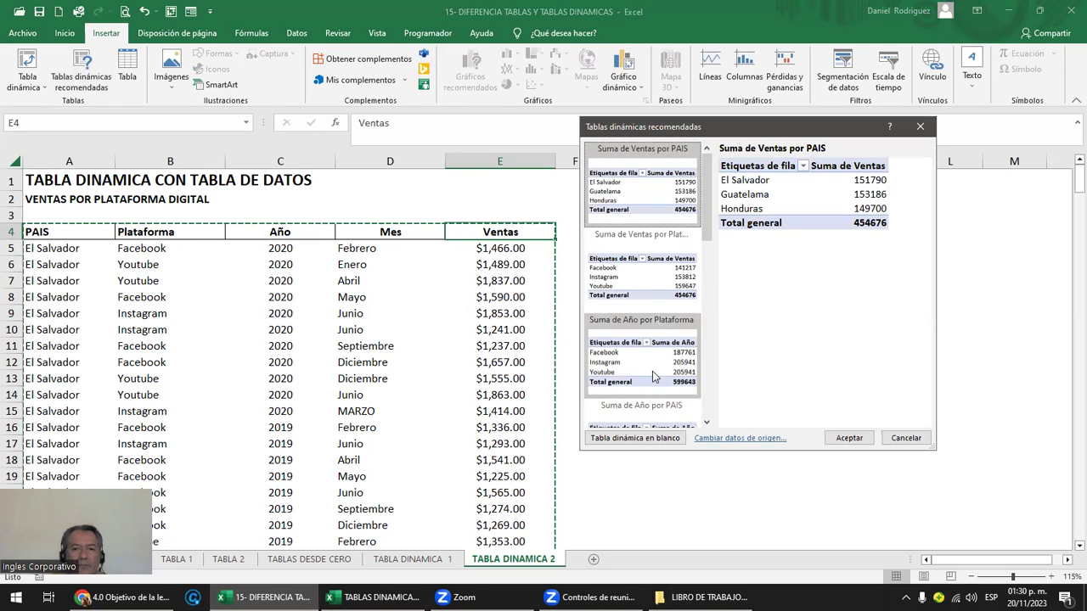
click(906, 439)
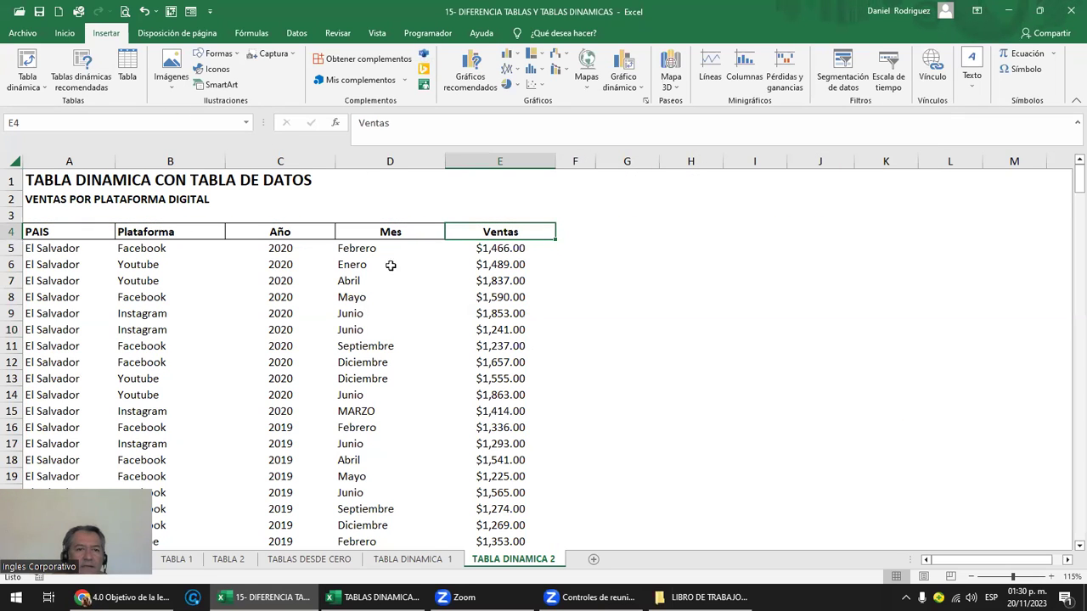
click(500, 250)
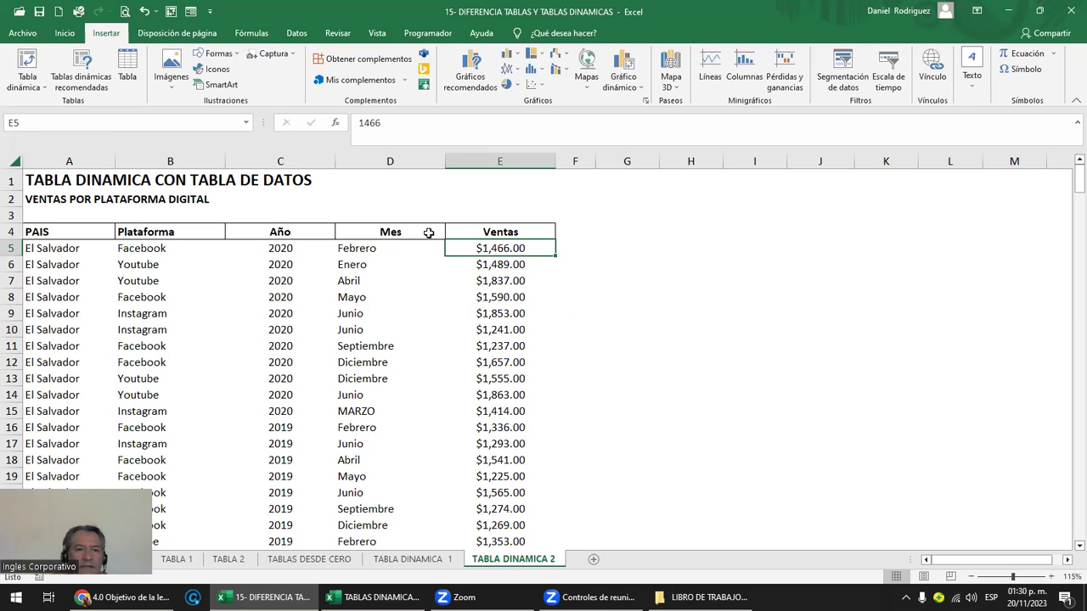
click(25, 84)
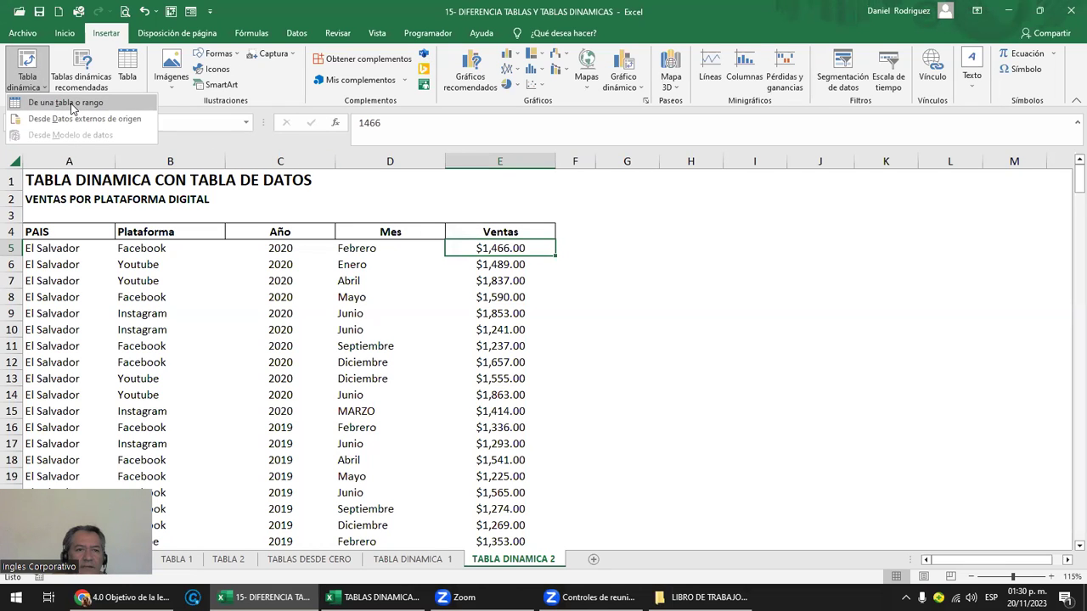
Start a pivot table built from the table range A4:E301
click(73, 103)
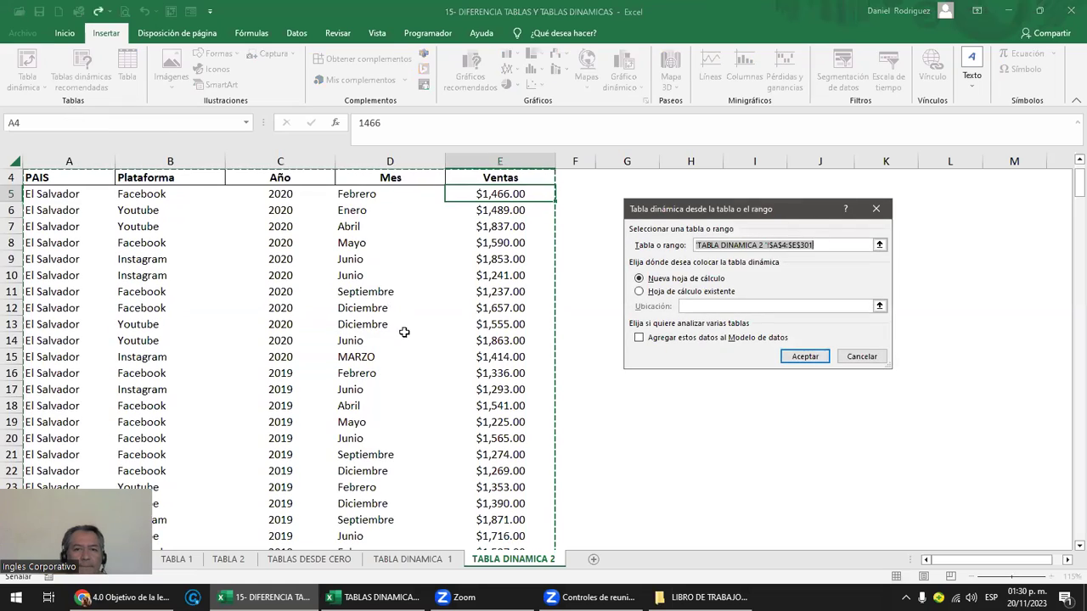
scroll(510, 357, down, 2)
scroll(556, 405, down, 6)
scroll(556, 419, down, 7)
scroll(552, 439, down, 8)
scroll(549, 443, down, 4)
scroll(548, 444, down, 9)
scroll(549, 446, down, 9)
scroll(546, 455, down, 8)
scroll(543, 463, down, 8)
scroll(540, 466, down, 7)
scroll(535, 469, down, 11)
scroll(526, 473, down, 9)
scroll(526, 476, down, 9)
scroll(528, 535, up, 2)
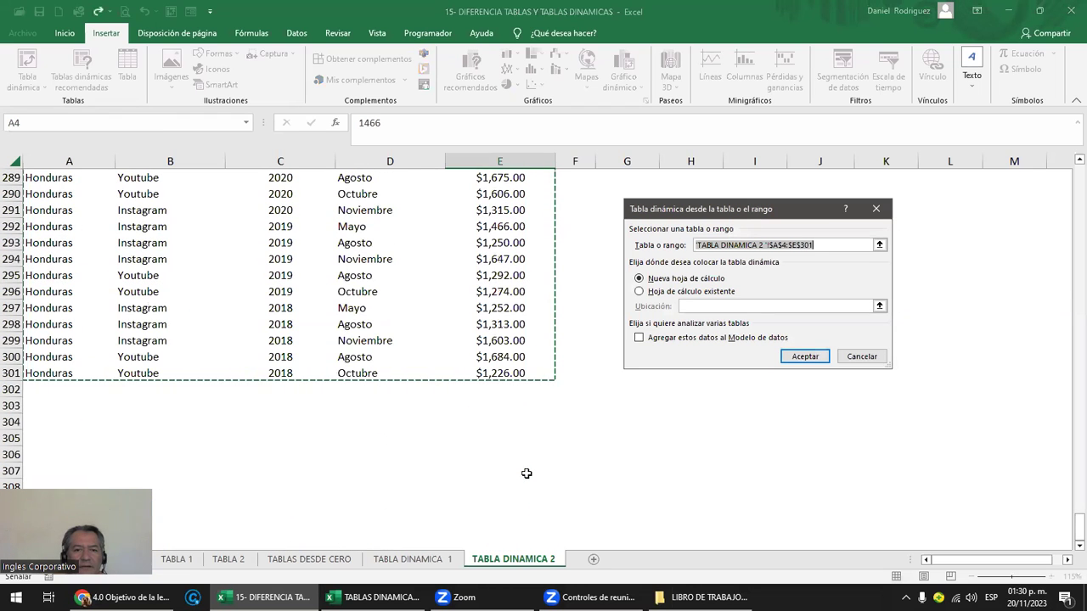
drag(1076, 520, 1061, 163)
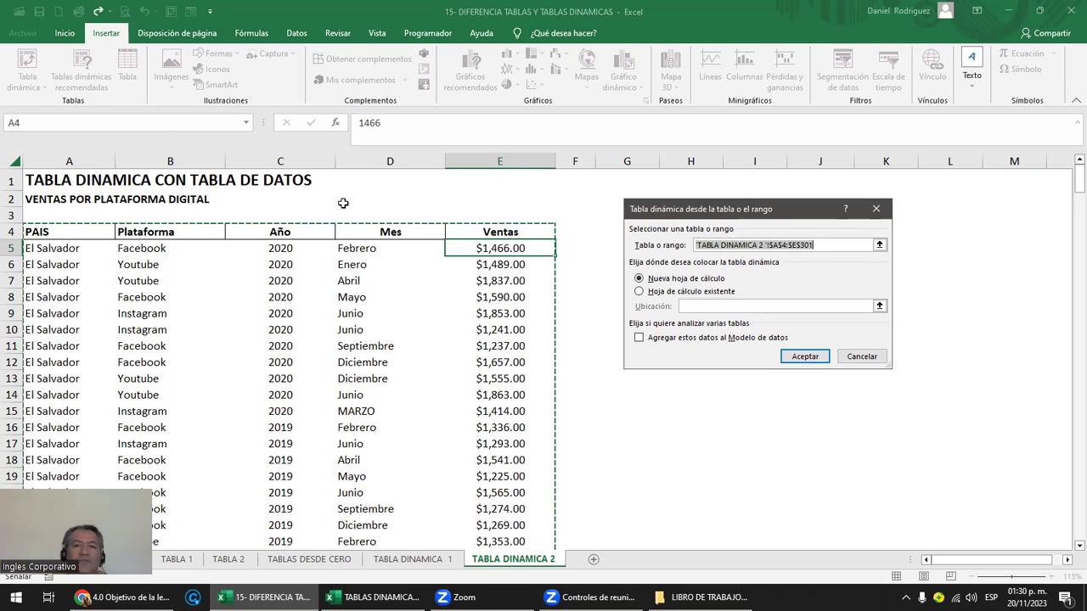
Place the new pivot table on the existing sheet at cell H4 and create it
drag(820, 245, 695, 244)
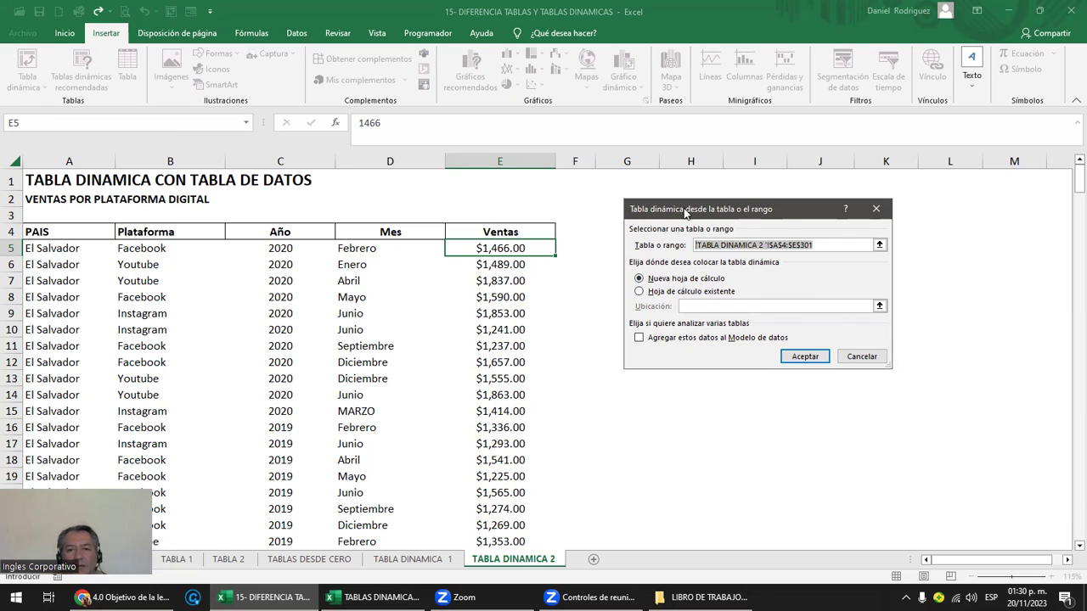
drag(684, 212, 812, 188)
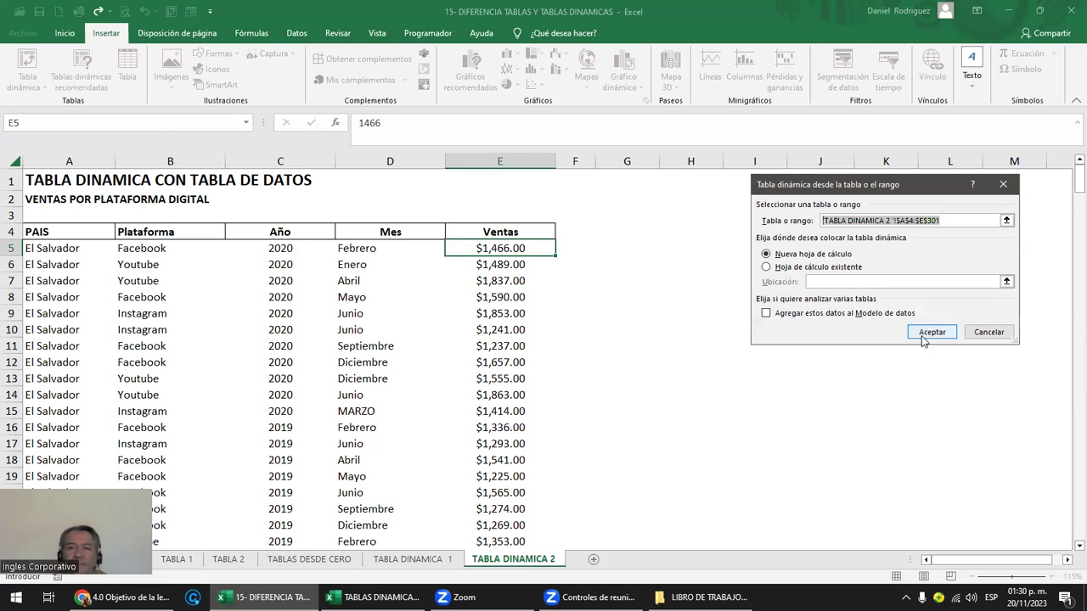
click(819, 267)
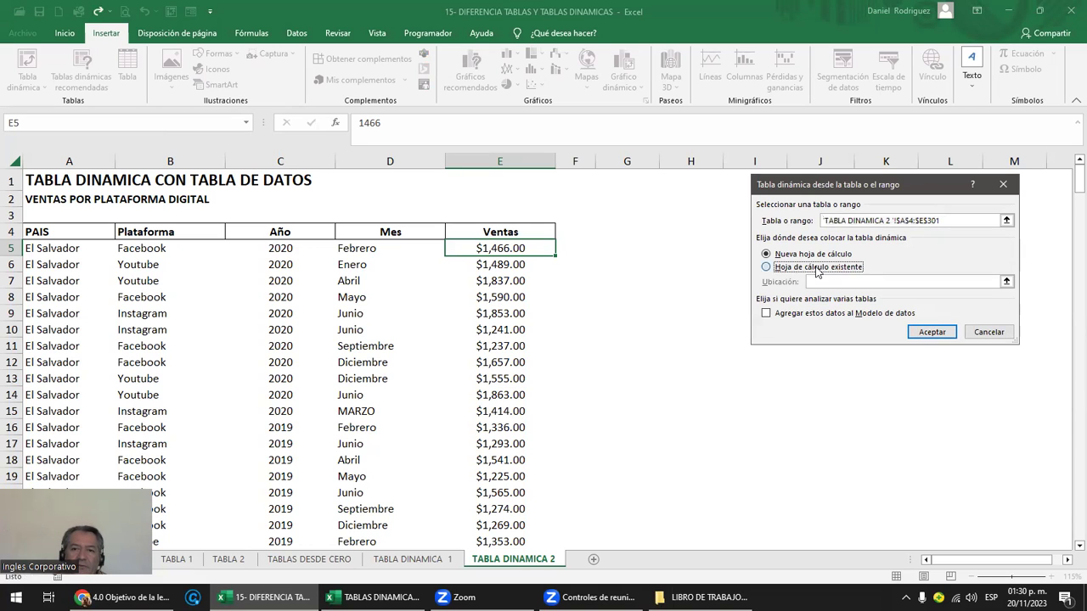
click(684, 233)
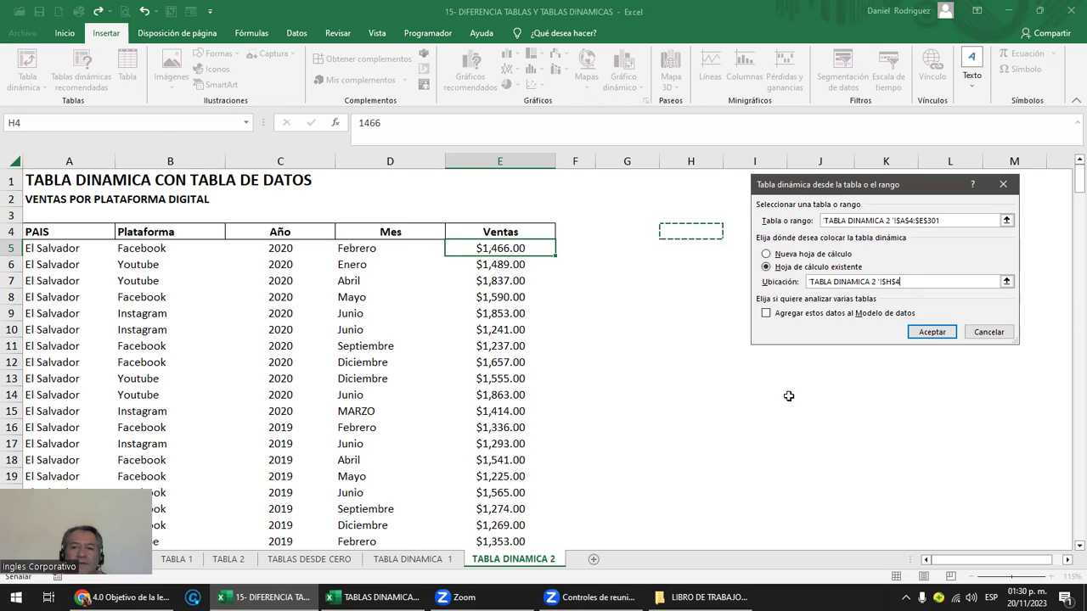
click(931, 333)
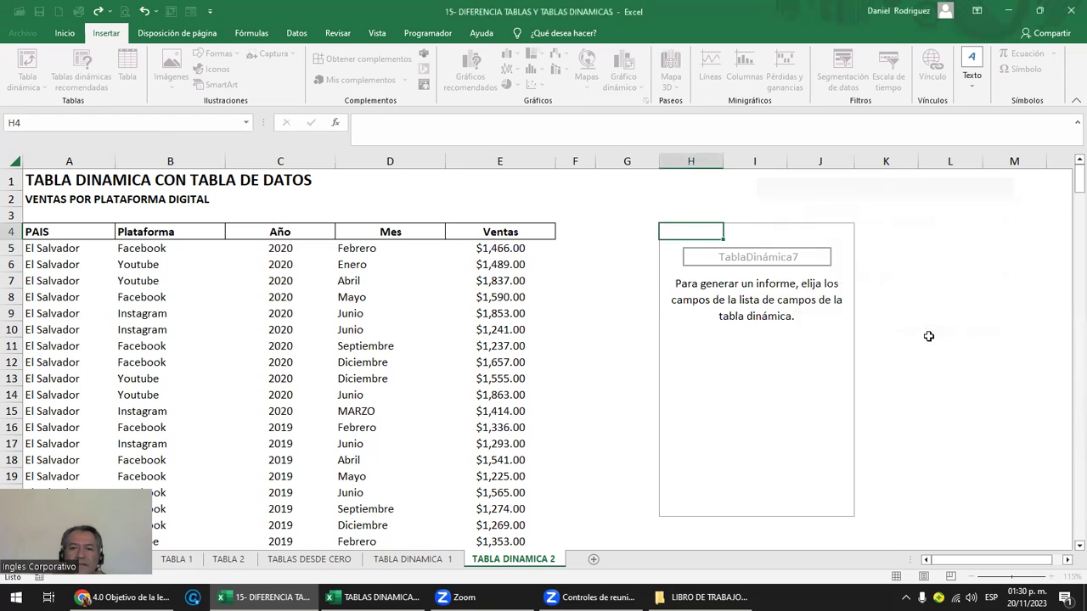
Turn on AutoFilter for the PAIS, Plataforma, Año, Mes and Ventas headers with Ctrl+Shift+L
click(717, 198)
key(Right)
key(Right)
key(Right)
key(Right)
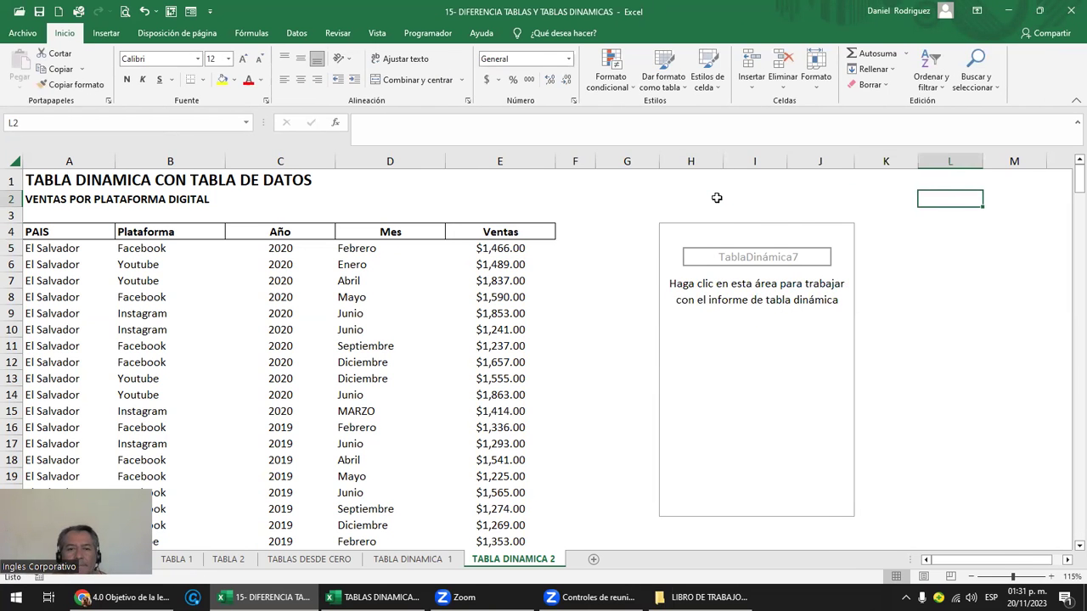
click(51, 236)
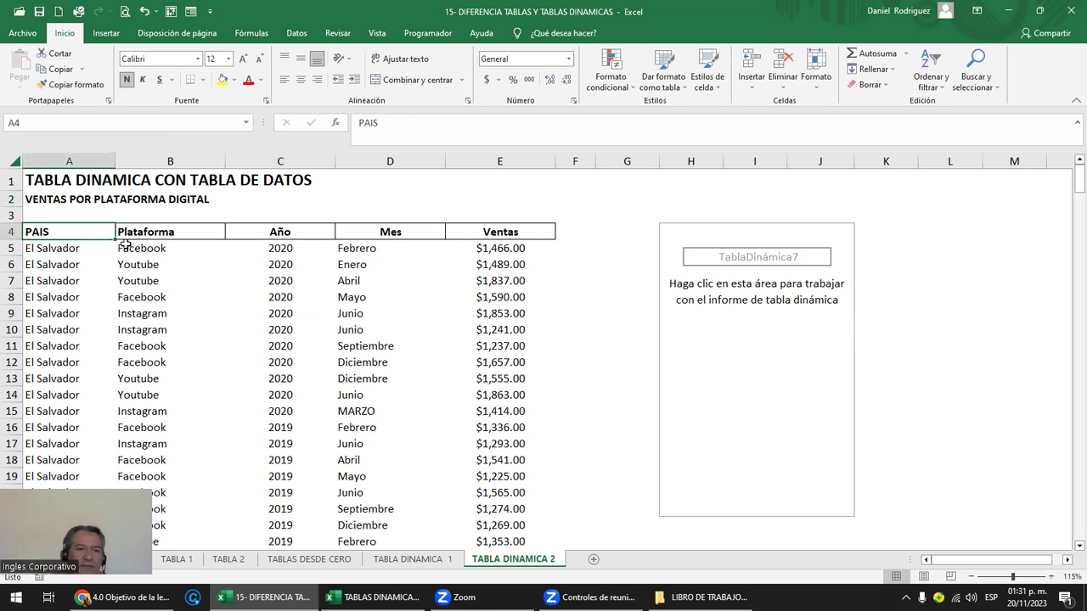
key(Down)
click(77, 233)
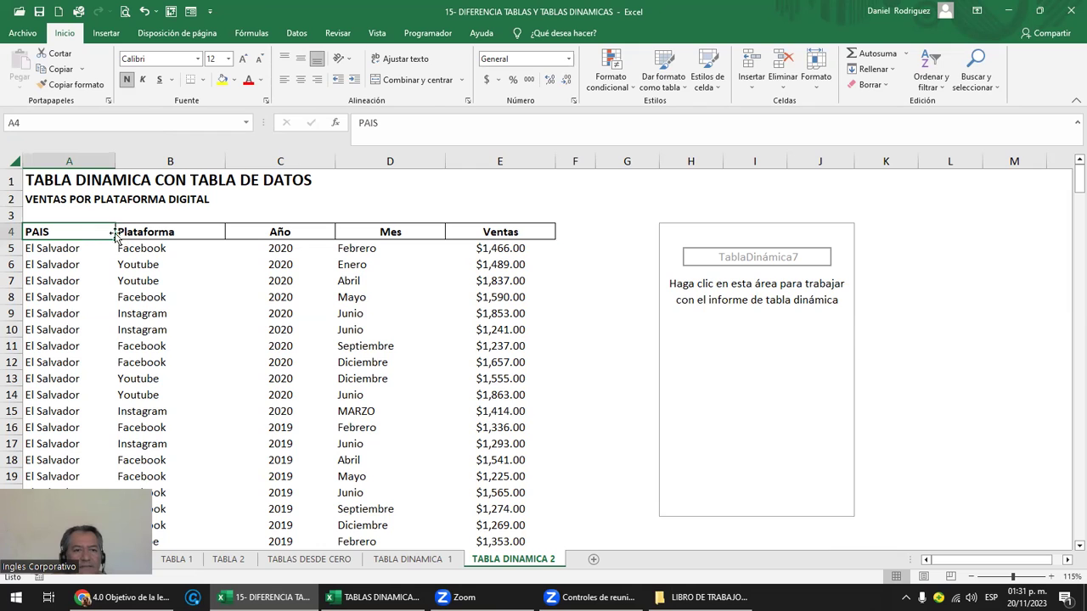
click(161, 230)
click(279, 238)
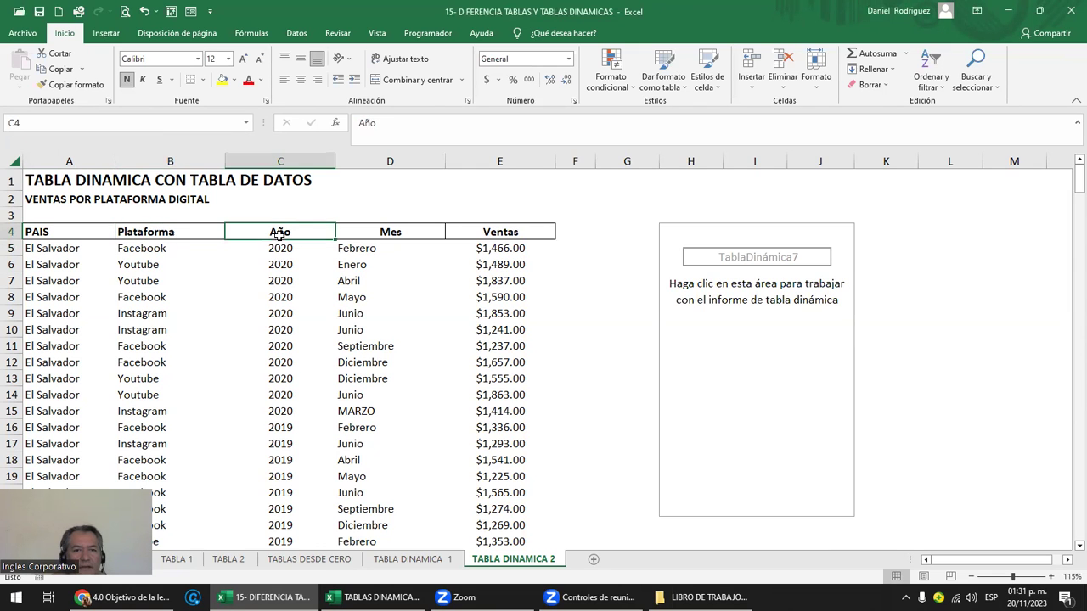
click(379, 232)
click(487, 231)
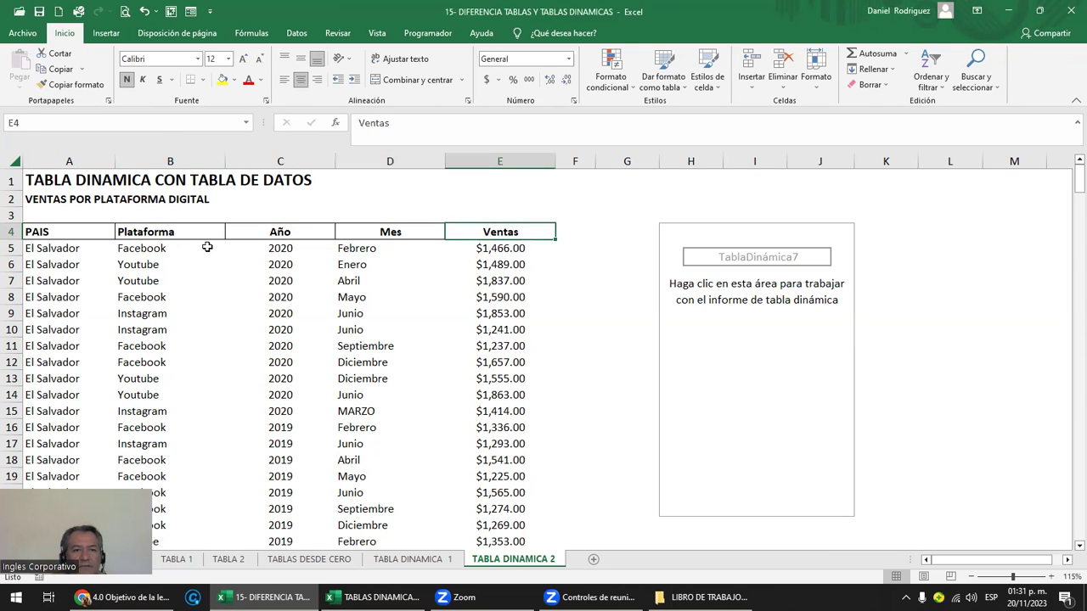
click(171, 232)
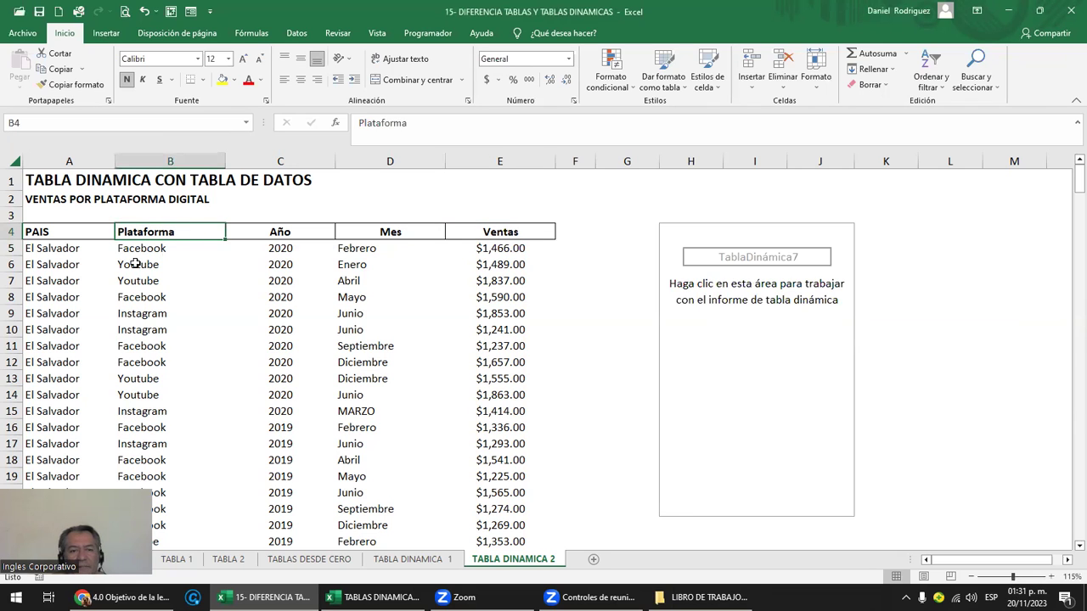
key(ctrl+shift+l)
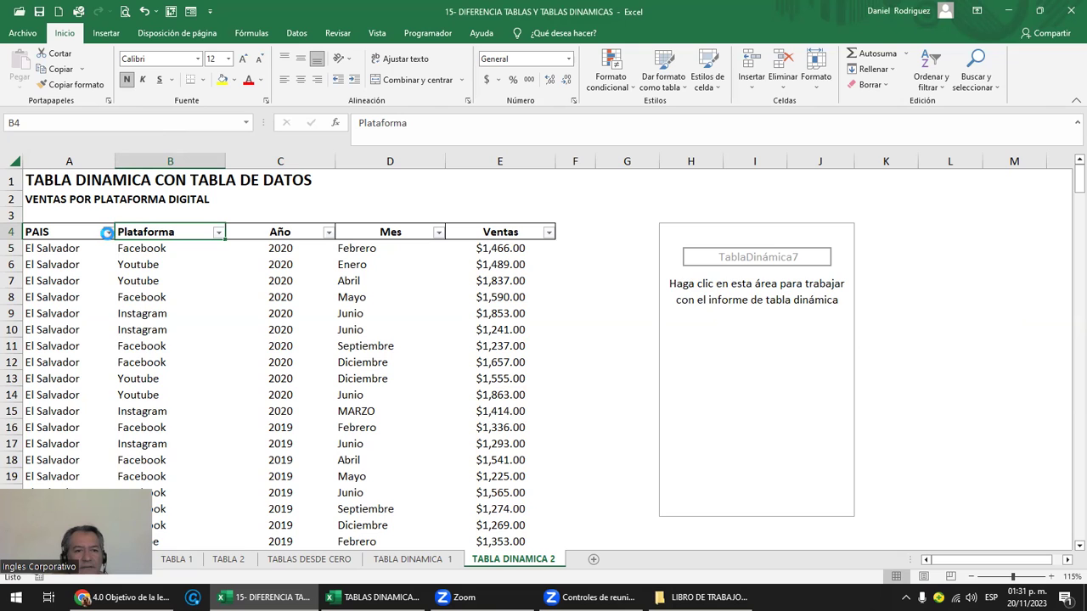
click(107, 232)
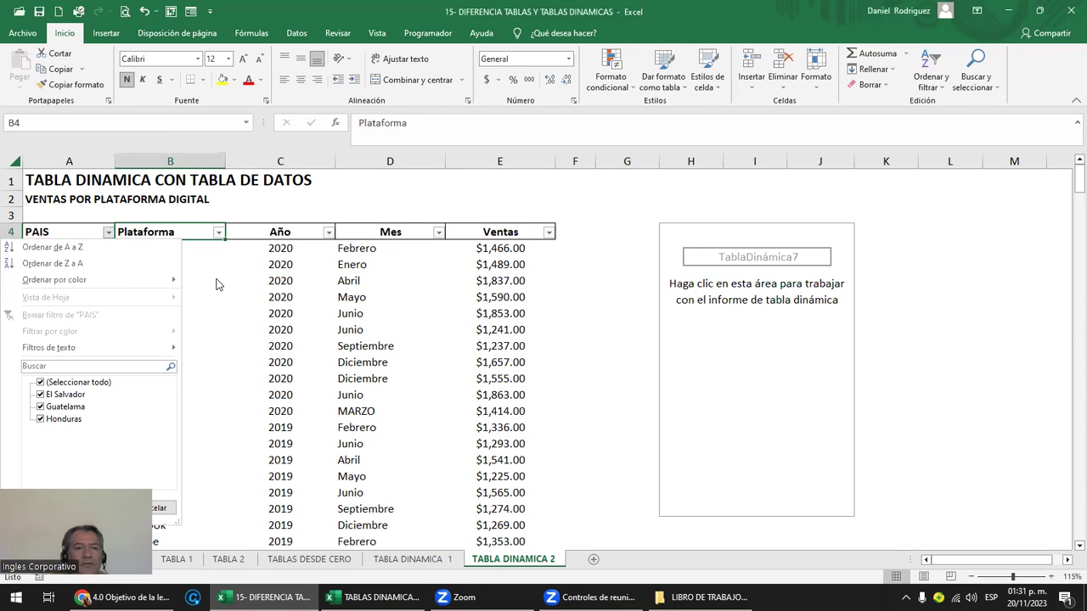
click(213, 242)
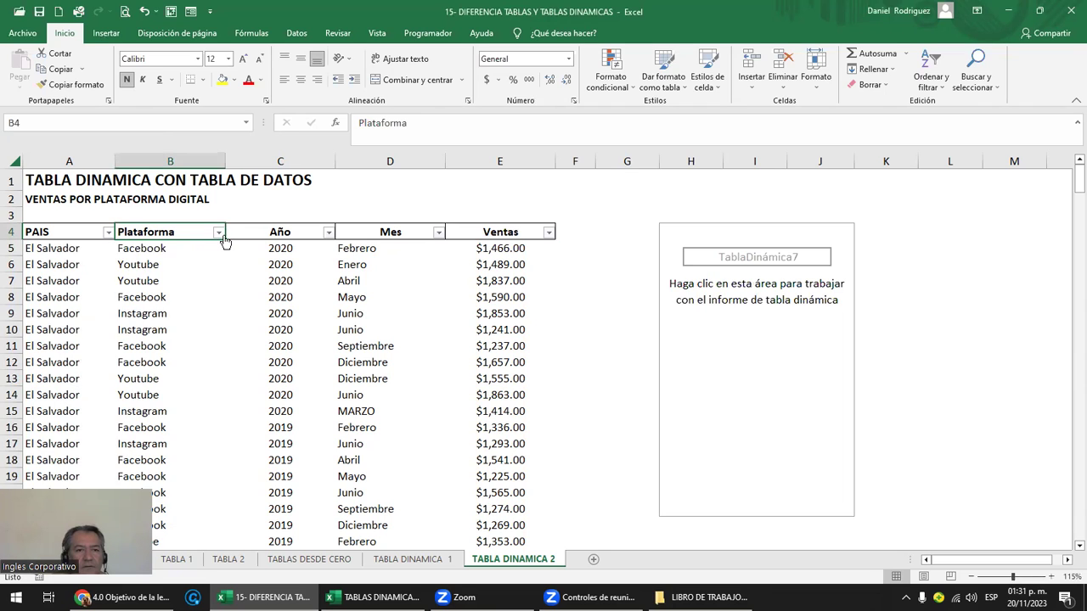
click(220, 233)
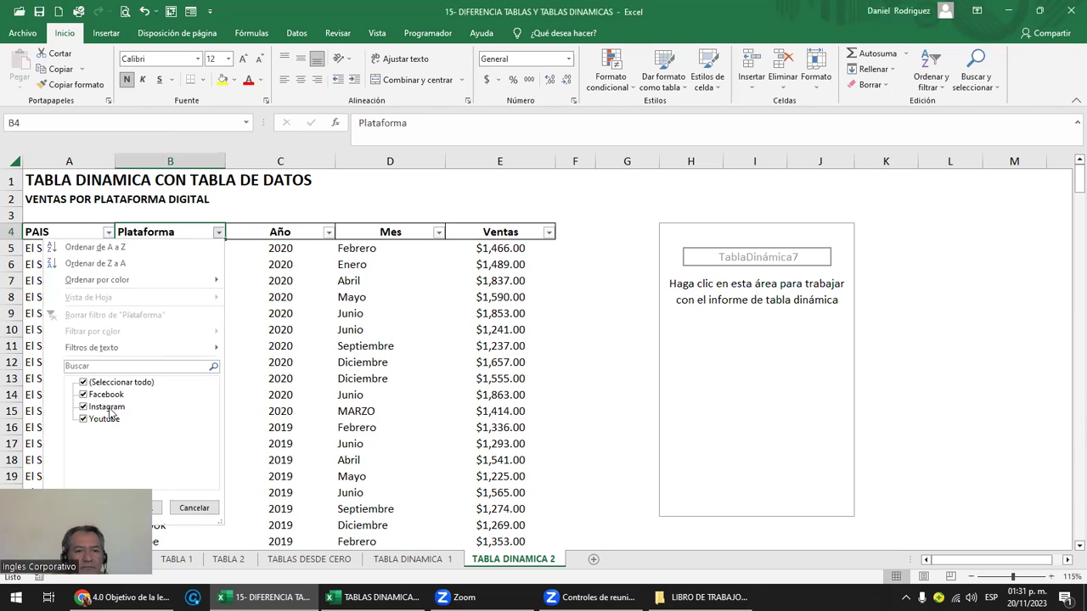
click(331, 234)
click(328, 233)
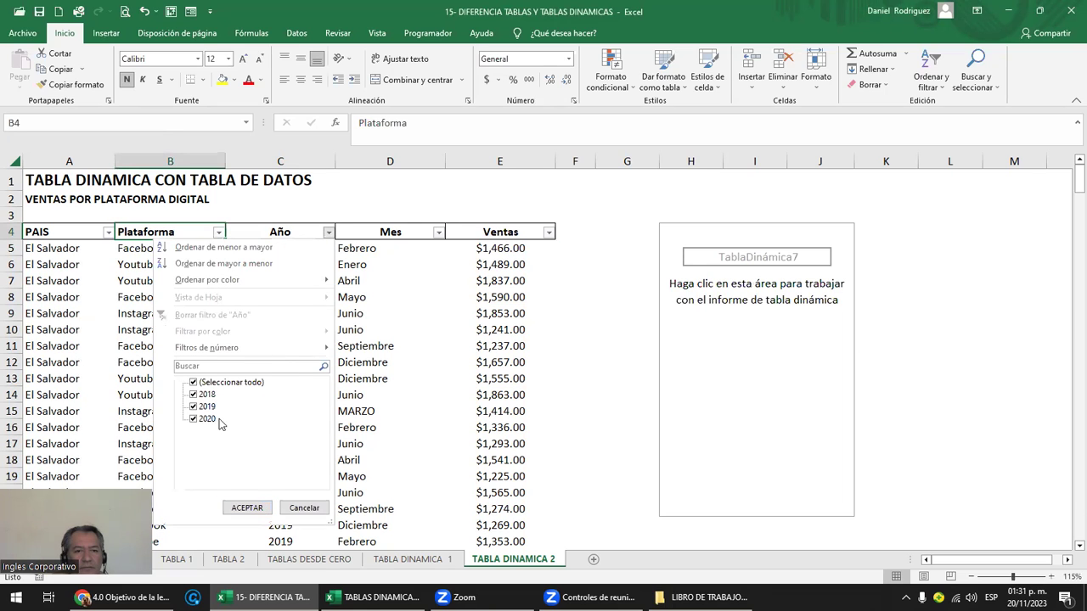
click(438, 232)
click(438, 234)
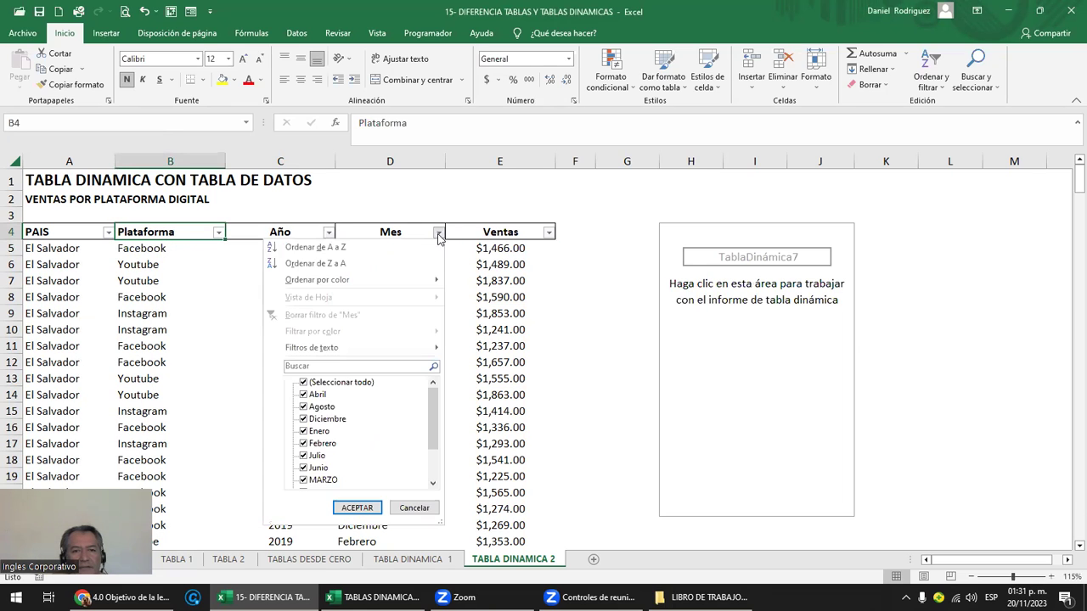
scroll(435, 412, down, 2)
scroll(436, 412, up, 2)
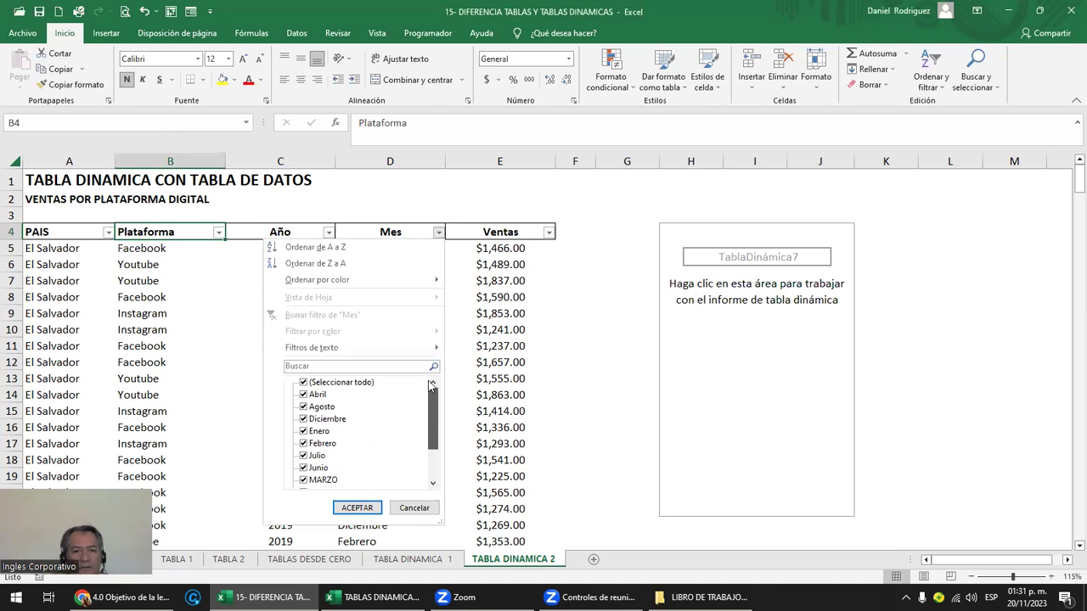
click(532, 224)
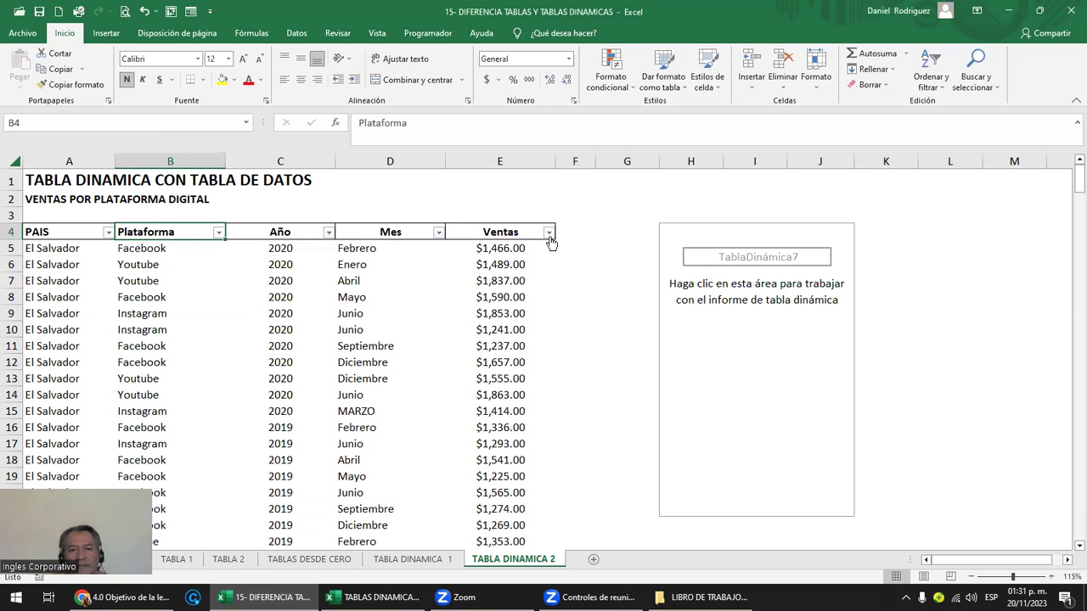
click(549, 235)
mouse_move(546, 396)
mouse_down()
mouse_move(529, 493)
mouse_move(553, 367)
mouse_move(544, 474)
mouse_up()
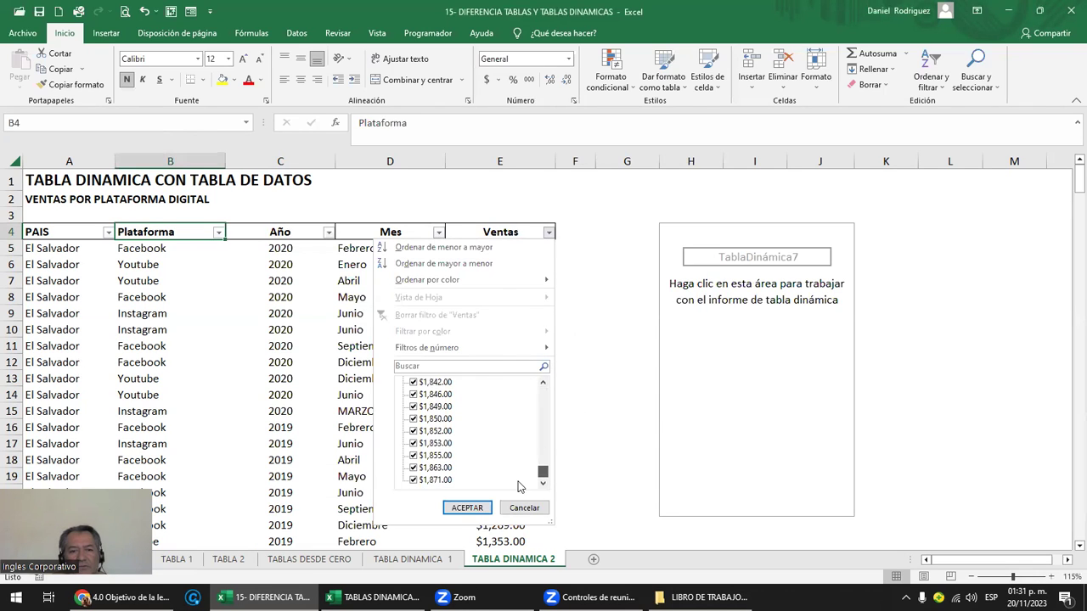
click(212, 243)
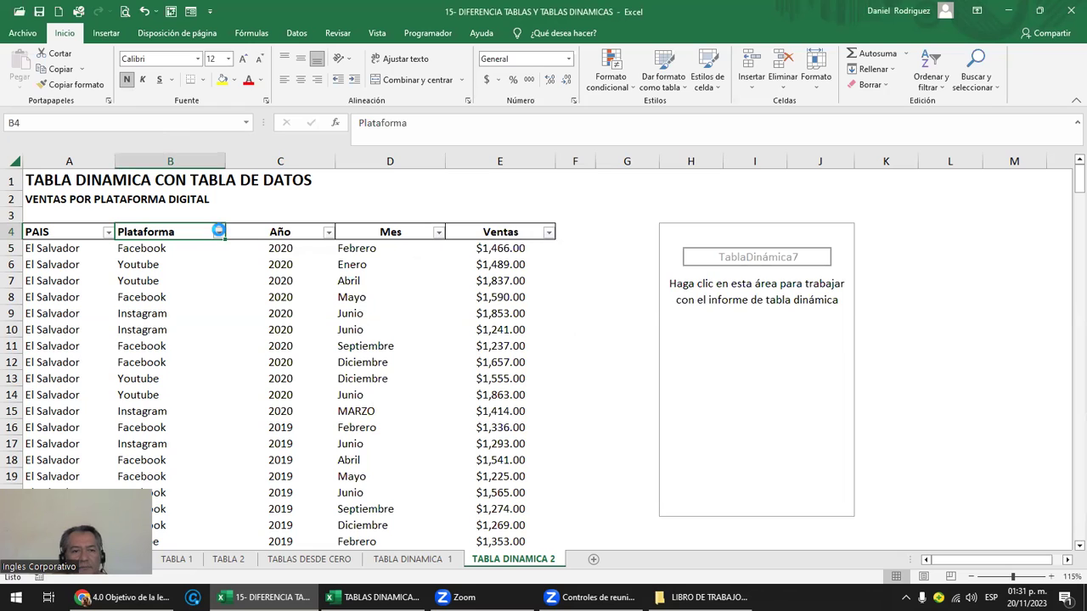
click(218, 231)
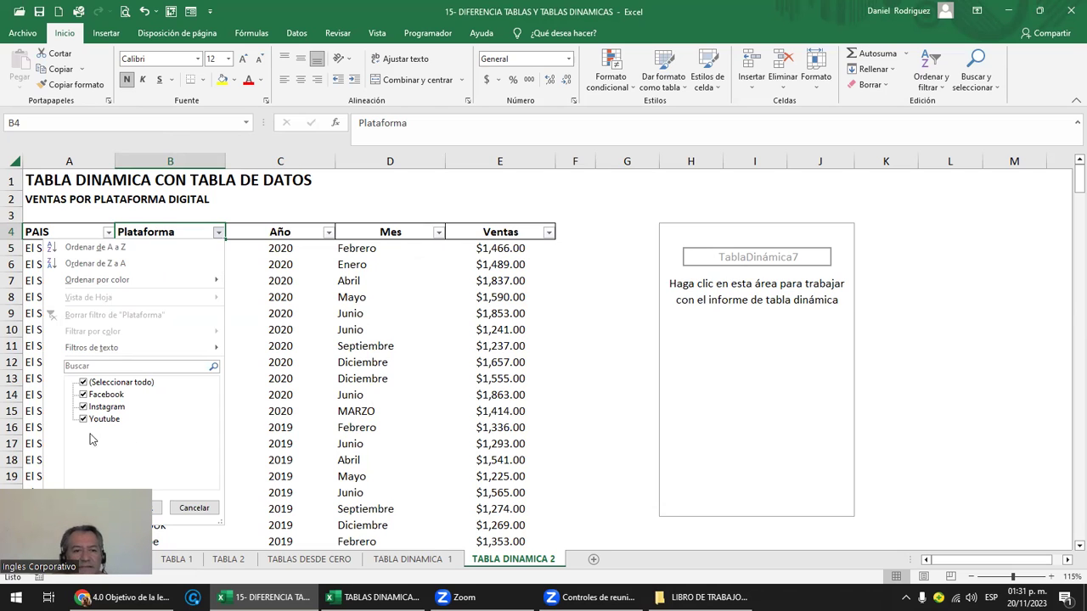
click(194, 512)
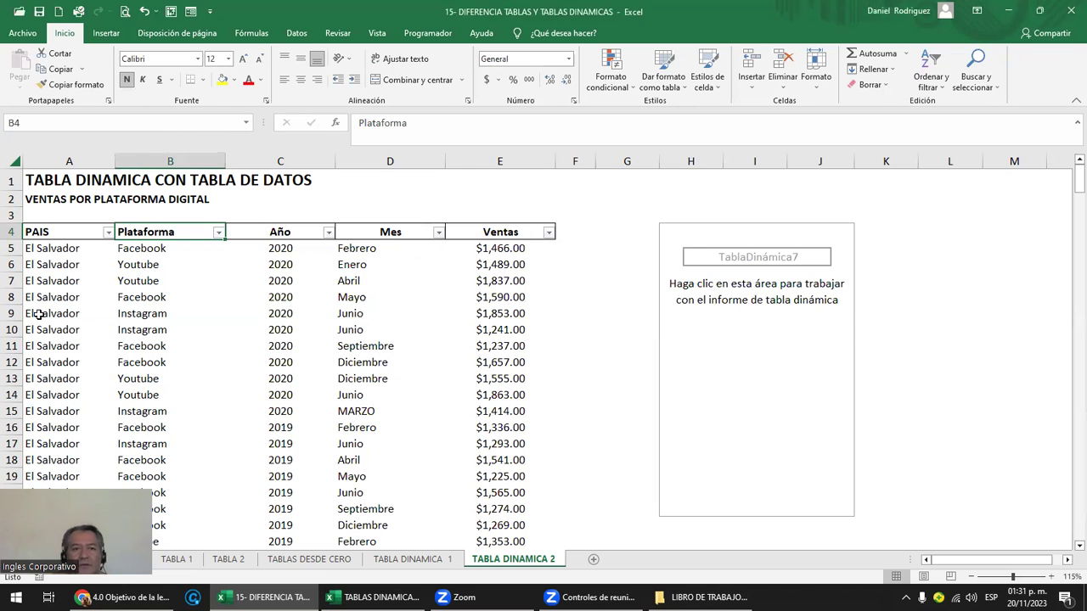
drag(68, 162, 488, 174)
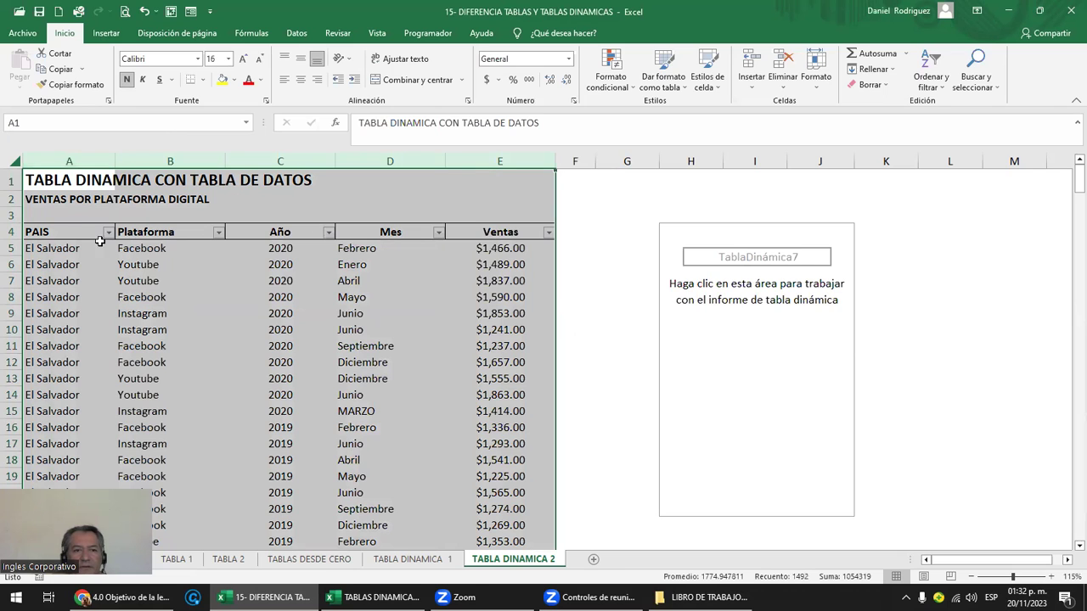
Review the PAIS through Ventas headers, then select the empty pivot and close its field list
click(50, 231)
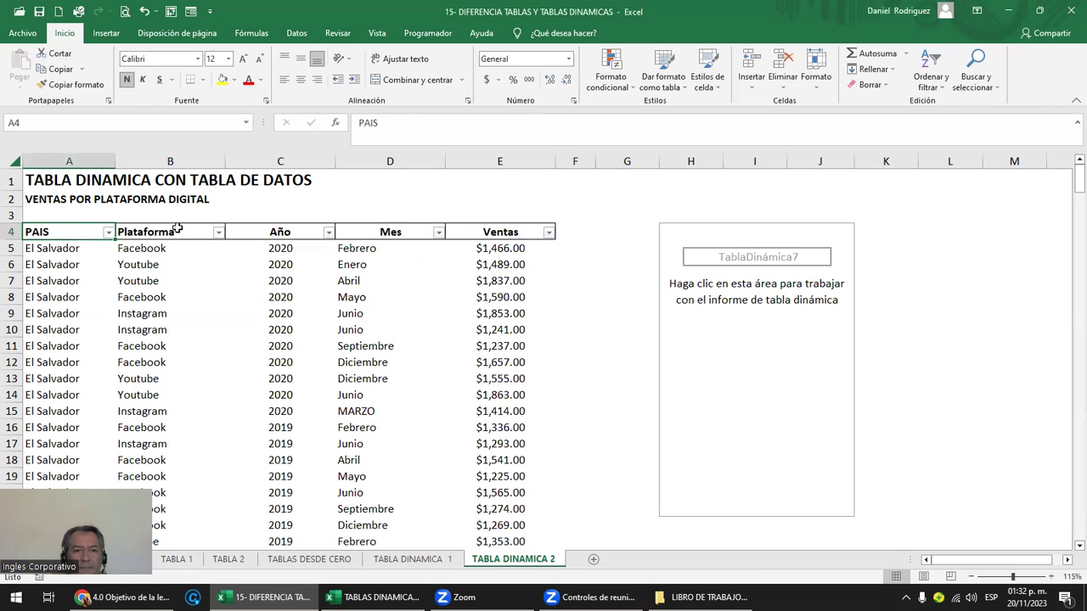
click(181, 228)
click(289, 235)
click(407, 237)
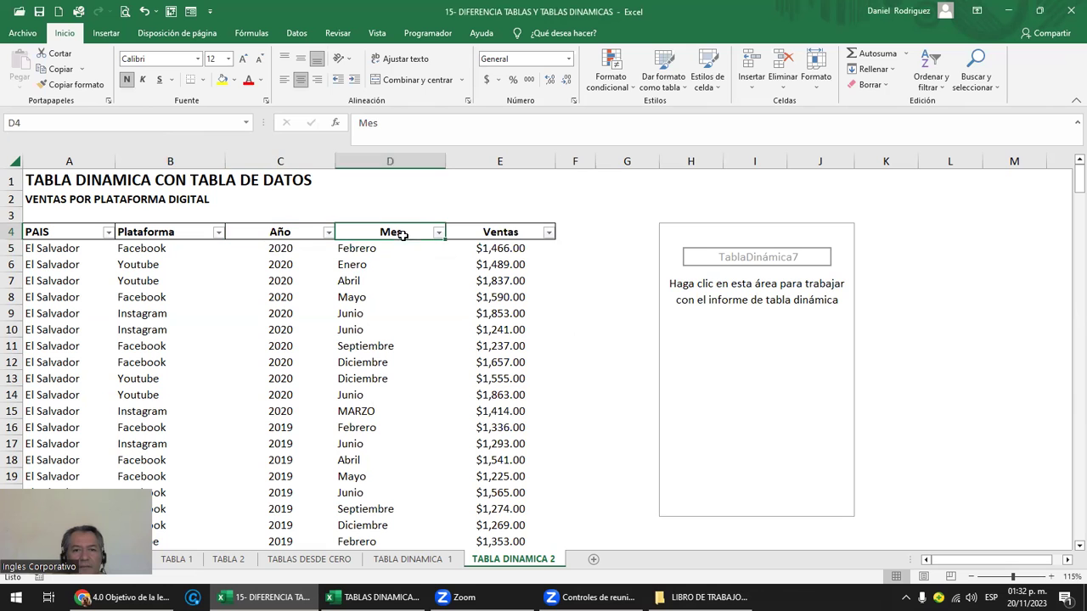
click(480, 226)
key(Right)
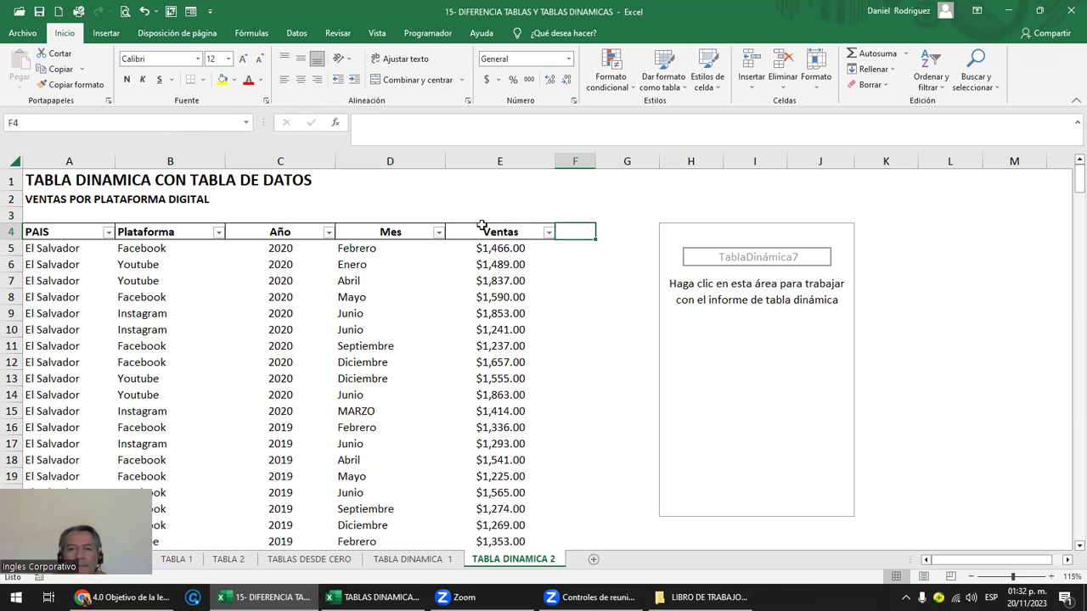
key(Right)
key(Right)
key(Right)
key(Right)
key(Right)
key(Right)
key(Right)
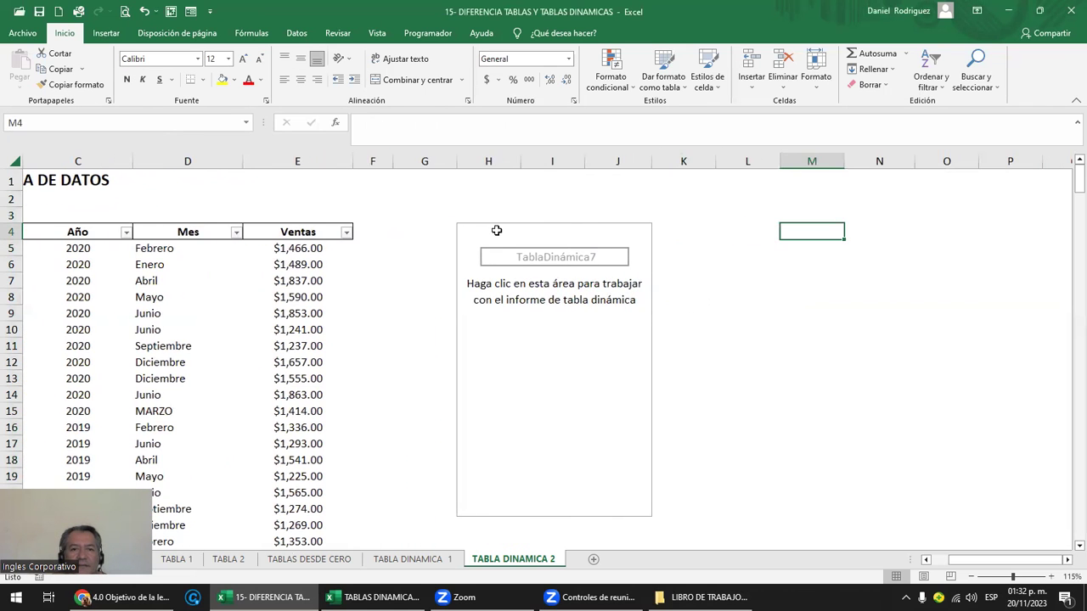
click(496, 231)
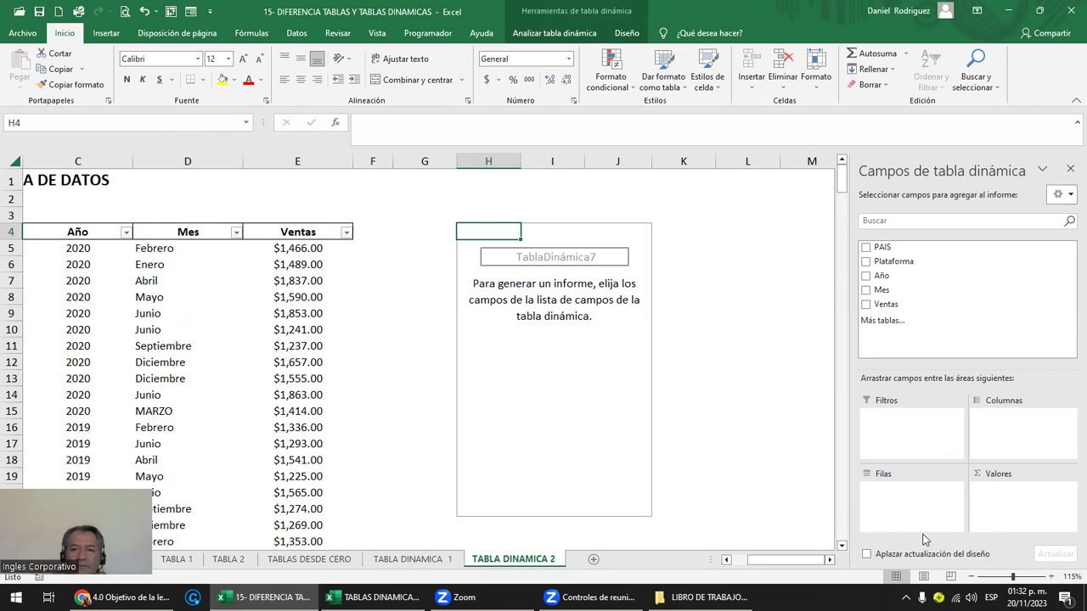
click(1068, 170)
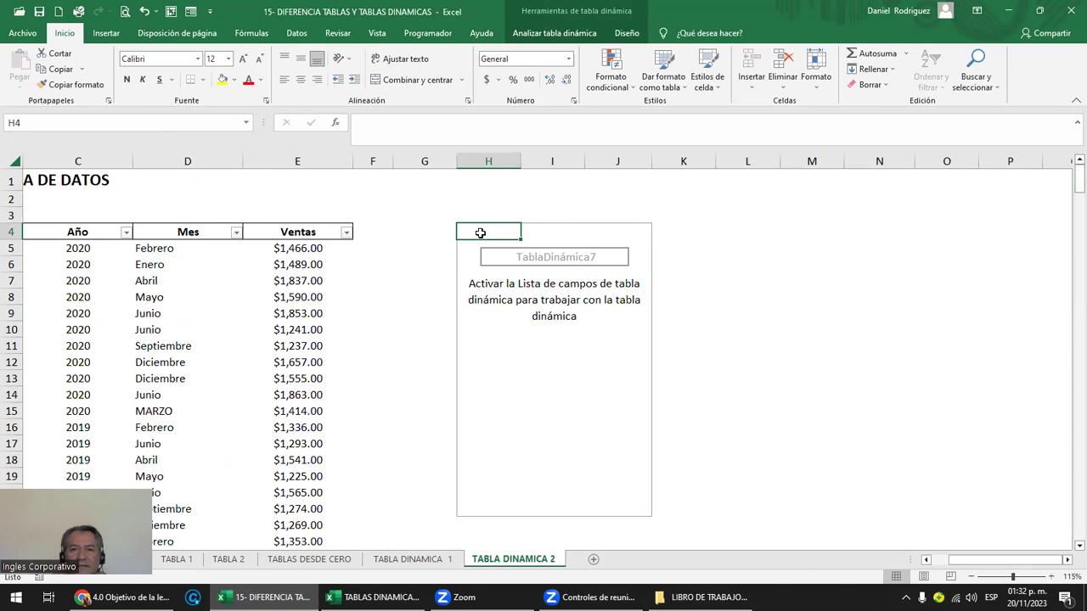
Reopen the TablaDinámica7 field list via Mostrar > Lista de campos and arrange fields and areas side by side
click(562, 33)
click(626, 33)
click(554, 33)
click(746, 212)
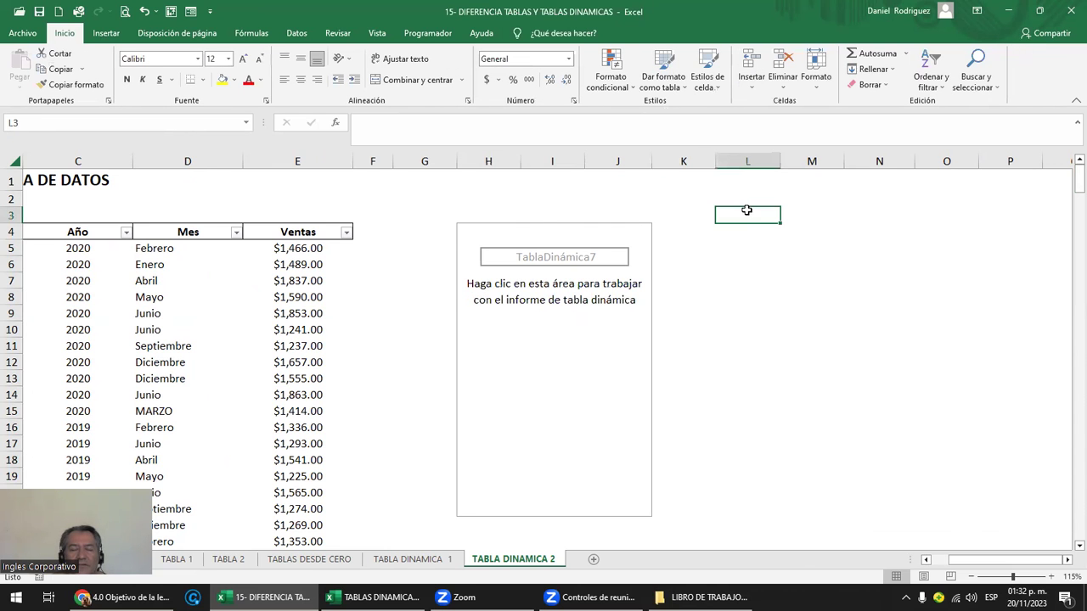
click(497, 232)
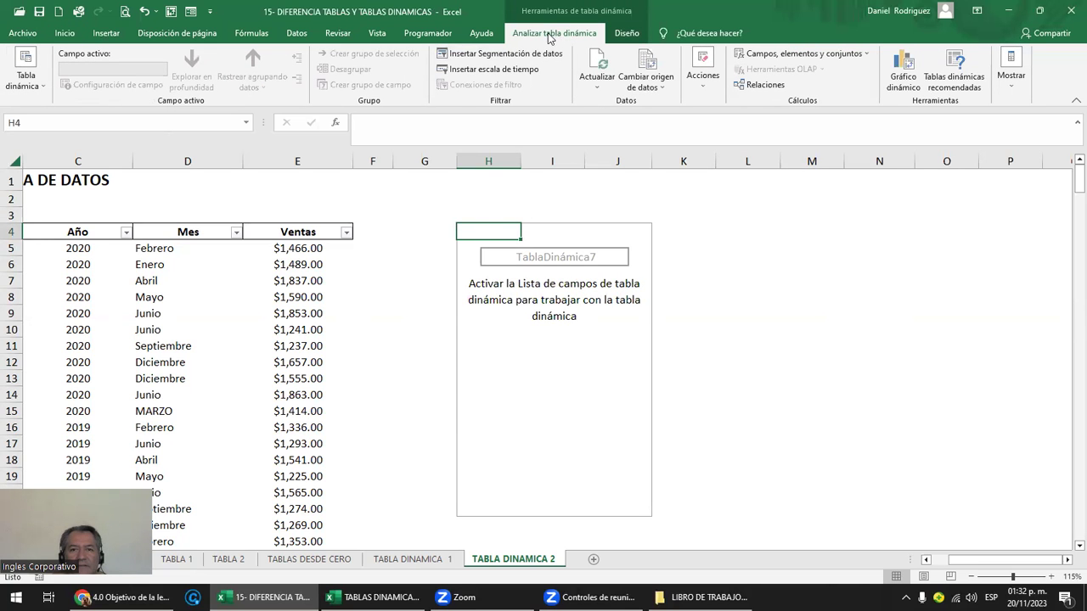
click(1011, 80)
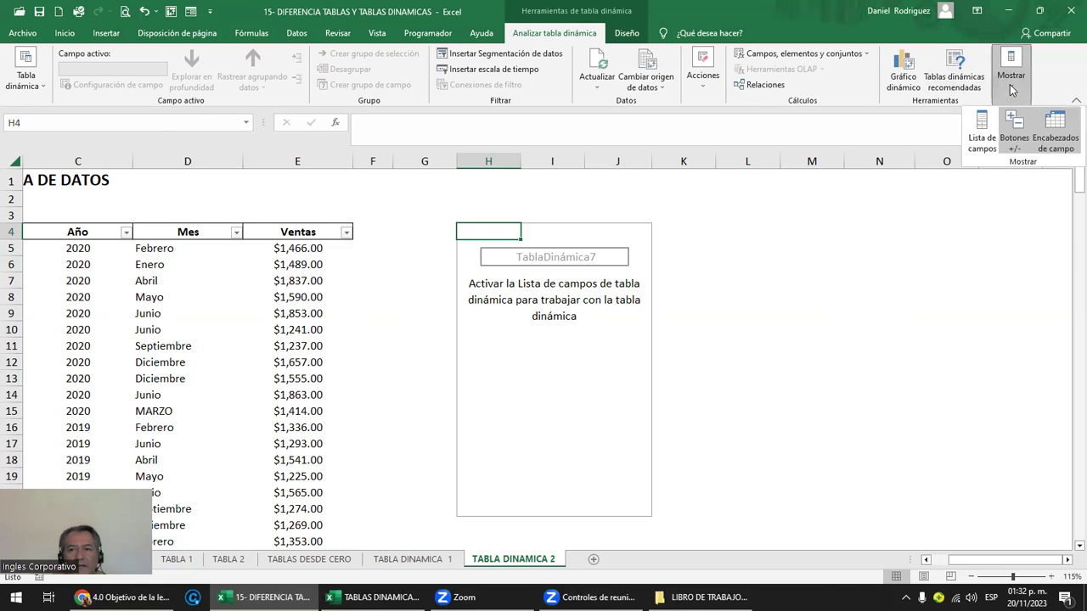
click(985, 129)
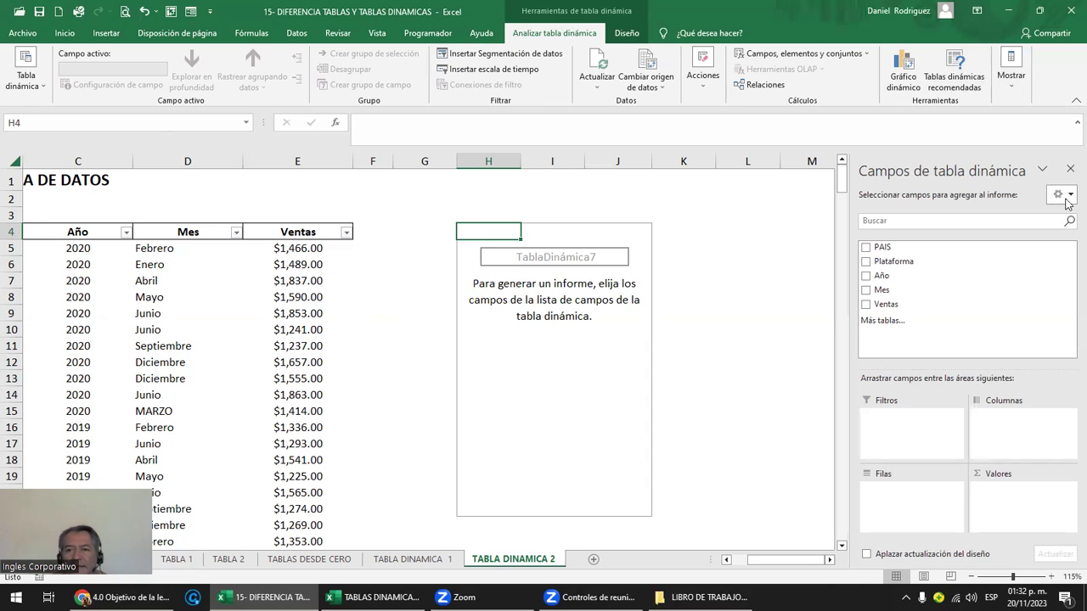
click(1068, 195)
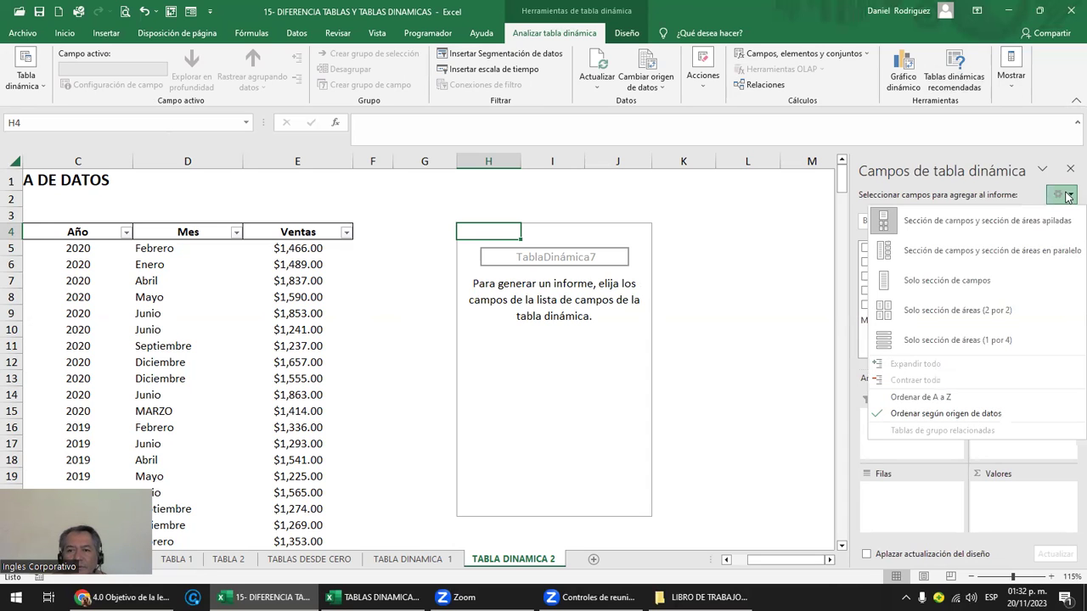
click(900, 250)
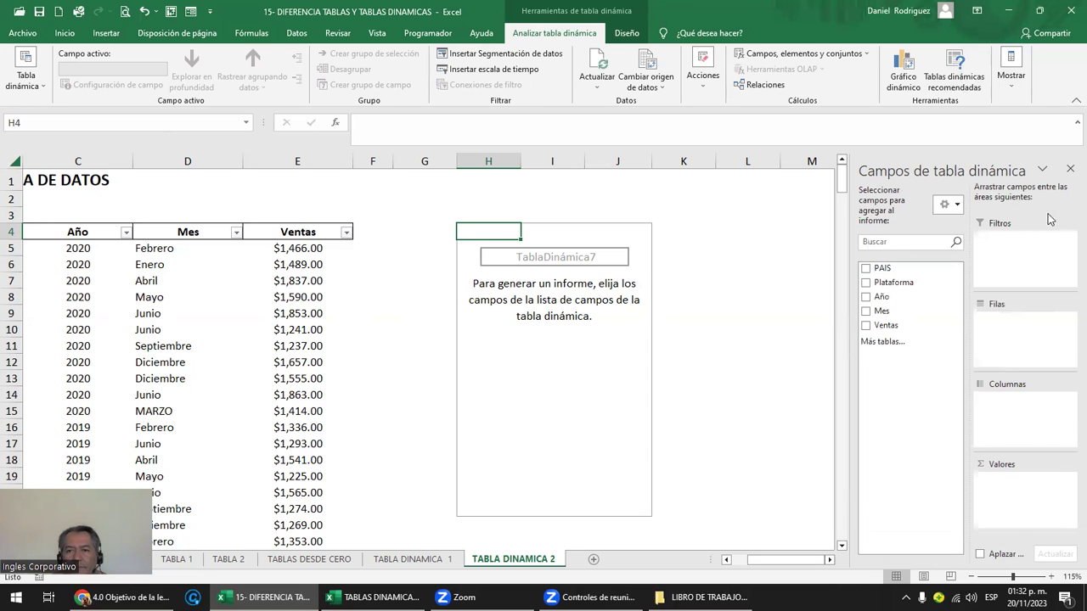
Try the fields-only and areas-only layouts, then settle on fields stacked above the four areas
click(951, 206)
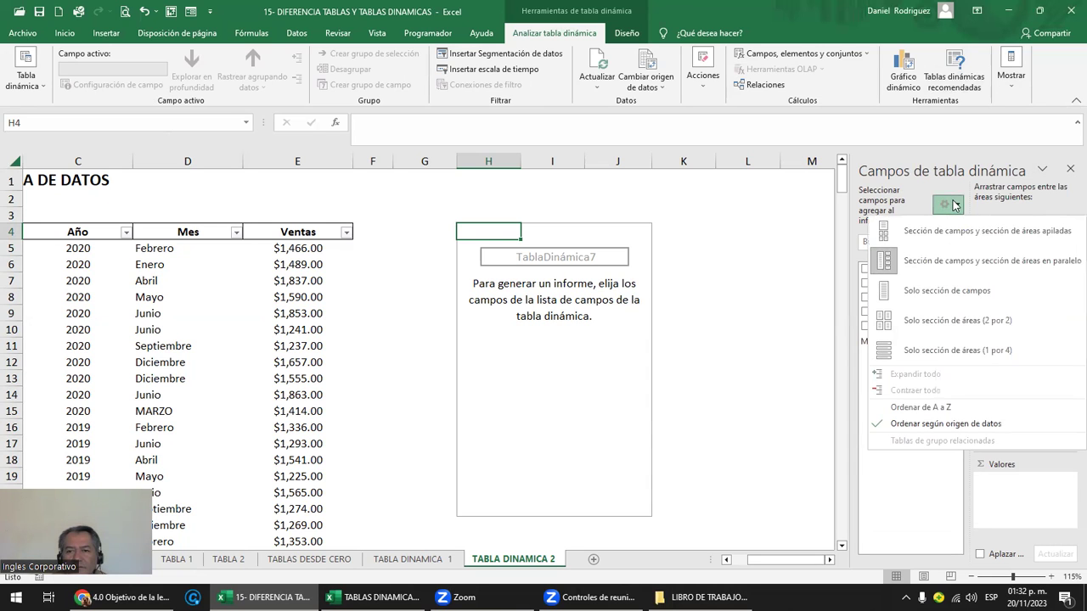
click(952, 293)
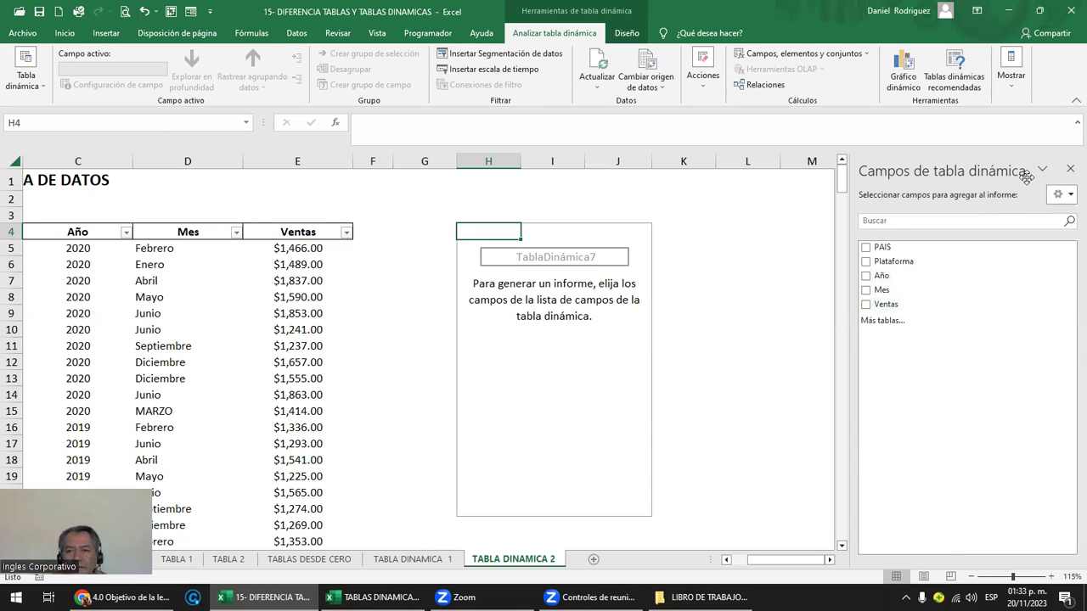
click(1063, 194)
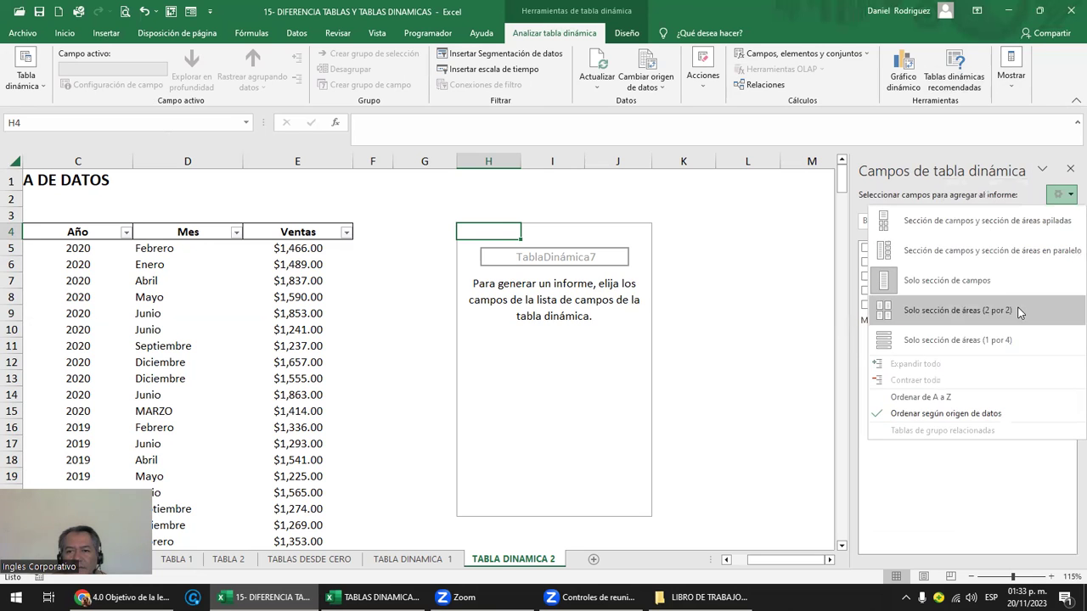
click(951, 340)
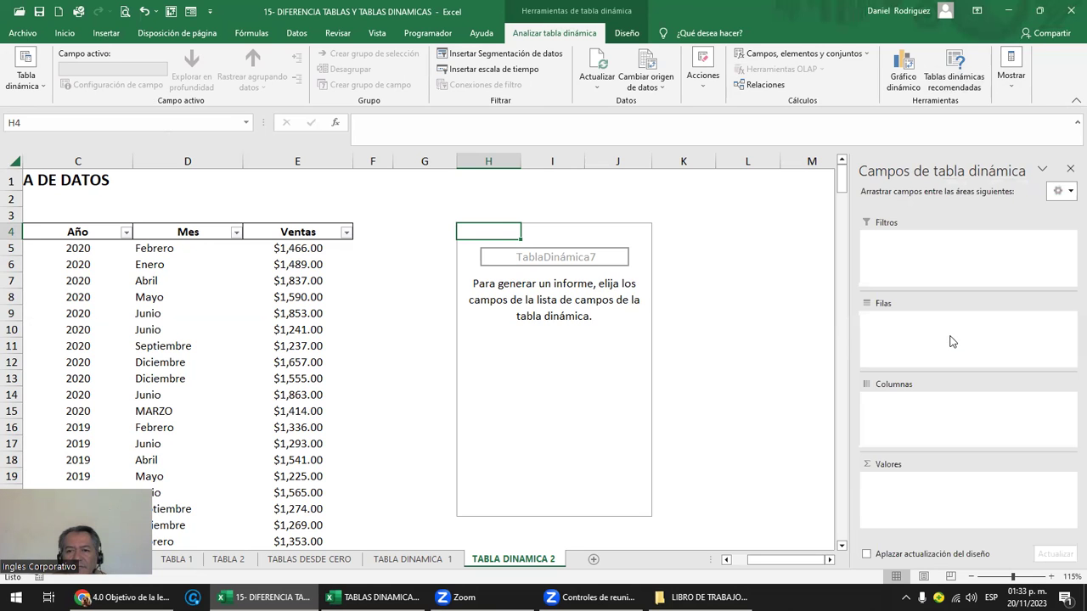
click(1062, 191)
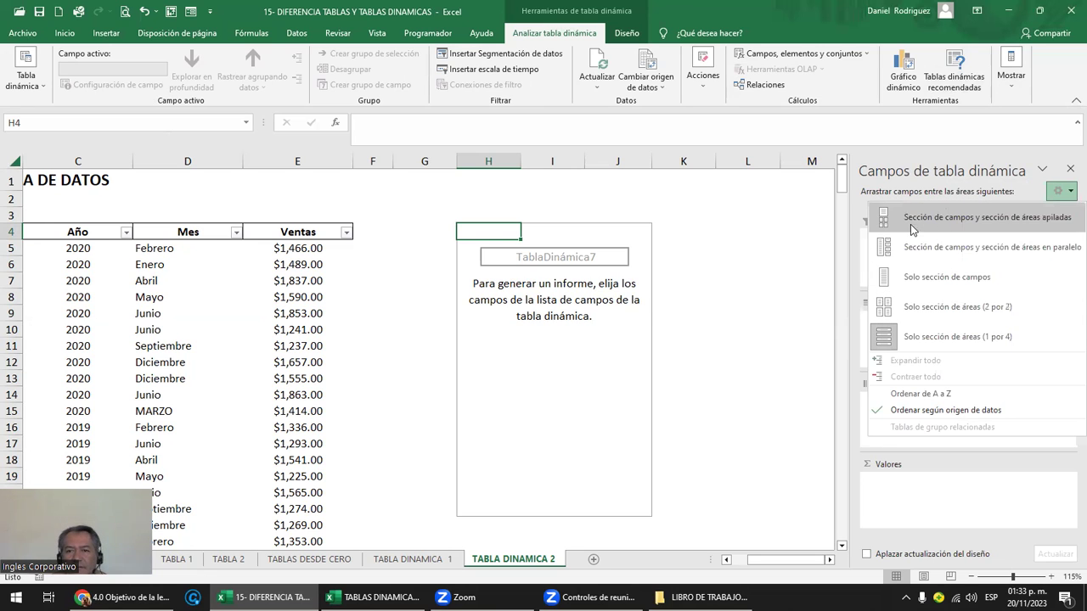
click(1026, 224)
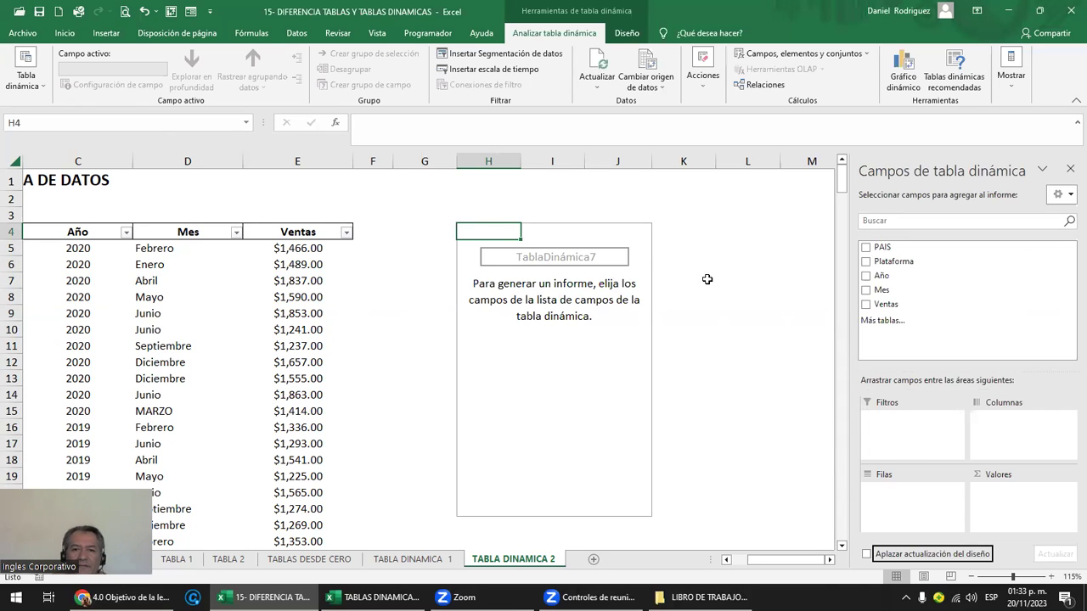
drag(706, 264, 703, 349)
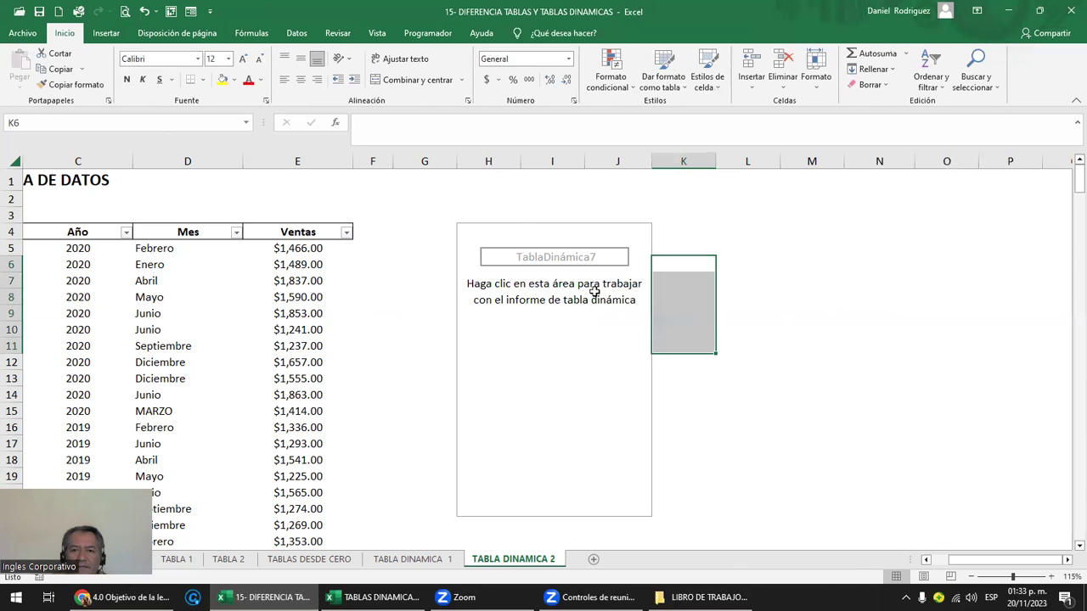
Experiment with PAIS in Filas and Ventas in Valores, then remove both to empty the pivot
click(596, 293)
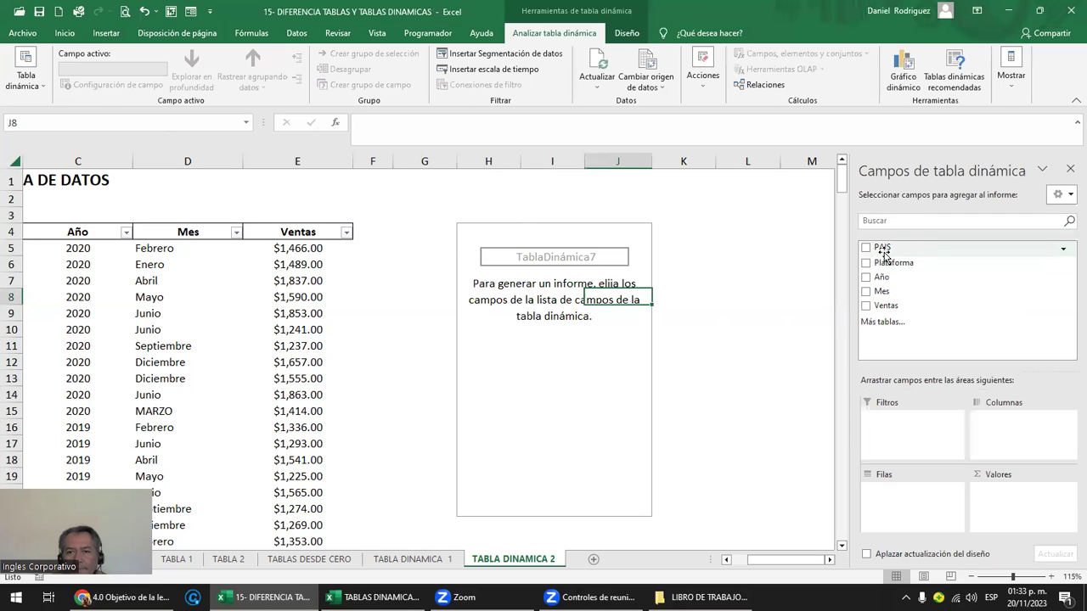
drag(878, 251, 894, 504)
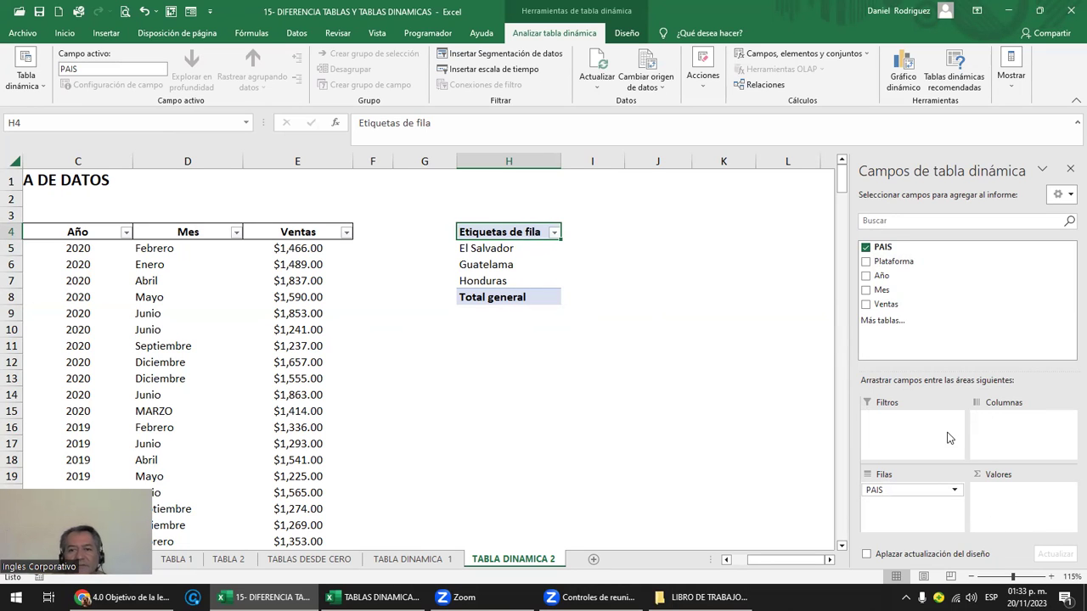
drag(885, 310, 1025, 513)
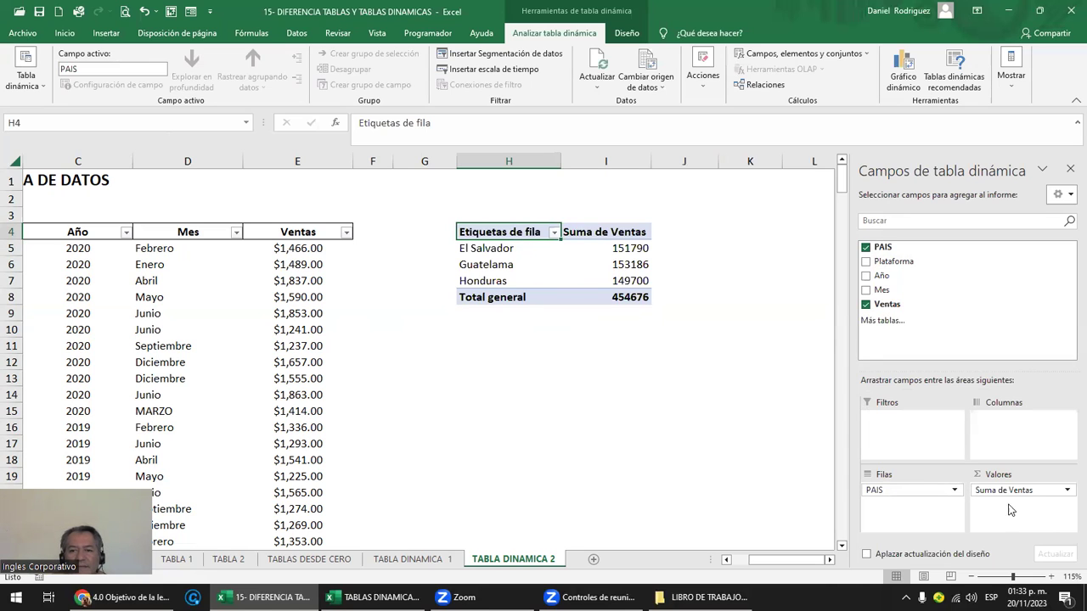
drag(929, 490, 981, 295)
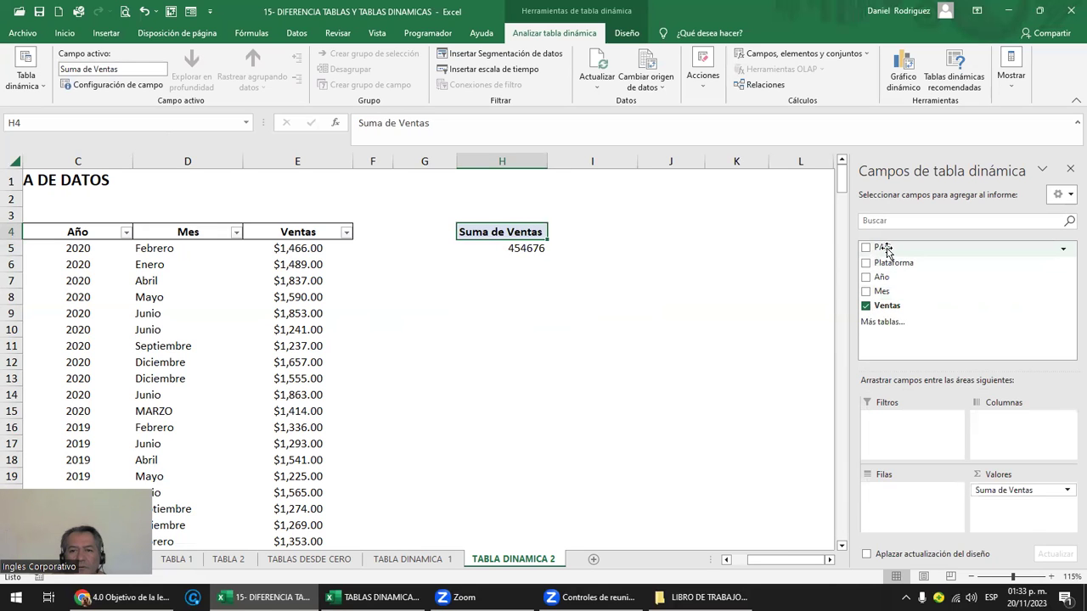
drag(884, 249, 899, 499)
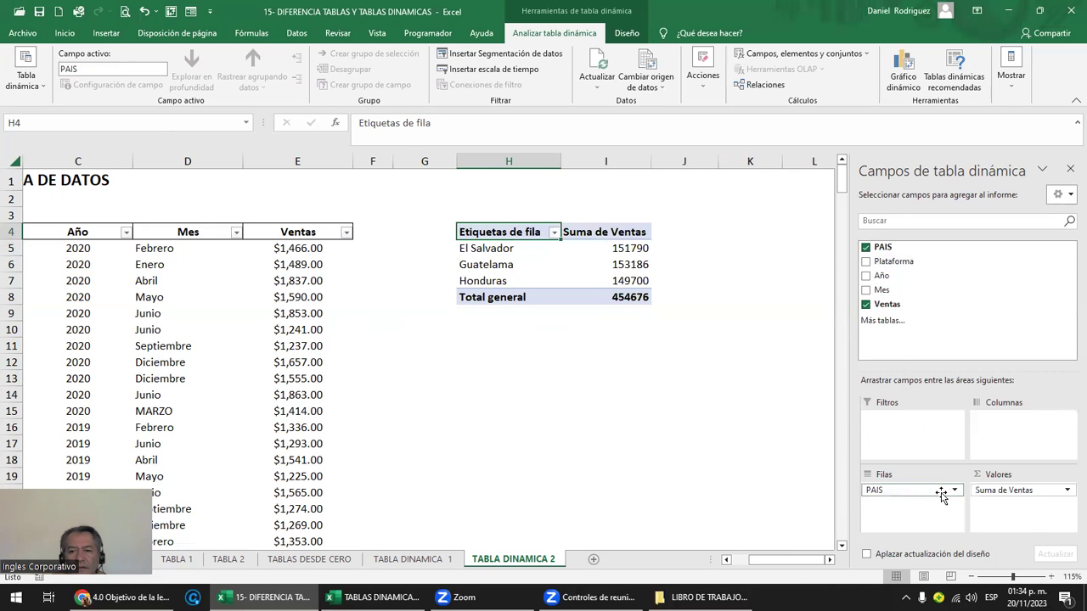
click(951, 494)
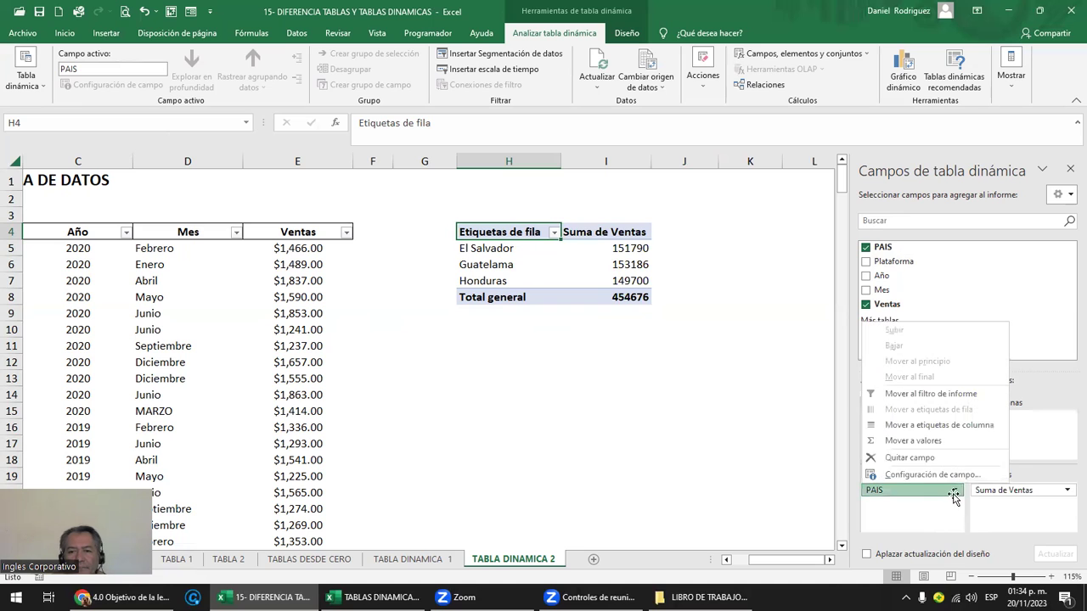
click(896, 459)
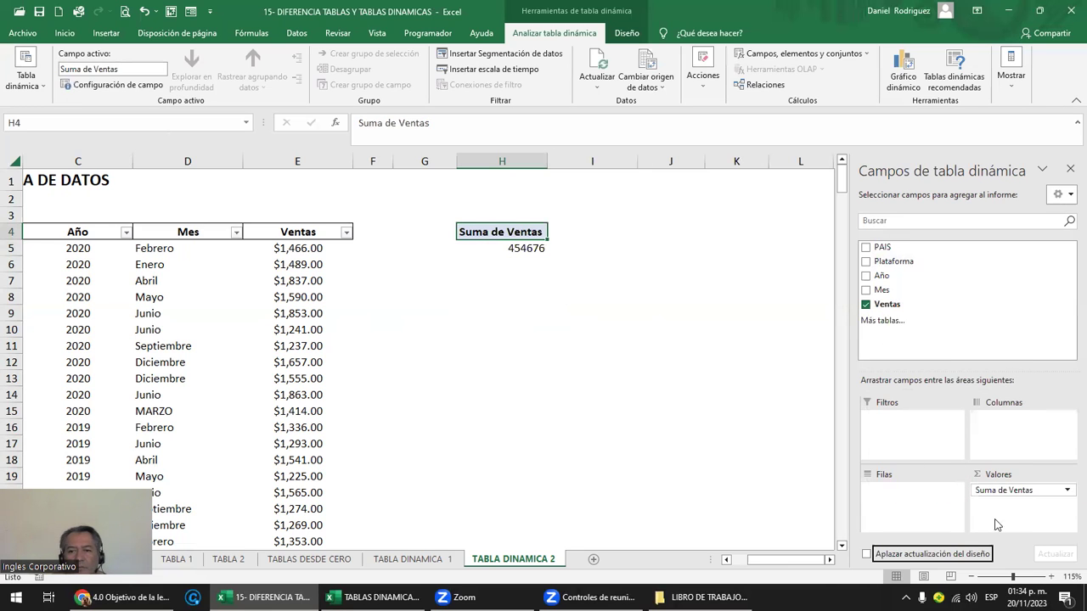
click(1062, 491)
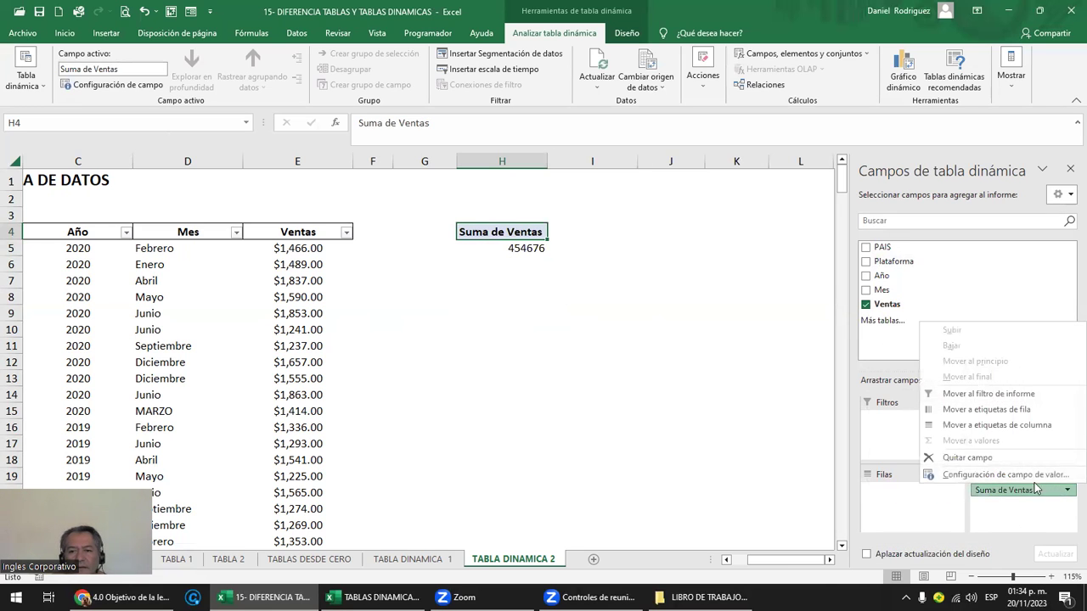
click(994, 461)
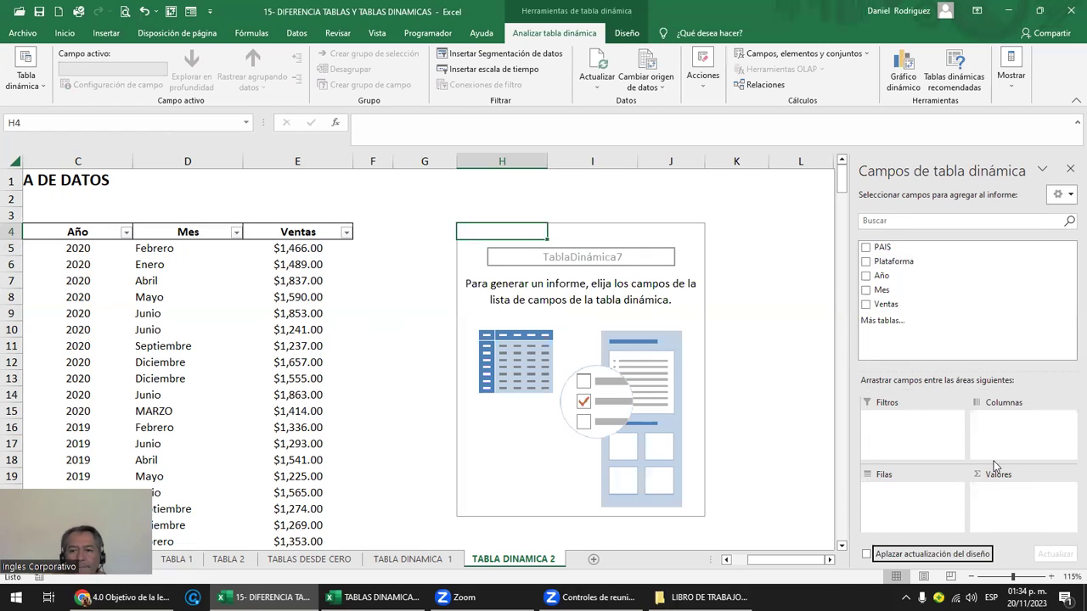
Put PAIS in Filas and Ventas in Valores: El Salvador 151790, Guatemala 153186, Honduras 149700
click(880, 248)
drag(879, 248, 890, 507)
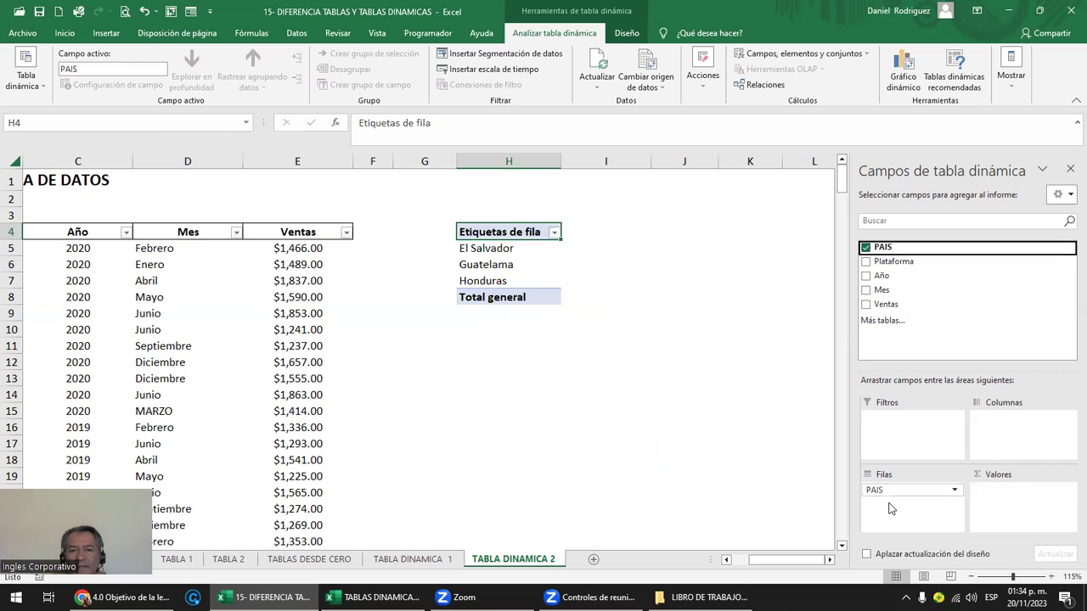
drag(883, 304, 1036, 506)
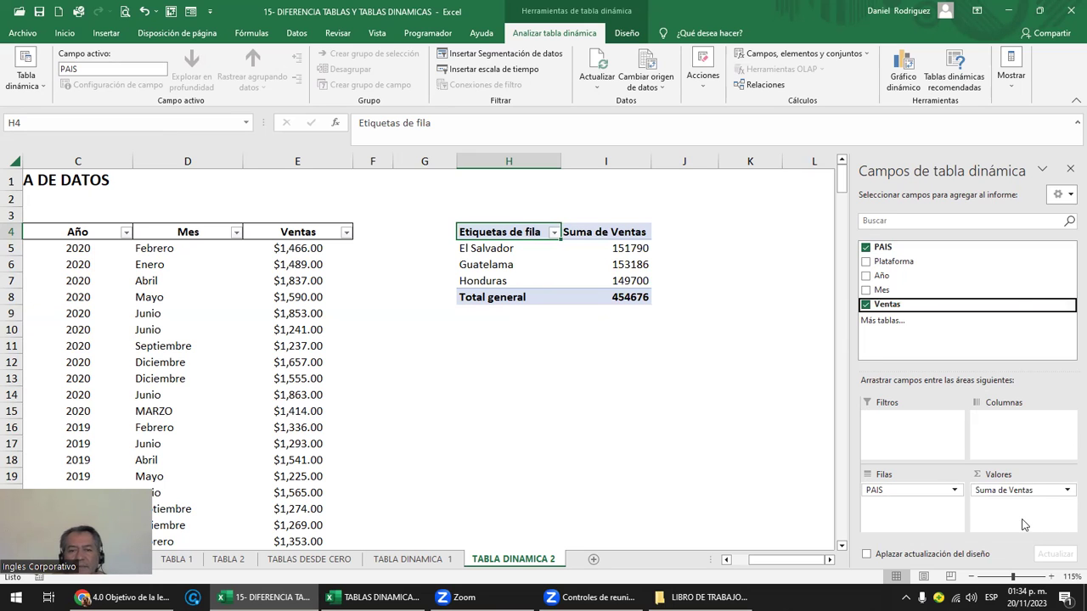
click(480, 161)
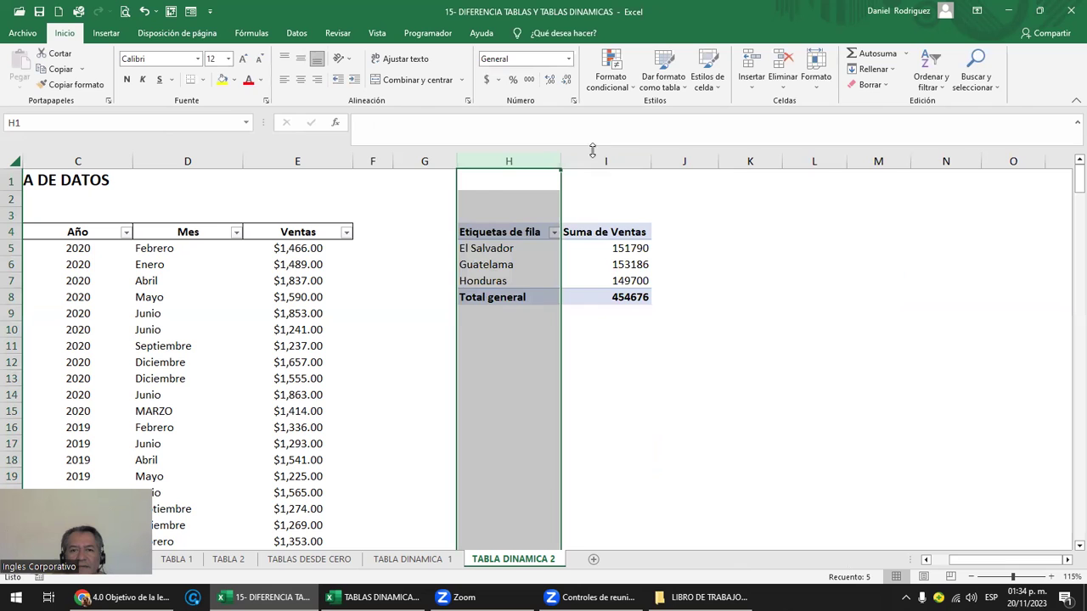
Select columns H and I, then the range H1:J11 around the country pivot
drag(479, 162, 605, 151)
click(604, 153)
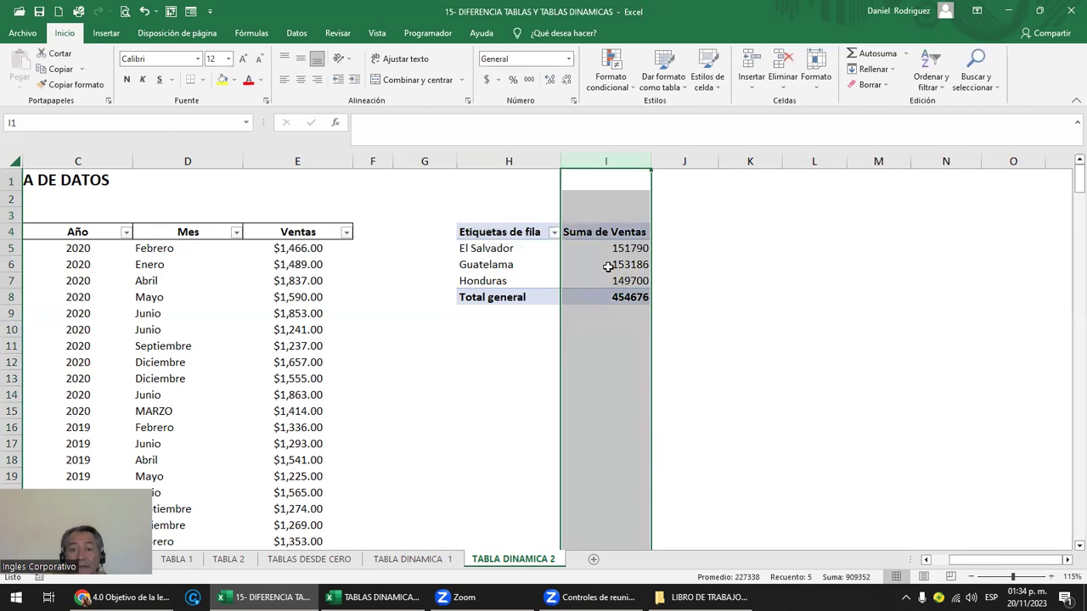
click(511, 247)
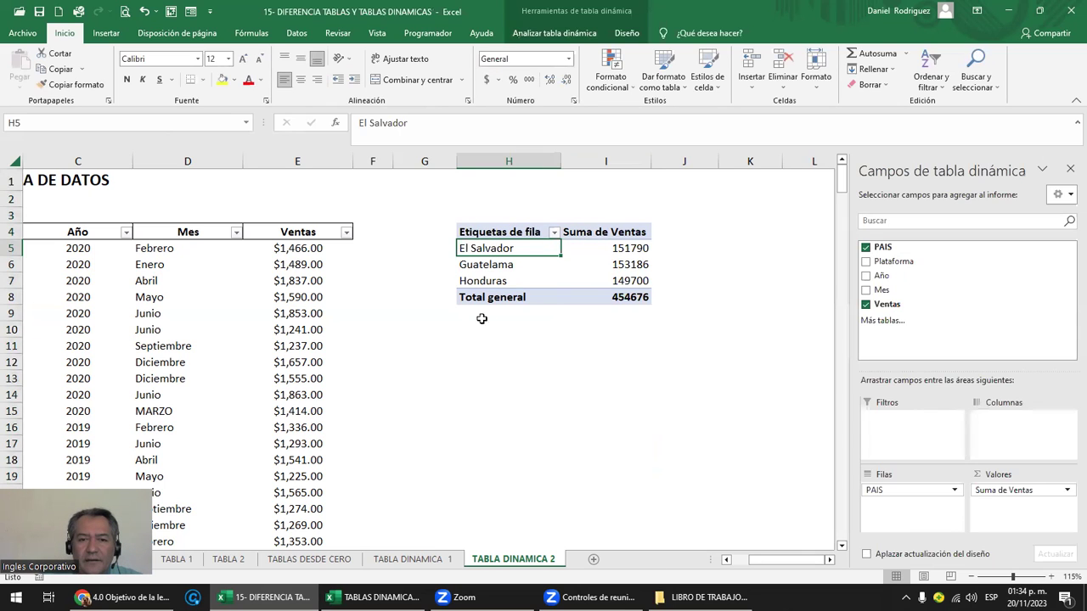
click(480, 378)
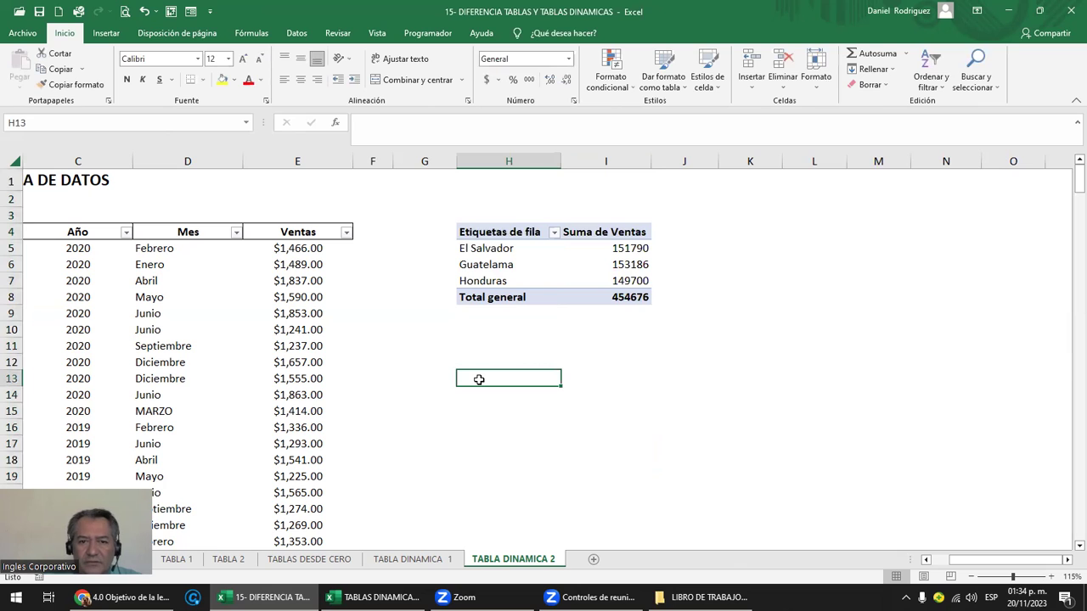
mouse_move(490, 231)
mouse_down()
mouse_move(521, 427)
mouse_move(944, 460)
mouse_up()
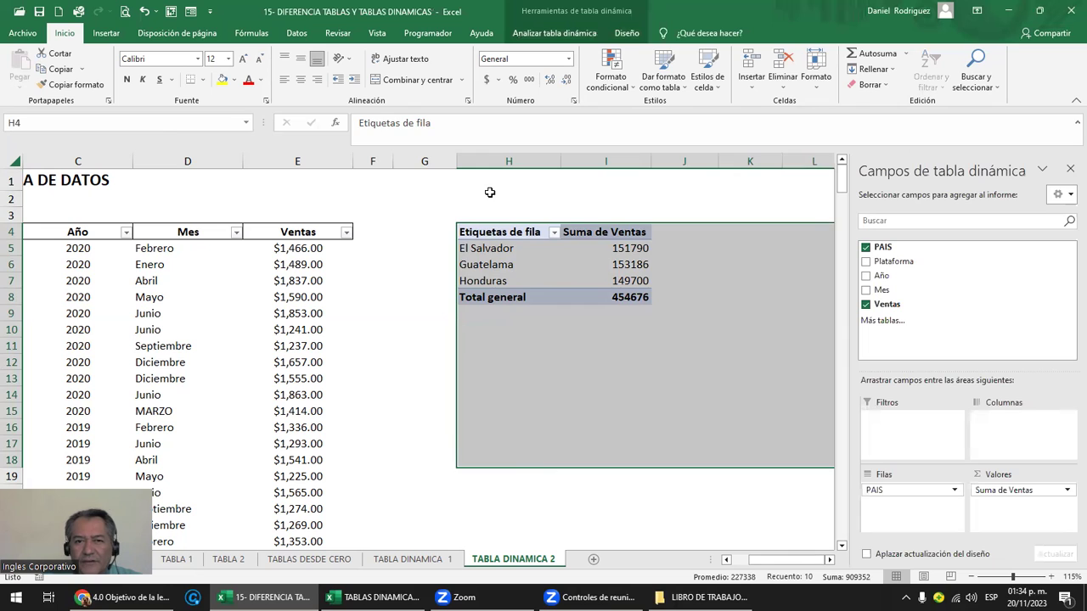
click(490, 193)
click(490, 180)
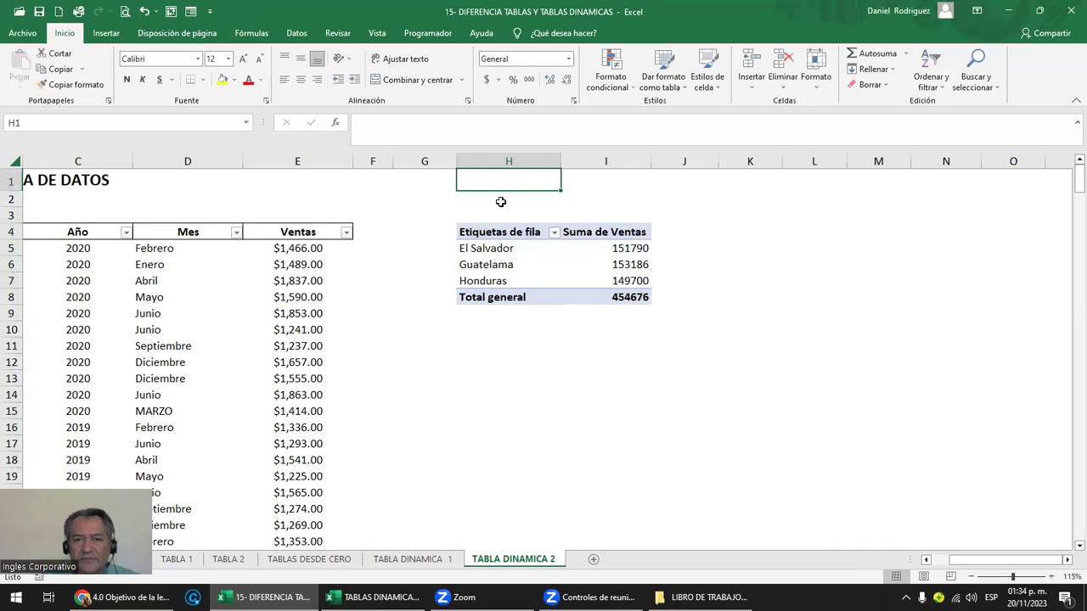
key(shift+Down)
key(shift+Down)
key(shift+Down)
key(shift+Down)
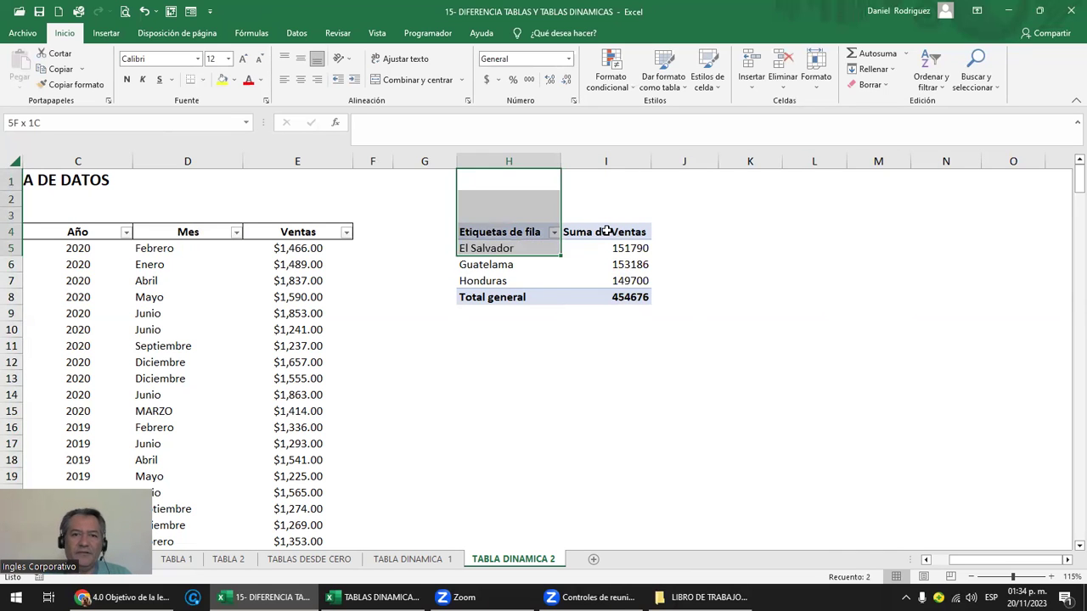
key(shift+Down)
key(shift+Down)
key(shift+Down)
key(shift+Down)
key(shift+Down)
key(shift+Down)
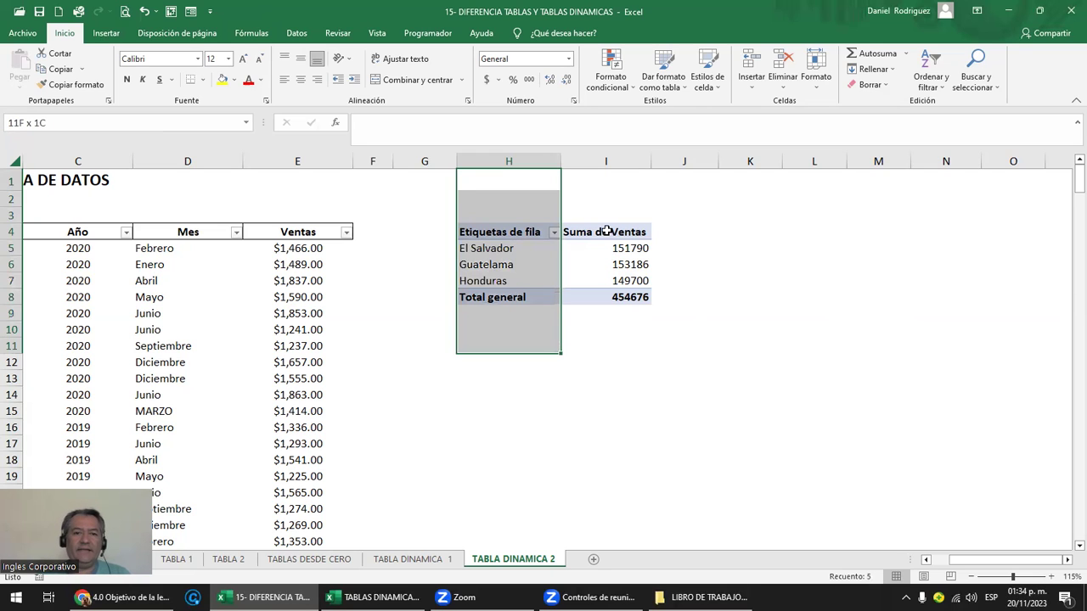
key(shift+Down)
key(shift+Down)
key(shift+Down)
key(shift+Right)
key(shift+Right)
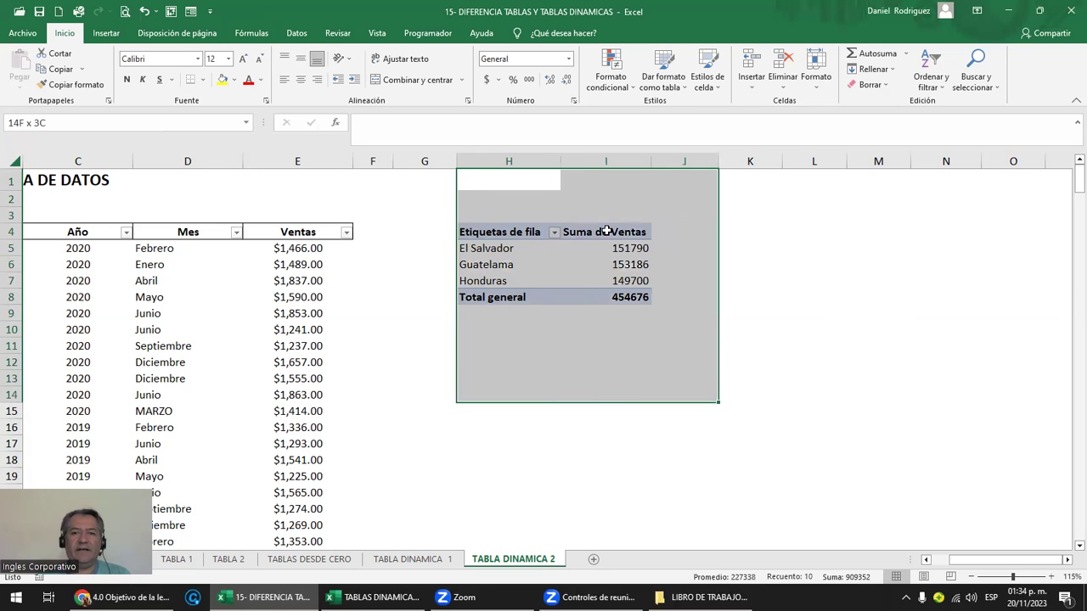
key(shift+Right)
key(shift+Right)
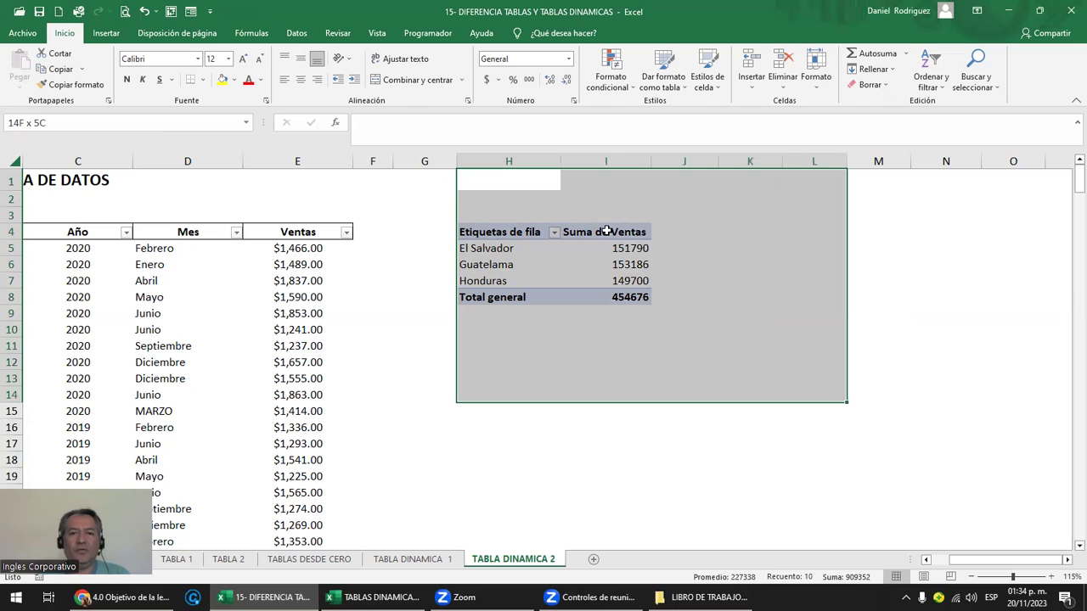
Enter the test text GKGKGKGK in cell H13 below the pivot
click(490, 375)
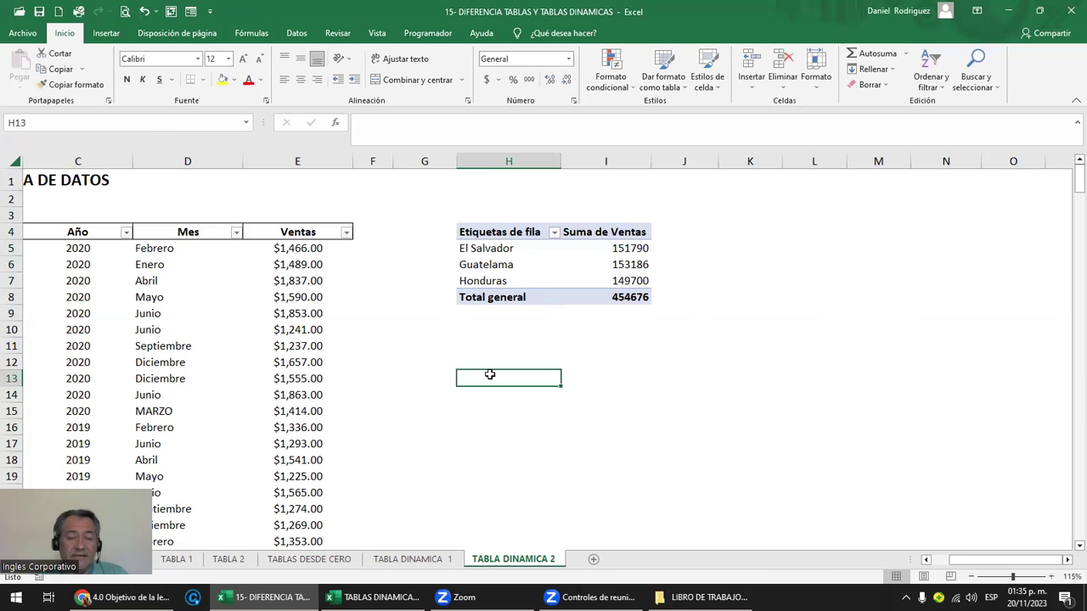
text(GKGKGKGK)
key(Return)
click(498, 252)
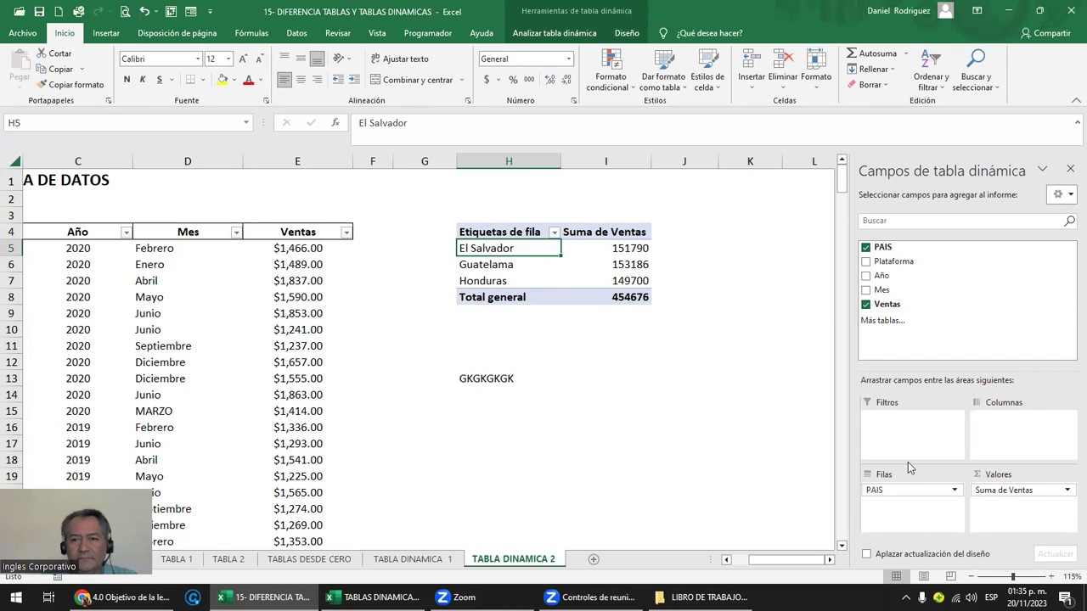
Move PAIS to Columnas and Suma de Ventas to Filas, accepting the replacement of sheet data
drag(902, 493, 1019, 418)
drag(1025, 500, 907, 504)
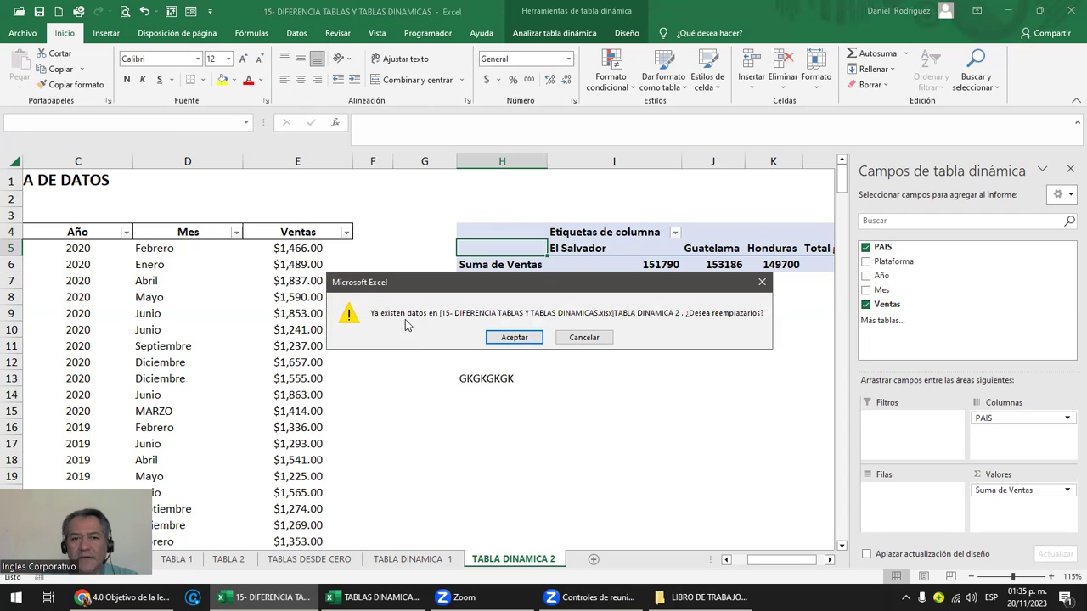
click(518, 339)
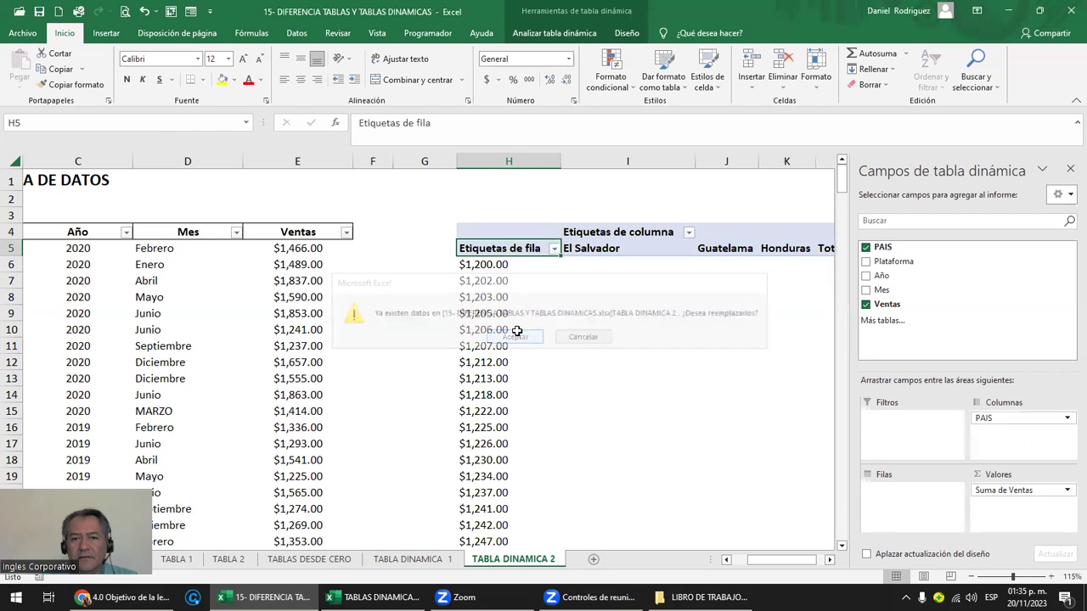
scroll(486, 437, down, 1)
scroll(487, 437, down, 4)
scroll(489, 439, up, 4)
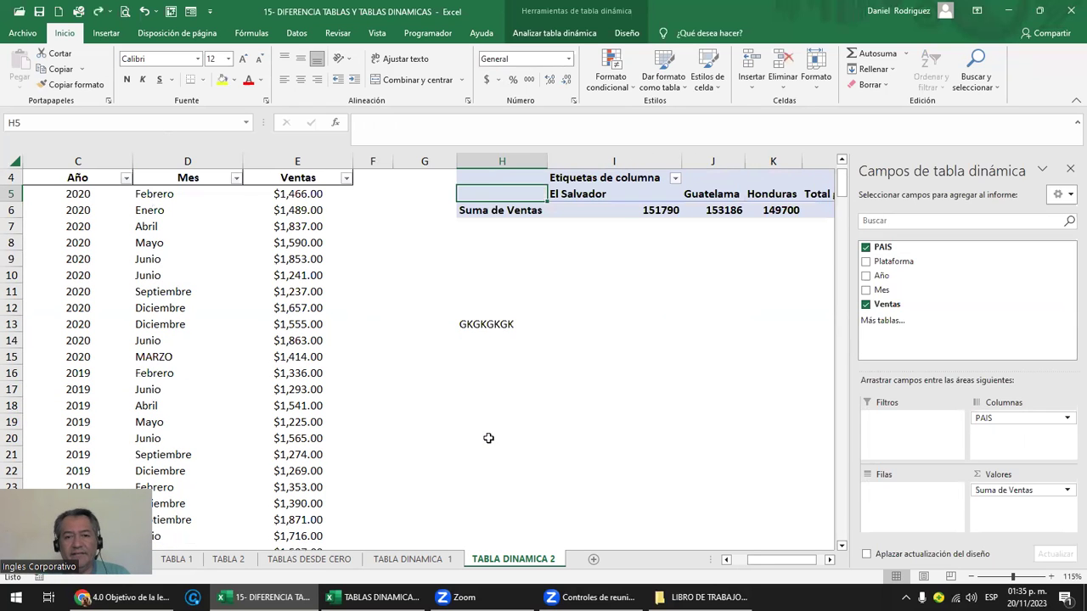
Undo back to the countries-in-rows pivot, then delete GKGKGKGK by clearing H11:H15
drag(468, 310, 701, 422)
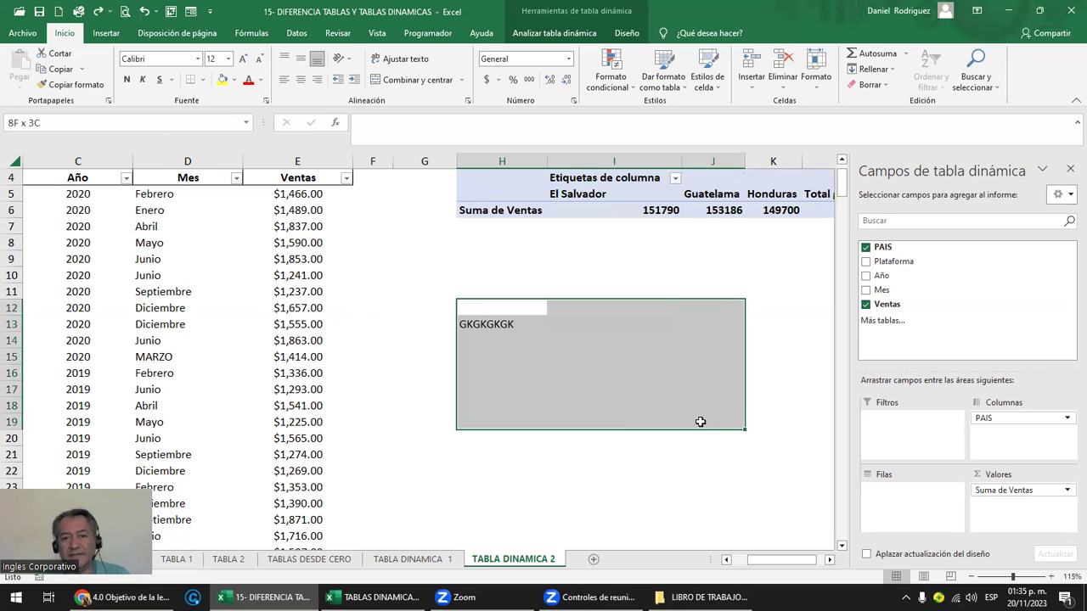
key(Delete)
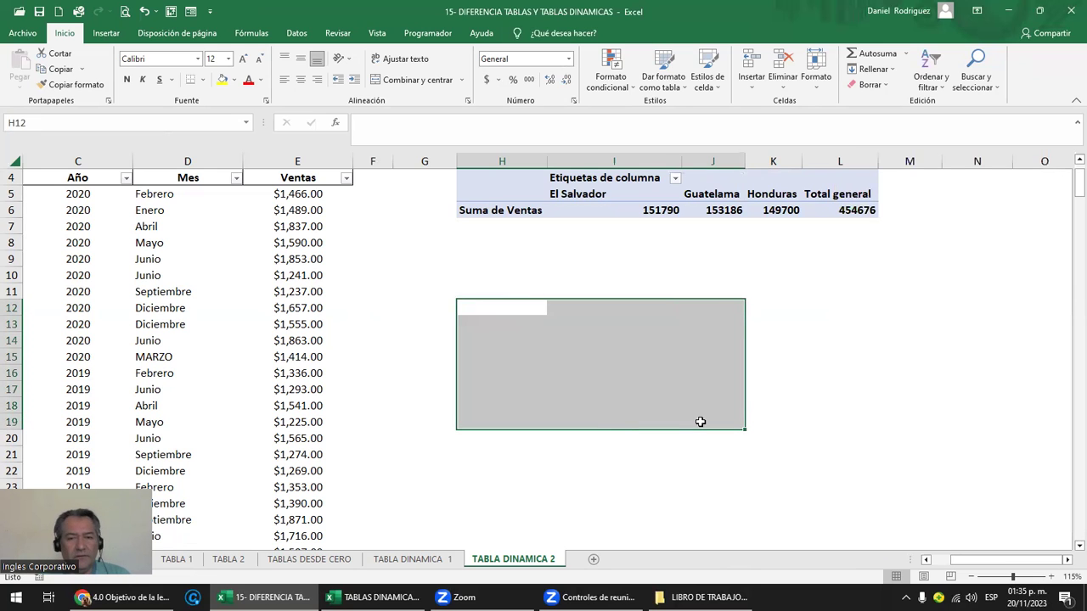
click(583, 357)
key(ctrl+z)
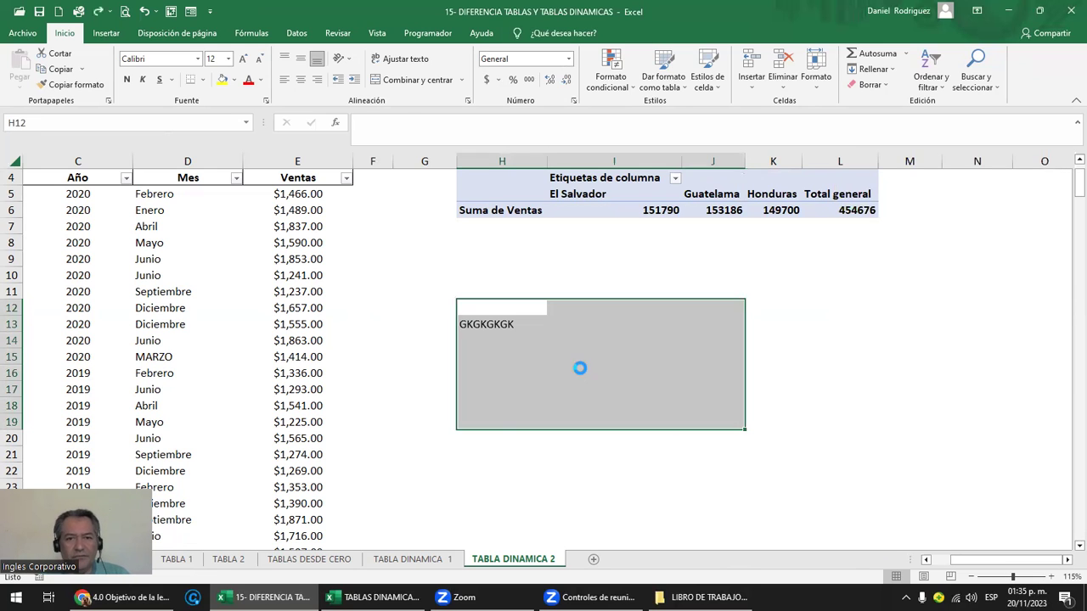
key(ctrl+z)
drag(480, 295, 518, 358)
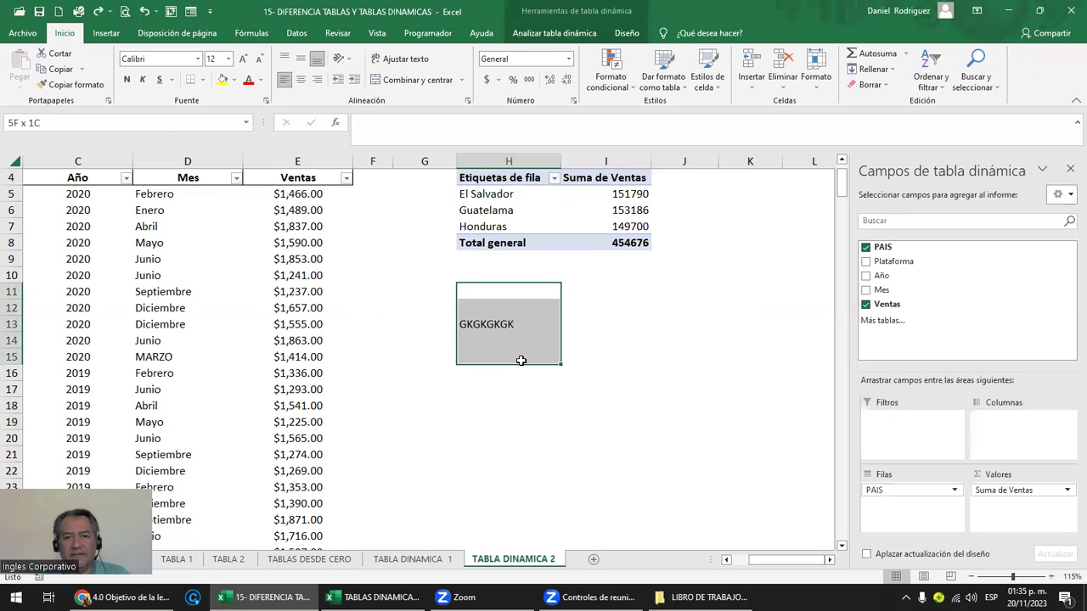
key(Delete)
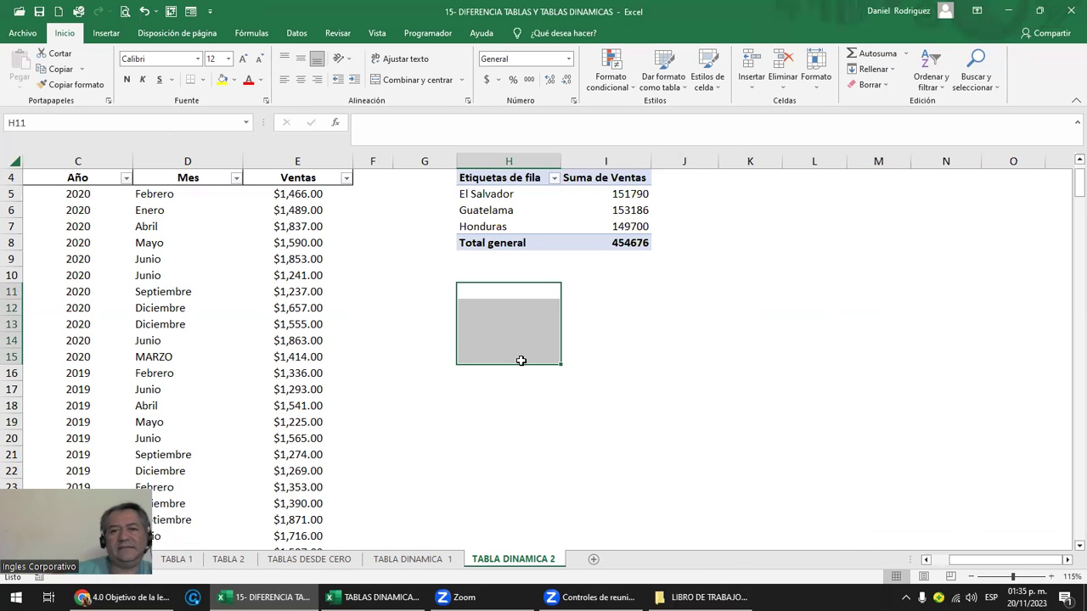
scroll(520, 395, up, 1)
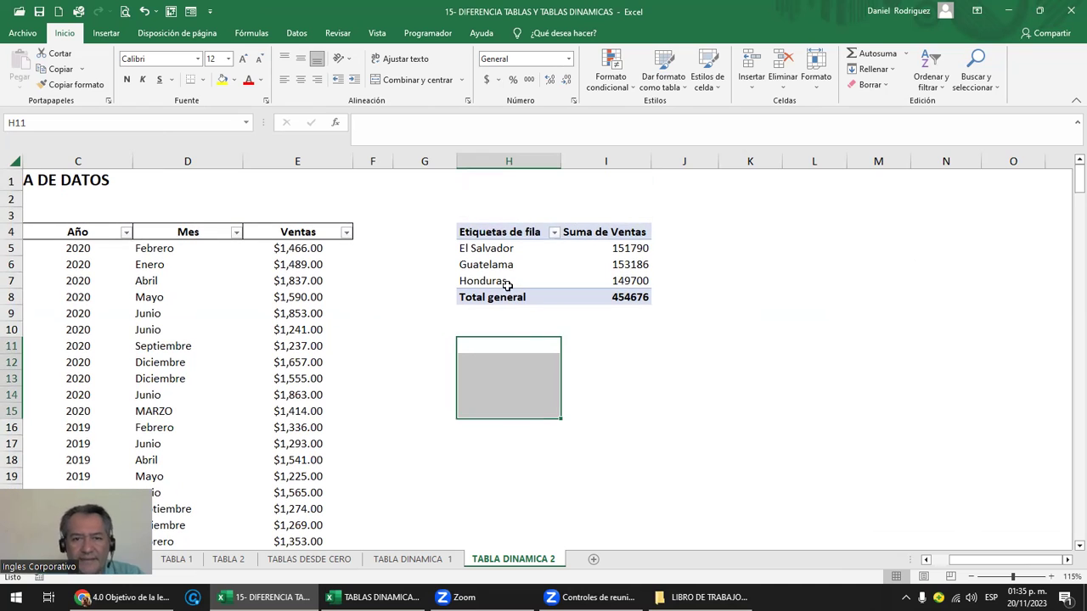
click(481, 230)
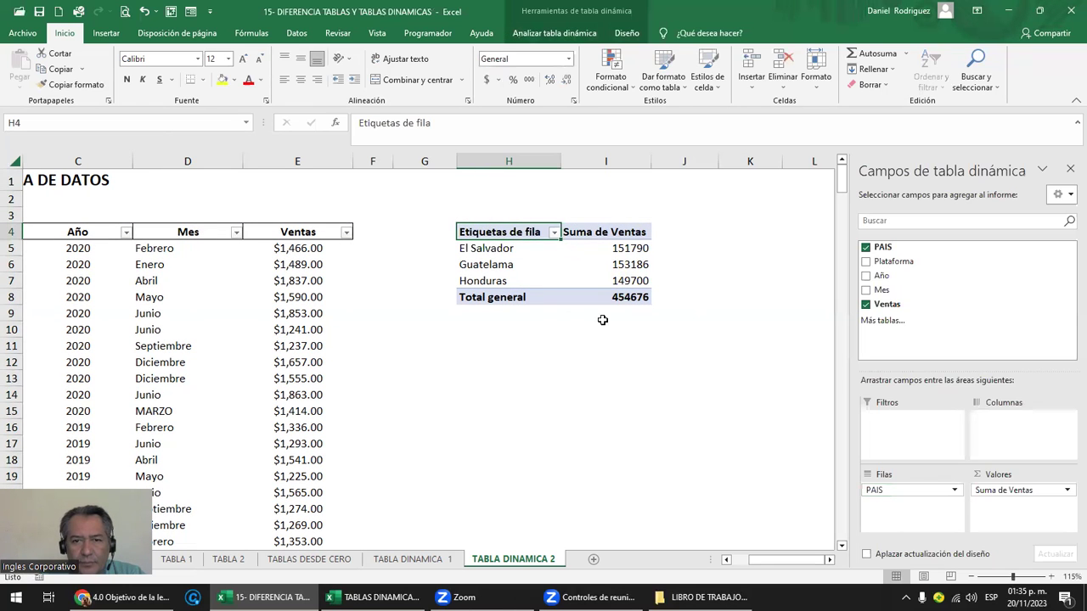
click(481, 401)
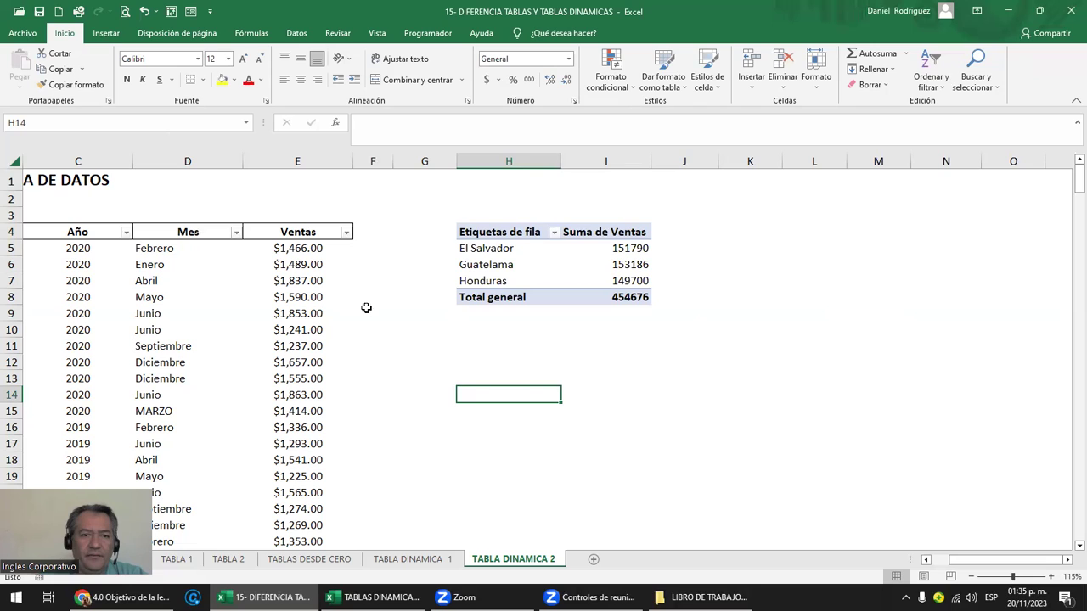
click(305, 394)
click(472, 397)
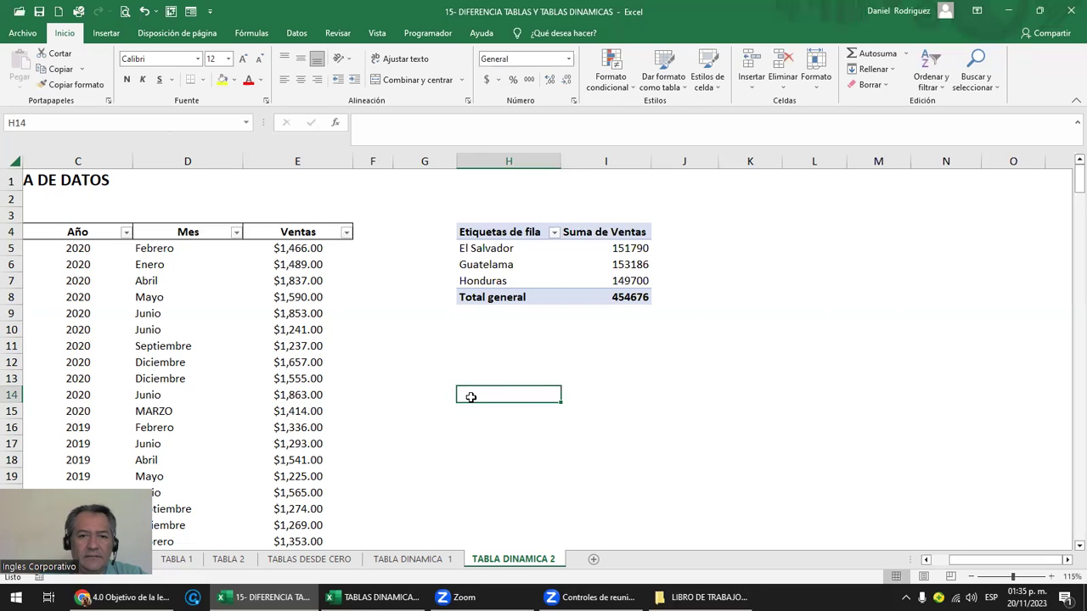
click(311, 397)
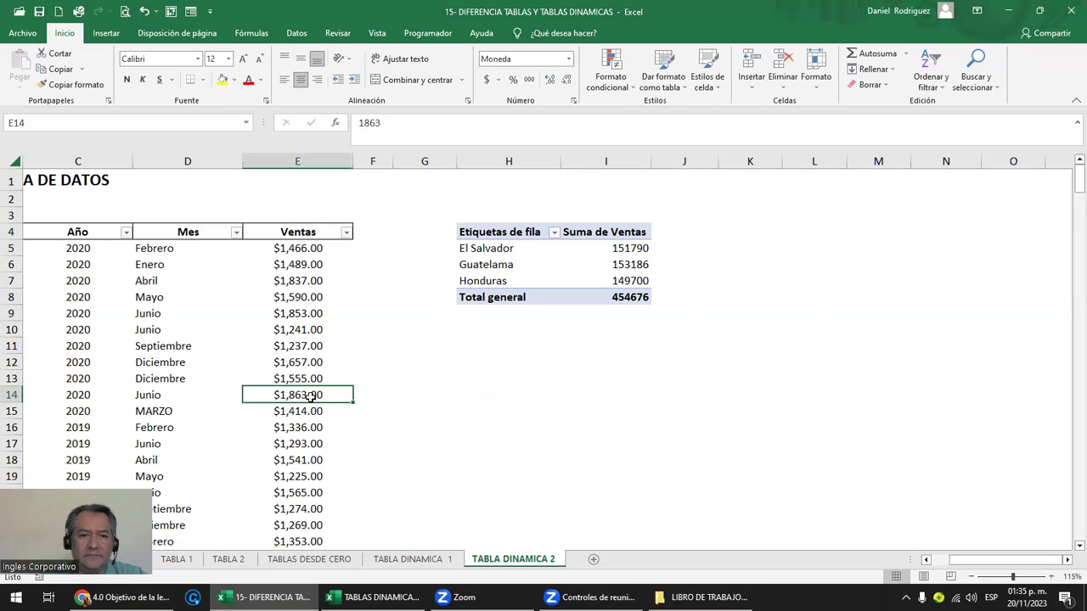
click(301, 232)
click(450, 410)
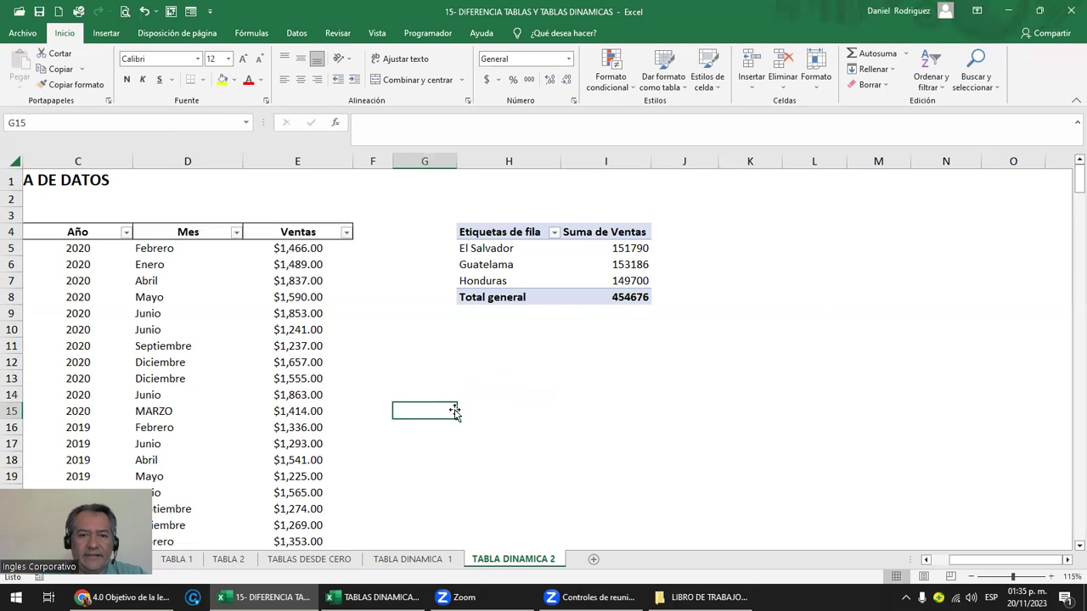
scroll(454, 408, down, 6)
scroll(458, 409, up, 5)
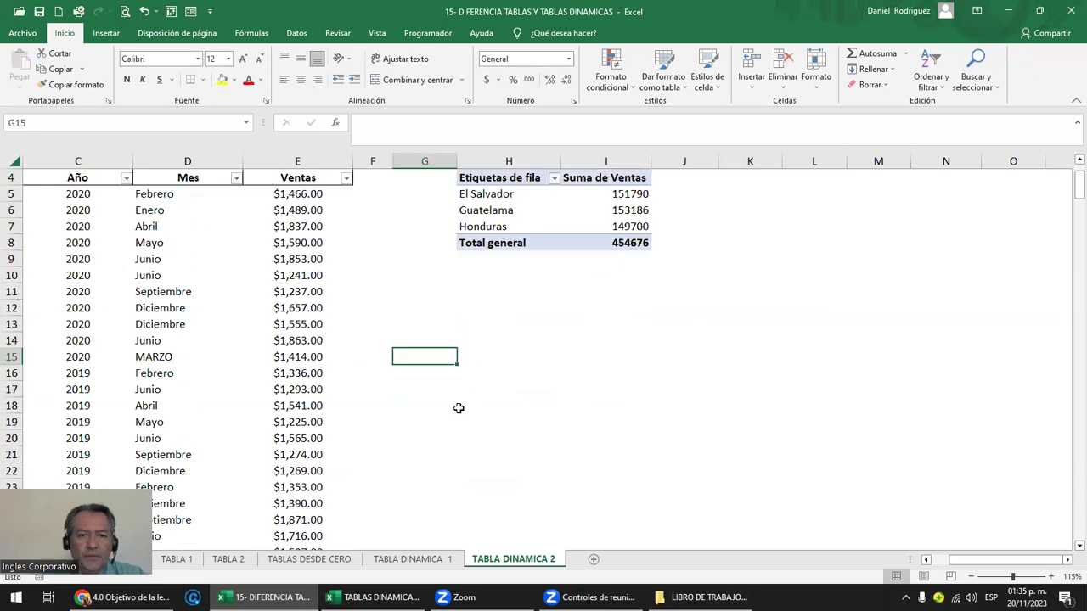
scroll(476, 407, up, 1)
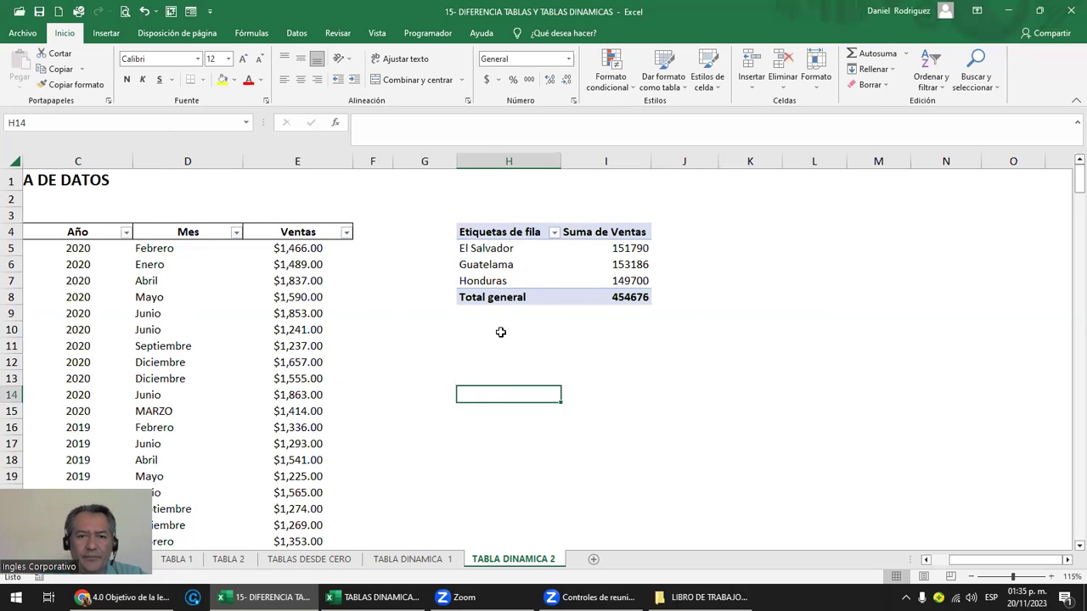
drag(500, 331, 501, 510)
click(489, 407)
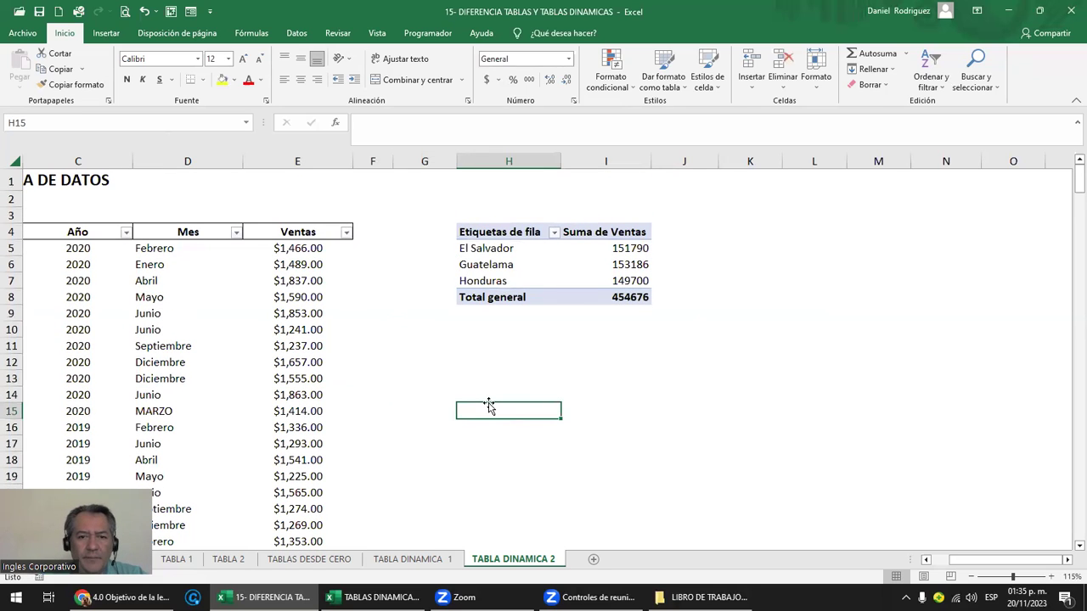
click(308, 409)
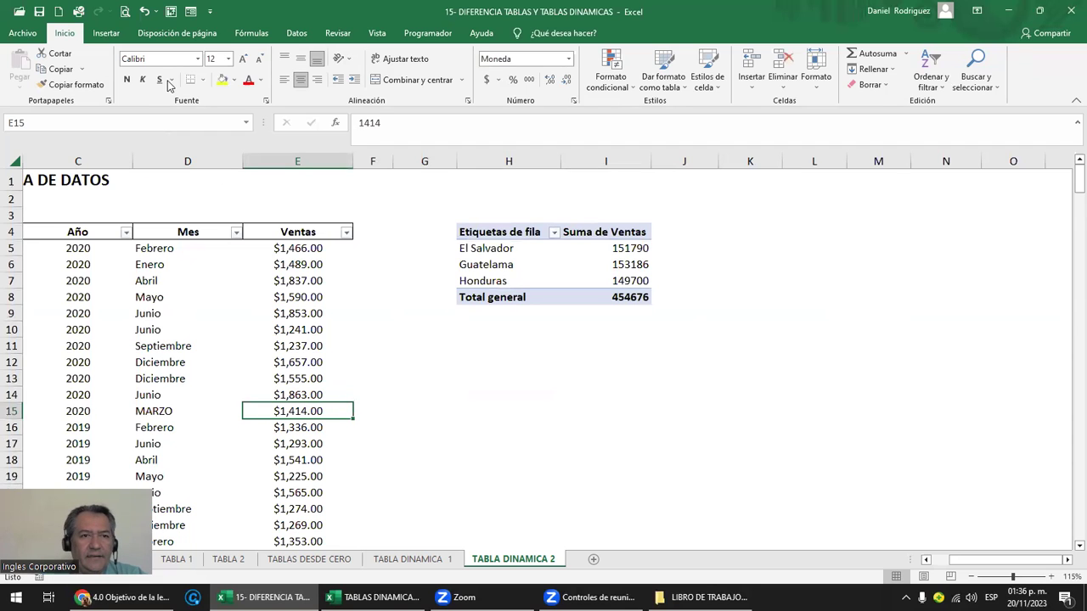
Insert a second pivot table from range A4:E301 at cell H15 of the existing sheet
click(106, 34)
click(30, 85)
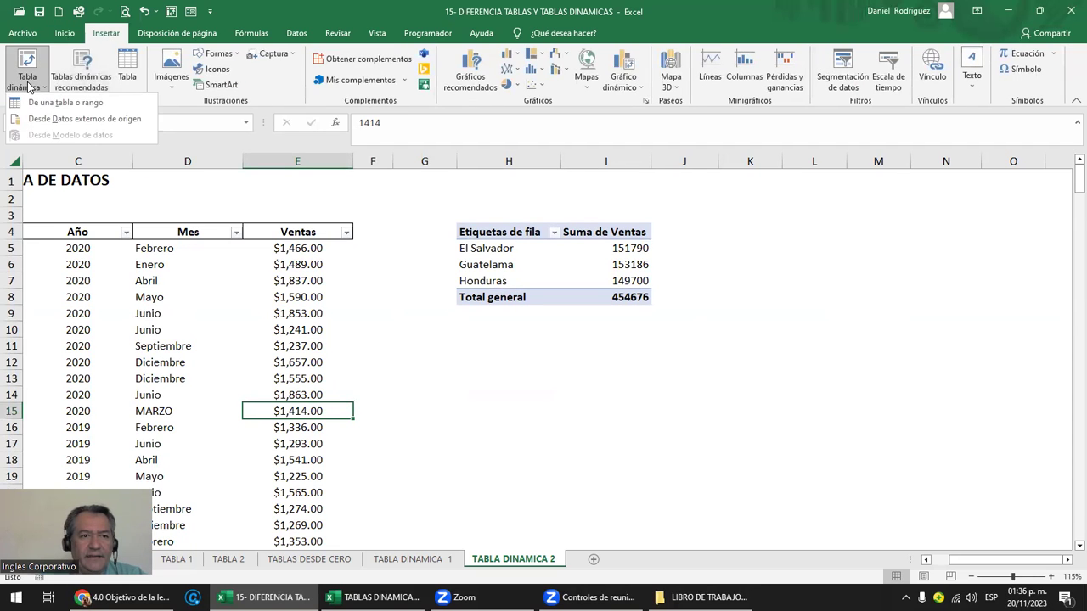
click(72, 102)
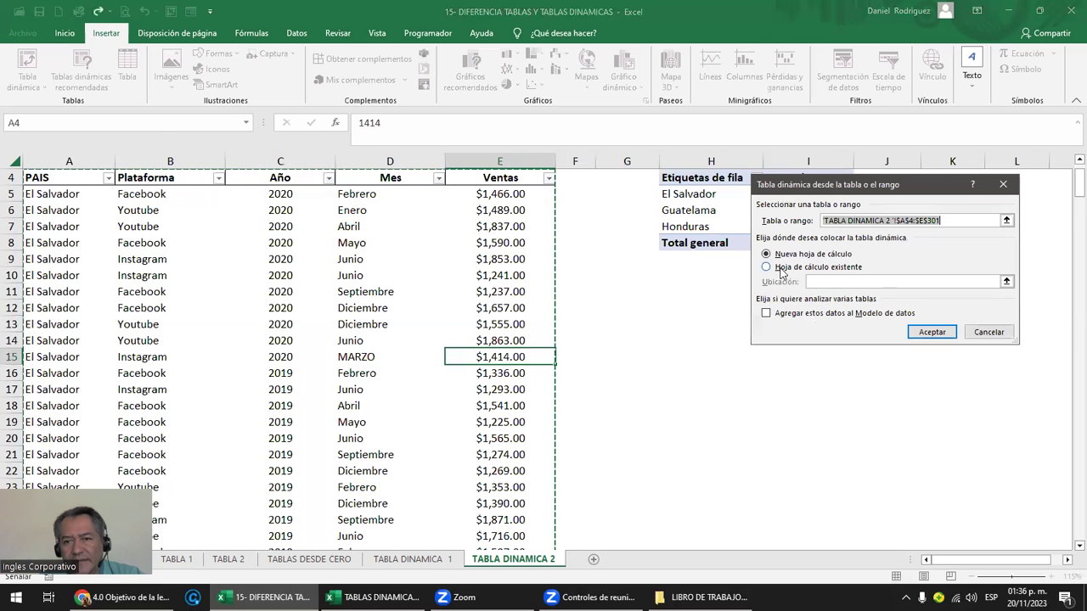
click(778, 269)
click(674, 350)
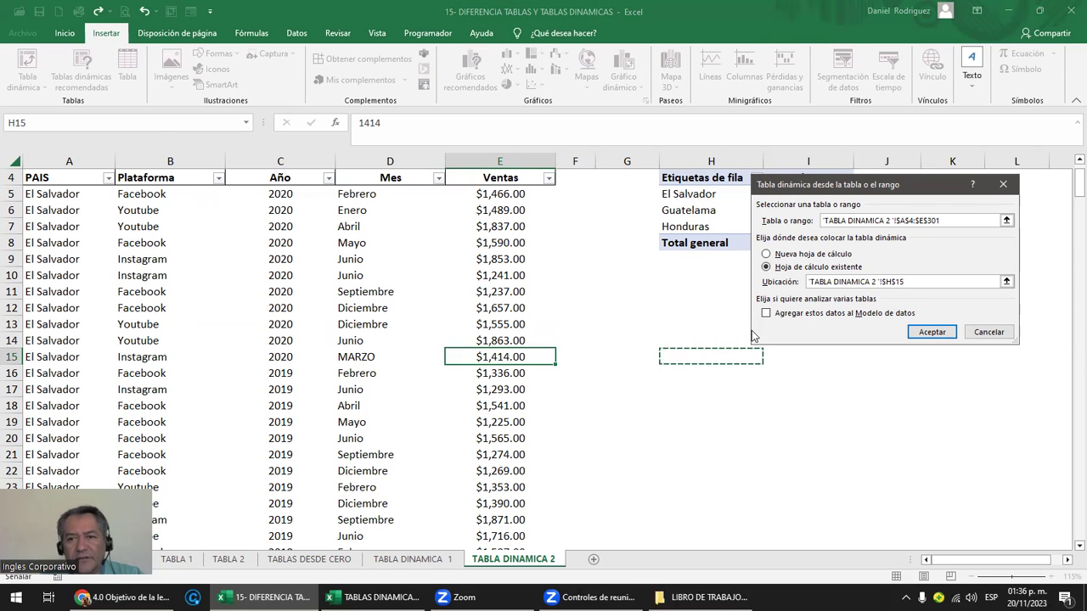
click(932, 332)
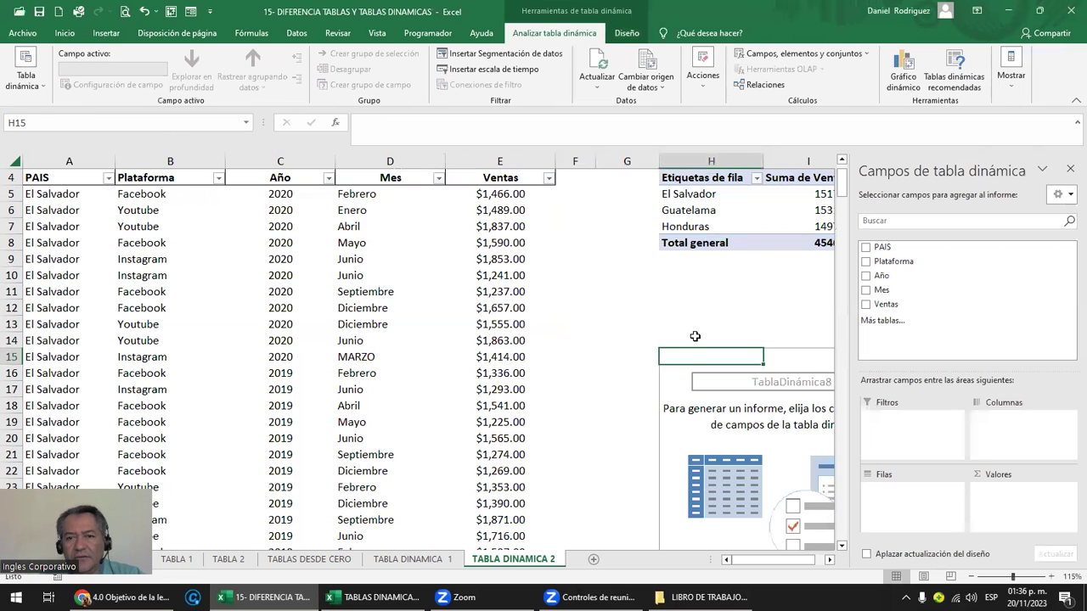
scroll(694, 336, up, 1)
click(704, 332)
Draw a Flecha hacia abajo block arrow down over columns F–G beside the pivots
key(Right)
key(Right)
key(Right)
key(Right)
key(Right)
key(Right)
key(Right)
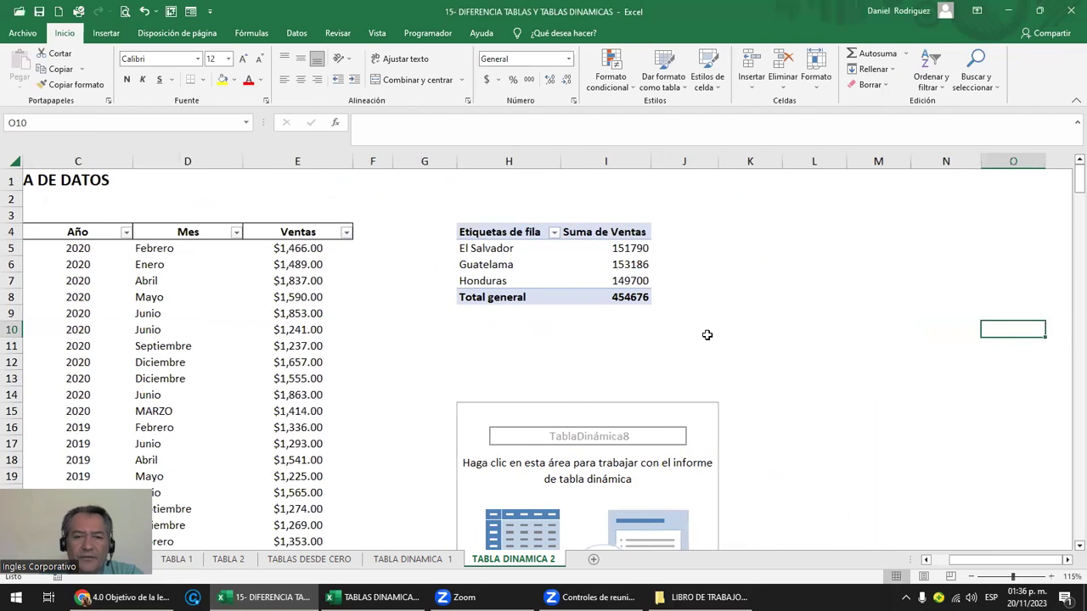
click(468, 412)
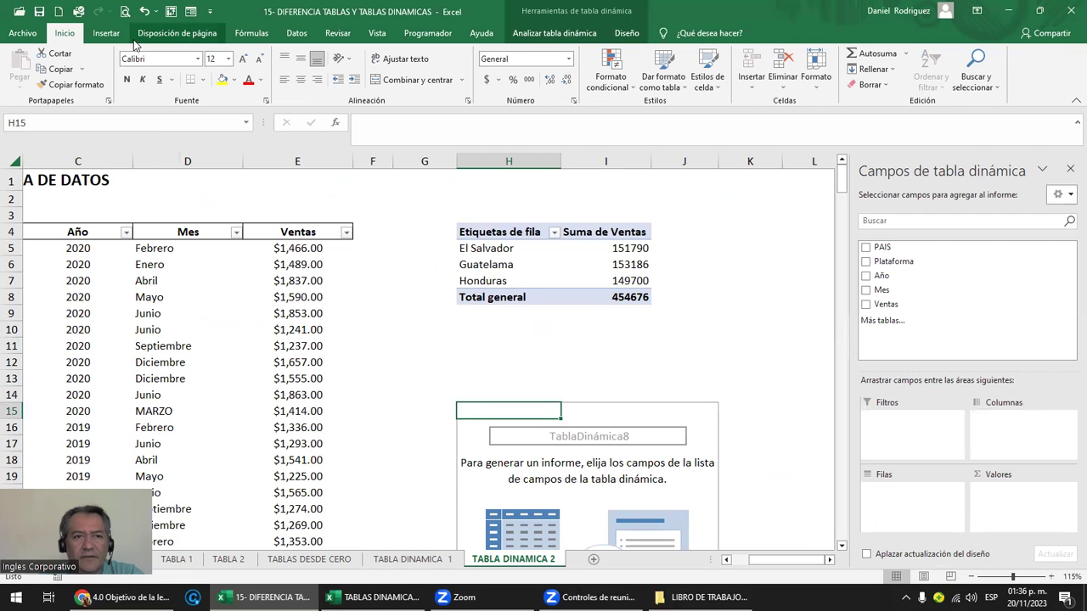
click(106, 33)
click(204, 75)
click(218, 52)
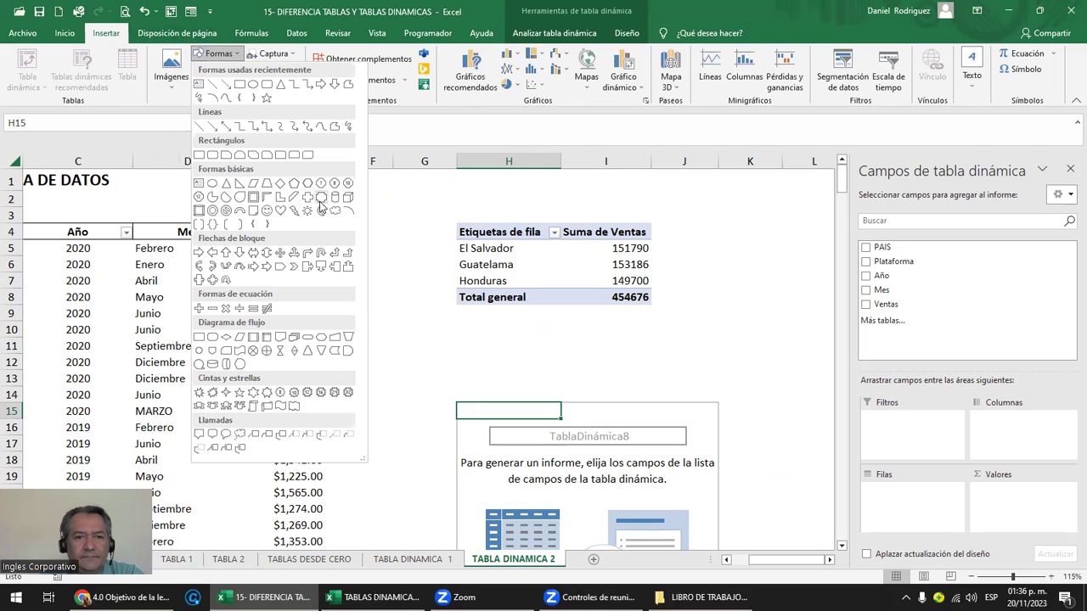
click(242, 264)
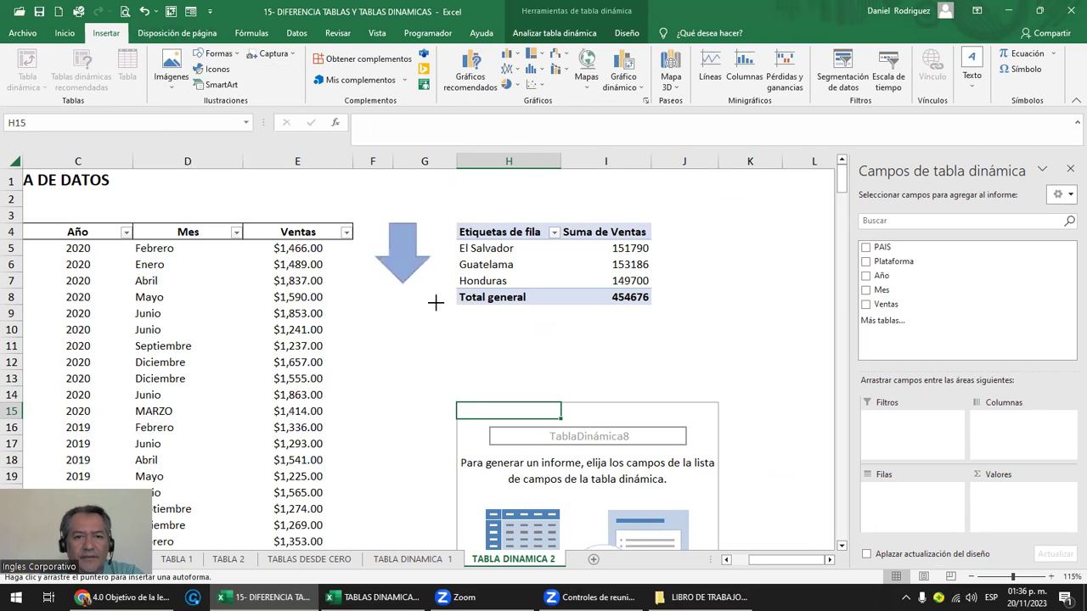
drag(375, 222, 442, 409)
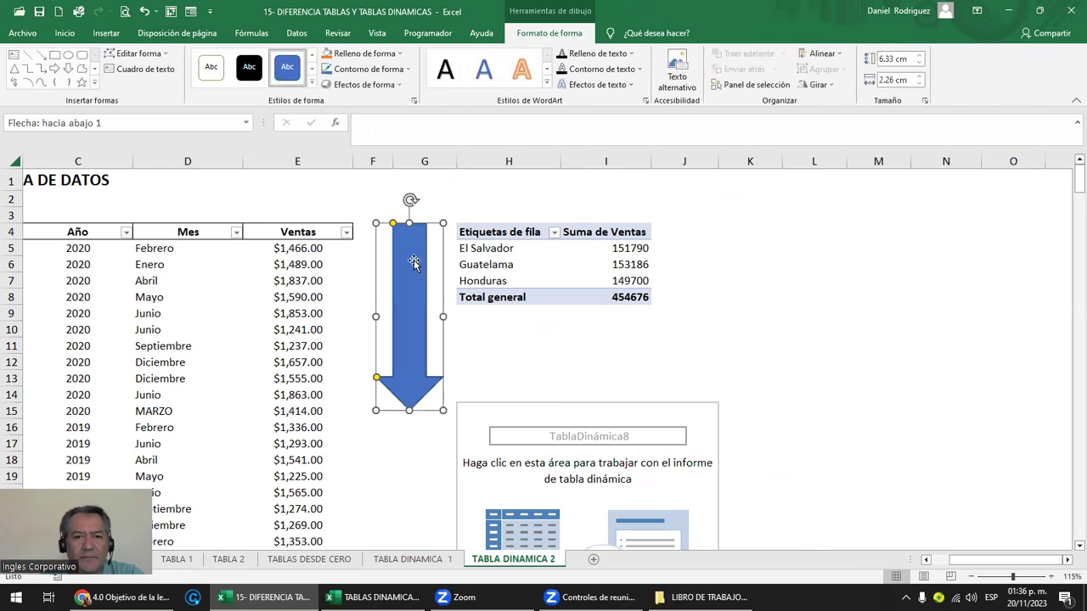
Inspect the cells between the pivots and reselect the empty TablaDinámica8 pivot at H15
click(529, 366)
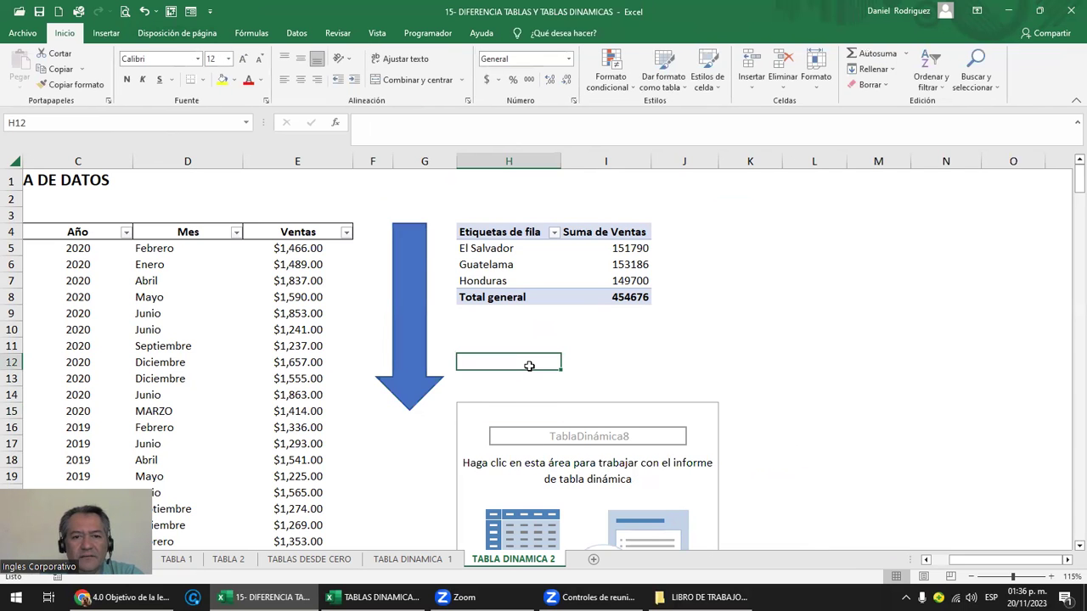
click(938, 272)
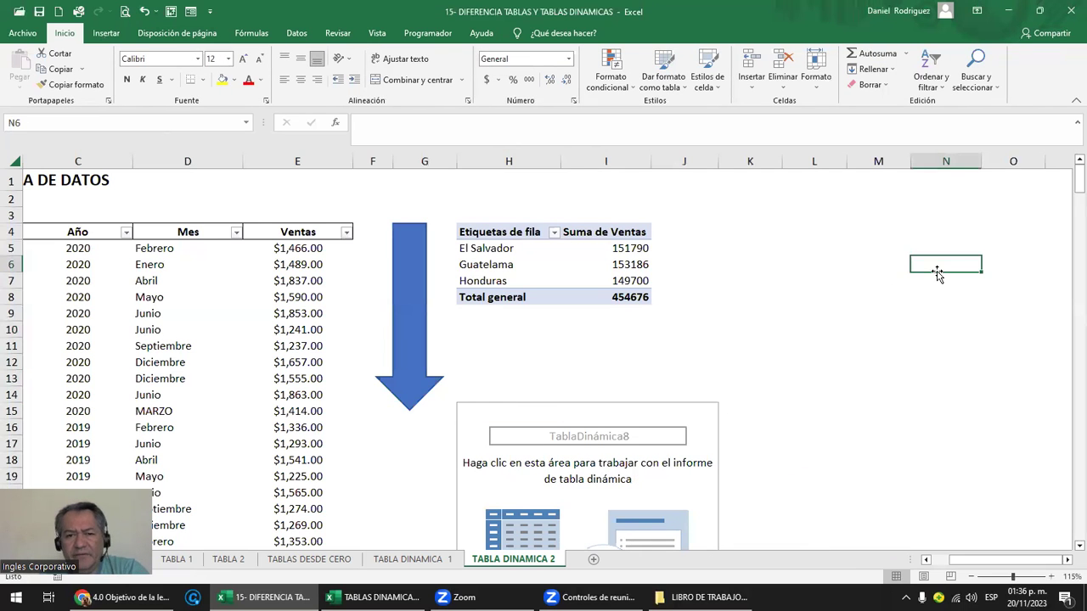
scroll(699, 338, down, 1)
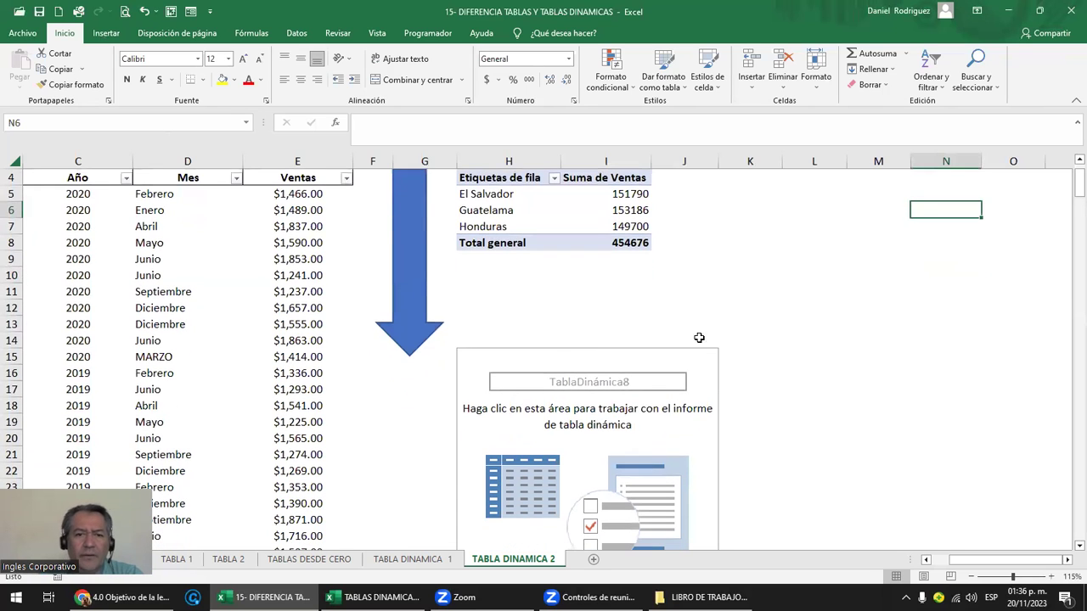
click(438, 341)
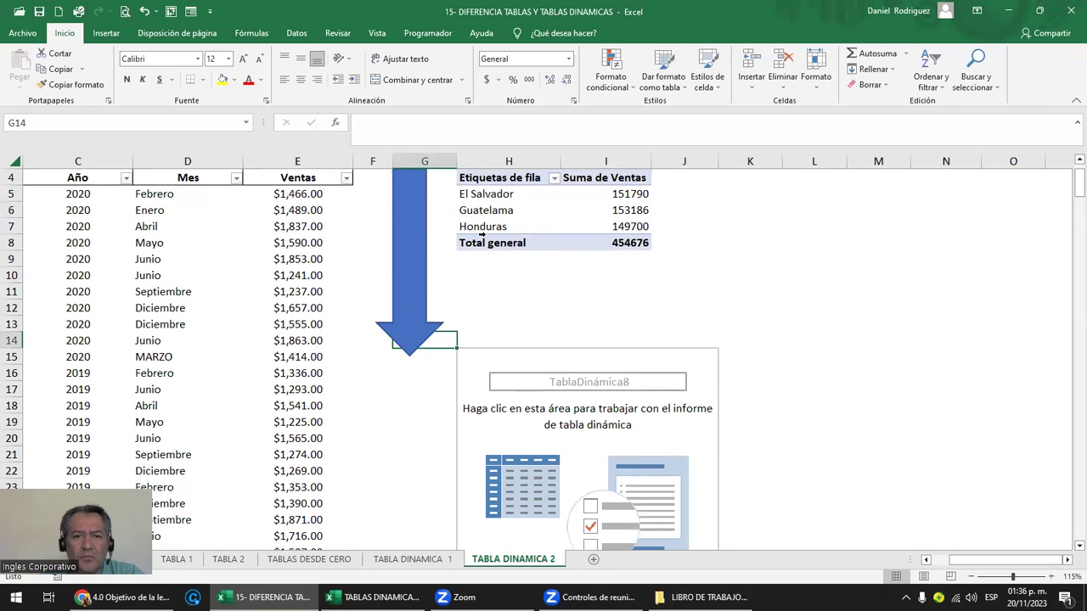
drag(477, 275, 569, 293)
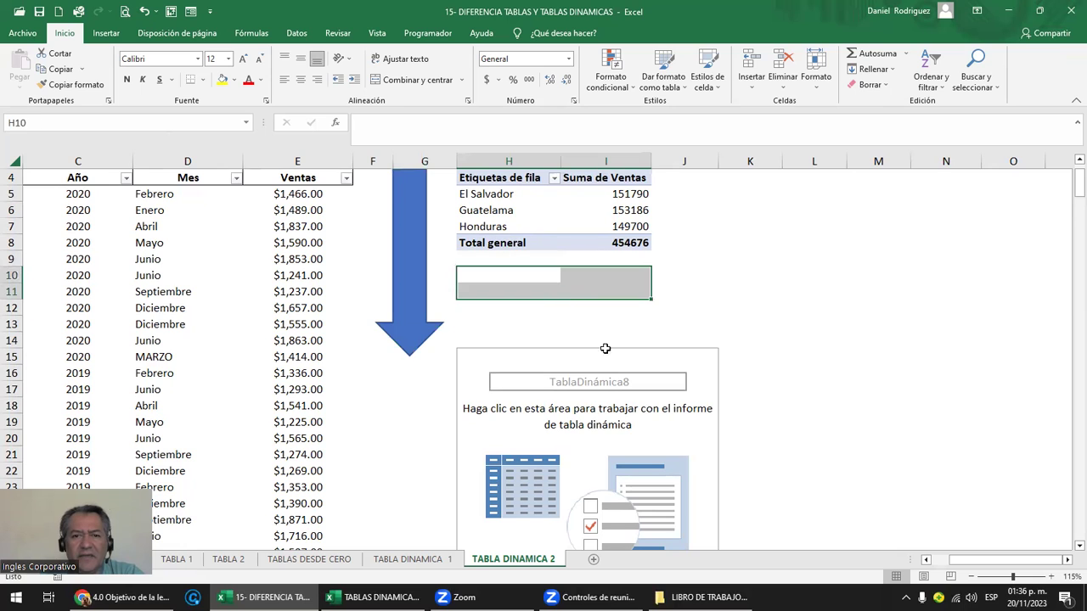
scroll(690, 393, up, 1)
click(482, 421)
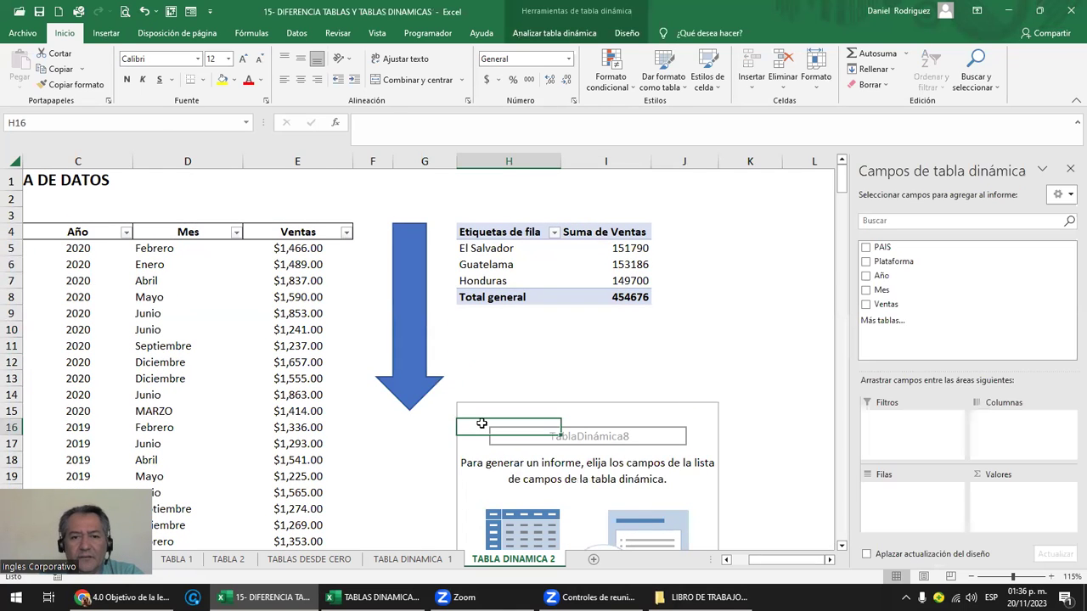
click(467, 386)
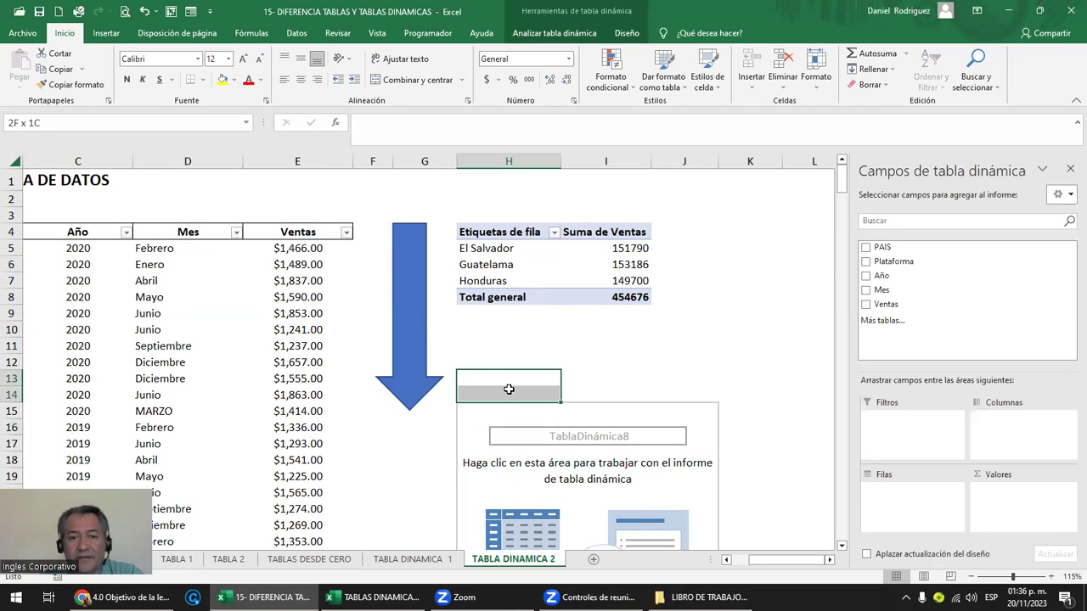
drag(497, 367, 550, 385)
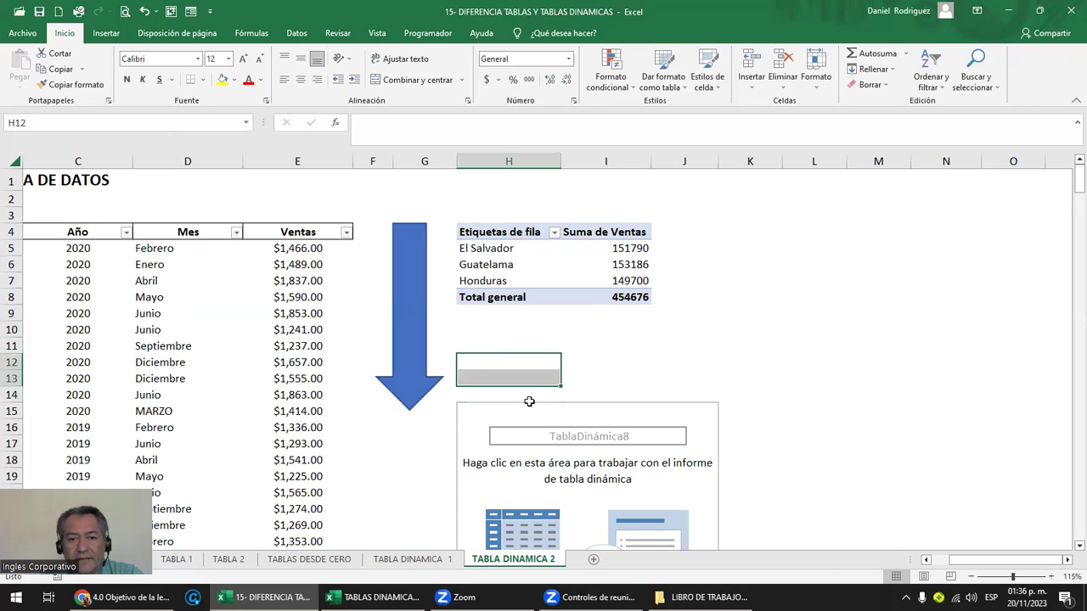
click(494, 414)
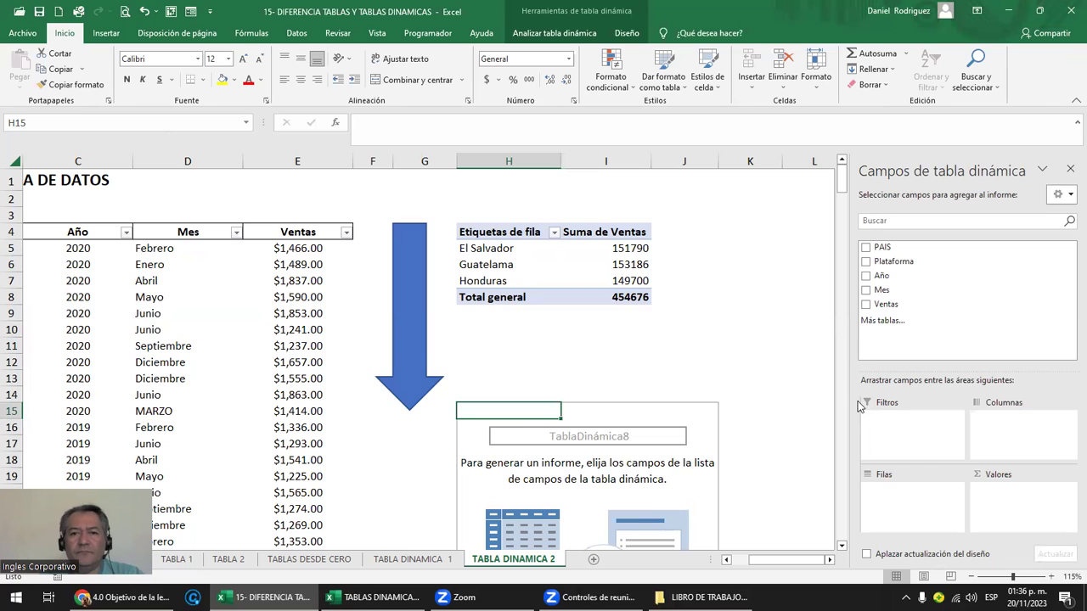
Put PAIS in Filas, Ventas in Valores and Año in Filtros of the H15 pivot
drag(888, 253, 907, 497)
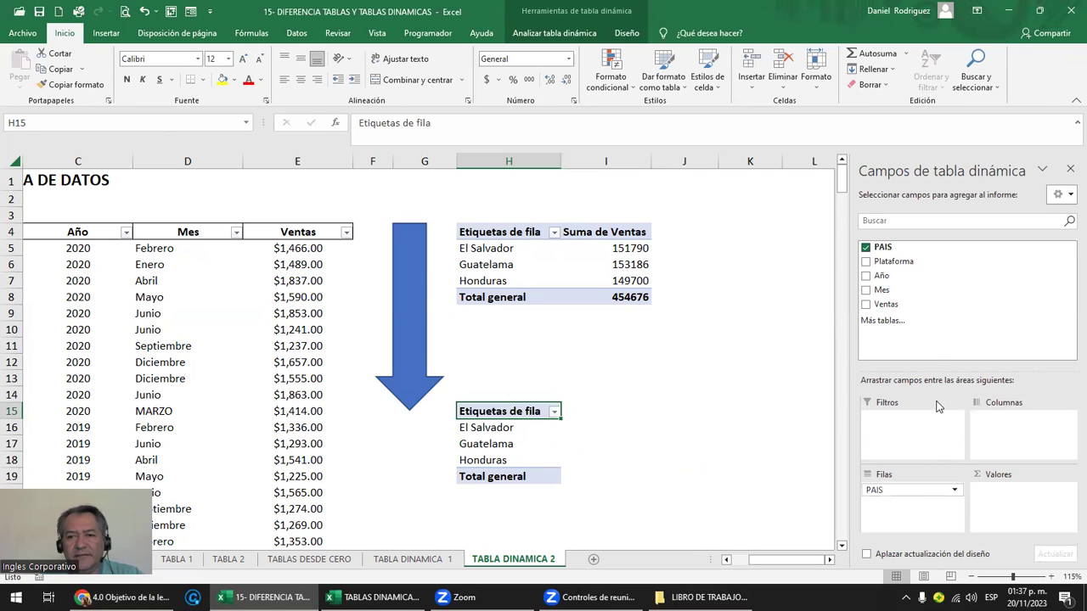
drag(885, 304, 1036, 510)
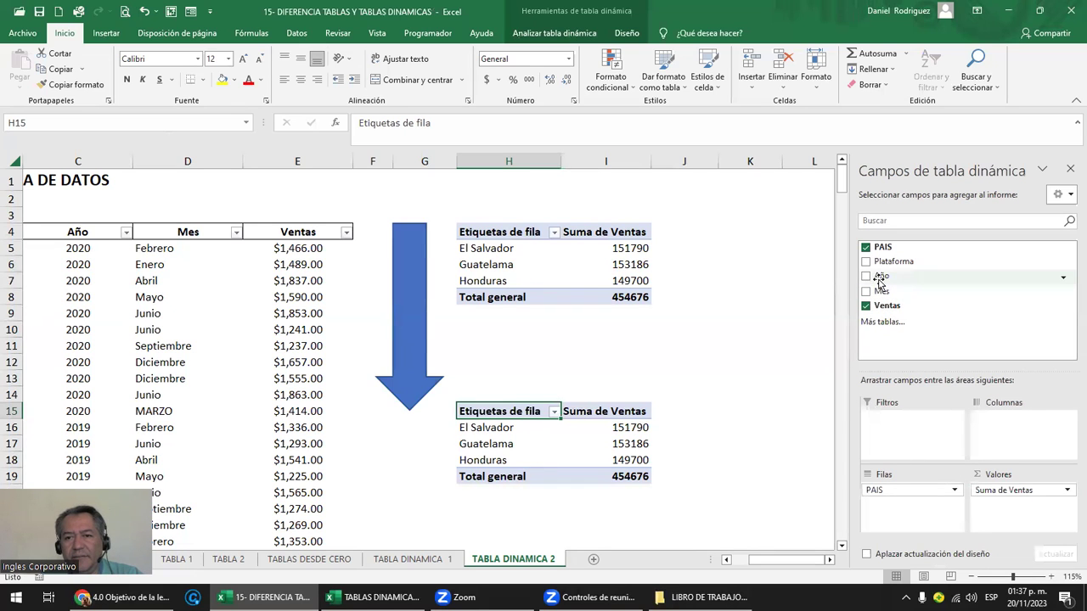
drag(880, 278, 887, 431)
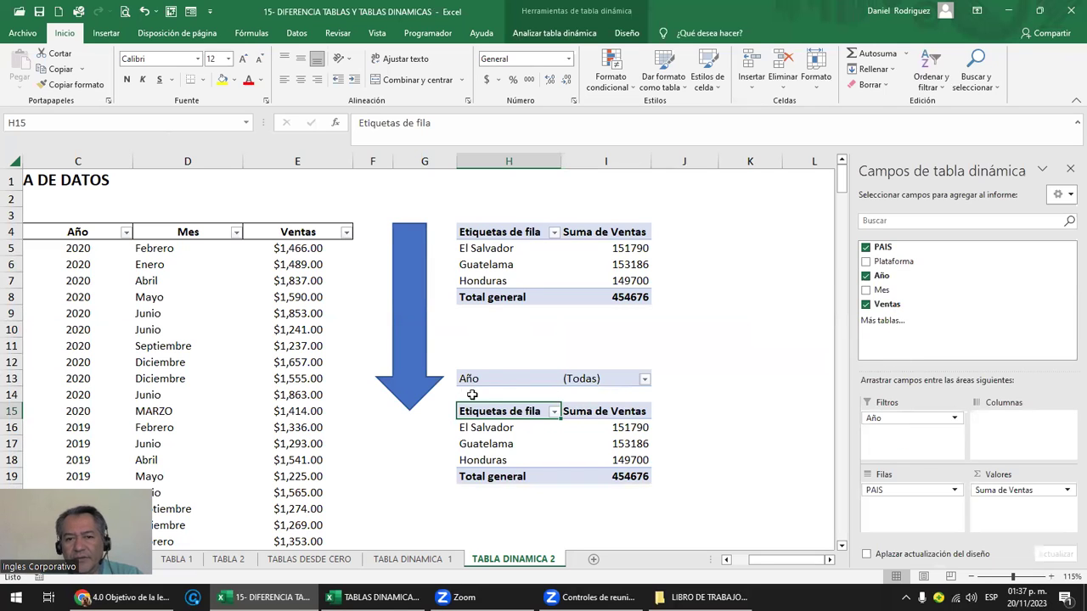
Check the Año filter rows, then remove and re-add Año as the filter
drag(472, 394, 695, 403)
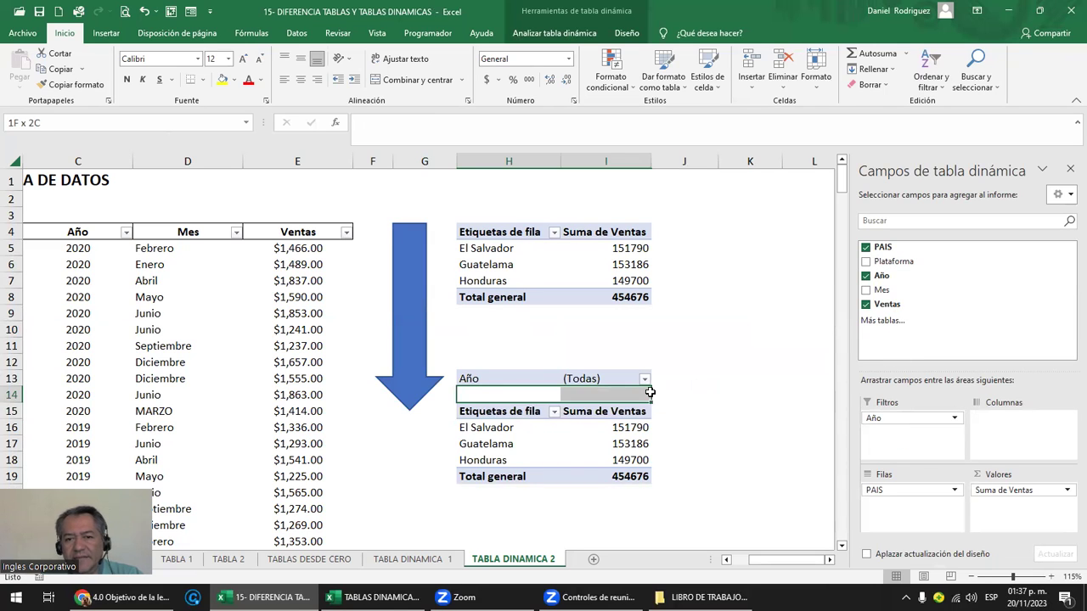
drag(669, 396, 680, 380)
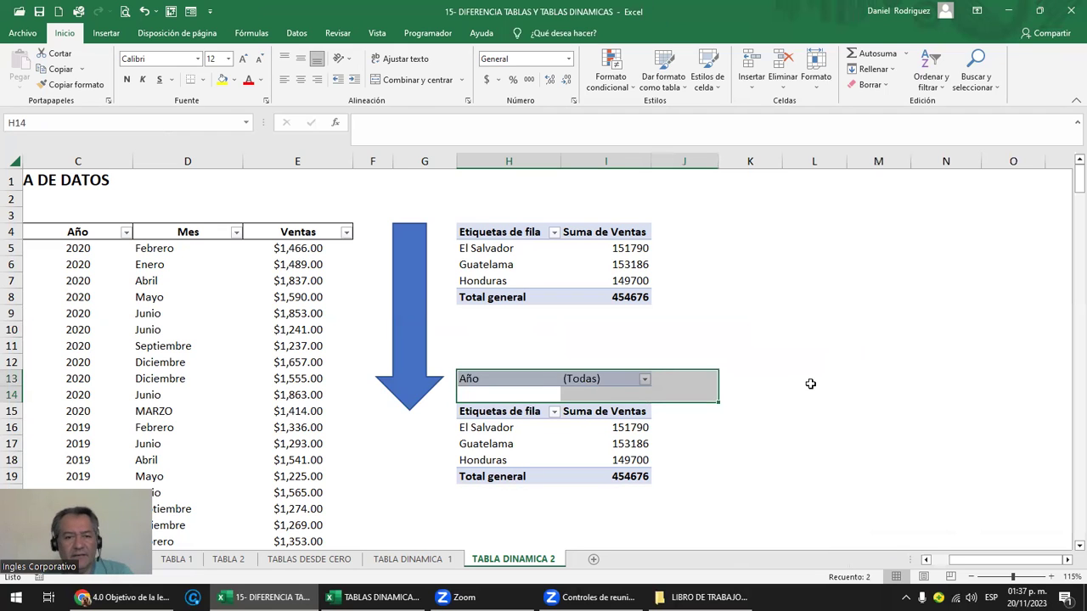
key(shift+Up)
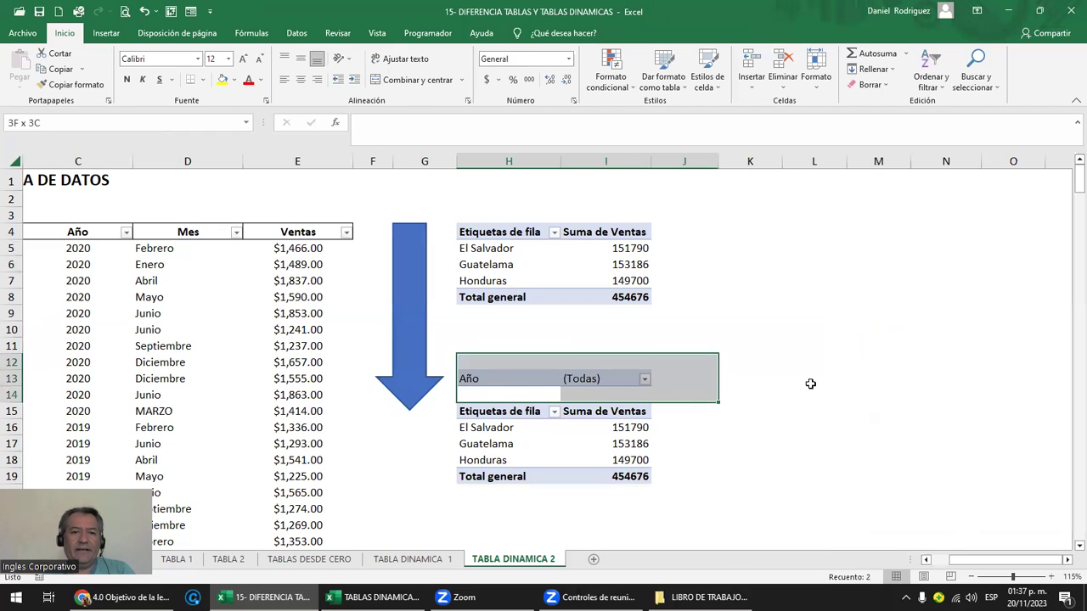
key(Up)
key(Up)
key(Up)
key(Up)
key(Up)
key(shift+Down)
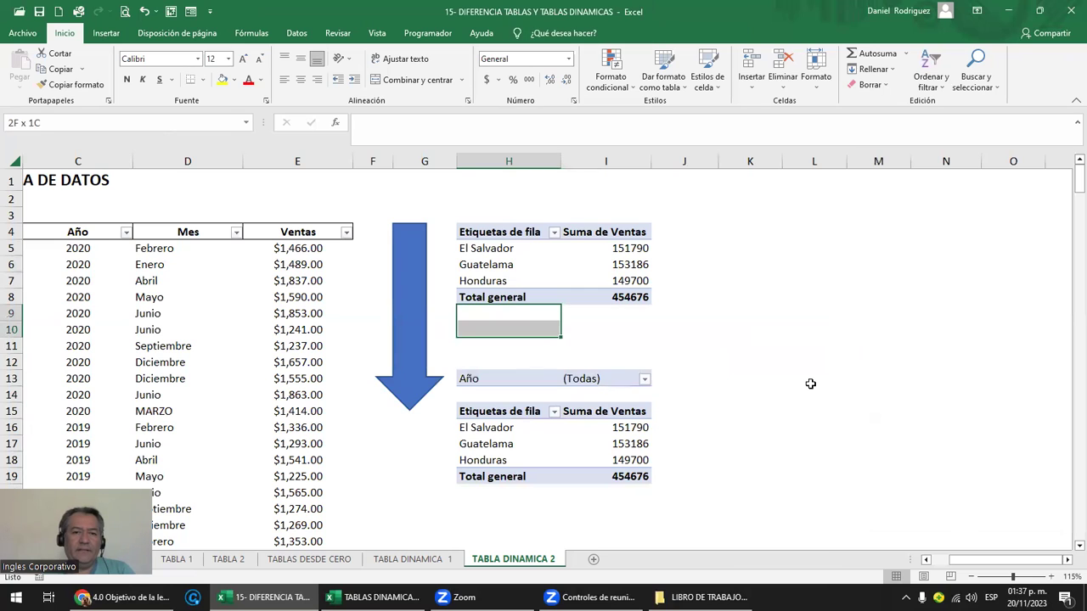
key(shift+Down)
key(shift+Down)
click(811, 396)
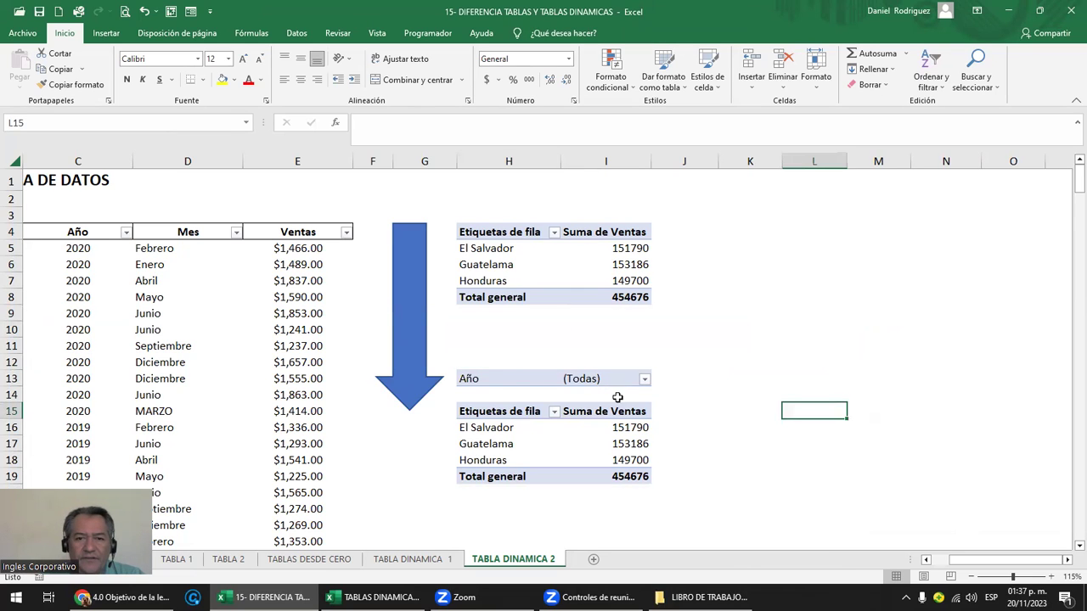
click(482, 374)
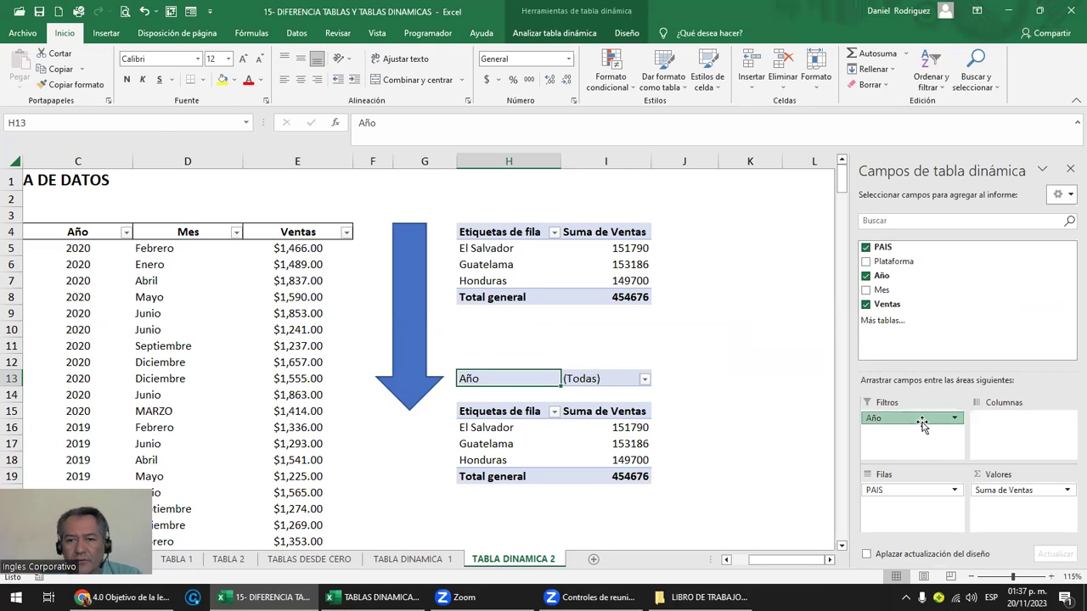
drag(893, 422, 957, 337)
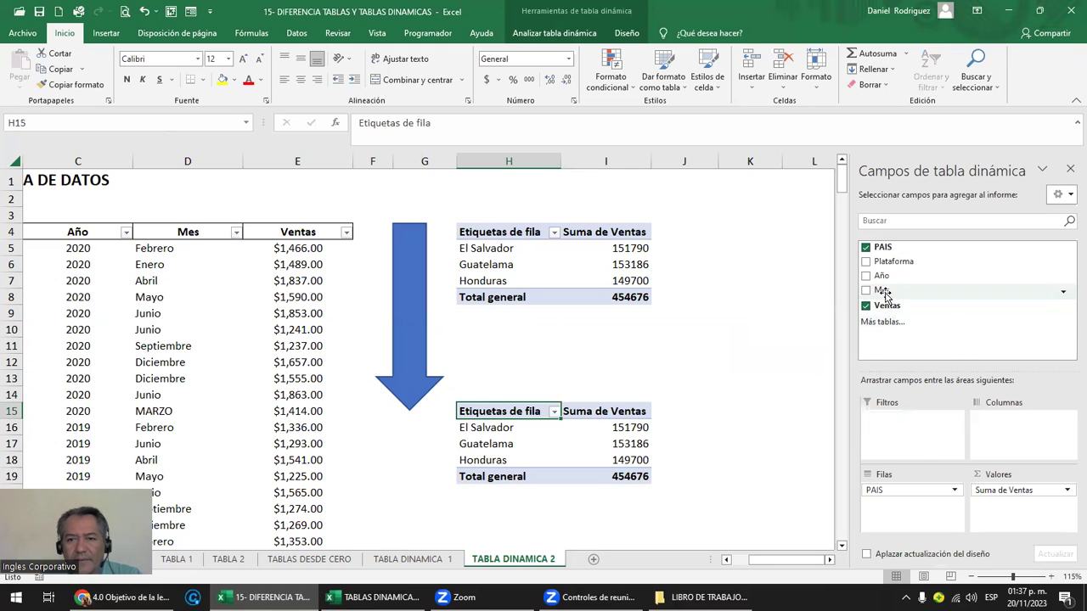
drag(881, 276, 918, 436)
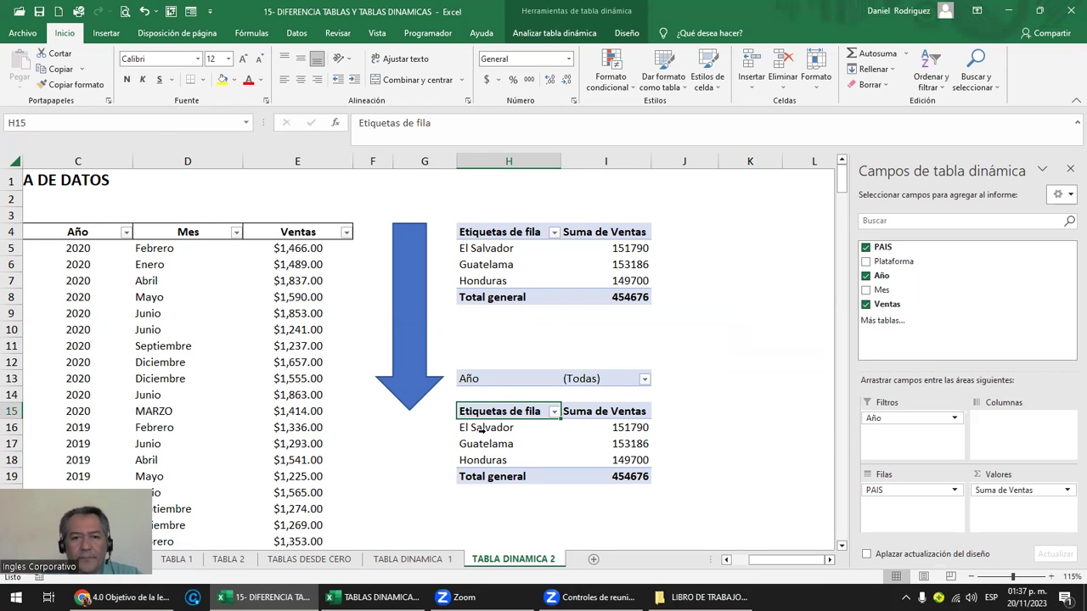
drag(498, 428, 623, 459)
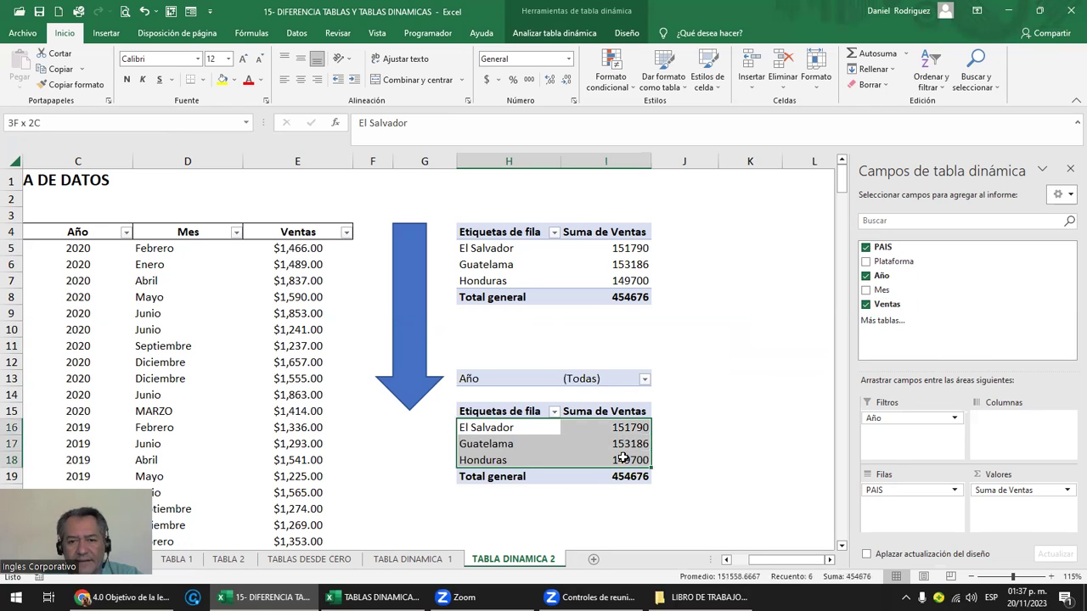
Set the lower pivot's Año filter to 2020, giving a 152265 total
click(639, 381)
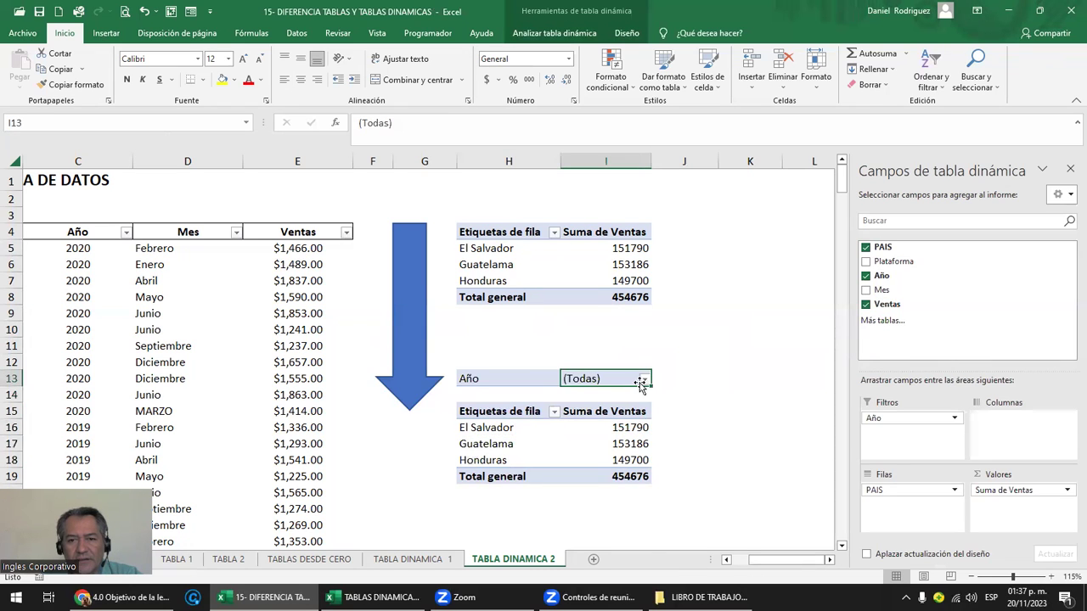
click(644, 380)
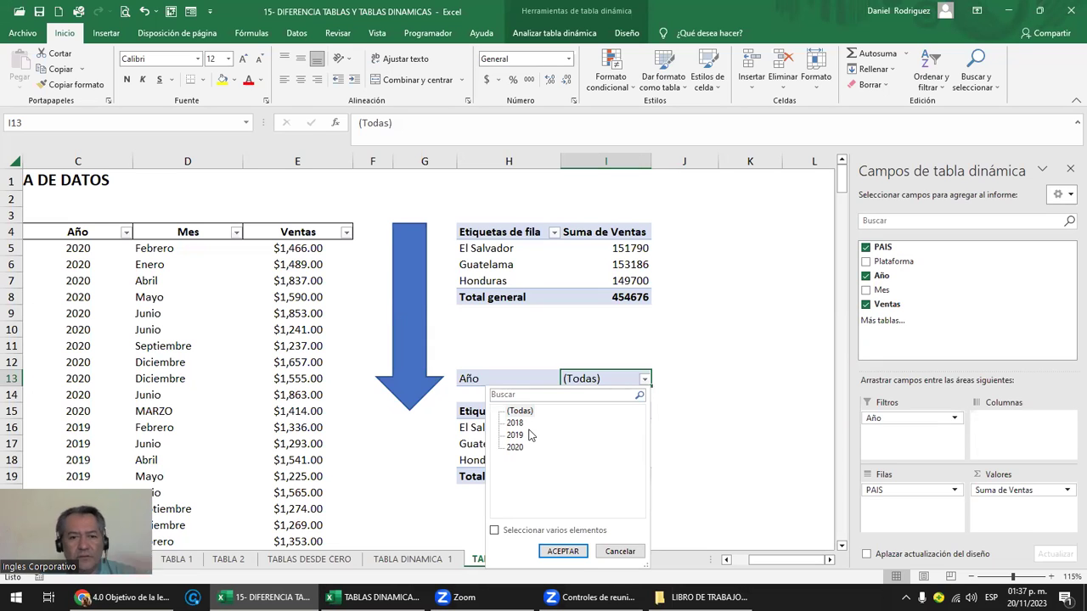
click(660, 404)
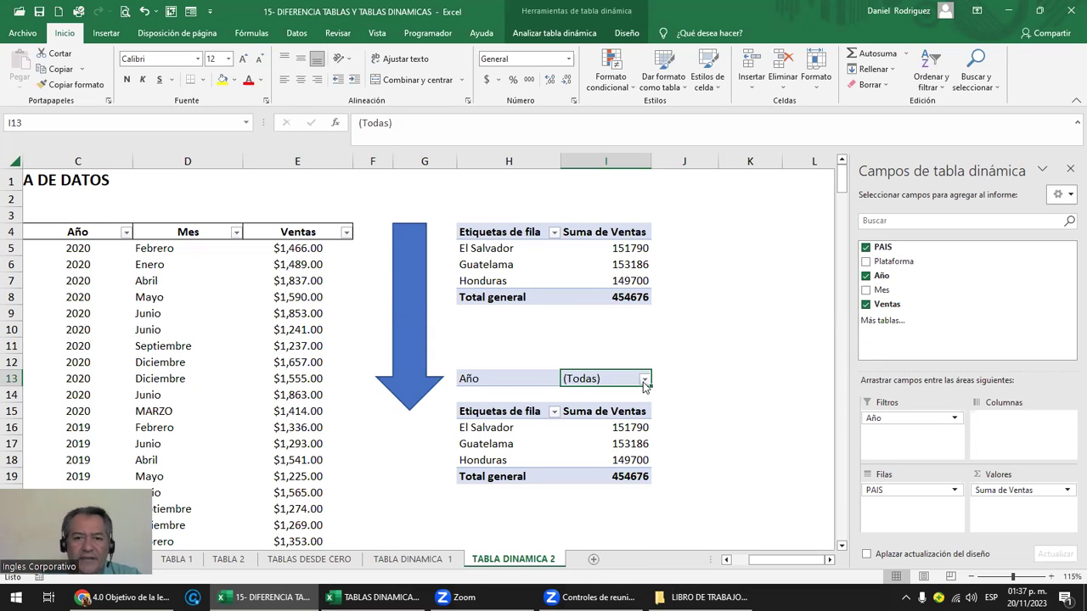
click(647, 380)
click(513, 447)
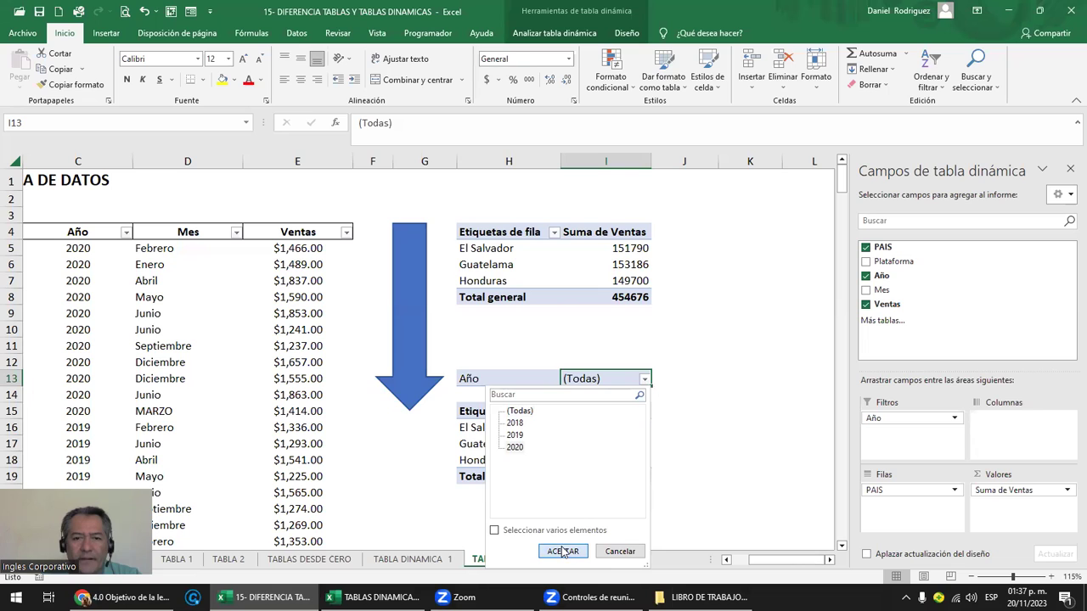
key(Return)
click(621, 482)
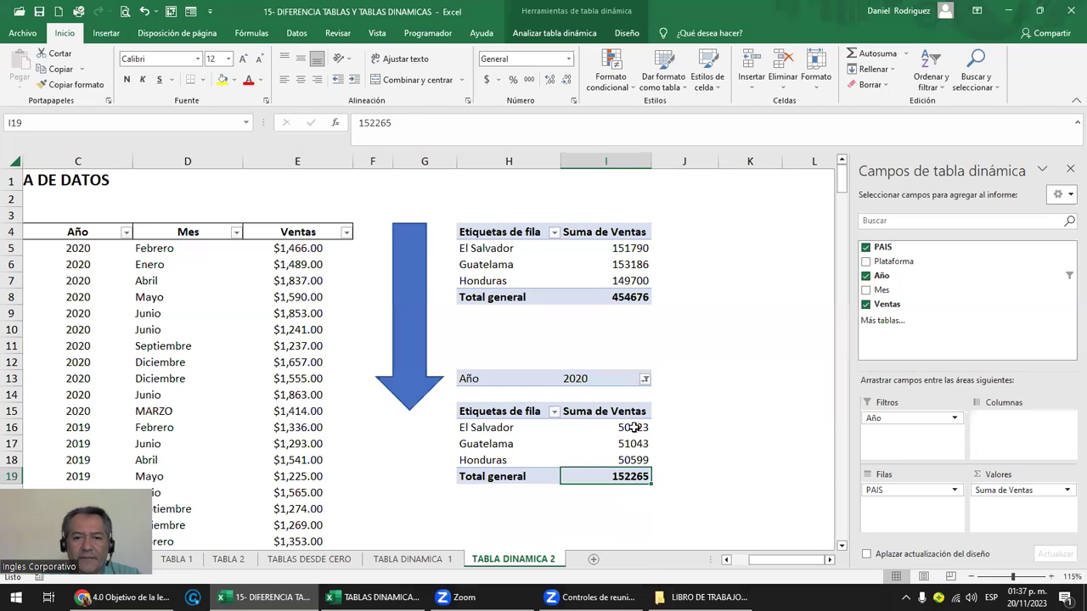
Check the 2020 country totals and reselect the lower pivot
drag(634, 428, 632, 474)
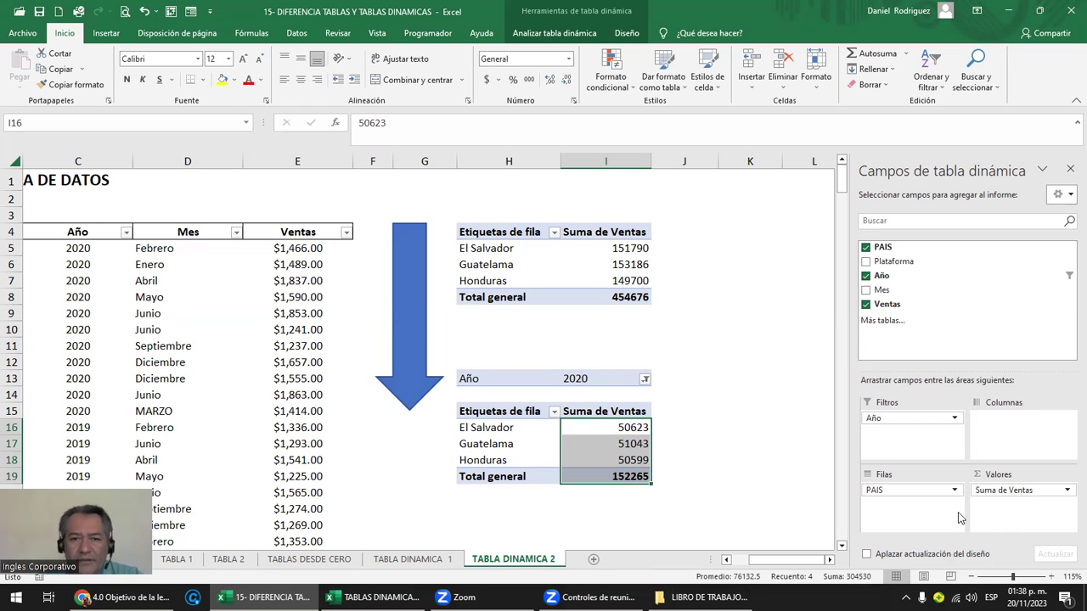
drag(490, 314, 635, 360)
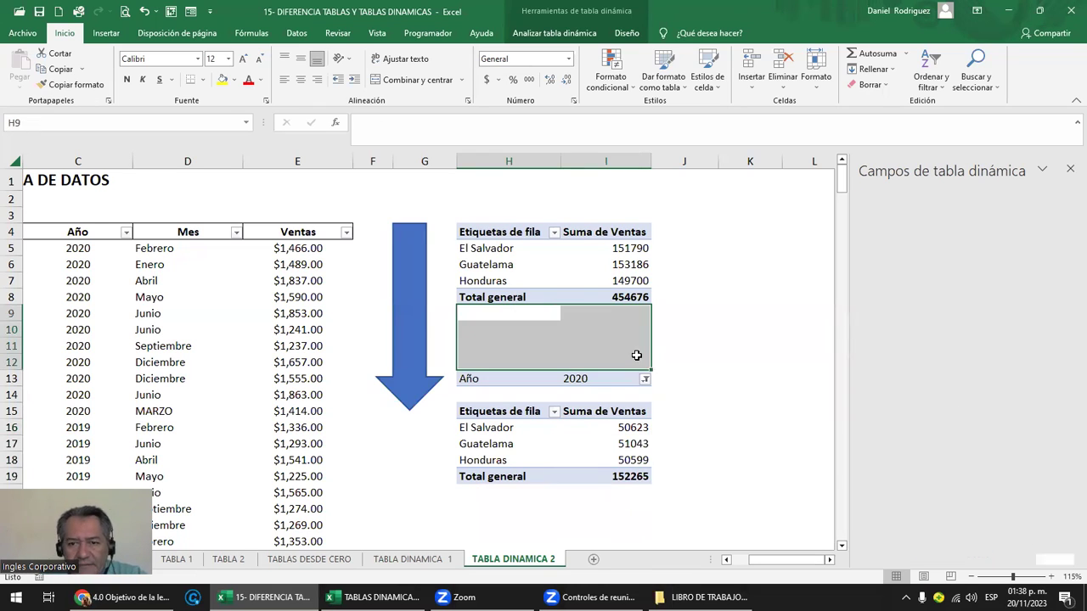
click(479, 382)
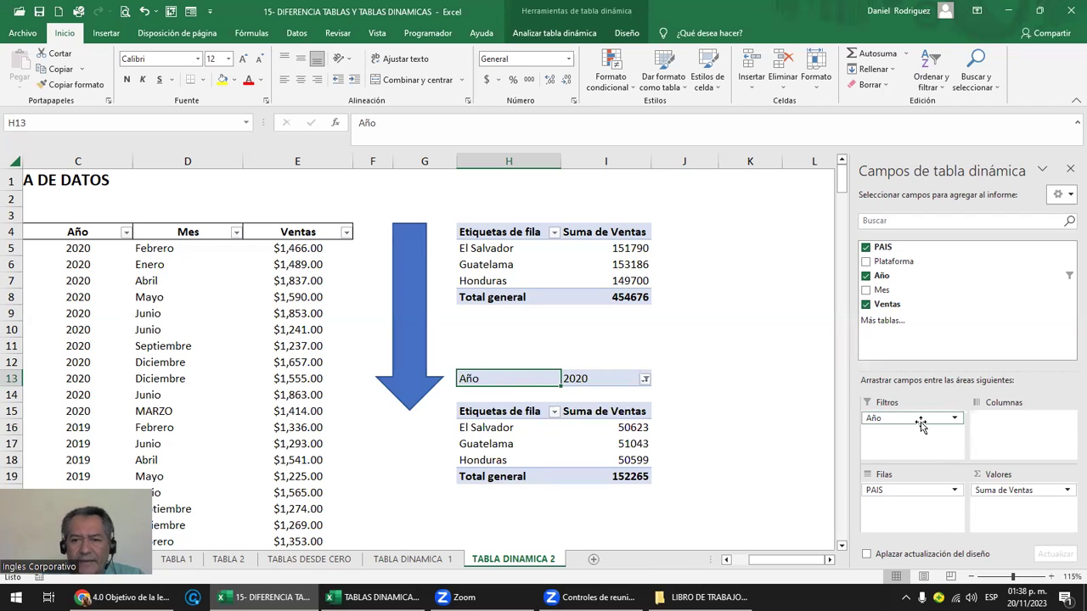
Replace the Año filter with Plataforma, then add Año back as a second filter
drag(920, 422, 977, 304)
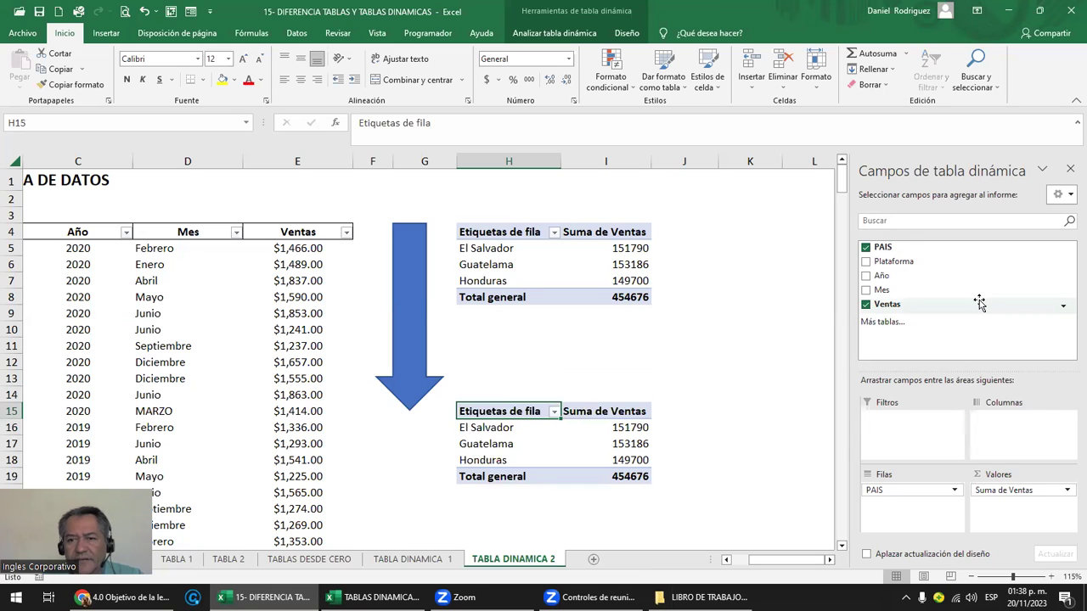
drag(892, 262, 905, 422)
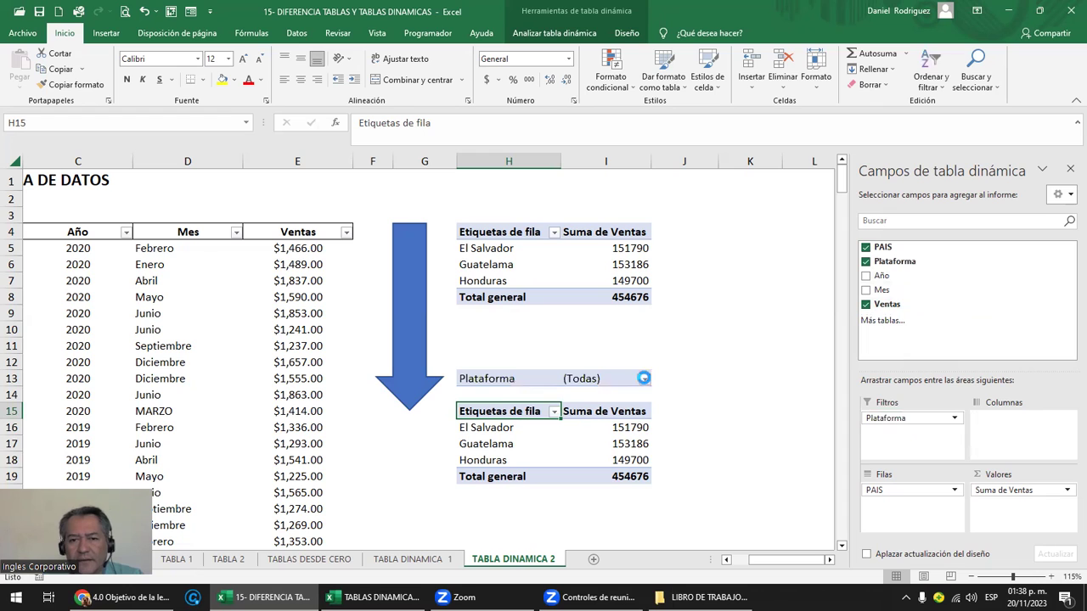
click(645, 379)
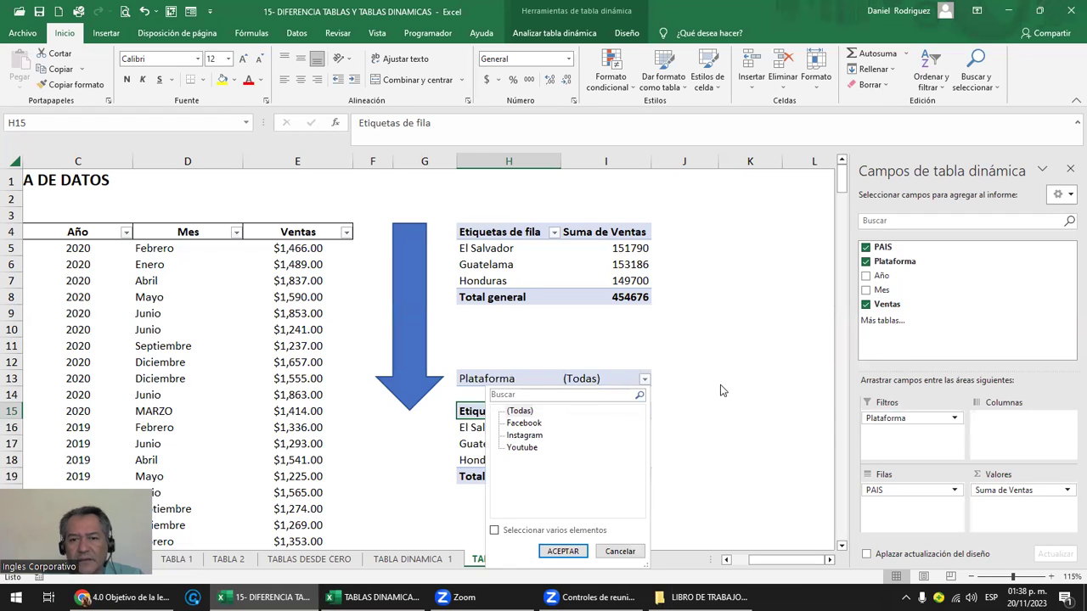
click(645, 379)
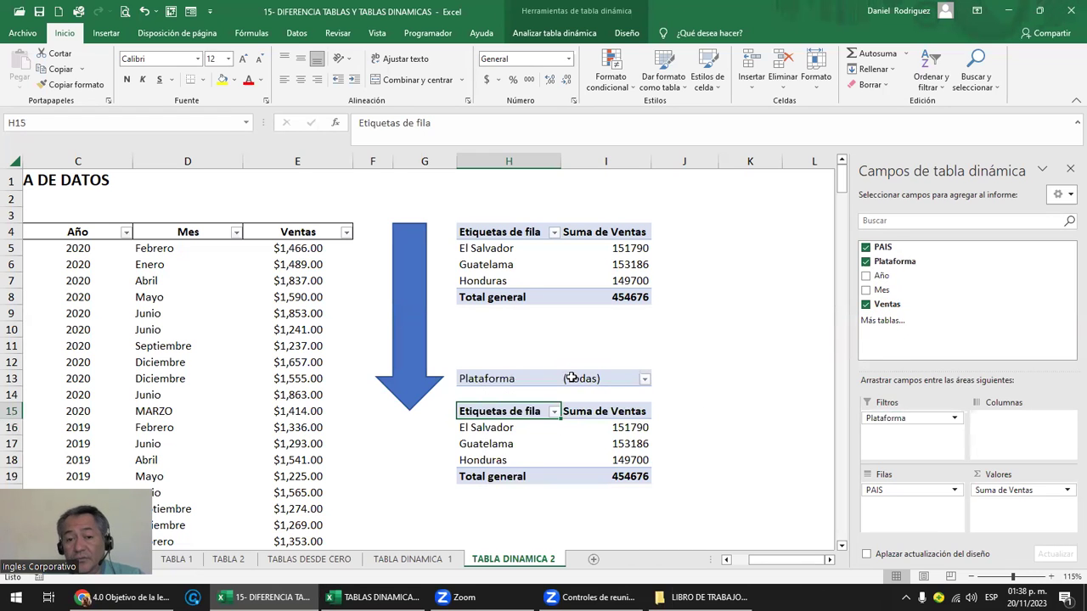
drag(881, 275, 909, 436)
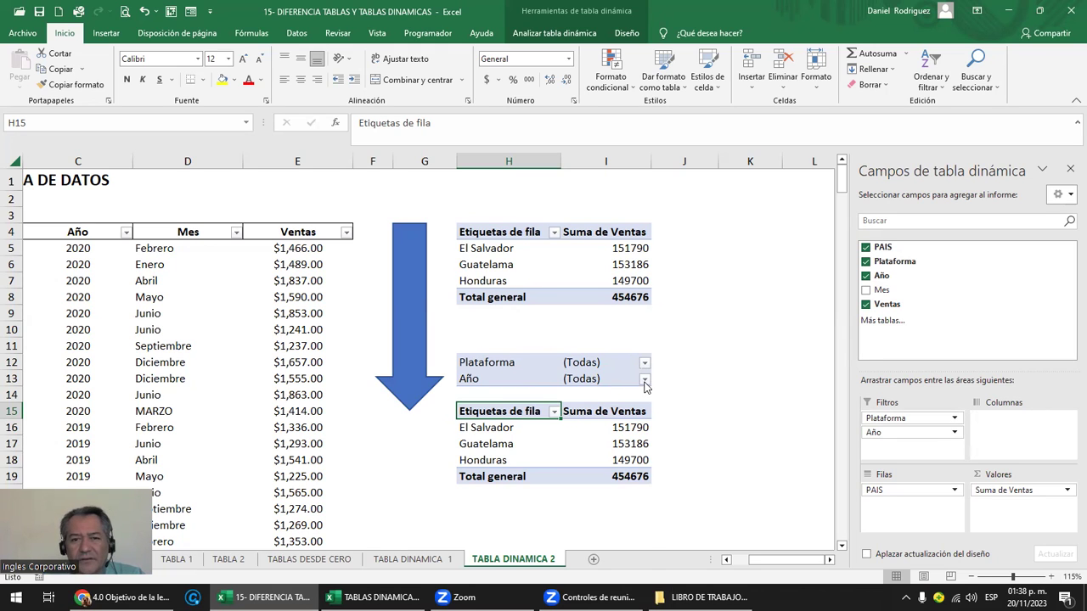
Filter the lower pivot to Año 2020 and Plataforma Facebook
click(644, 380)
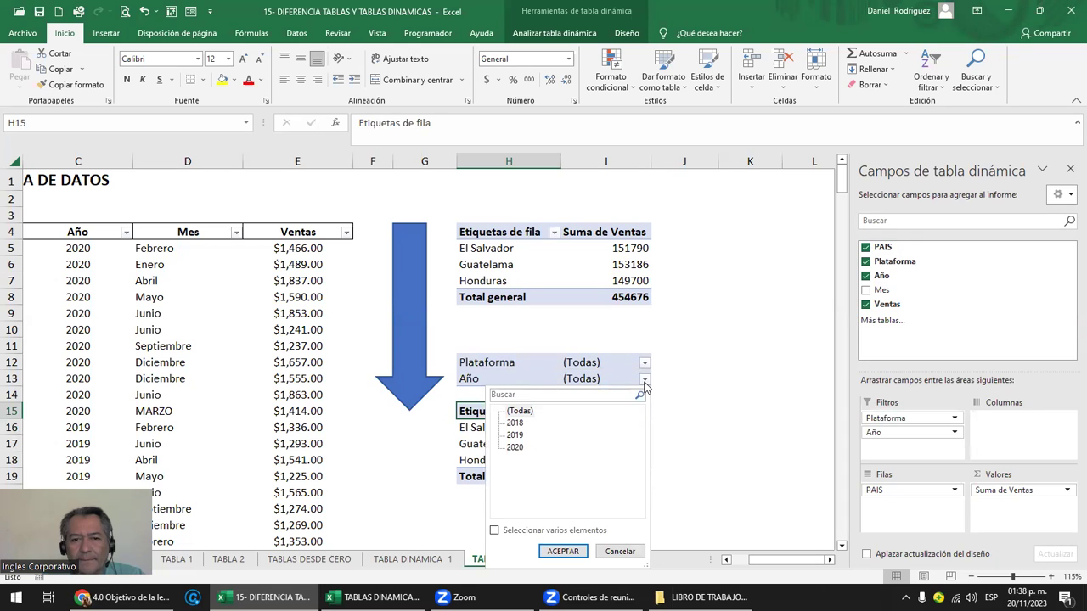
click(519, 448)
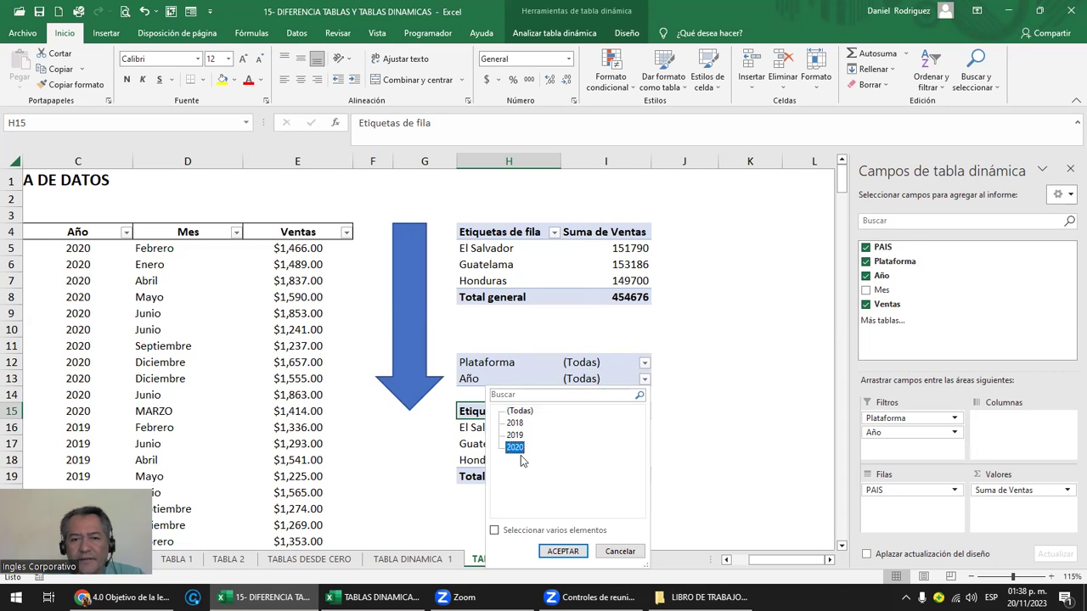
click(564, 551)
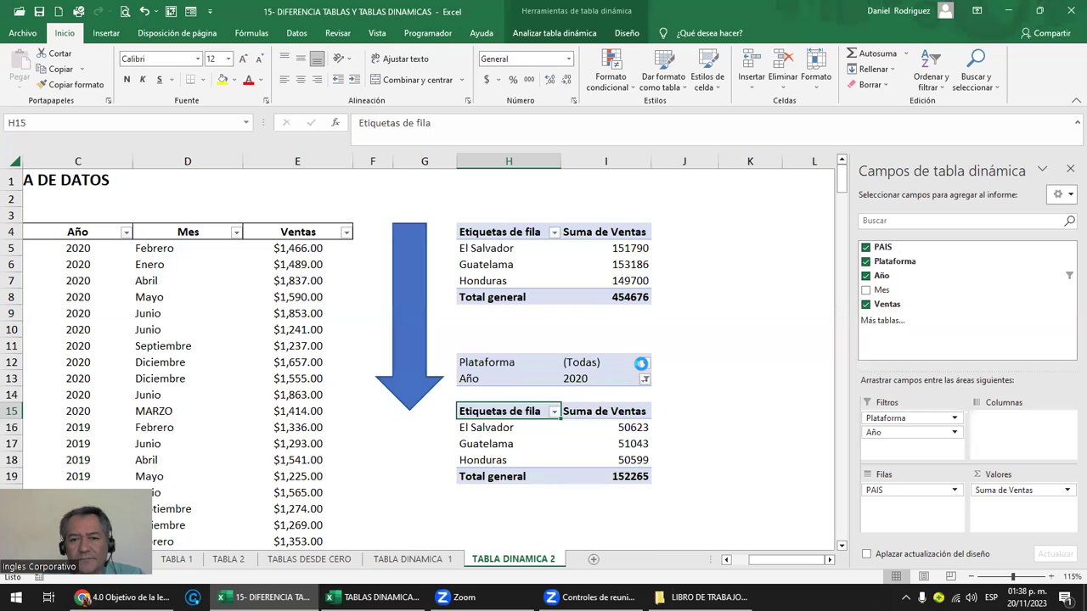
click(645, 363)
click(527, 407)
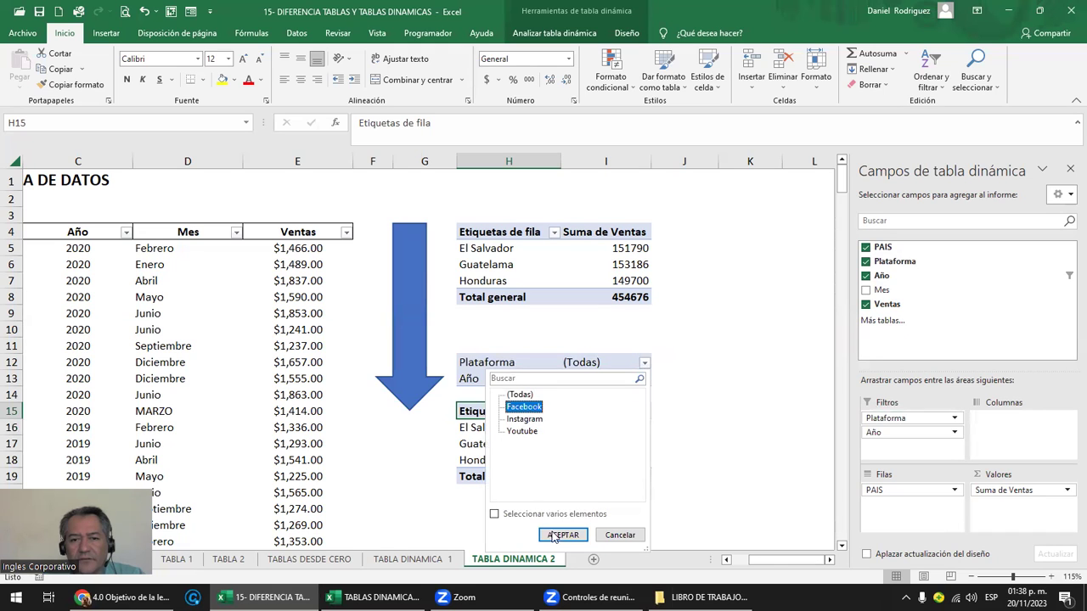
key(Return)
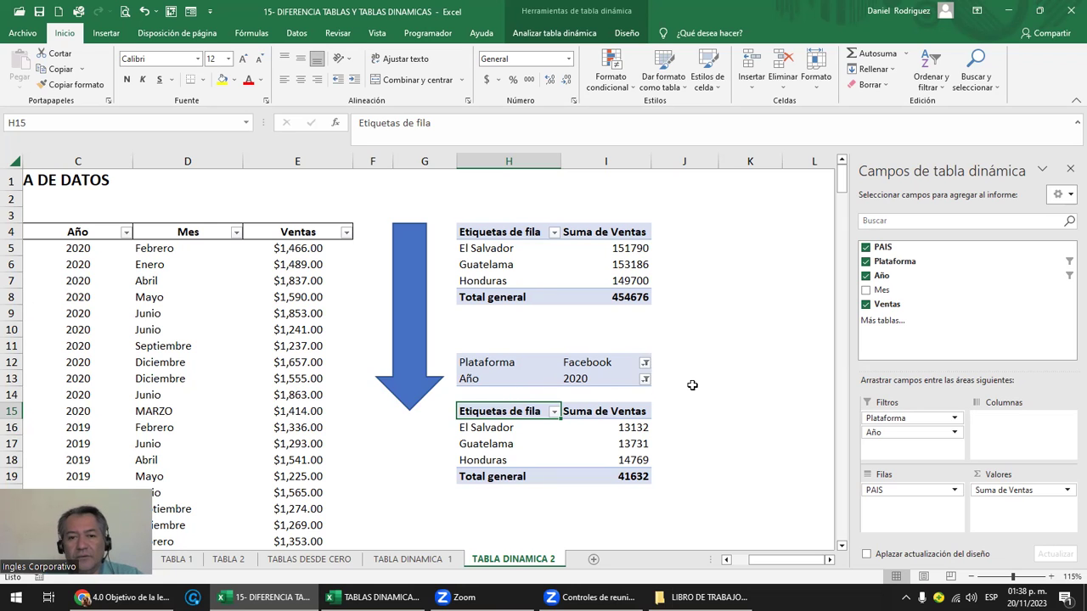
Set Año back to all years and re-add Ventas as Suma de Ventas, totalling 141217
click(645, 380)
click(510, 529)
click(517, 413)
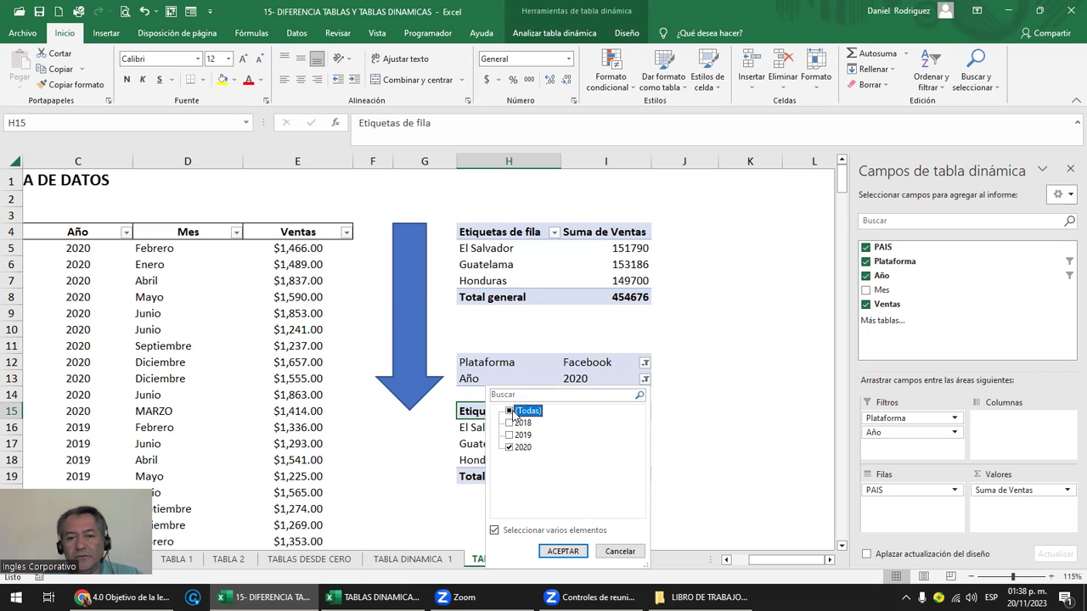
click(564, 552)
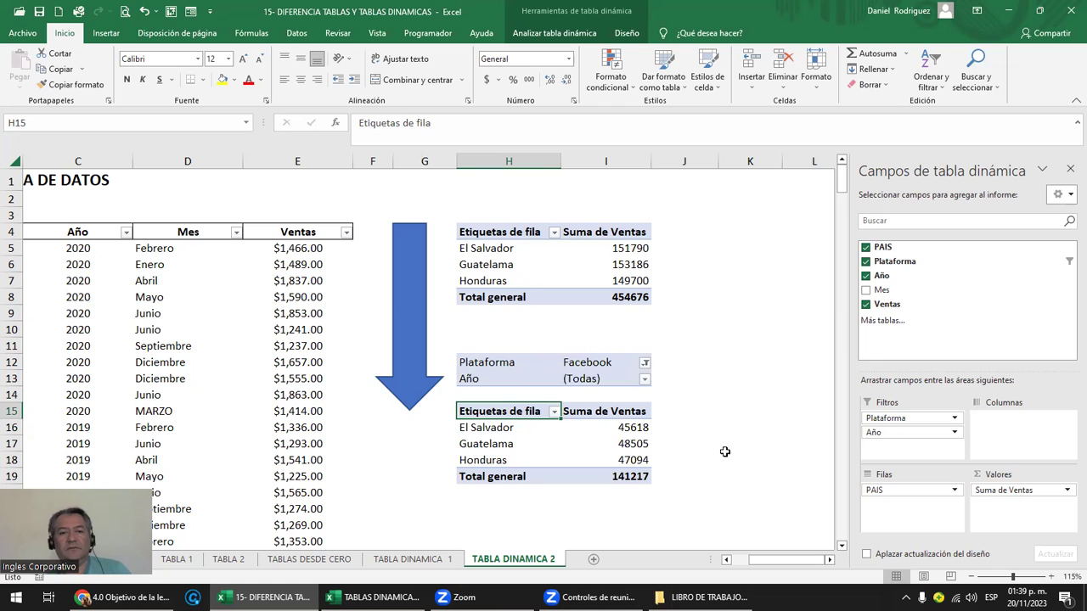
click(510, 427)
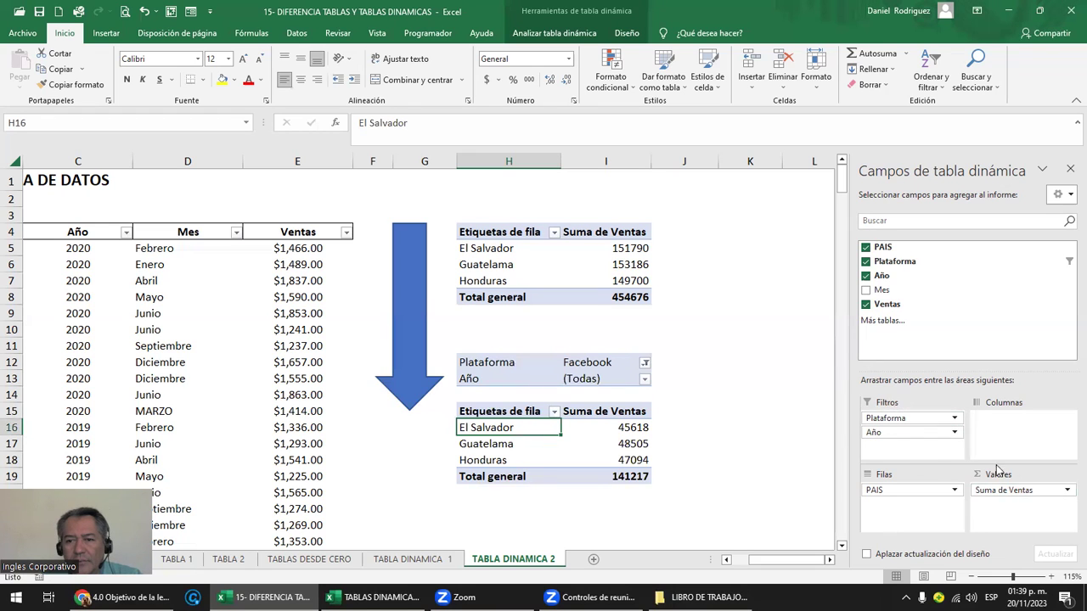
drag(1019, 491, 988, 312)
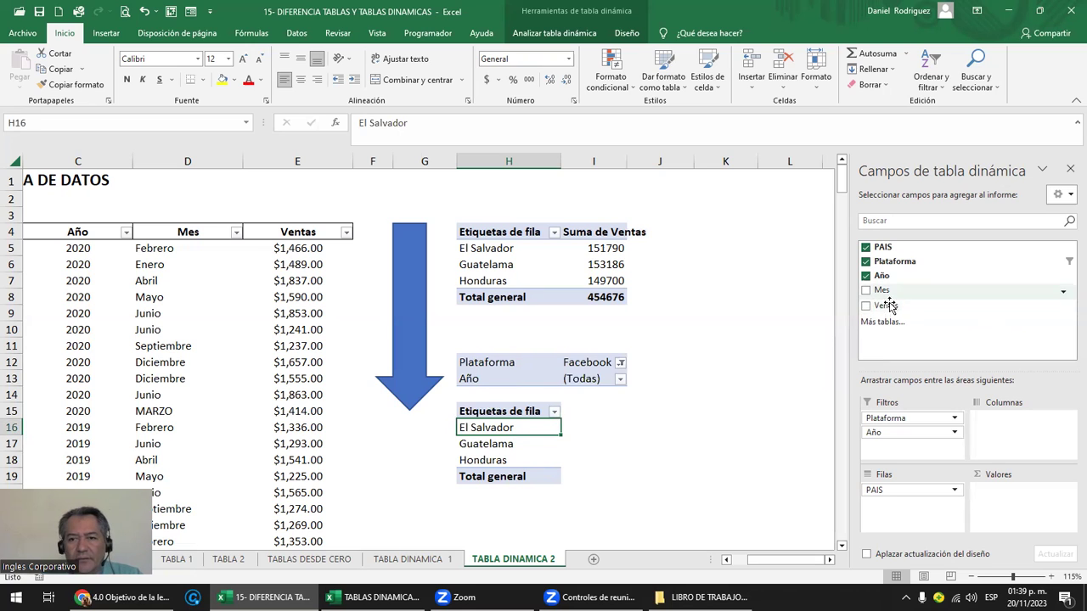
drag(887, 305, 1032, 508)
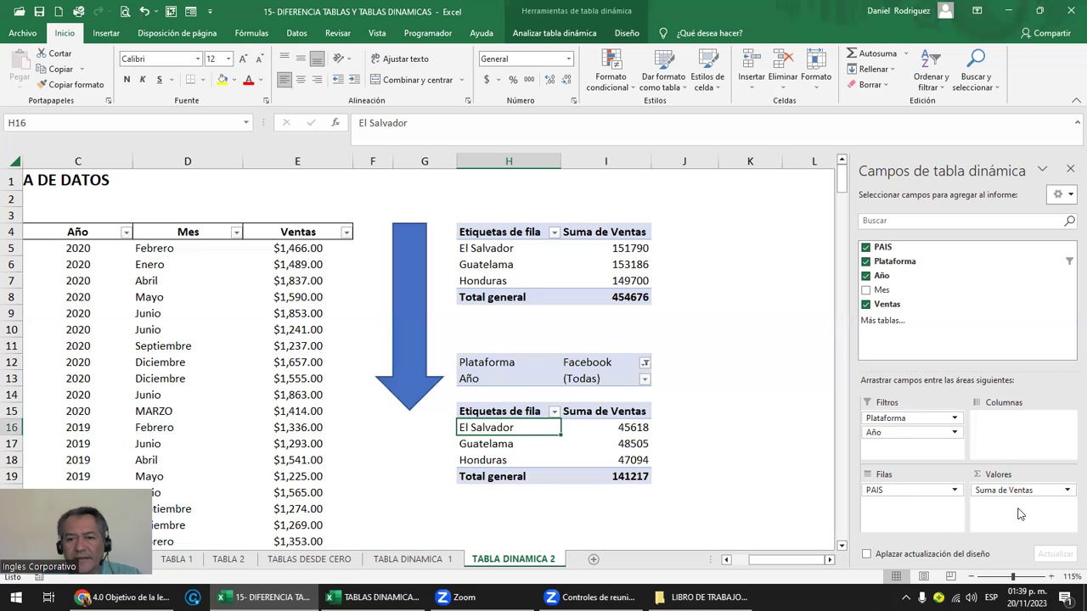
drag(626, 427, 632, 460)
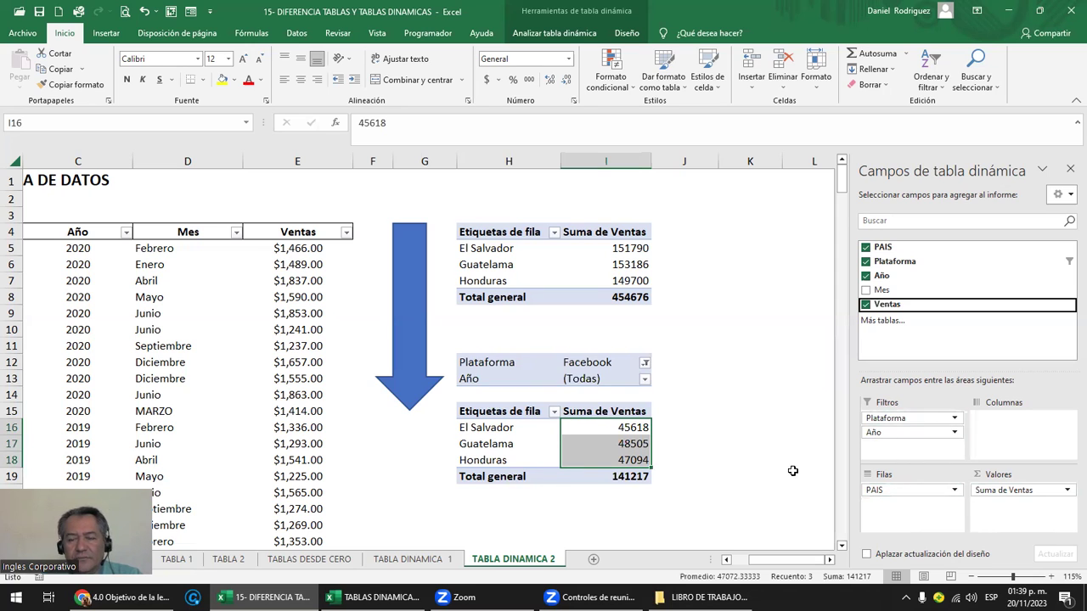
click(522, 492)
scroll(524, 493, down, 1)
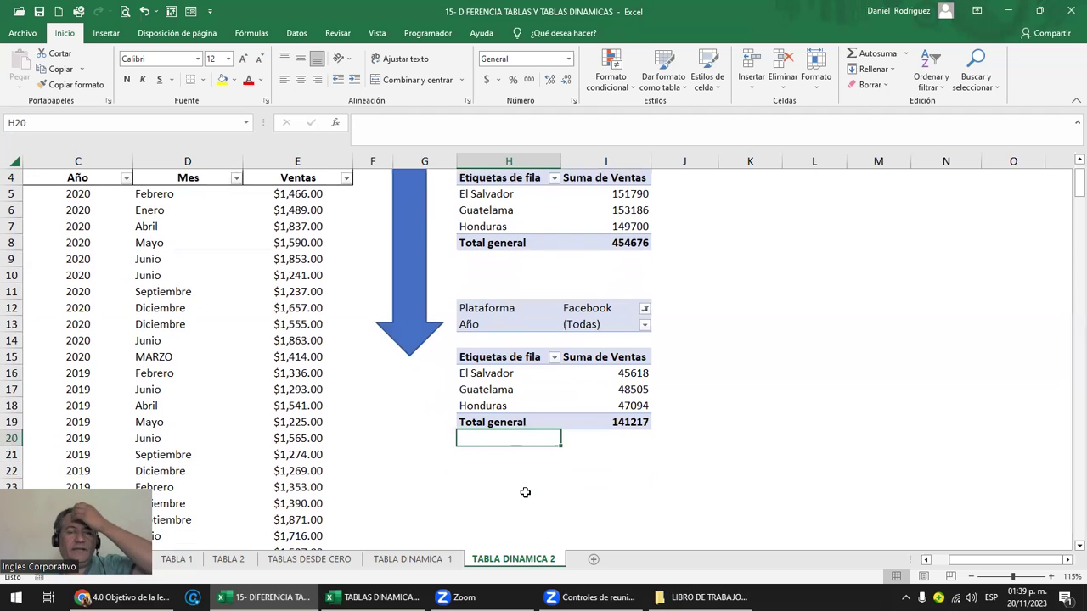
scroll(518, 494, down, 2)
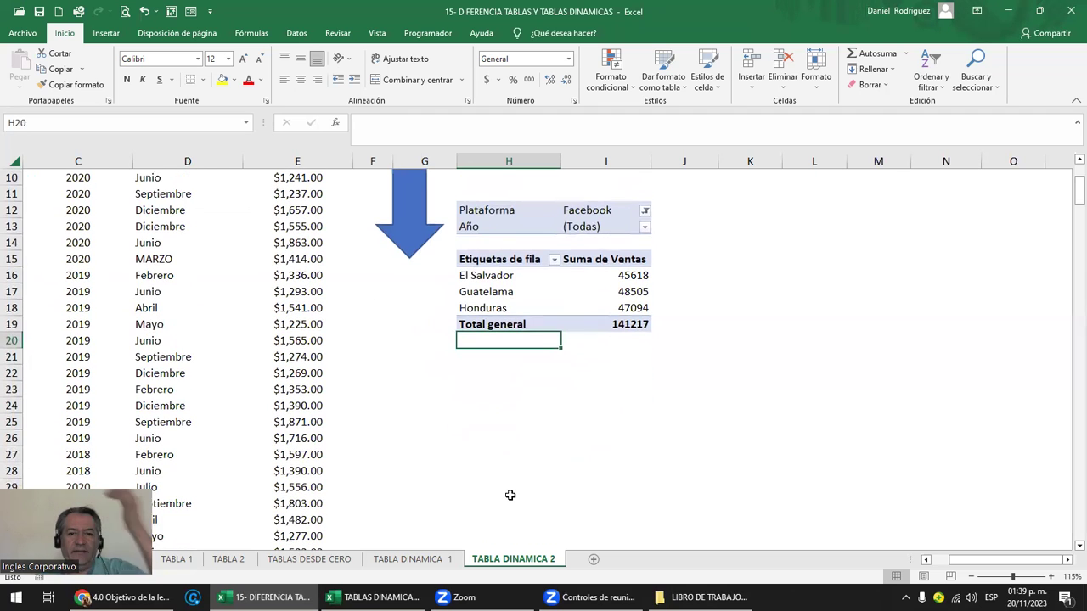
drag(509, 211, 993, 338)
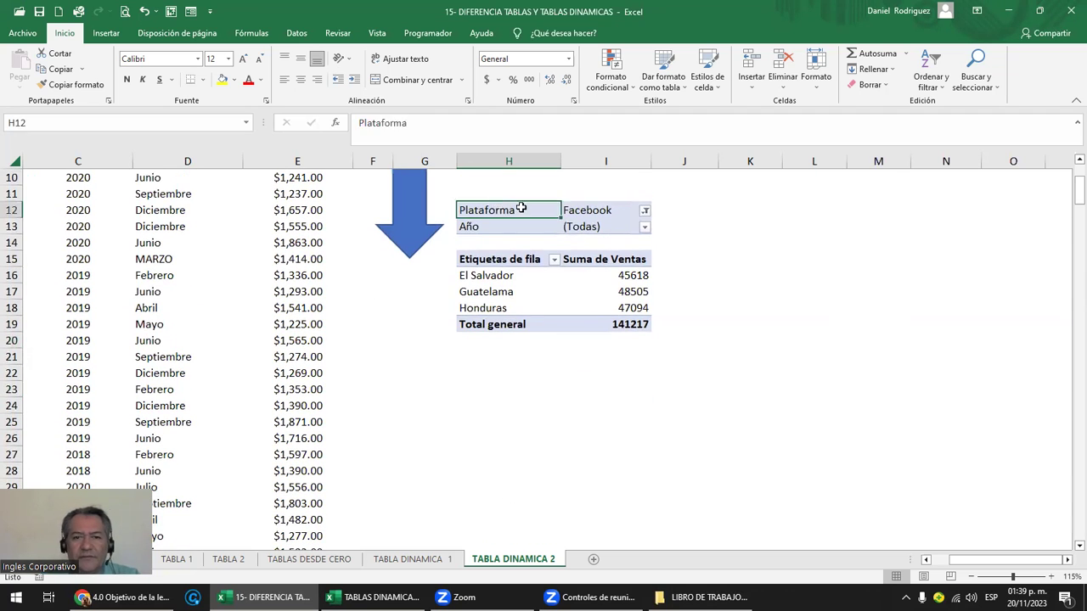
click(468, 423)
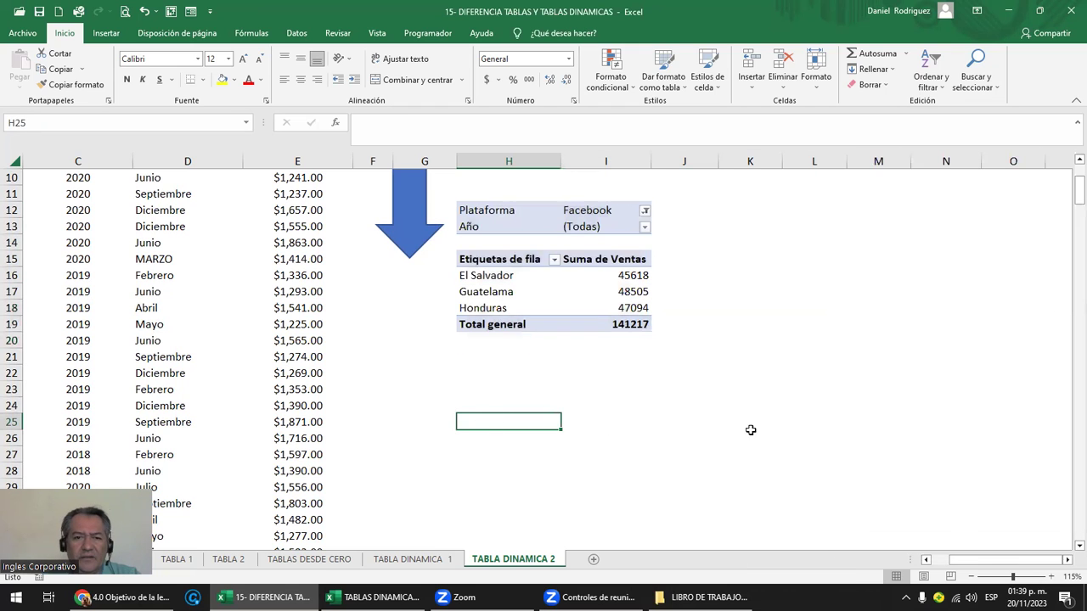
click(285, 422)
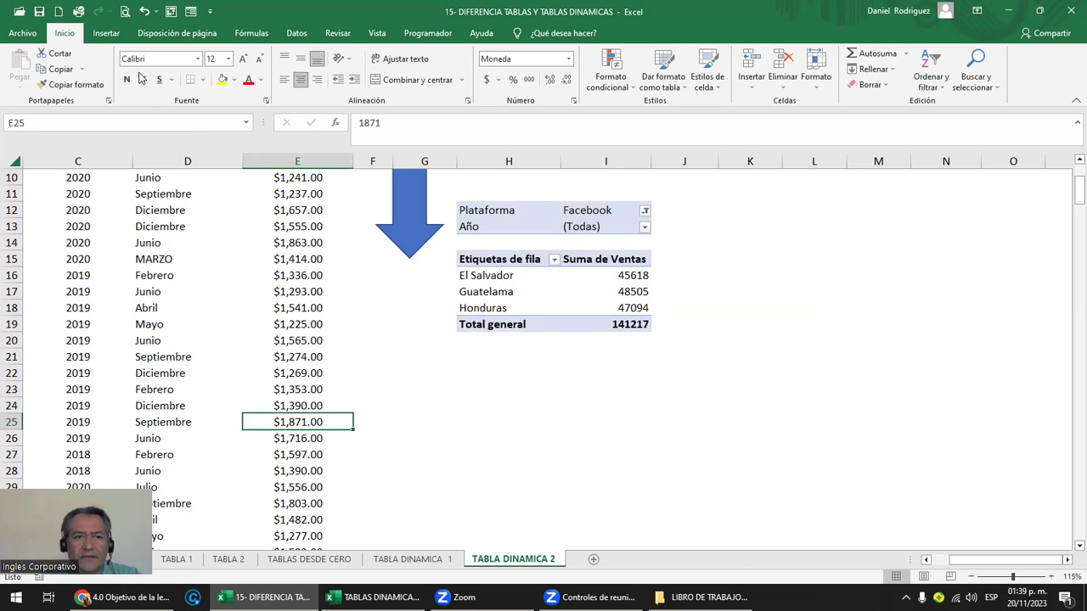
click(106, 32)
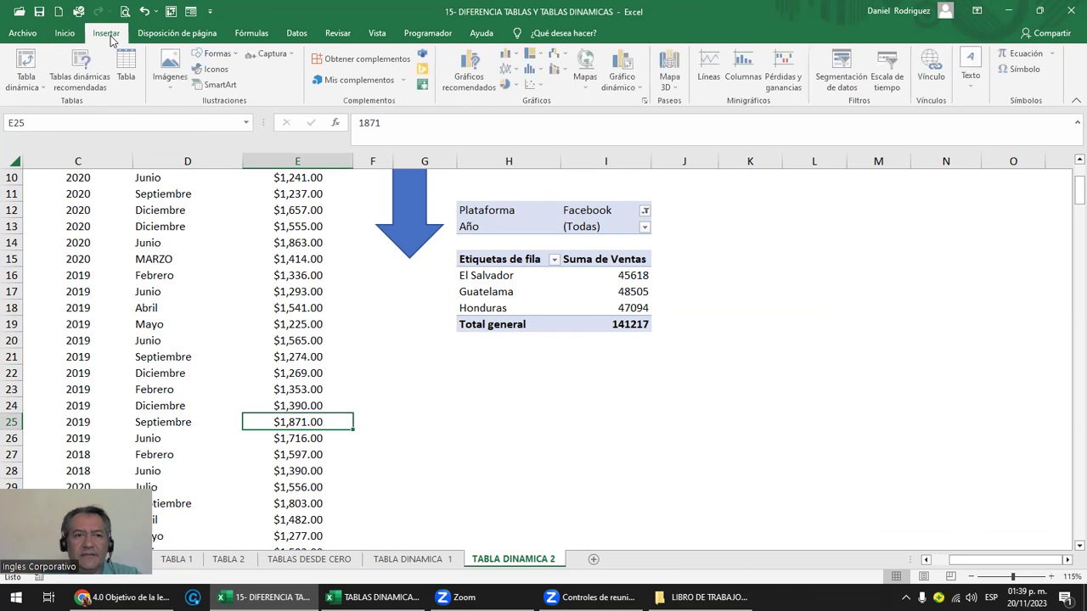
click(28, 85)
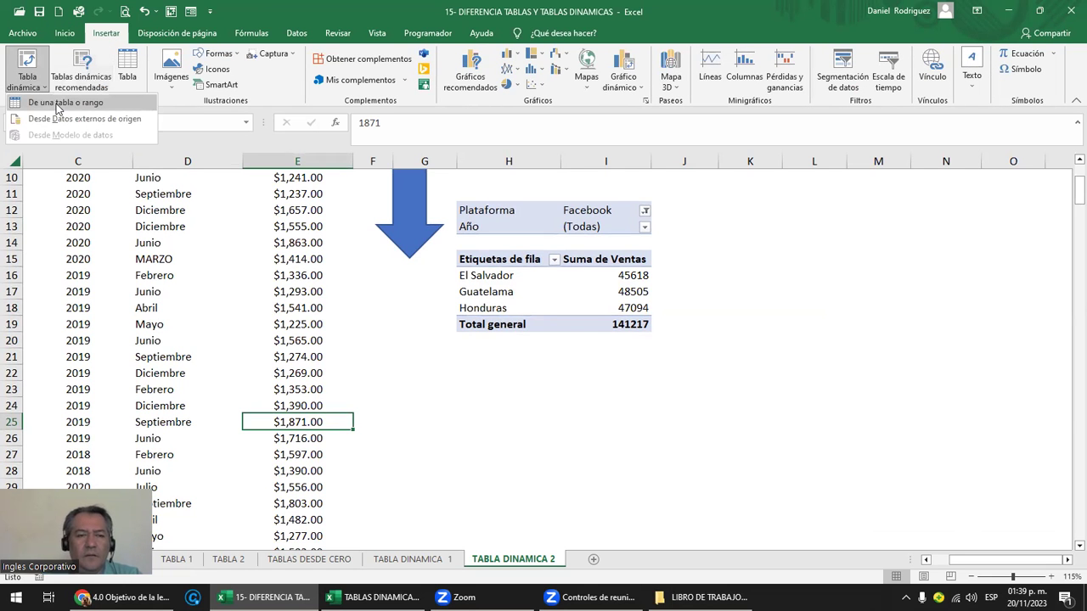
click(57, 103)
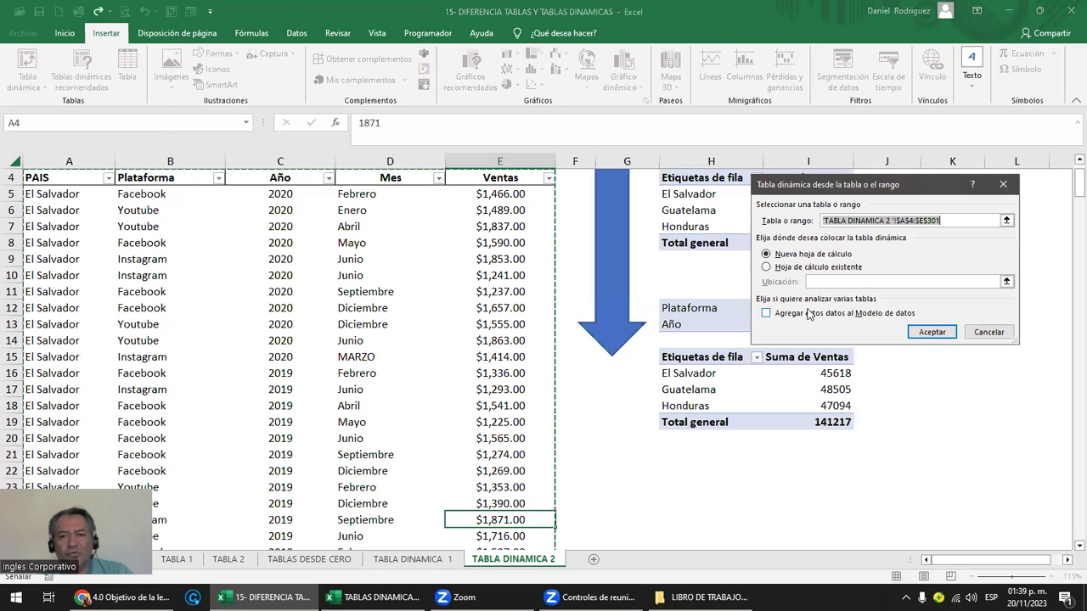
key(Escape)
click(681, 507)
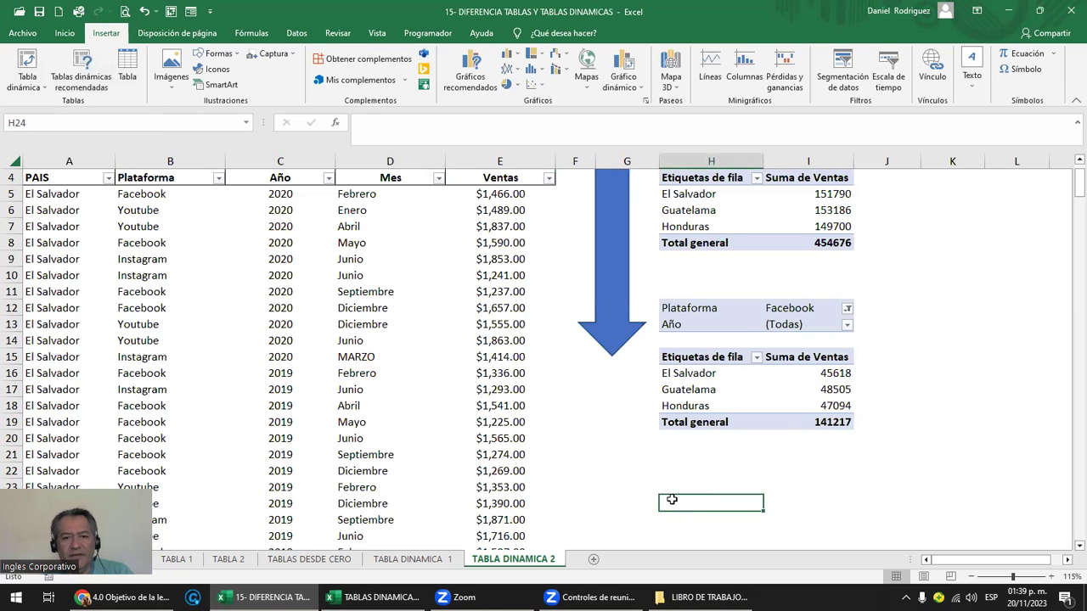
scroll(671, 501, down, 2)
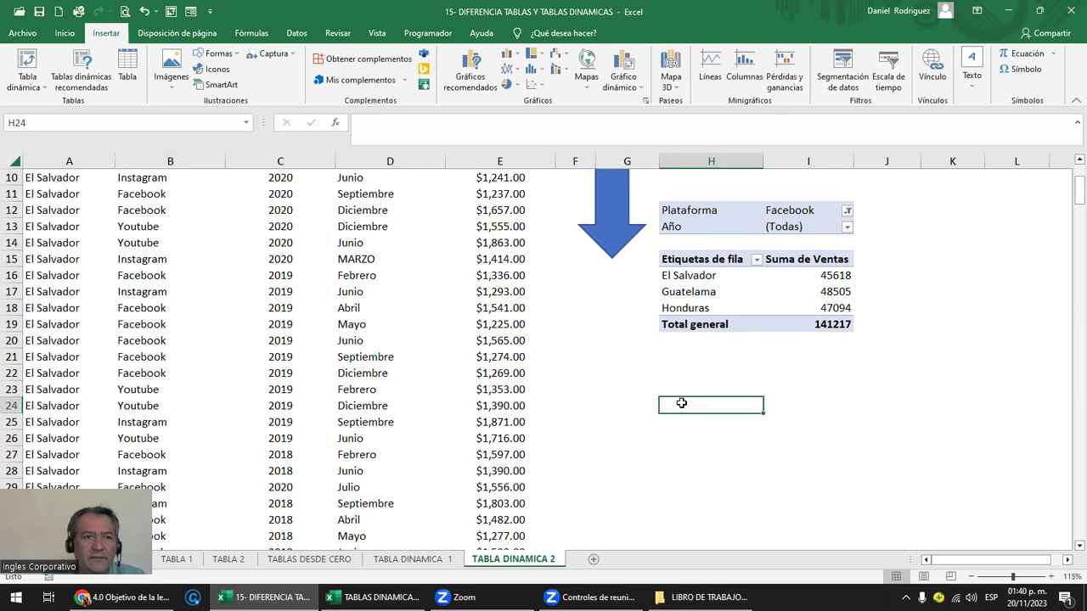
click(34, 84)
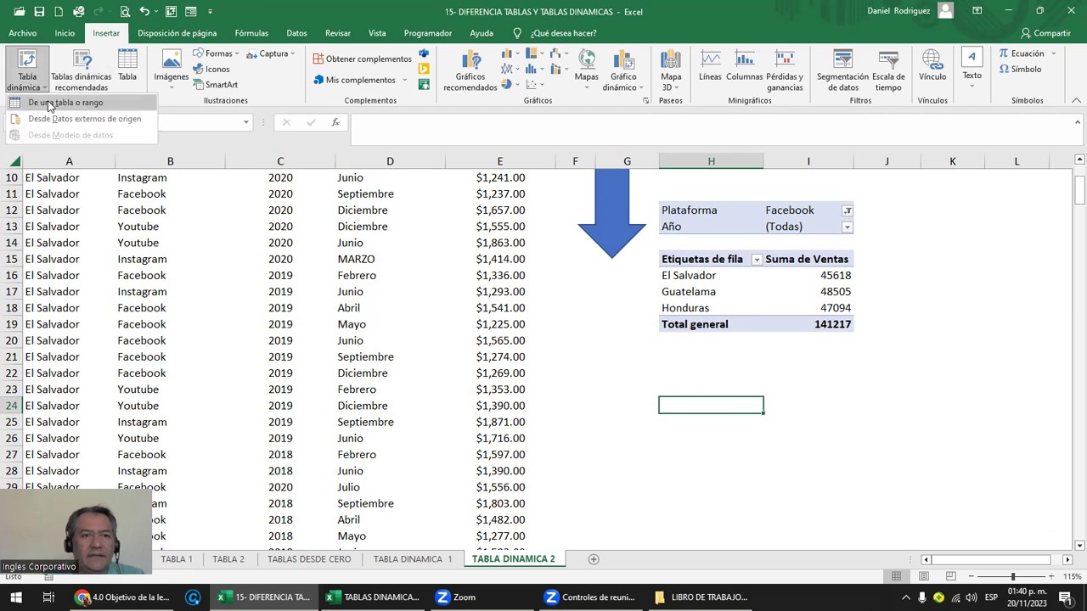
click(65, 103)
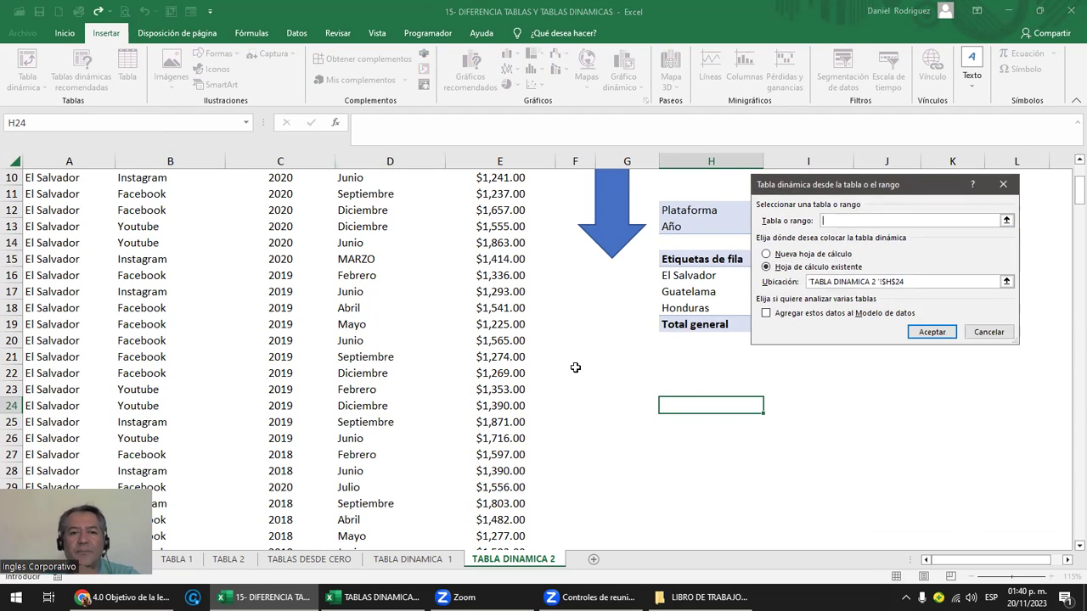
click(514, 406)
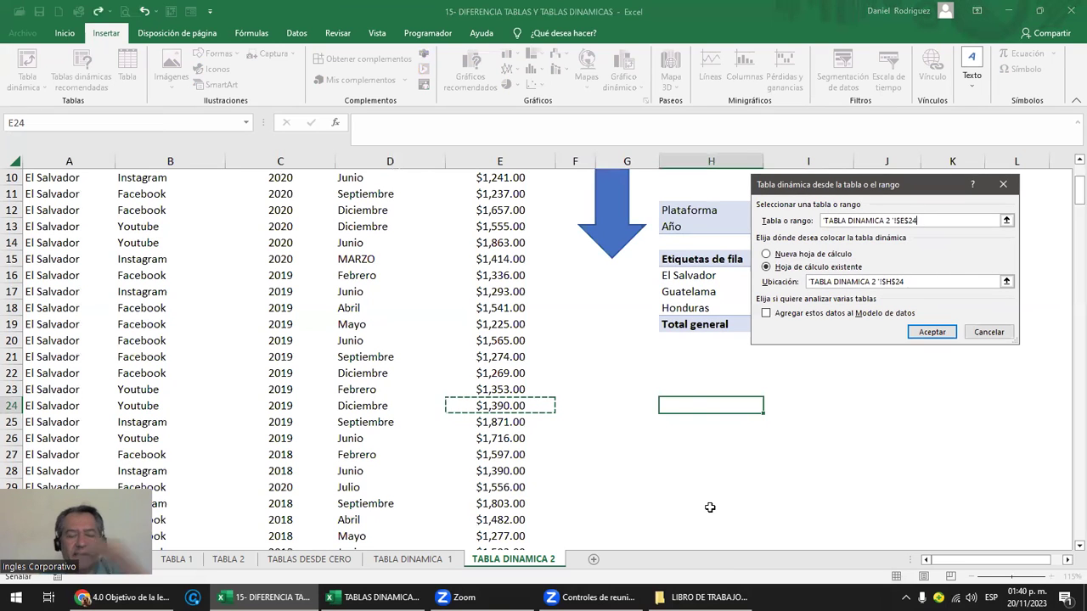
key(ctrl+a)
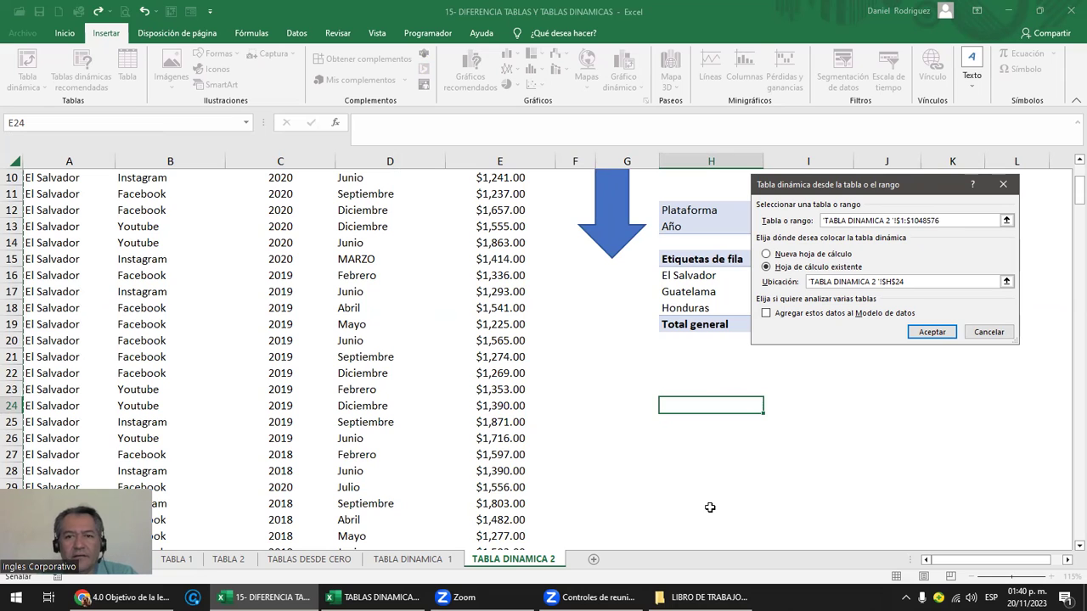
drag(479, 407, 526, 414)
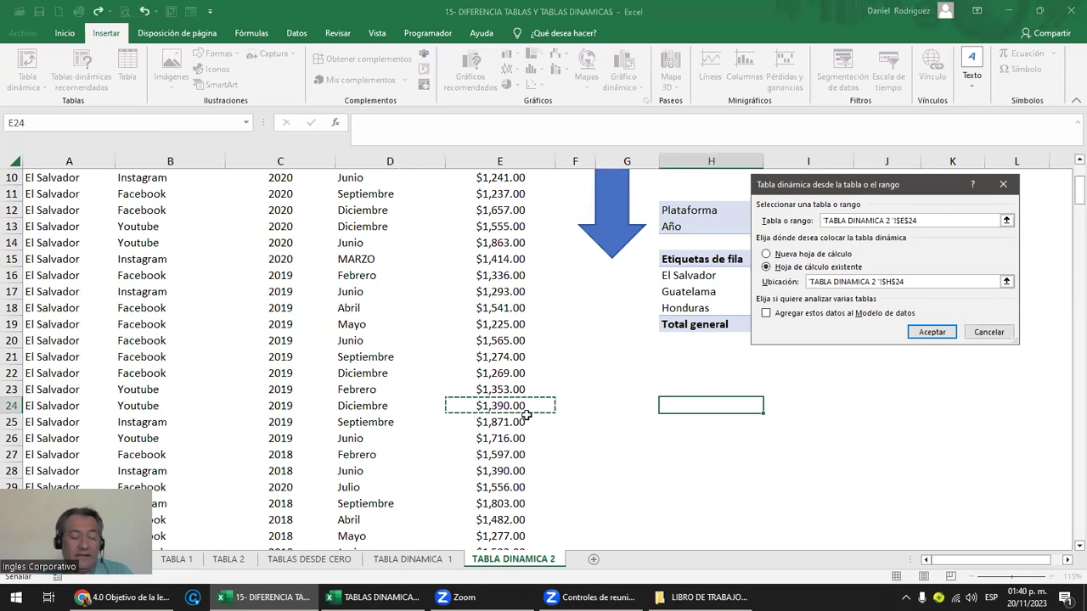
key(Up)
key(Up)
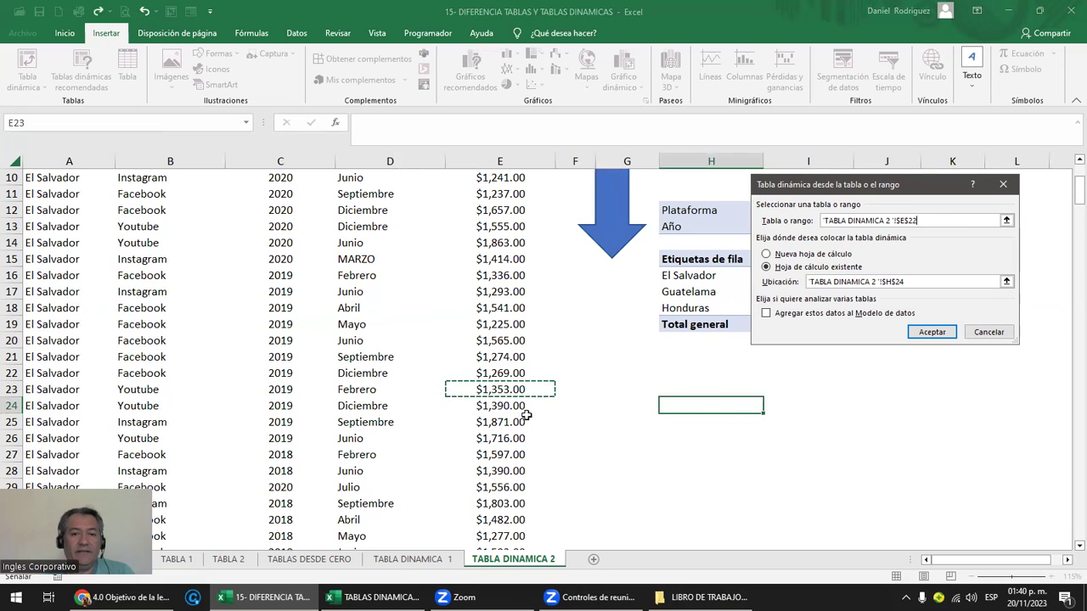
key(Up)
key(Up)
key(Up)
key(Up)
key(Up)
key(Up)
key(Down)
key(Down)
key(Down)
key(ctrl+a)
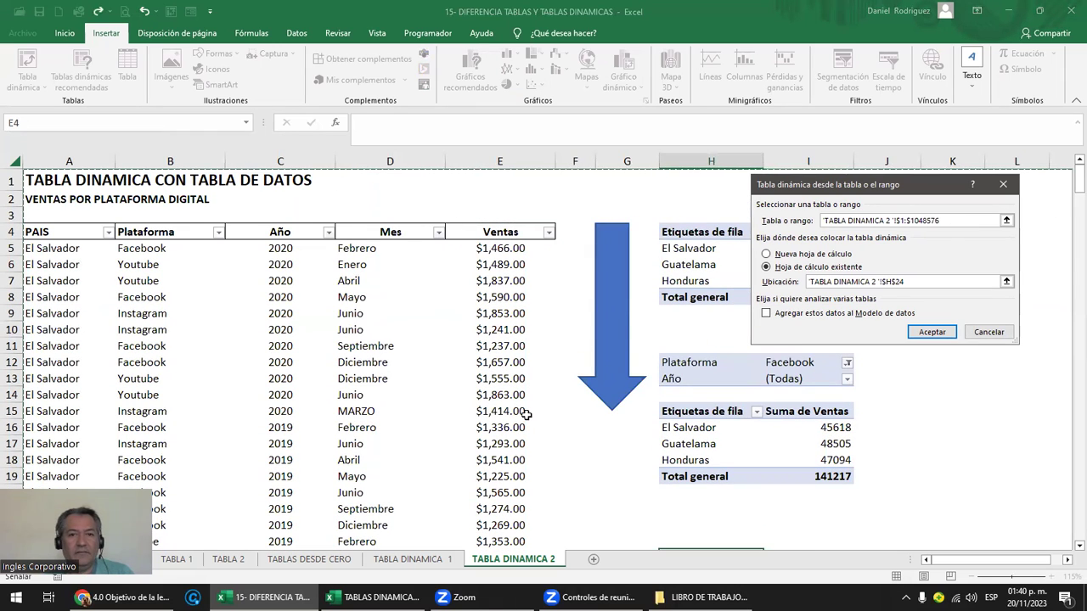
key(Down)
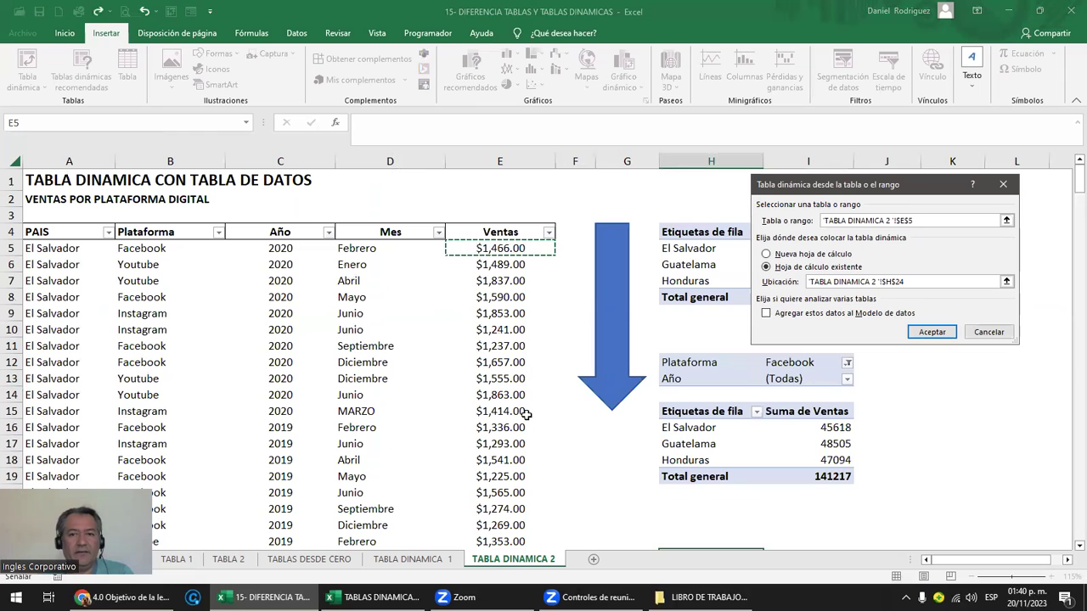
click(507, 234)
drag(507, 234, 394, 530)
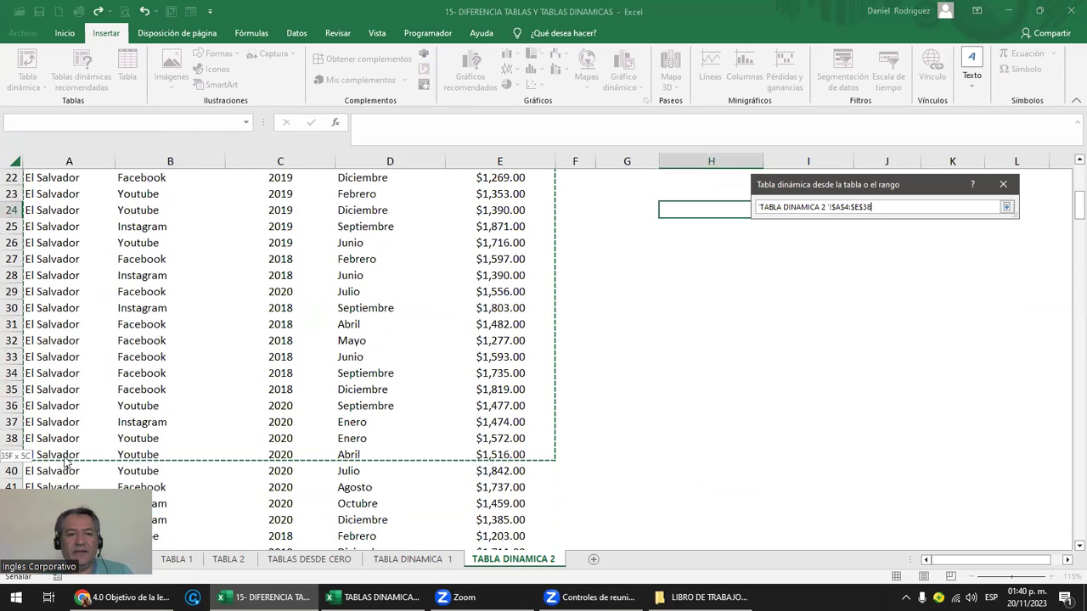
mouse_move(395, 530)
mouse_down()
mouse_move(183, 556)
mouse_move(199, 552)
mouse_up()
key(Return)
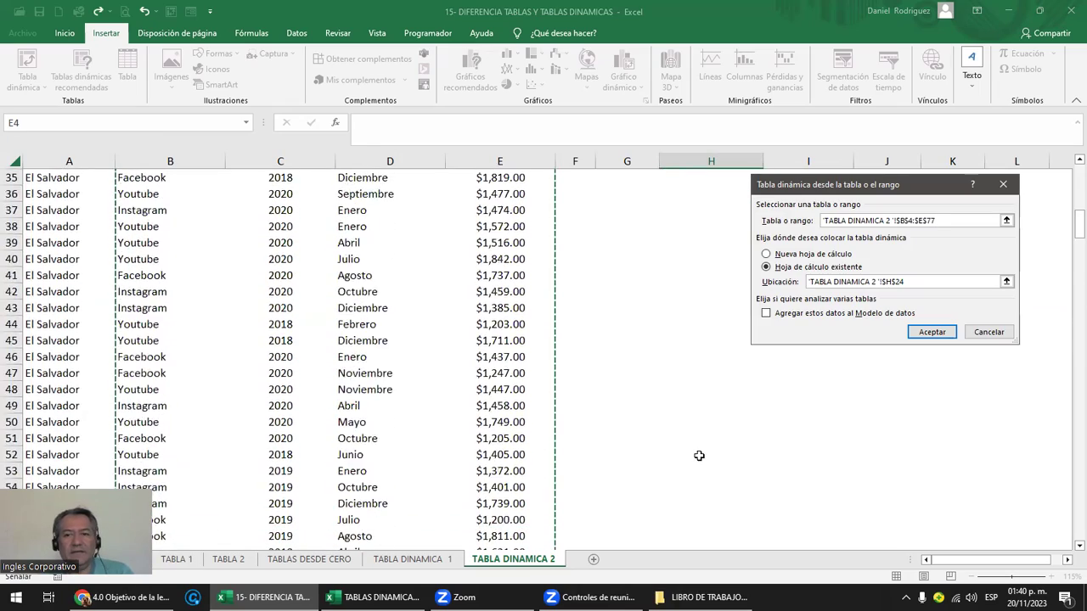
scroll(699, 456, up, 4)
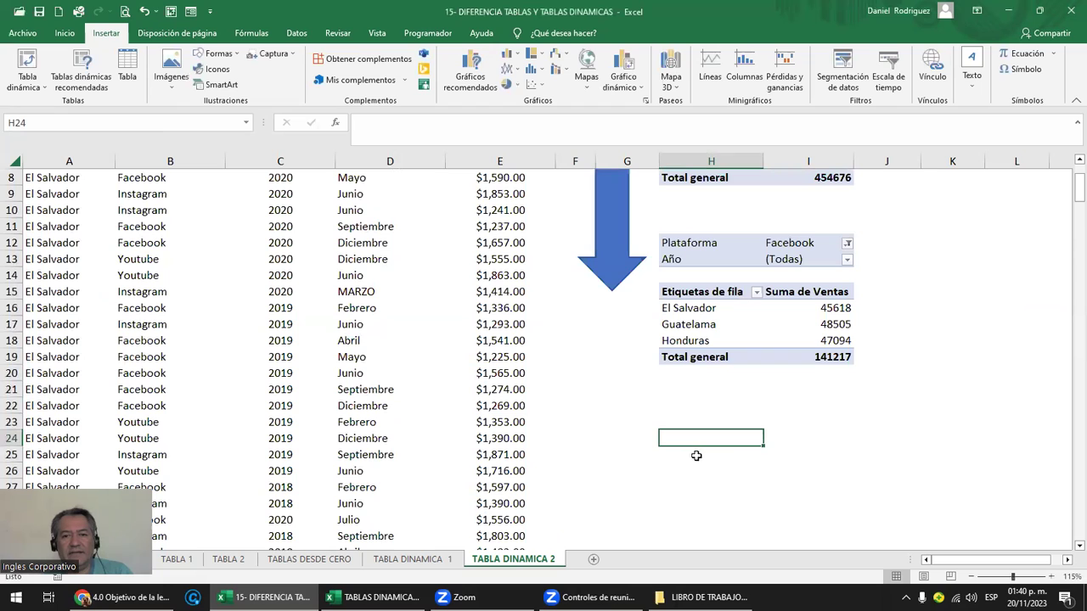
key(Left)
key(Left)
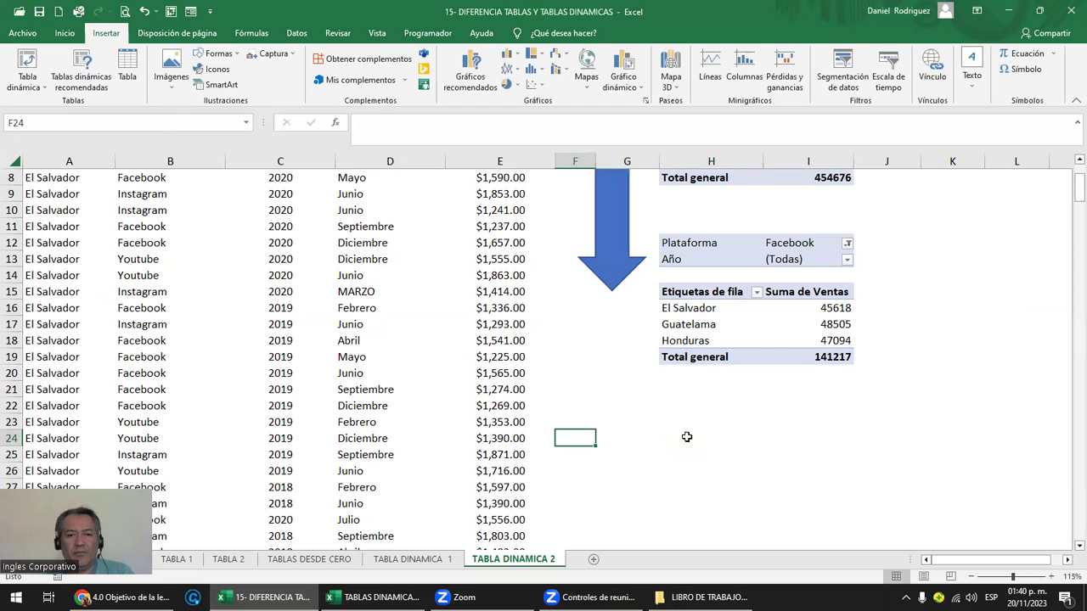
key(Left)
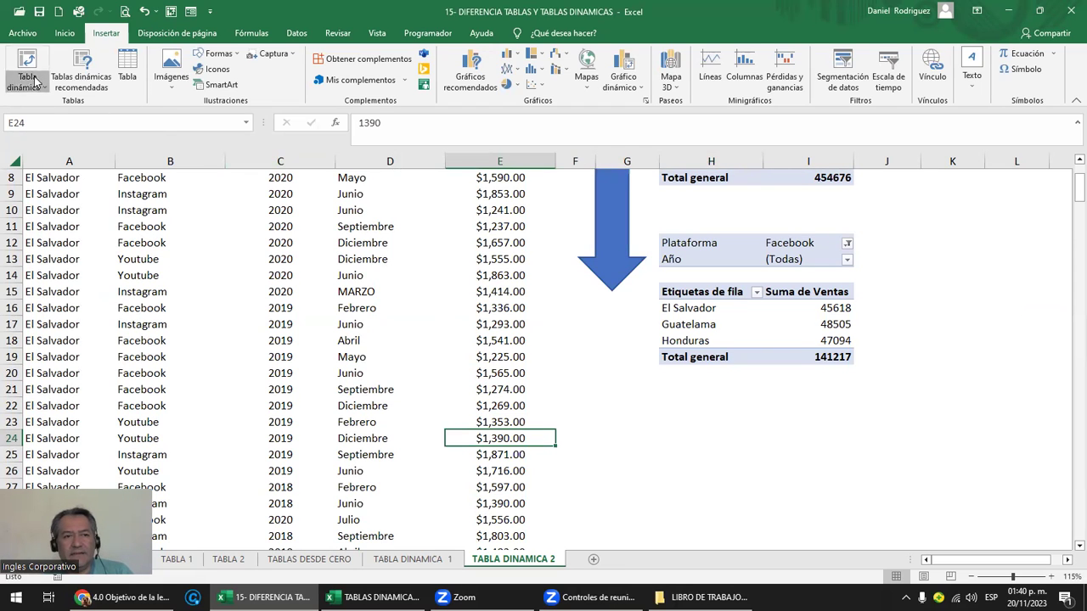
Create a pivot table from A4:E301 on the existing sheet at H24
click(27, 85)
click(68, 103)
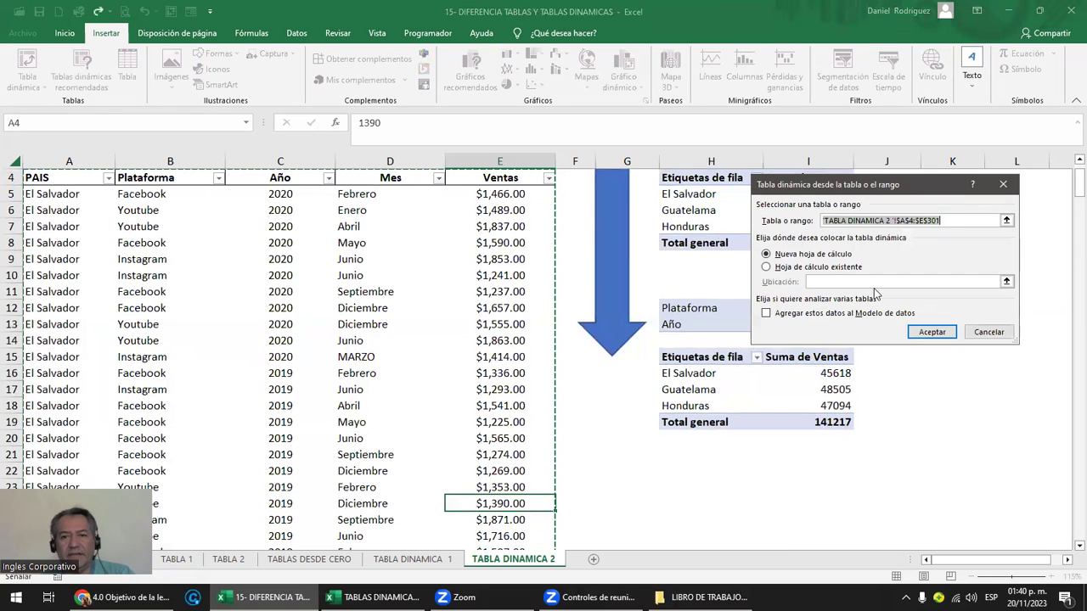
click(798, 271)
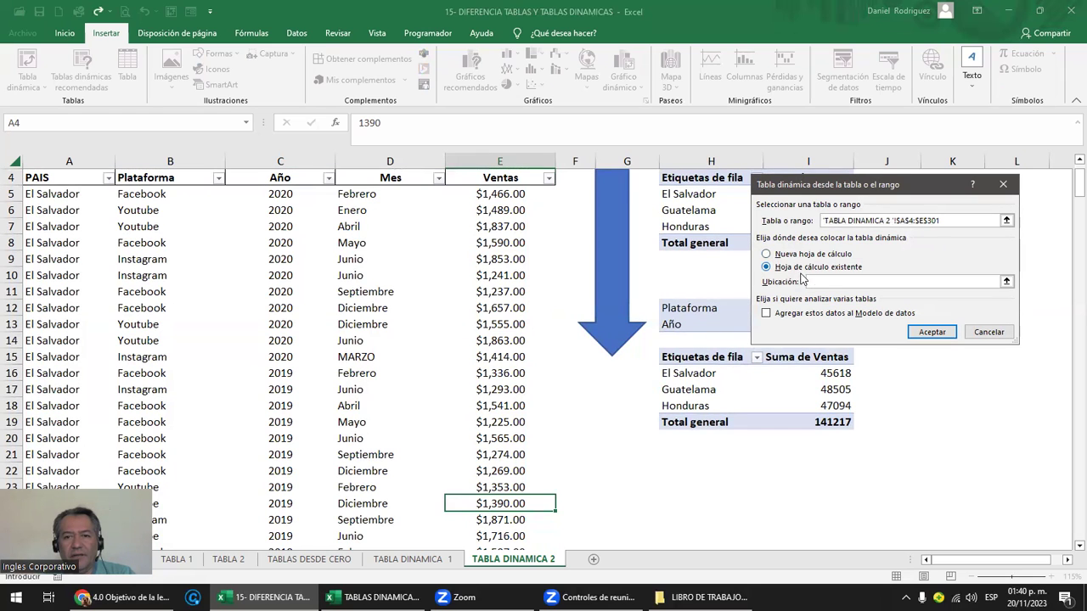
click(669, 509)
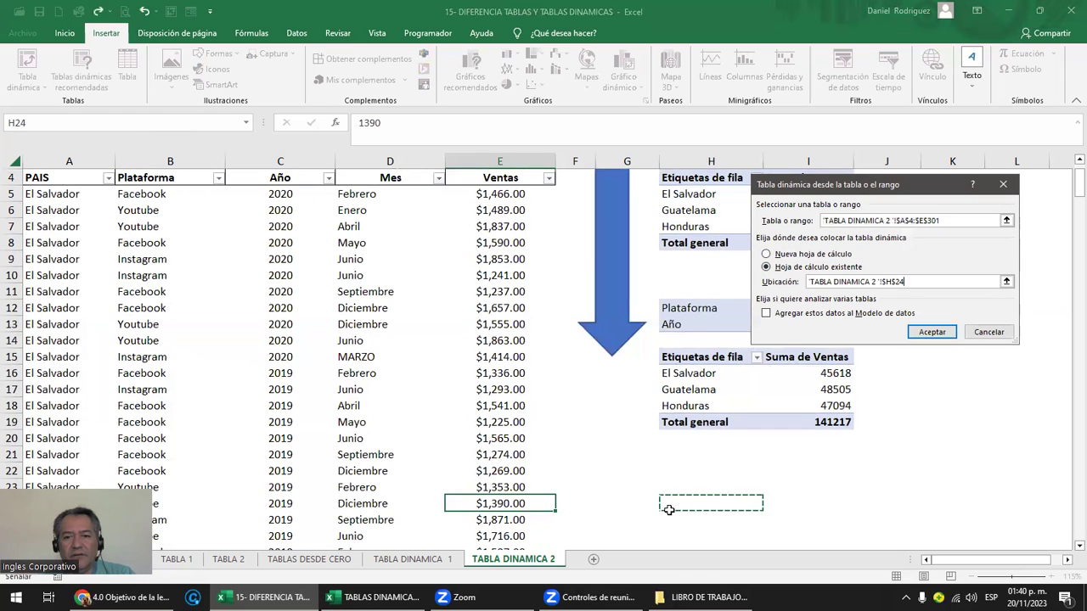
click(931, 332)
Scroll to the new empty TablaDinámica9 pivot and select it
scroll(837, 418, down, 1)
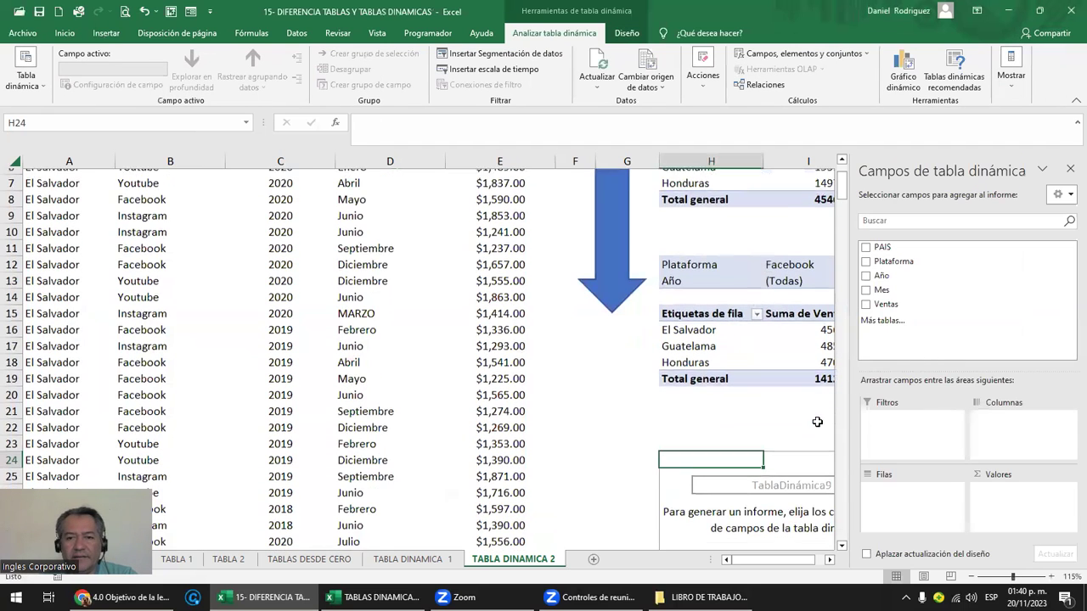
click(752, 412)
key(Right)
key(Right)
key(Right)
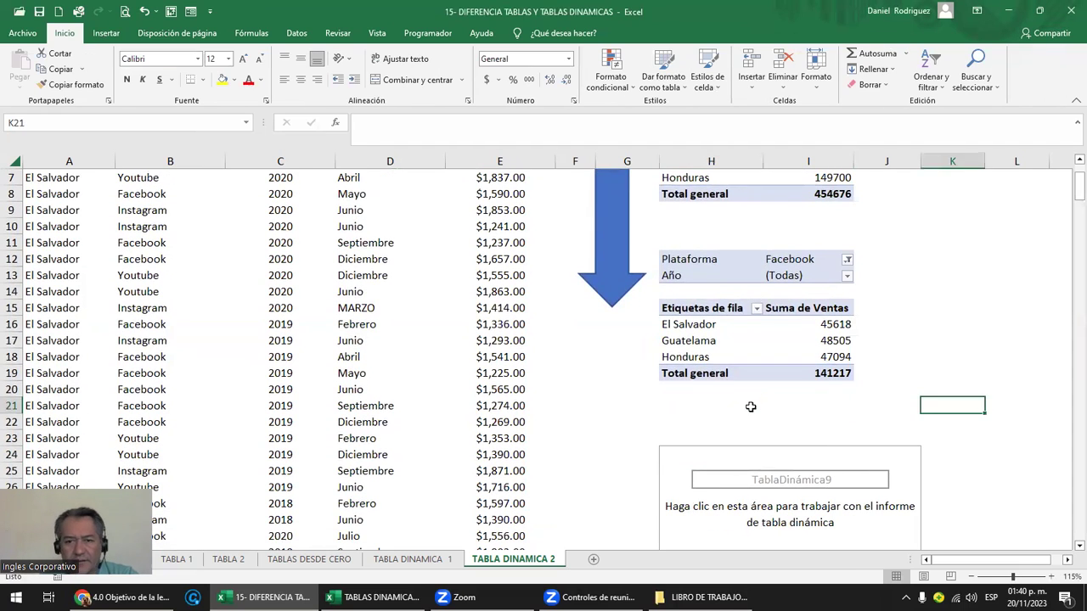
key(Right)
key(Right)
key(Right)
scroll(751, 406, up, 1)
scroll(751, 407, down, 1)
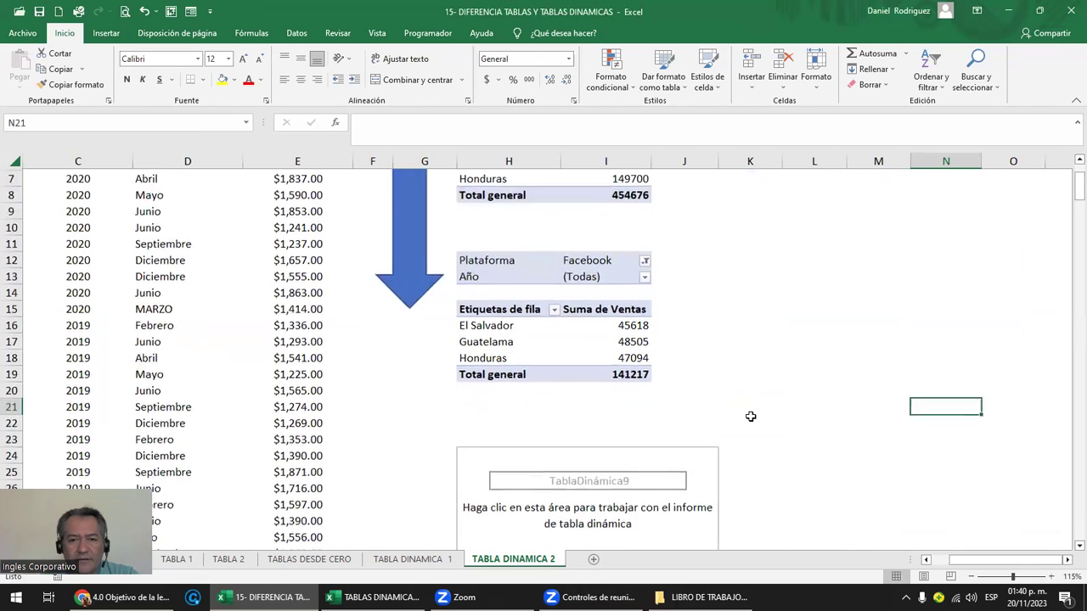
scroll(747, 420, down, 3)
scroll(747, 420, down, 1)
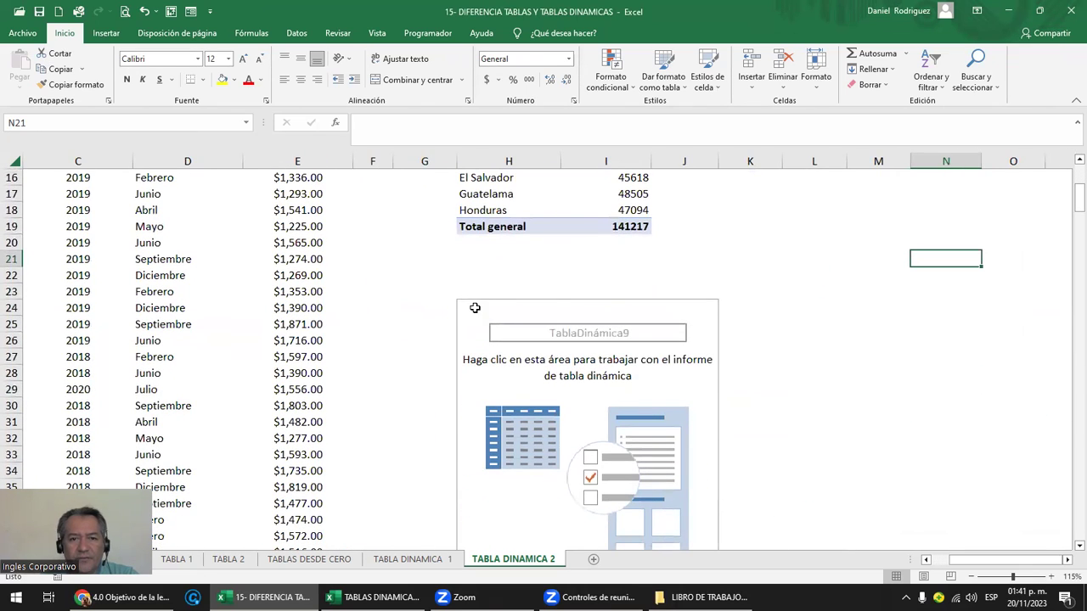
click(475, 308)
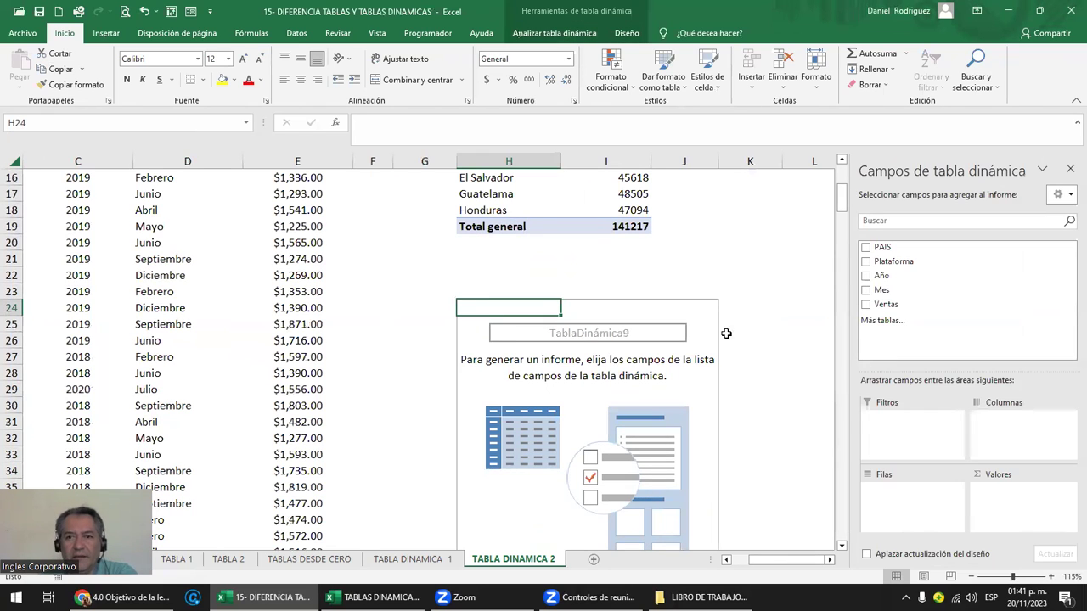
Add Mes as the H24 pivot's rows and sum Ventas in its values
drag(887, 291, 915, 498)
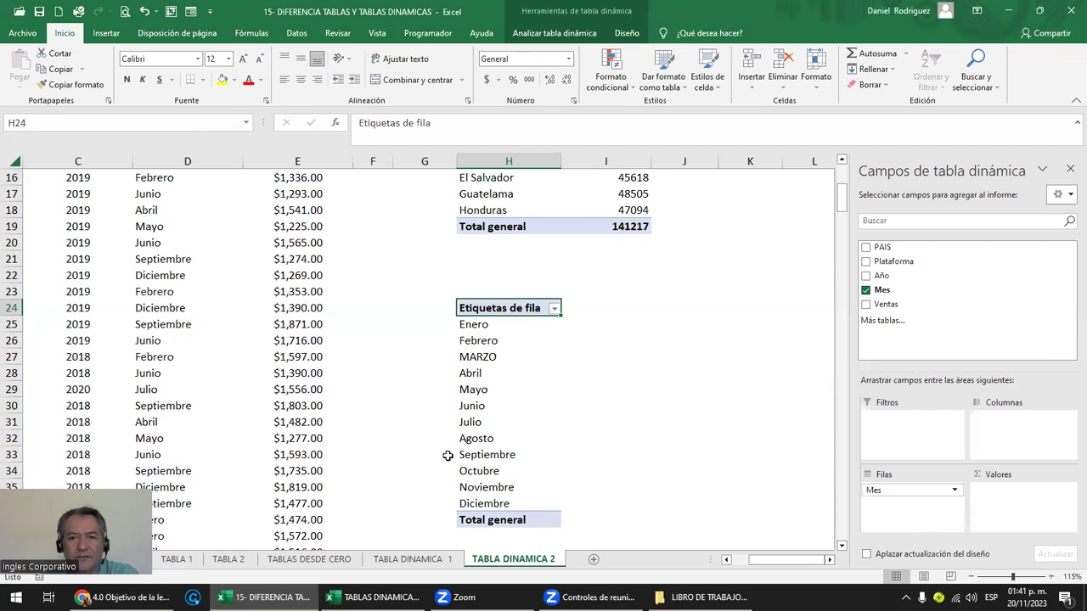
drag(498, 325, 515, 504)
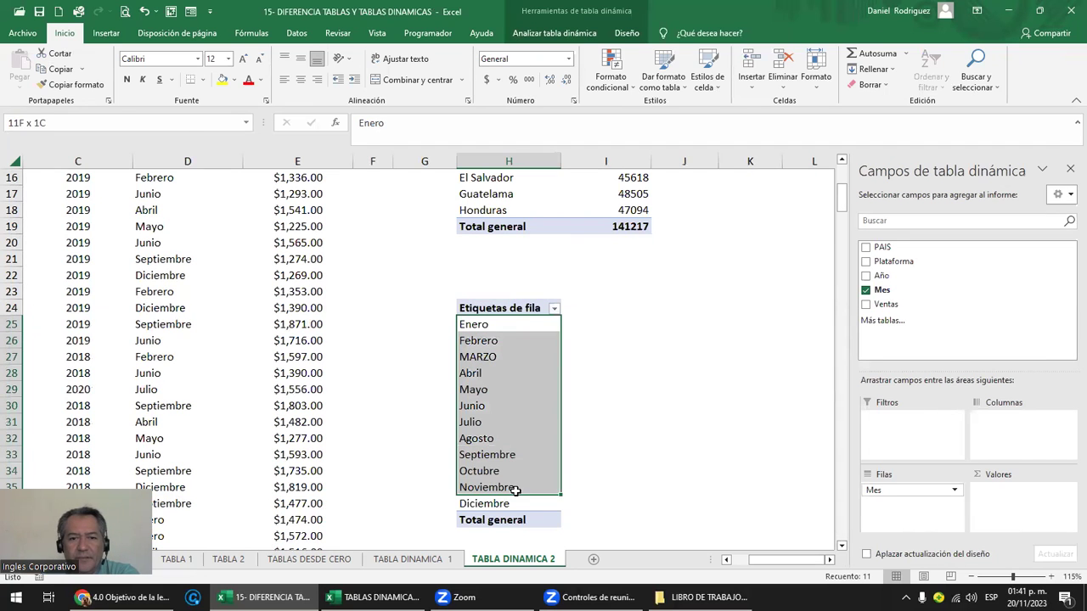
click(679, 497)
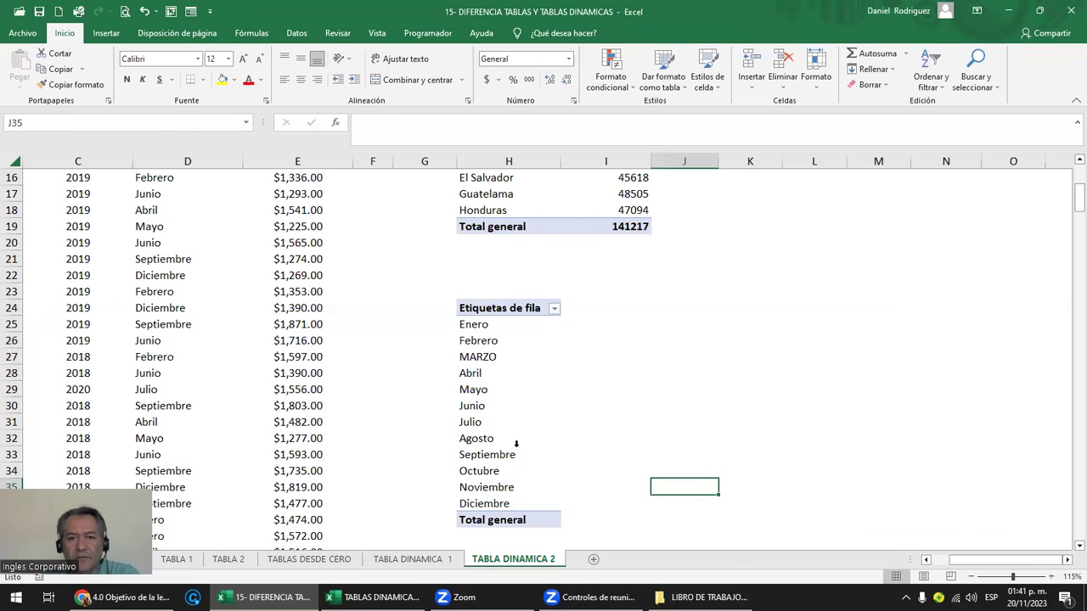
click(497, 439)
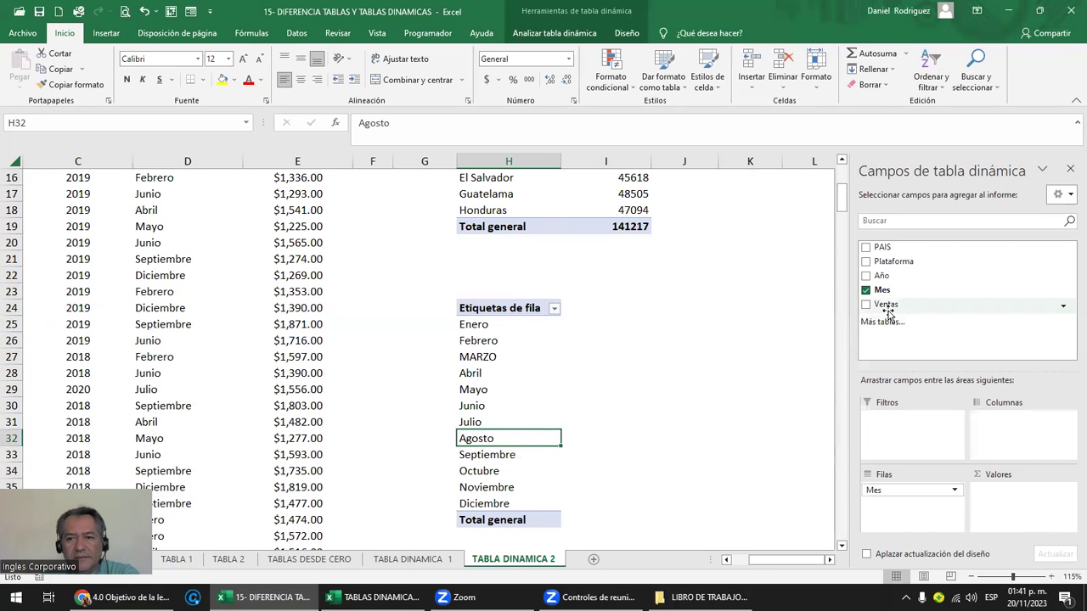
drag(887, 308, 1010, 492)
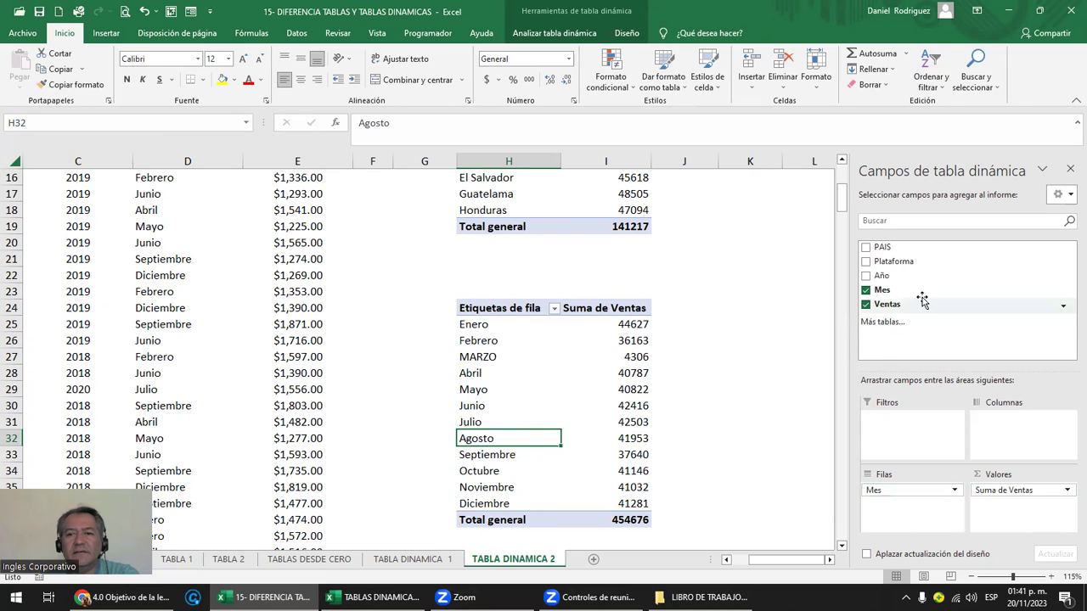
Spread PAIS across the columns and review the month rows and 454676 total
drag(888, 249, 1040, 429)
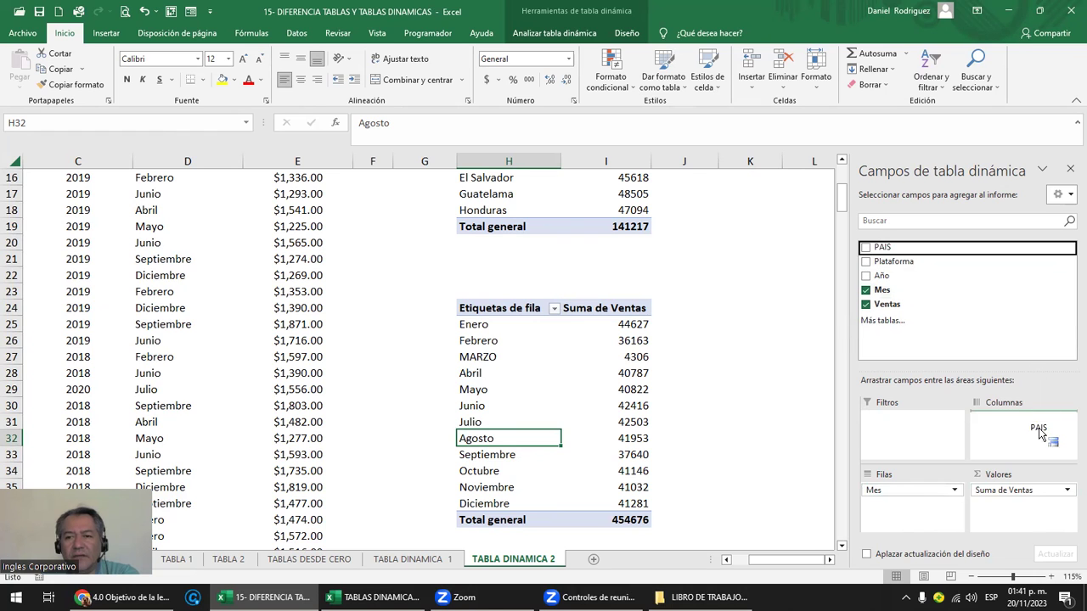
click(728, 244)
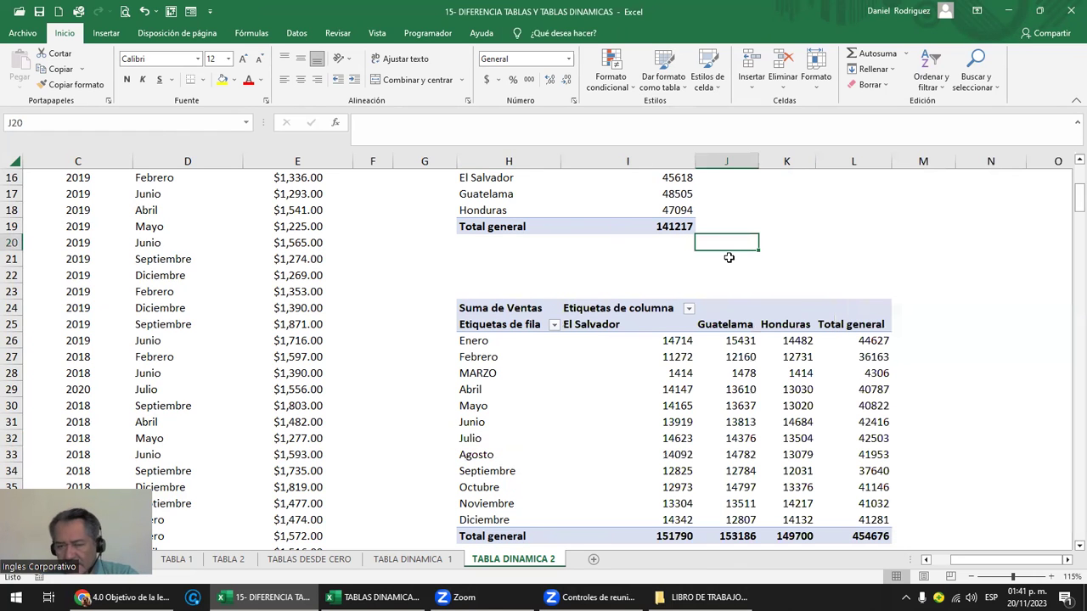
key(Right)
key(Right)
key(Right)
key(Right)
key(Right)
key(Right)
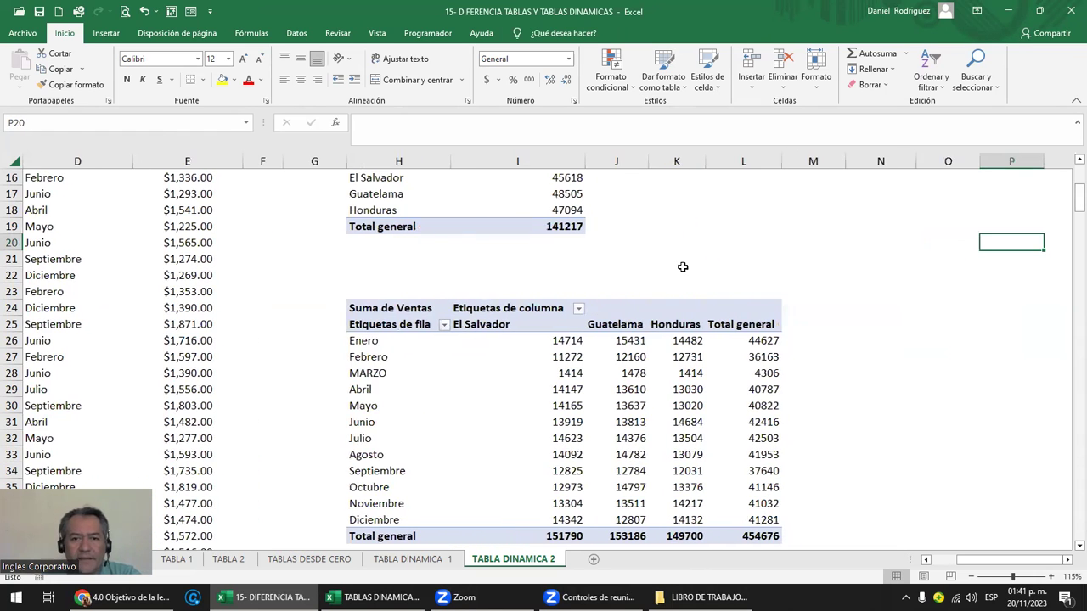
scroll(688, 272, down, 2)
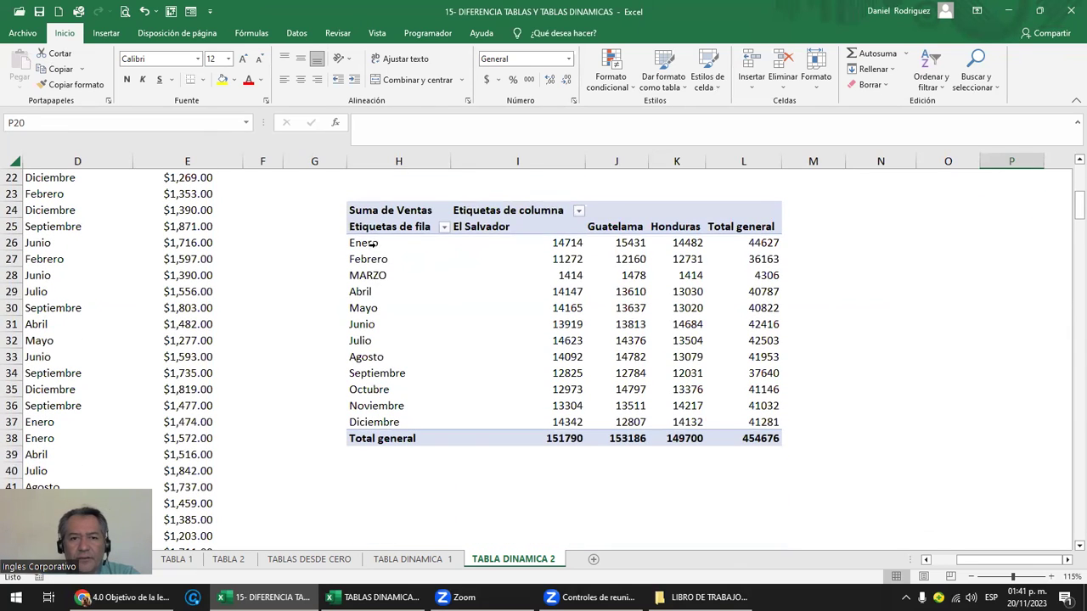
drag(371, 244, 379, 414)
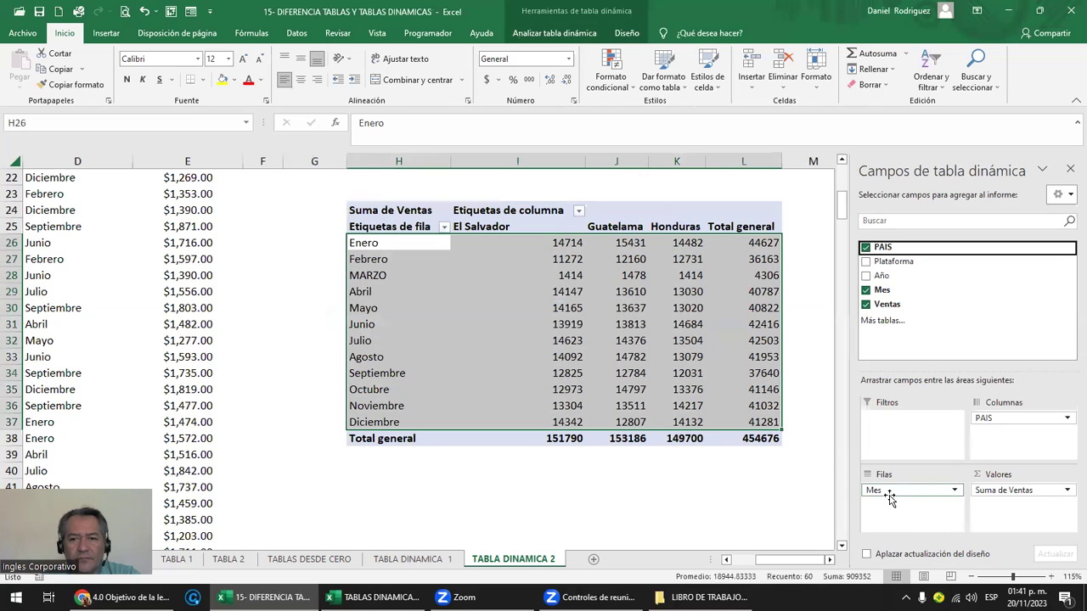
click(896, 492)
click(904, 509)
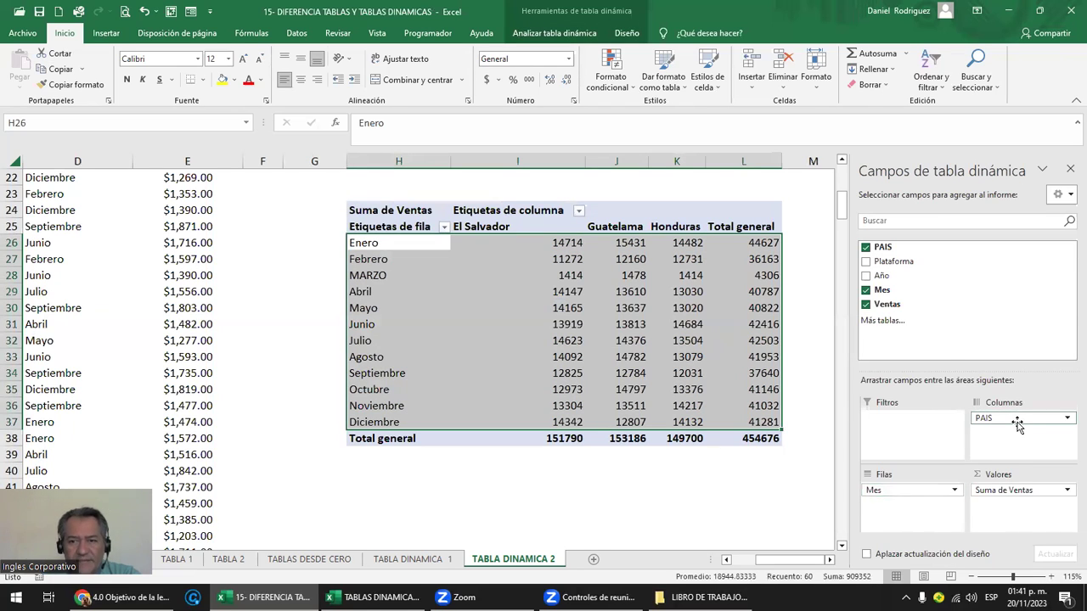
click(743, 158)
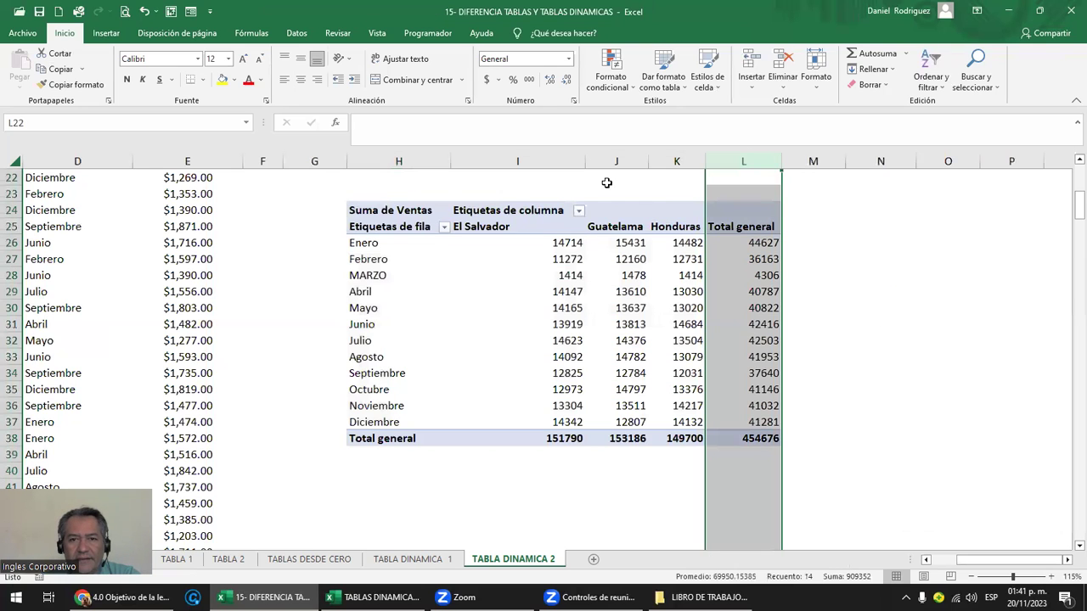
drag(527, 158, 660, 161)
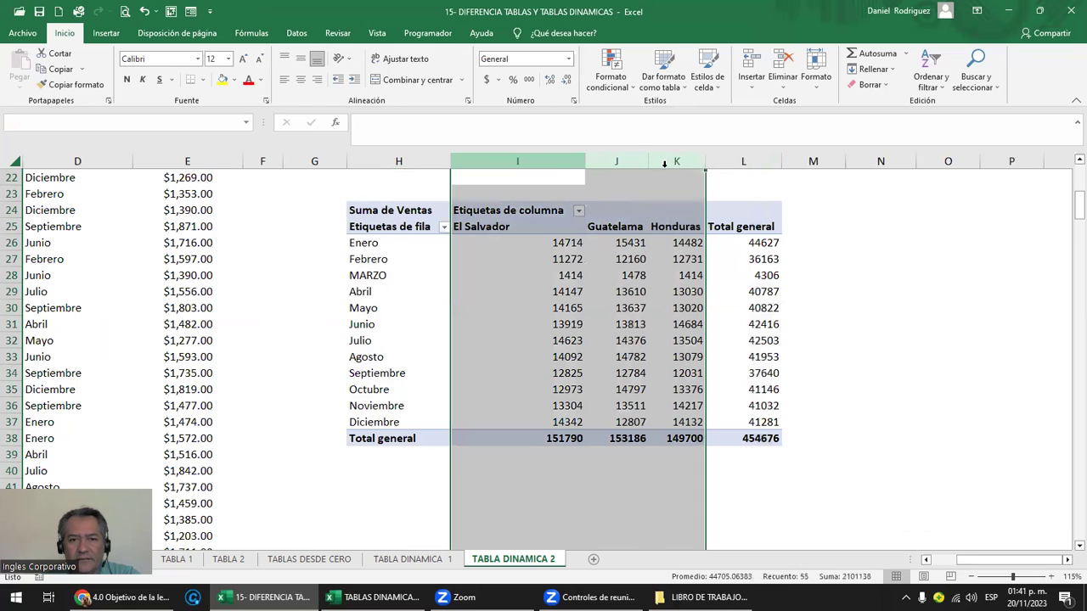
click(558, 241)
click(768, 241)
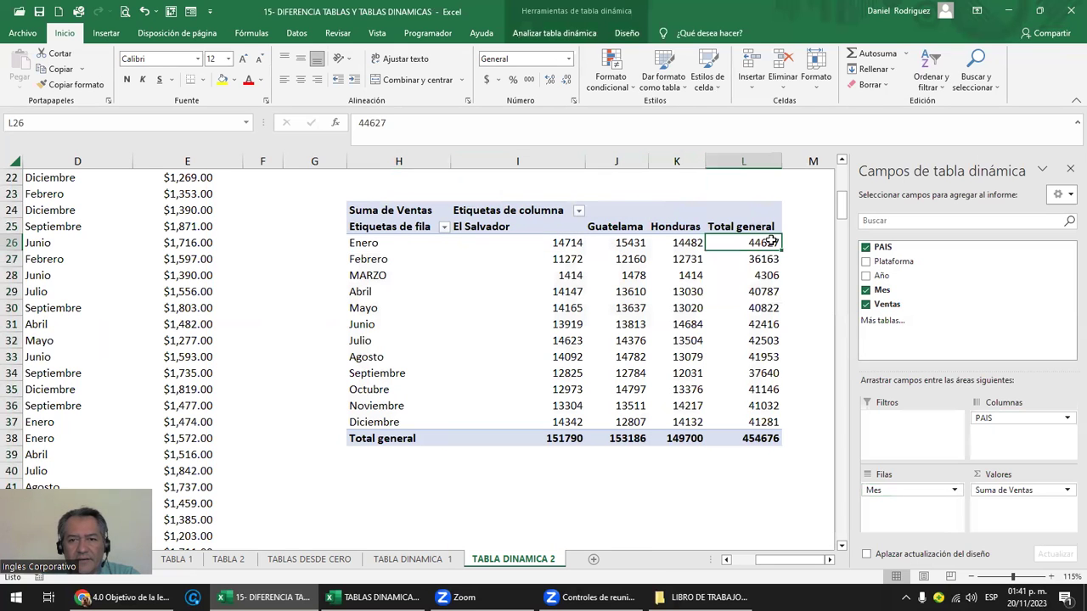
click(561, 440)
click(637, 438)
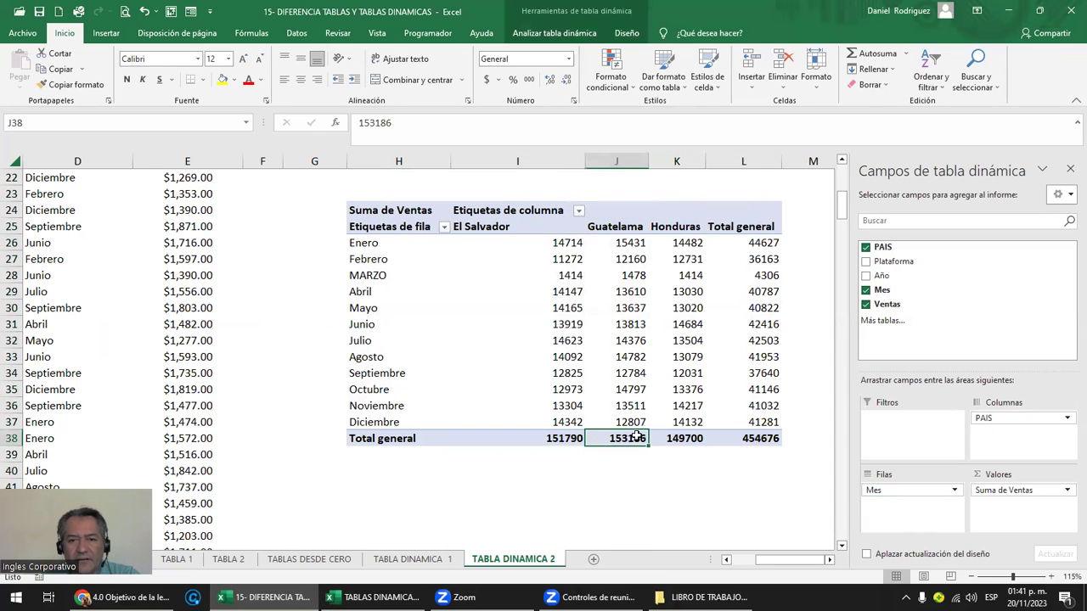
click(686, 439)
click(760, 438)
click(764, 243)
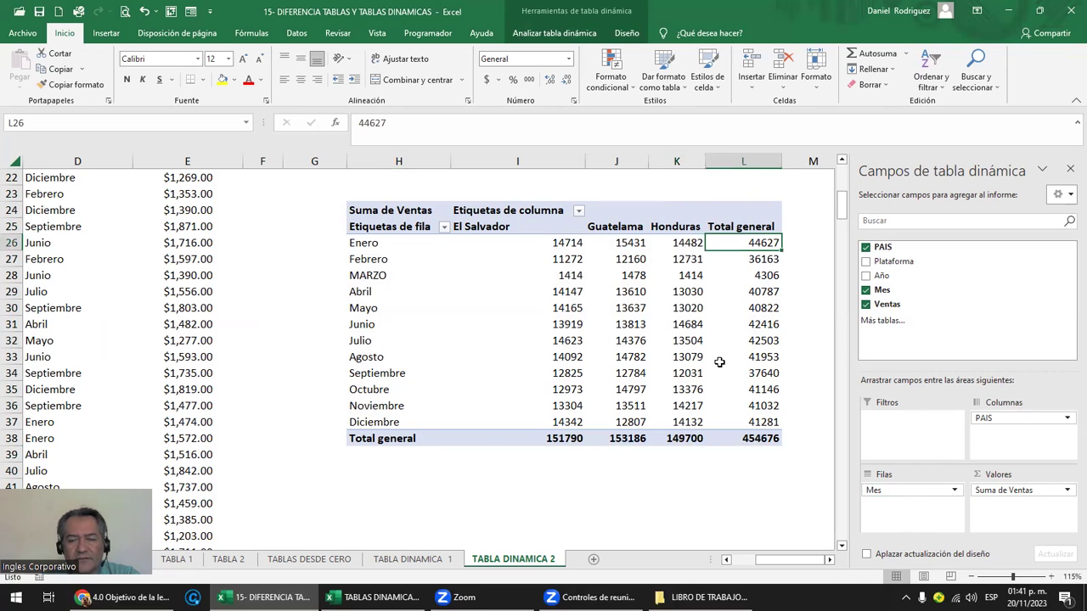
click(381, 438)
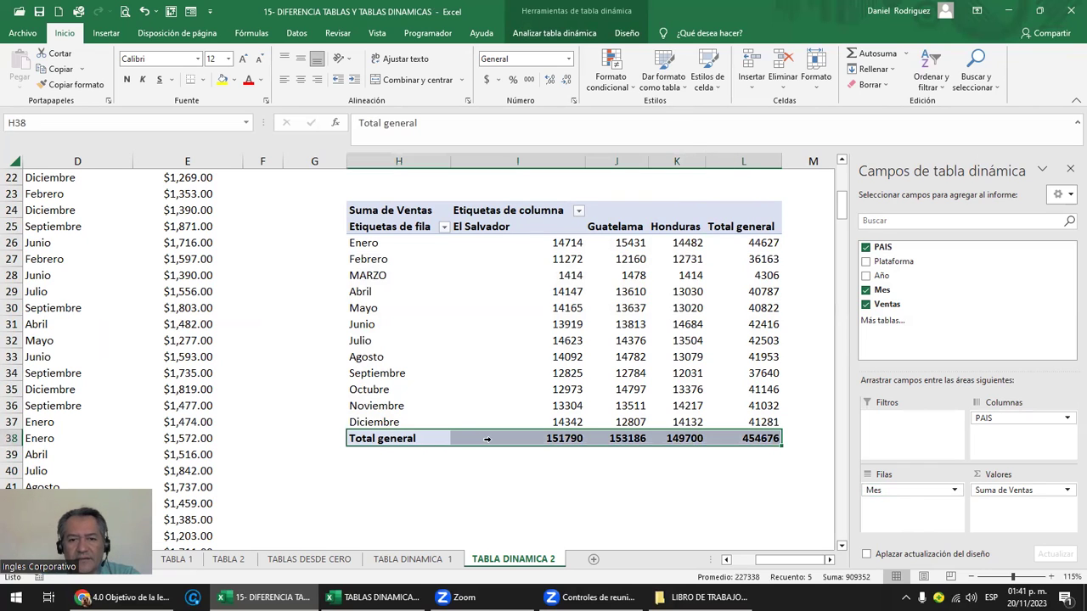
click(767, 153)
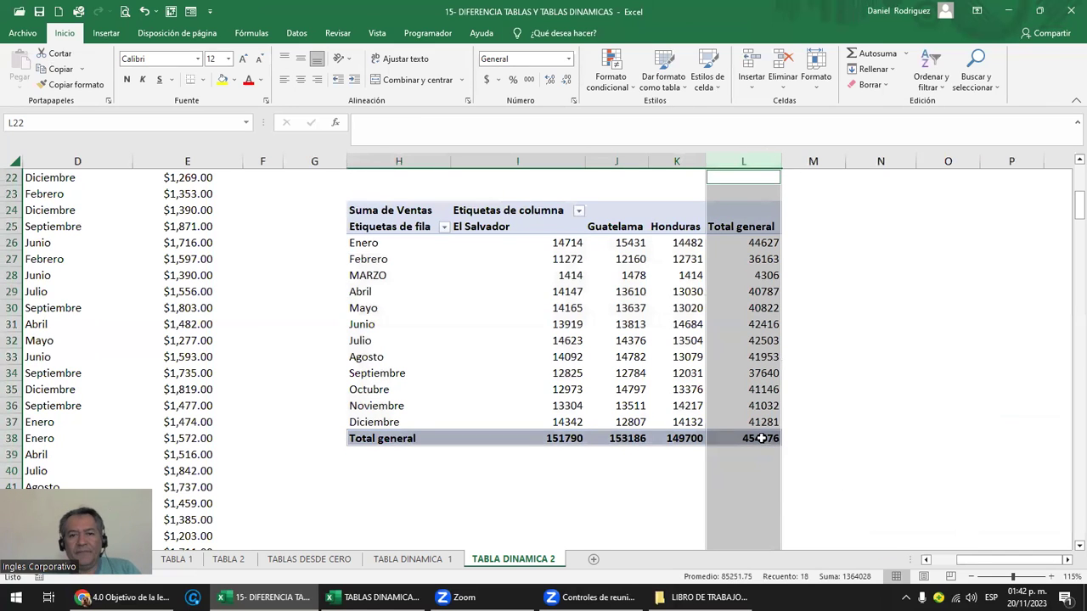
click(860, 341)
click(480, 288)
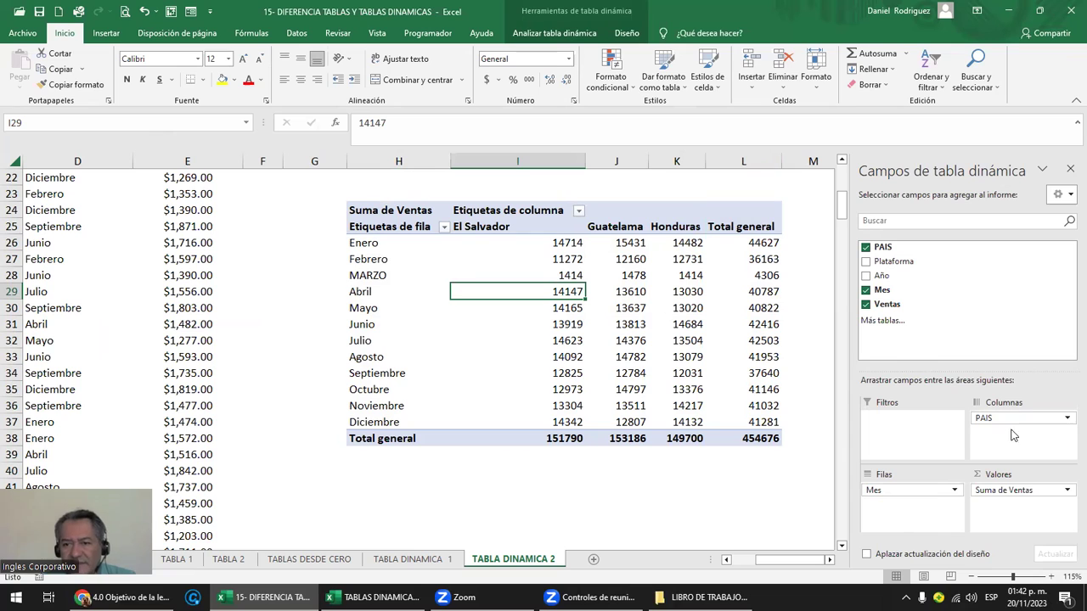
Swap PAIS into rows and Mes into columns so months run across
drag(1023, 424, 883, 521)
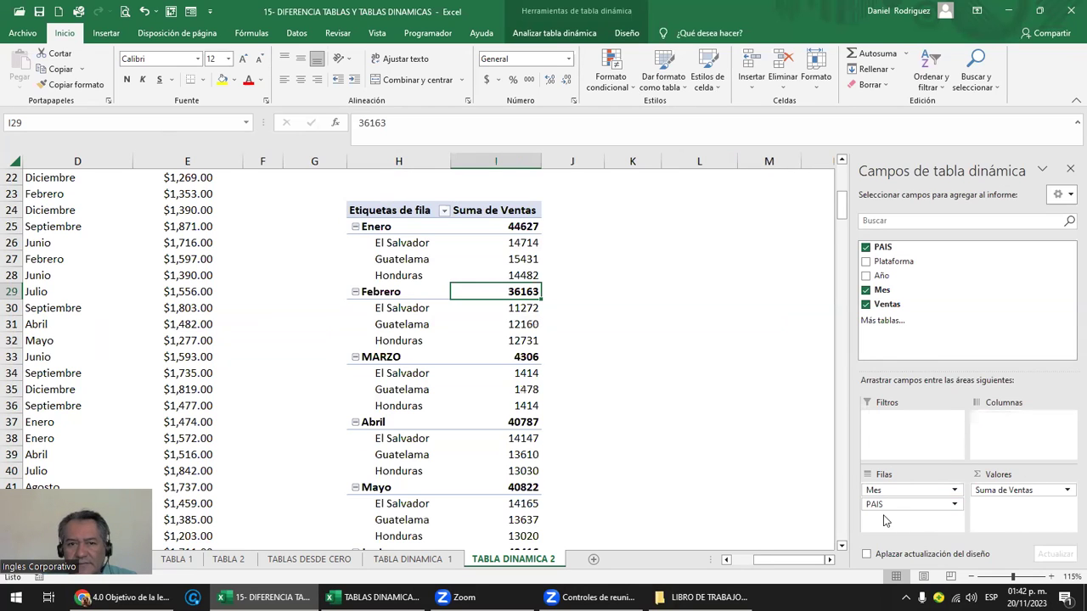
drag(902, 492, 1011, 427)
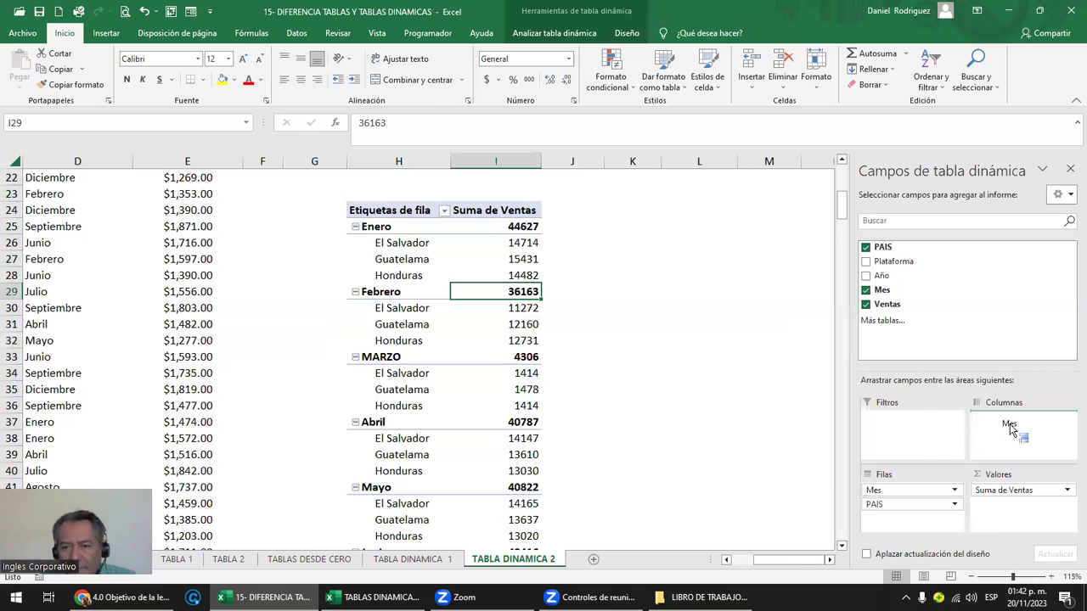
click(642, 338)
key(Right)
key(Right)
key(Right)
key(Right)
key(Right)
key(Right)
key(Right)
key(Right)
key(Right)
key(Right)
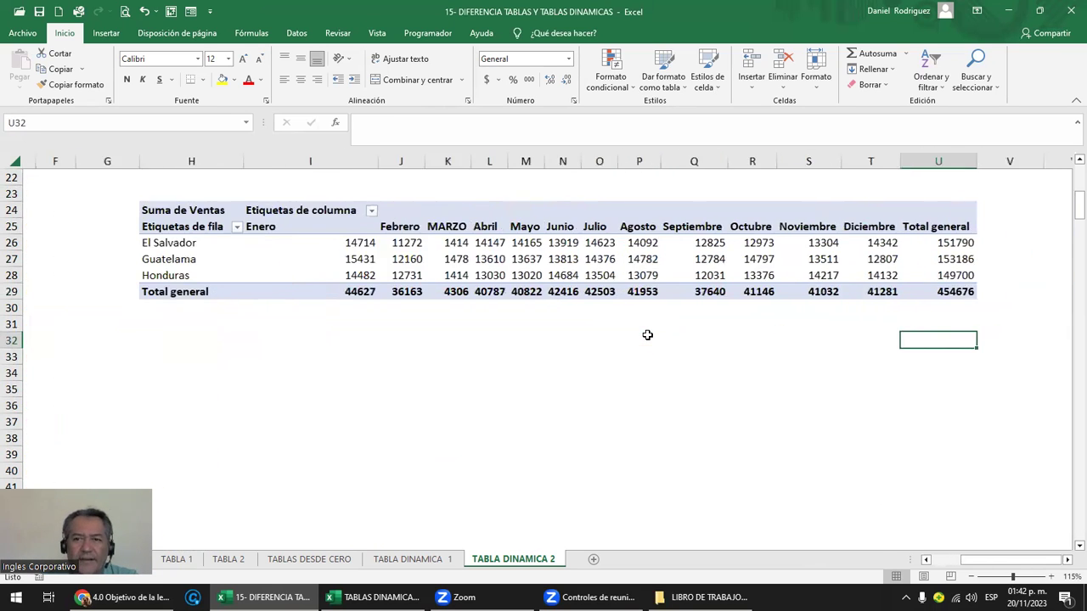
drag(385, 163, 925, 163)
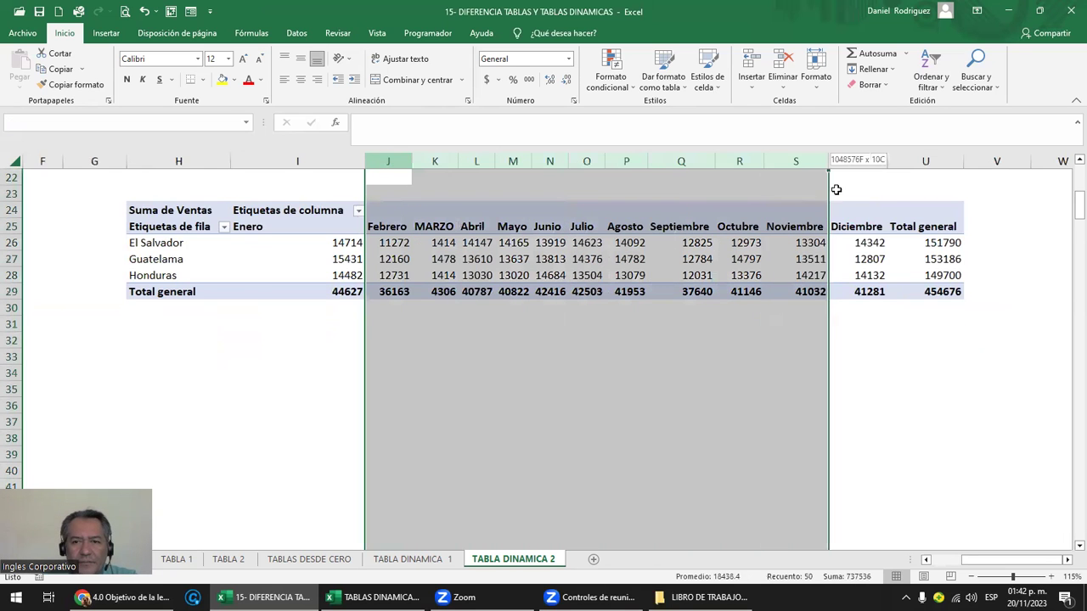
drag(170, 243, 172, 261)
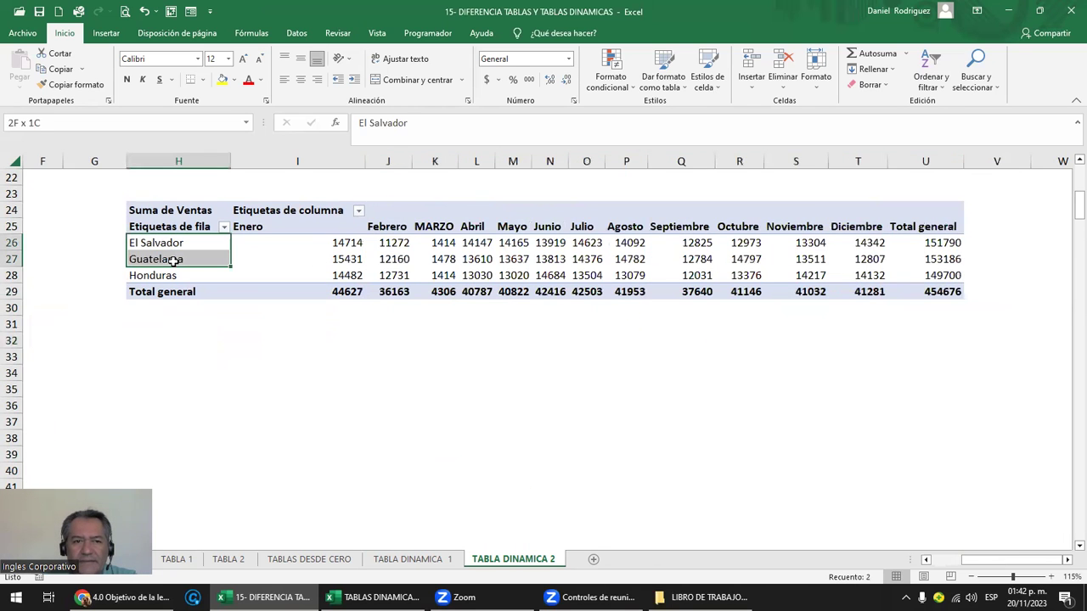
click(510, 438)
Move Mes back to rows and add Año as a report filter set to (Todas)
click(299, 249)
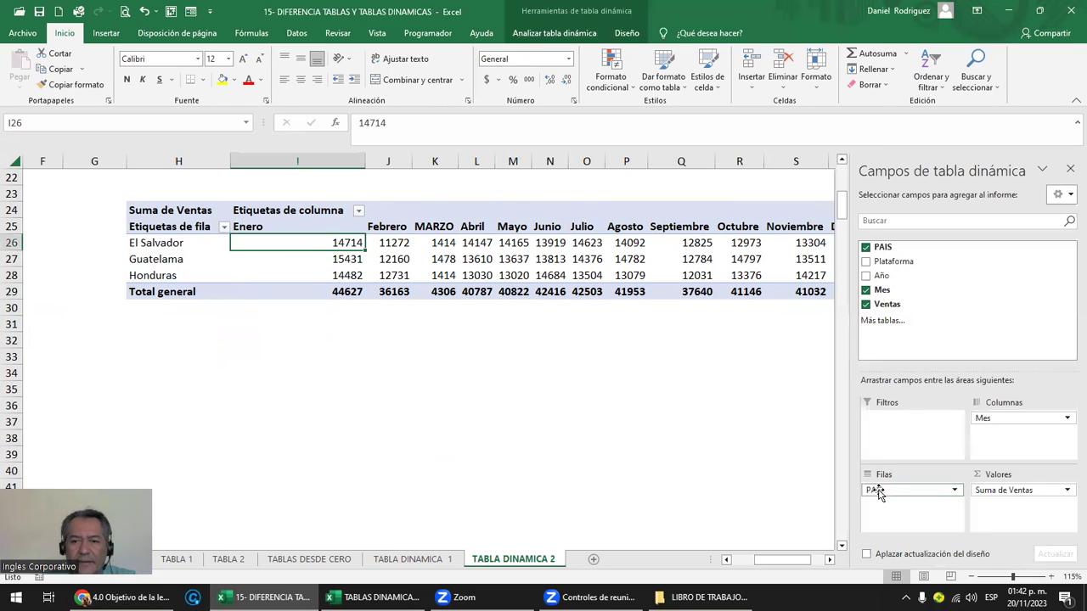
mouse_move(1072, 418)
mouse_down()
mouse_move(879, 516)
mouse_move(1009, 443)
mouse_up()
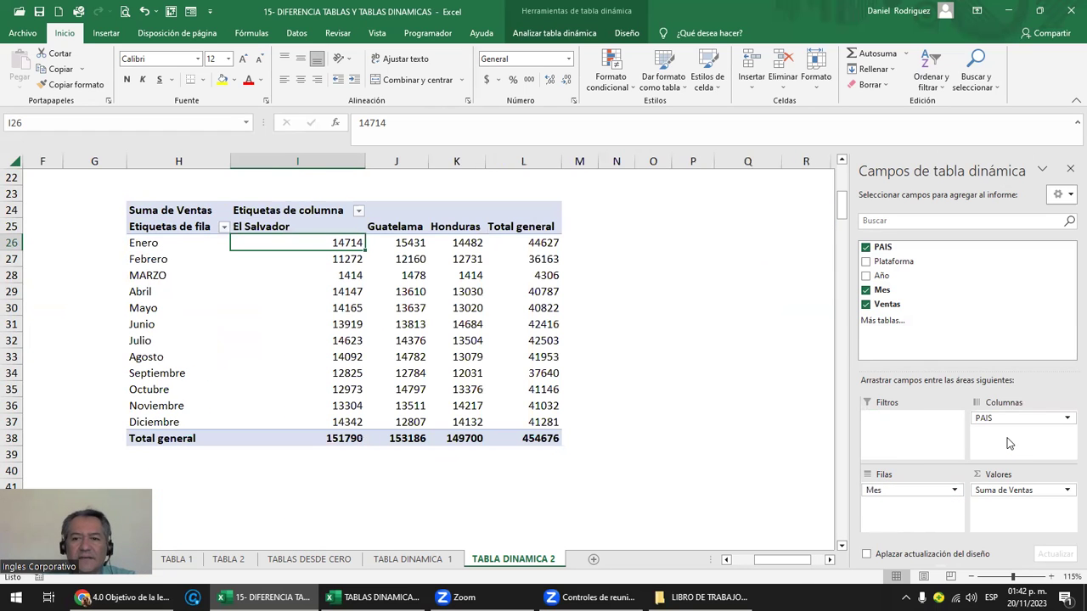
drag(881, 275, 913, 429)
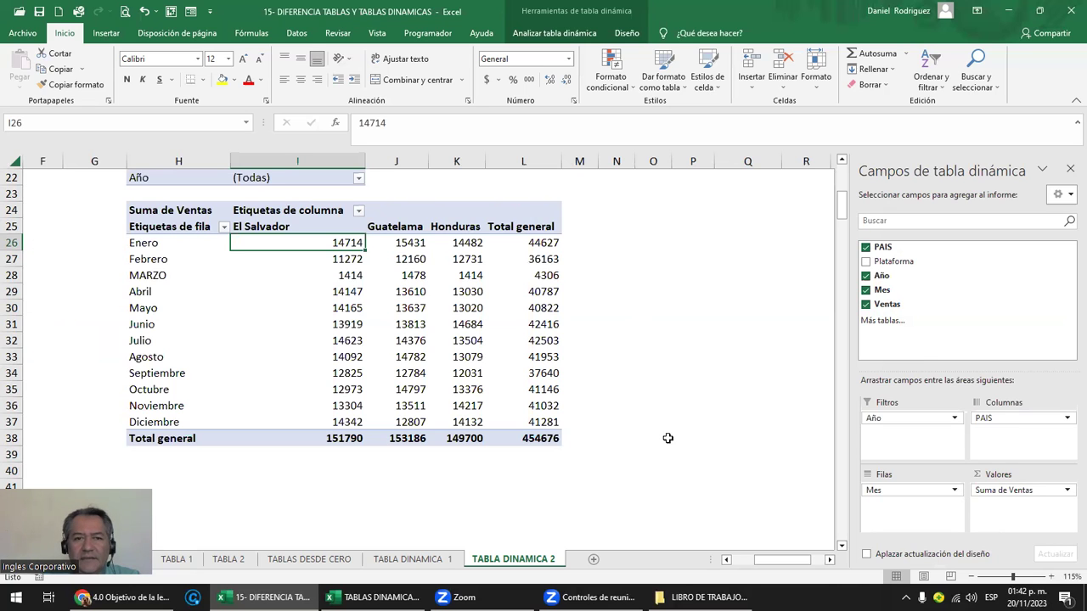
scroll(667, 438, up, 1)
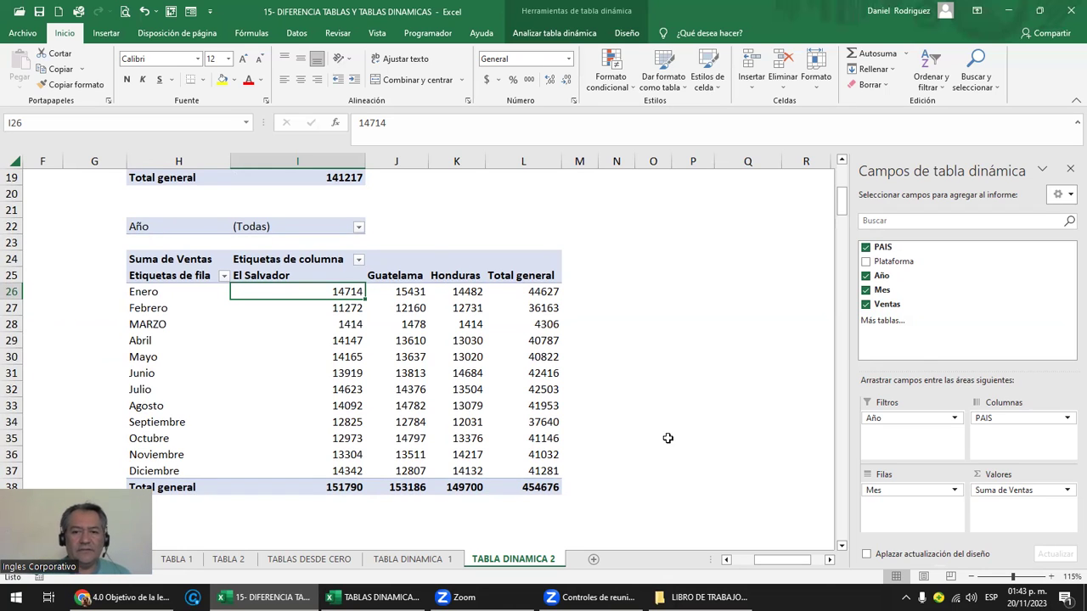
scroll(400, 456, down, 4)
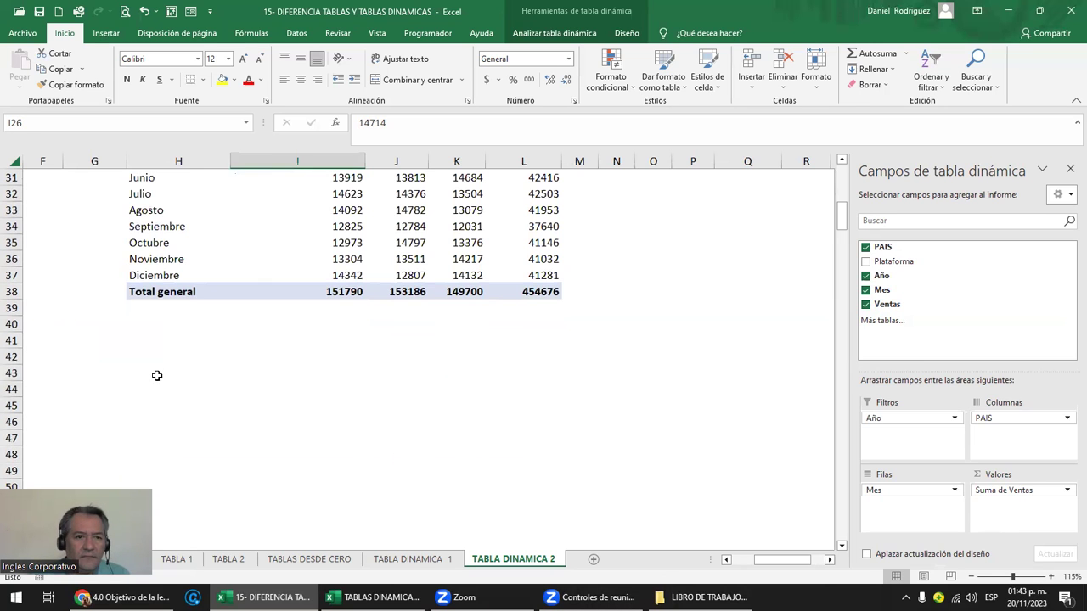
click(151, 375)
key(Left)
key(Left)
key(Left)
key(Left)
key(Right)
key(Right)
key(Right)
key(Right)
key(Down)
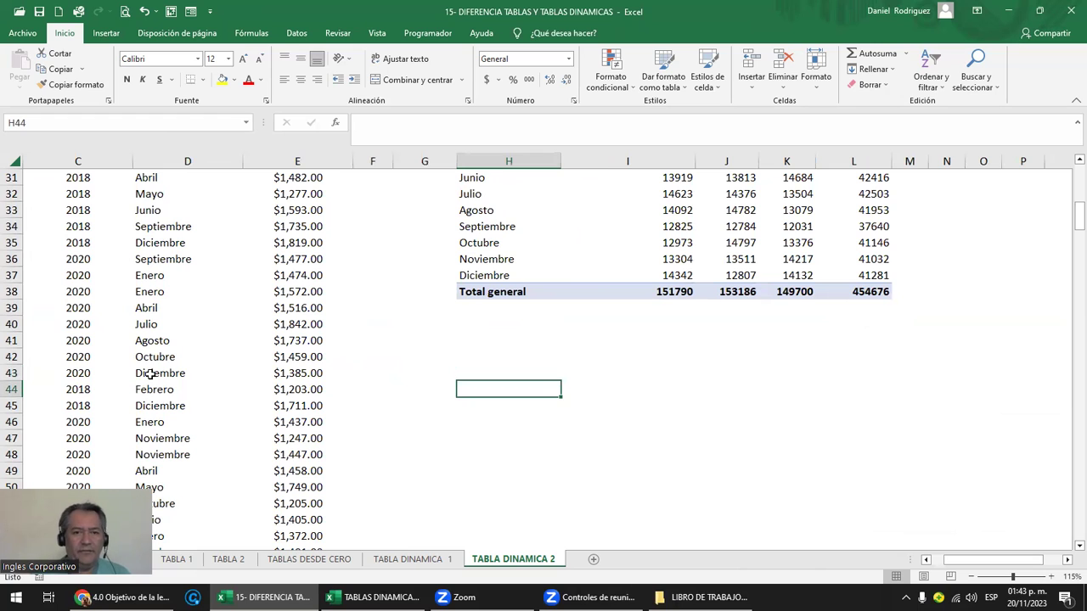
key(Left)
key(Left)
key(Left)
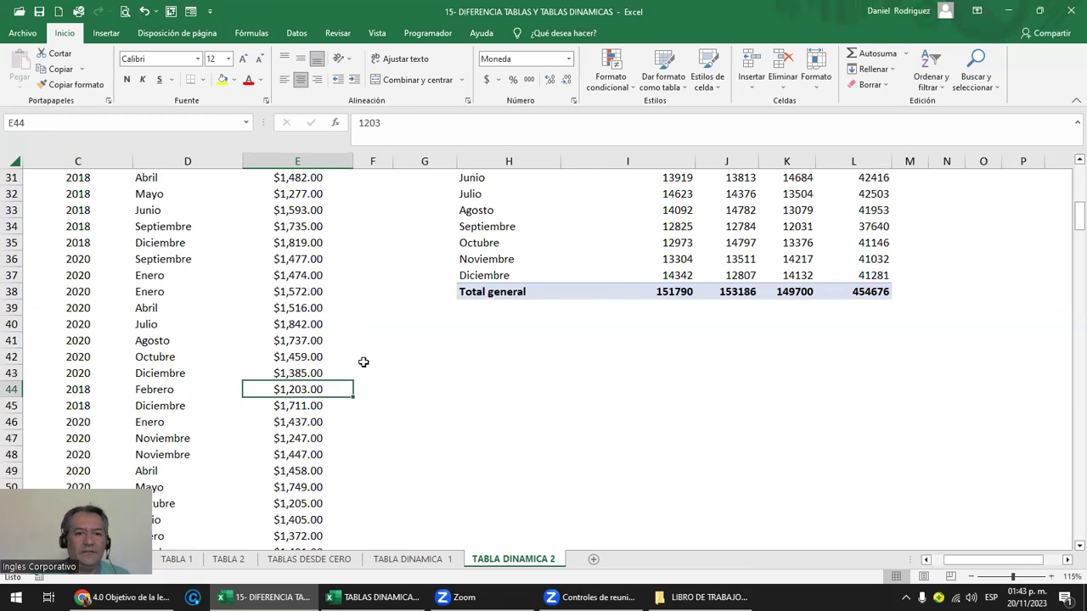
scroll(365, 364, down, 2)
scroll(373, 369, down, 3)
scroll(381, 375, down, 1)
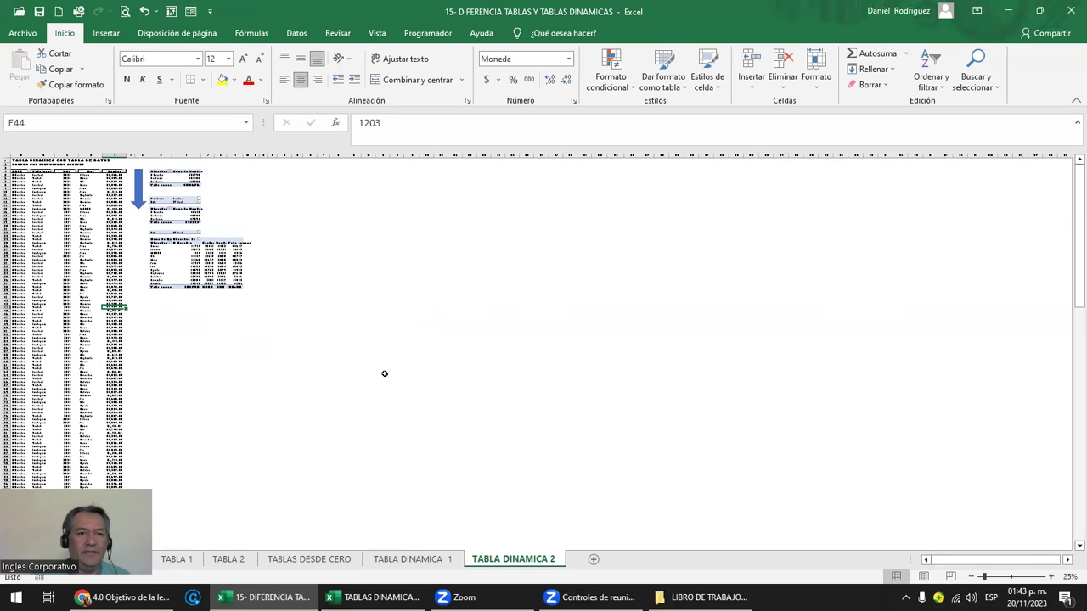
key(Right)
key(Right)
key(Right)
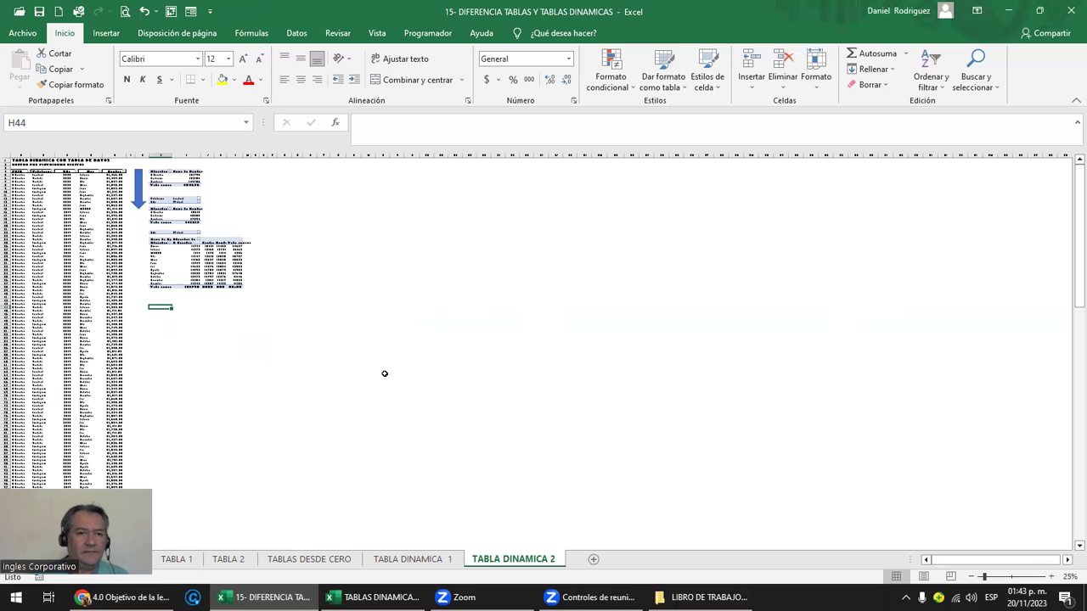
key(Down)
key(Left)
key(Left)
key(Left)
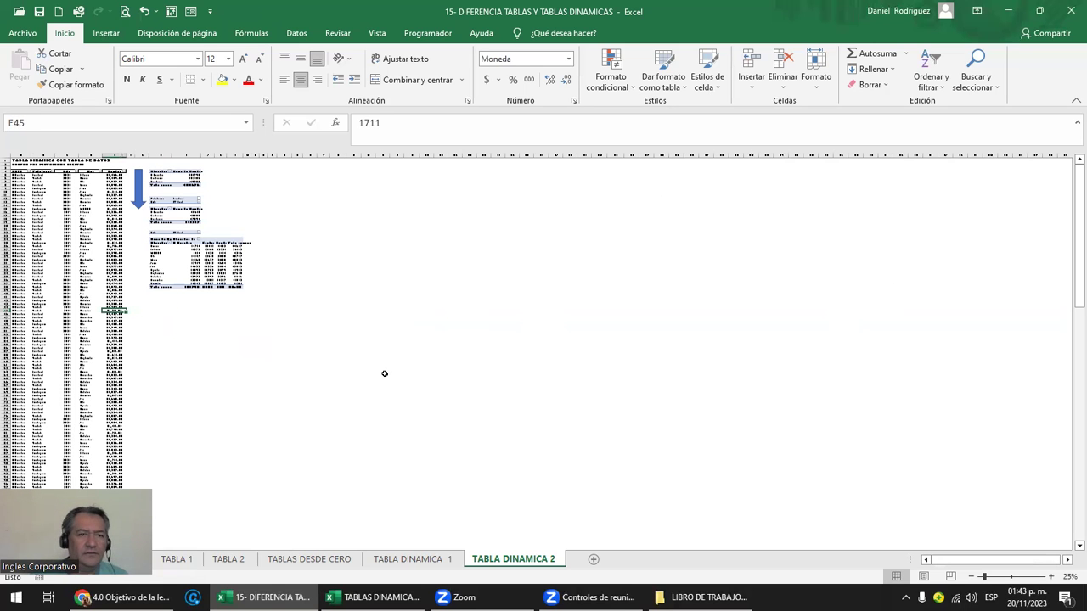
Start a pivot table from A4:E301 on the existing sheet with location H44
click(106, 32)
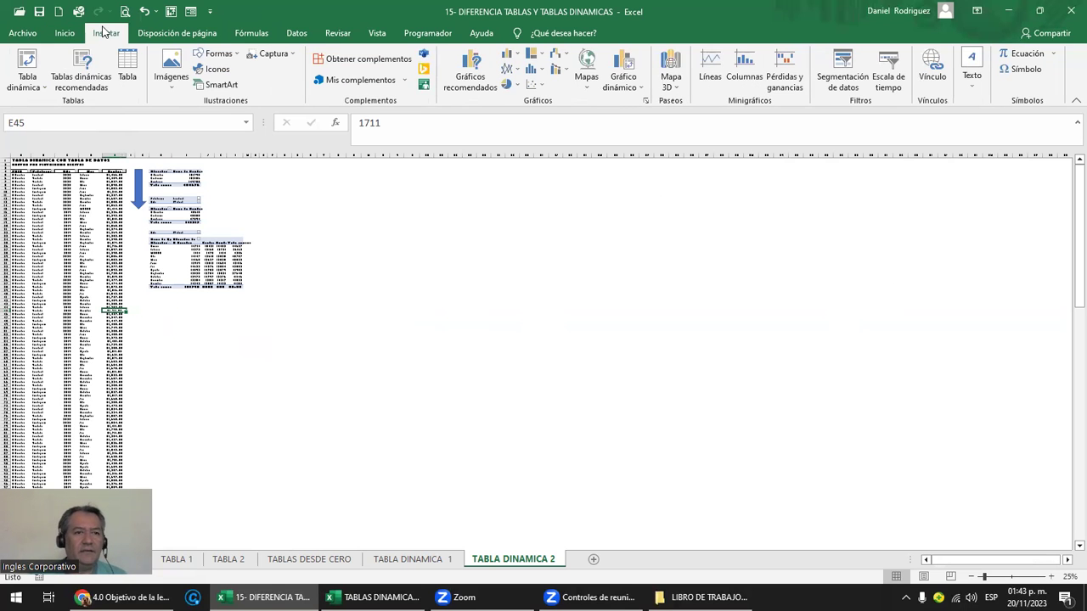
click(34, 71)
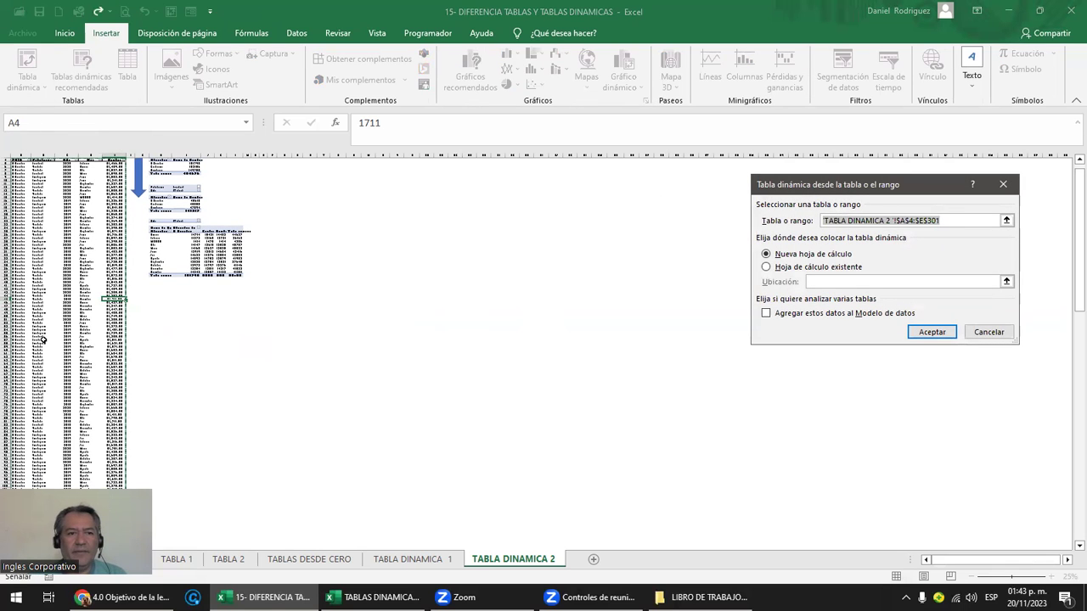
click(774, 268)
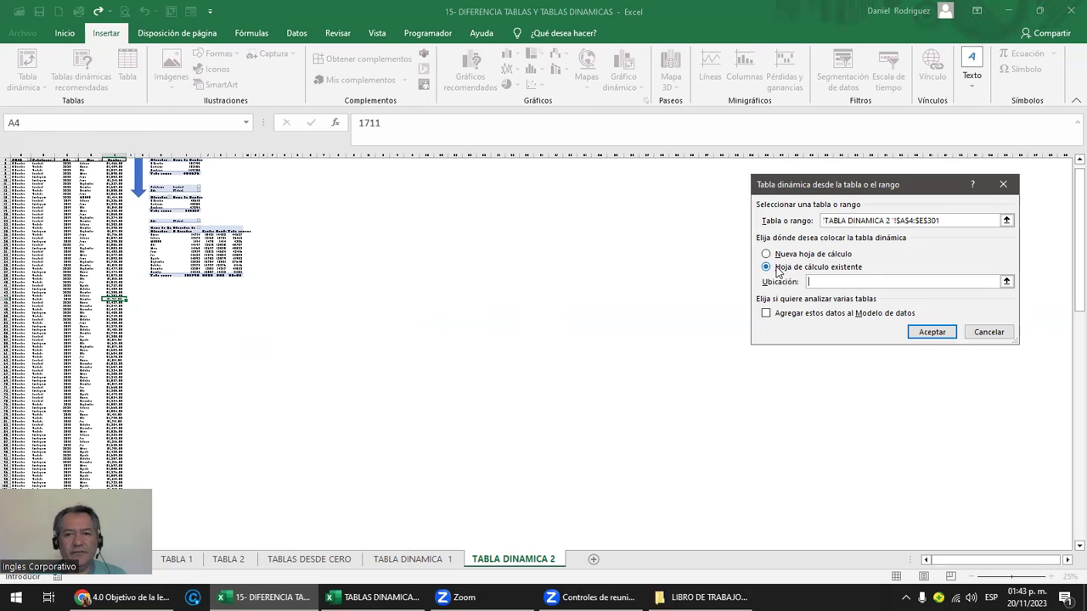
click(155, 298)
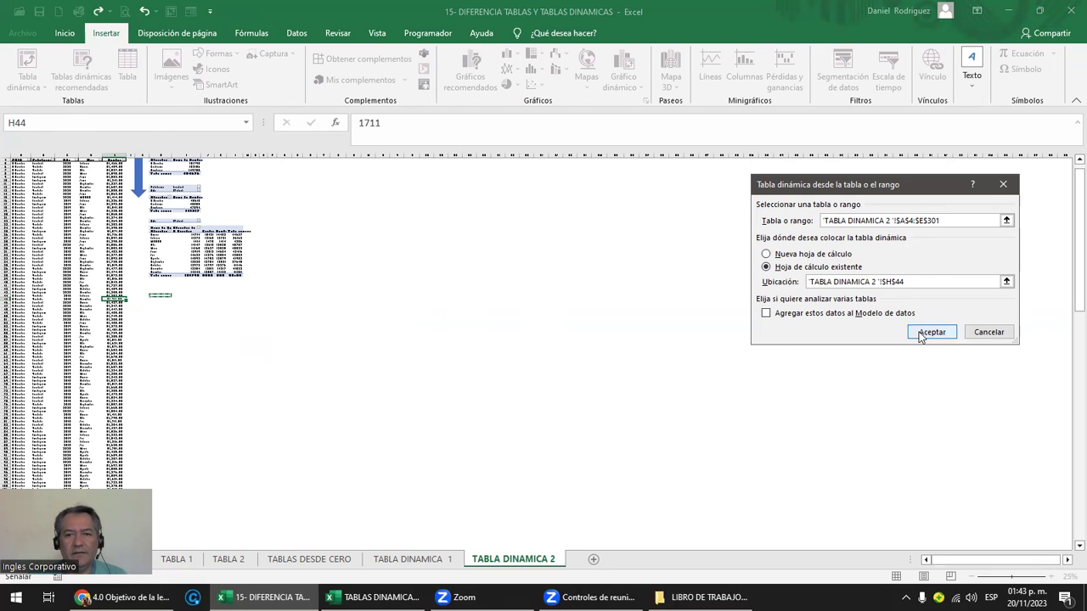
click(932, 332)
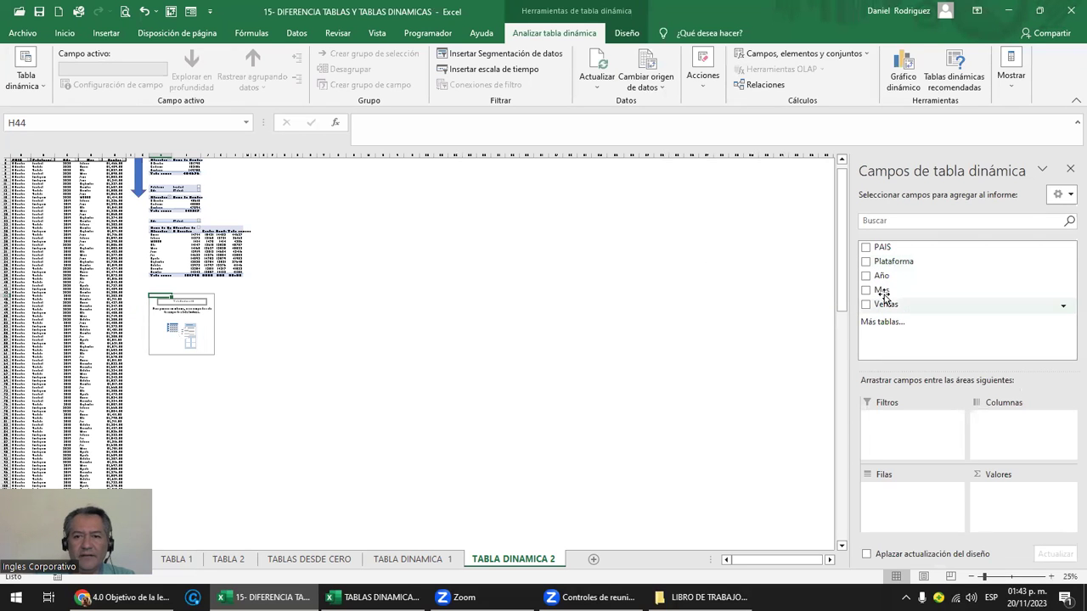
Build the H44 pivot: Mes rows, summed Ventas, Plataforma columns and a PAIS filter
drag(885, 291, 905, 503)
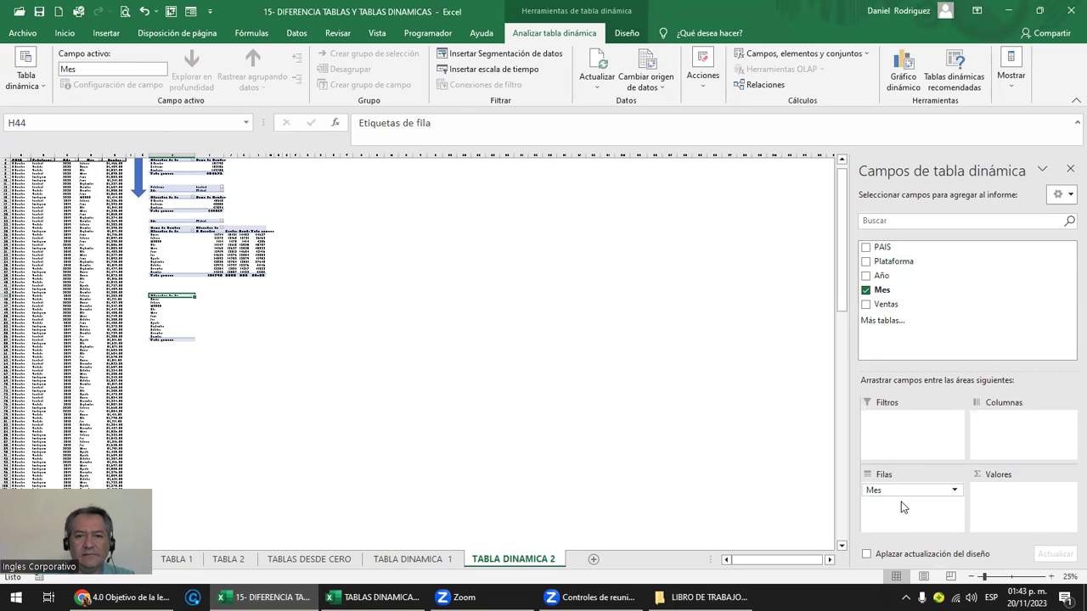
drag(885, 304, 1033, 497)
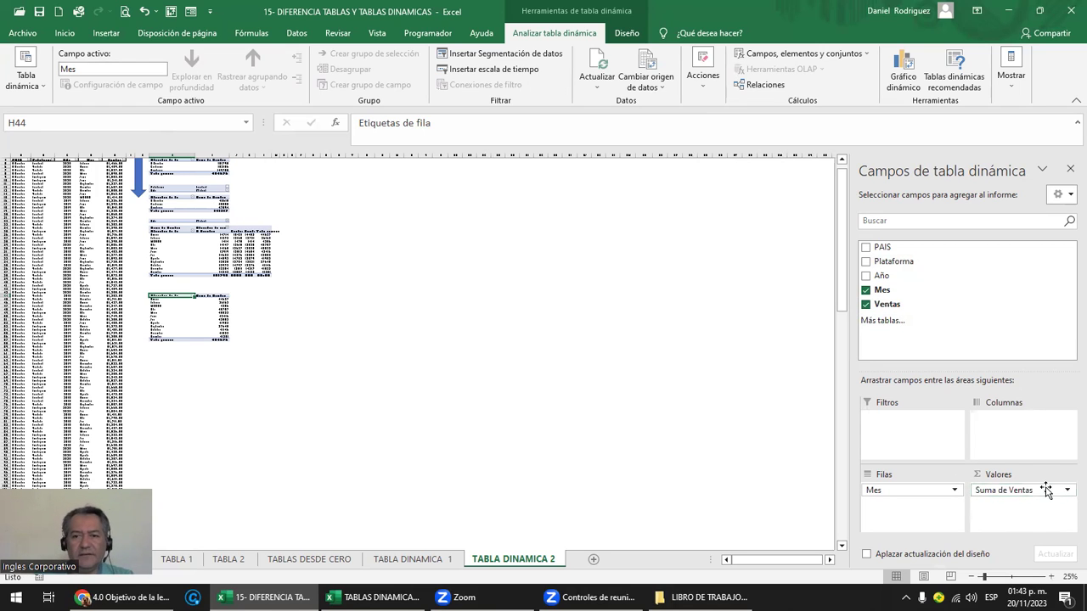
drag(891, 270, 1002, 427)
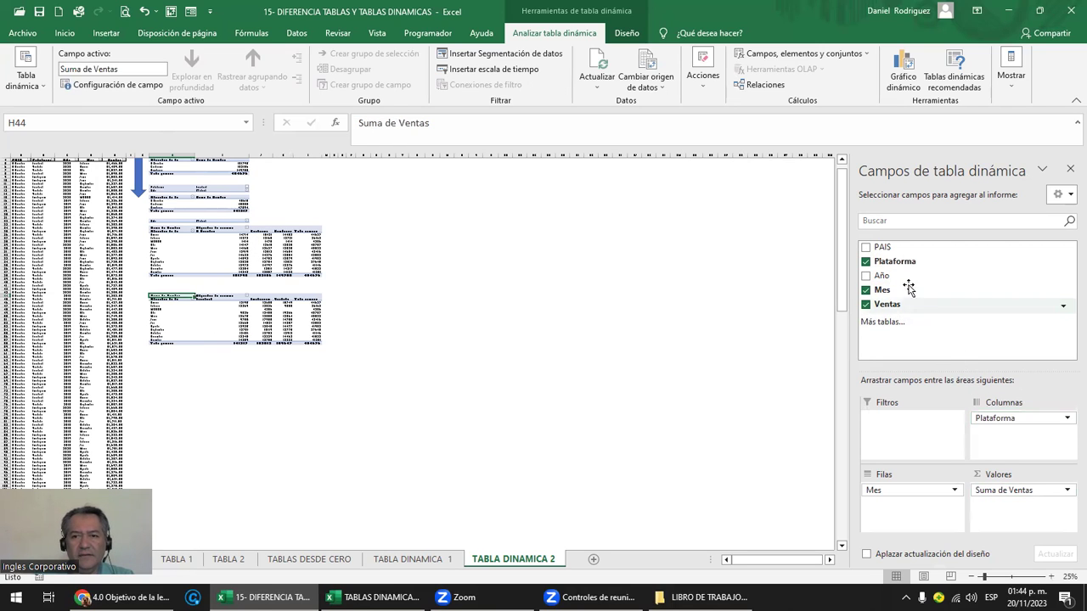
drag(876, 252, 904, 437)
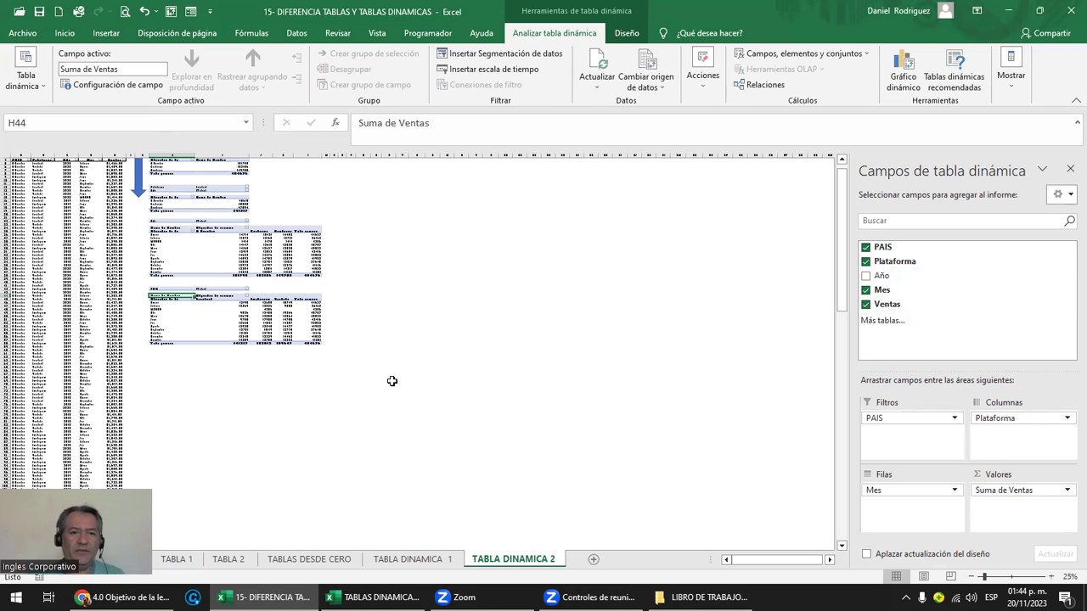
scroll(392, 381, up, 4)
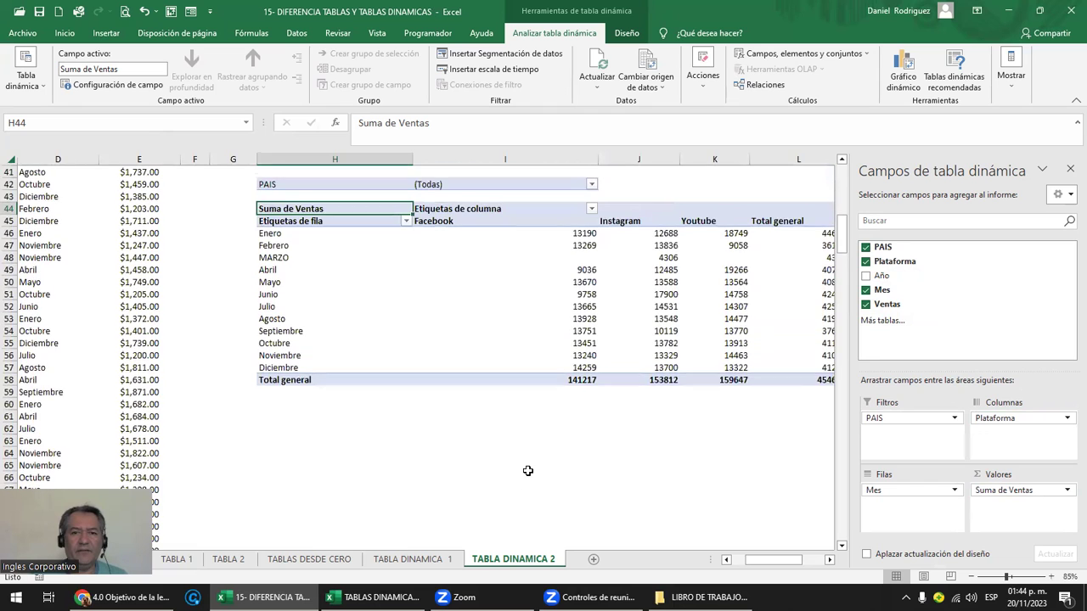
scroll(528, 470, up, 1)
click(459, 477)
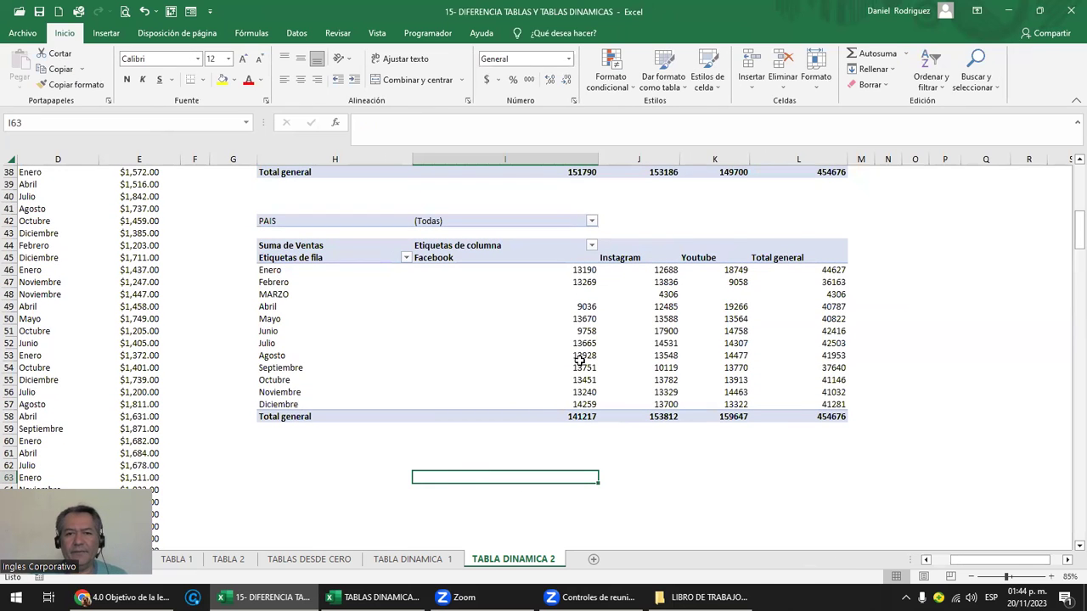
Move Plataforma to Filas and Mes to Columnas in the H44 pivot, total still 454676
click(280, 283)
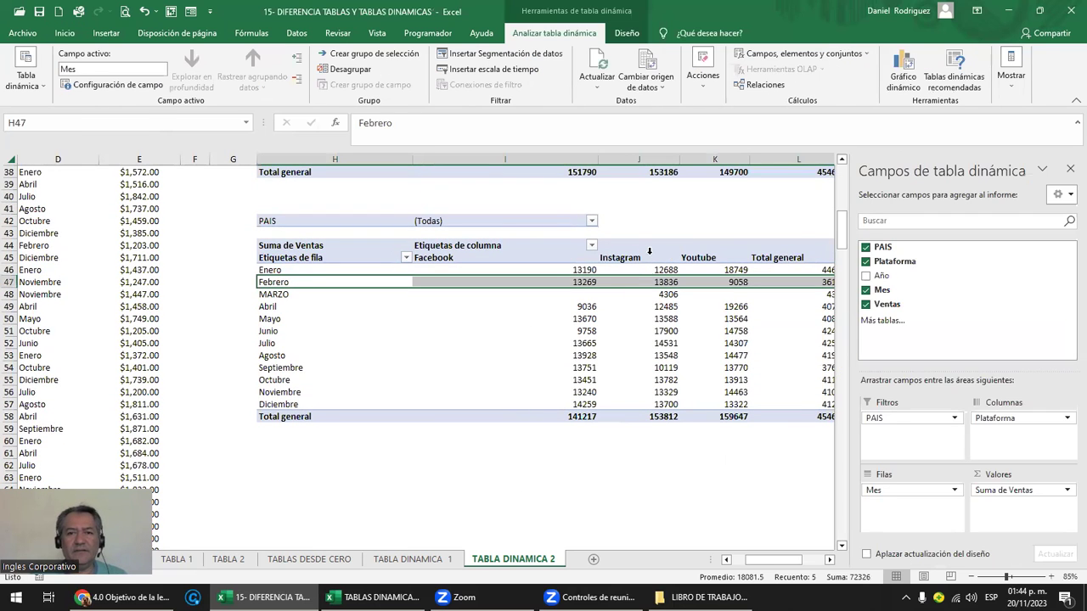
click(648, 250)
drag(309, 270, 320, 411)
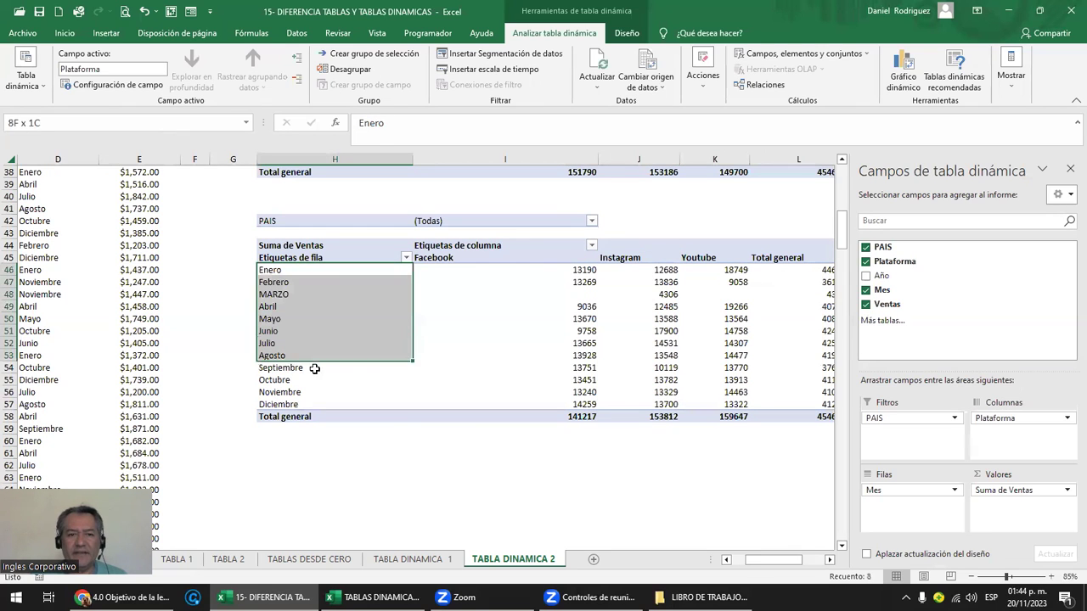
drag(1002, 418, 920, 488)
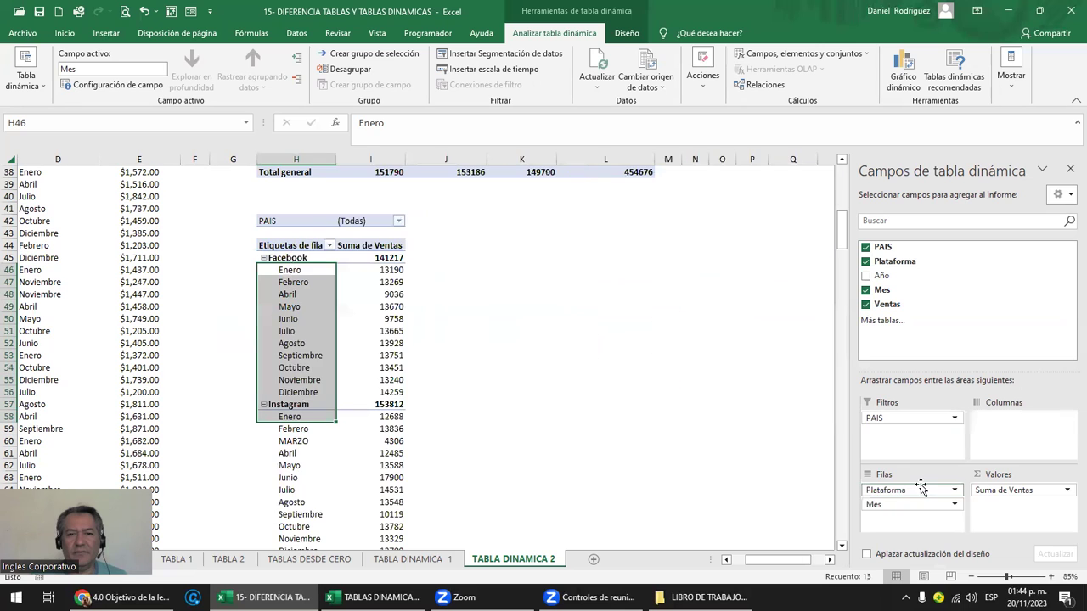
drag(910, 506, 1012, 440)
click(587, 395)
key(Right)
key(Right)
key(Right)
scroll(570, 397, up, 1)
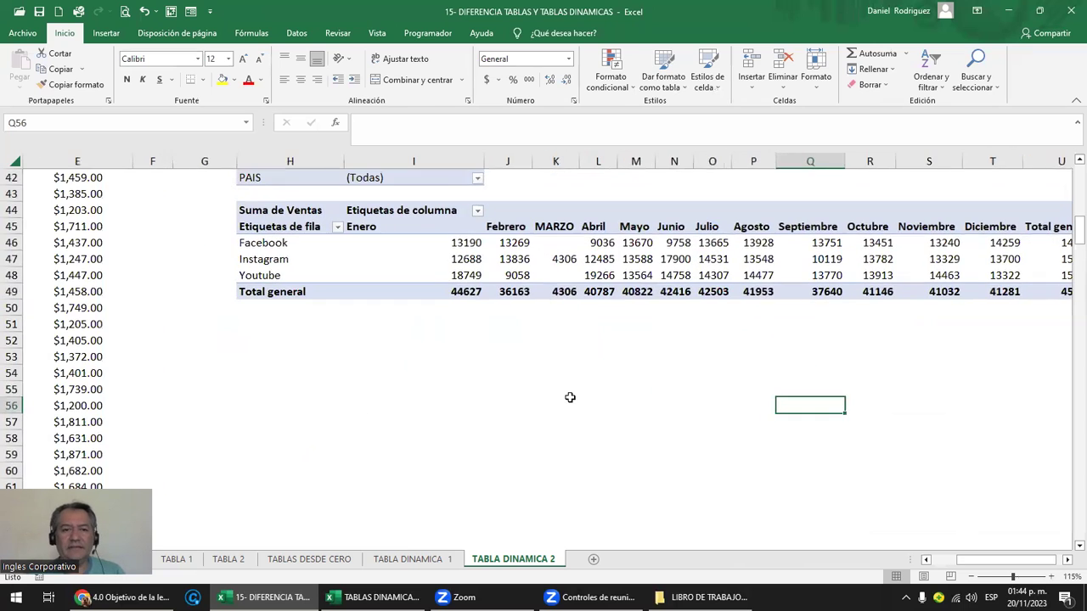
scroll(569, 397, up, 2)
scroll(570, 397, up, 1)
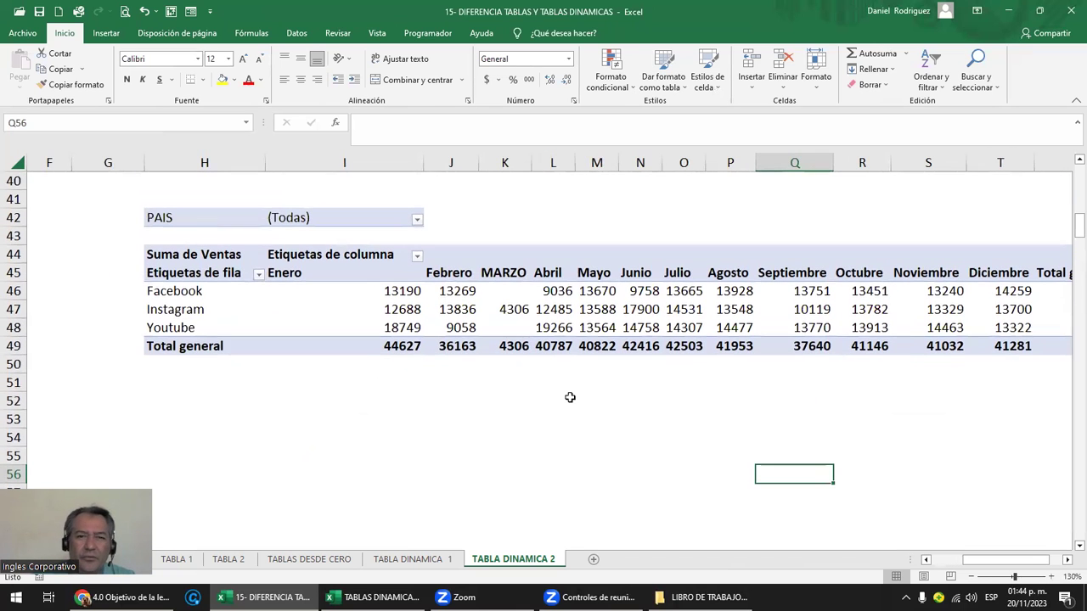
Move Mes from Columnas into Filas beneath Plataforma so months list under each platform
click(208, 310)
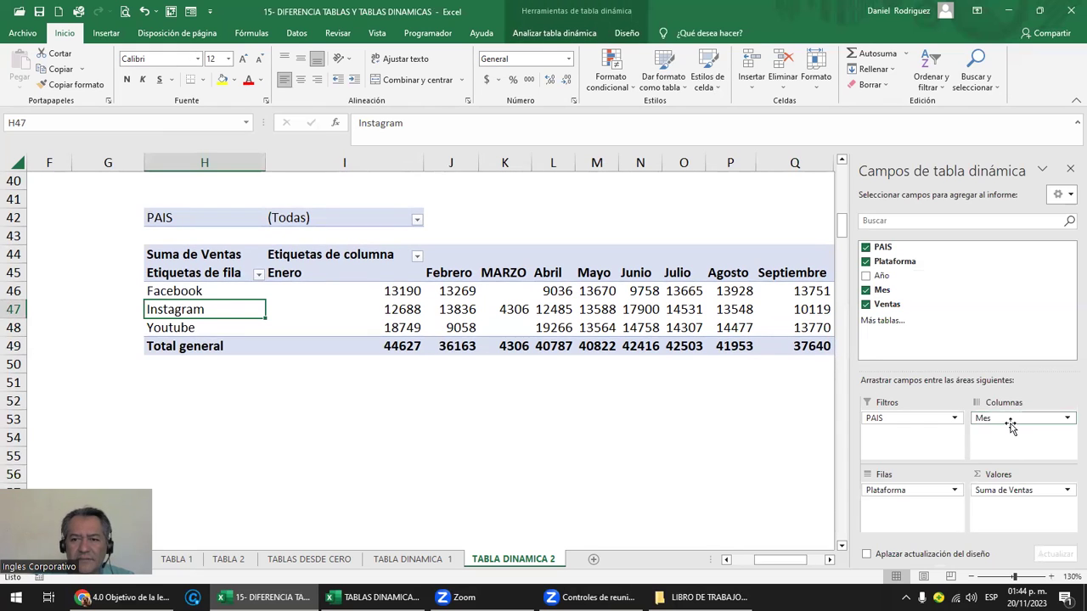
click(1015, 423)
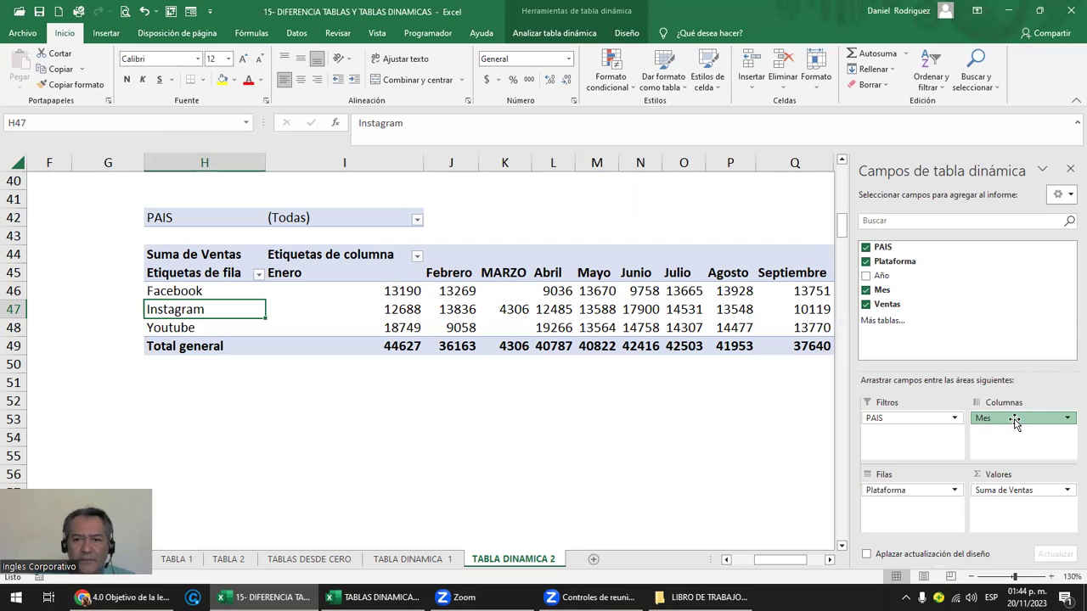
drag(1015, 423, 932, 518)
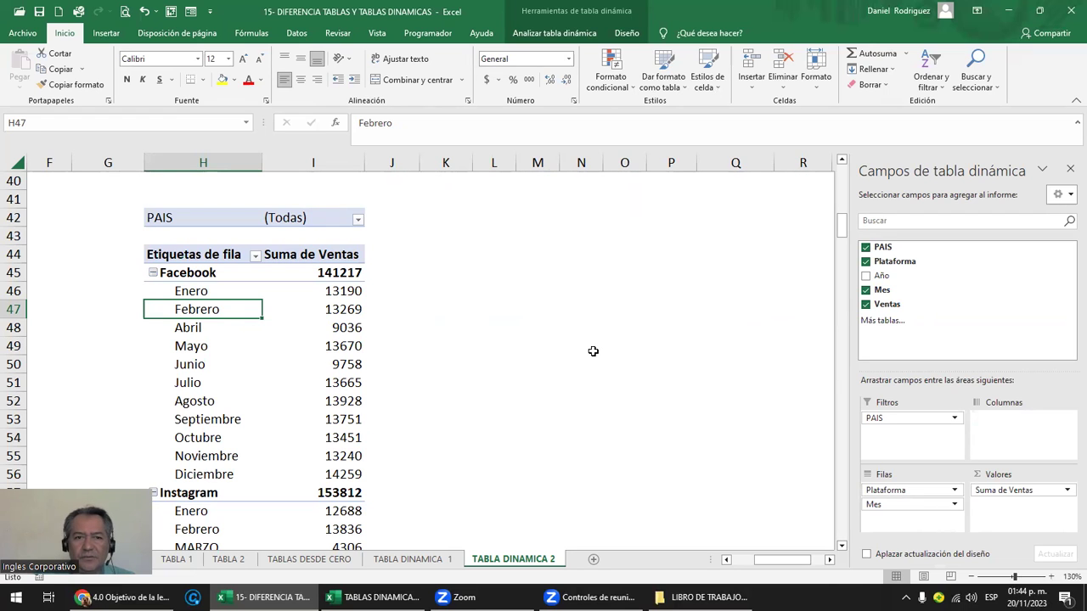
scroll(593, 351, down, 1)
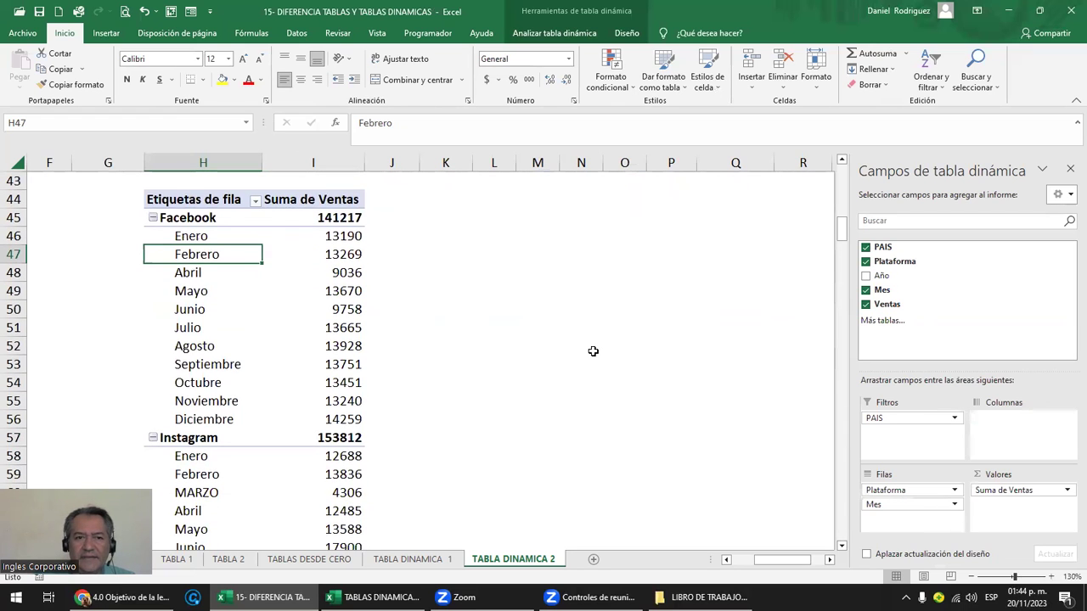
click(200, 221)
click(213, 242)
Move PAIS from Filtros into Filas above Plataforma, with El Salvador totalling 151790
scroll(298, 268, up, 1)
scroll(298, 268, up, 1)
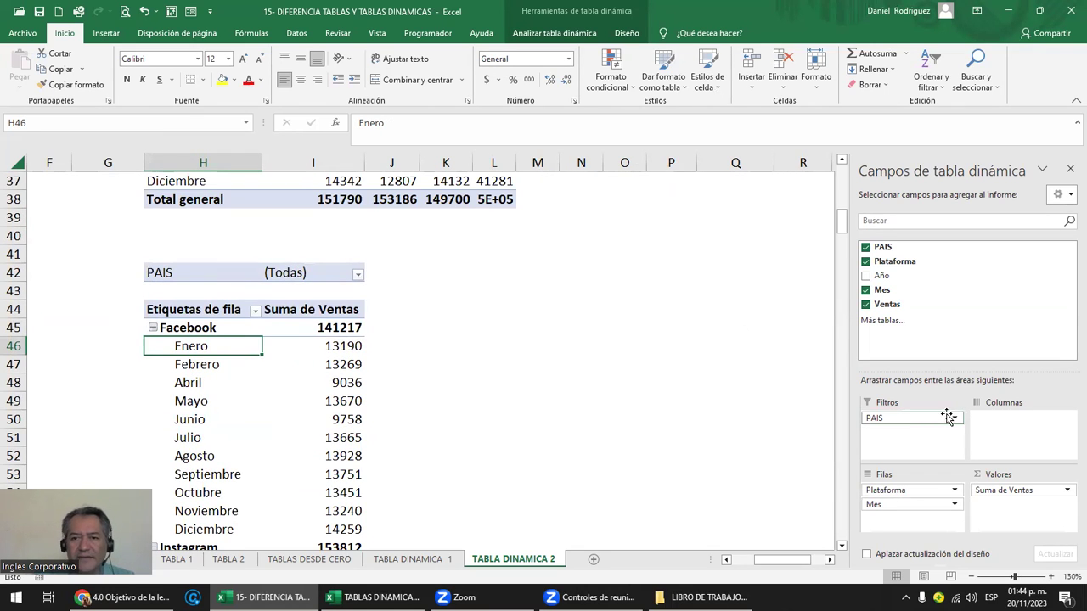
drag(926, 417, 905, 489)
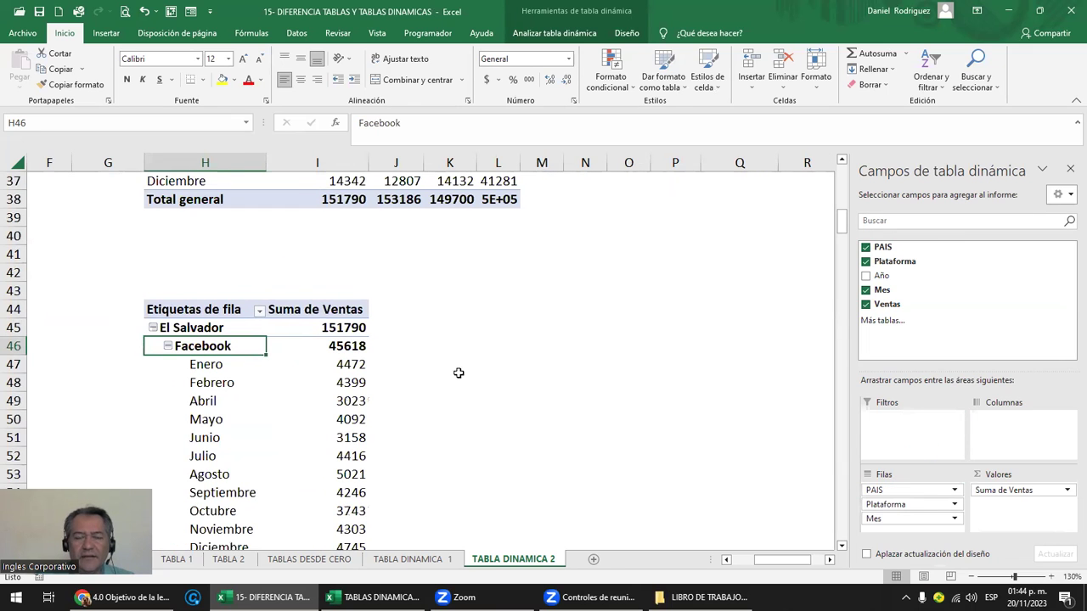
scroll(582, 382, down, 1)
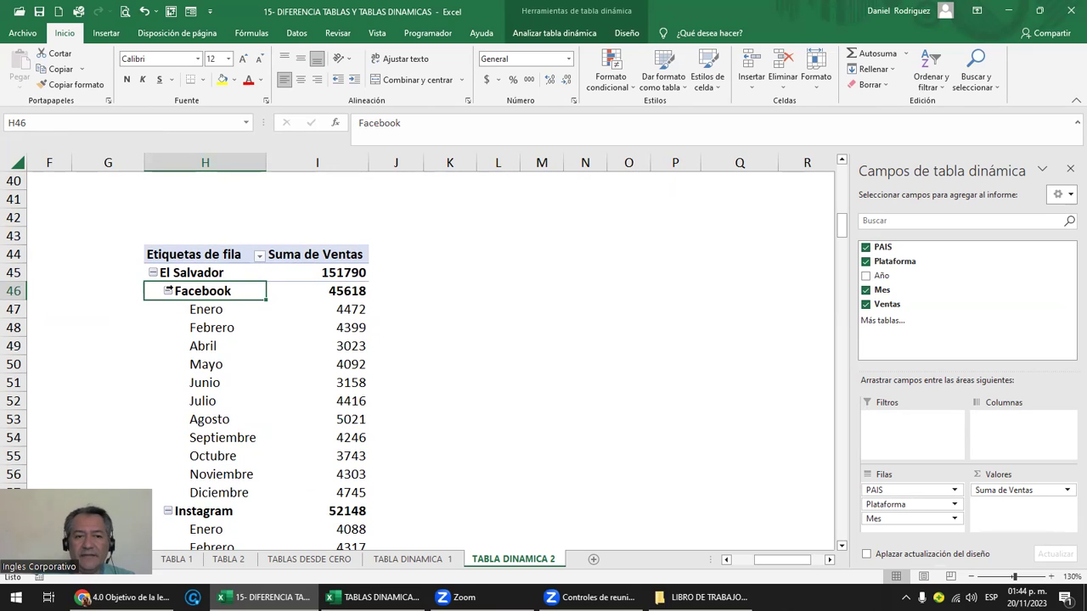
scroll(323, 356, down, 2)
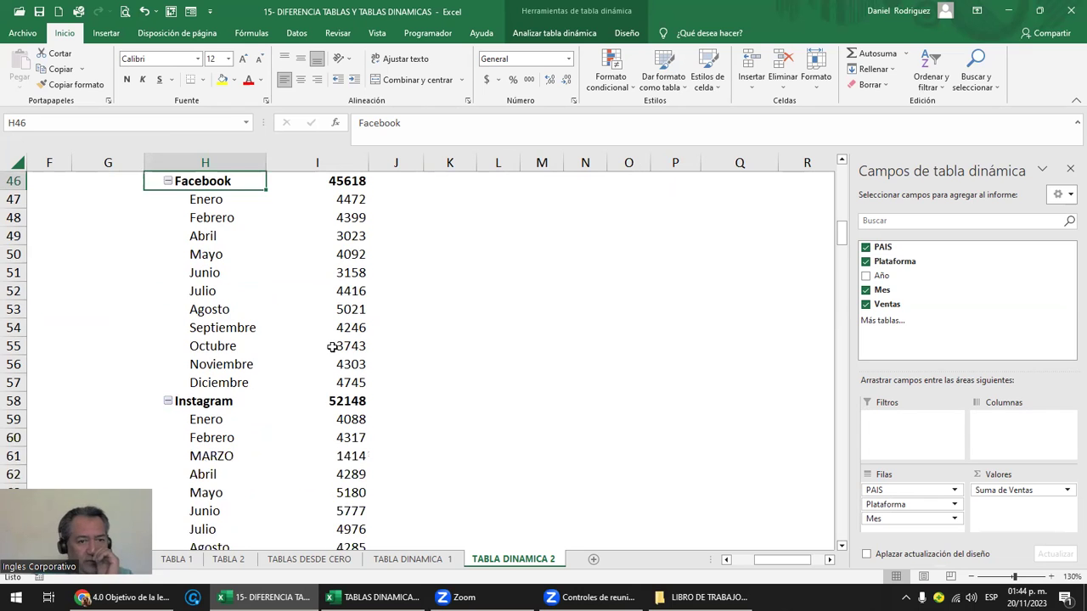
scroll(233, 271, up, 1)
Collapse El Salvador's Facebook, Instagram and Youtube groups to their platform totals
click(169, 236)
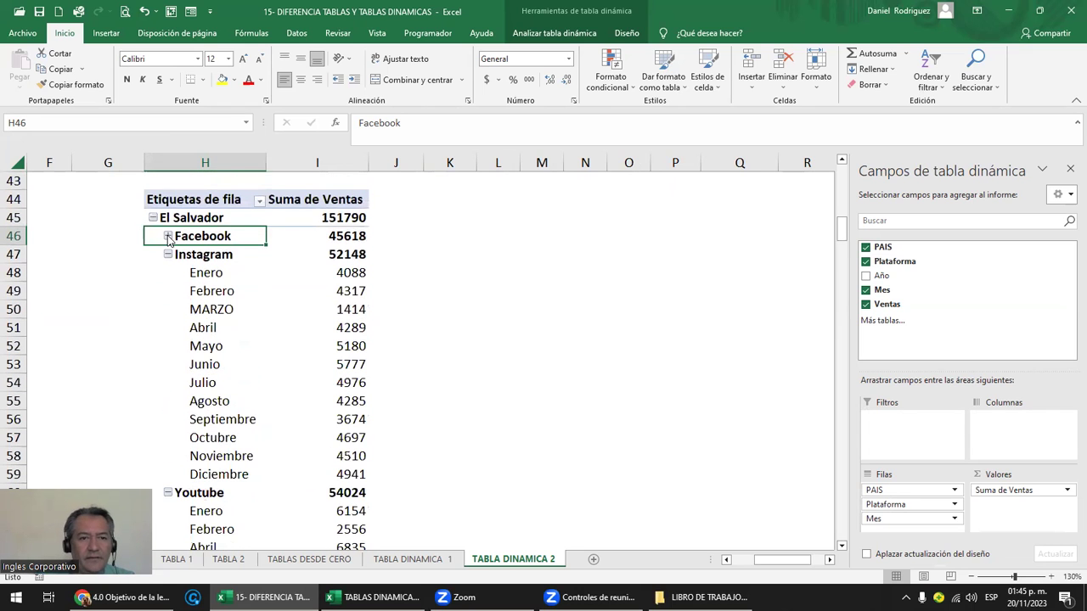
click(168, 255)
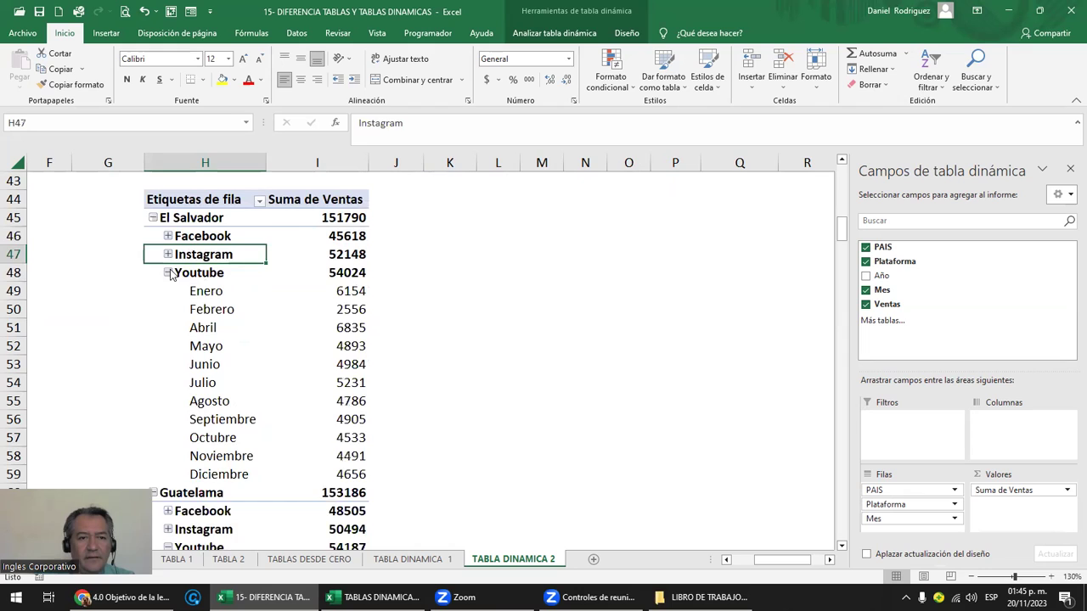
click(169, 272)
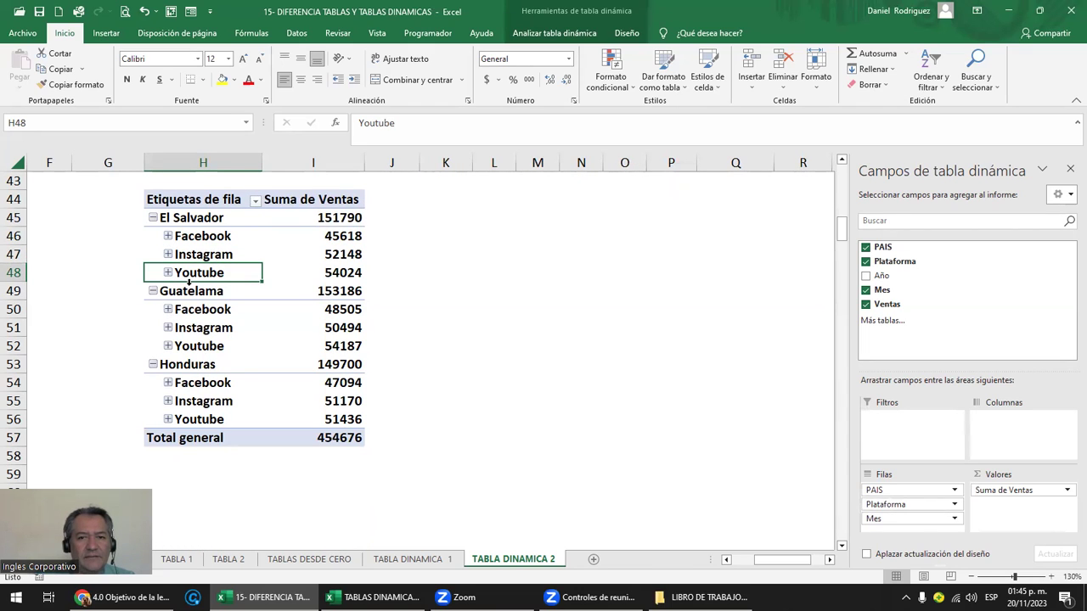
drag(879, 518, 881, 519)
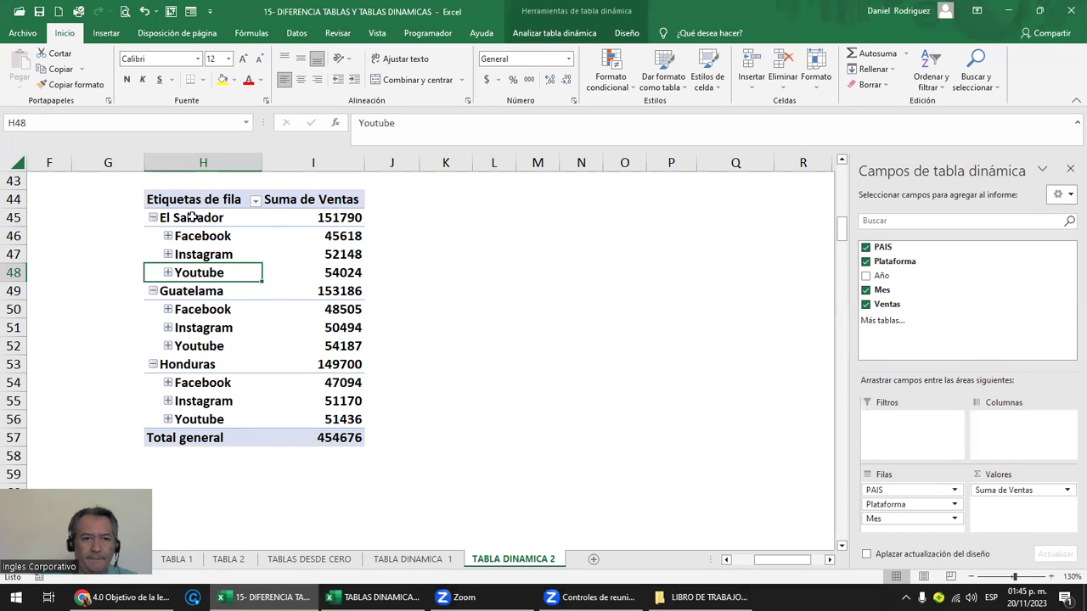
Expand the Facebook, Instagram and Youtube groups again to list their monthly Ventas
click(167, 237)
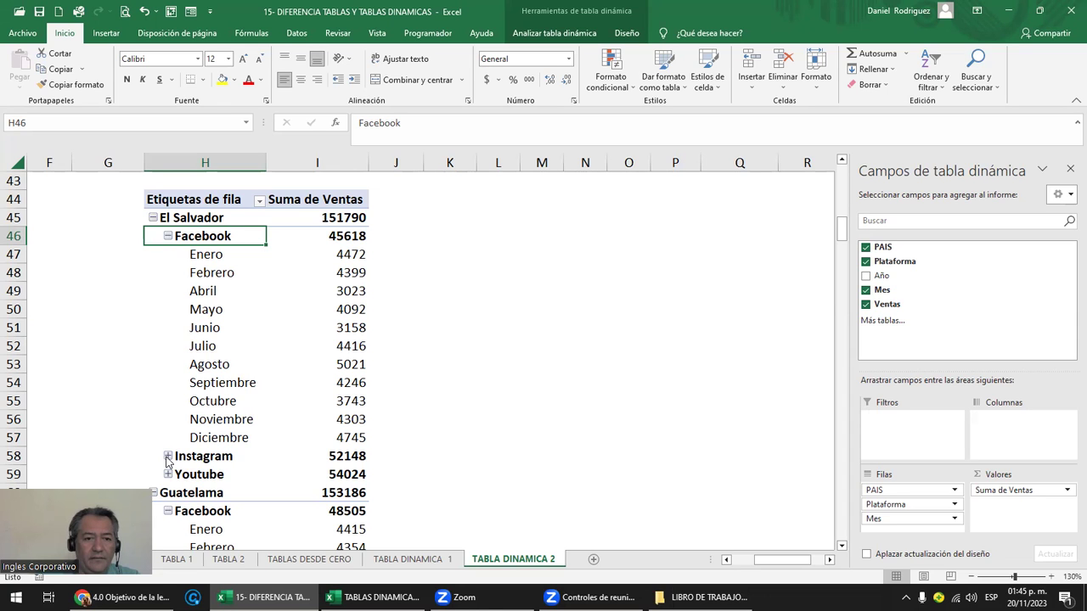
scroll(168, 461, down, 1)
scroll(167, 442, down, 1)
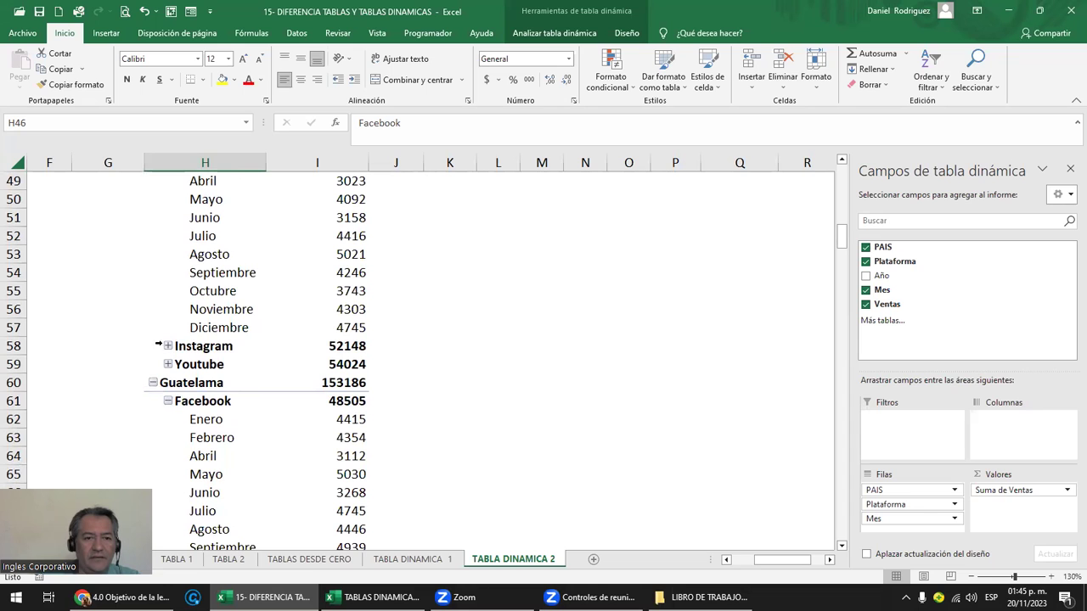
scroll(178, 391, up, 1)
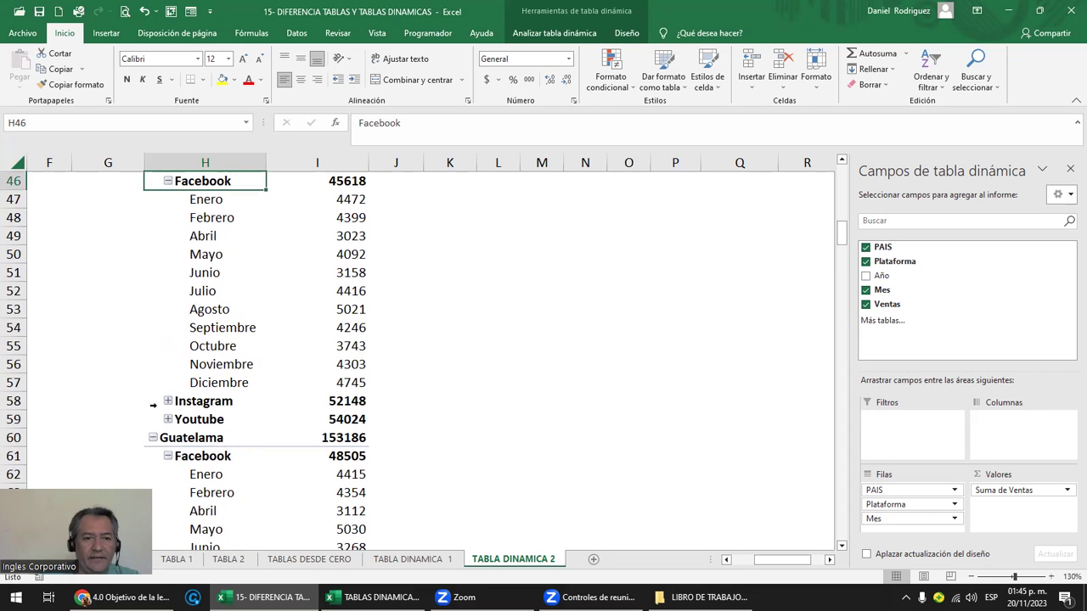
click(168, 403)
scroll(169, 397, down, 1)
scroll(169, 397, down, 1)
scroll(169, 396, down, 2)
click(169, 420)
scroll(179, 408, down, 2)
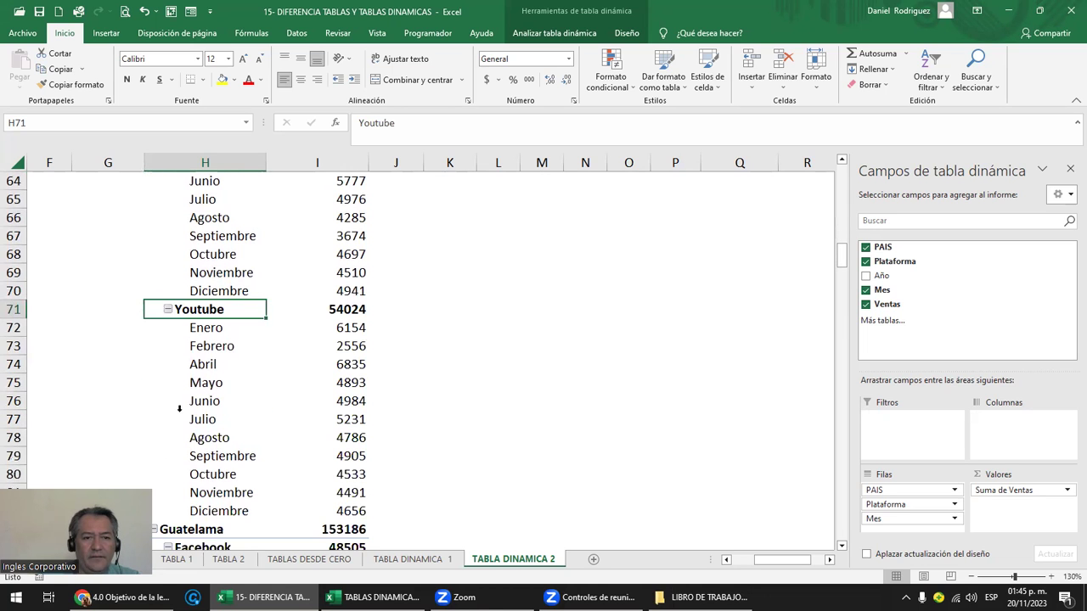
scroll(179, 408, up, 3)
scroll(180, 407, up, 4)
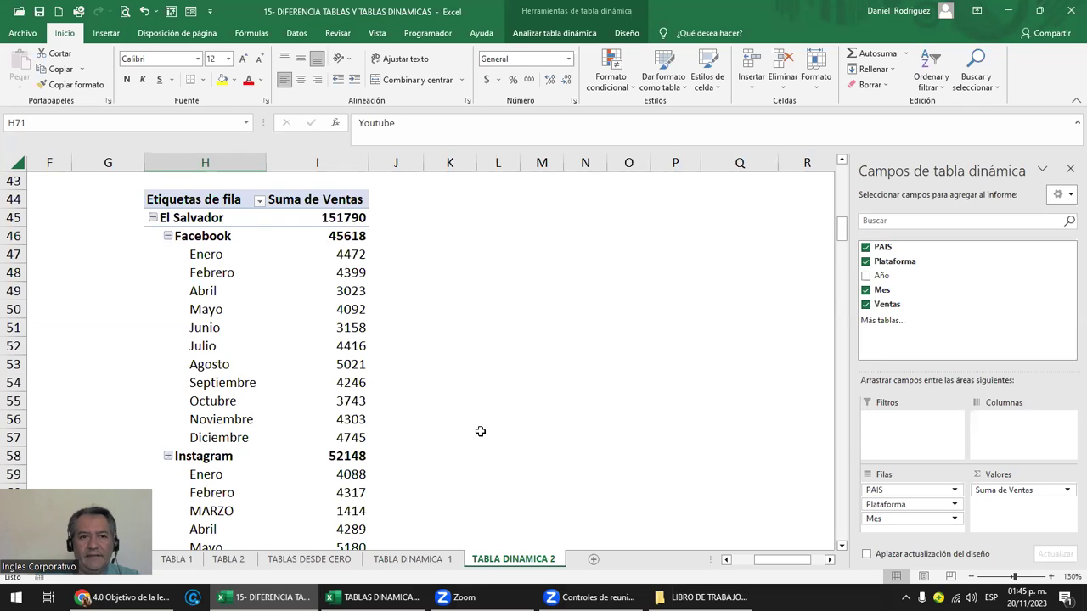
mouse_move(881, 276)
mouse_down()
mouse_move(947, 374)
mouse_move(921, 486)
mouse_up()
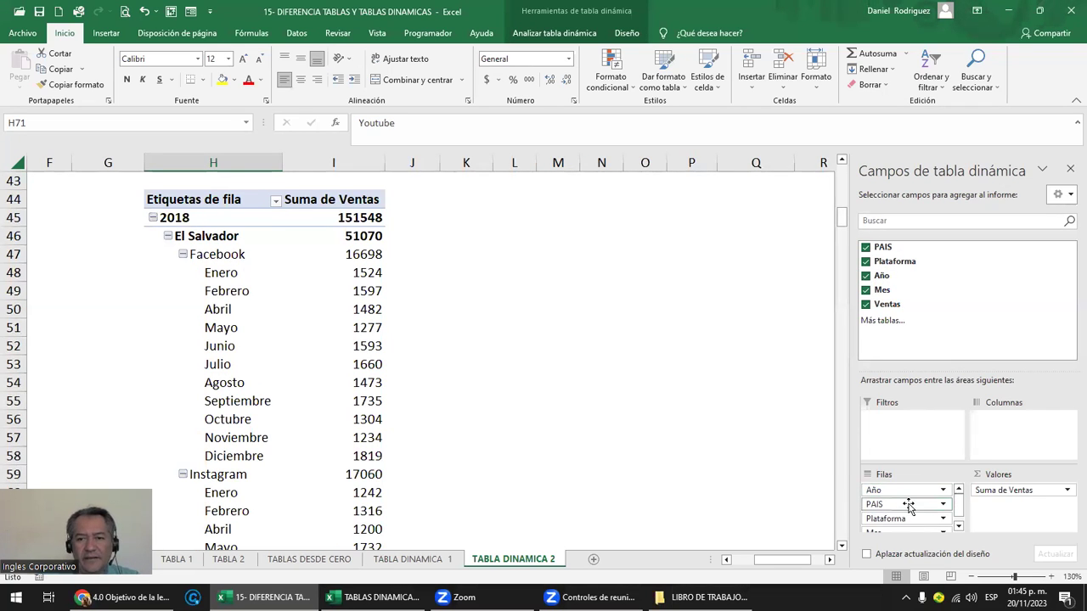
scroll(909, 506, down, 1)
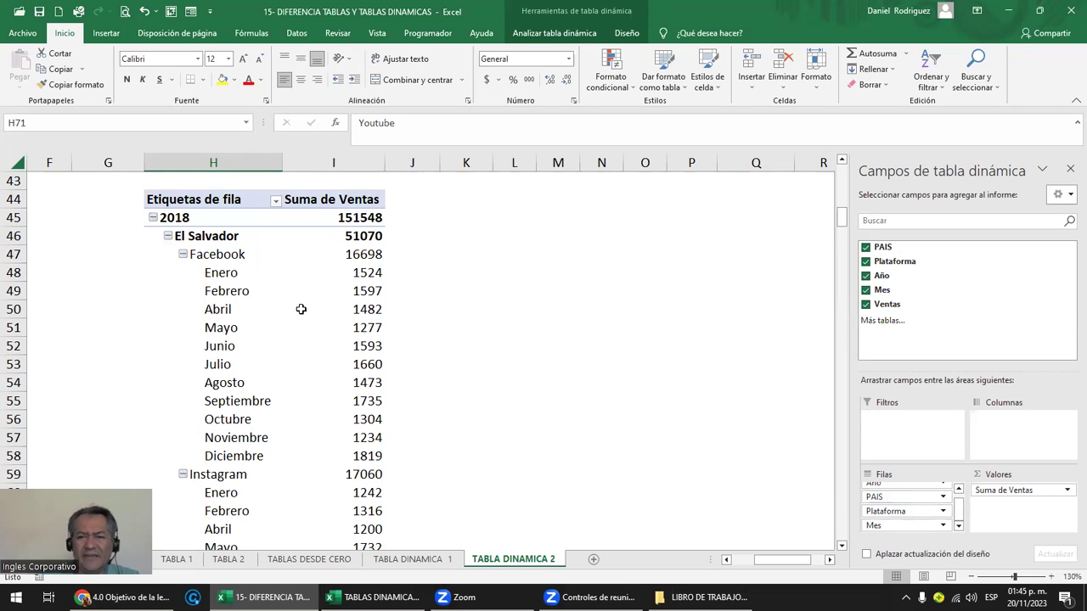
scroll(332, 307, up, 2)
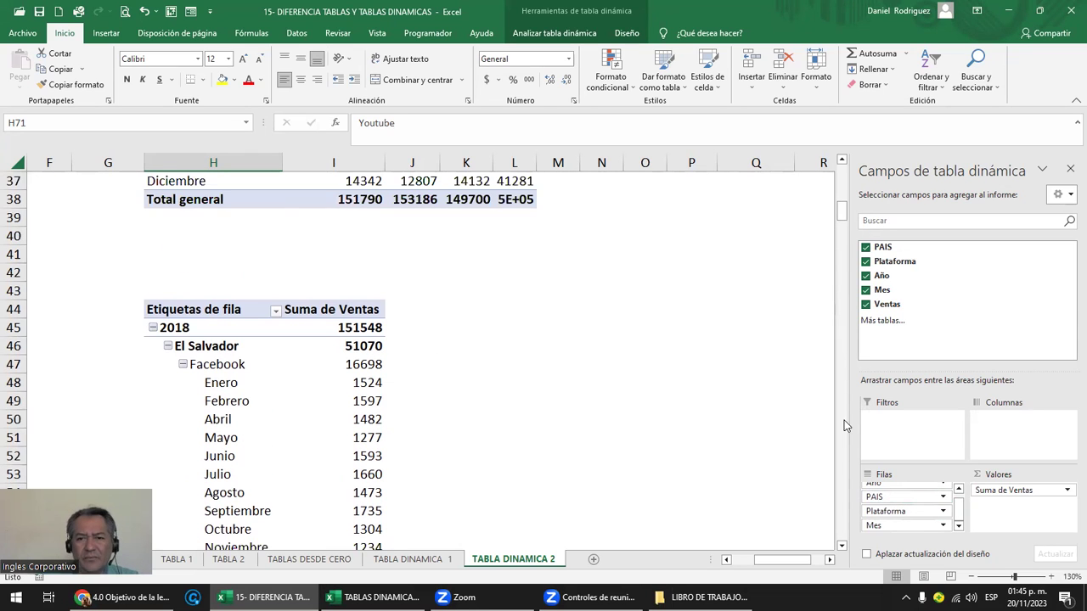
scroll(917, 491, up, 1)
drag(916, 491, 918, 437)
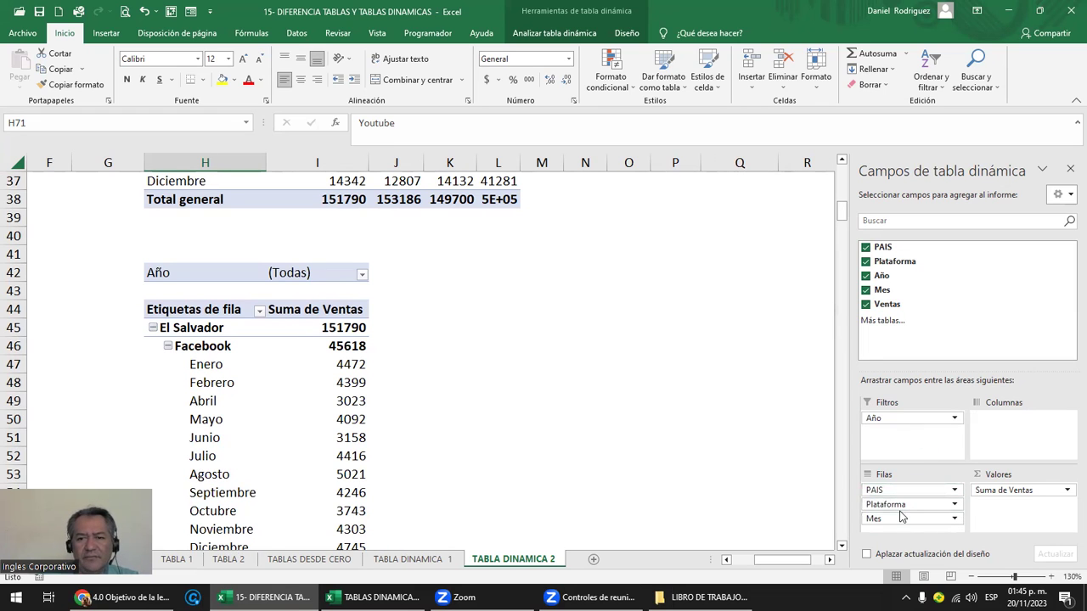
drag(900, 505, 1017, 428)
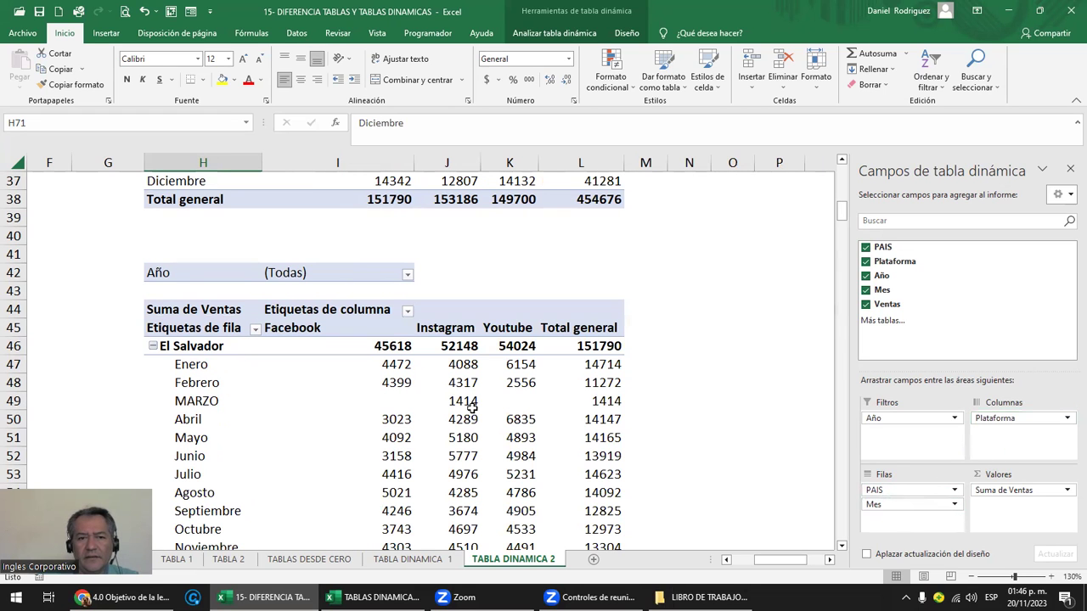
click(152, 347)
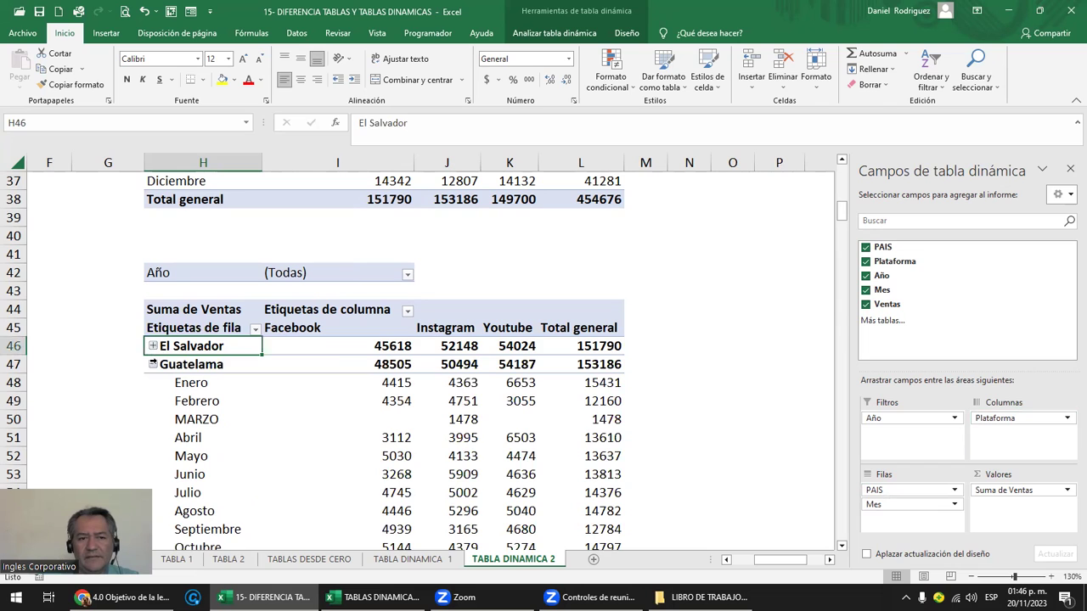
click(153, 364)
click(145, 383)
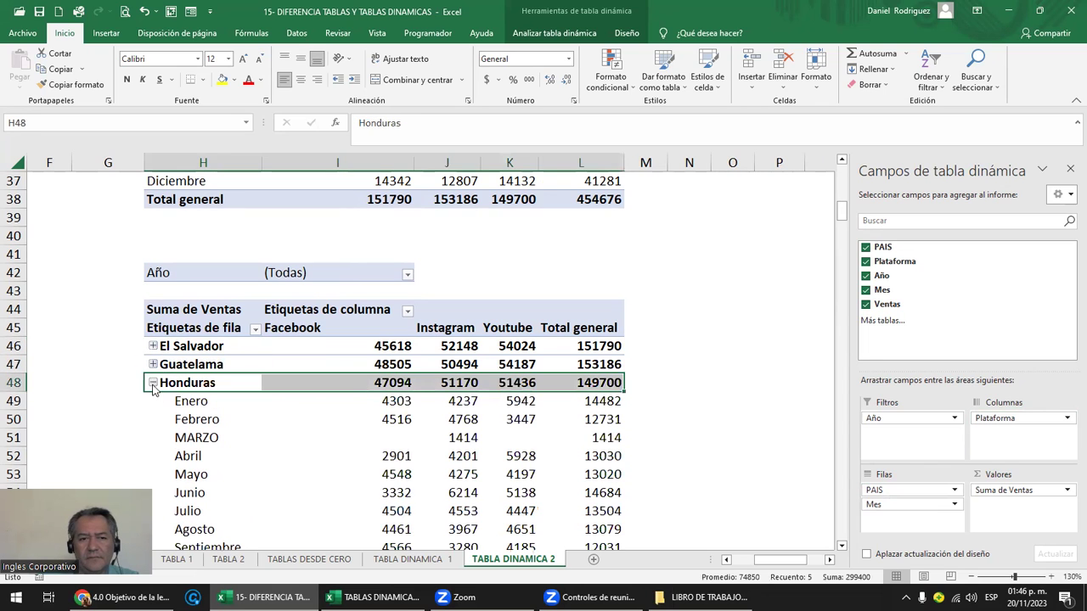
click(153, 383)
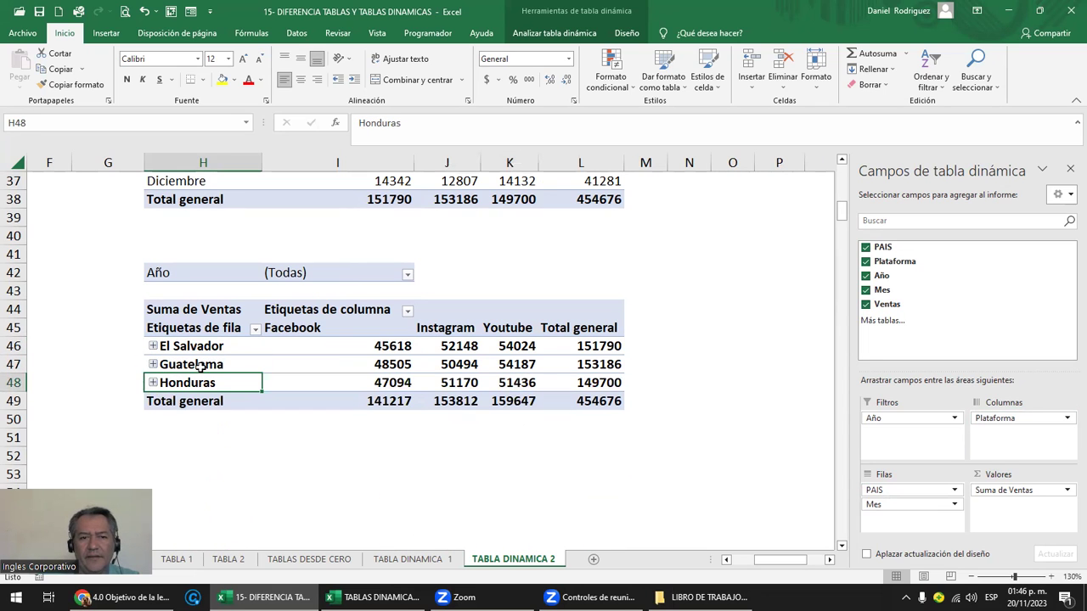
mouse_move(576, 399)
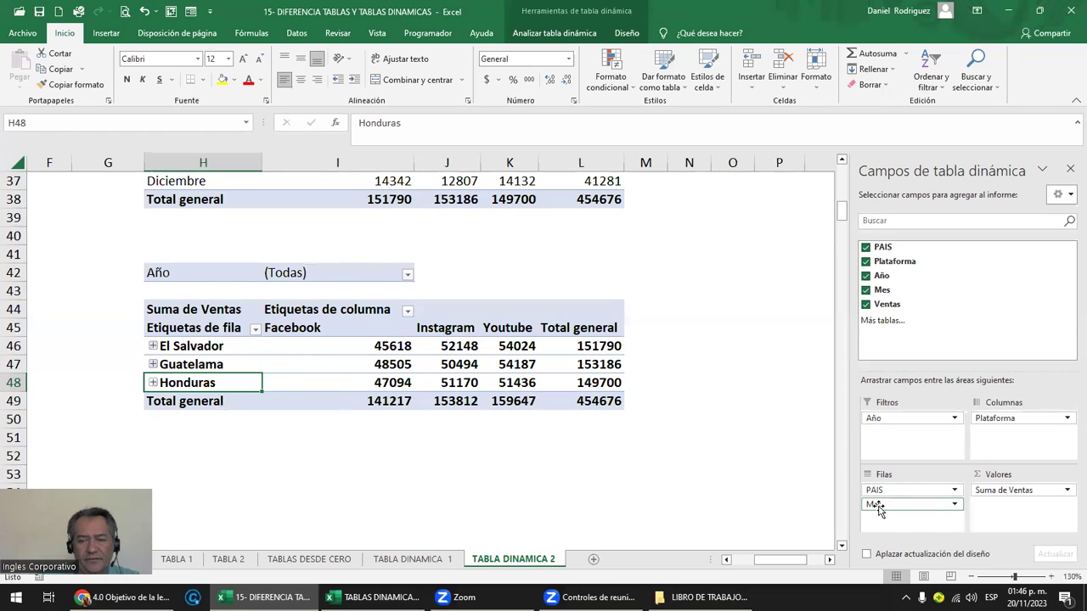
click(153, 348)
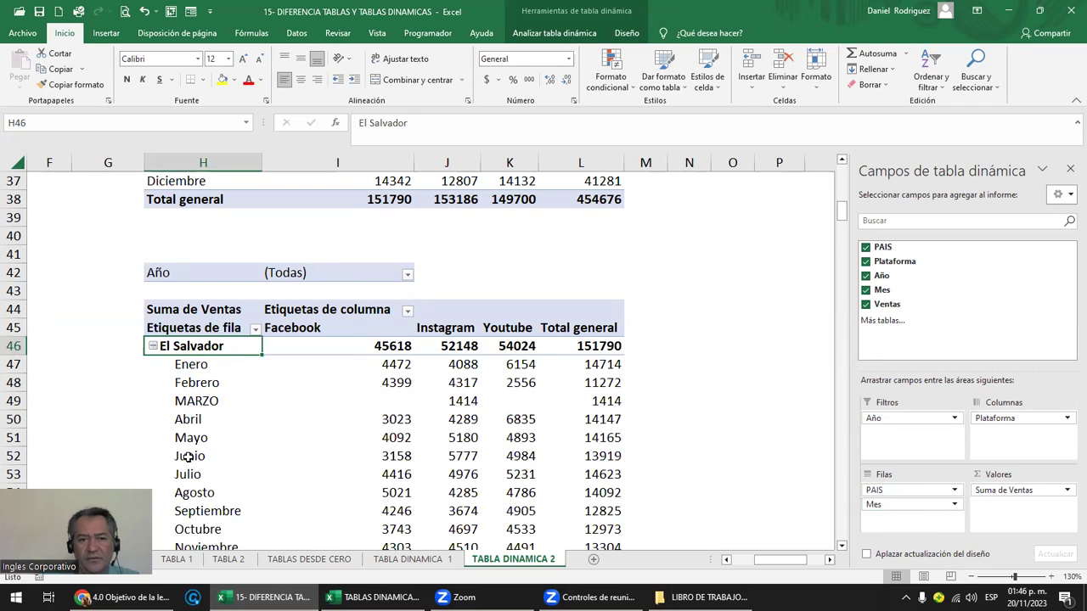
click(153, 347)
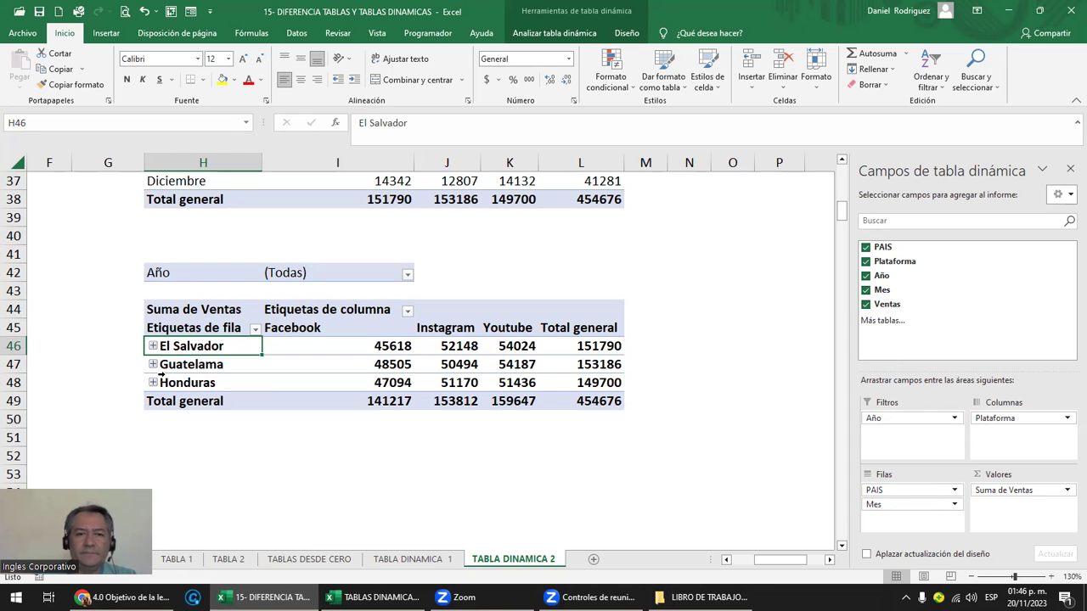
Return to the top of the sheet and view the VENTAS POR PLATAFORMA DIGITAL data table
click(305, 260)
scroll(293, 262, up, 12)
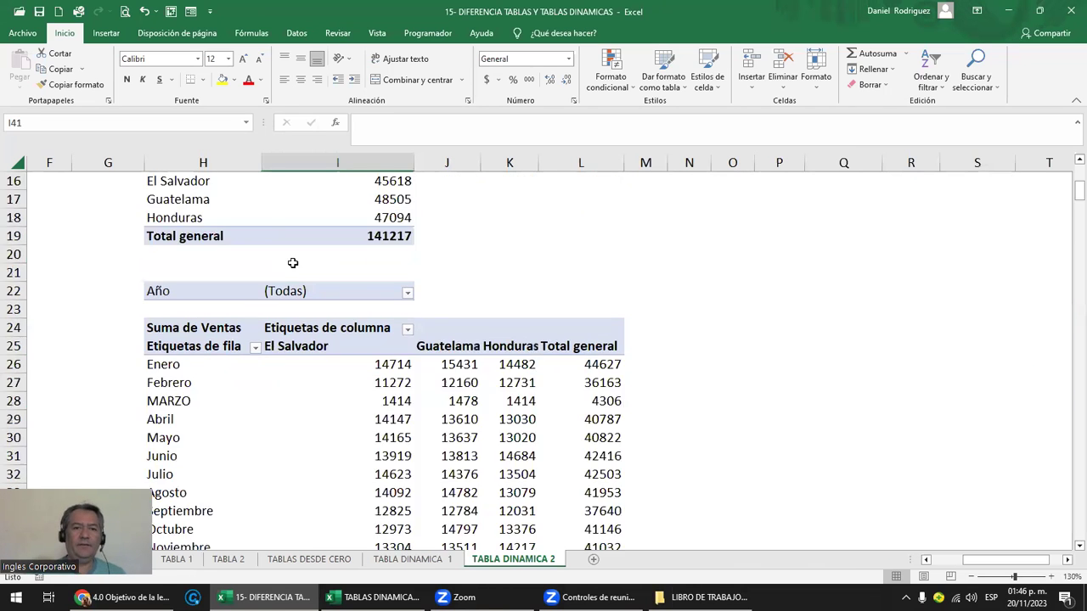
click(206, 228)
key(Left)
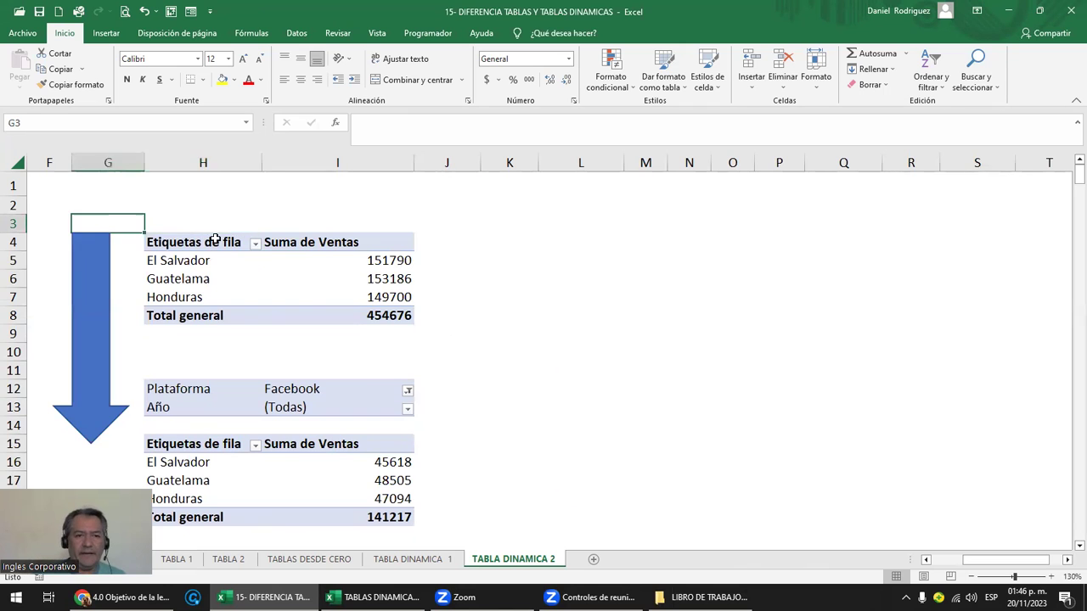
key(Left)
key(Left)
key(Left)
key(Left)
scroll(215, 241, left, 1)
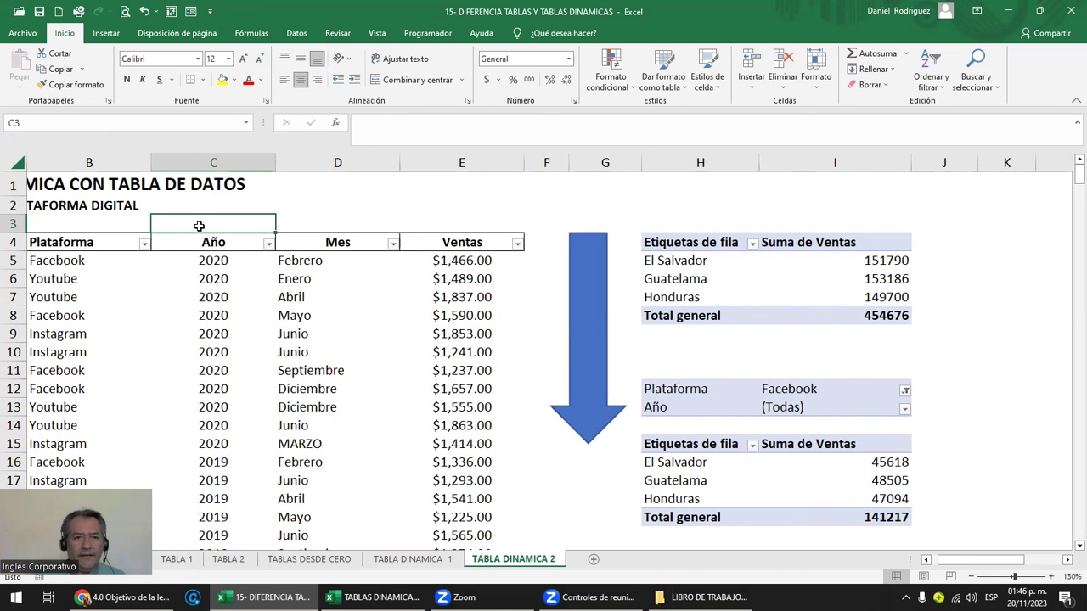
click(191, 200)
key(Left)
key(Left)
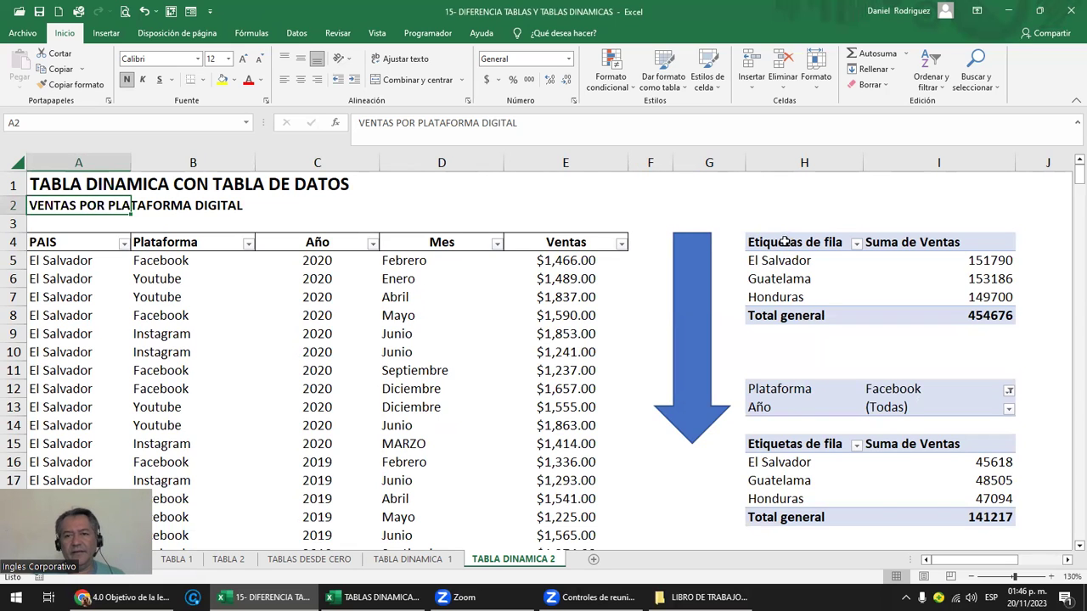
Check the first pivot's fields, then select H12 in the Facebook-filtered pivot to show its field list
click(785, 241)
click(764, 203)
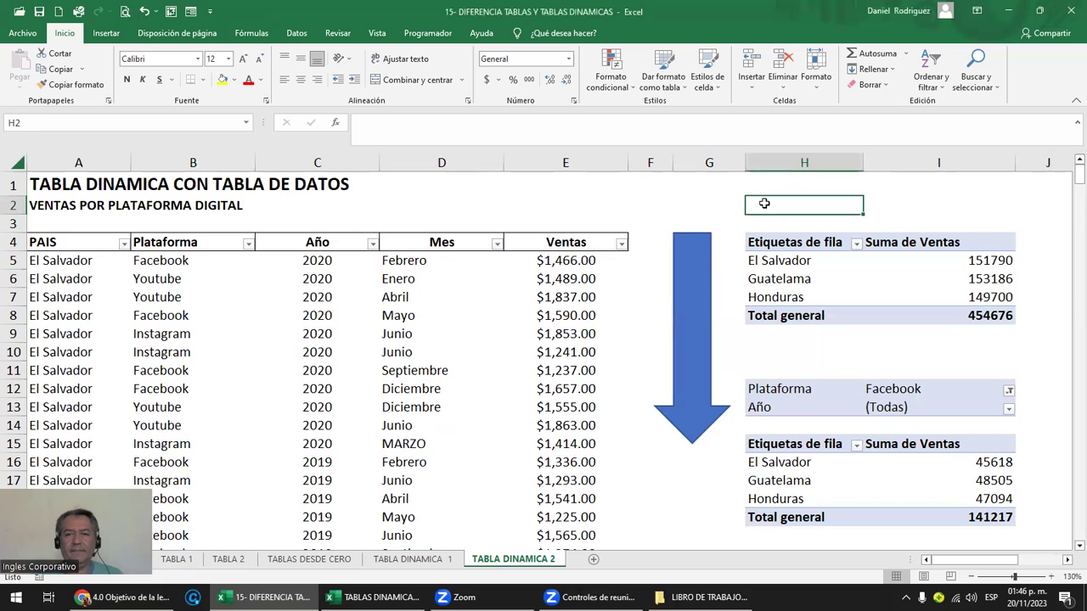
key(Right)
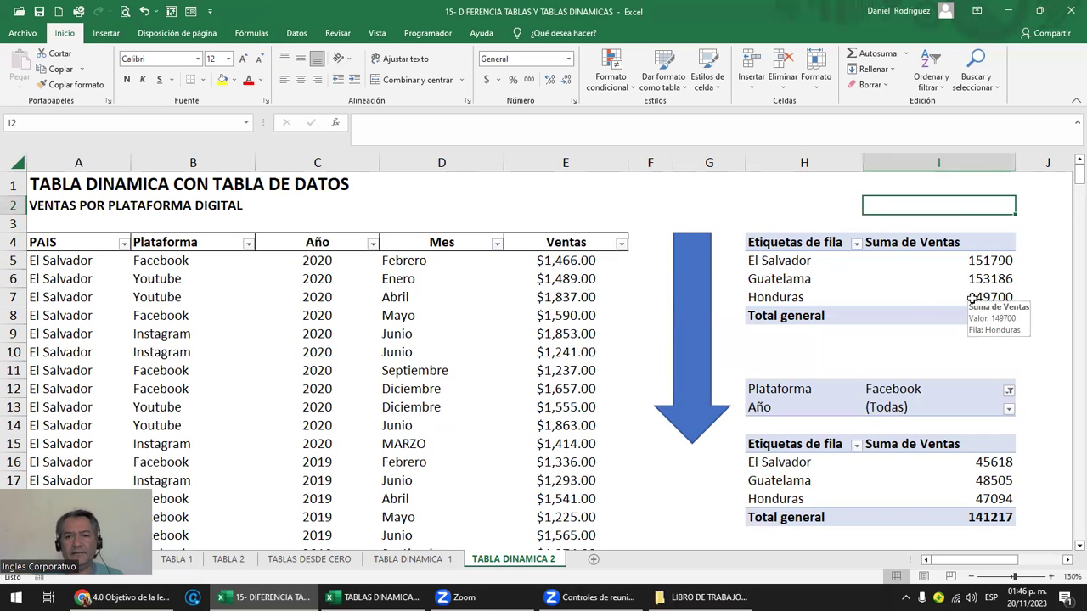
click(788, 270)
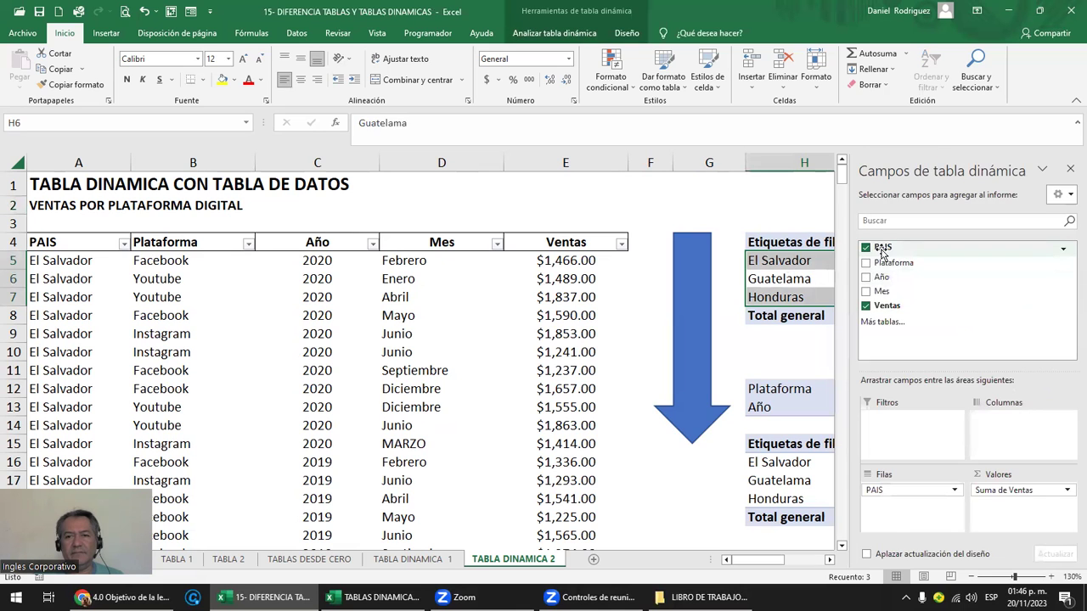
click(786, 345)
key(Right)
key(Right)
key(Right)
key(Right)
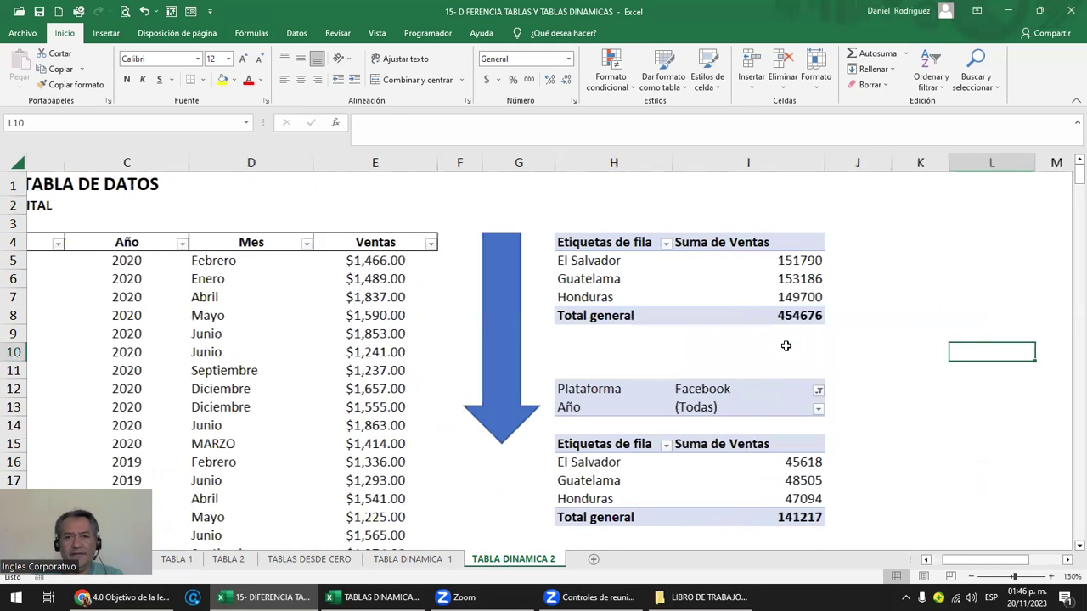
key(Right)
click(561, 394)
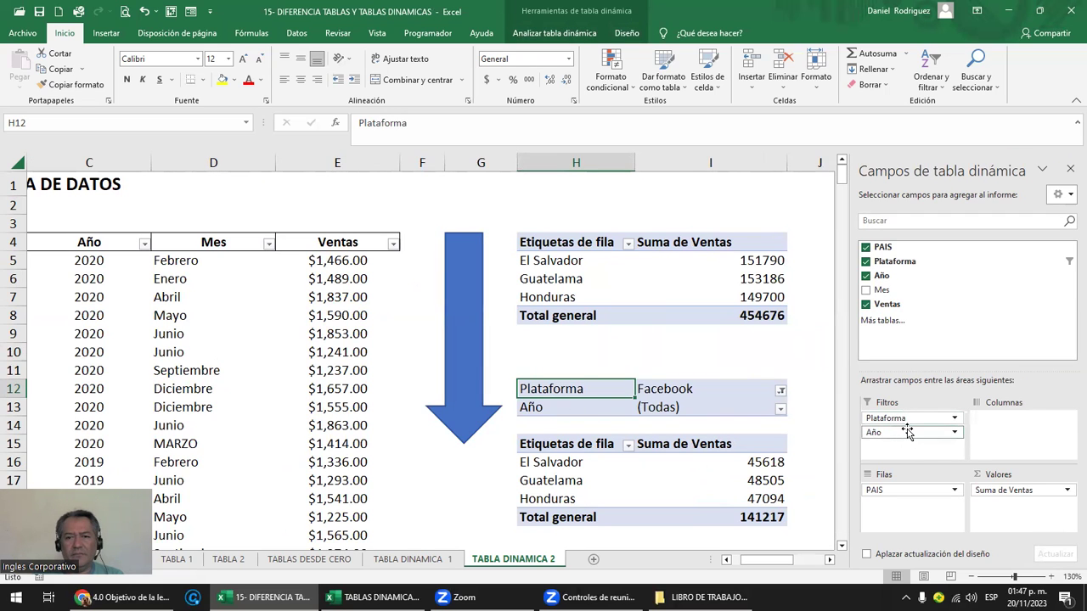
Remove the Plataforma filter so the second pivot totals 454676 with only Año (Todas)
drag(906, 434, 922, 418)
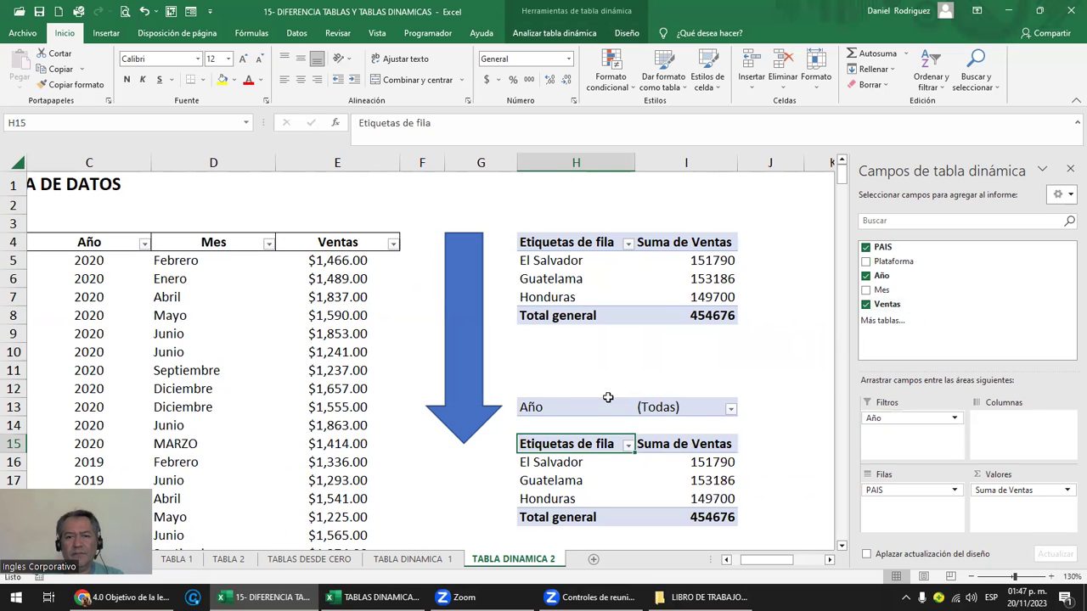
click(732, 410)
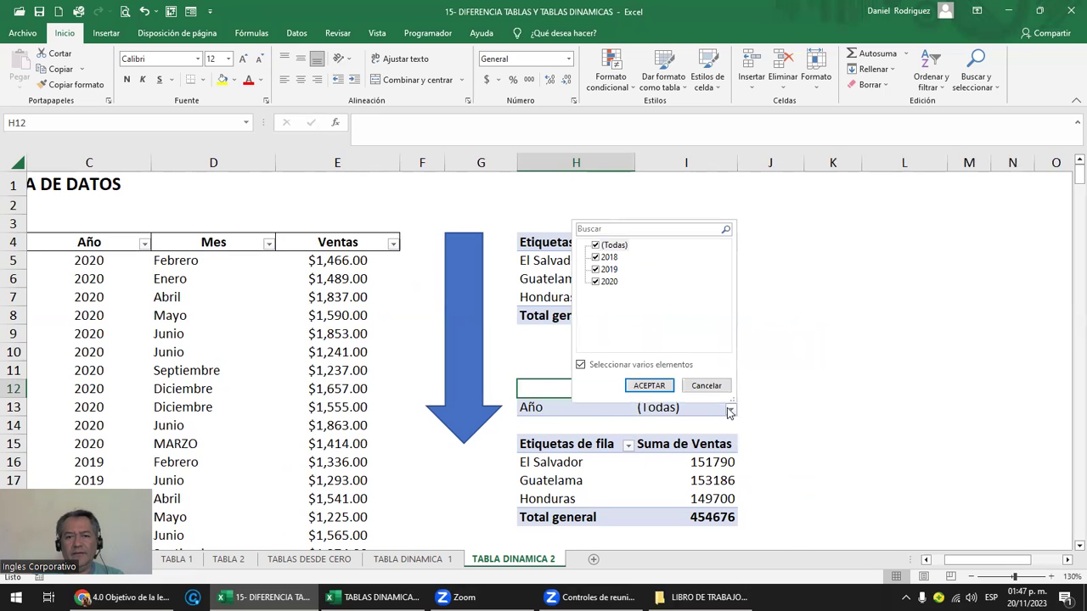
click(843, 405)
click(553, 403)
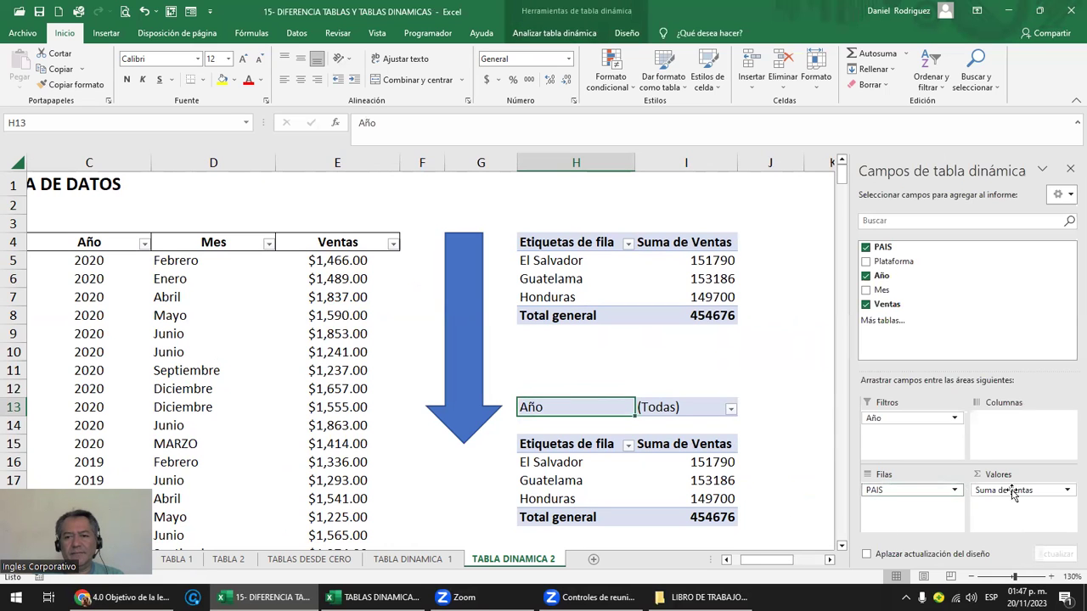
drag(686, 462, 686, 517)
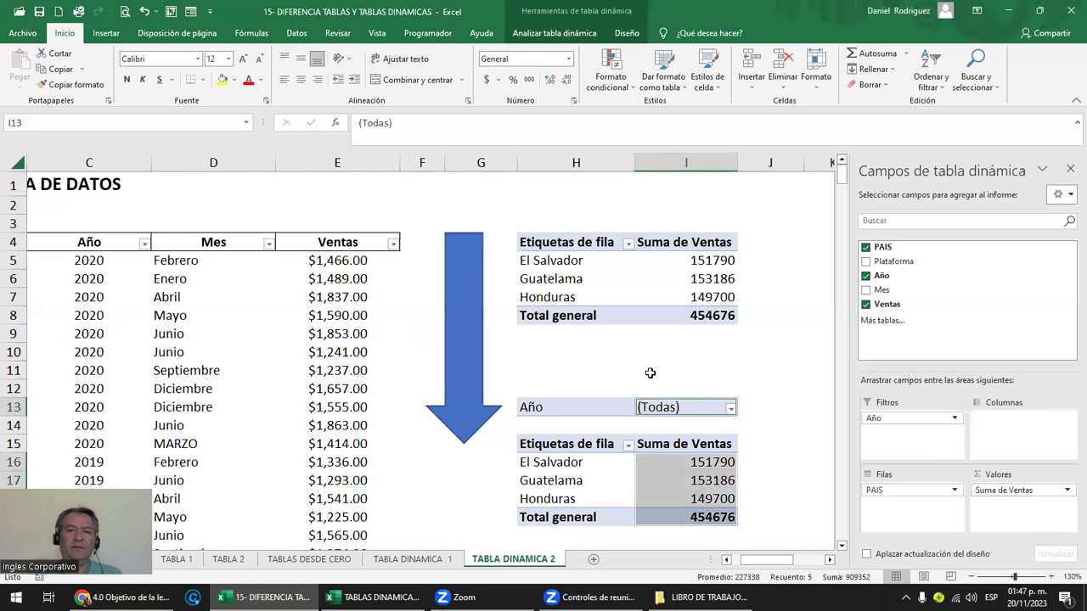
Review both pivots in columns H–I, ending with empty cell G2 selected
click(636, 369)
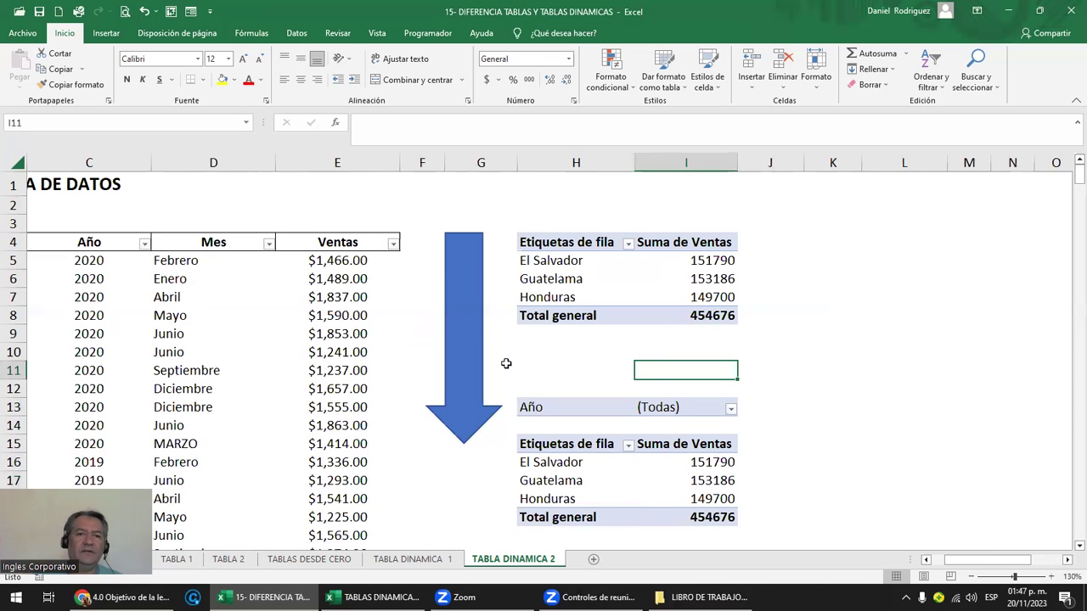
mouse_move(506, 226)
mouse_down()
mouse_move(810, 462)
mouse_move(812, 534)
mouse_up()
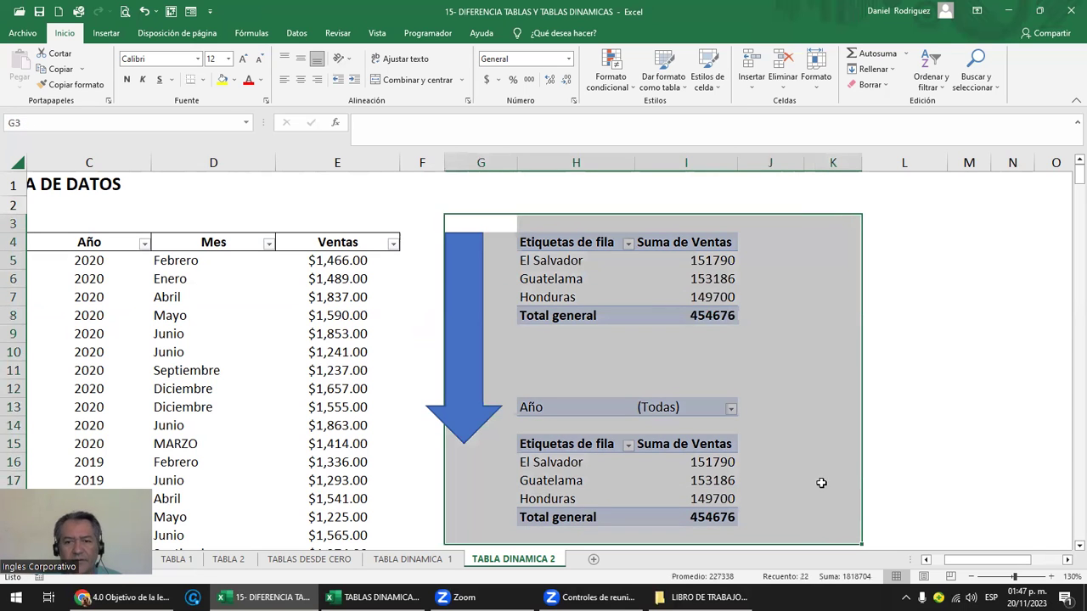
click(836, 485)
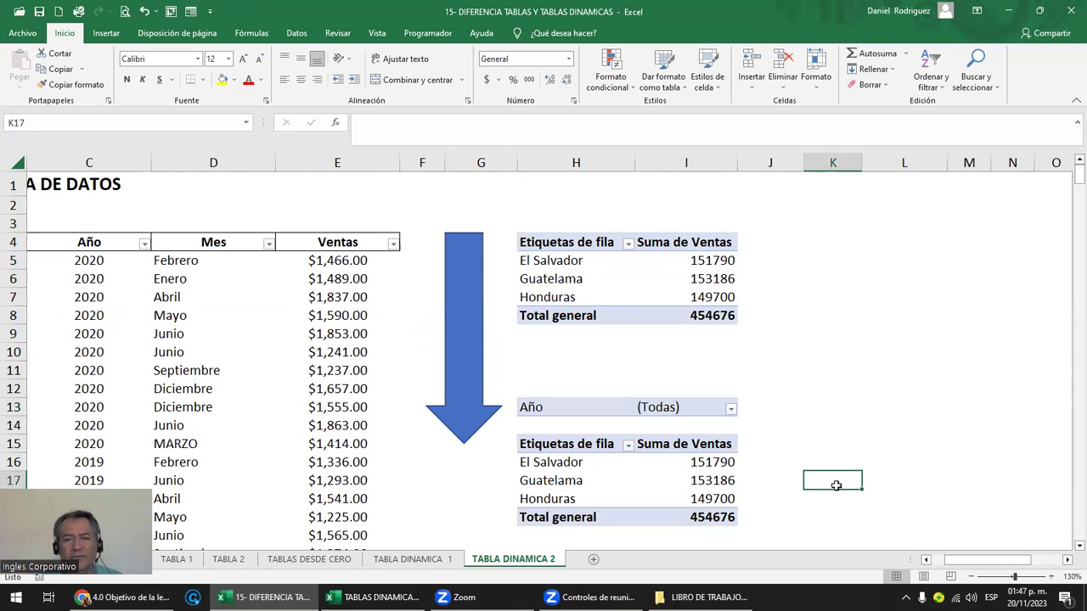
drag(525, 185, 719, 177)
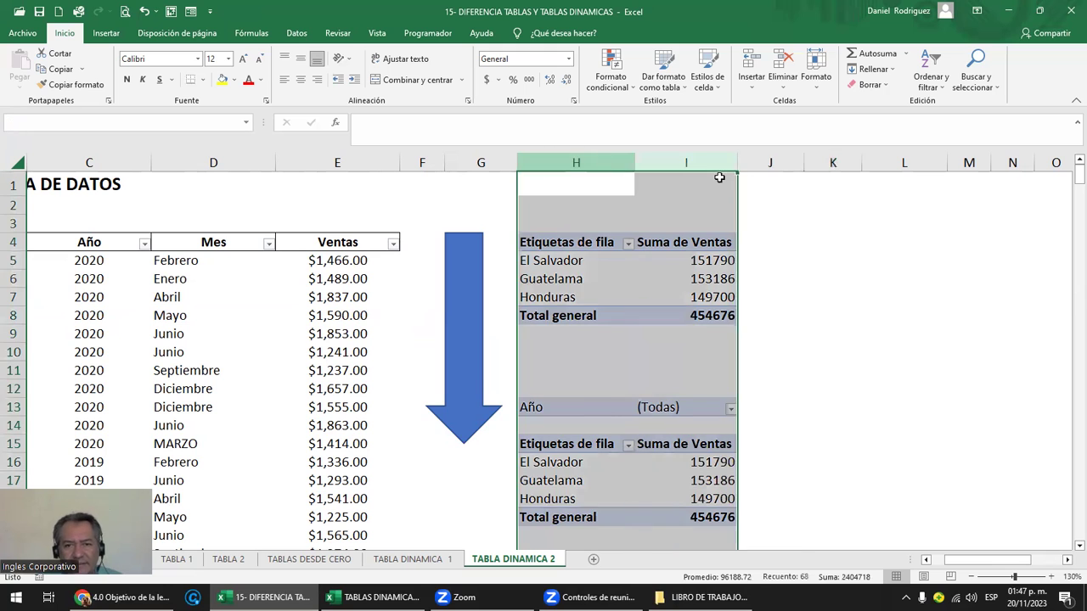
click(438, 205)
key(Left)
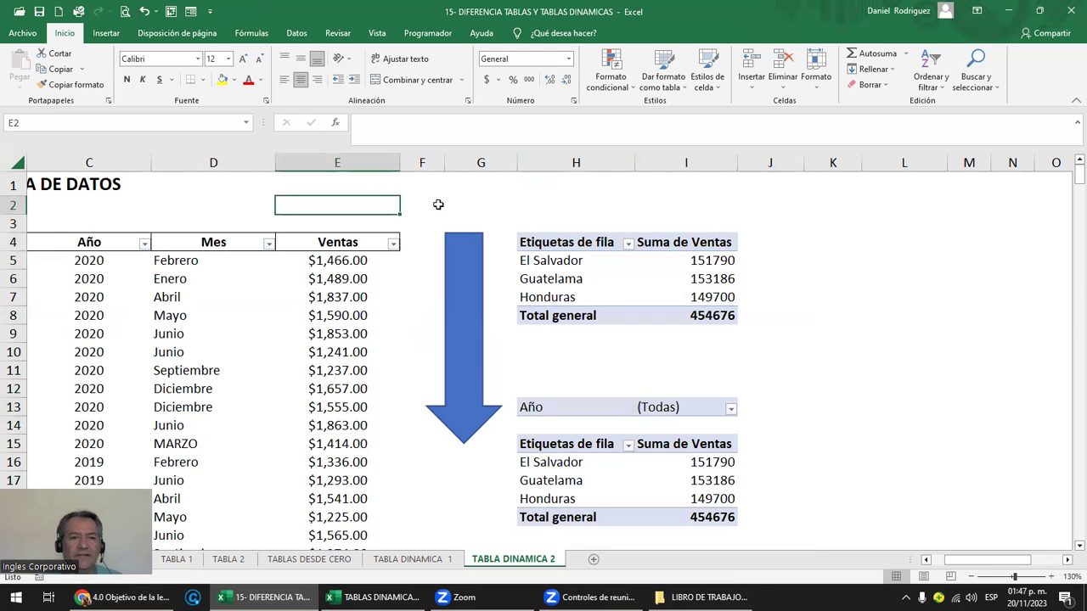
key(Left)
key(Left)
key(Left)
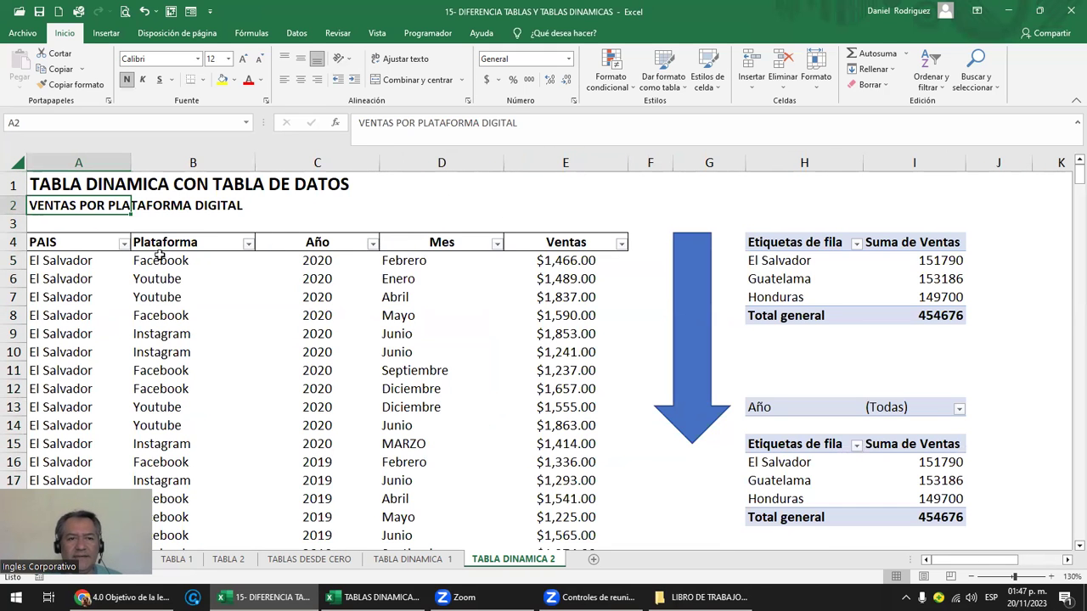
click(737, 220)
scroll(735, 216, down, 1)
mouse_move(675, 199)
mouse_down()
mouse_move(852, 371)
mouse_move(863, 478)
mouse_up()
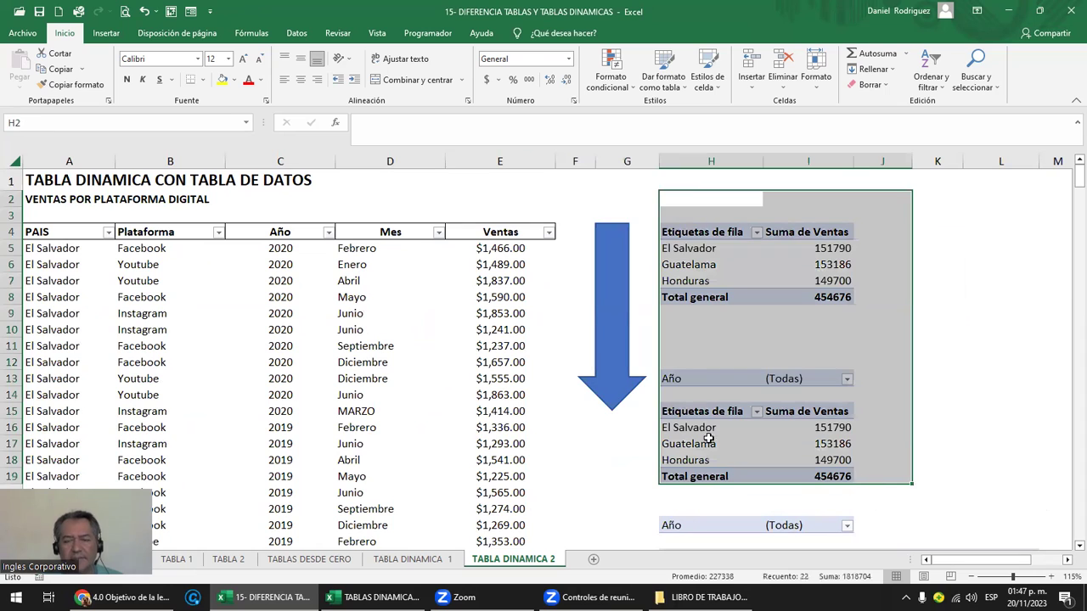
click(632, 204)
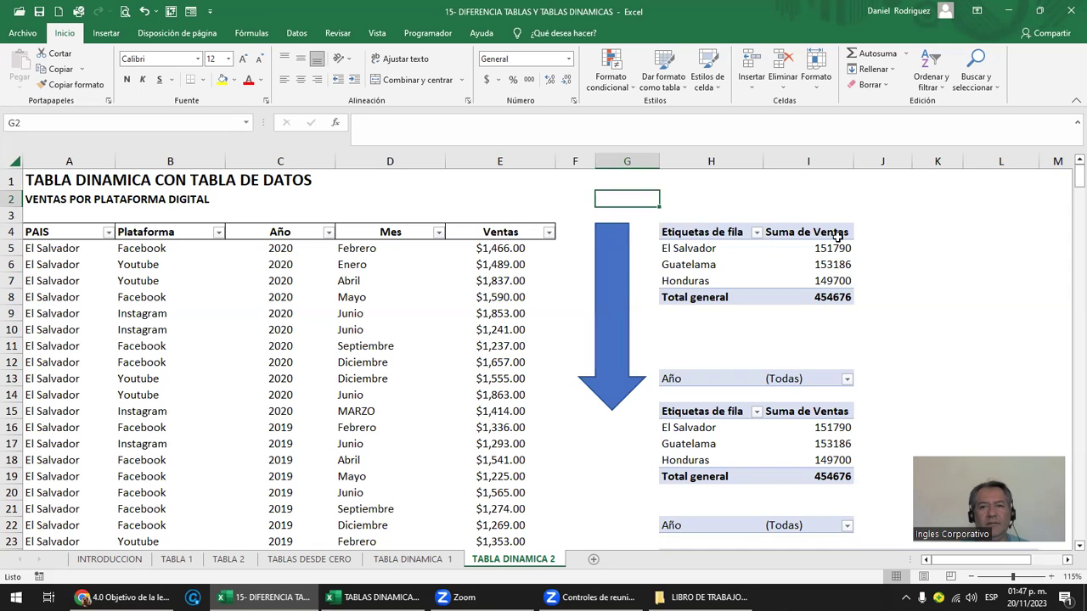
Enter PRACTICA in H1 and format it with yellow fill, 18-pt font and bold
click(711, 178)
text(PRACTICA)
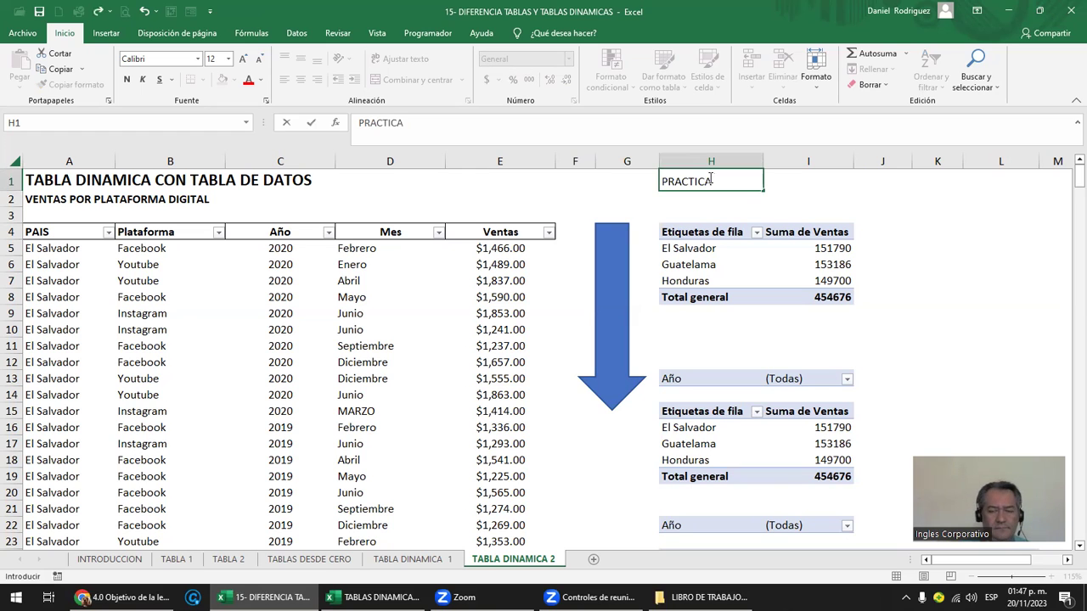
key(Return)
click(711, 180)
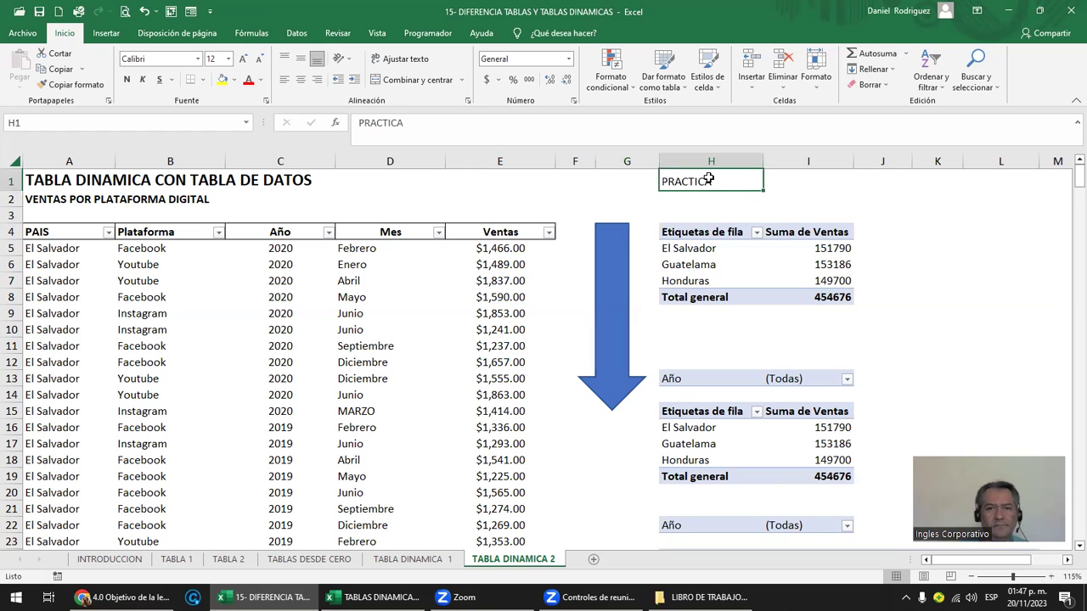
click(223, 79)
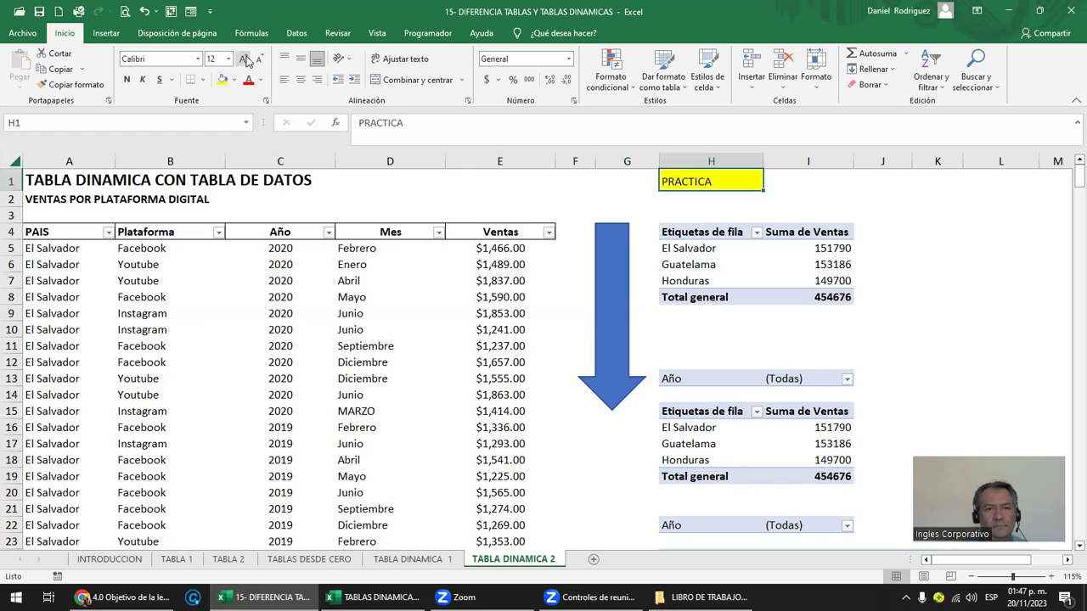
click(245, 57)
click(245, 57)
click(245, 57)
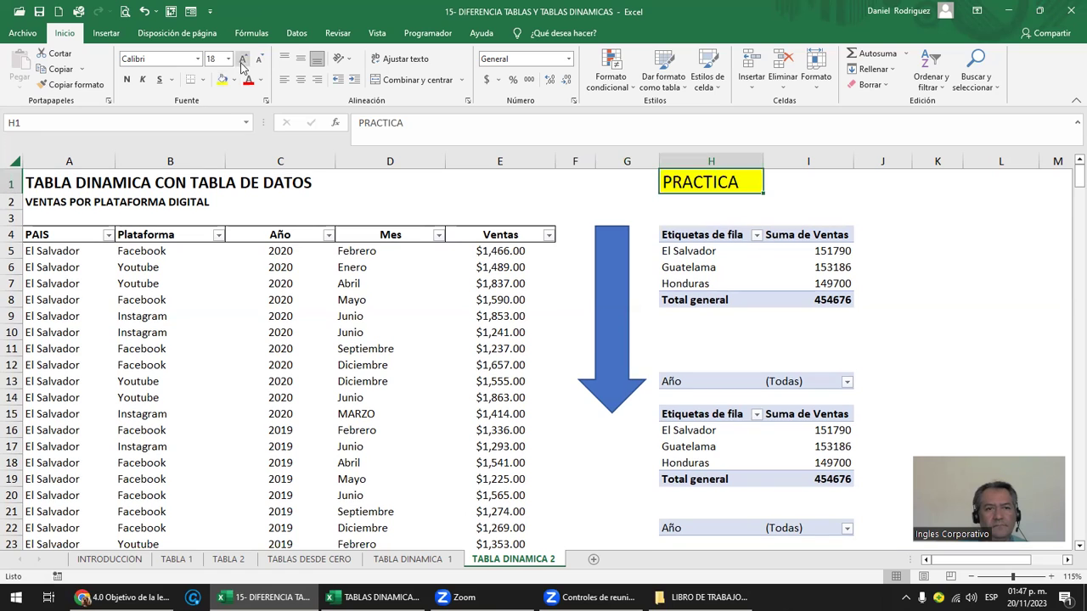
click(127, 79)
click(813, 217)
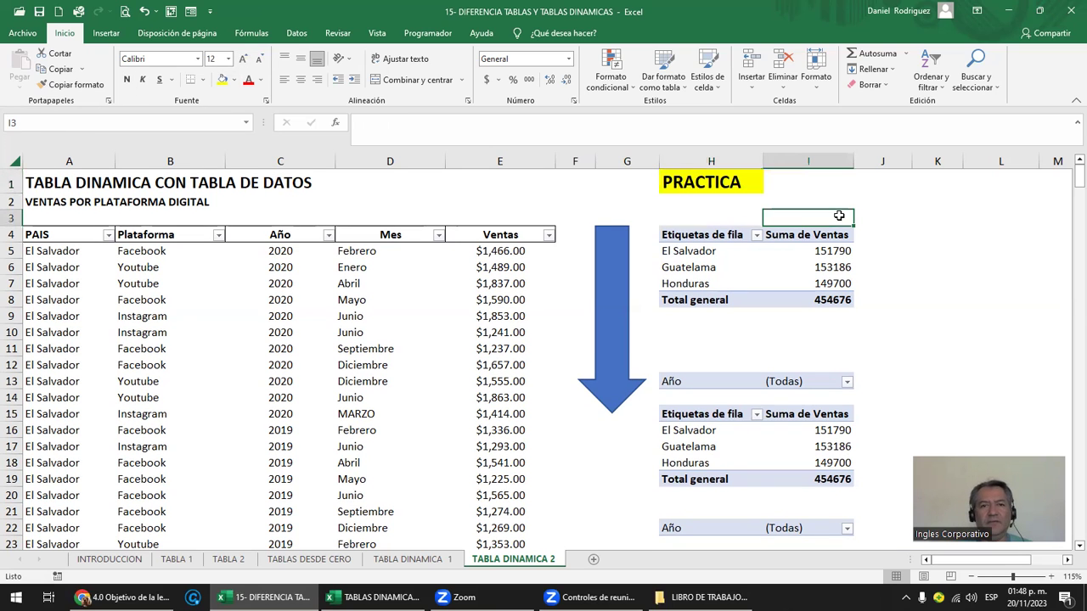
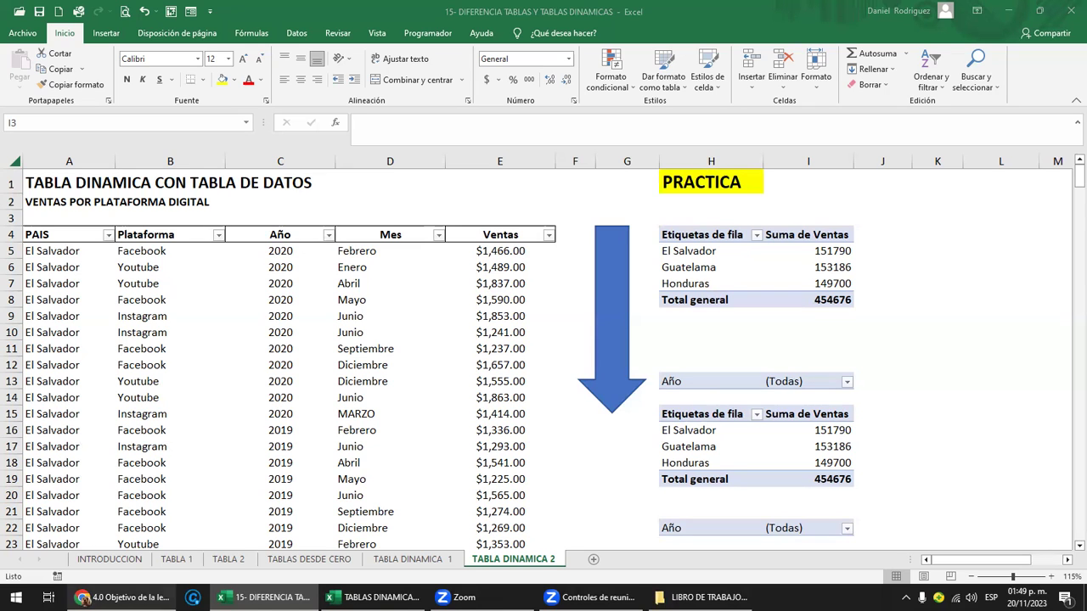
Open the class WhatsApp group chat with the shared TABLAS DINAMICAS PRACTICA.xlsx workbook
click(136, 594)
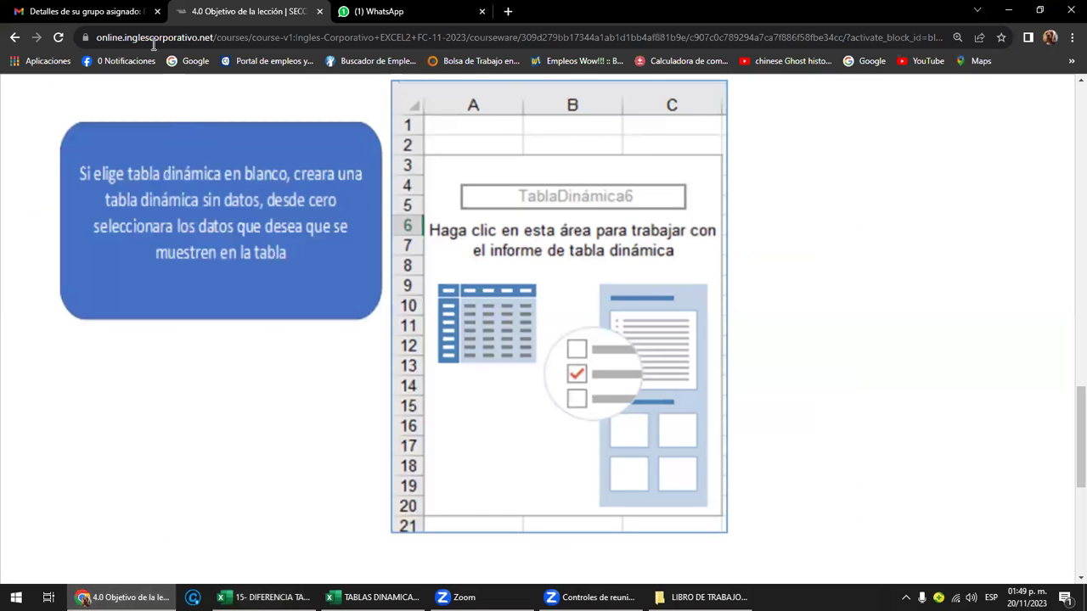
click(380, 11)
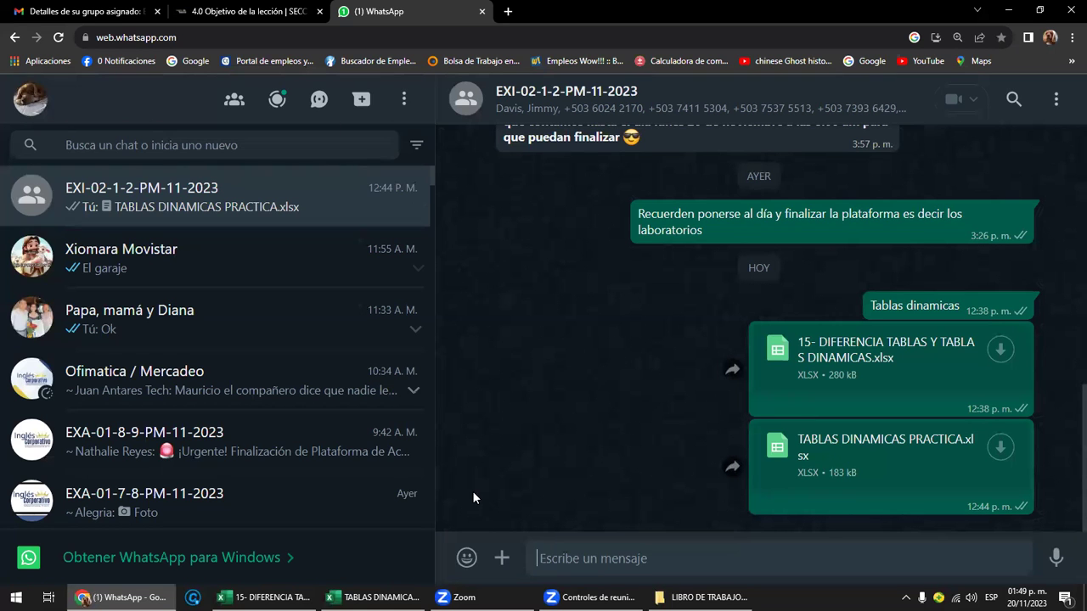
key(alt+Tab)
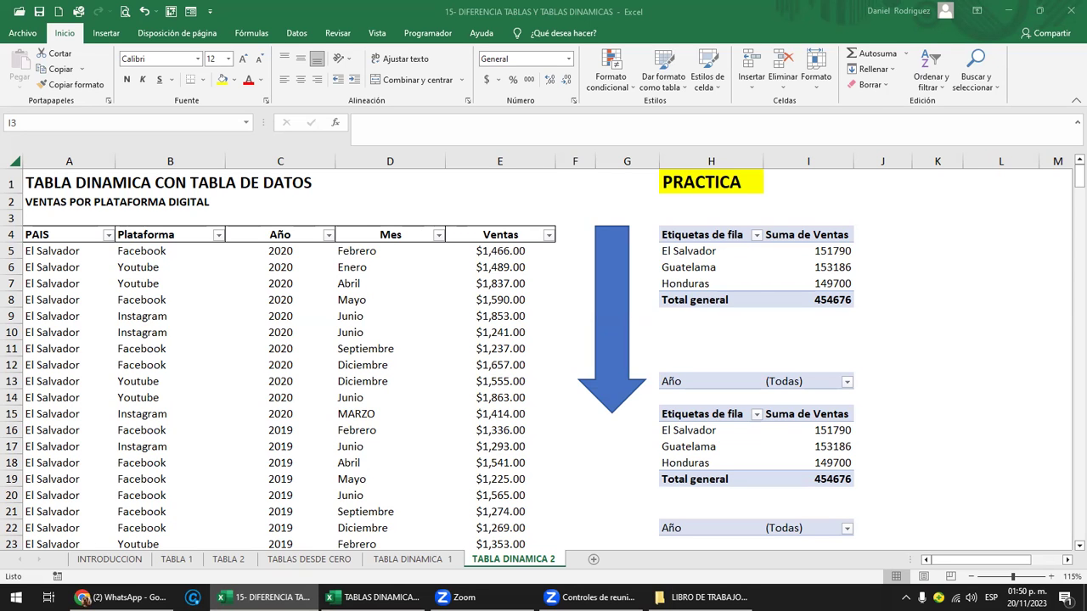
click(119, 597)
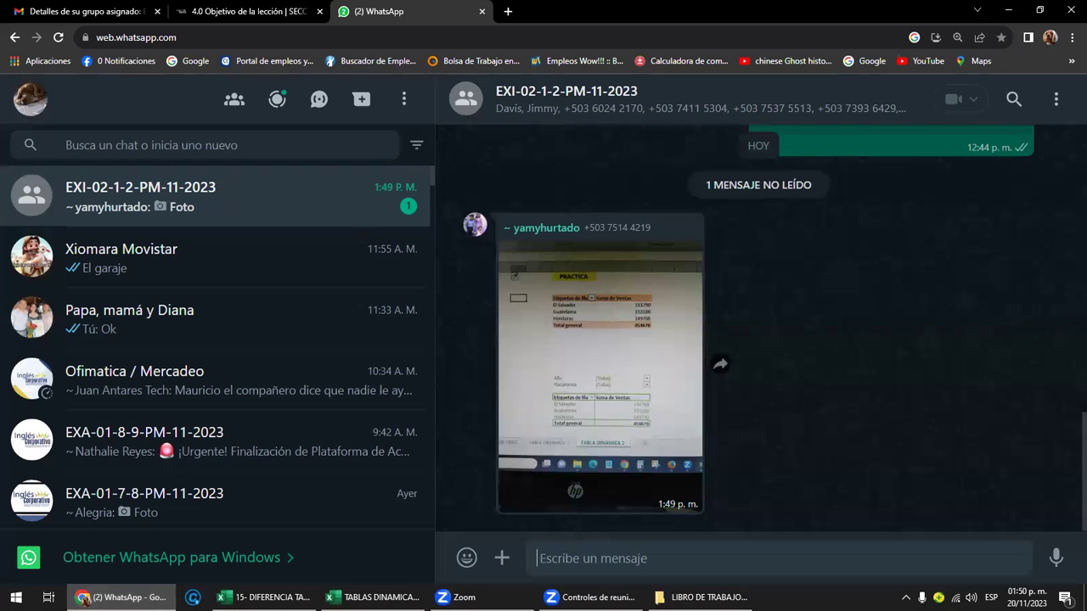
View the student's pivot-table photo full size, zooming in and back out
click(644, 383)
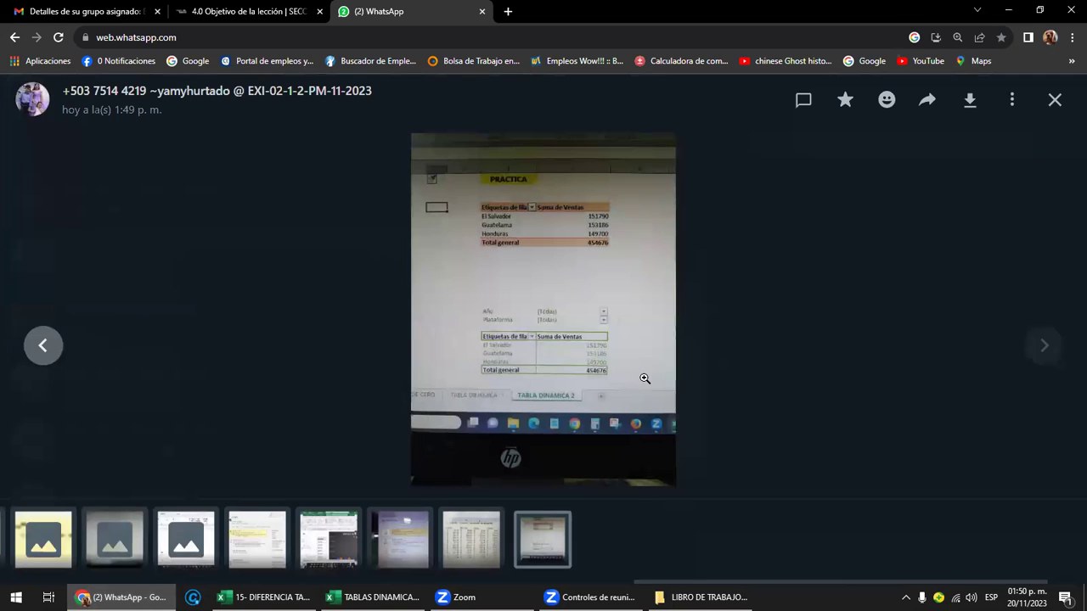
click(553, 311)
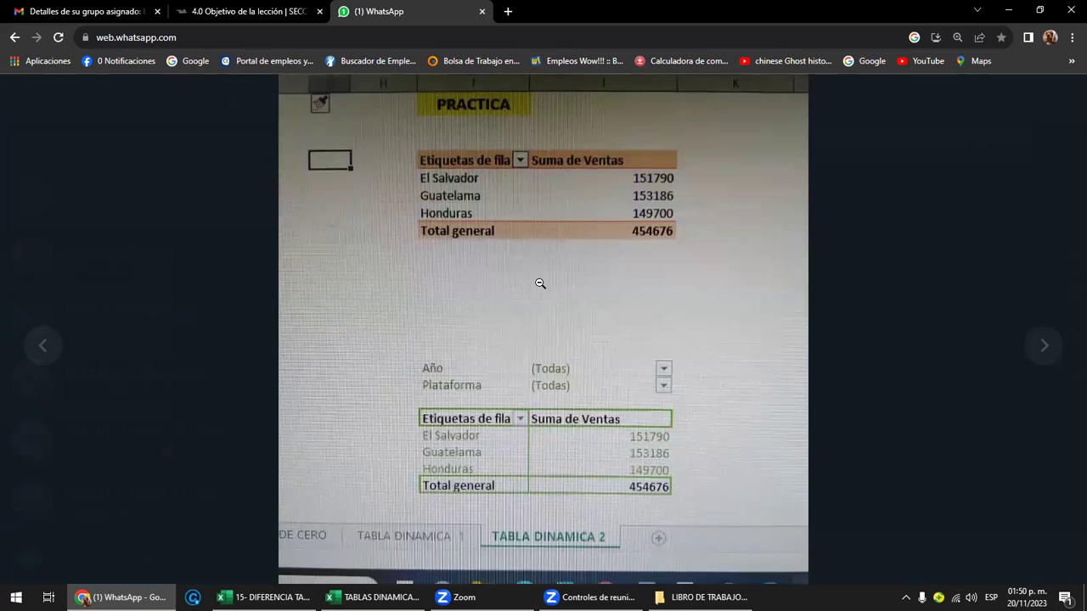
click(540, 284)
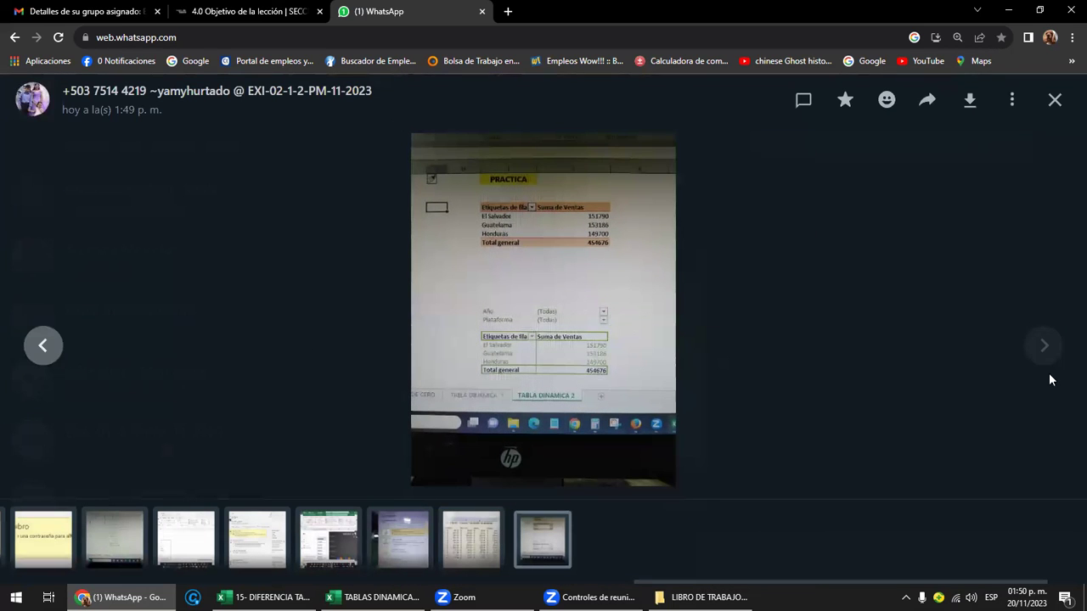
click(1047, 344)
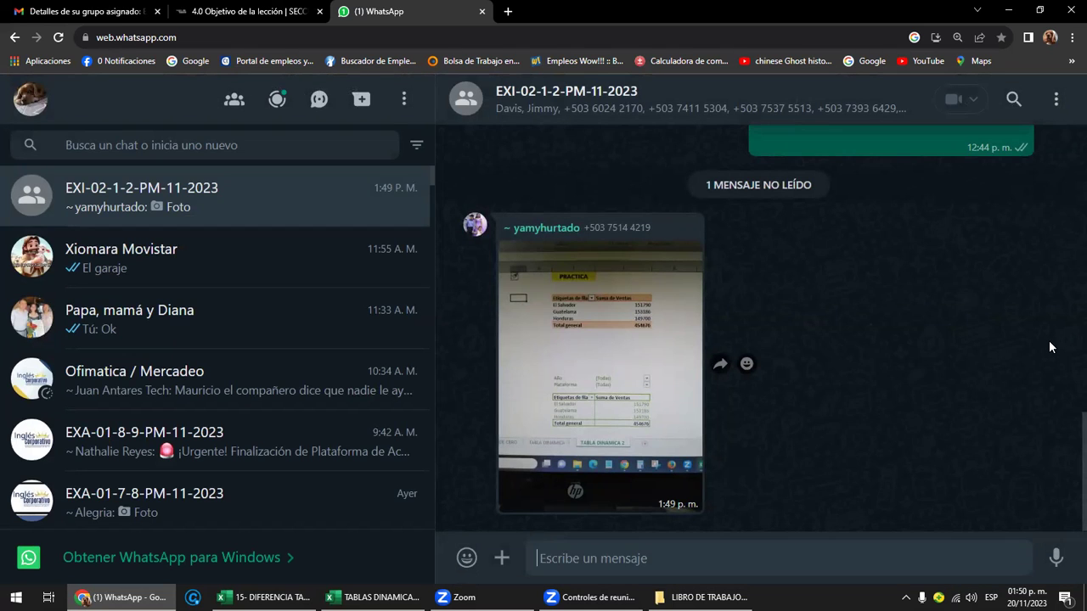
Return to the Excel workbook's TABLA DINAMICA 2 sheet to compare with the photo
click(297, 12)
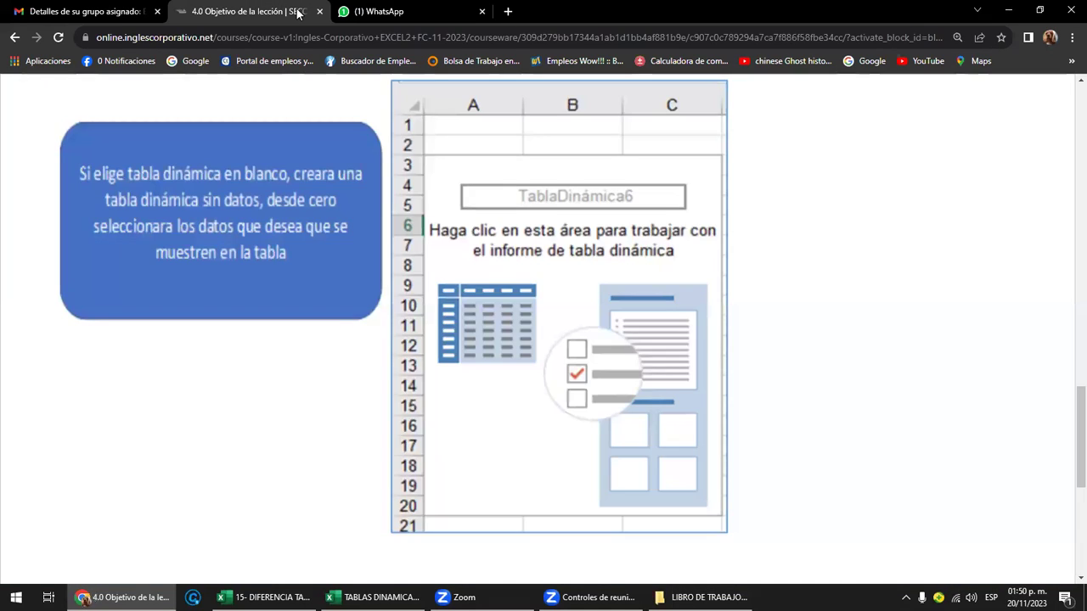
click(378, 12)
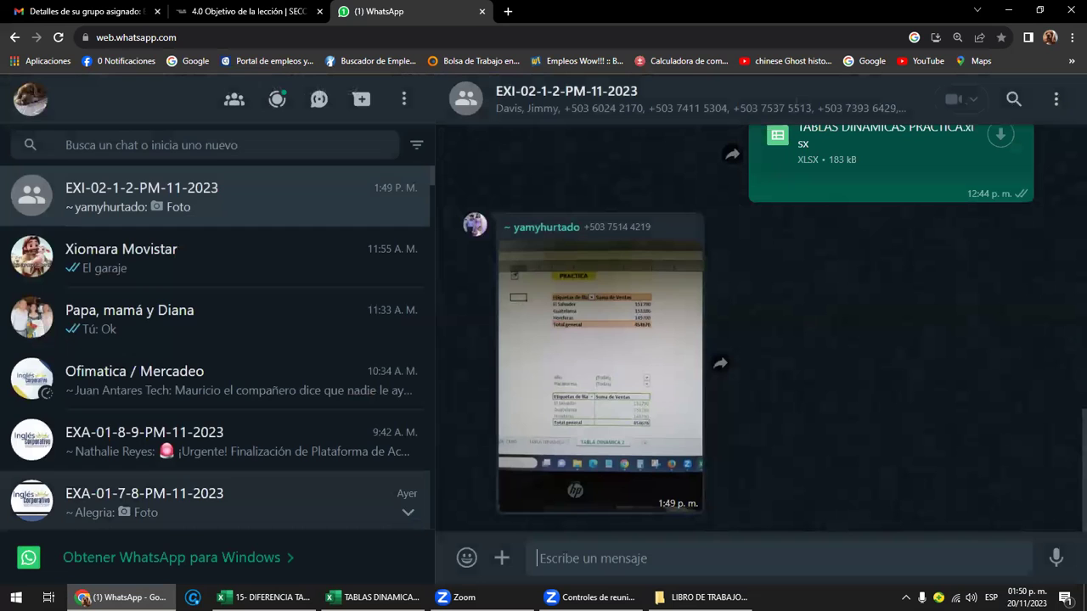
key(alt+Tab)
key(alt+Tab)
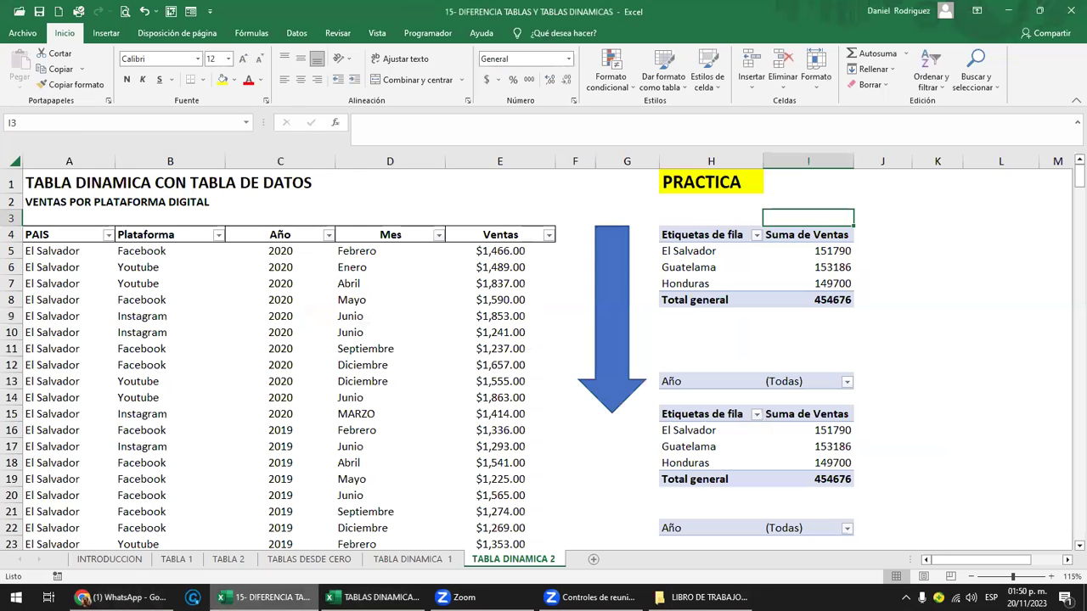
click(956, 295)
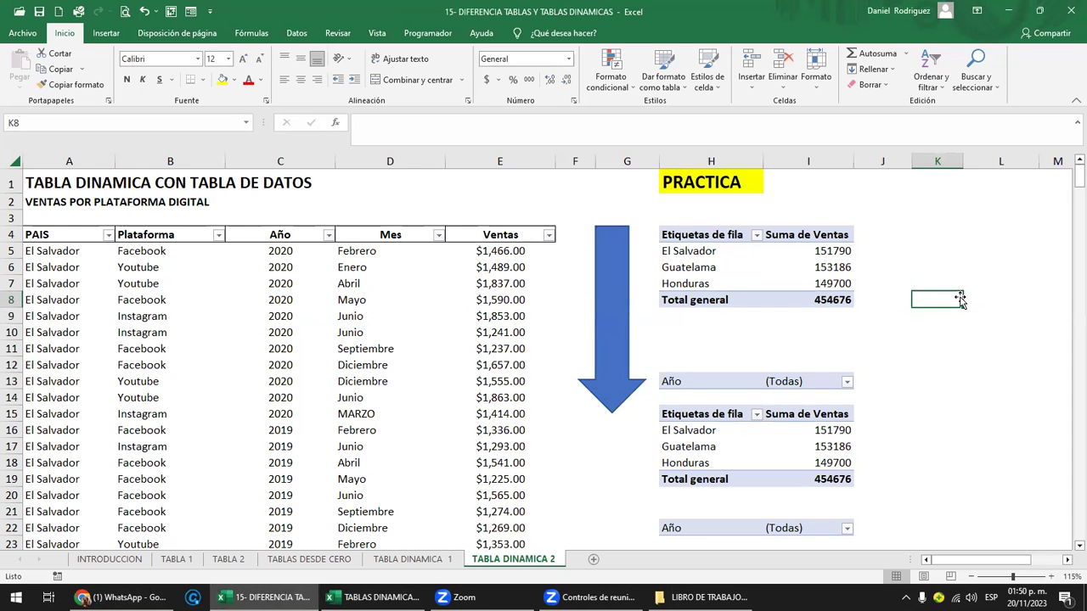
scroll(959, 299, down, 1)
scroll(960, 300, down, 3)
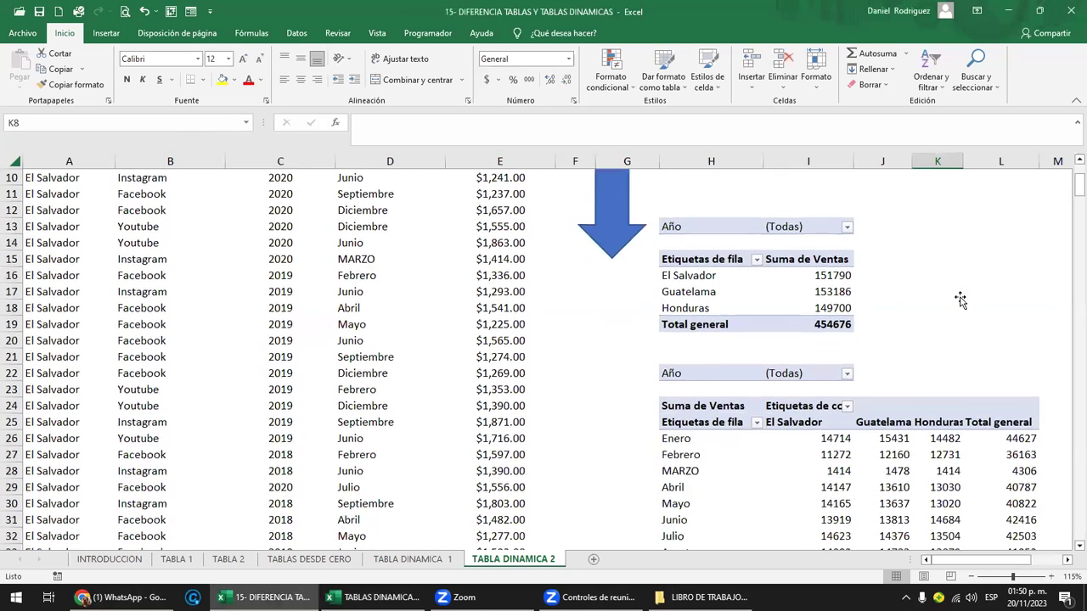
scroll(959, 300, down, 2)
scroll(960, 300, down, 1)
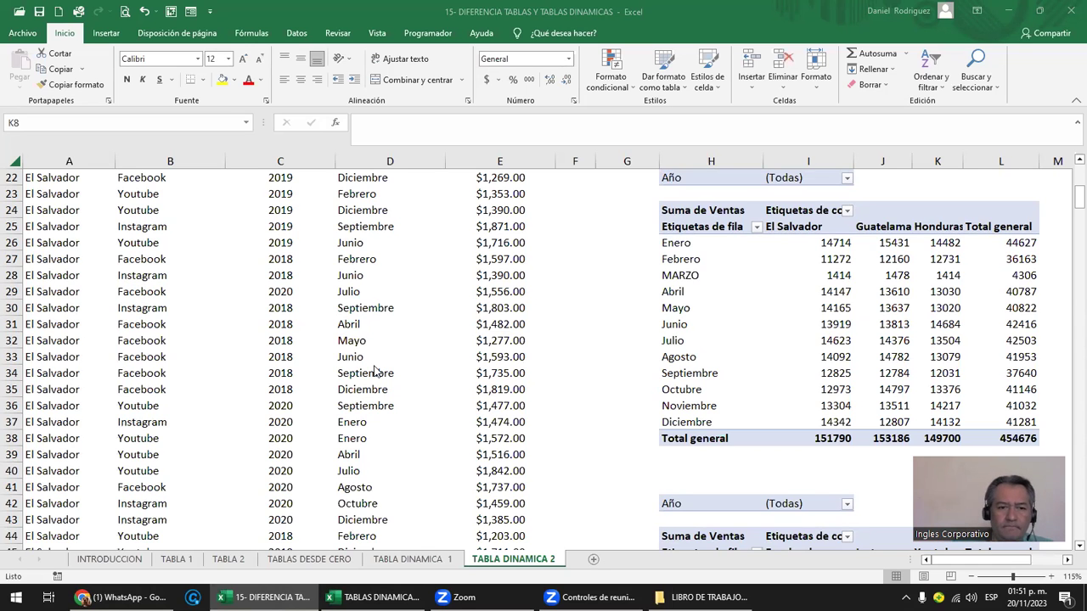
scroll(457, 278, up, 3)
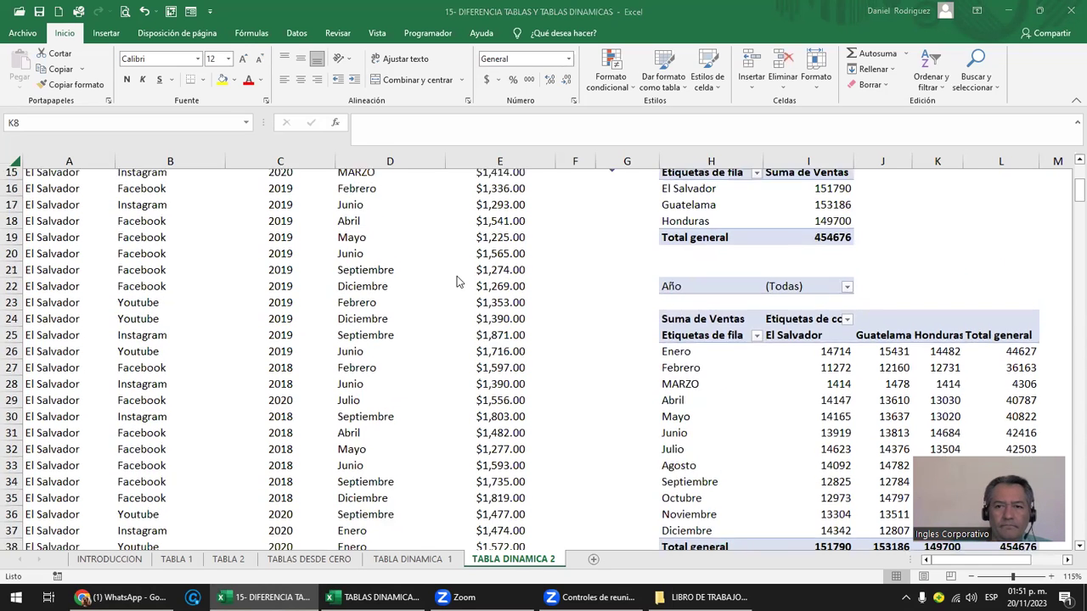
scroll(457, 280, up, 3)
scroll(457, 280, up, 2)
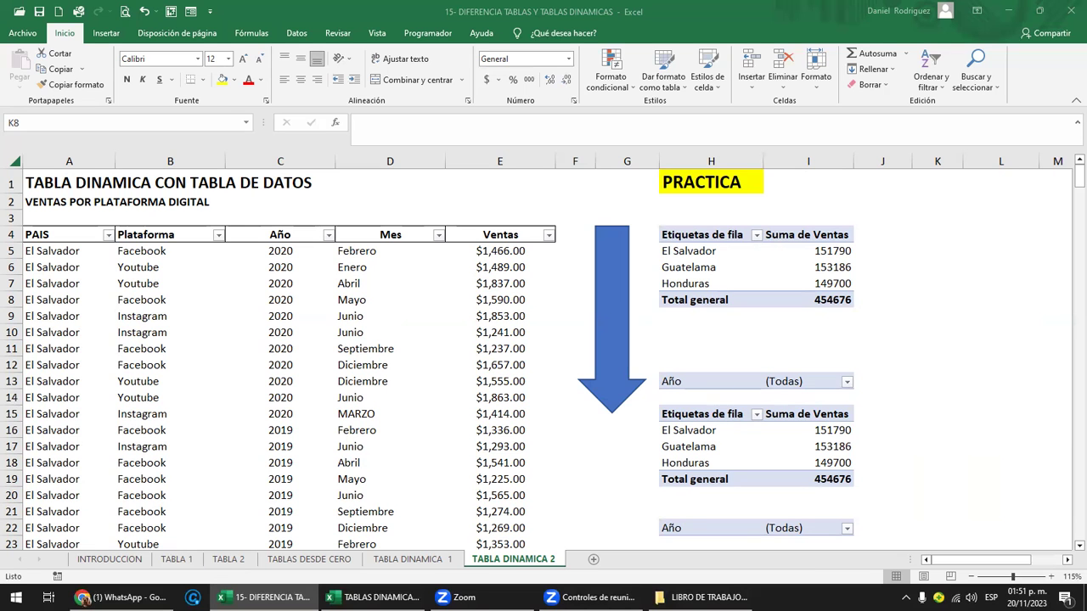
click(123, 597)
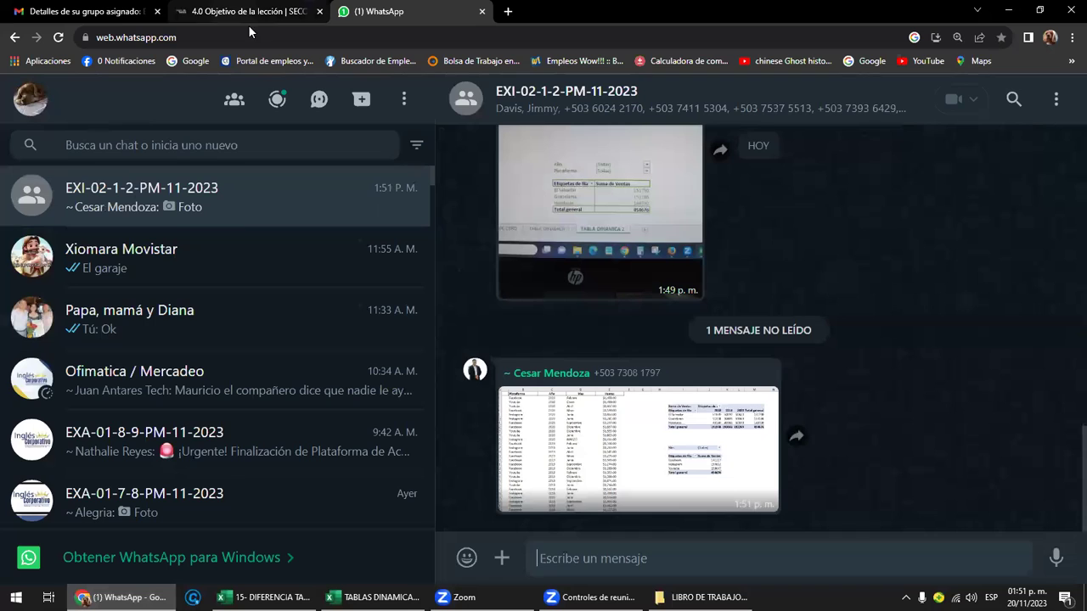
click(620, 438)
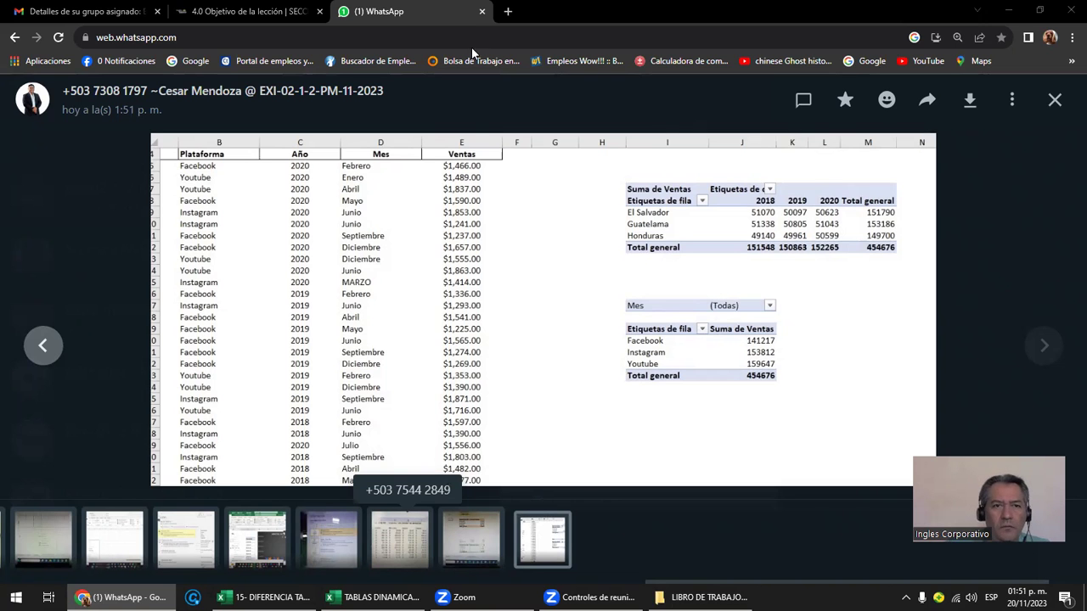
click(278, 11)
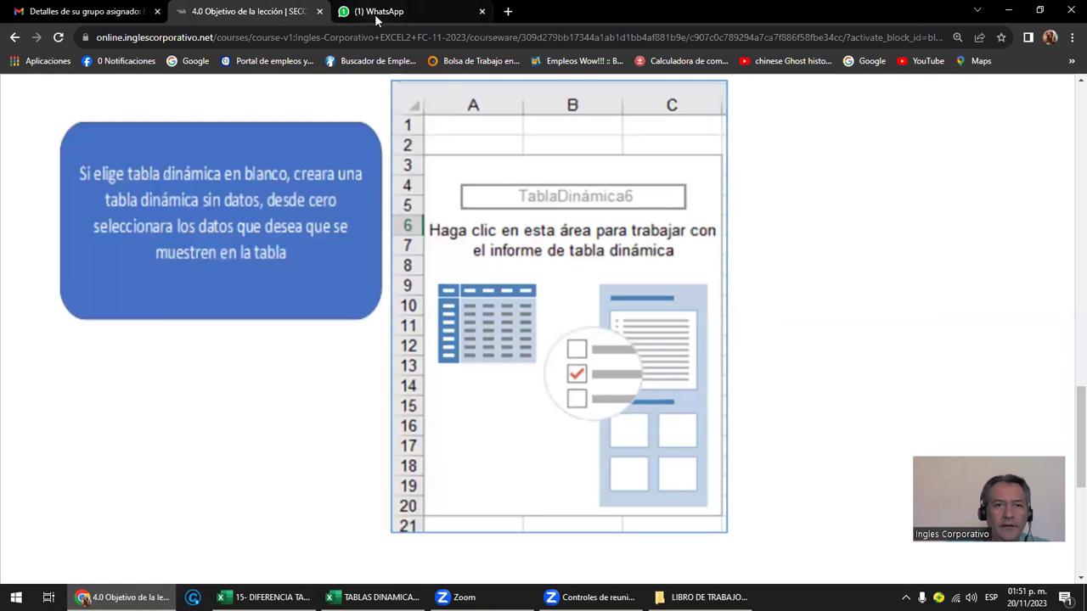
click(345, 12)
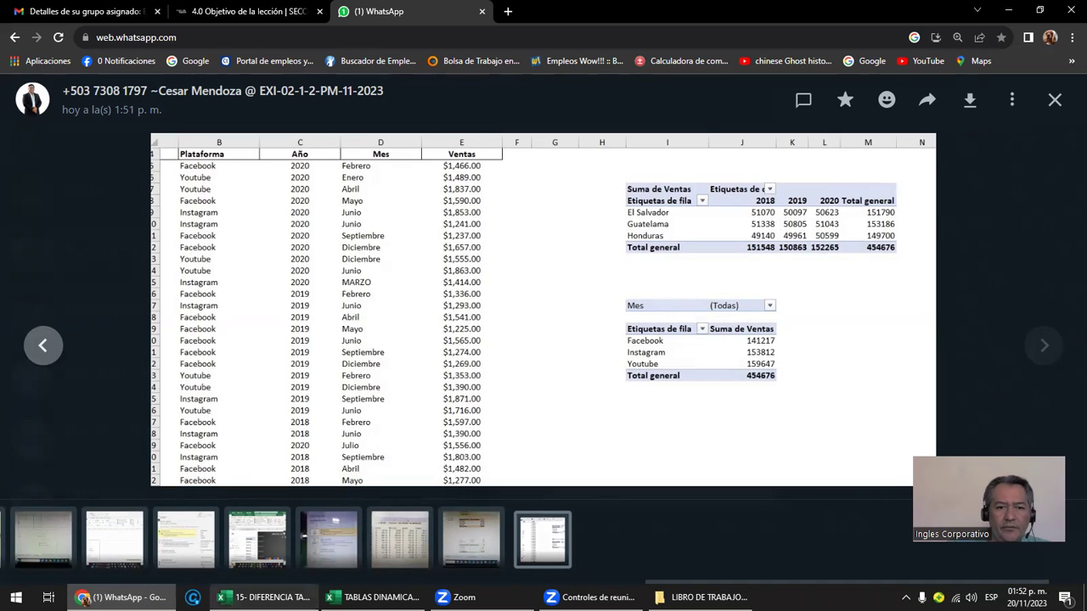
click(270, 597)
click(589, 477)
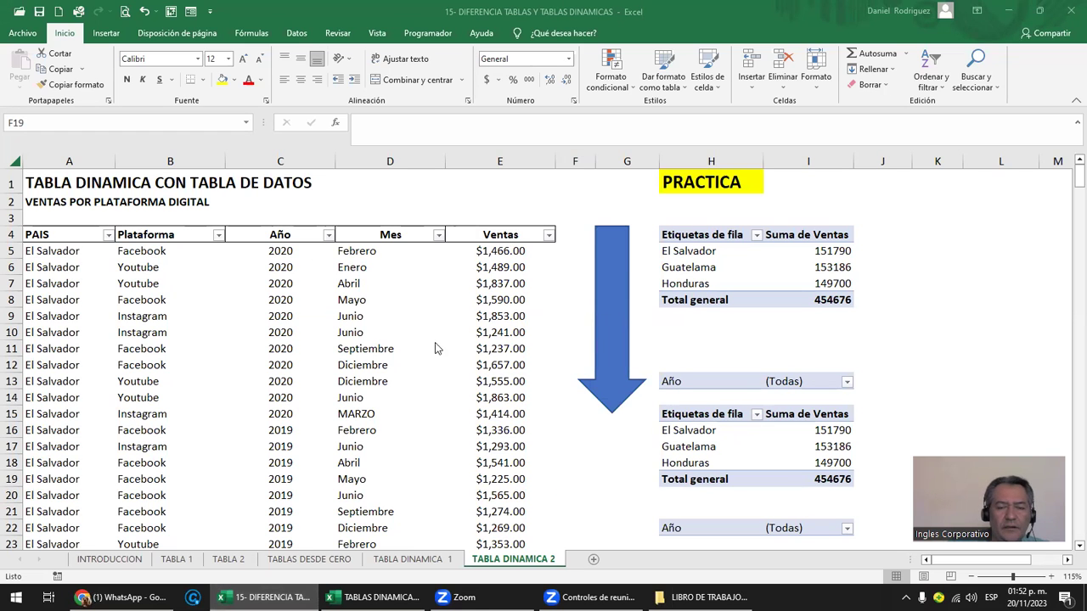
Review the PRACTICA pivot tables and show the first one's fields (PAIS rows, summed Ventas)
scroll(414, 394, down, 1)
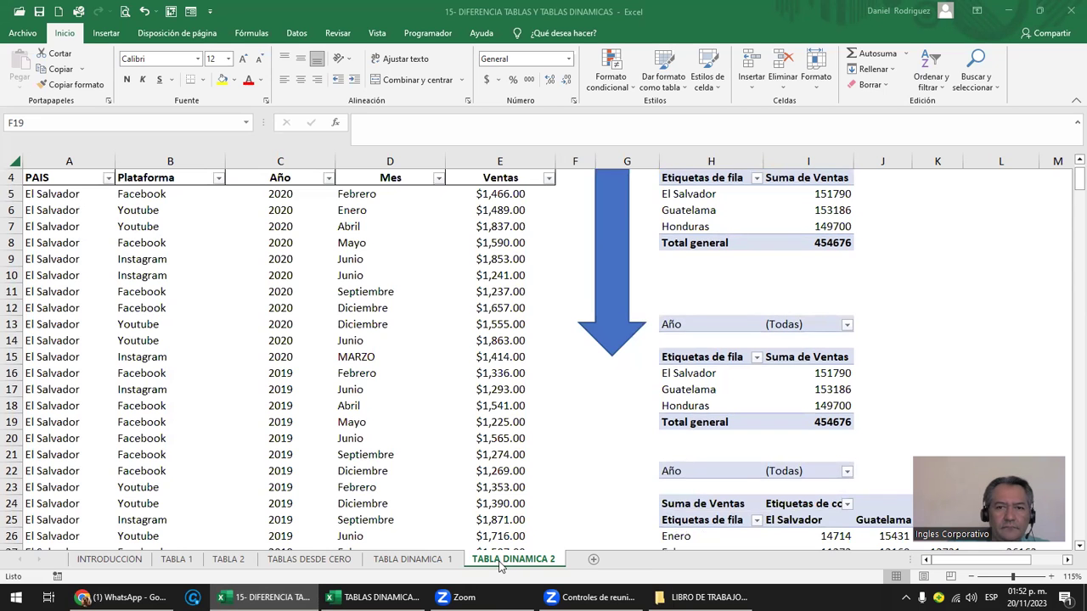
scroll(527, 509, down, 3)
mouse_move(374, 594)
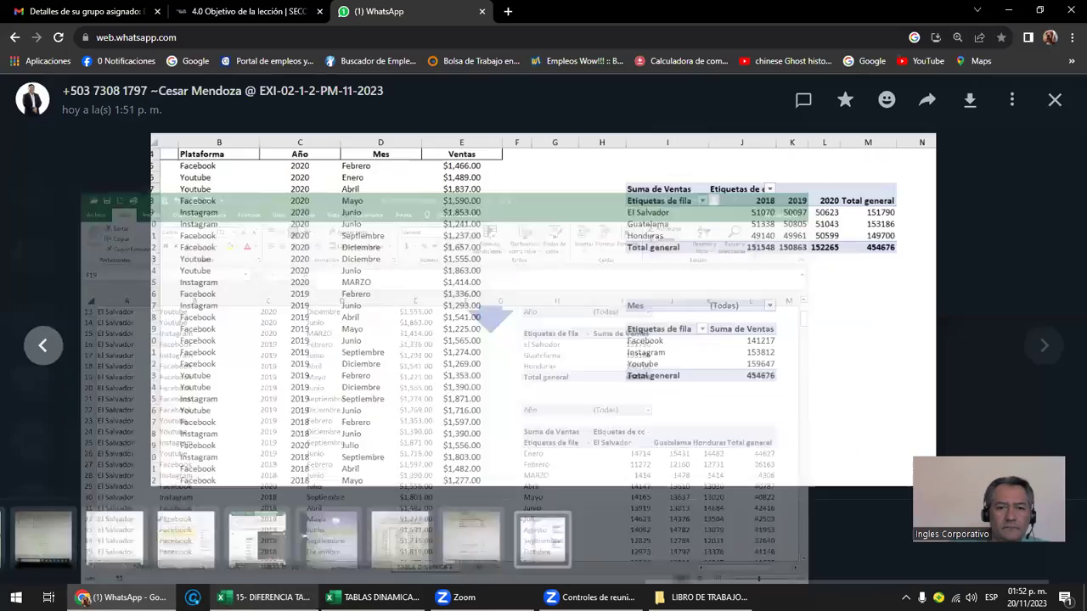
scroll(494, 504, down, 5)
scroll(533, 509, down, 3)
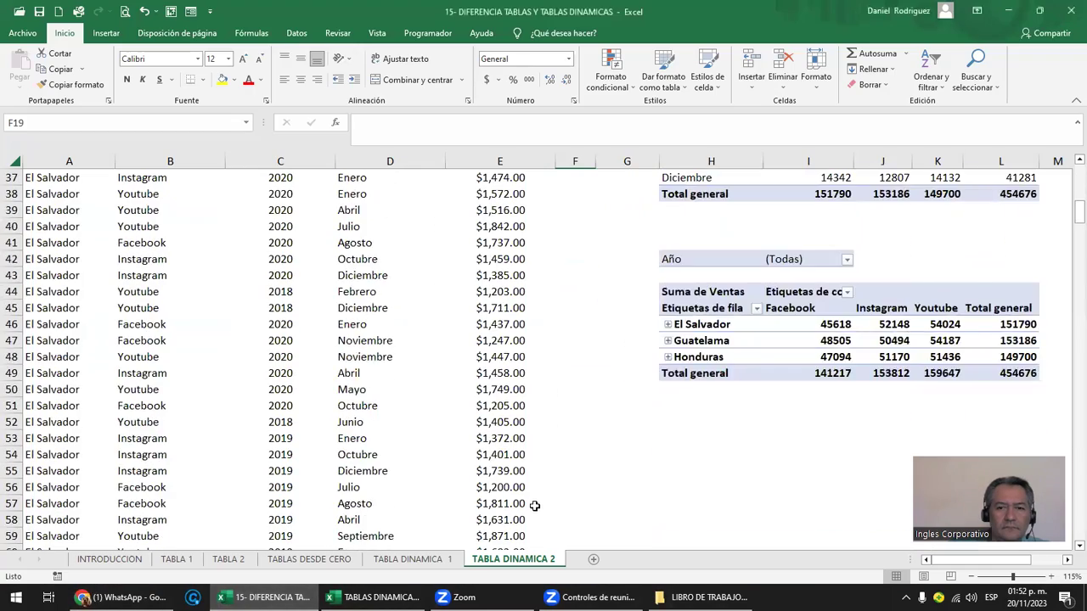
scroll(534, 509, down, 4)
scroll(533, 510, down, 4)
scroll(533, 509, down, 3)
scroll(533, 510, up, 12)
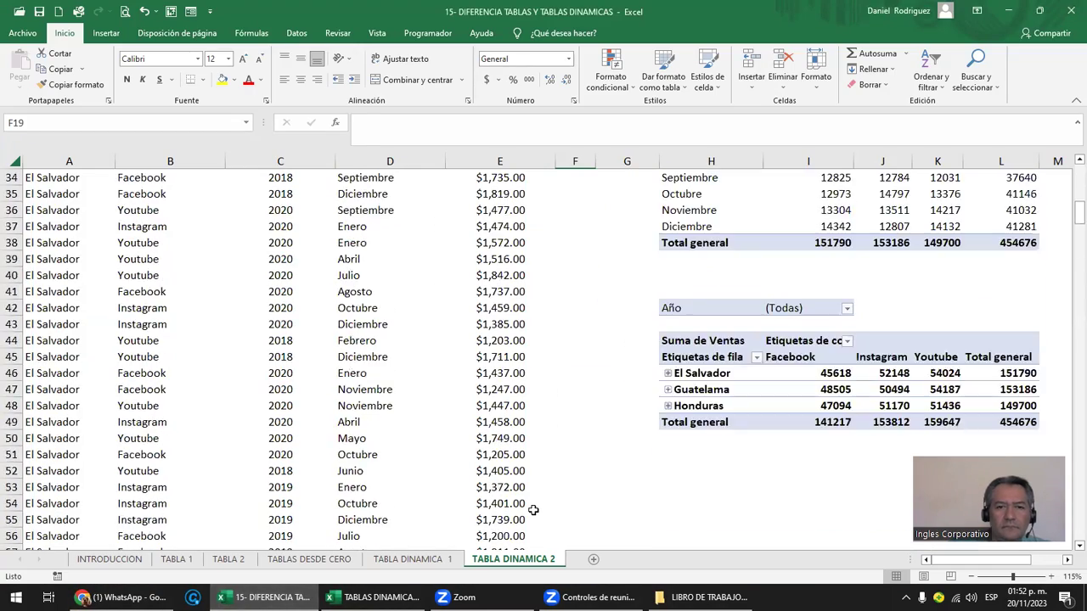
scroll(534, 510, up, 7)
scroll(533, 510, up, 4)
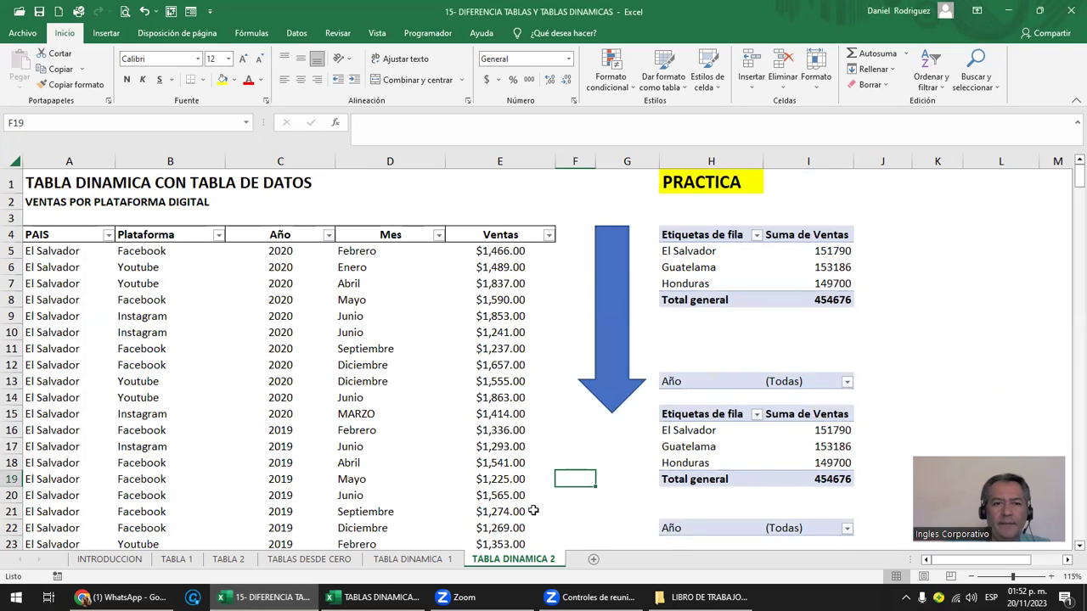
click(715, 234)
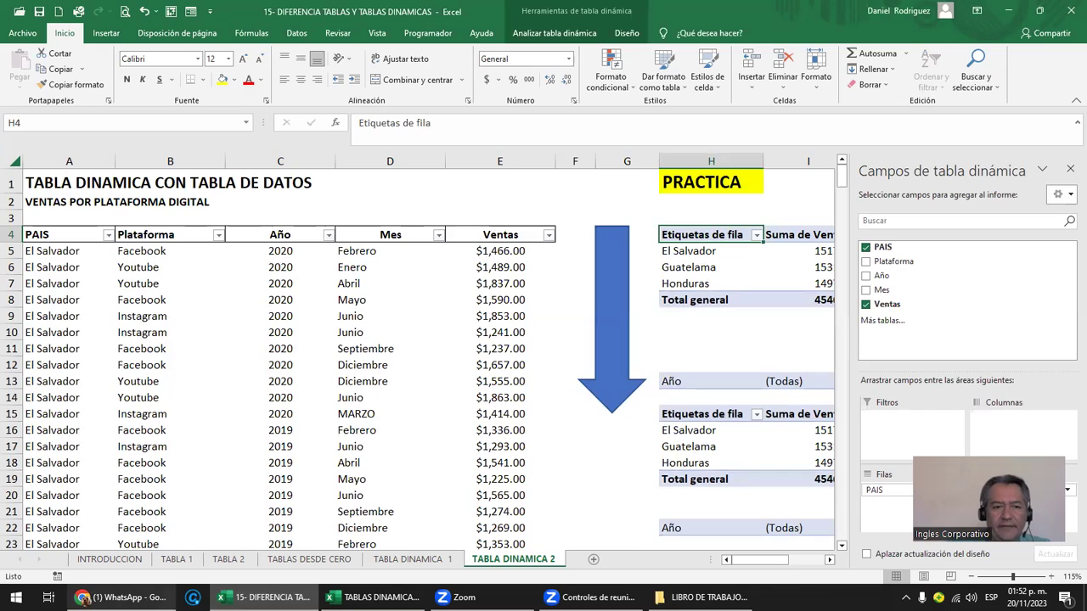
click(168, 598)
Read the lesson's six pivot-table creation steps, zoomed out, then go back to the workbook
click(231, 13)
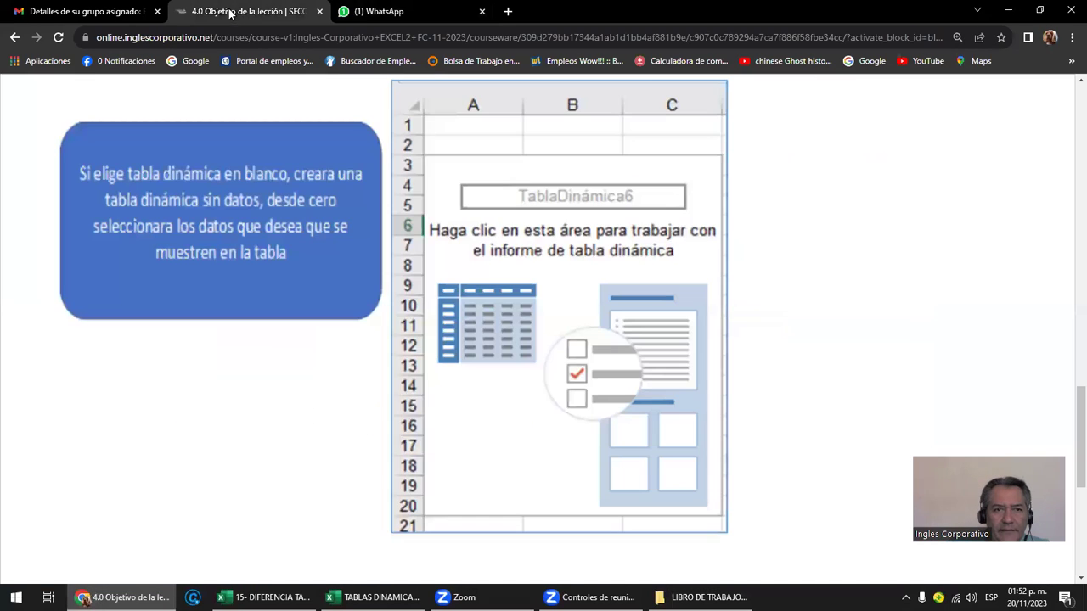
scroll(485, 352, down, 5)
scroll(485, 351, up, 4)
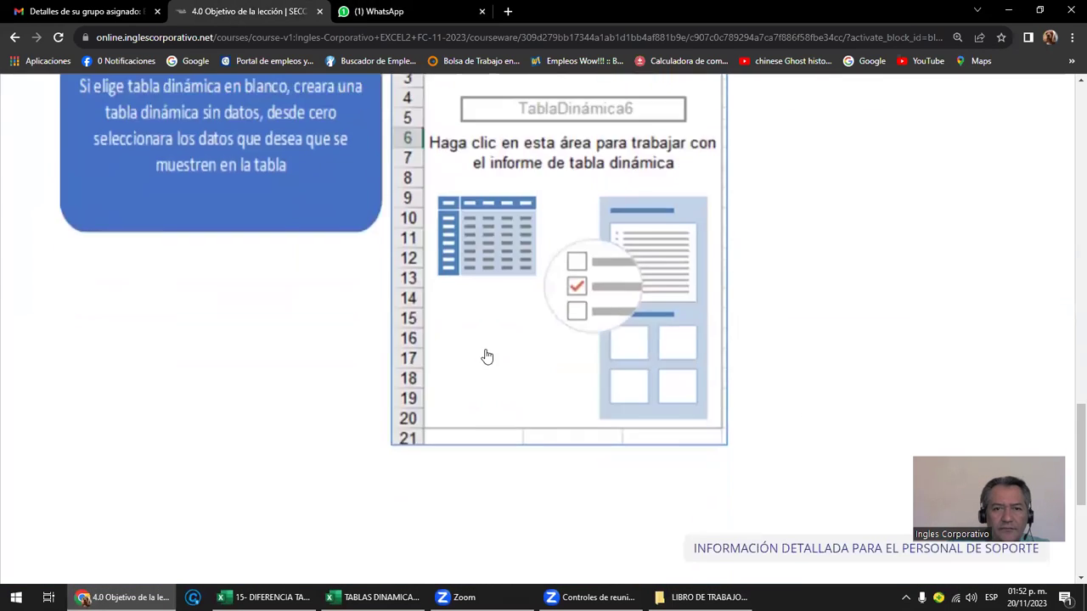
scroll(485, 351, up, 5)
scroll(488, 355, up, 4)
scroll(489, 355, up, 2)
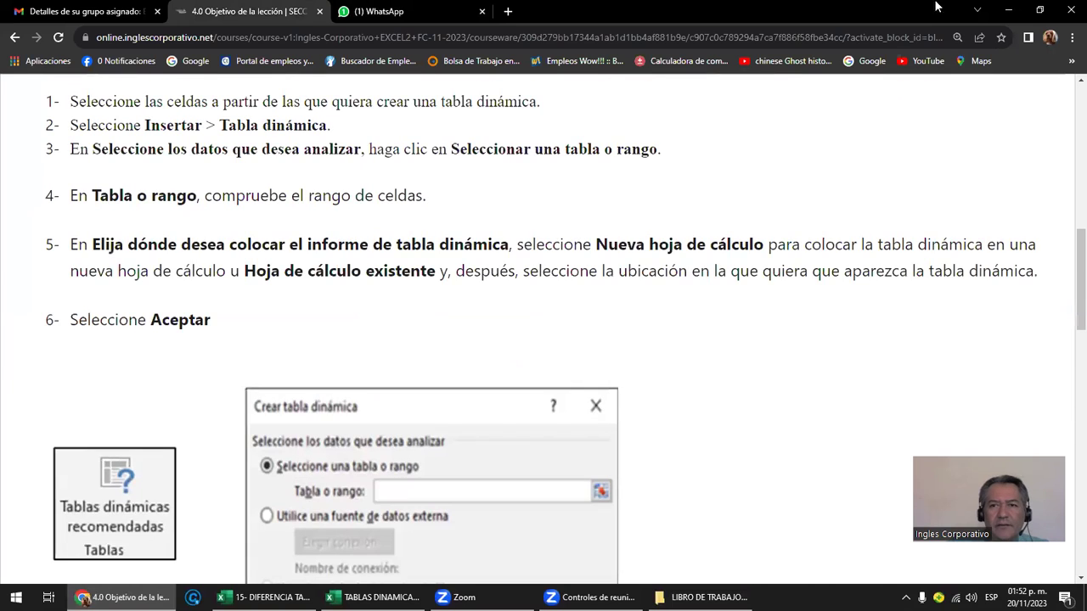
scroll(910, 297, up, 3)
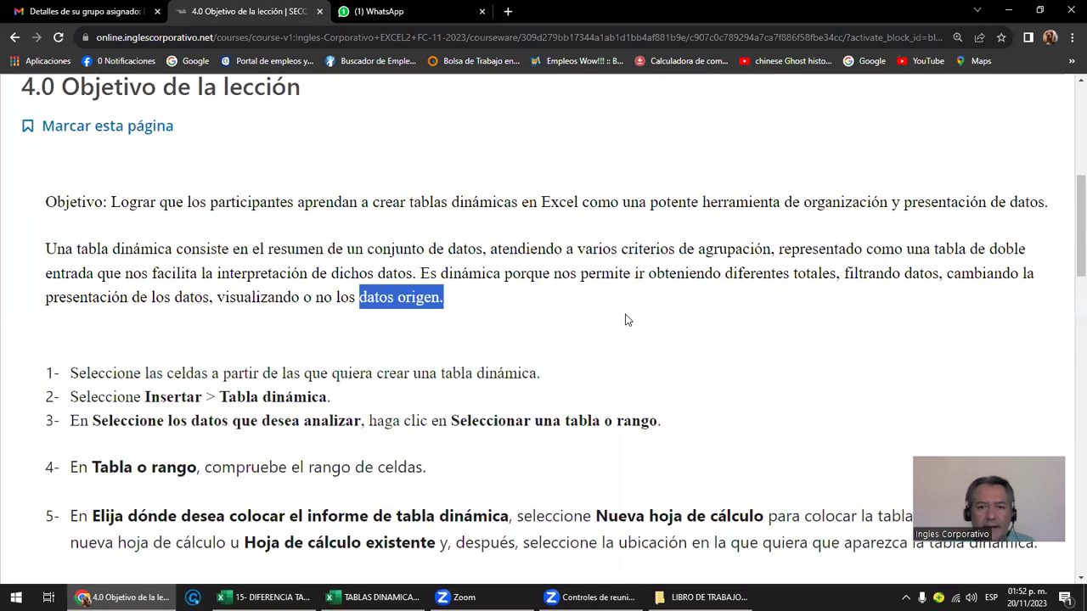
key(ctrl+minus)
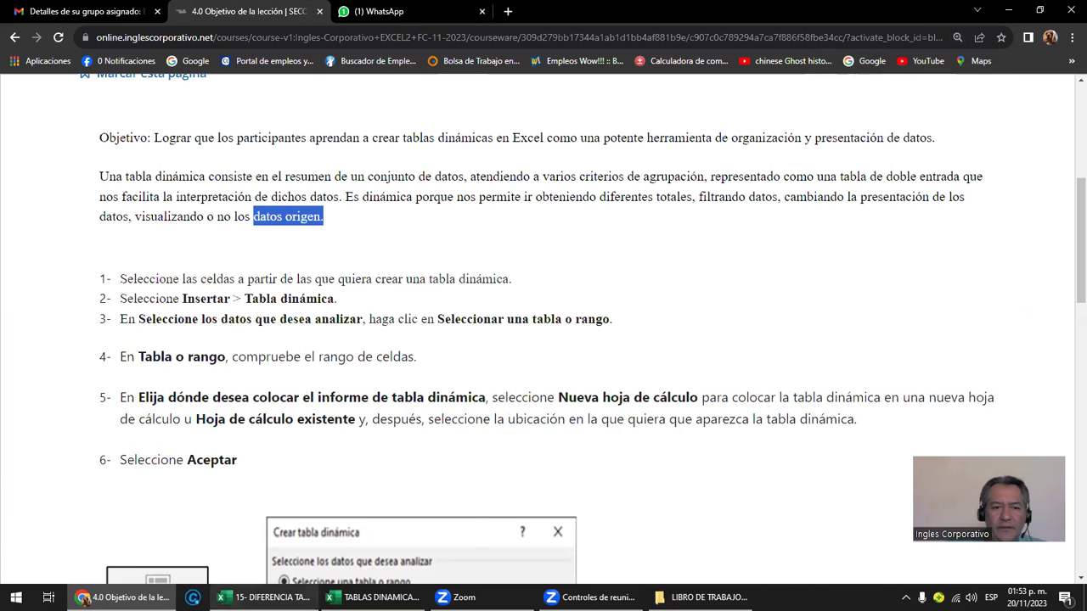
click(263, 597)
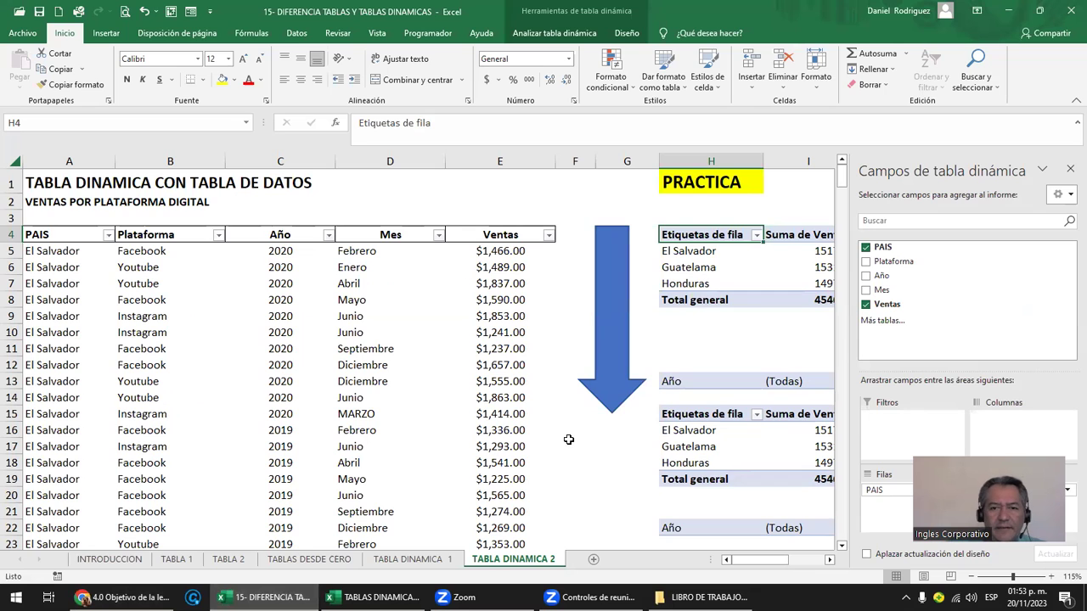
Insert a pivot table from the A4:E301 sales range onto a new sheet, Hoja3
scroll(567, 438, down, 4)
scroll(566, 444, up, 1)
scroll(564, 443, up, 3)
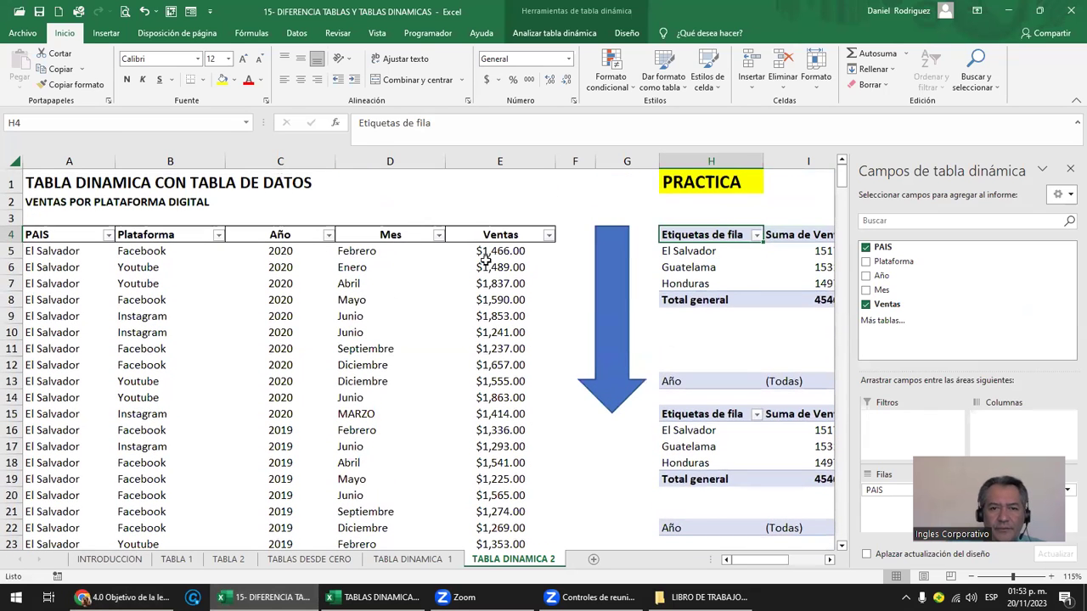
click(491, 234)
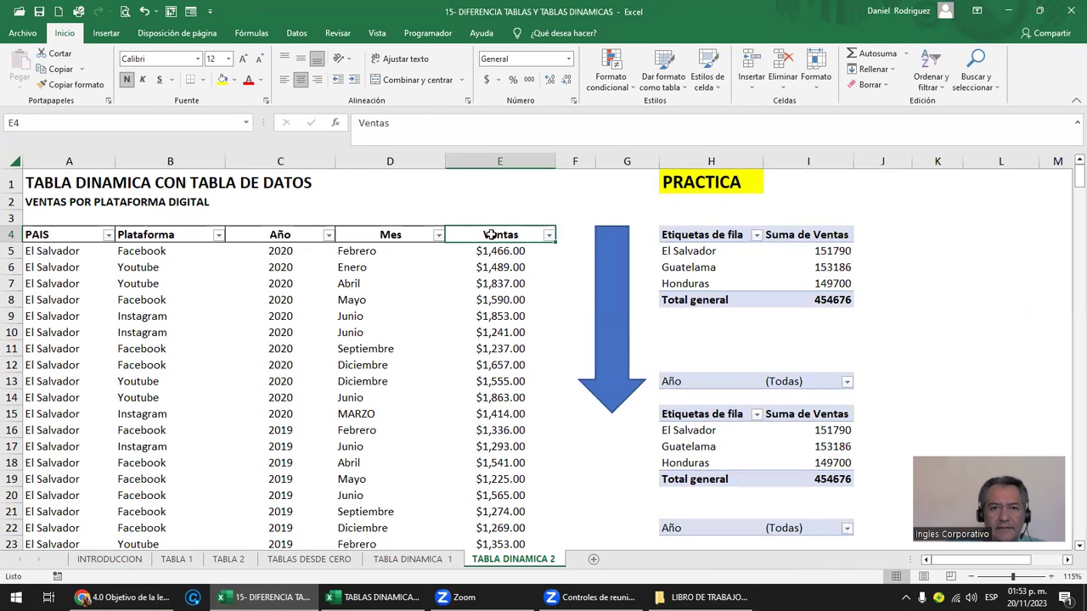
click(106, 33)
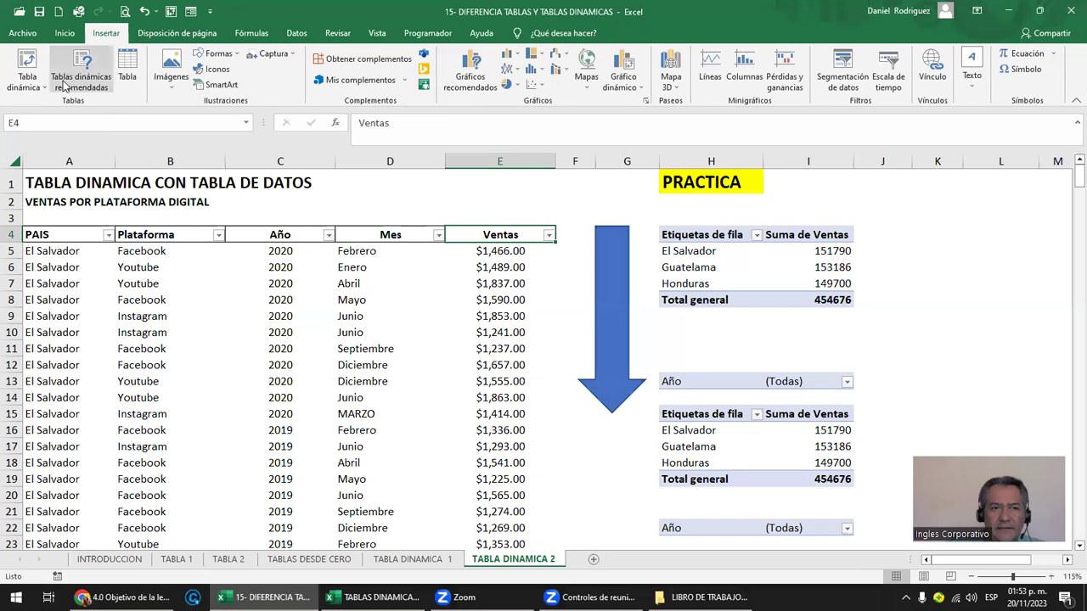
click(28, 83)
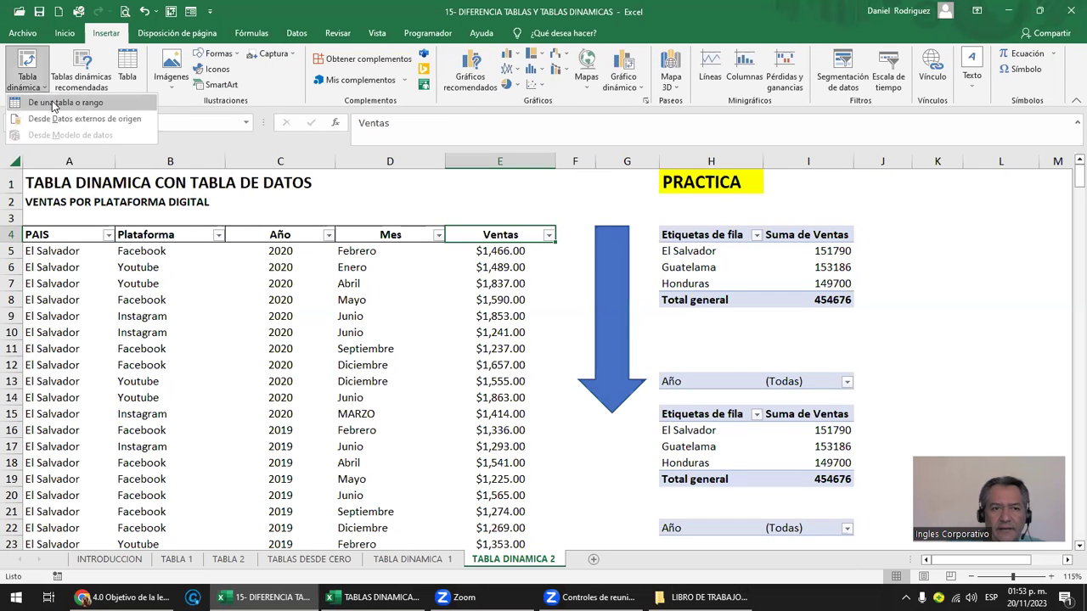
click(52, 103)
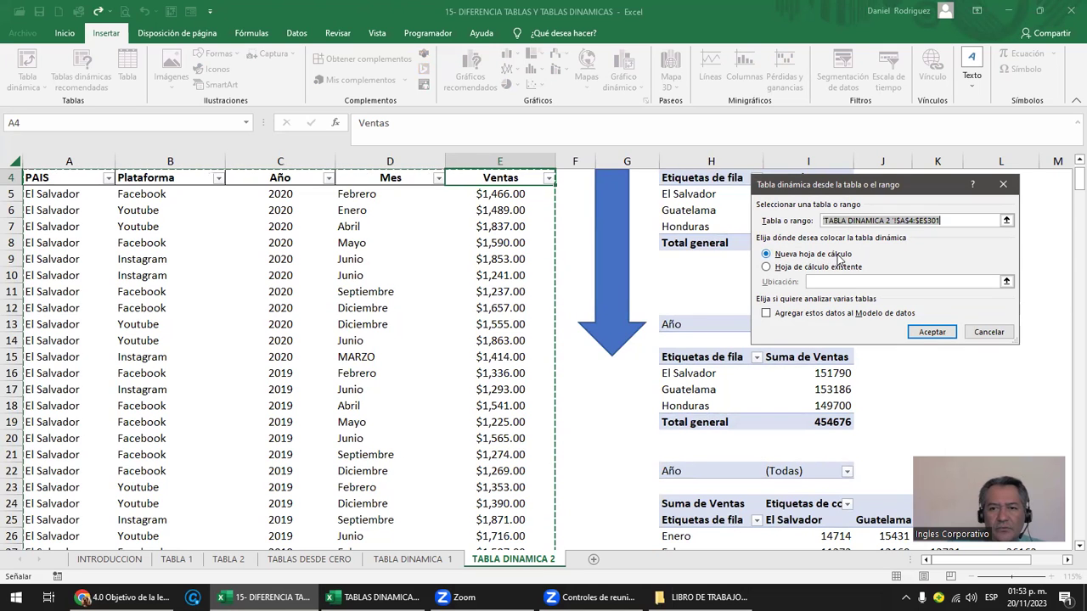
click(933, 333)
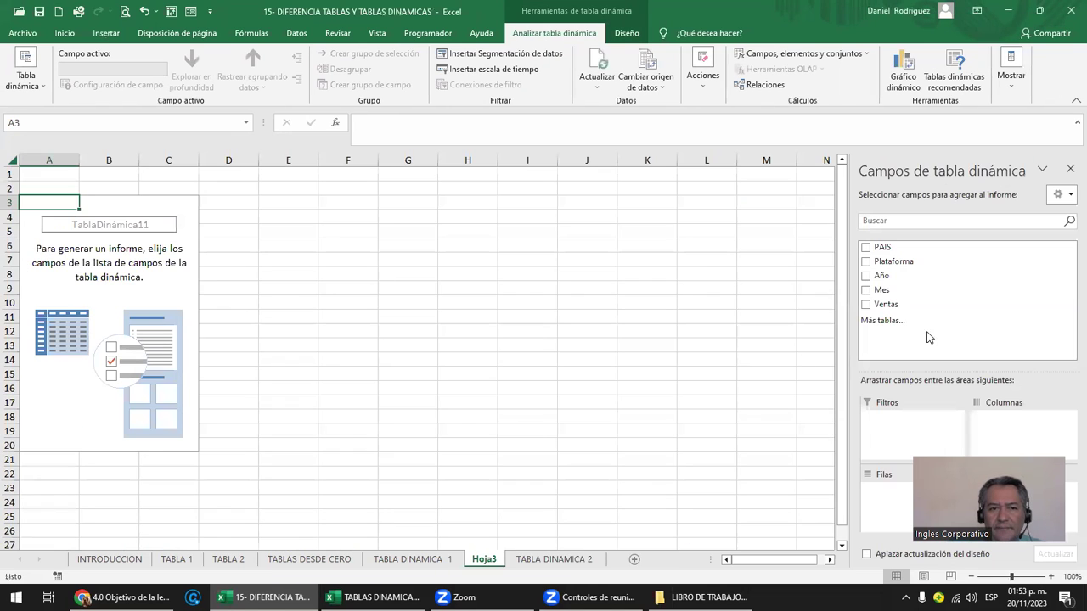
Put Mes in Filters, Plataforma in Rows and Ventas in Values of the pivot table
click(117, 278)
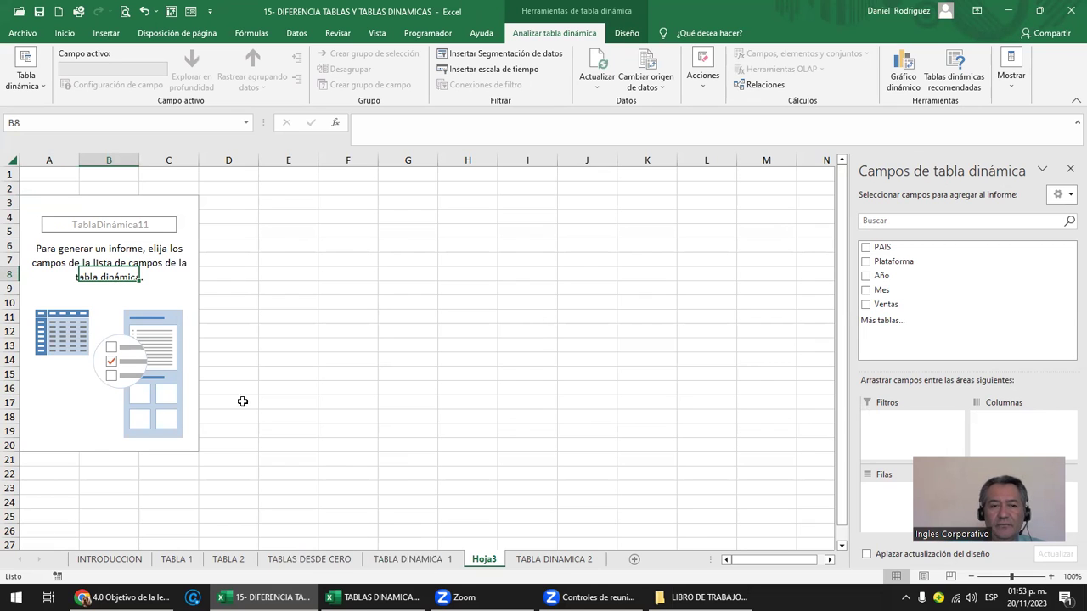
click(170, 288)
click(137, 205)
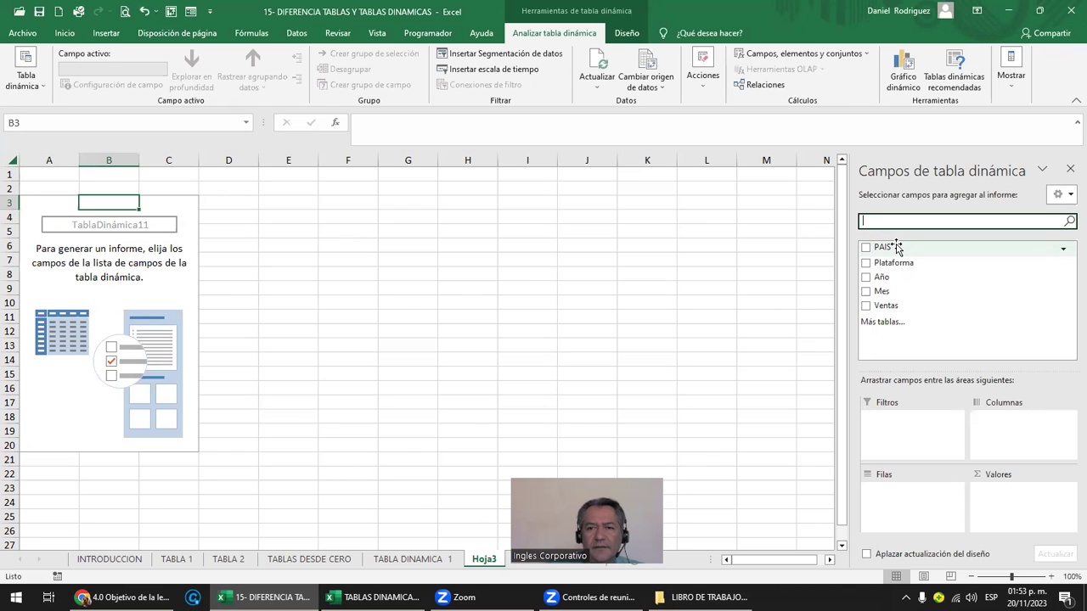
drag(881, 290, 913, 438)
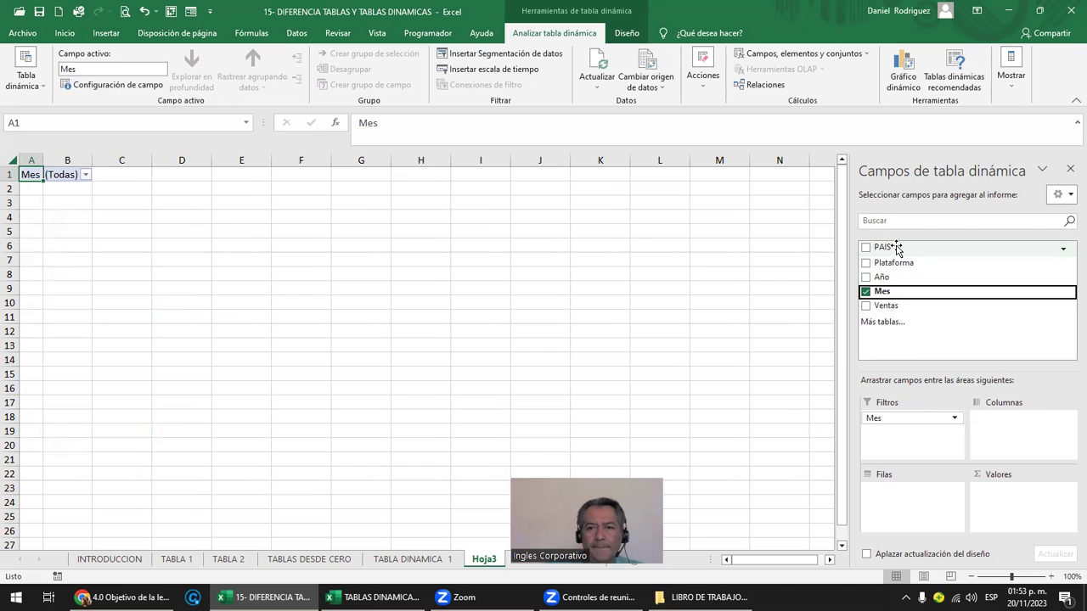
drag(905, 269, 915, 508)
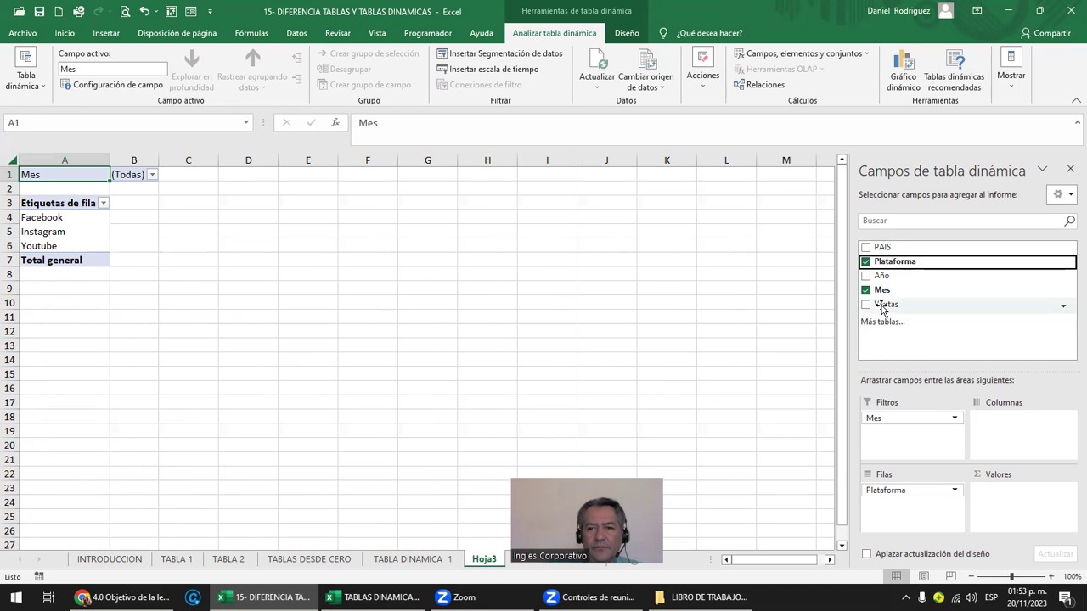
drag(883, 304, 1008, 511)
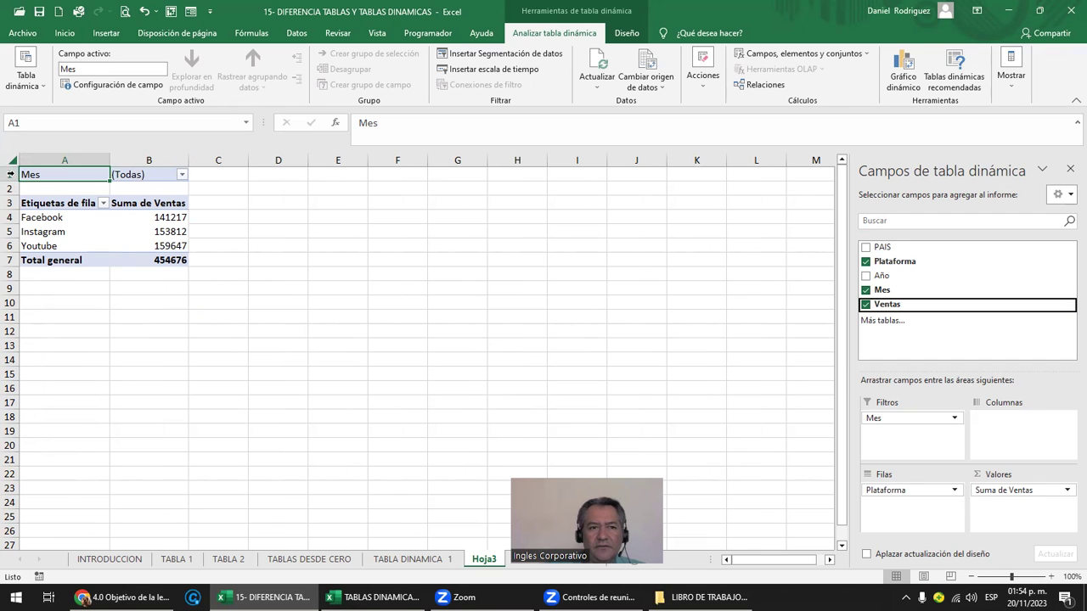
Insert a blank row above and a blank column before the pivot table
right_click(10, 174)
click(51, 291)
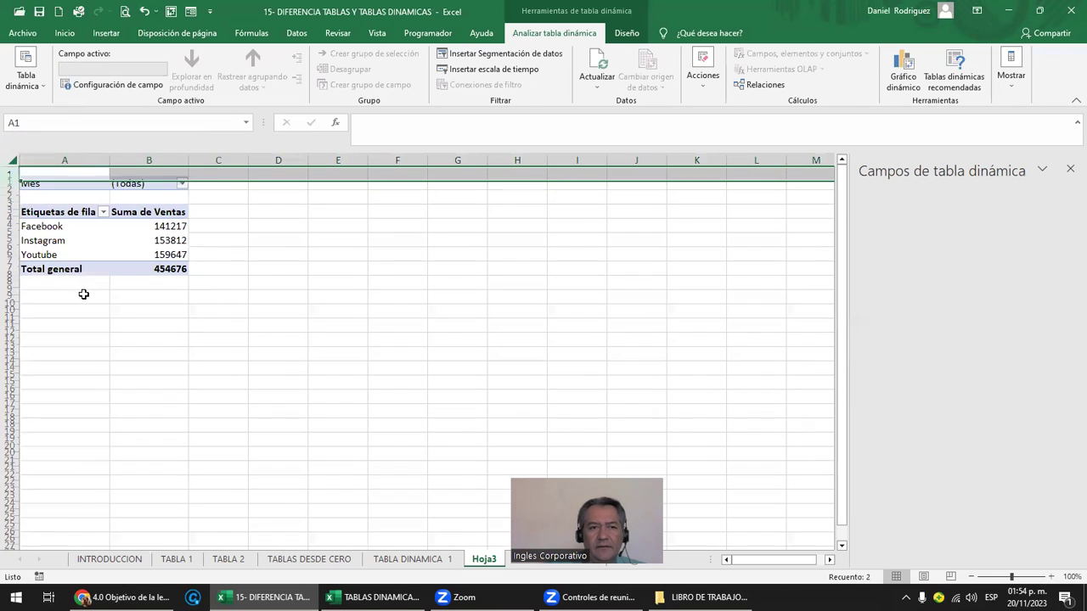
right_click(54, 160)
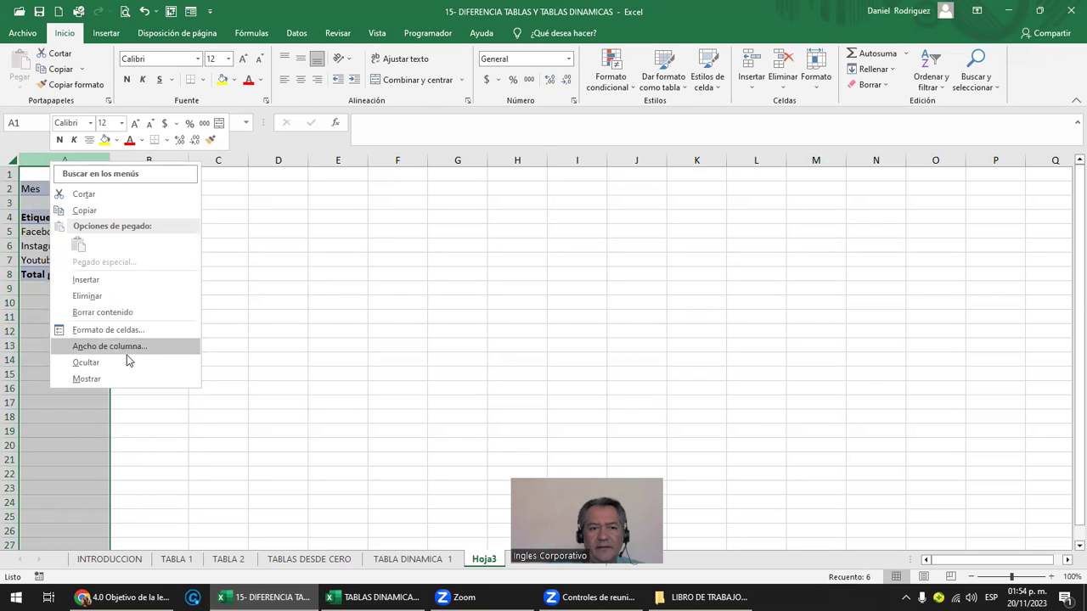
click(133, 280)
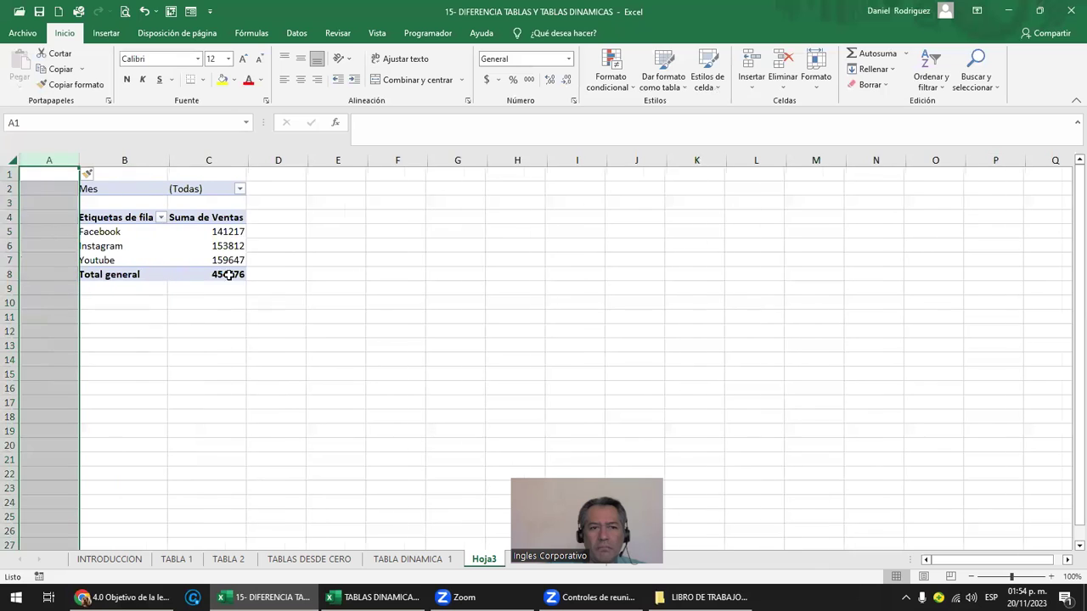
Copy the pivot table range B2:C8 and paste a duplicate at B14
click(397, 274)
click(124, 176)
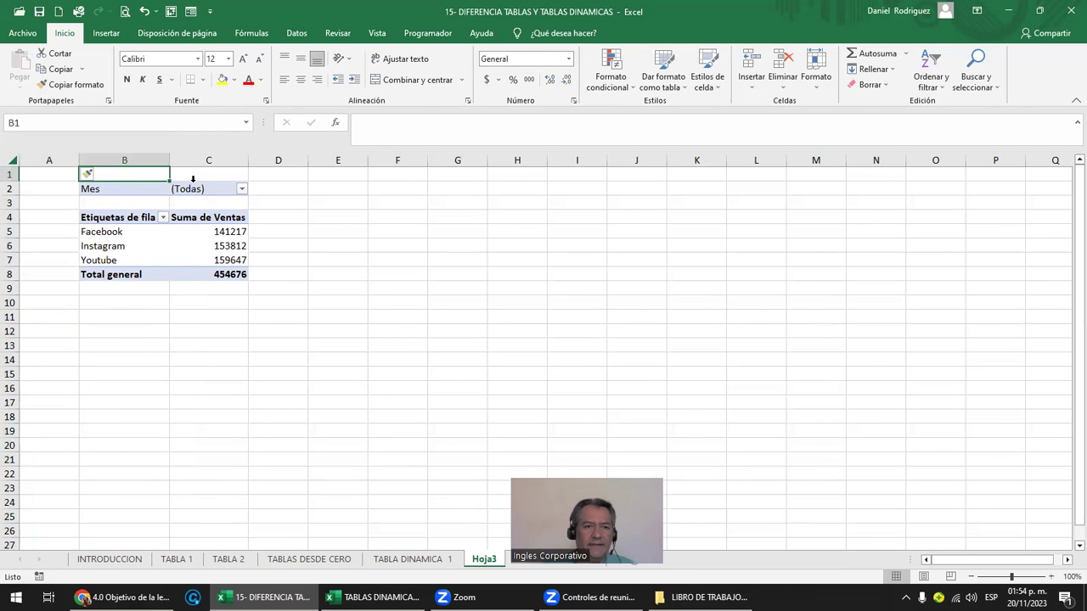
key(Down)
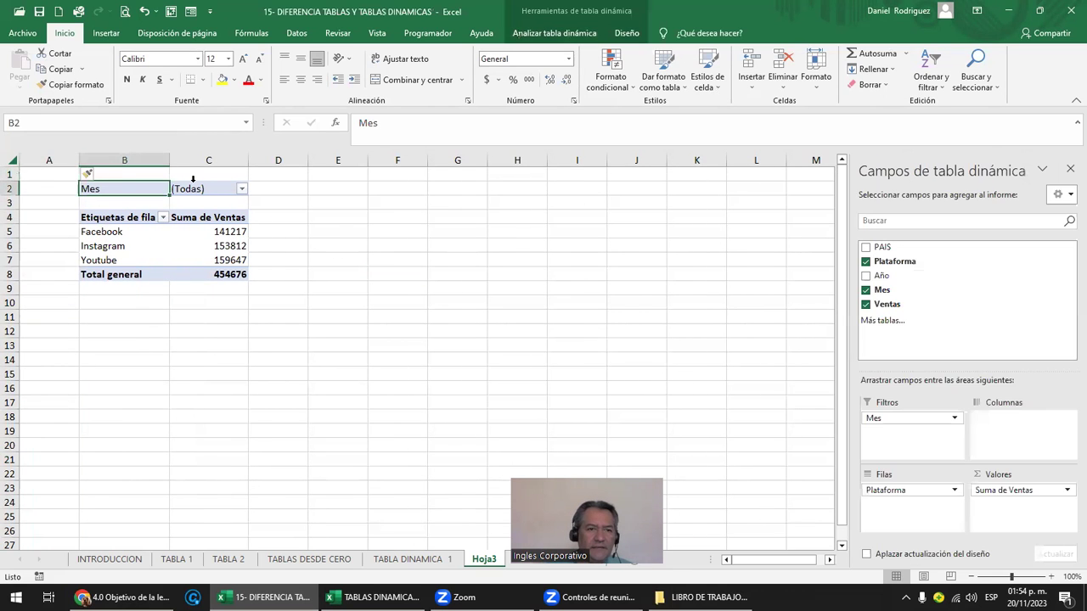
key(shift+Right)
key(shift+Right)
key(shift+Left)
key(shift+Down)
key(shift+Down)
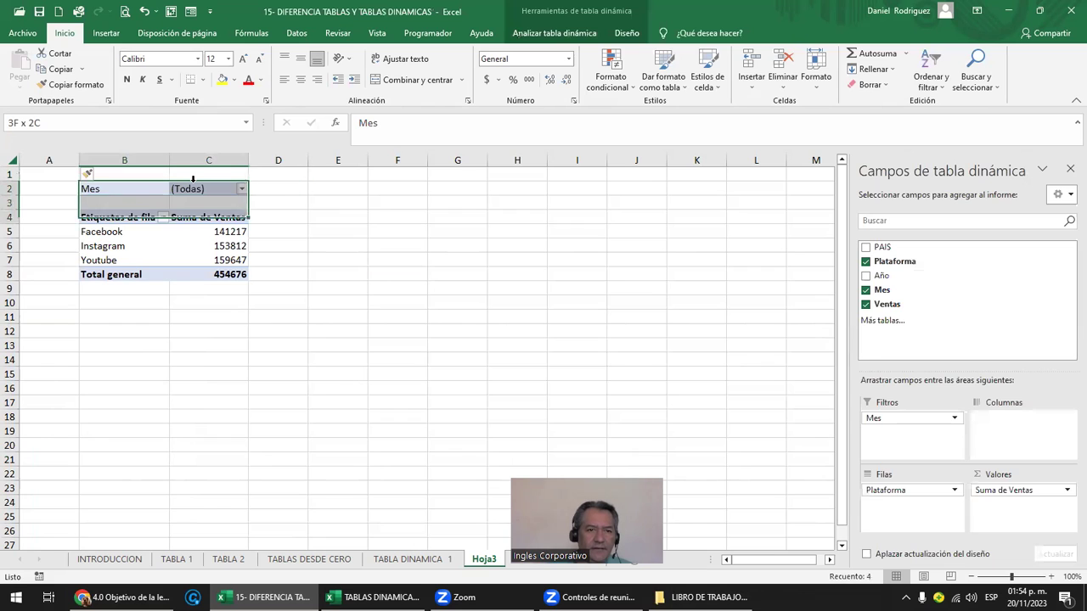
key(shift+Down)
key(shift+Down)
key(shift+Down)
key(shift+Down)
key(ctrl+c)
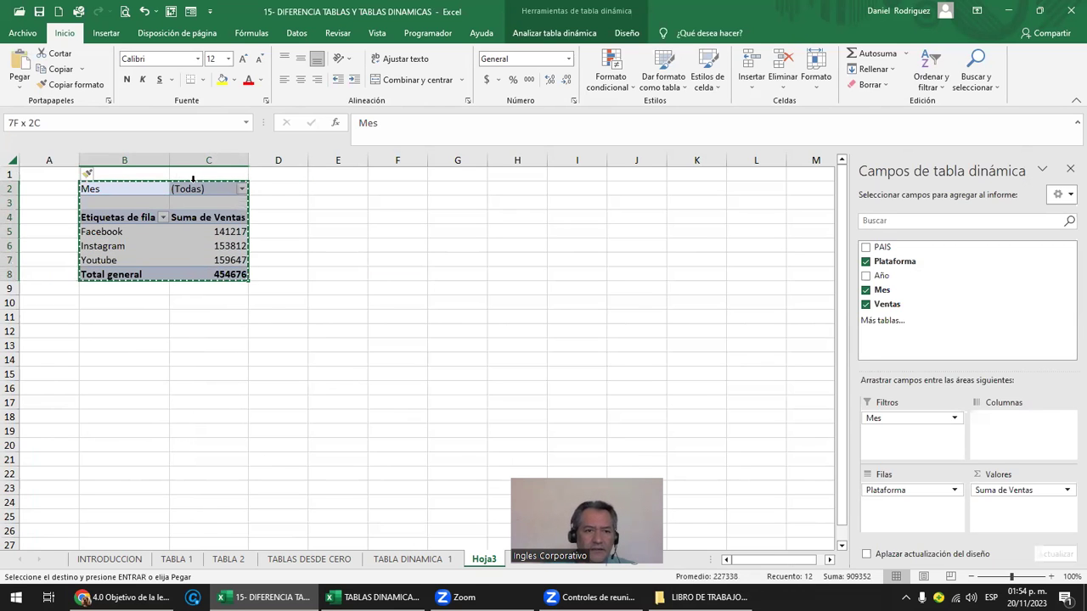
click(124, 355)
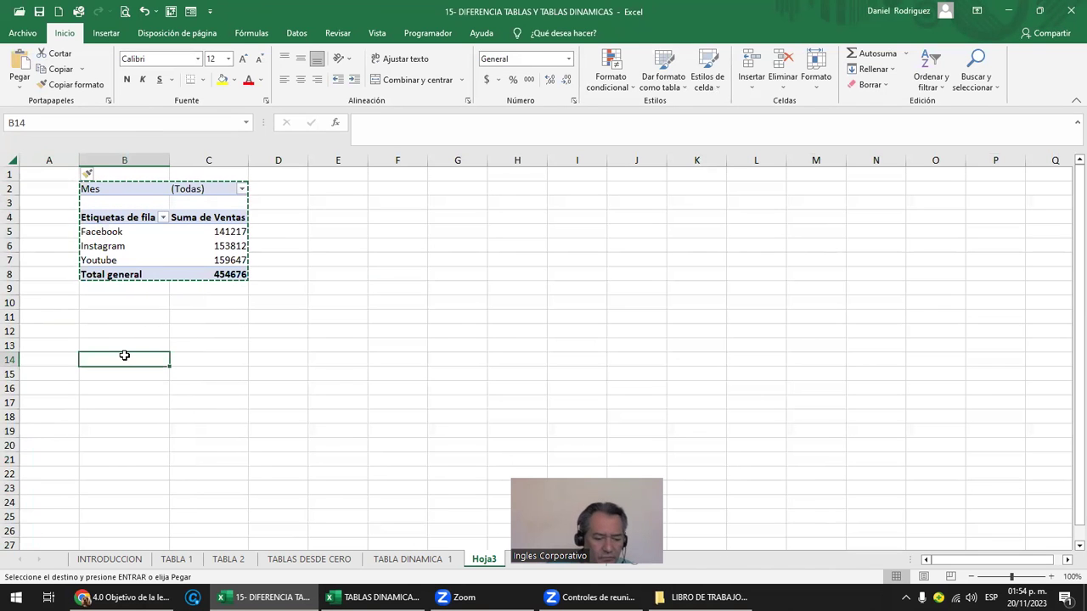
key(ctrl+v)
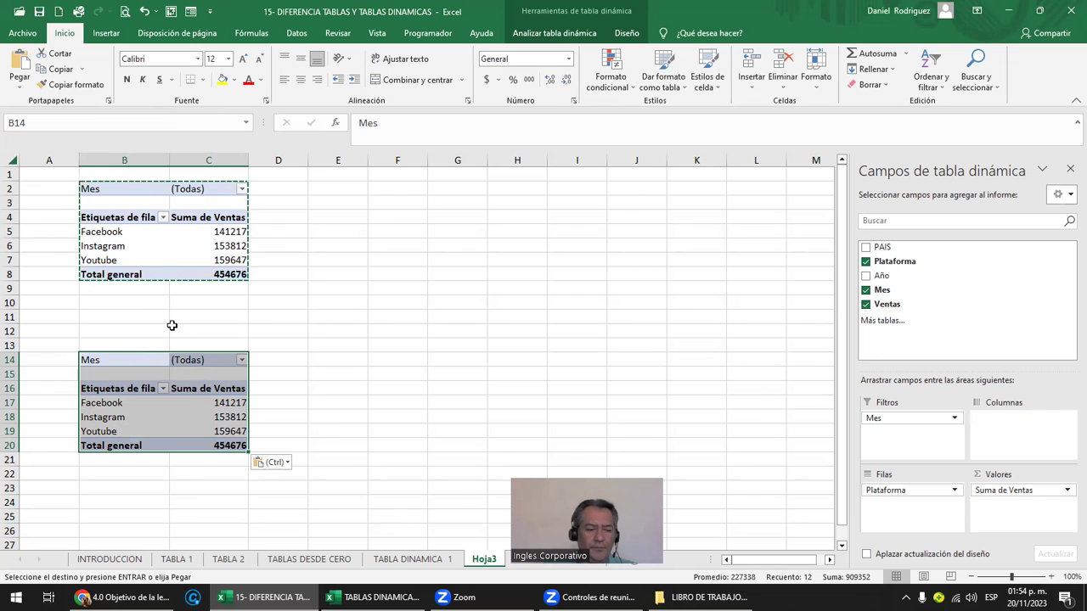
key(Escape)
click(346, 321)
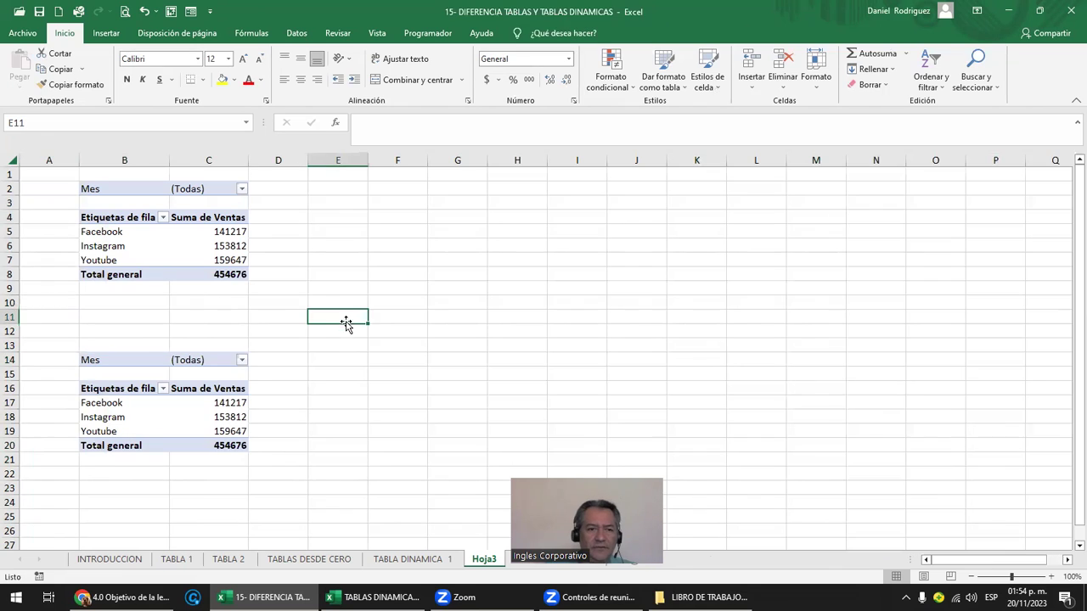
click(141, 356)
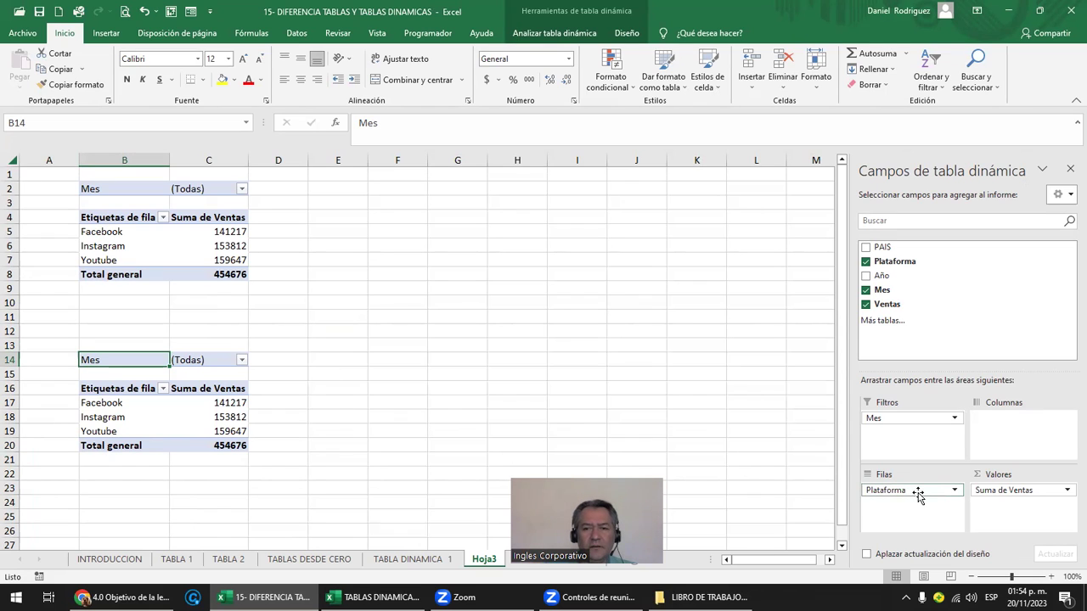
drag(918, 495, 1027, 432)
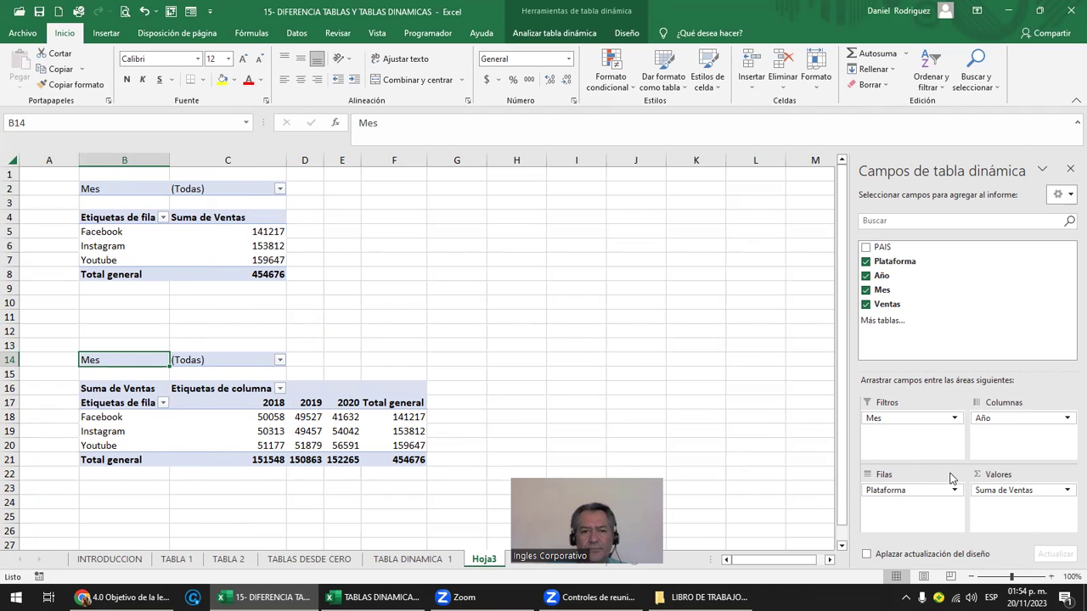
click(255, 417)
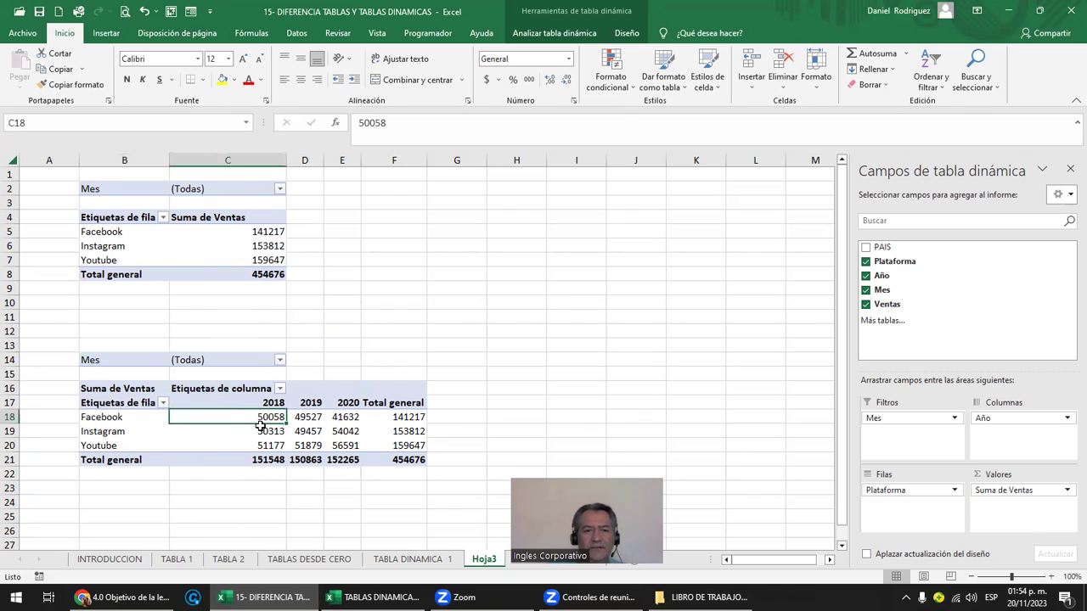
mouse_move(278, 438)
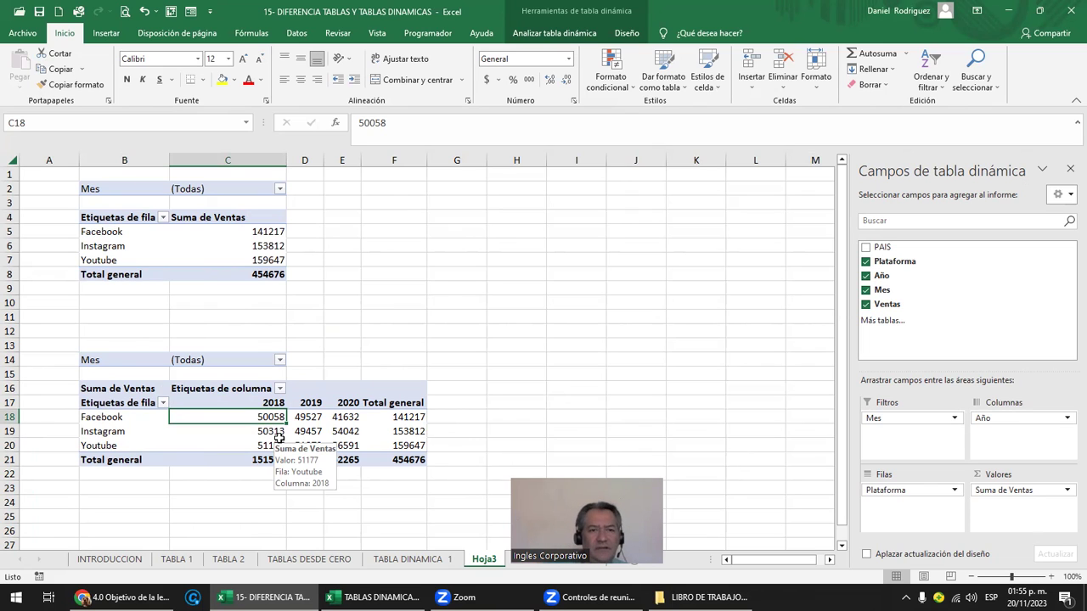
click(406, 317)
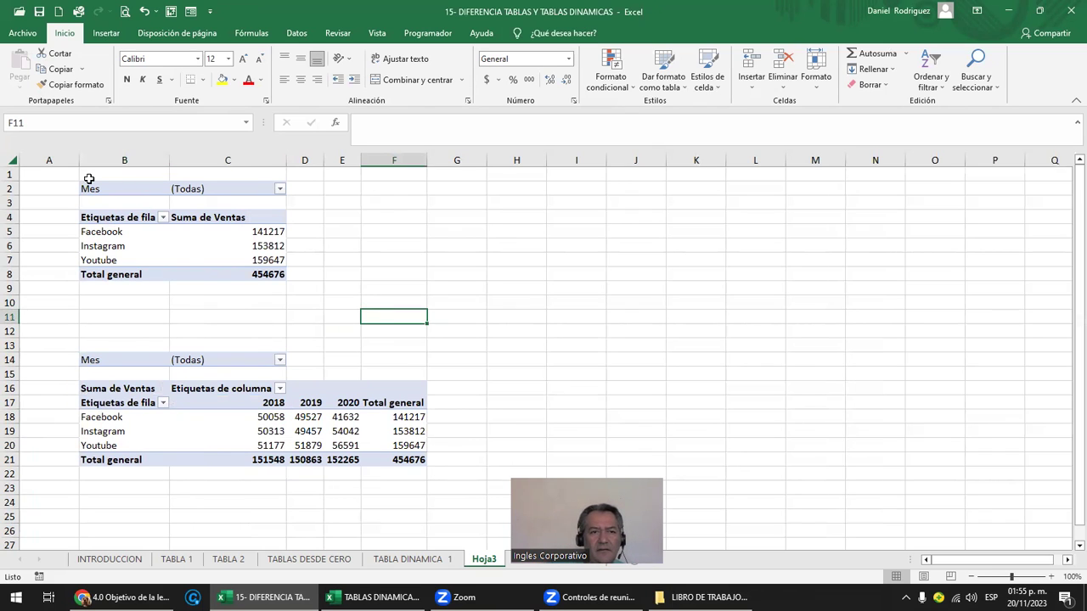
Copy the first pivot table and paste a third copy at J2
drag(95, 186, 254, 274)
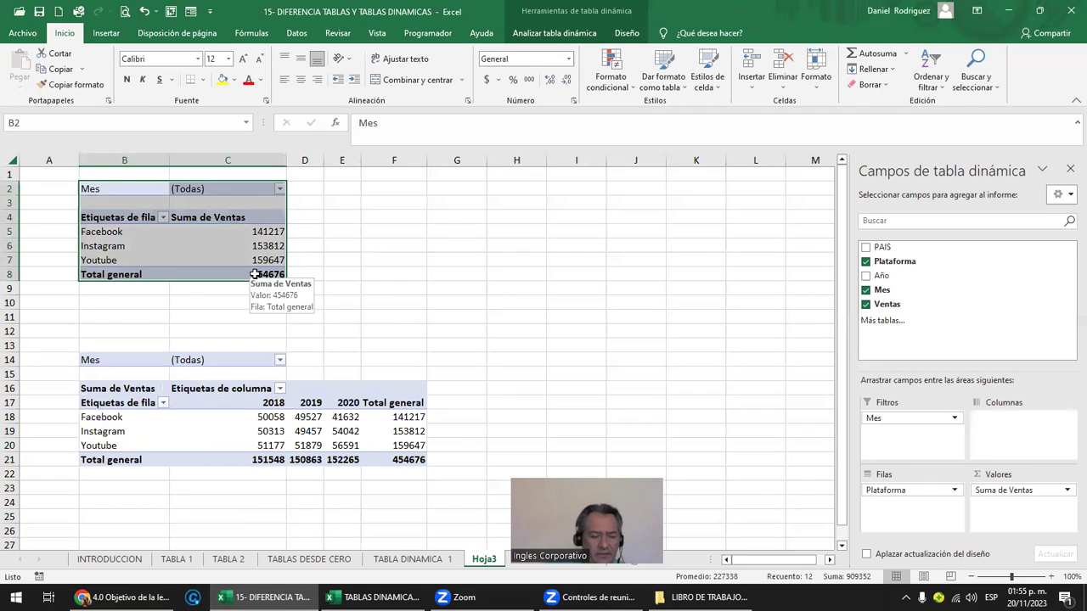
key(ctrl+c)
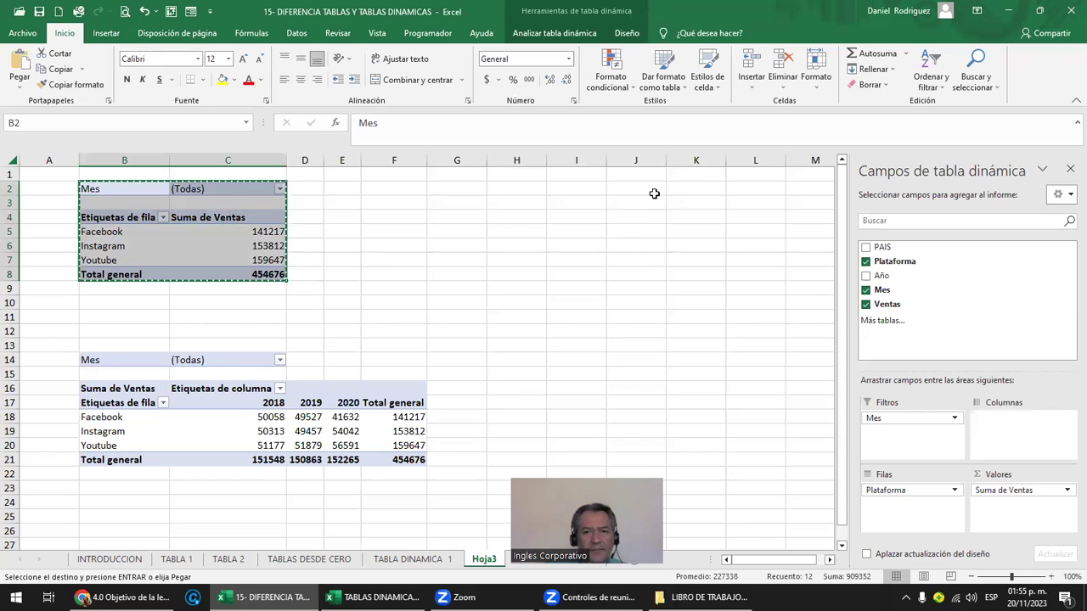
click(654, 192)
key(ctrl+v)
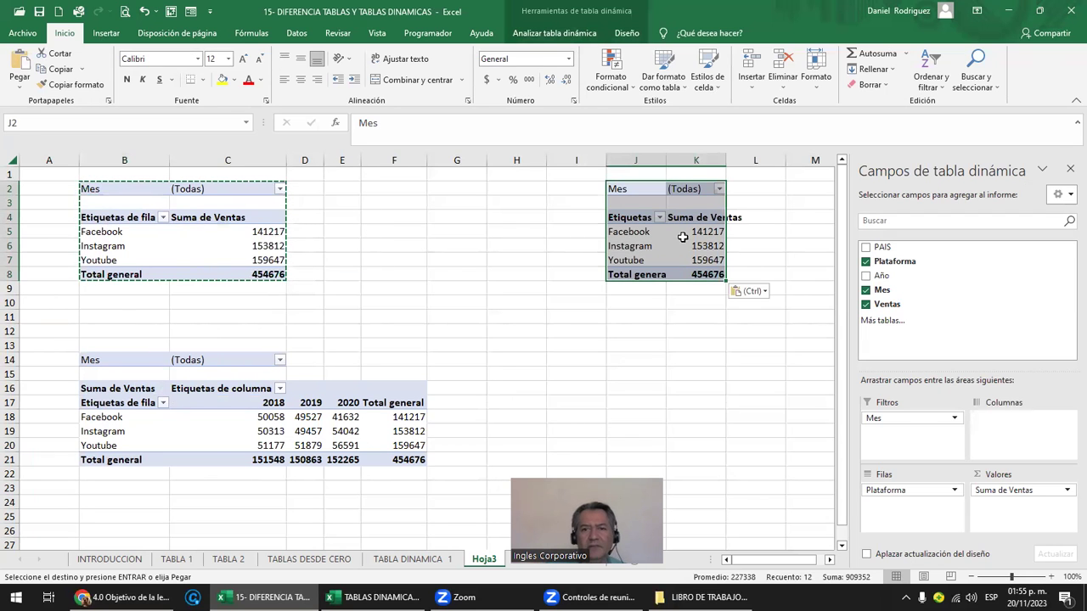
Widen columns J and K so the pivot table labels show in full
drag(666, 160, 776, 158)
click(755, 319)
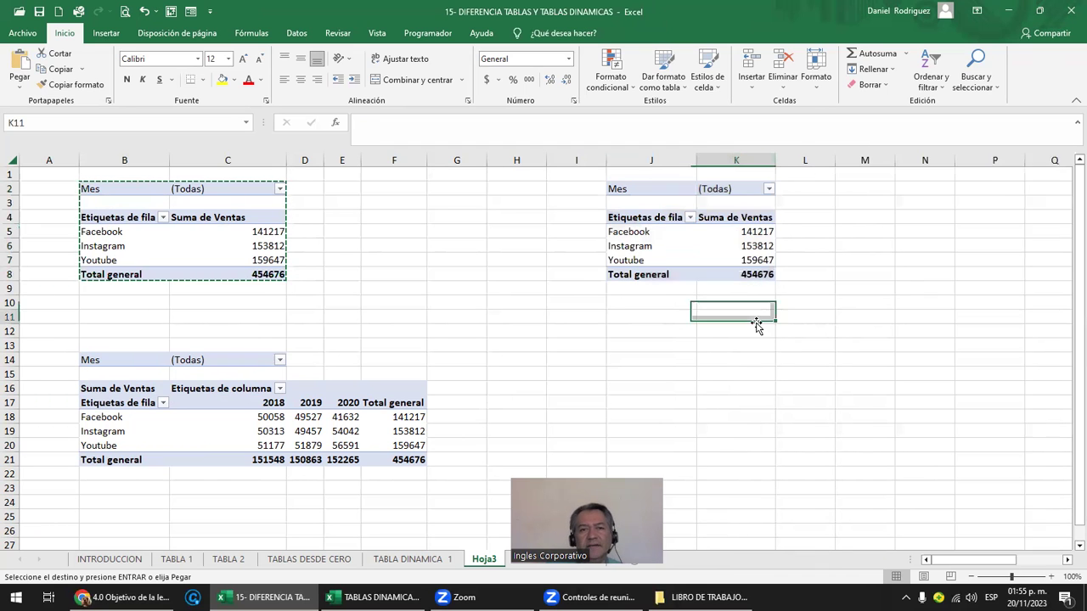
click(106, 32)
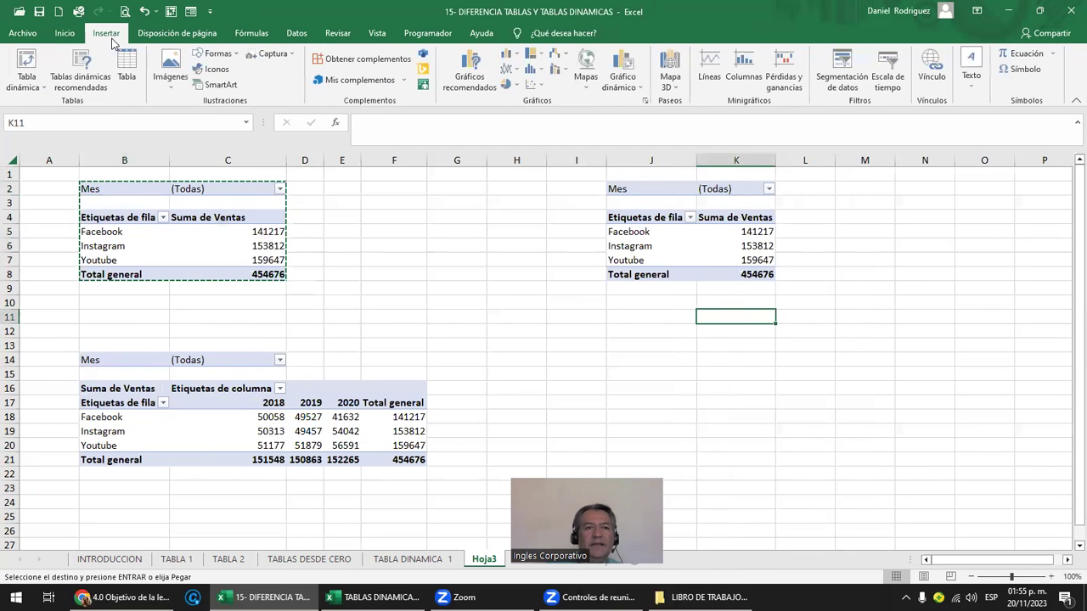
Insert an empty pivot table at Hoja3!K11 sourced from 'TABLA DINAMICA 2'!A4:E301
click(29, 80)
click(83, 102)
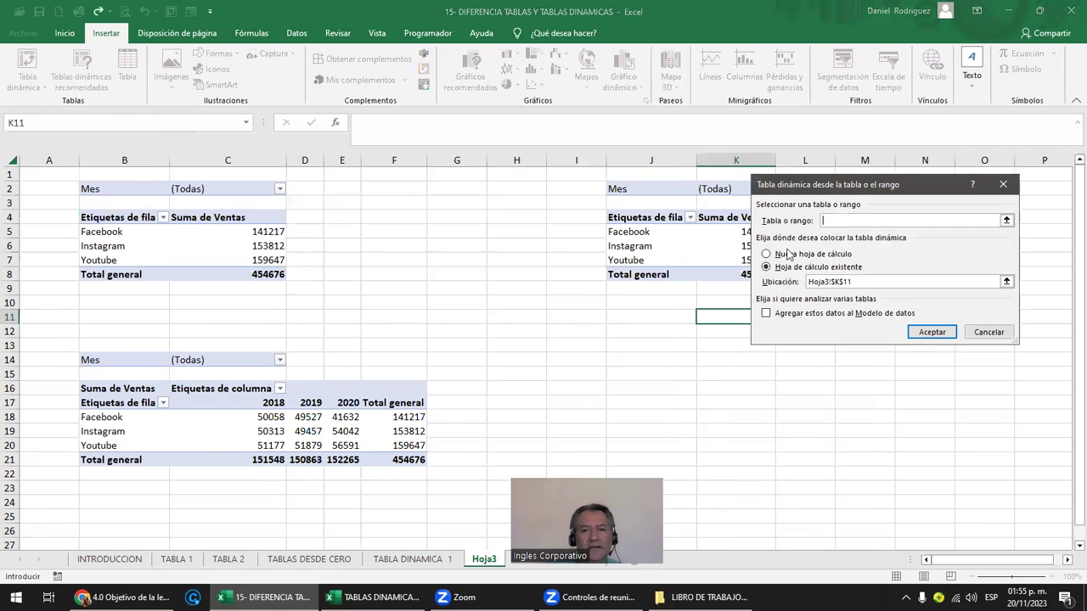
click(419, 561)
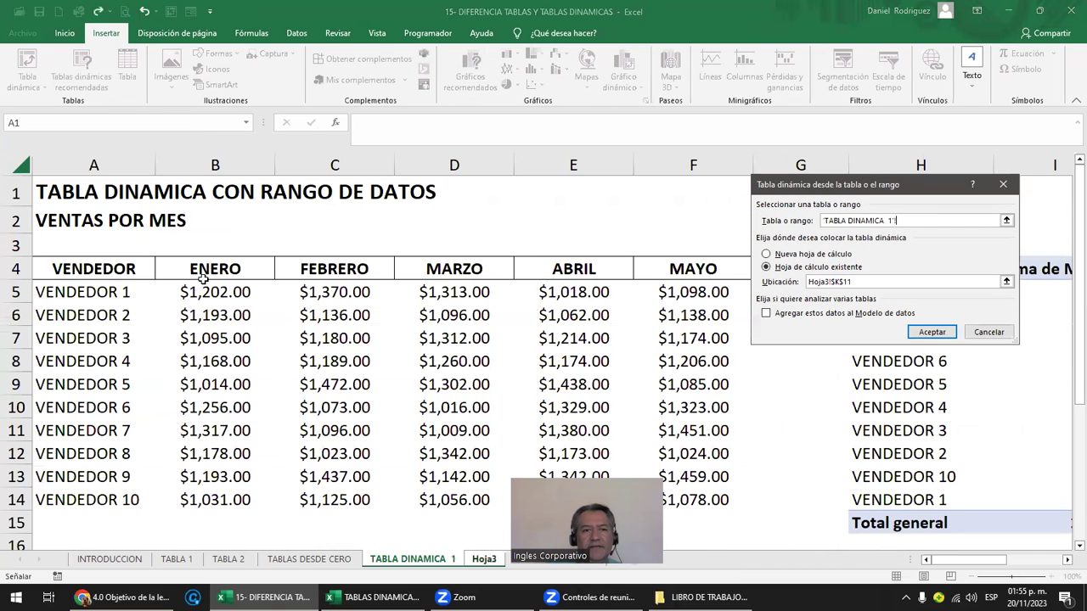
click(321, 556)
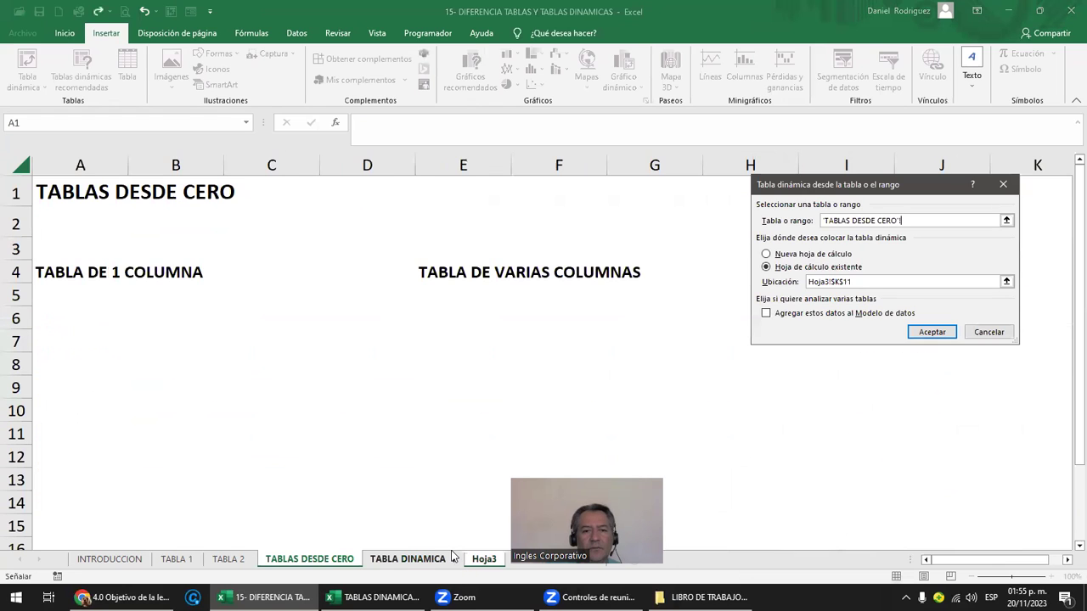
click(495, 561)
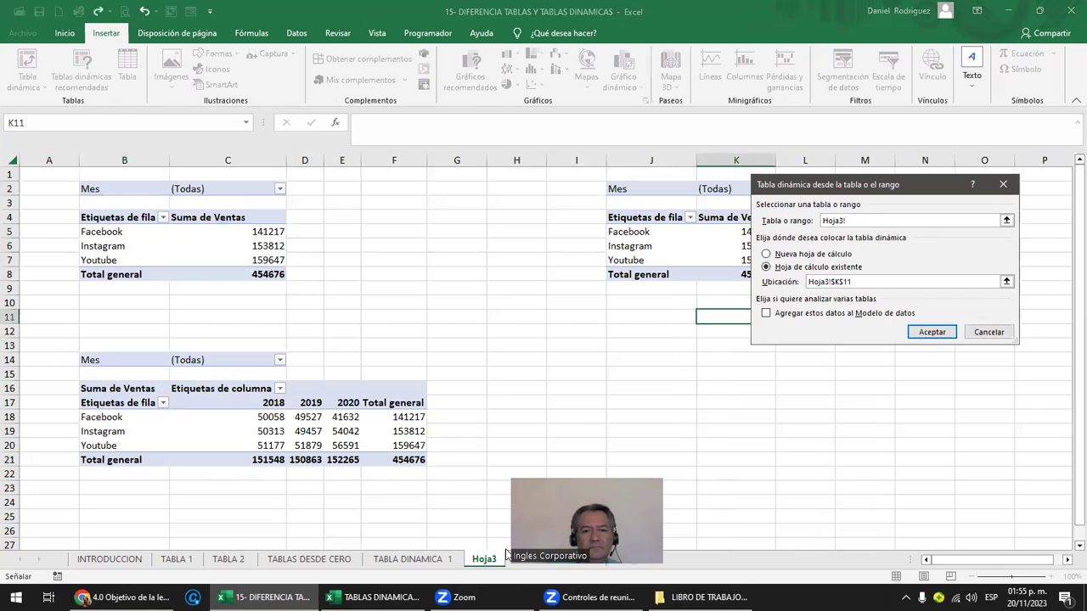
click(548, 559)
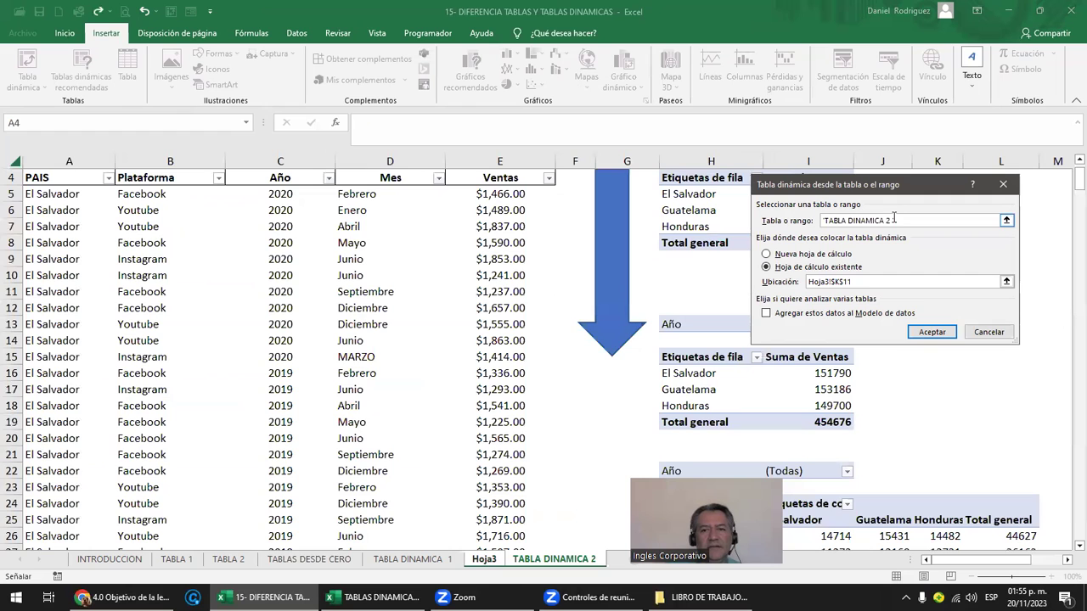
scroll(617, 273, up, 1)
drag(390, 234, 510, 235)
key(ctrl+shift+Left)
key(ctrl+shift+Down)
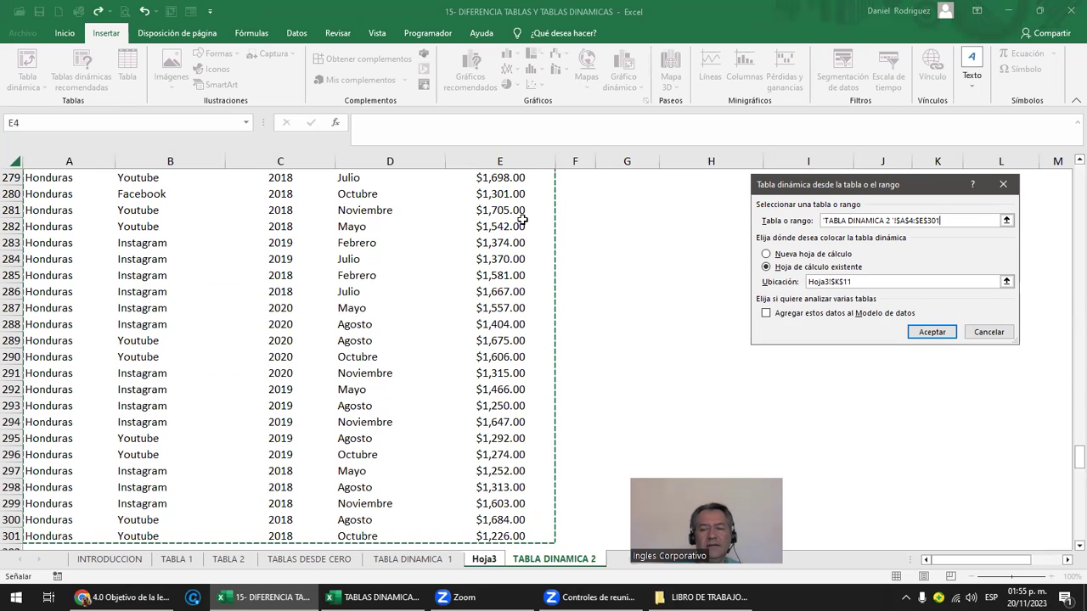
click(932, 332)
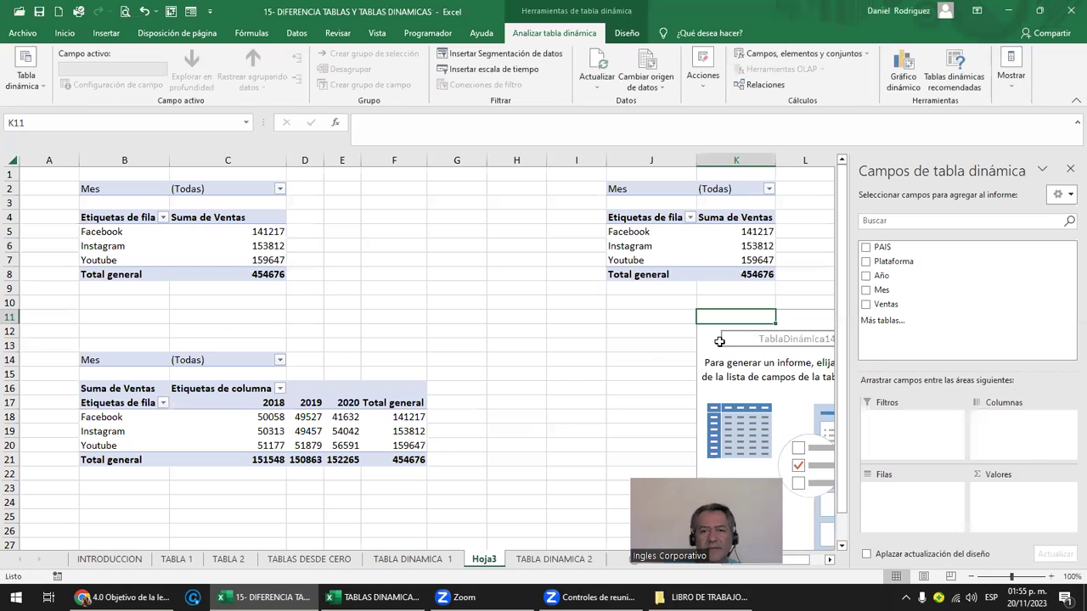
Select the whole empty pivot table and paste it so it starts at J14
click(619, 332)
key(Right)
key(Right)
key(Right)
key(Right)
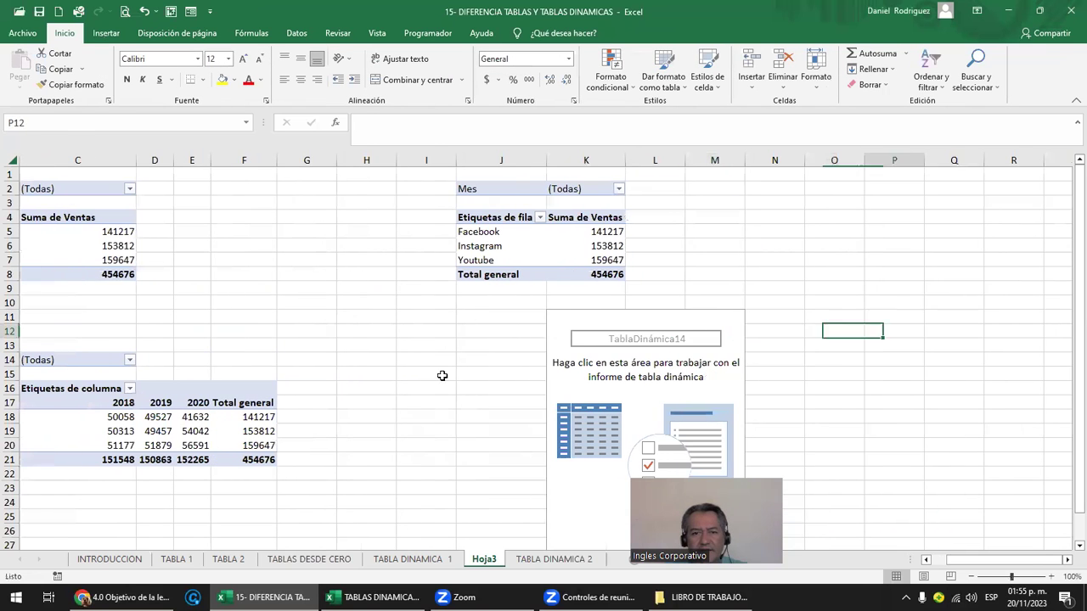
click(575, 319)
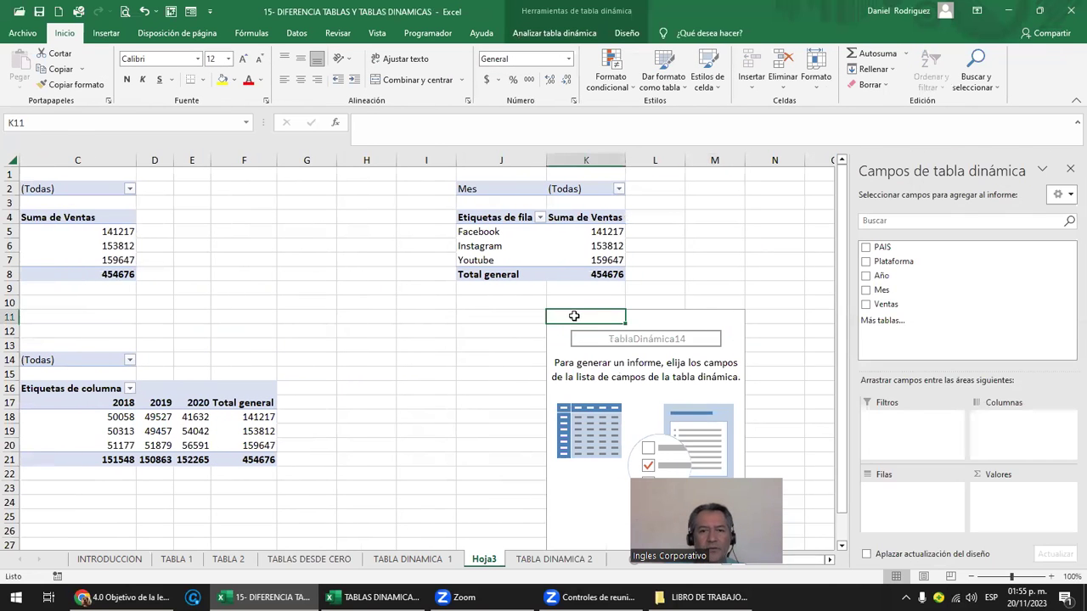
key(shift+Right)
key(shift+Right)
key(shift+Down)
key(shift+Down)
key(shift+Down)
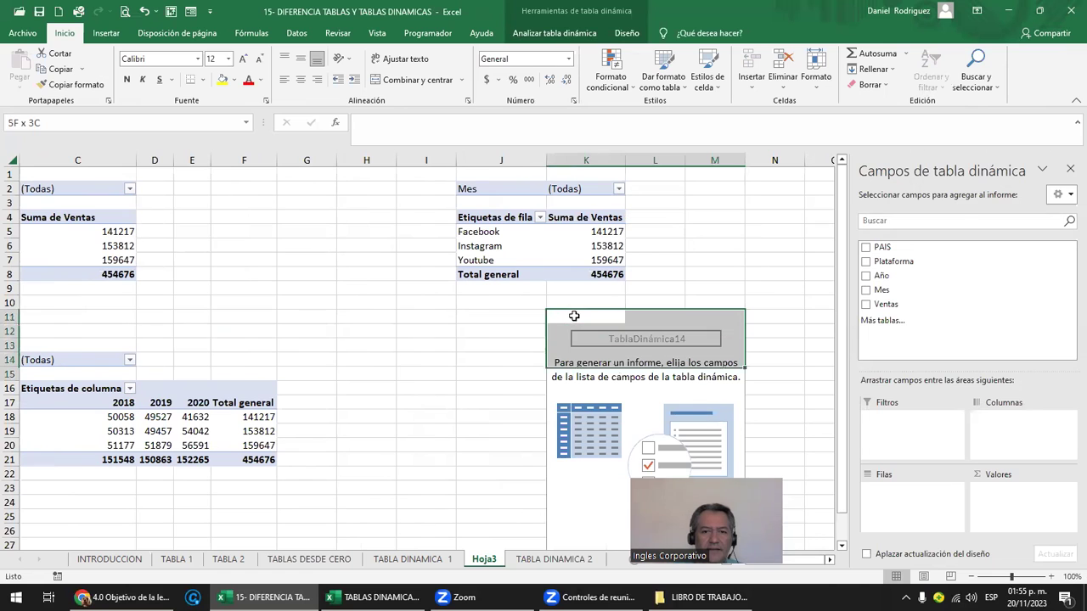
scroll(574, 316, down, 1)
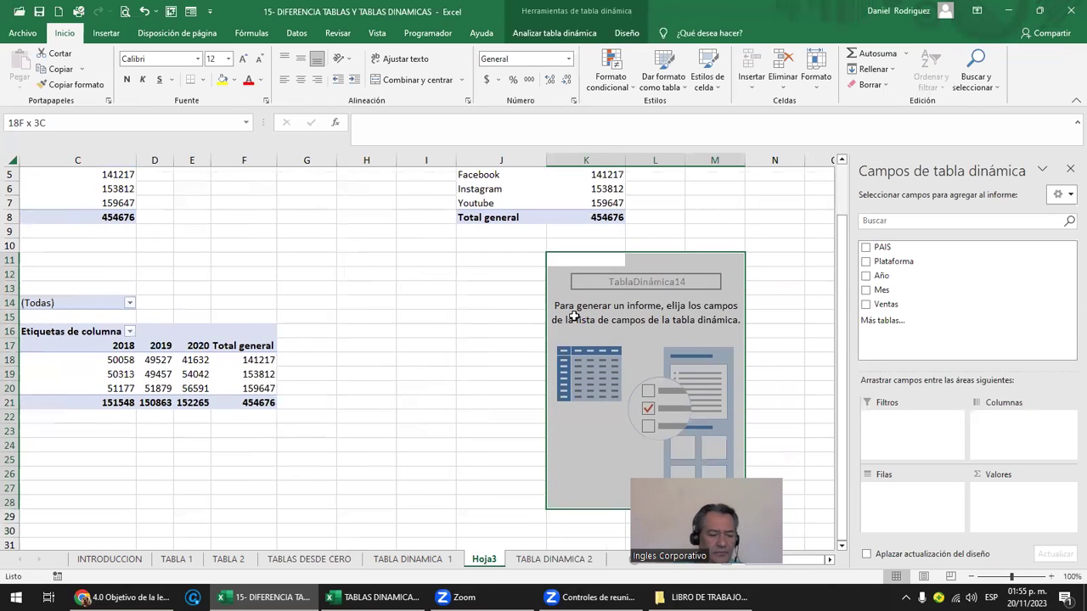
key(ctrl+c)
key(Left)
key(Down)
key(Down)
key(Down)
key(Return)
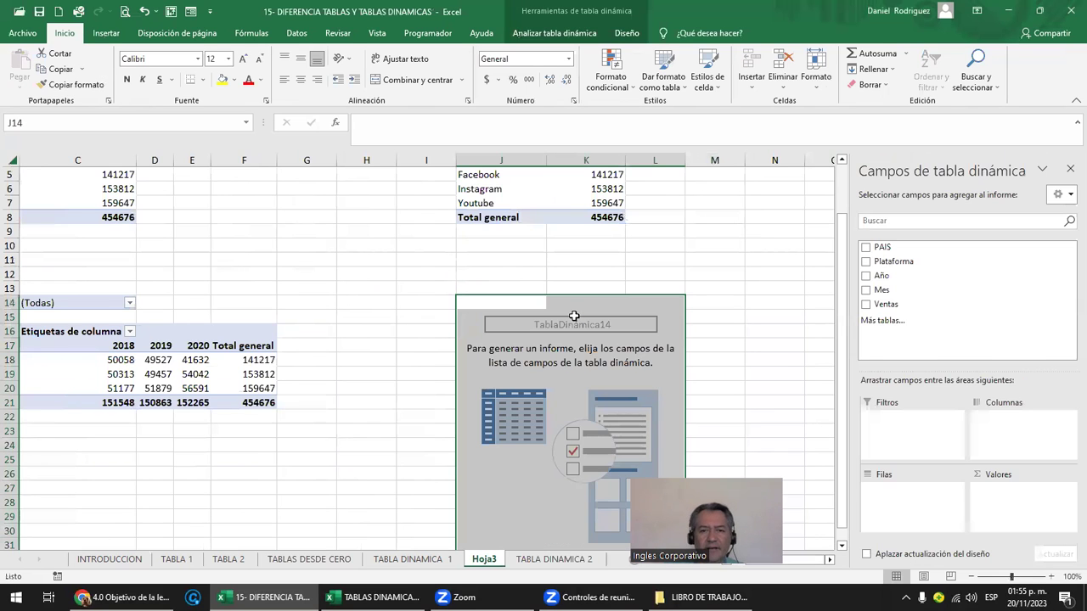
Select the moved empty pivot's J14:L31 area so its field list shows
click(596, 281)
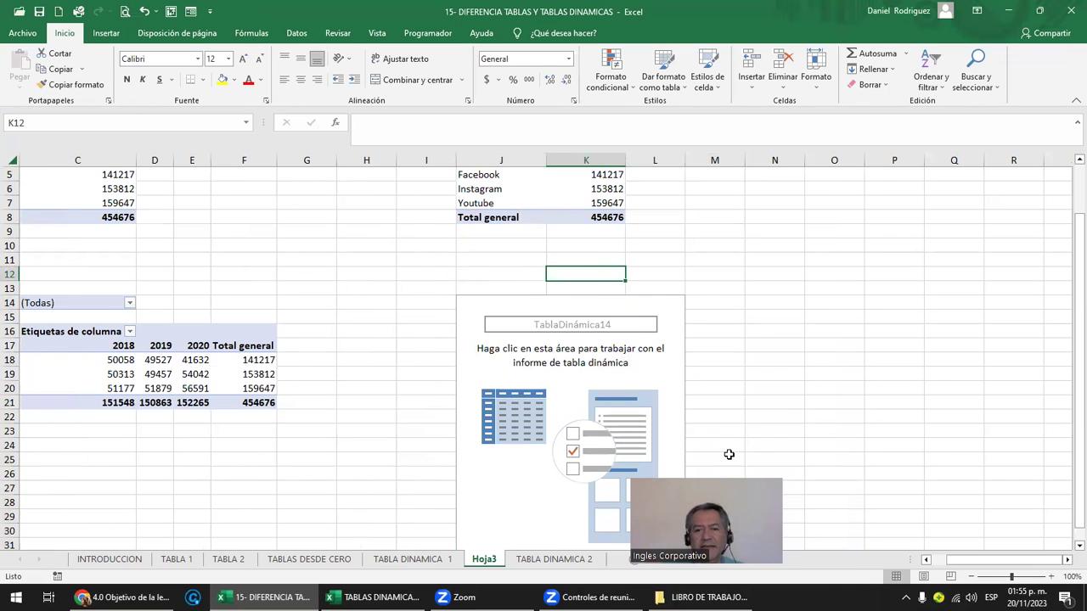
click(481, 307)
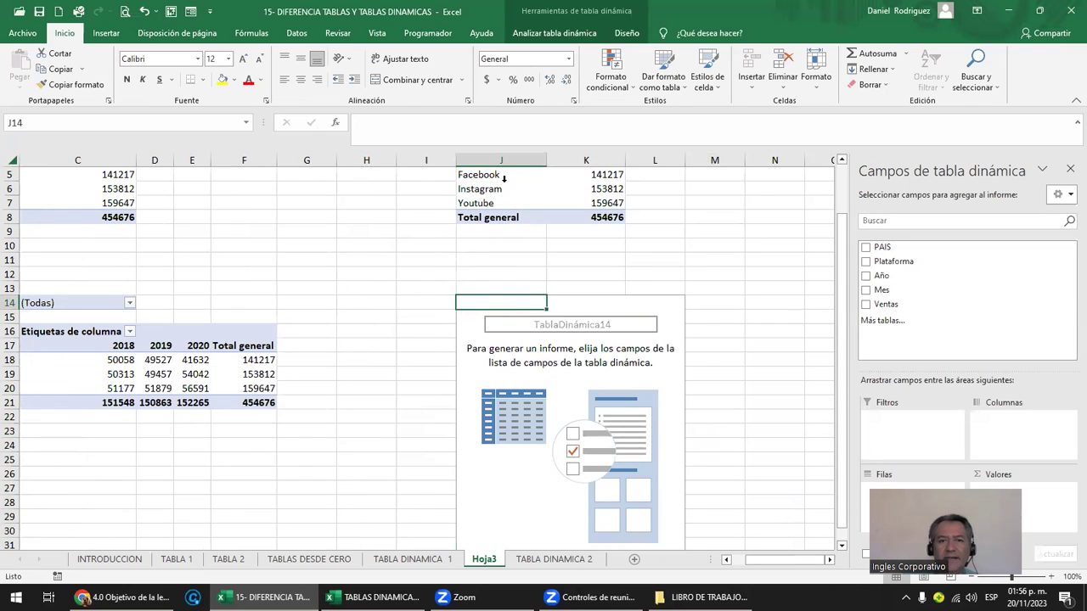
key(ctrl+Right)
key(ctrl+Left)
key(Left)
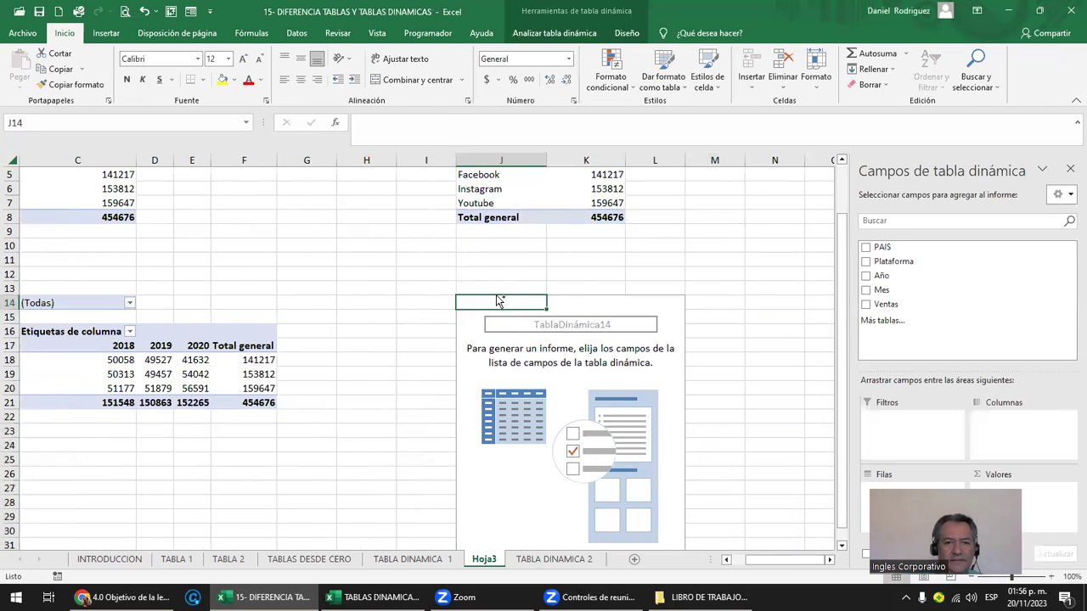
key(ctrl+shift+Down)
key(ctrl+shift+Up)
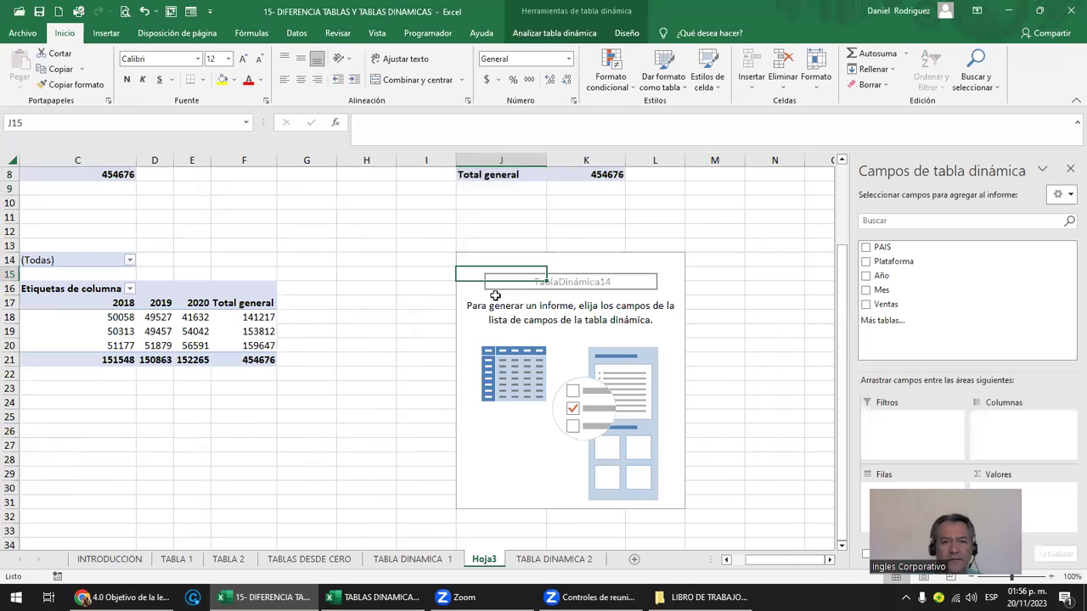
mouse_move(489, 258)
mouse_down()
mouse_move(653, 464)
mouse_move(652, 499)
mouse_up()
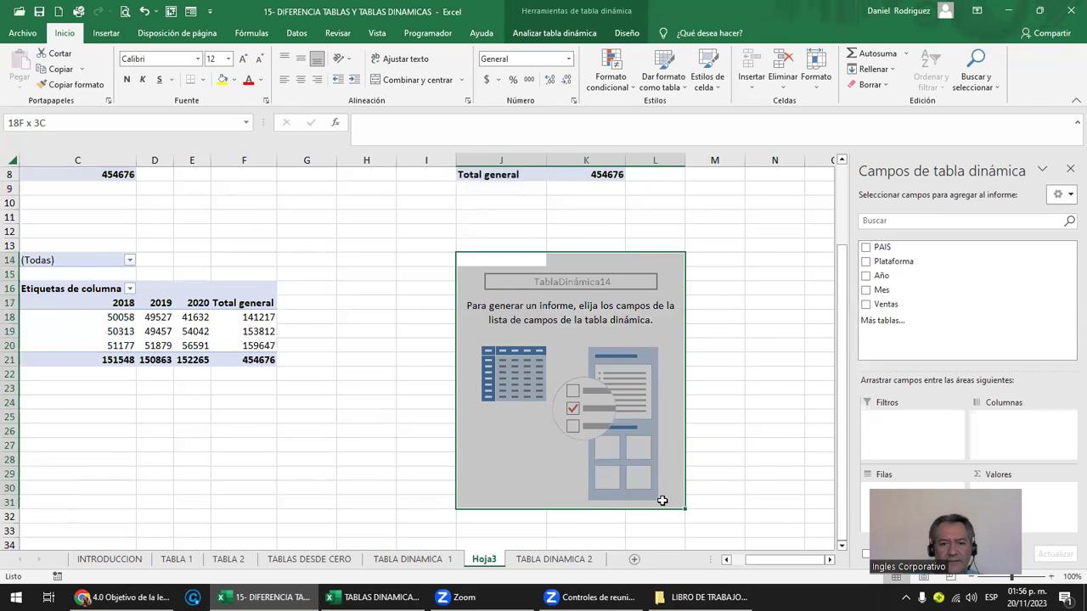
click(501, 359)
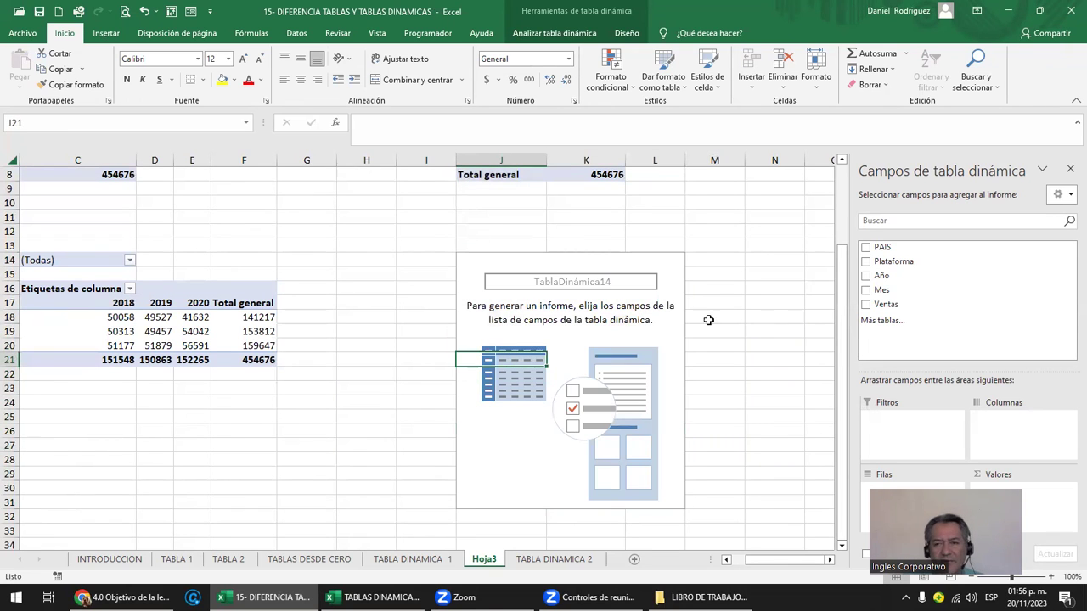
Add PAIS as rows and Mes as Cuenta de Mes, giving 99 per country
click(866, 248)
drag(892, 299, 1058, 514)
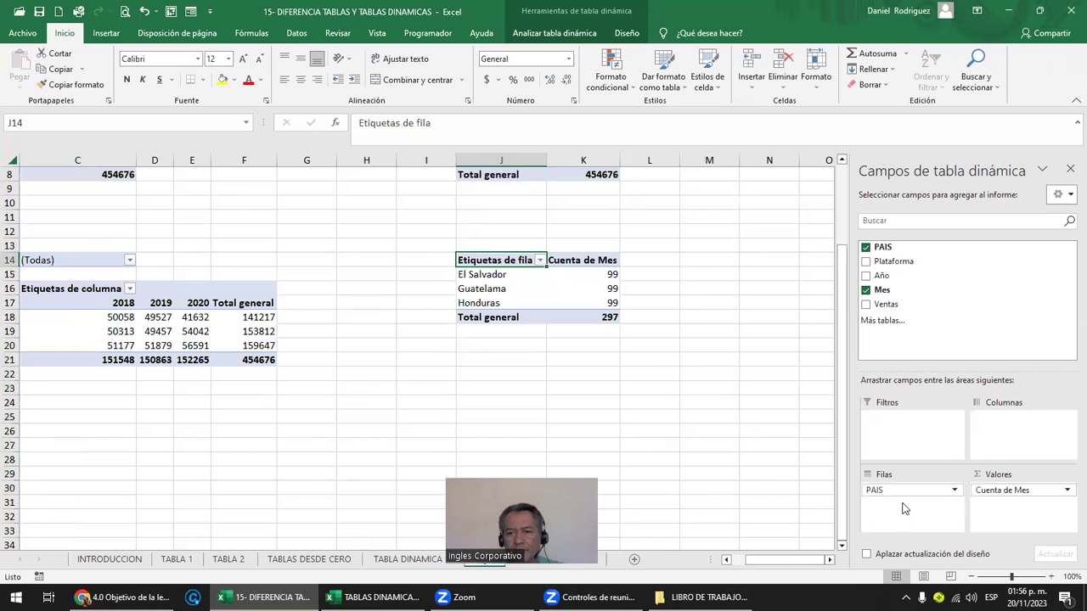
click(905, 490)
click(1016, 492)
click(1017, 492)
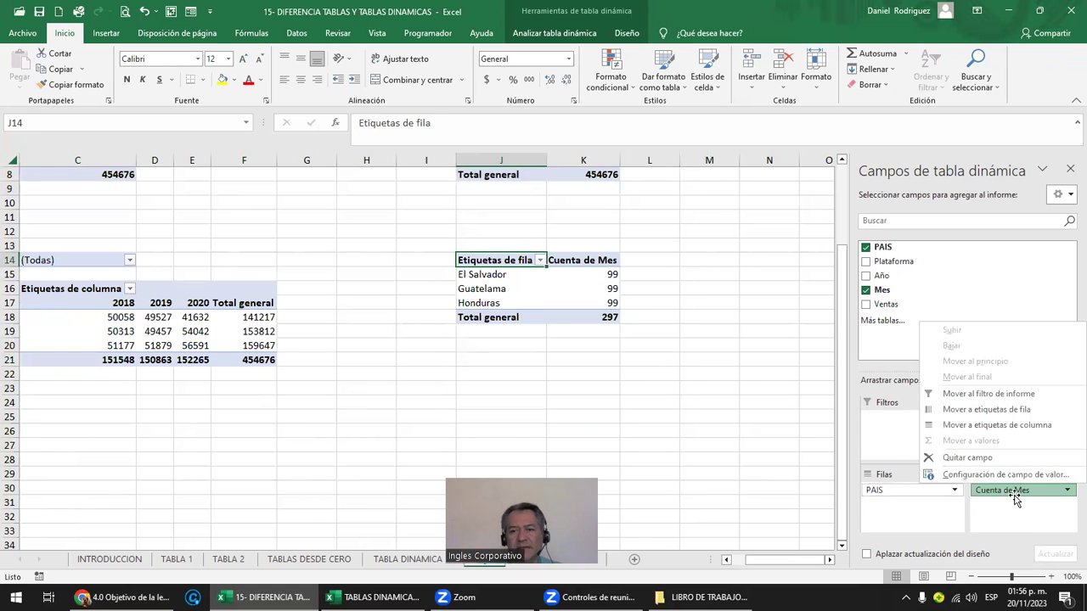
click(709, 401)
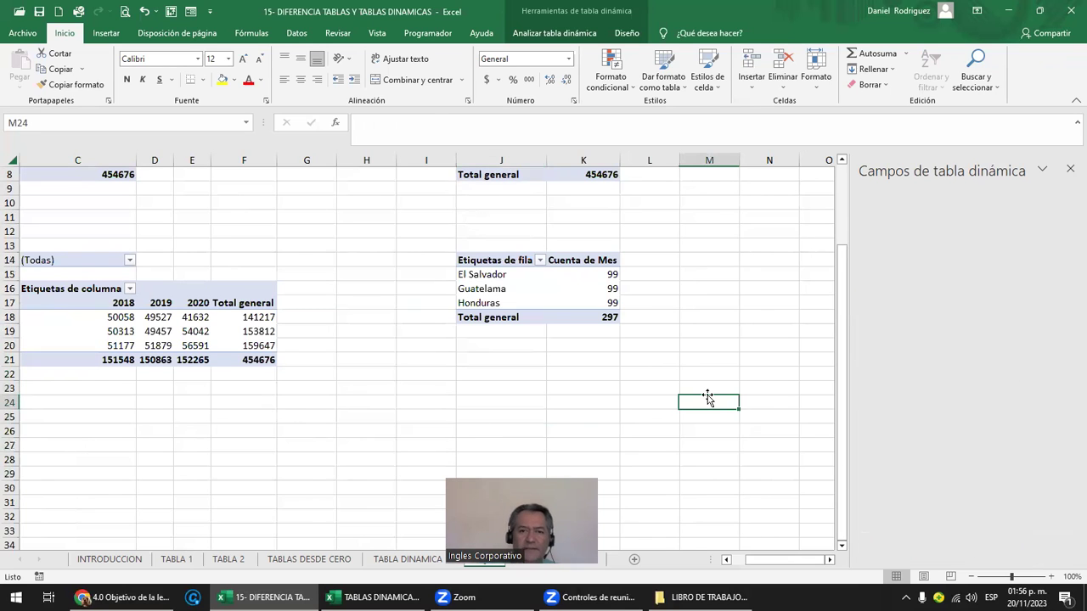
click(516, 273)
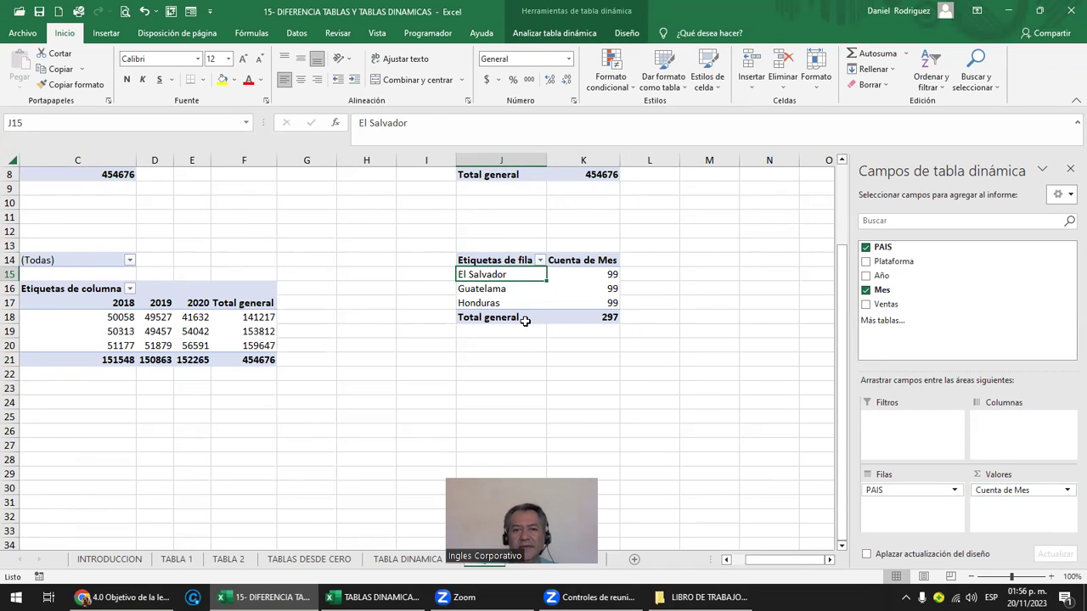
click(608, 274)
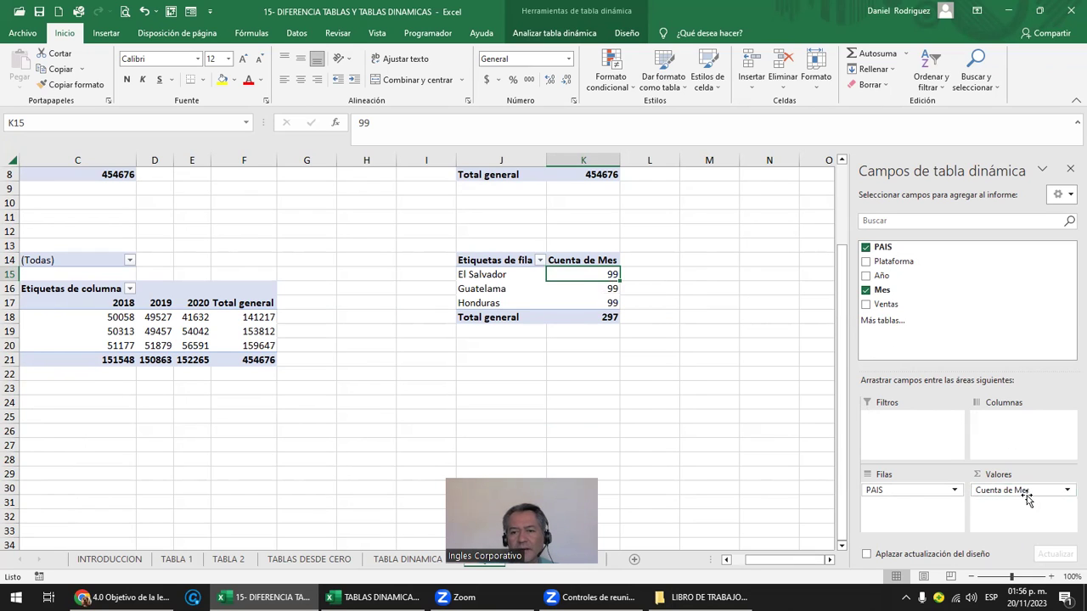
Try Mes and PAIS in the rows, then return to country counts totalling 297
mouse_move(1026, 499)
mouse_down()
mouse_move(905, 507)
mouse_move(1047, 457)
mouse_move(1034, 523)
mouse_up()
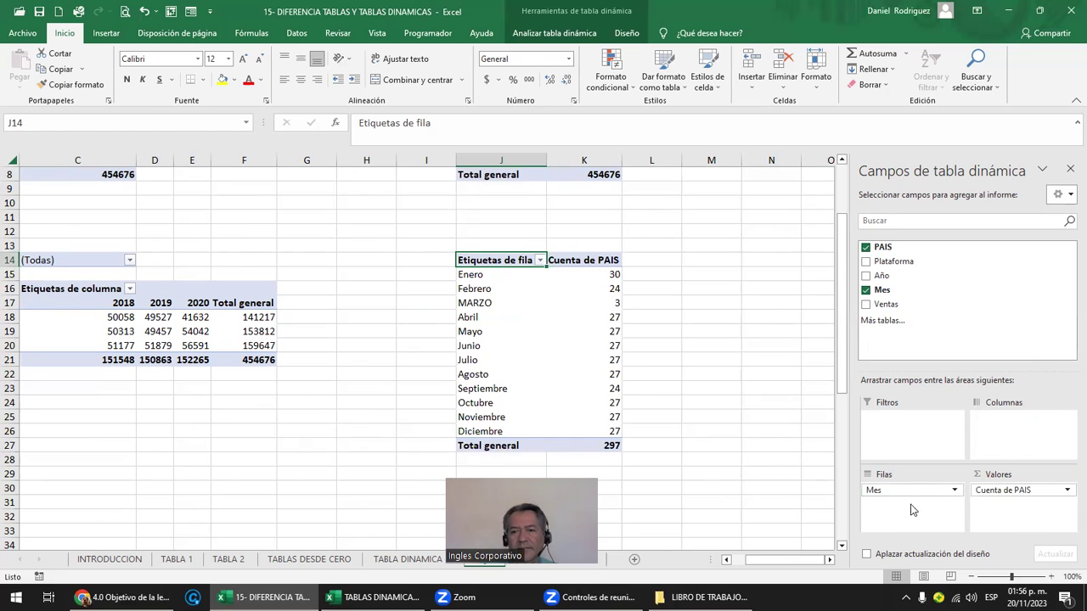
drag(468, 274, 604, 272)
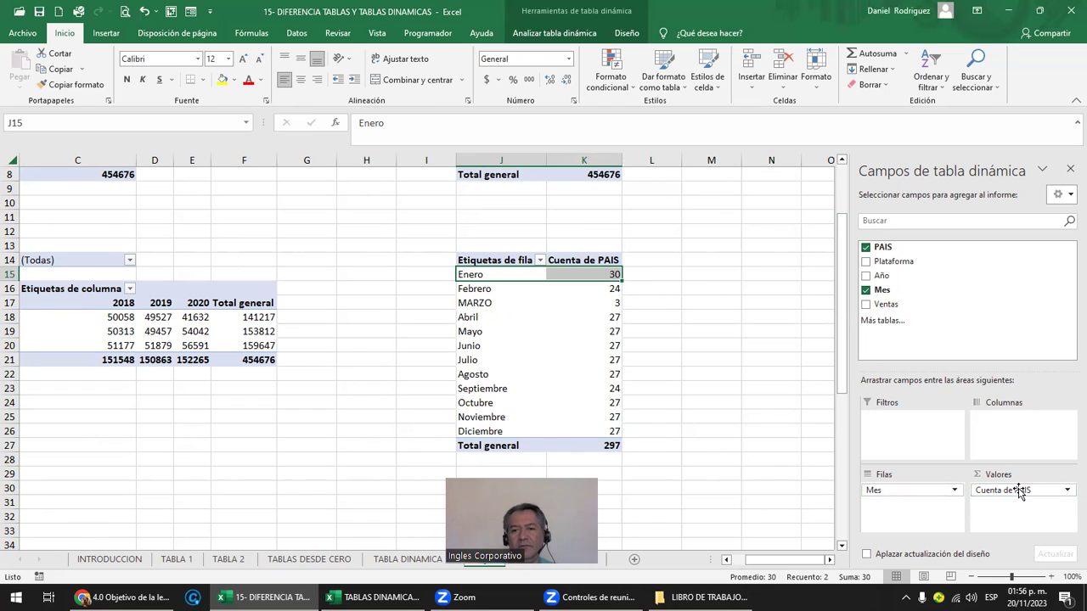
drag(1019, 495, 877, 497)
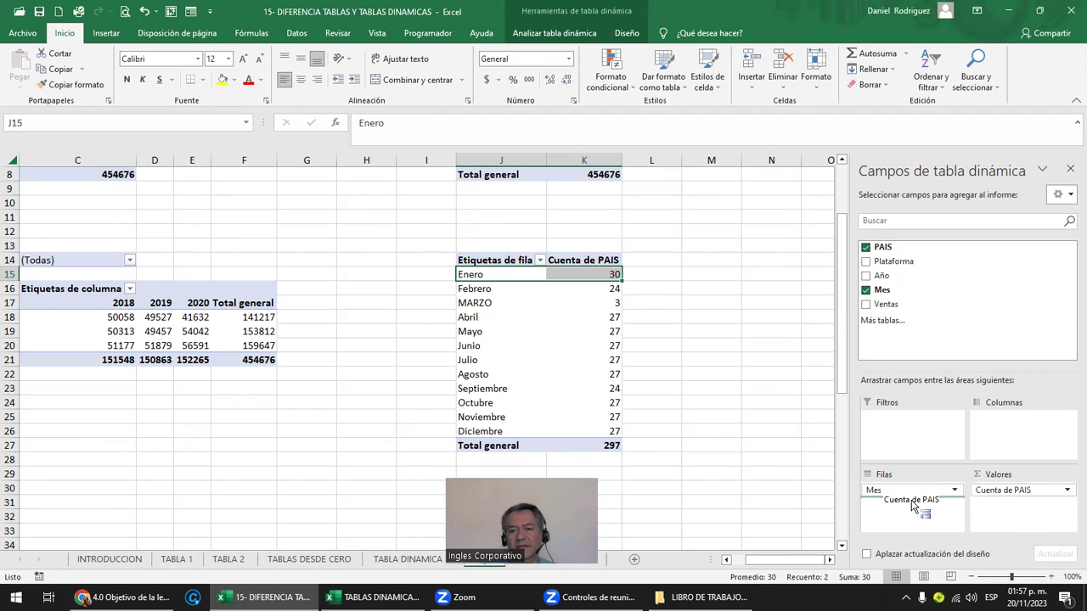
drag(877, 498, 1023, 505)
click(689, 450)
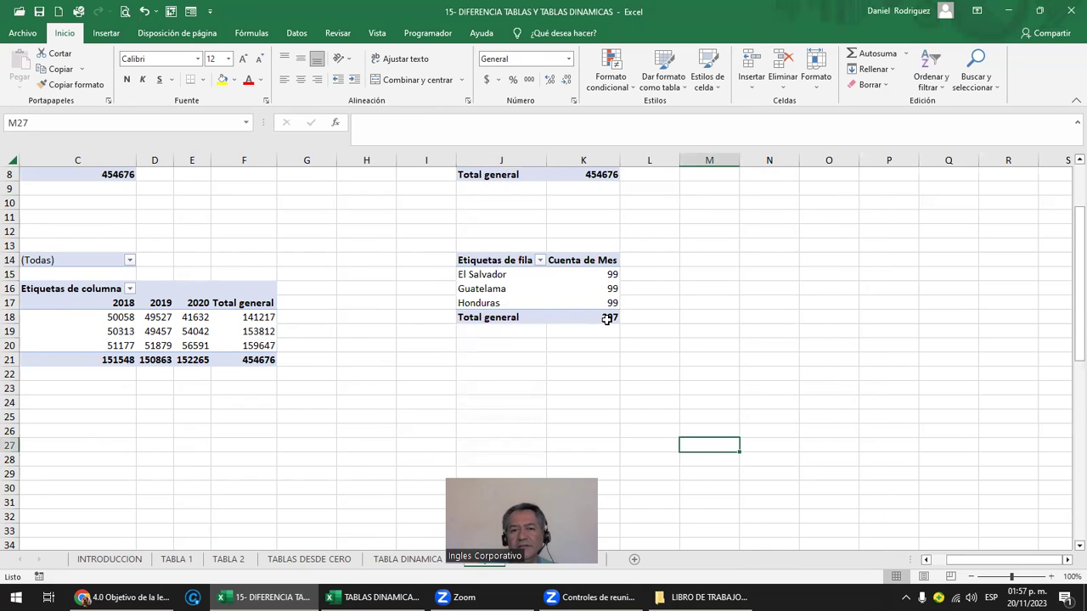
click(607, 319)
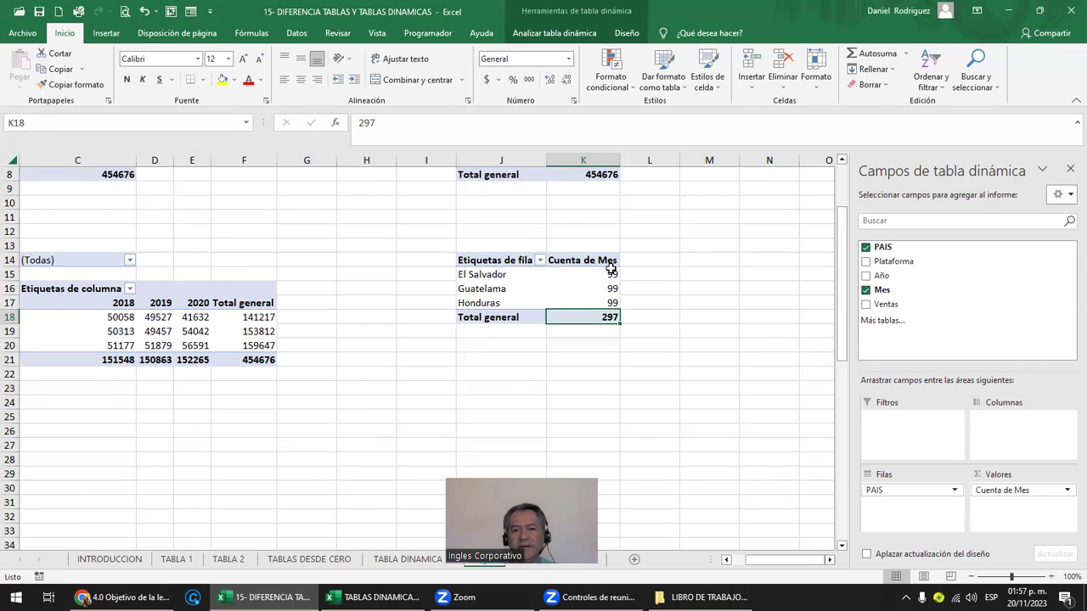
drag(611, 268, 611, 302)
Clear the country-count pivot range with Borrar todo twice, undoing each time
click(620, 357)
scroll(622, 358, up, 1)
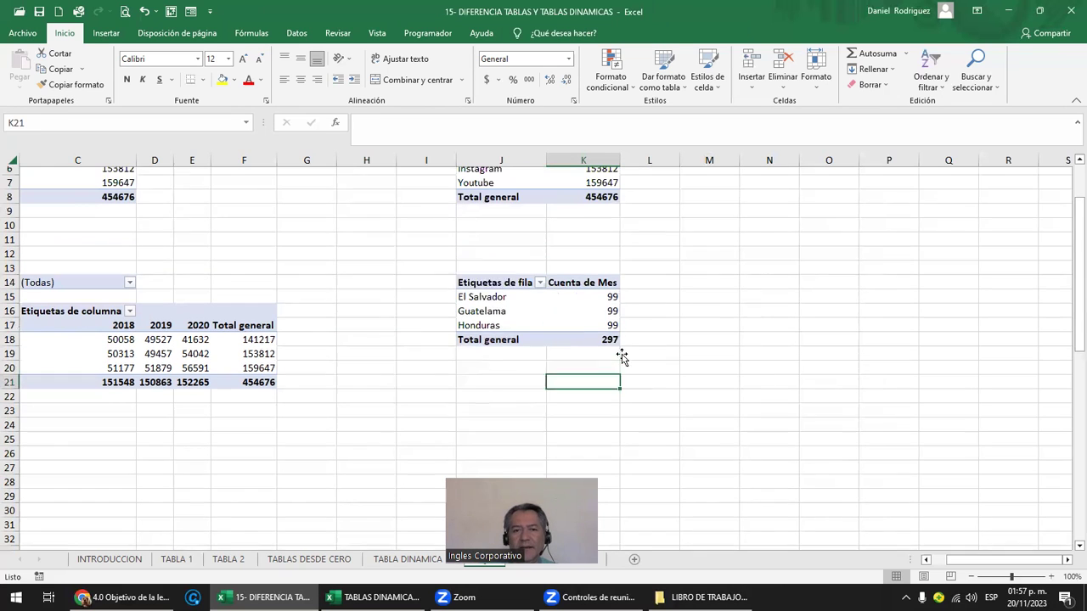
scroll(622, 357, up, 1)
drag(467, 273, 652, 412)
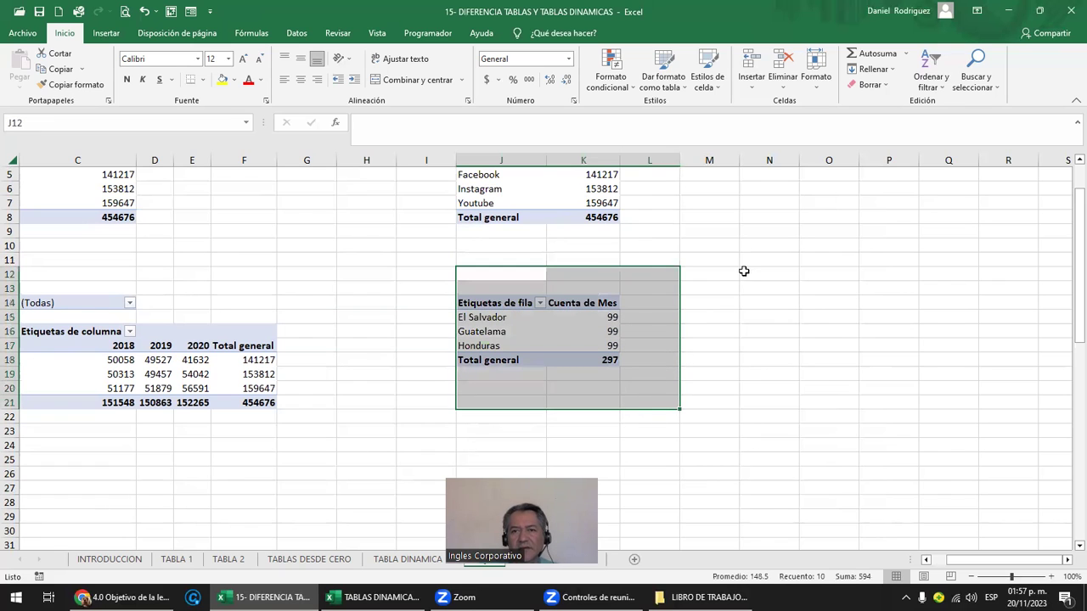
click(883, 85)
click(895, 104)
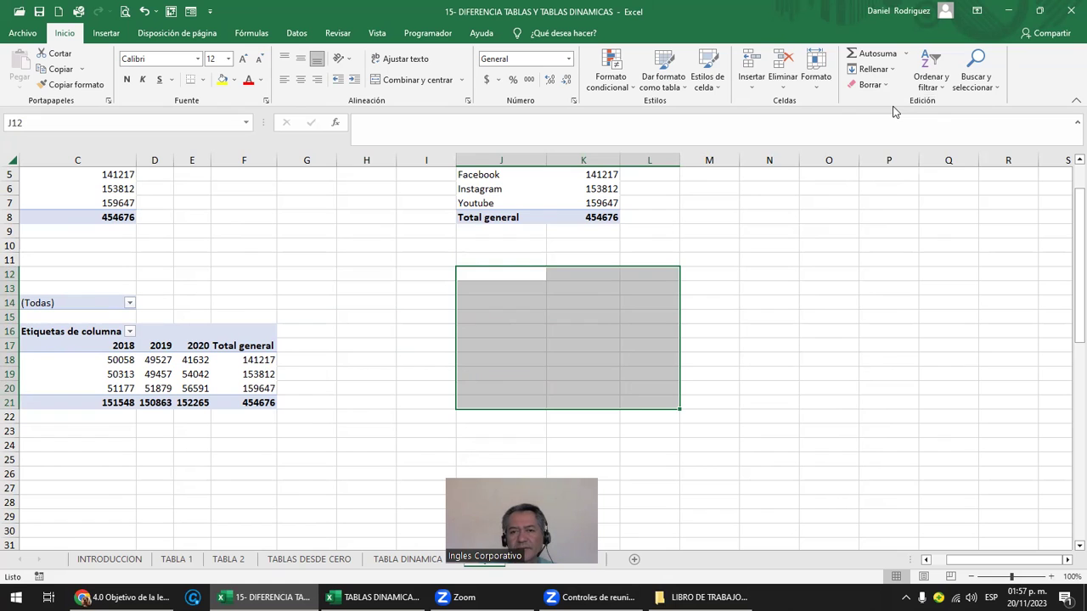
click(785, 301)
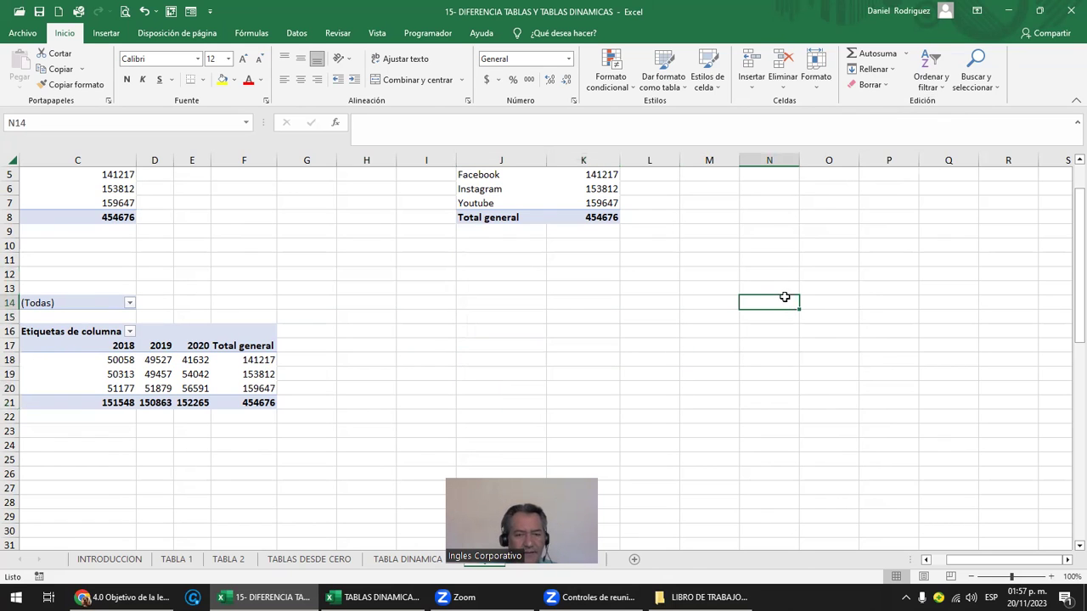
key(ctrl+z)
click(503, 263)
drag(422, 273, 640, 417)
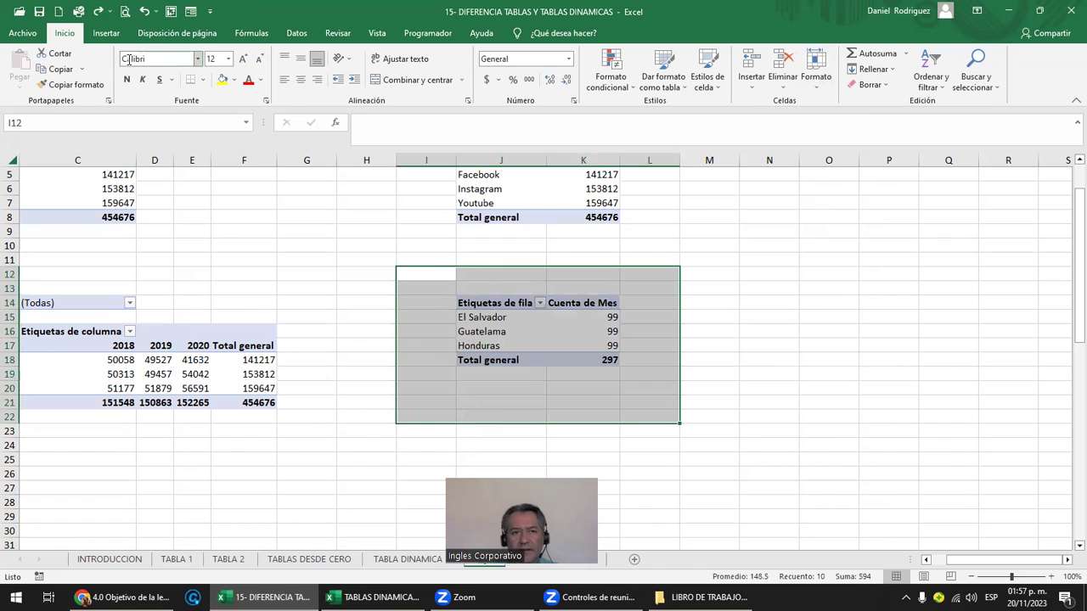
click(883, 85)
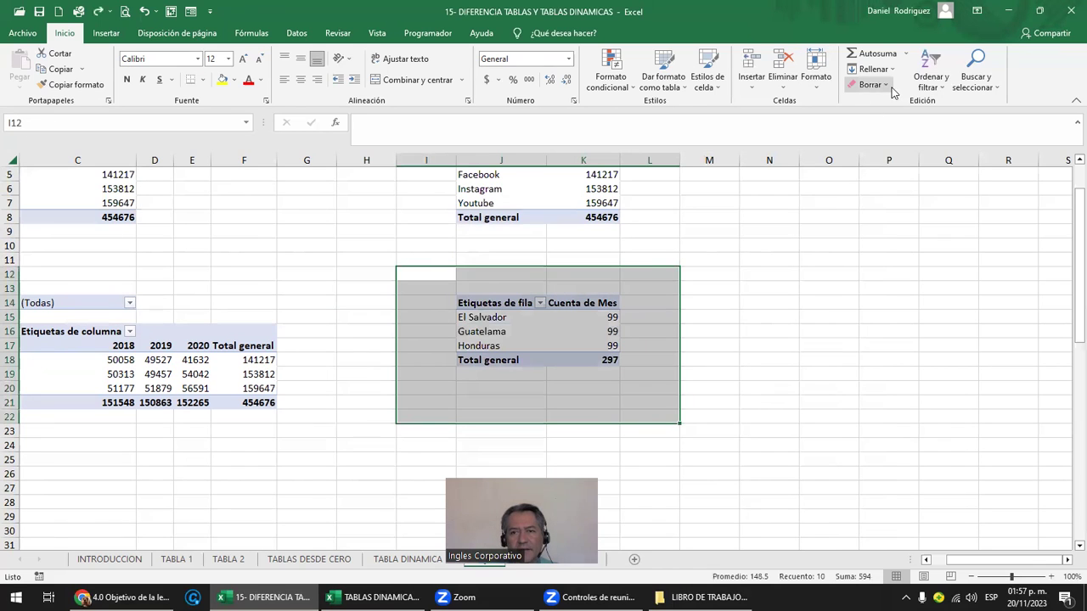
click(891, 103)
scroll(758, 410, up, 2)
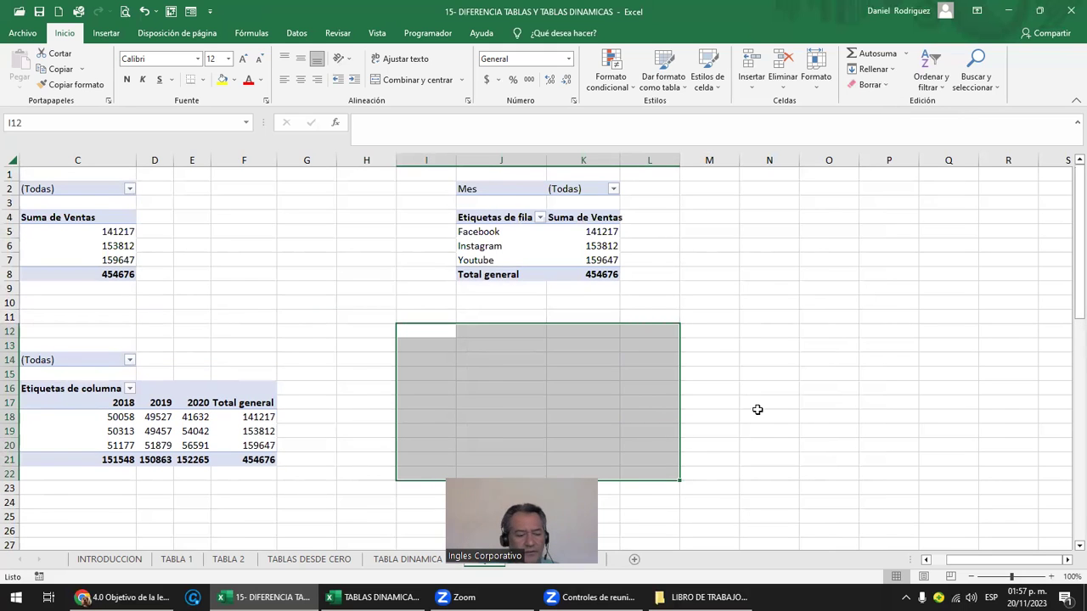
text(z)
key(Escape)
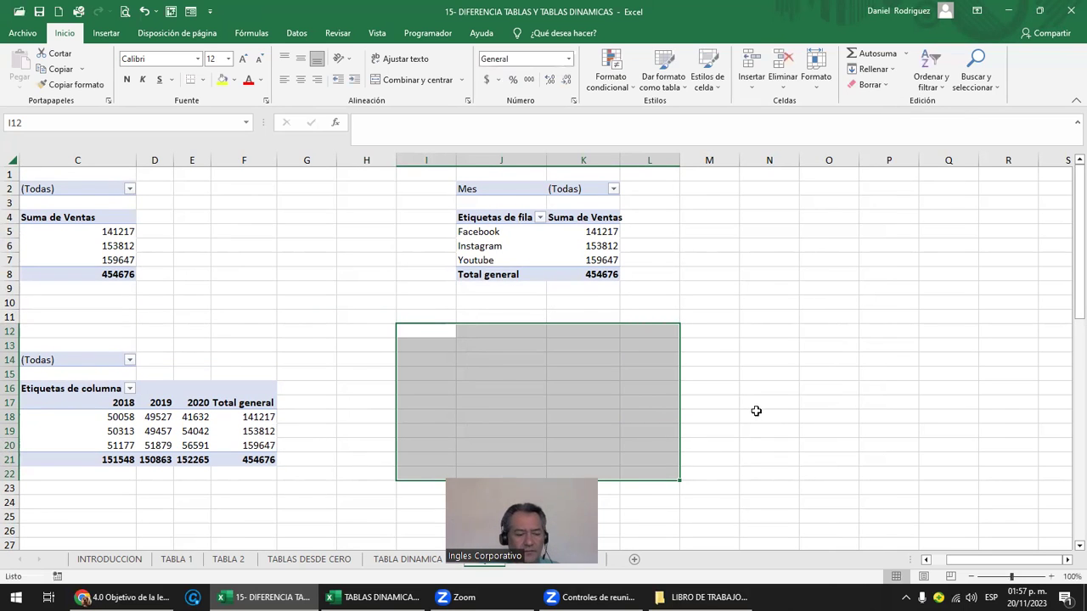
key(ctrl+z)
Move the count pivot to O3, then delete columns P and Q holding it
key(ctrl+c)
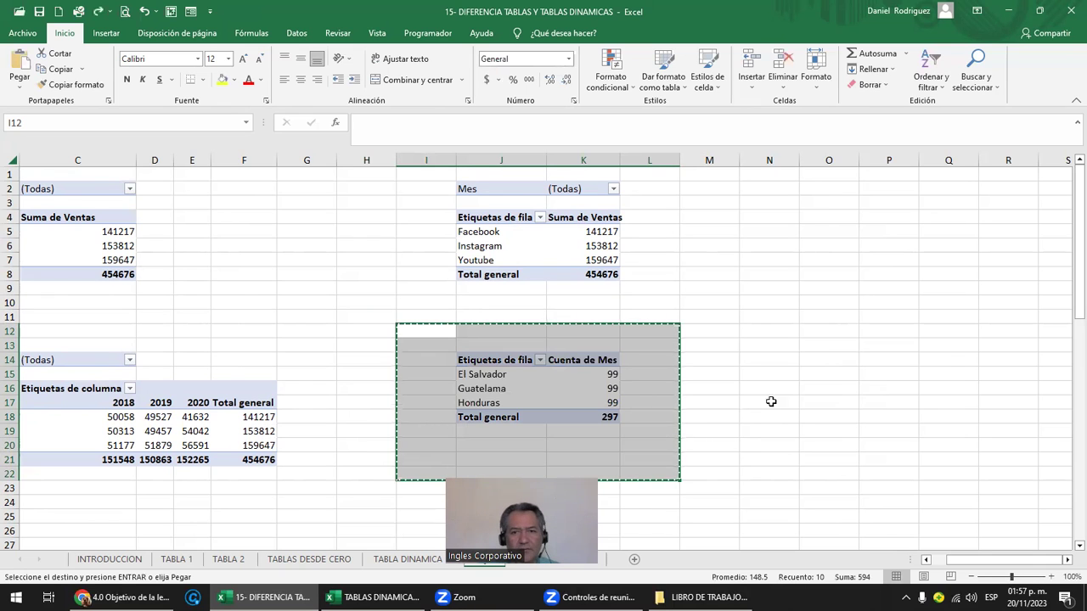
click(843, 205)
key(Return)
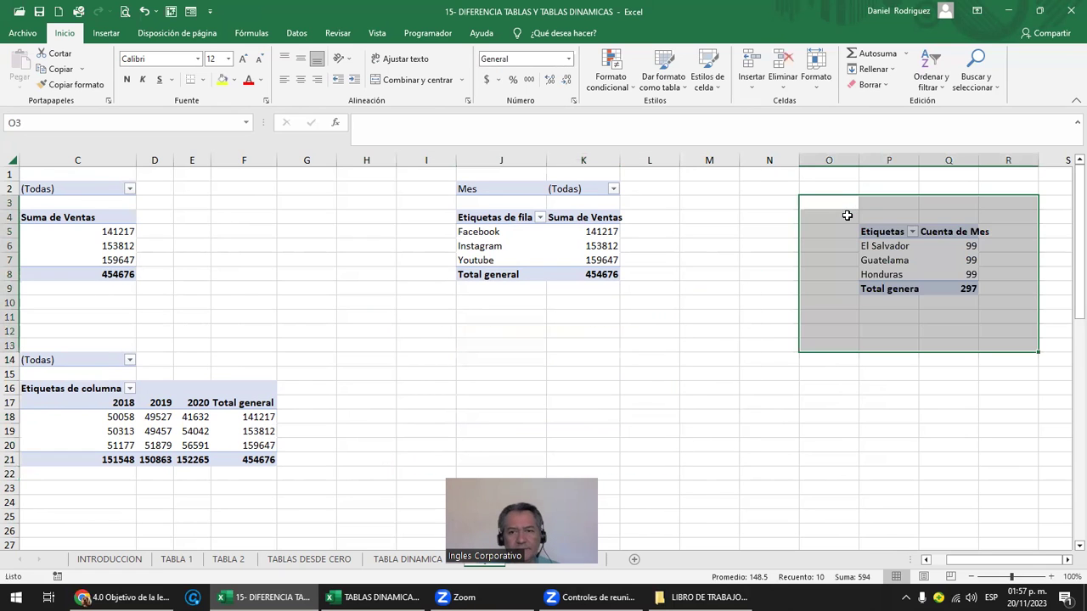
key(Right)
key(Right)
key(Right)
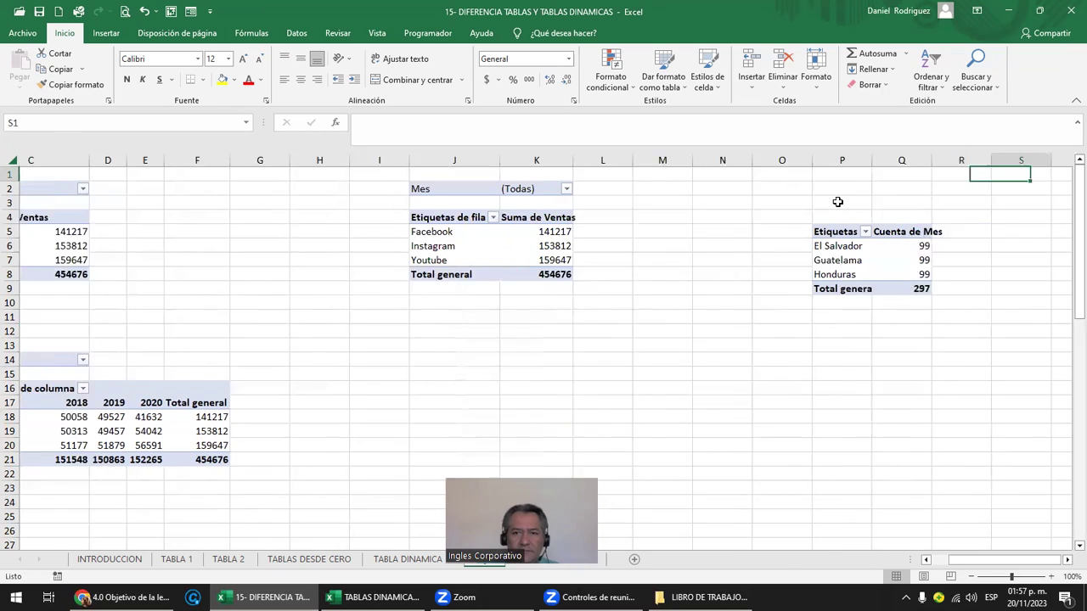
key(Right)
key(Right)
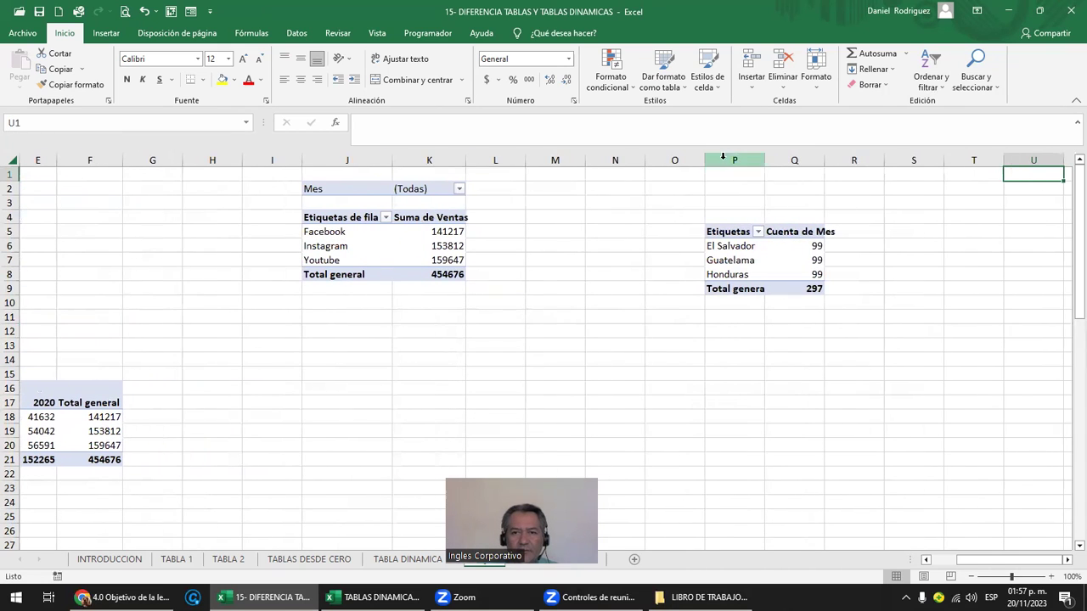
drag(734, 160, 794, 160)
right_click(813, 166)
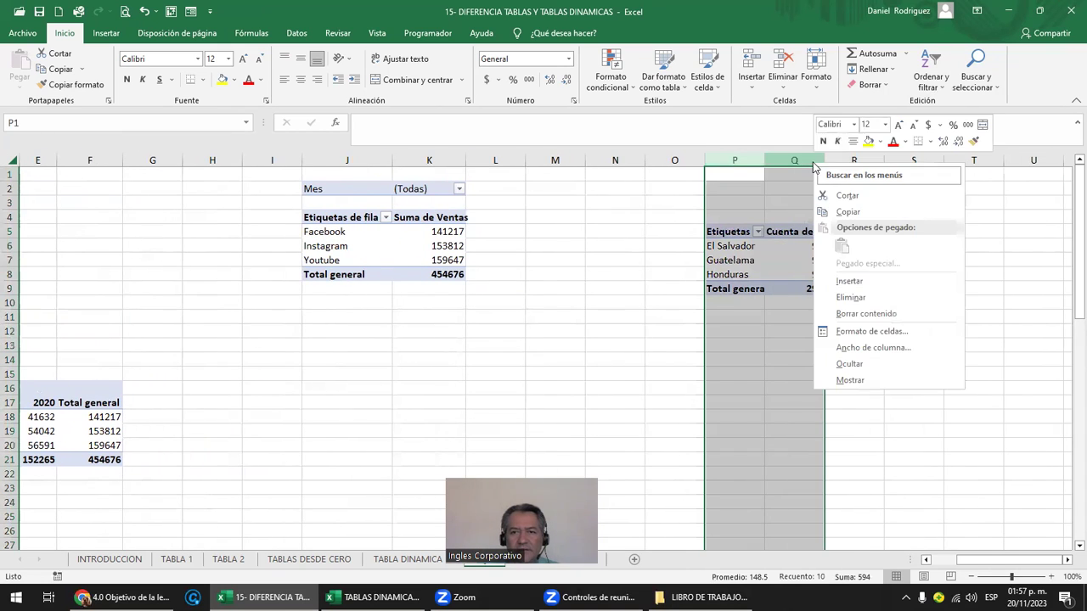
click(850, 281)
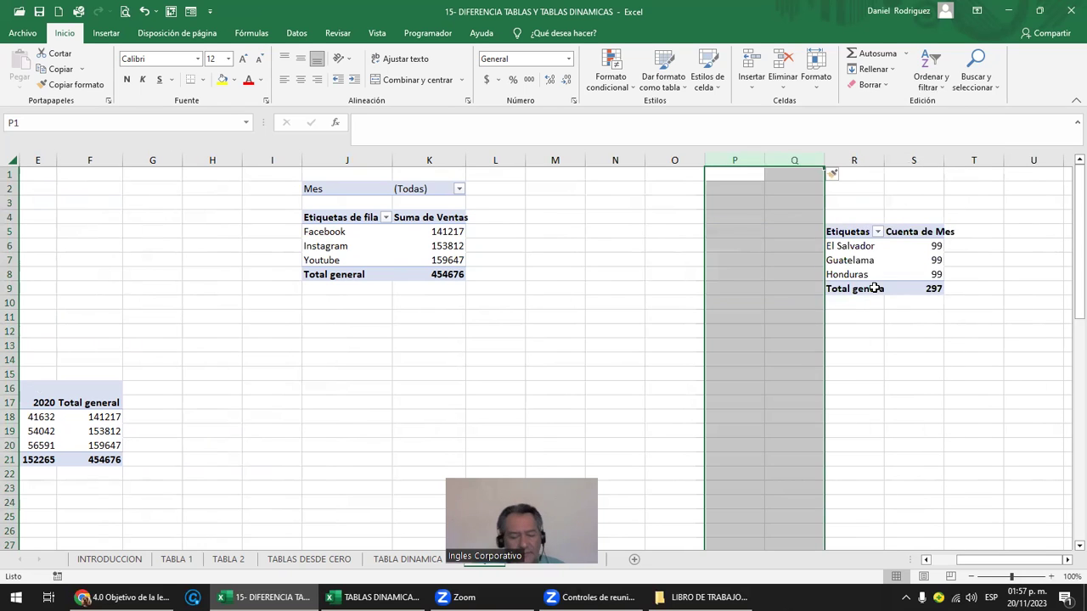
key(ctrl+z)
right_click(740, 158)
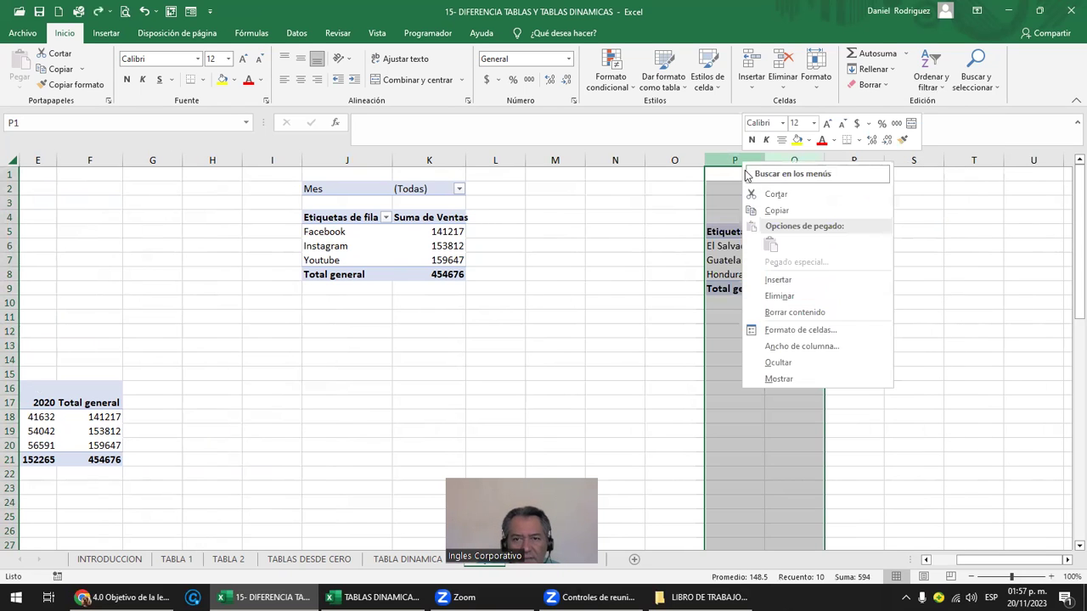
click(810, 296)
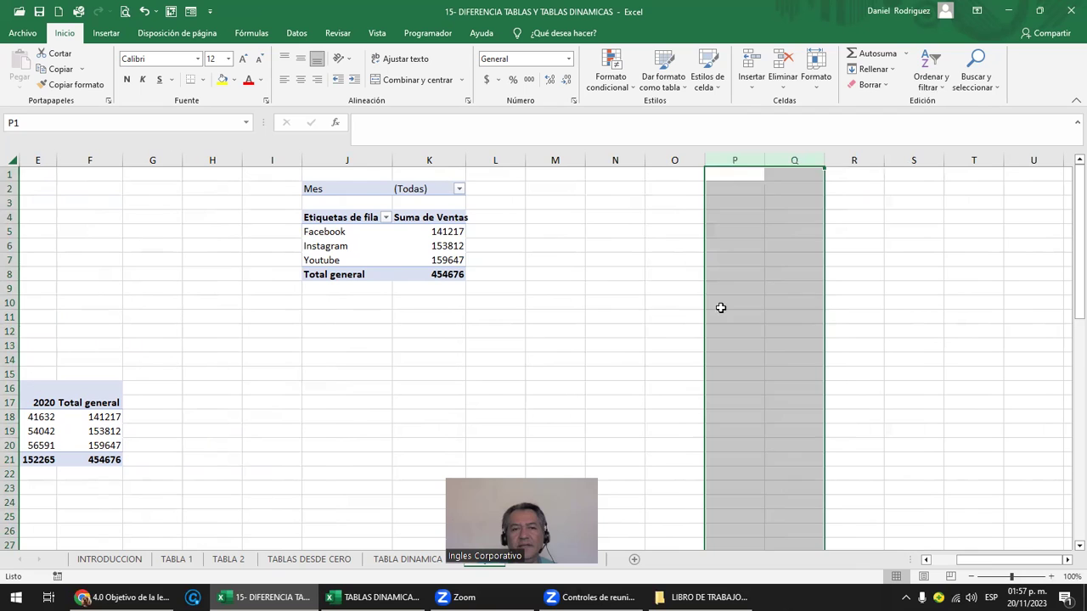
click(666, 305)
Clear the sales-by-platform pivot in J1:K10 with Borrar todo
drag(322, 178, 446, 302)
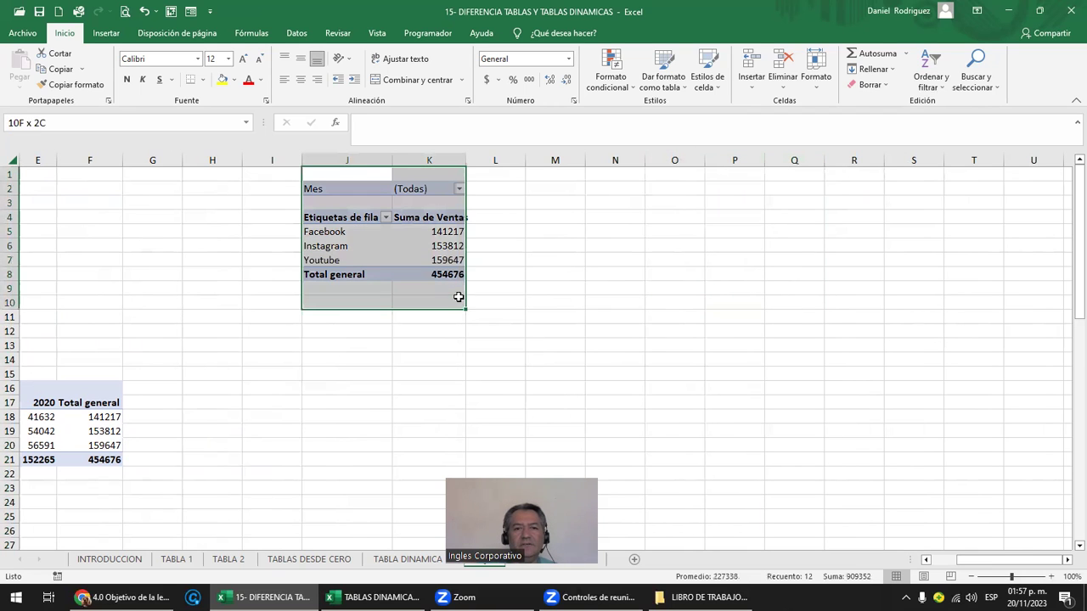
click(876, 85)
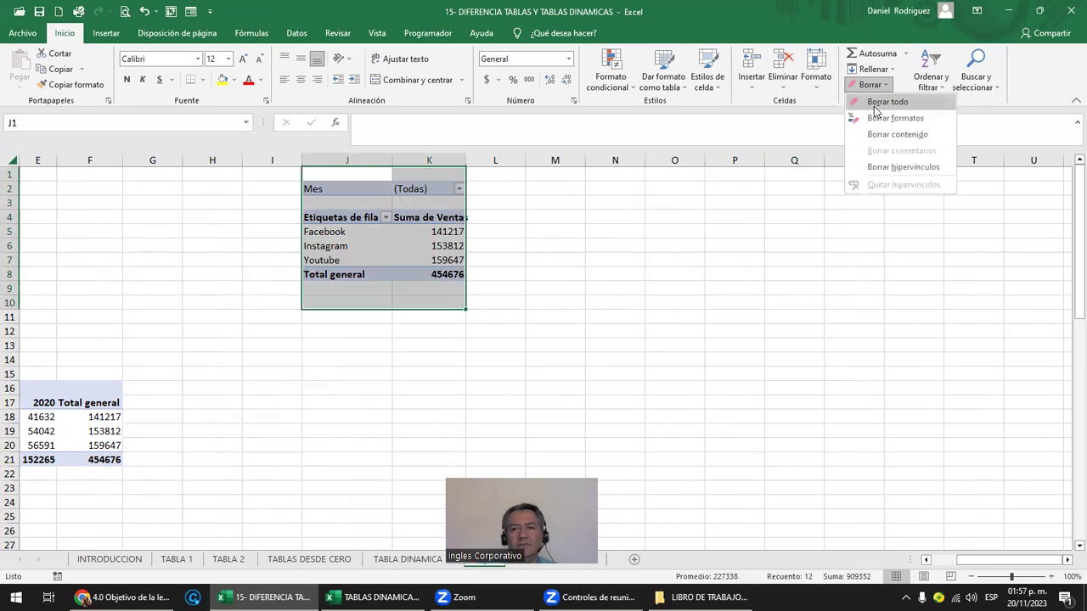
click(879, 101)
click(518, 344)
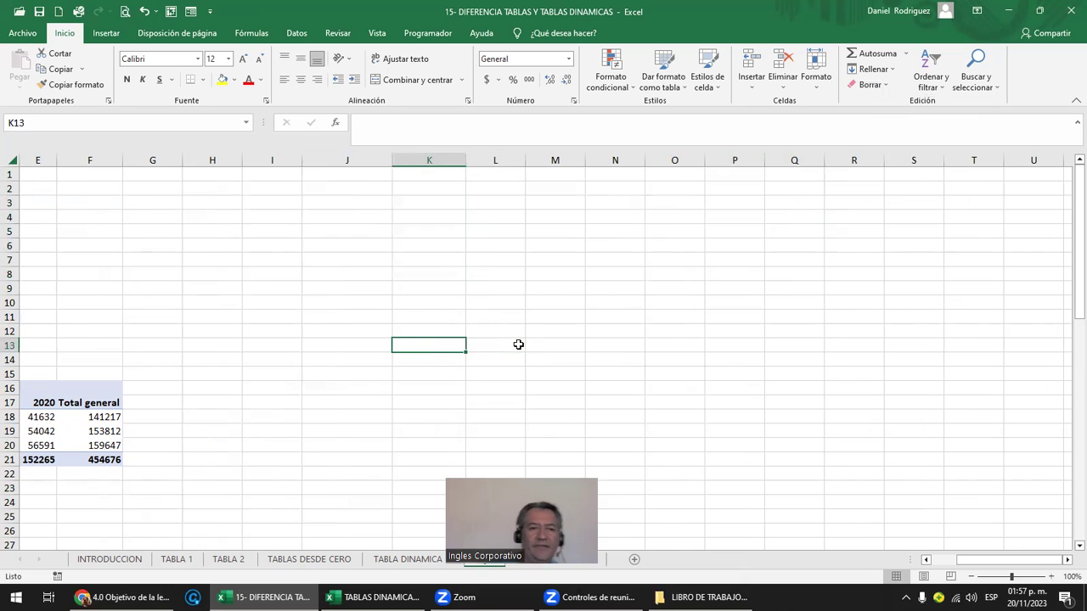
key(Home)
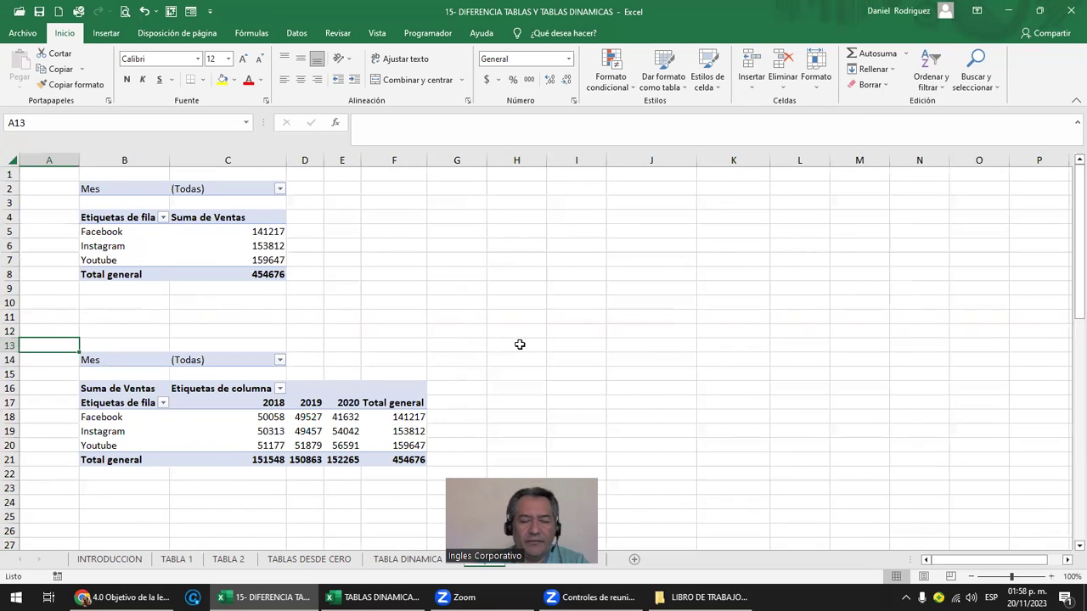
click(477, 346)
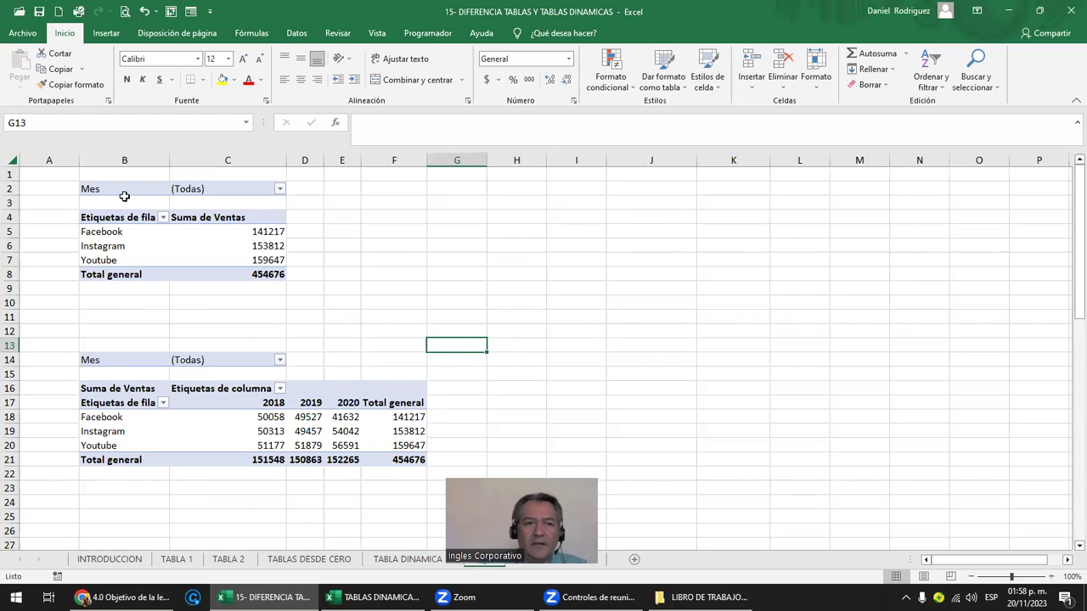
click(125, 194)
key(shift+Right)
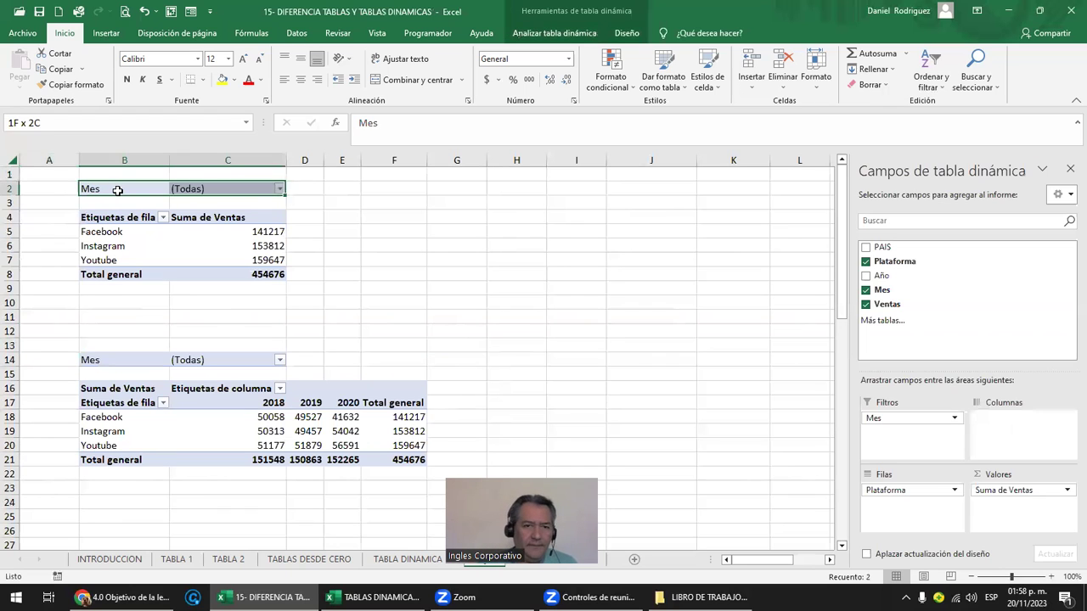
key(shift+Down)
key(shift+Down)
key(shift+Down)
key(shift+Down)
key(shift+Down)
key(shift+Down)
key(ctrl+c)
key(Right)
key(Right)
key(Right)
key(Right)
key(Right)
key(Right)
key(Right)
key(Right)
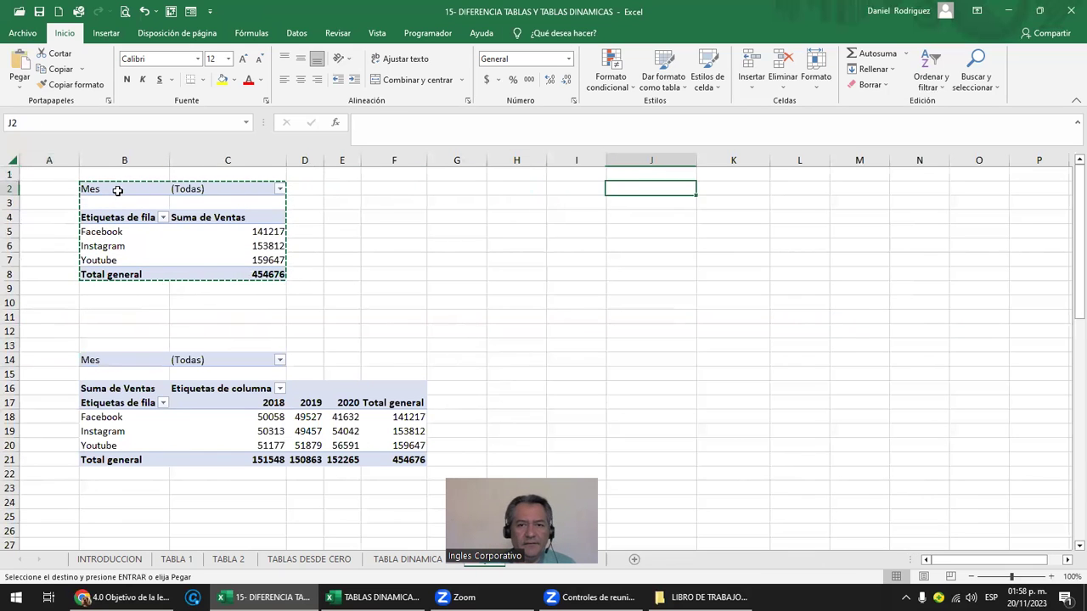
key(Left)
key(ctrl+v)
key(ctrl+c)
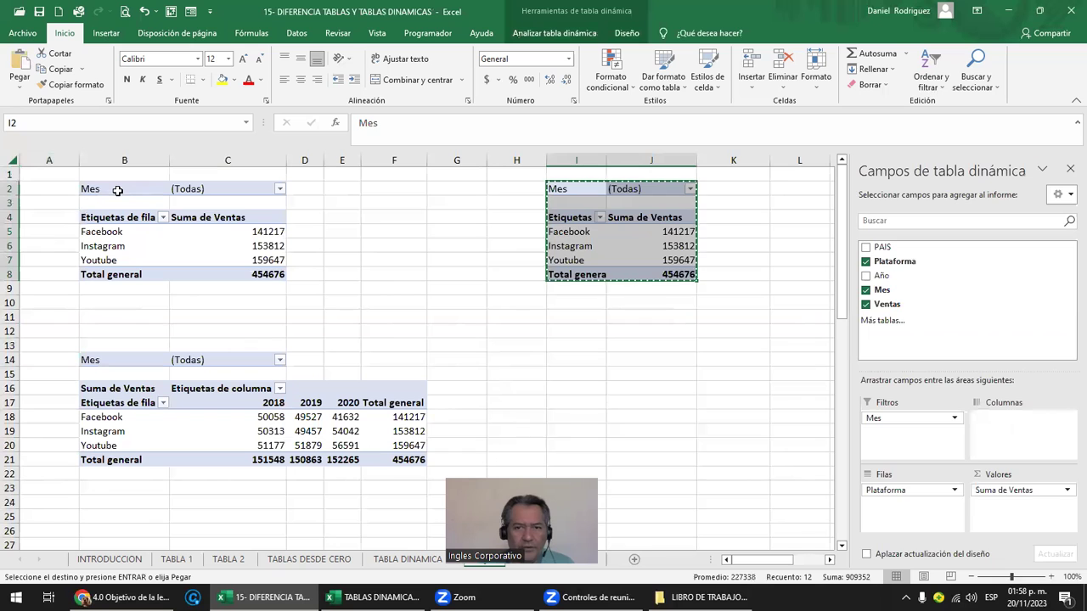
key(Right)
key(Right)
key(Right)
key(Right)
key(ctrl+v)
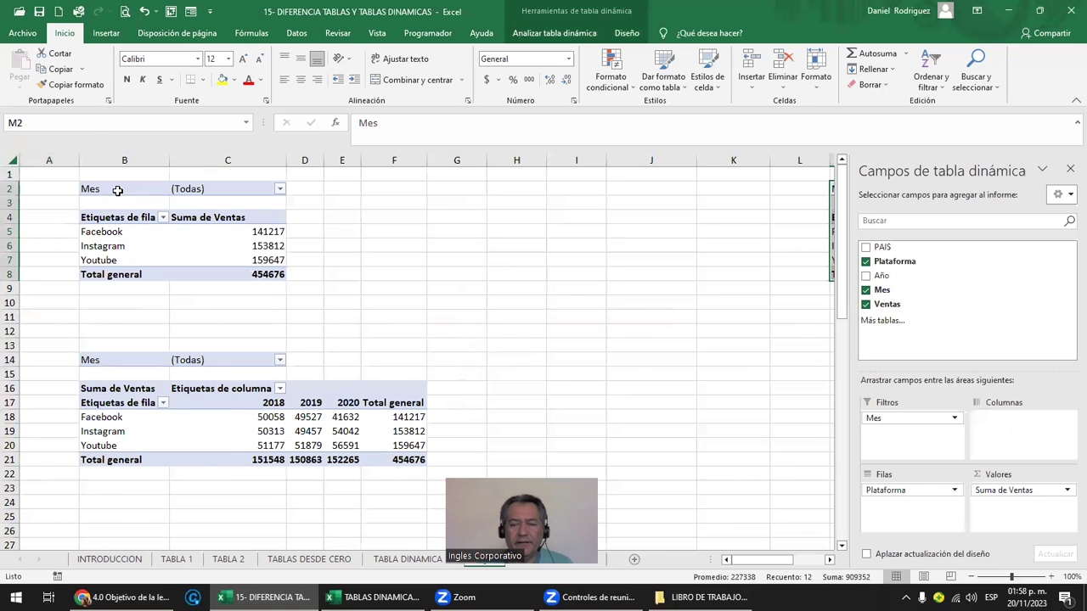
key(Right)
key(Right)
key(Right)
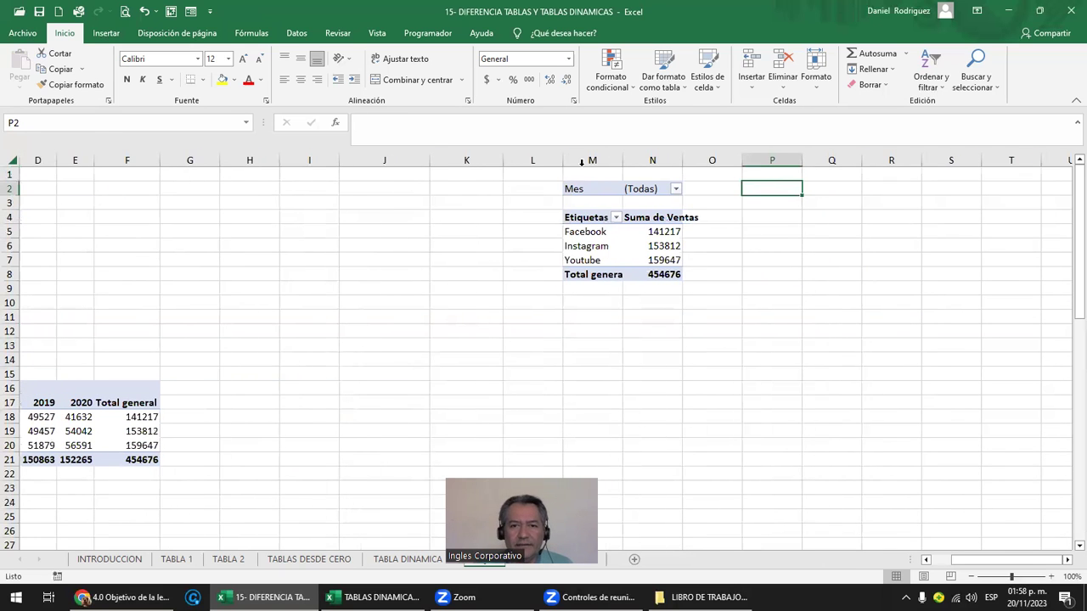
drag(581, 163, 650, 160)
click(755, 275)
click(591, 175)
drag(592, 188, 652, 274)
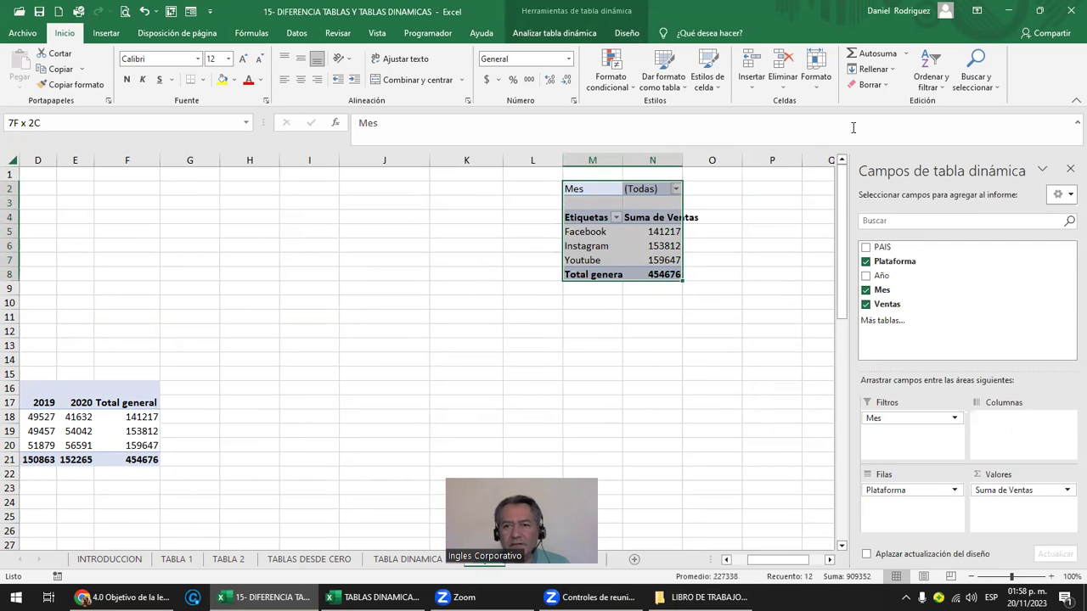
click(870, 84)
click(898, 104)
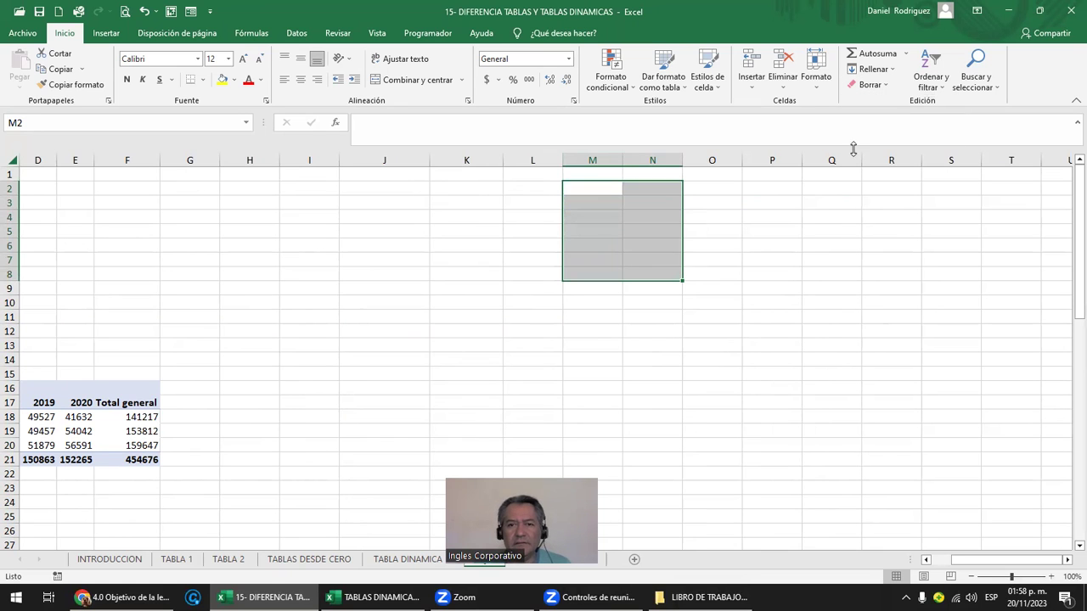
click(548, 233)
key(Left)
key(Left)
key(Left)
key(Left)
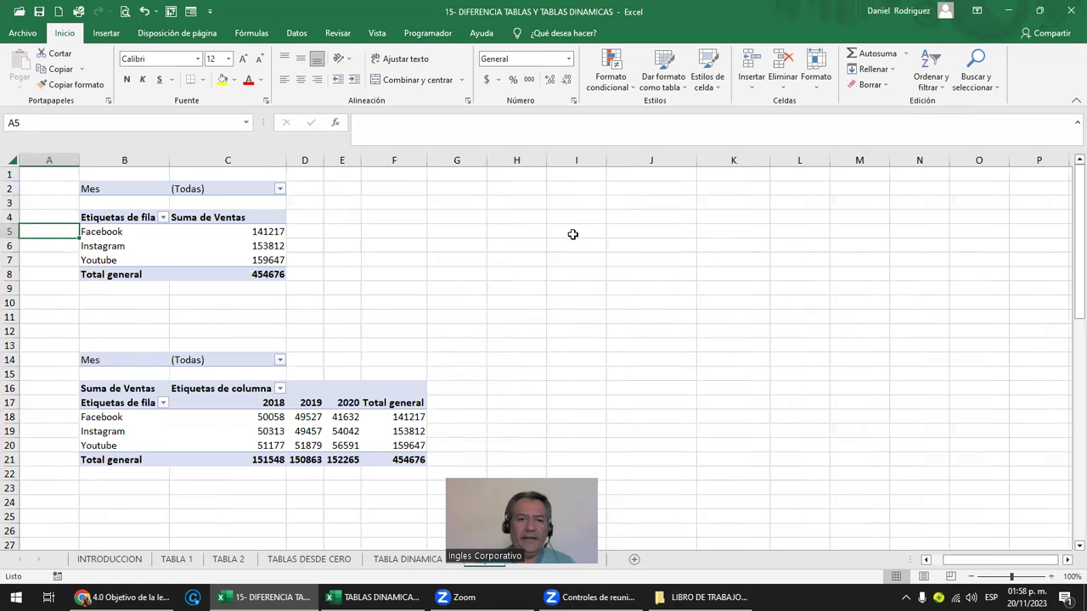
click(156, 308)
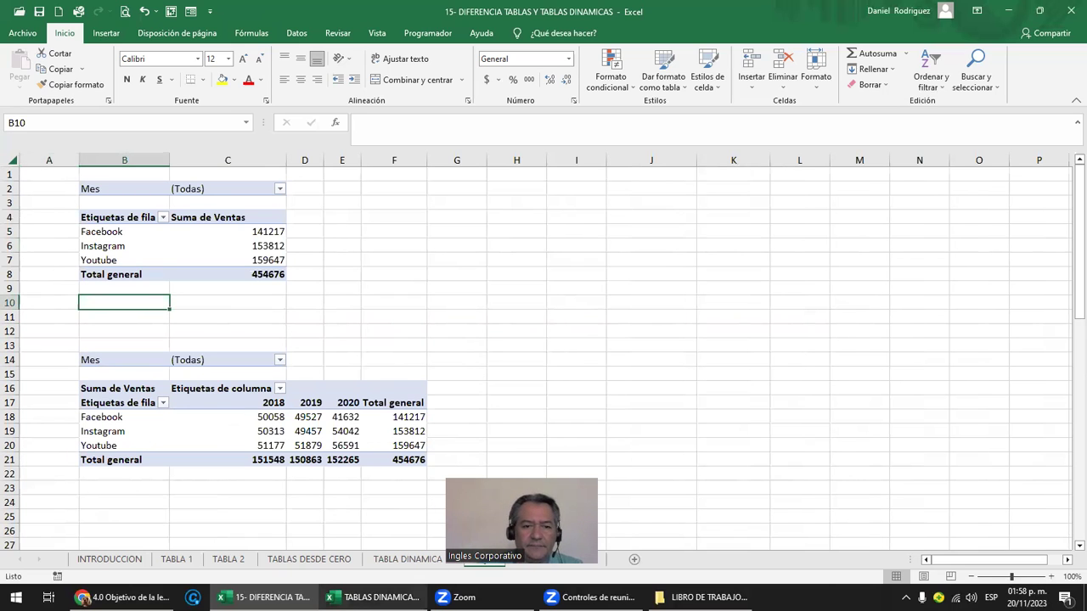
drag(542, 331, 586, 331)
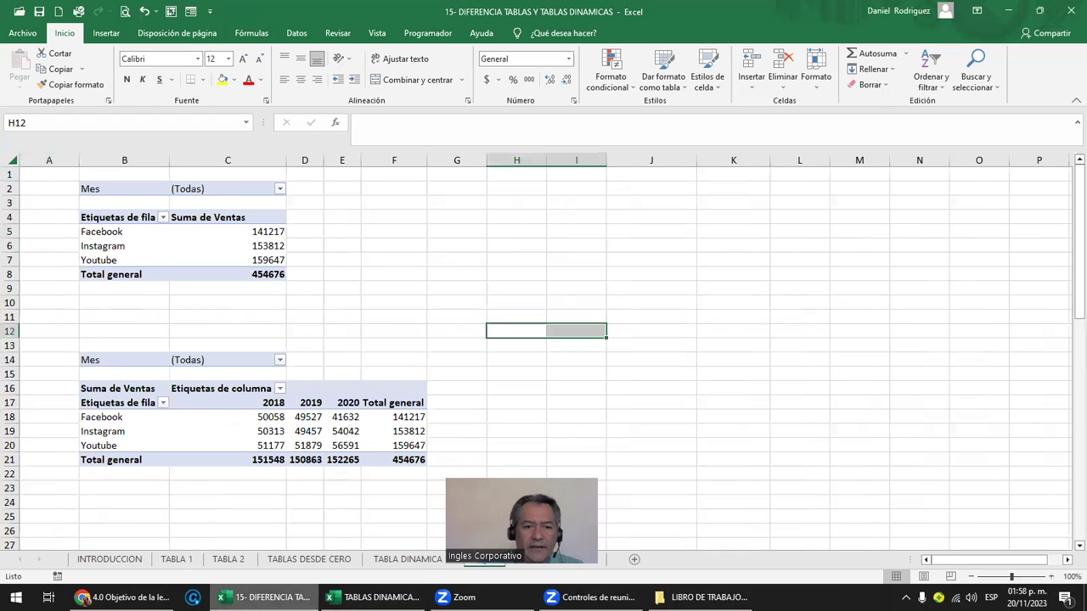
click(378, 597)
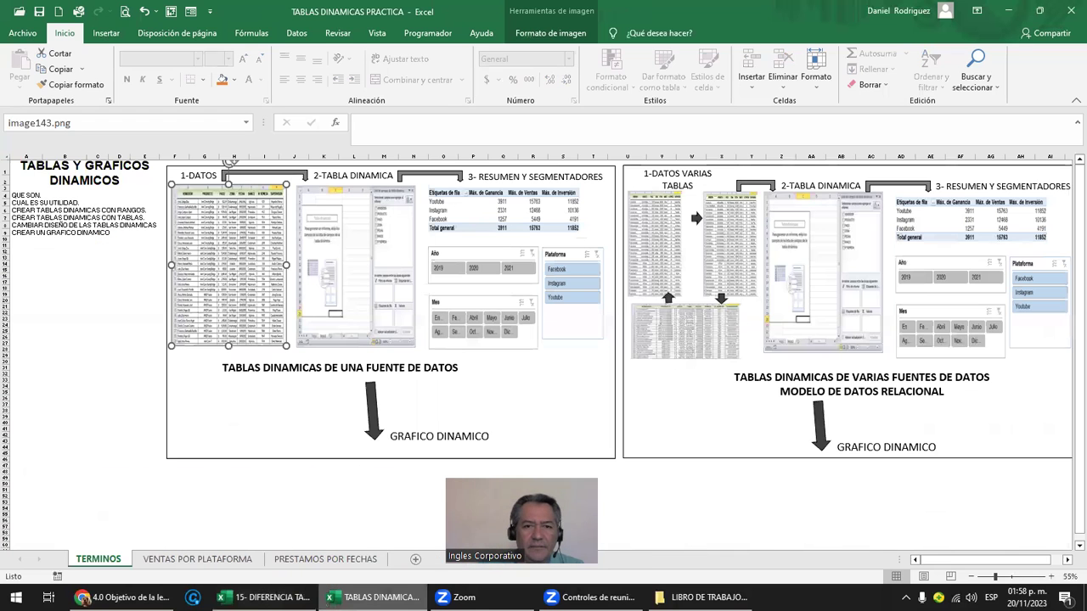
Select the single-source and multiple-source diagram boxes
click(358, 508)
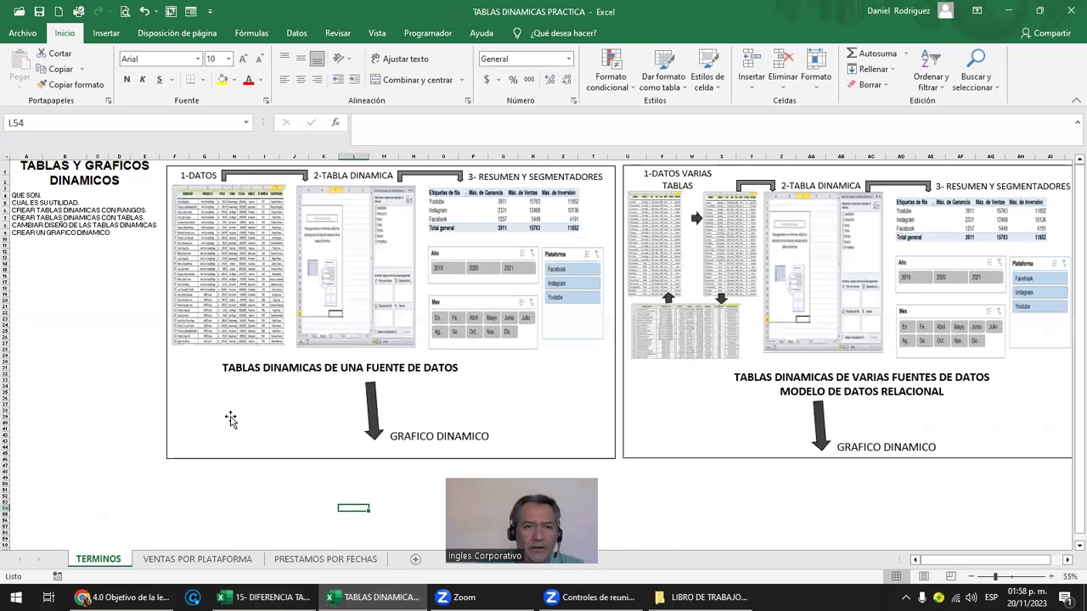
click(583, 444)
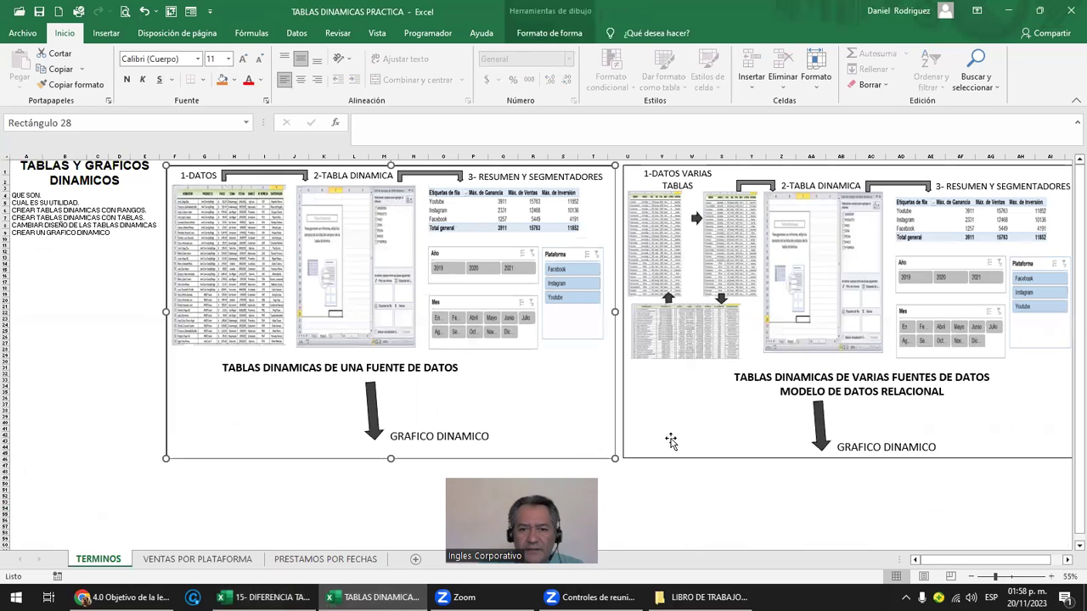
click(671, 441)
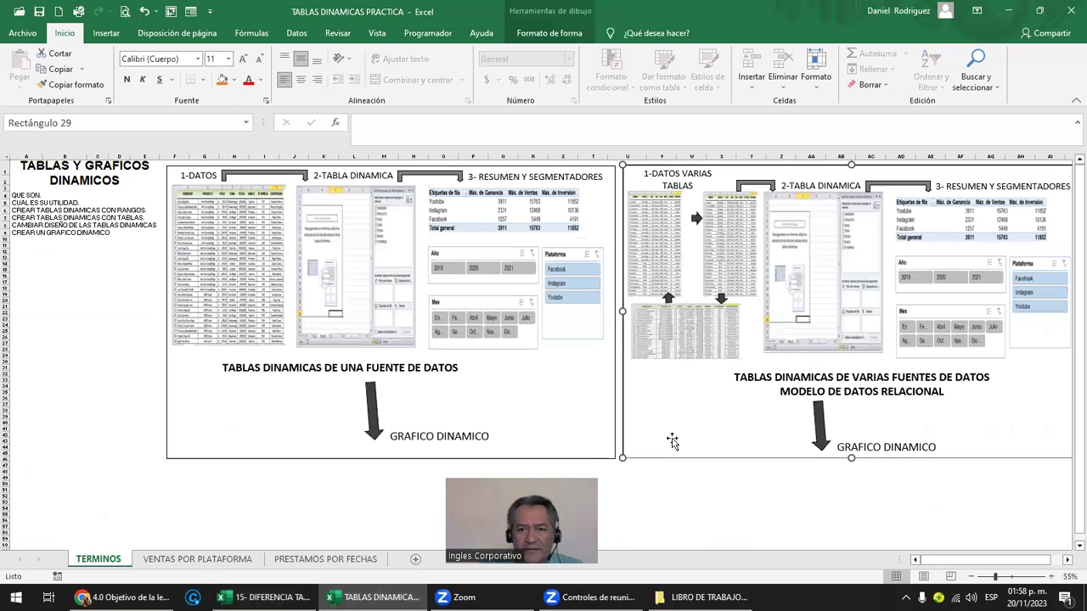
Go to the VENTAS POR PLATAFORMA sheet and place the cursor in the sales list
click(198, 559)
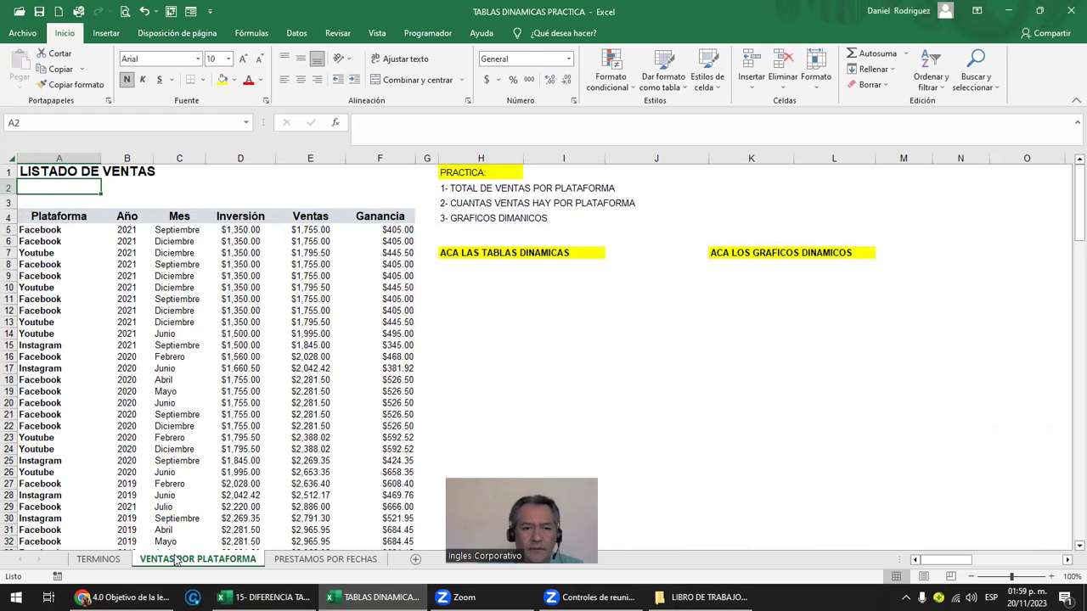
click(179, 219)
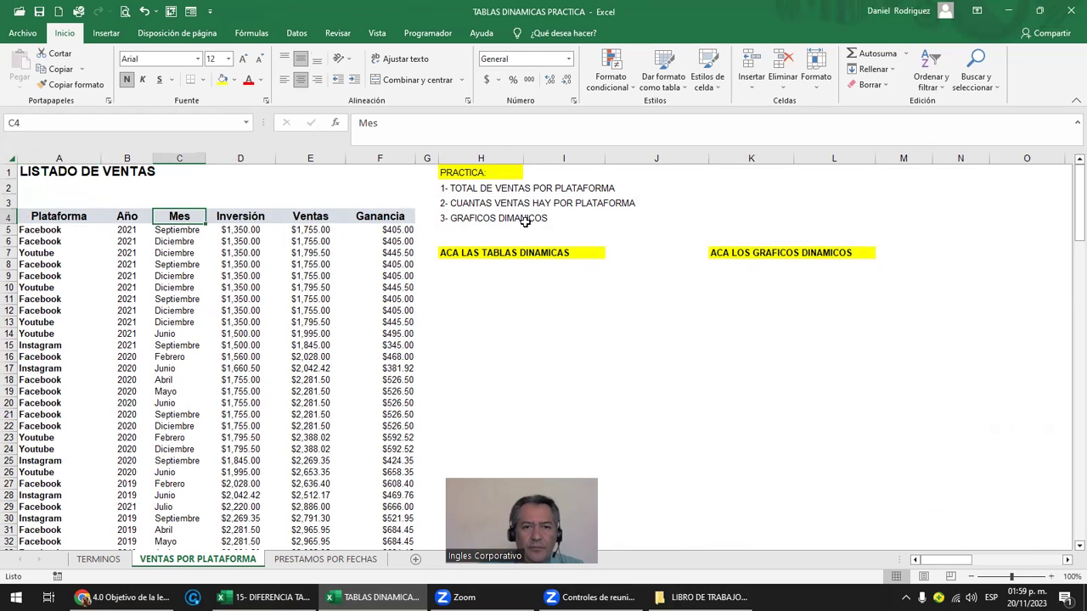
click(450, 186)
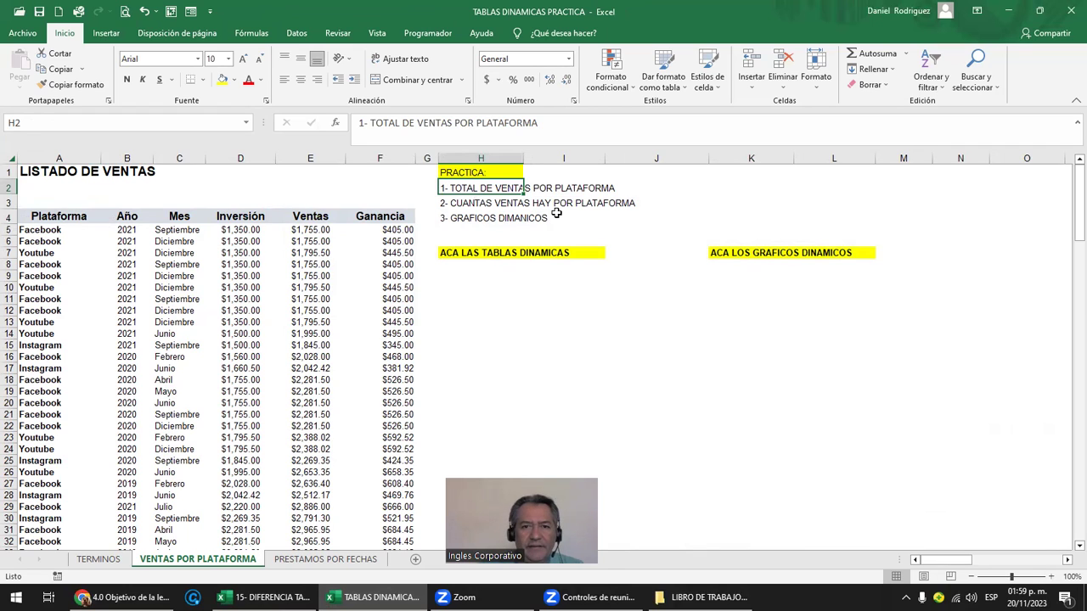
click(448, 289)
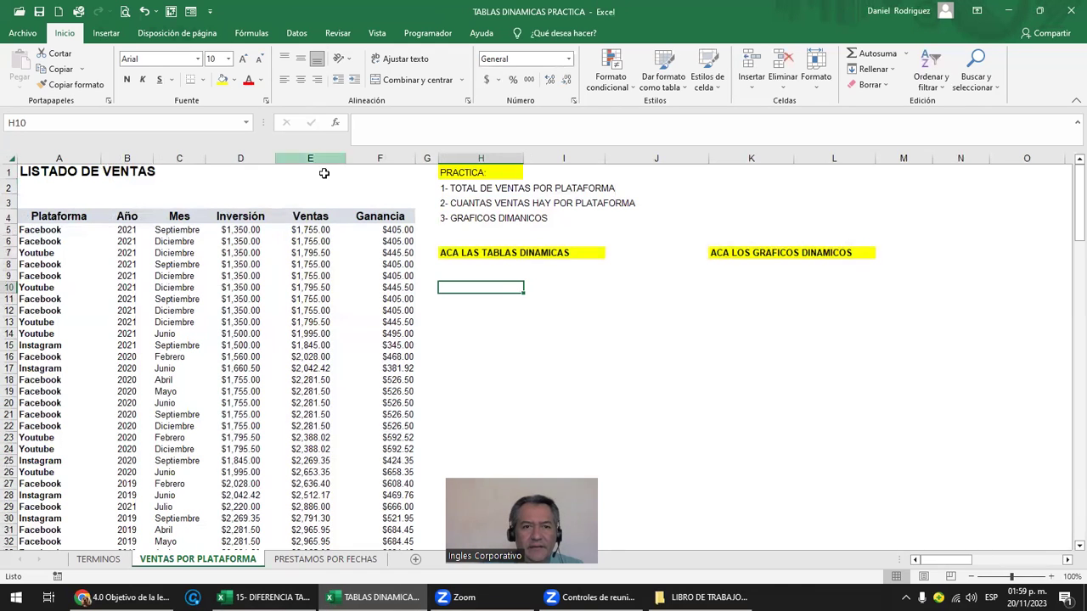
click(364, 217)
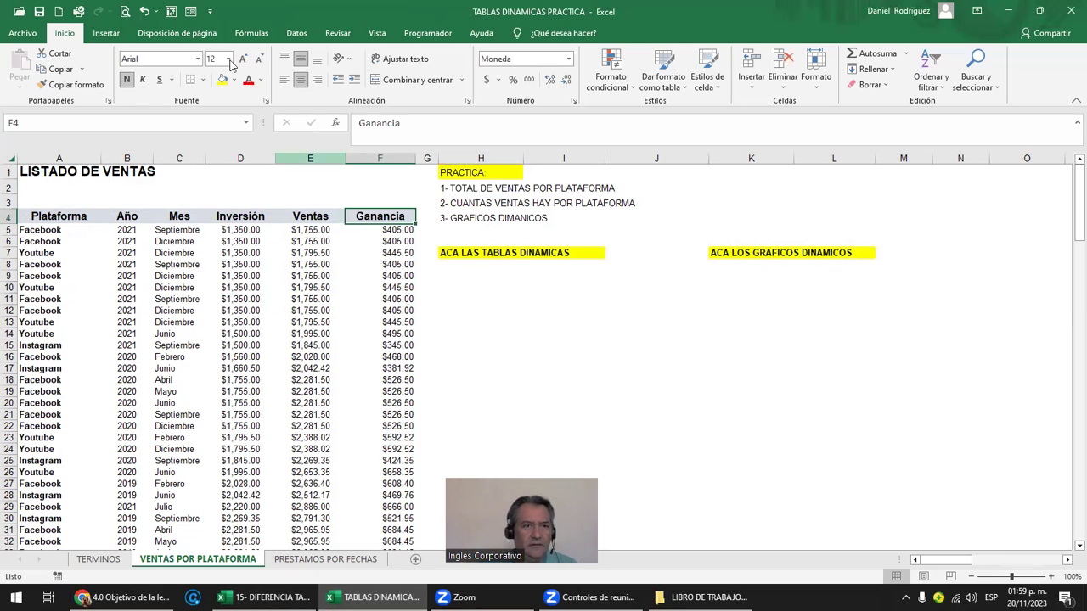
click(106, 36)
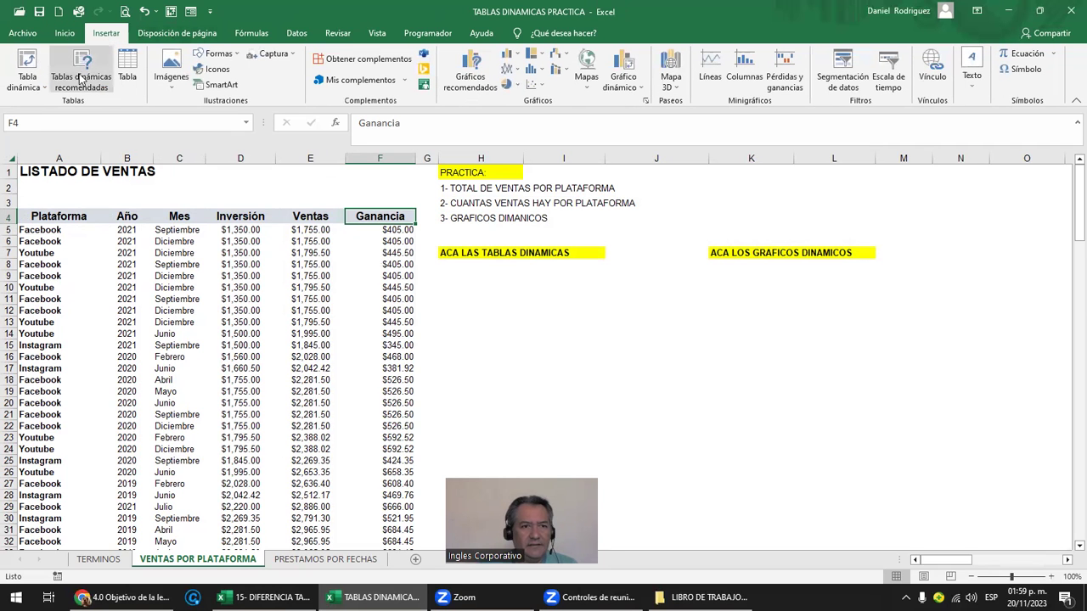
Create a pivot table from the sales range on the existing sheet at H12
click(27, 85)
click(40, 103)
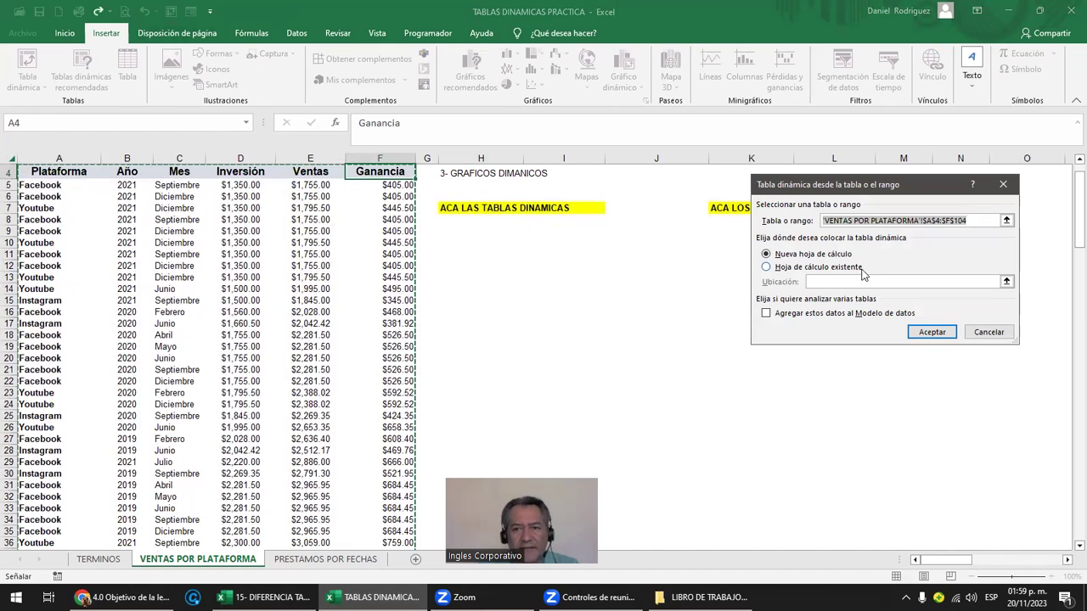
click(792, 269)
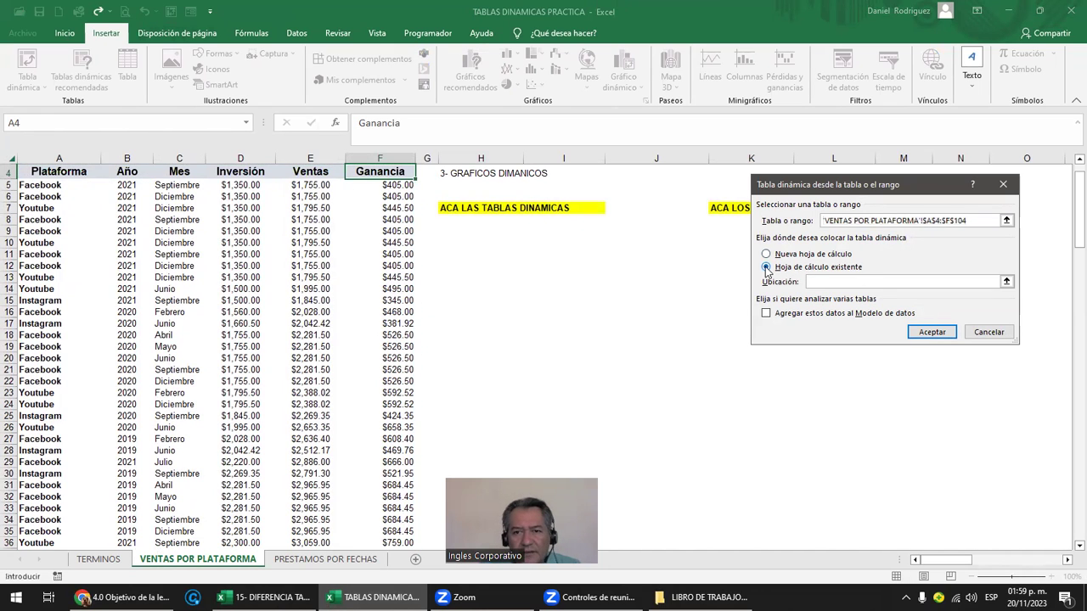
click(454, 262)
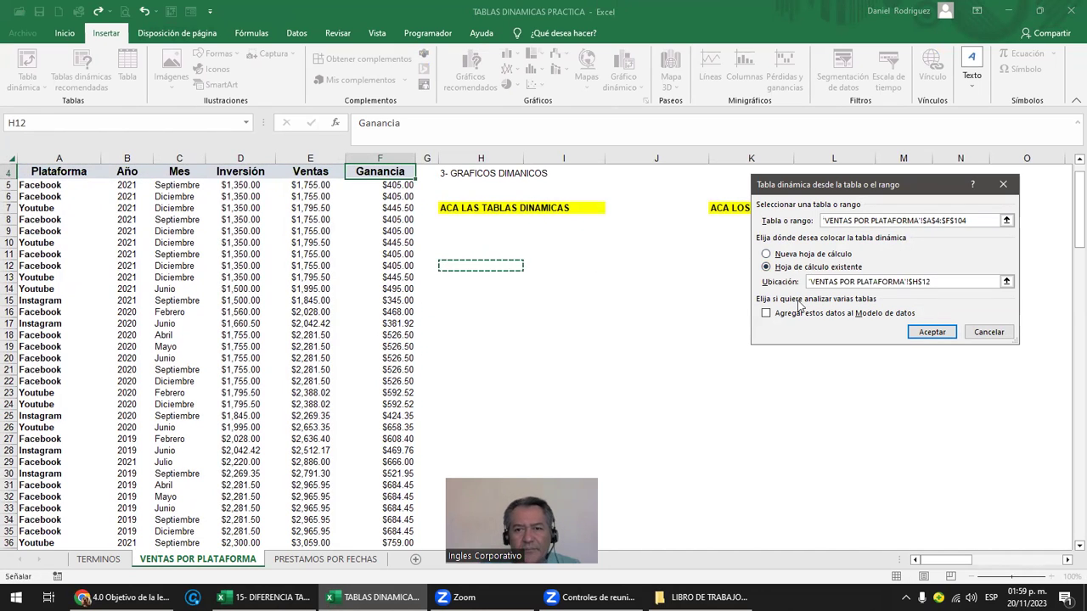
click(932, 332)
scroll(663, 359, up, 1)
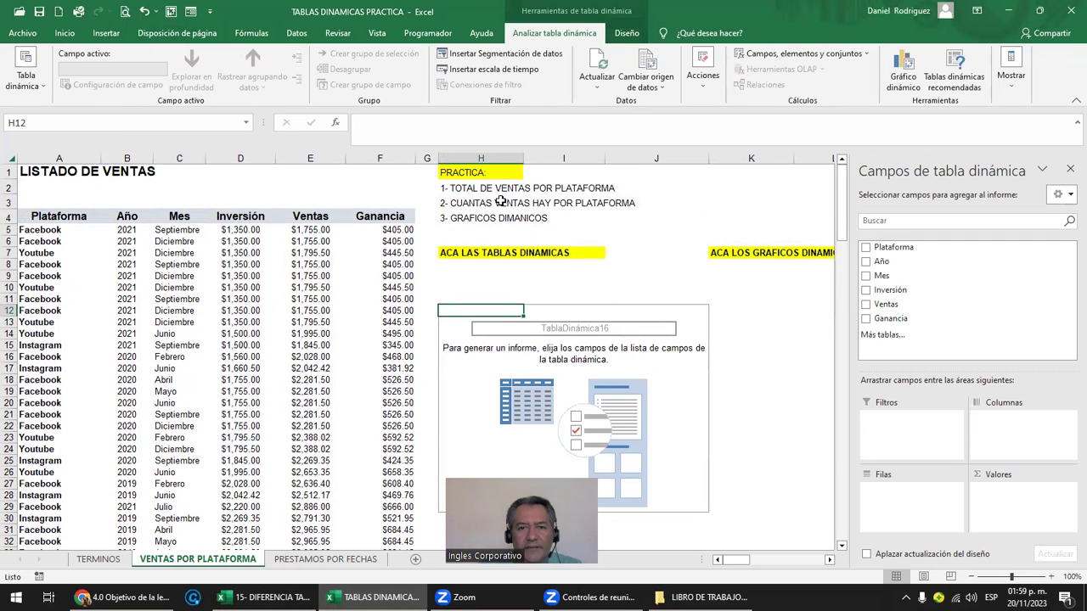
click(481, 366)
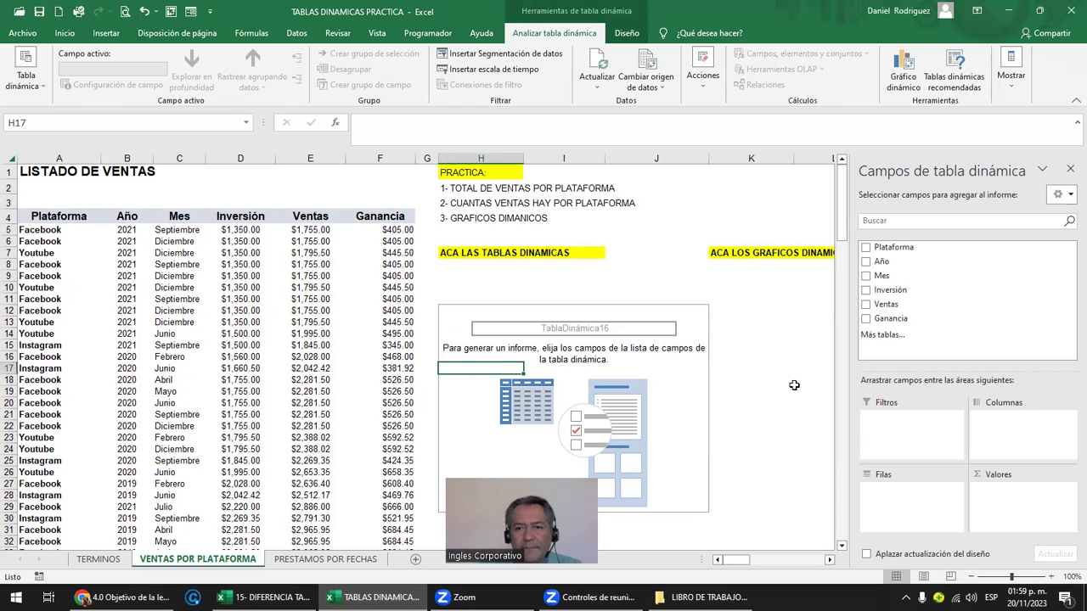
Put Plataforma in rows and sum Ventas, totalling 475243.4858
drag(899, 247, 917, 498)
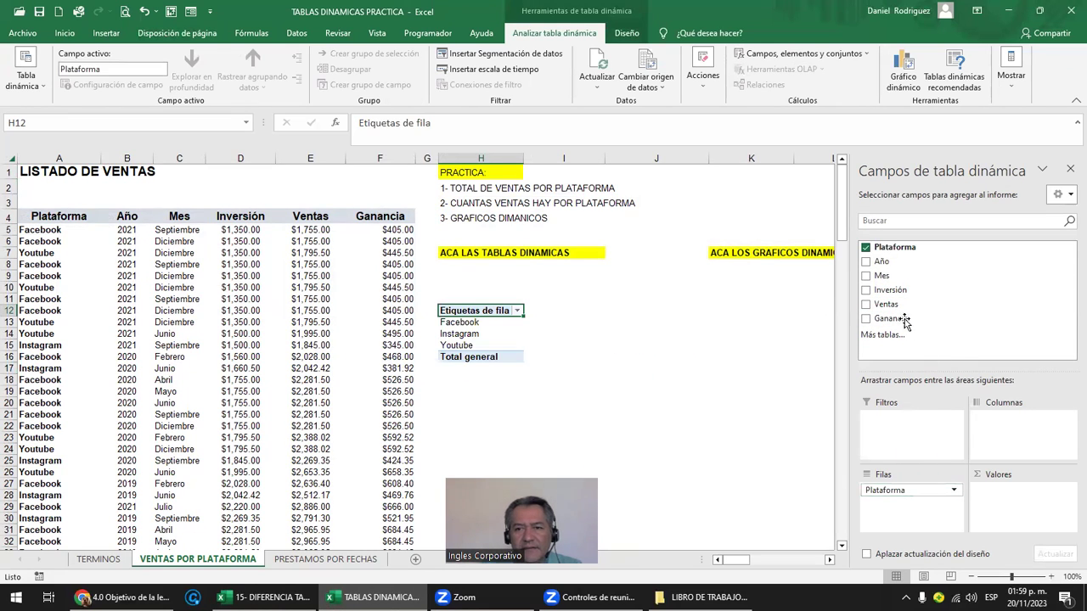
drag(889, 306, 1025, 493)
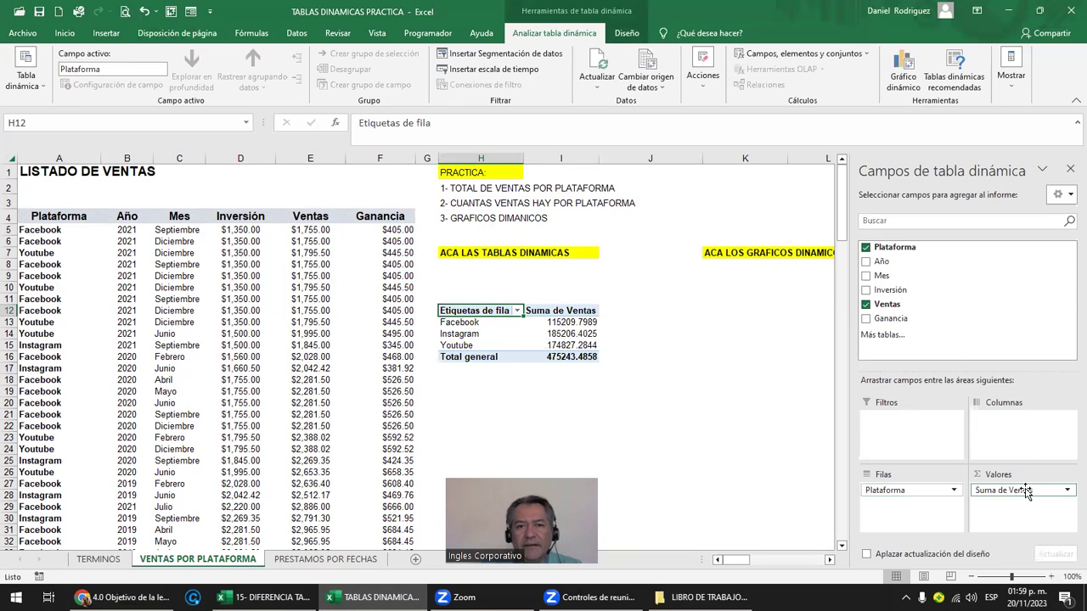
click(467, 297)
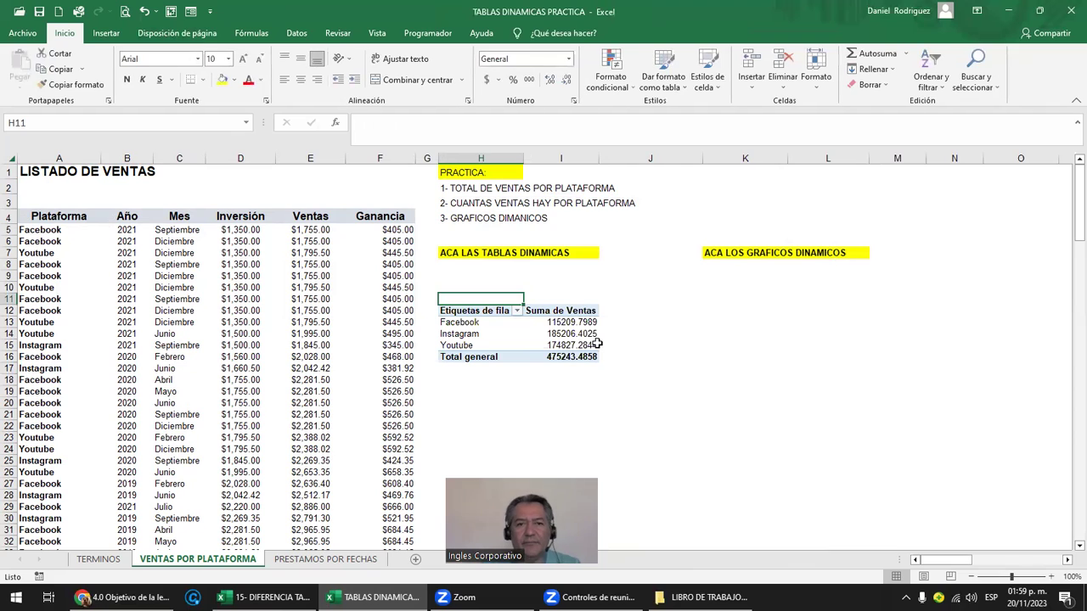
Copy the task headings from H2 to H10 and from H3 to H23
key(Up)
key(Up)
key(Up)
key(Up)
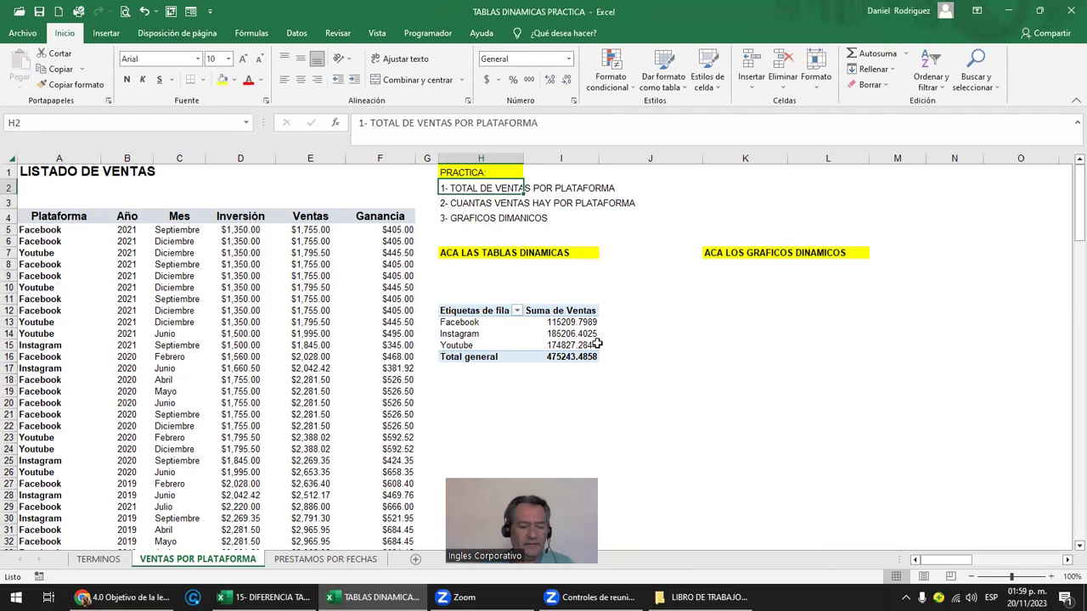
key(ctrl+c)
key(Down)
key(Down)
key(Down)
key(Down)
key(Down)
key(Down)
key(Down)
key(Down)
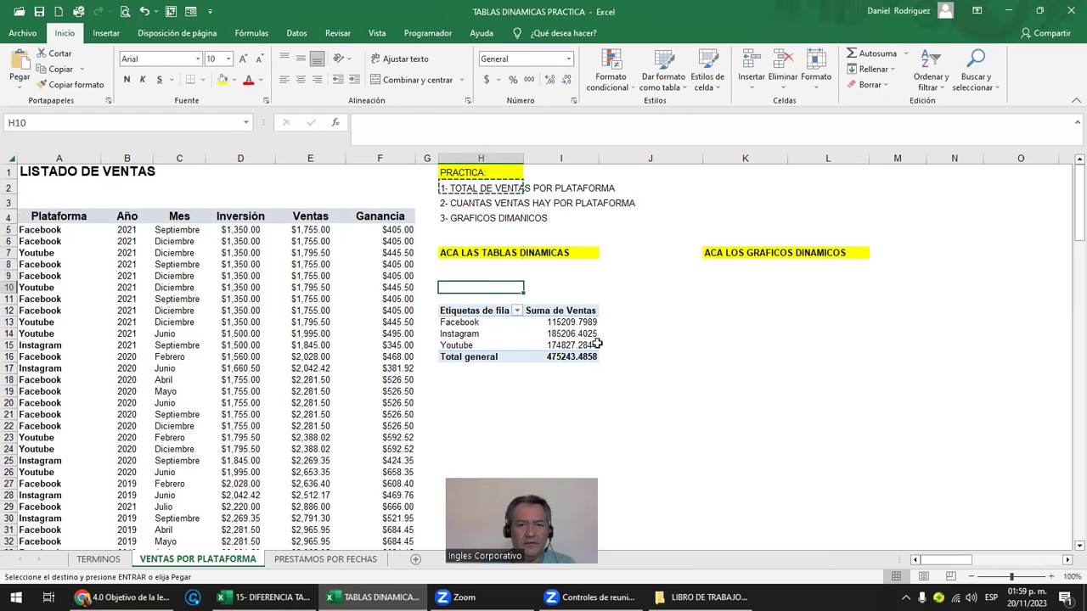
key(Return)
click(546, 400)
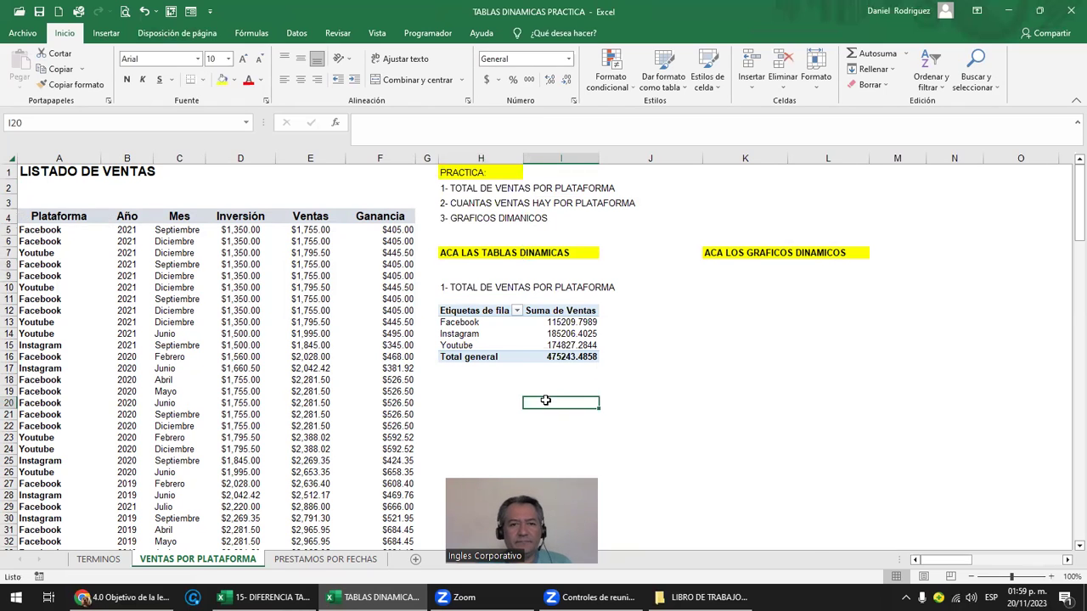
click(473, 200)
key(ctrl+c)
key(Down)
key(Down)
key(Down)
key(Down)
key(Down)
key(Down)
key(Down)
key(Down)
key(Down)
key(Down)
key(Up)
key(Down)
key(Down)
key(Return)
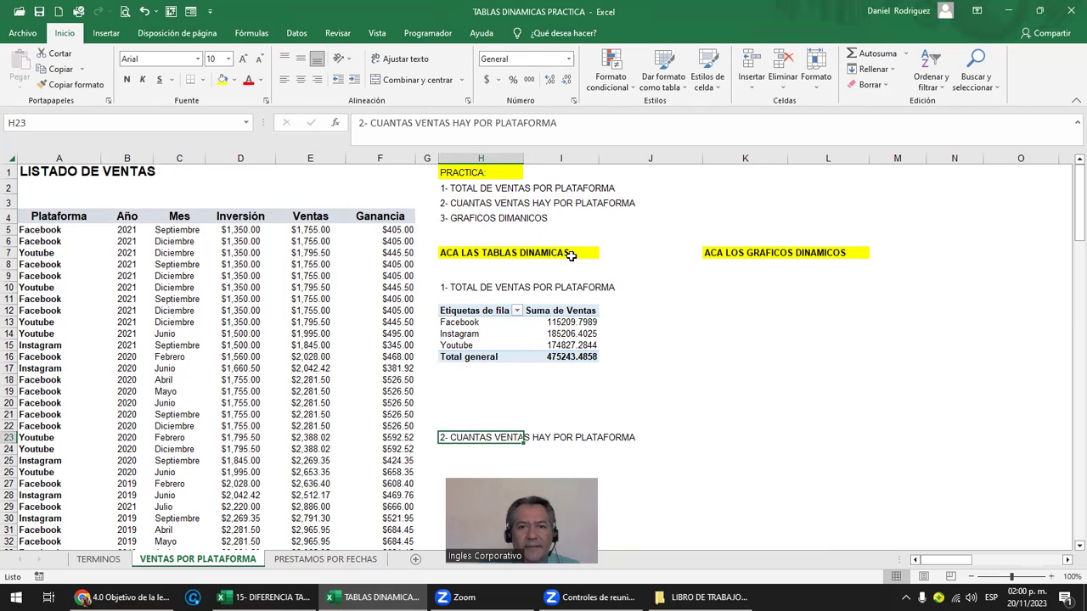
Duplicate the platform sales pivot table at H27
scroll(569, 253, down, 1)
click(678, 311)
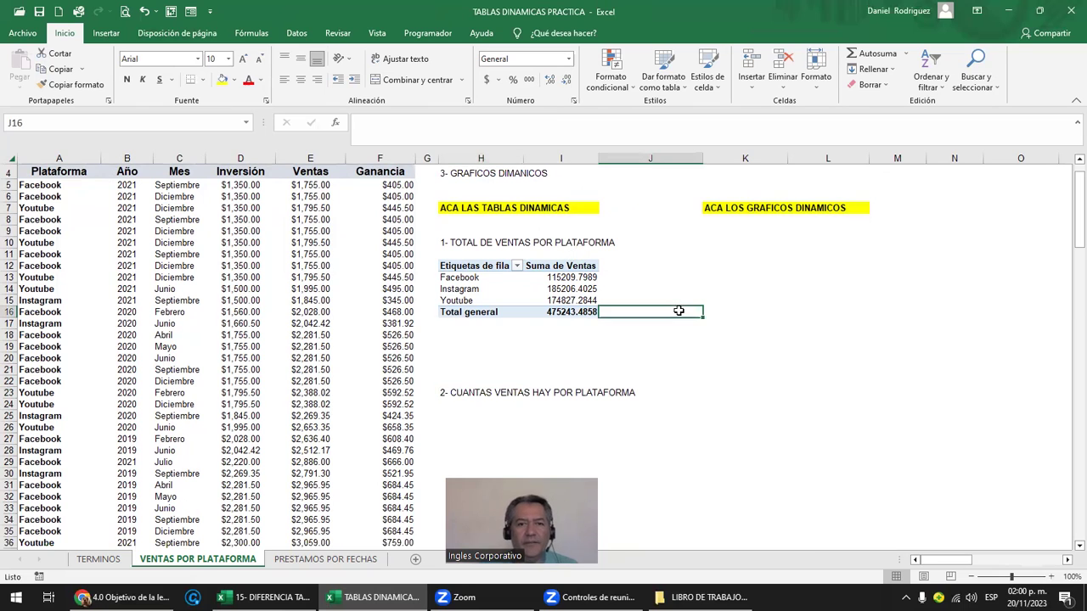
scroll(650, 324, down, 1)
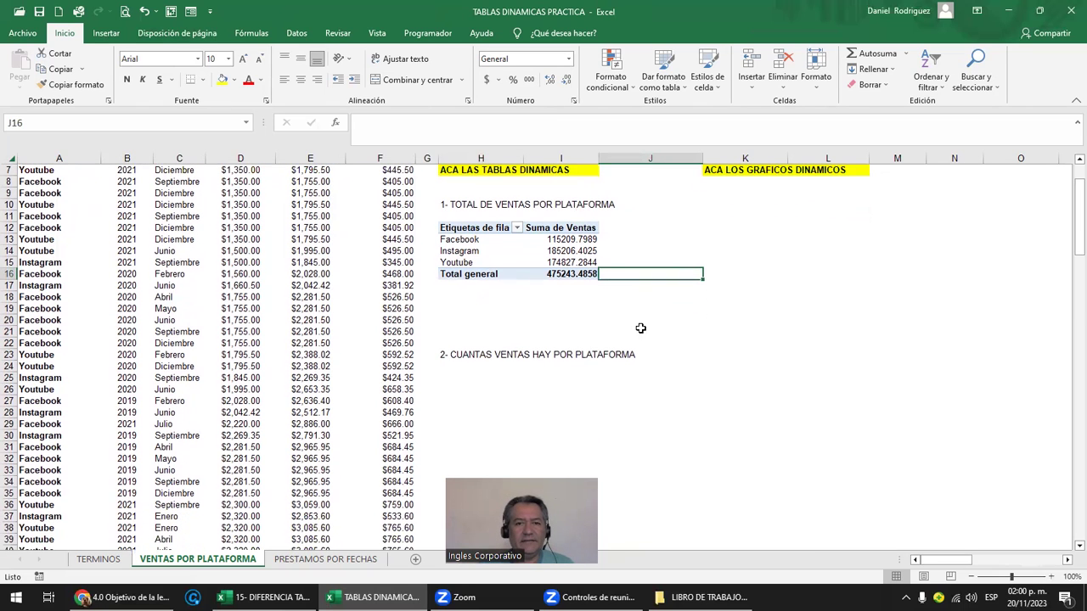
click(459, 230)
key(shift+Right)
key(shift+Down)
key(shift+Down)
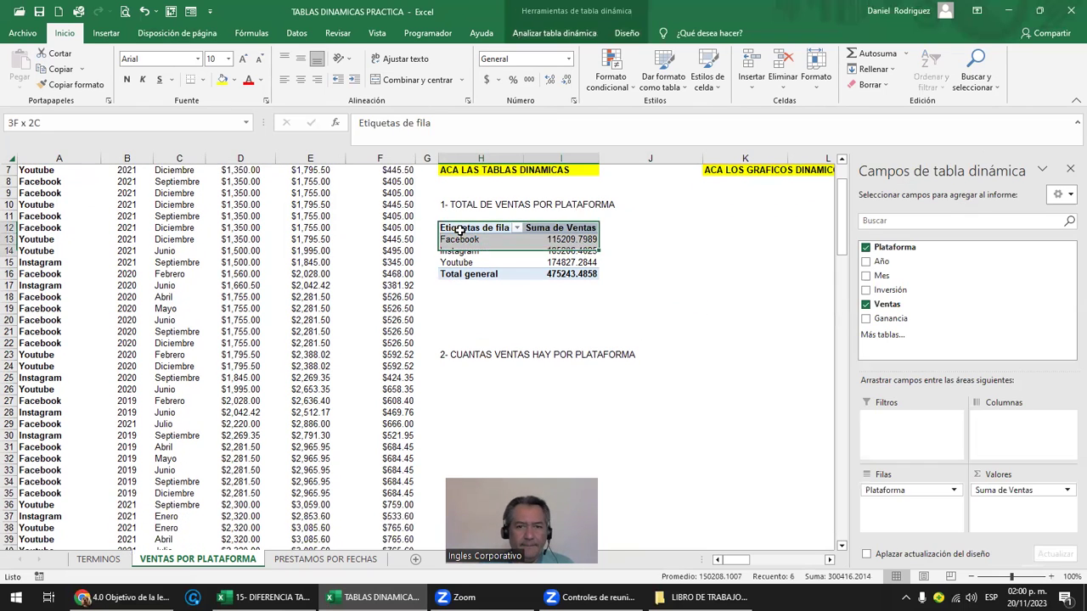
key(shift+Down)
key(shift+Down)
key(ctrl+c)
key(Down)
key(Down)
key(Down)
key(Down)
key(Down)
key(Down)
key(Down)
key(Down)
key(Down)
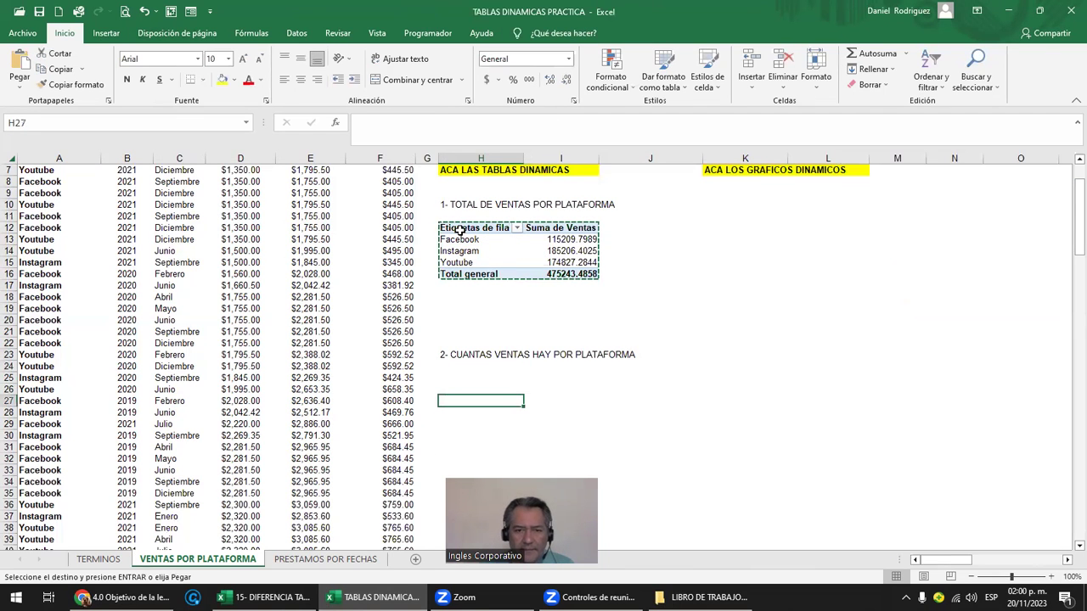
key(Return)
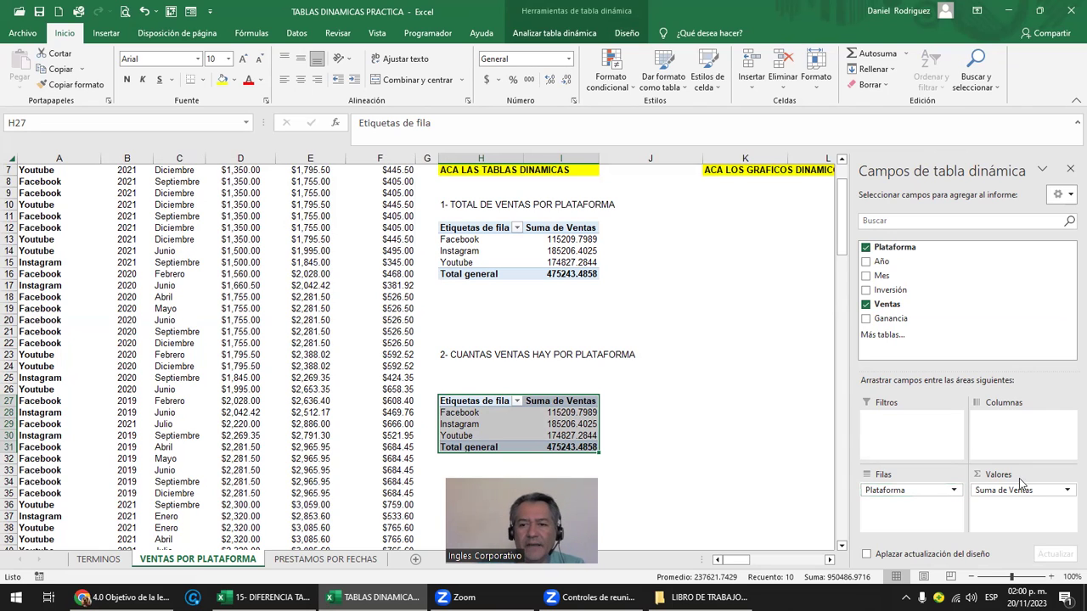
drag(1022, 491, 995, 301)
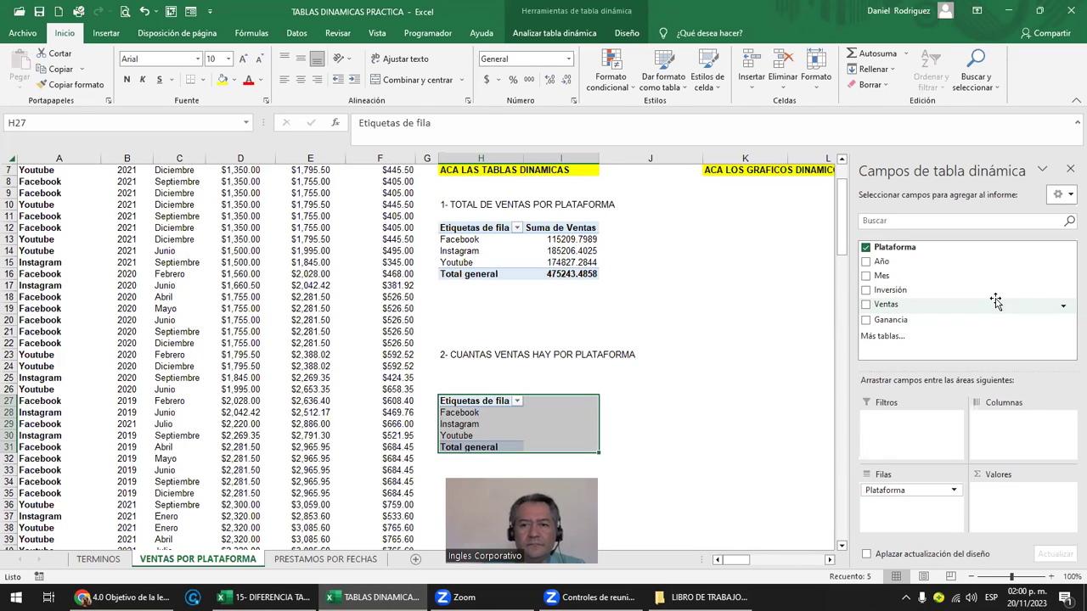
drag(888, 304, 1017, 508)
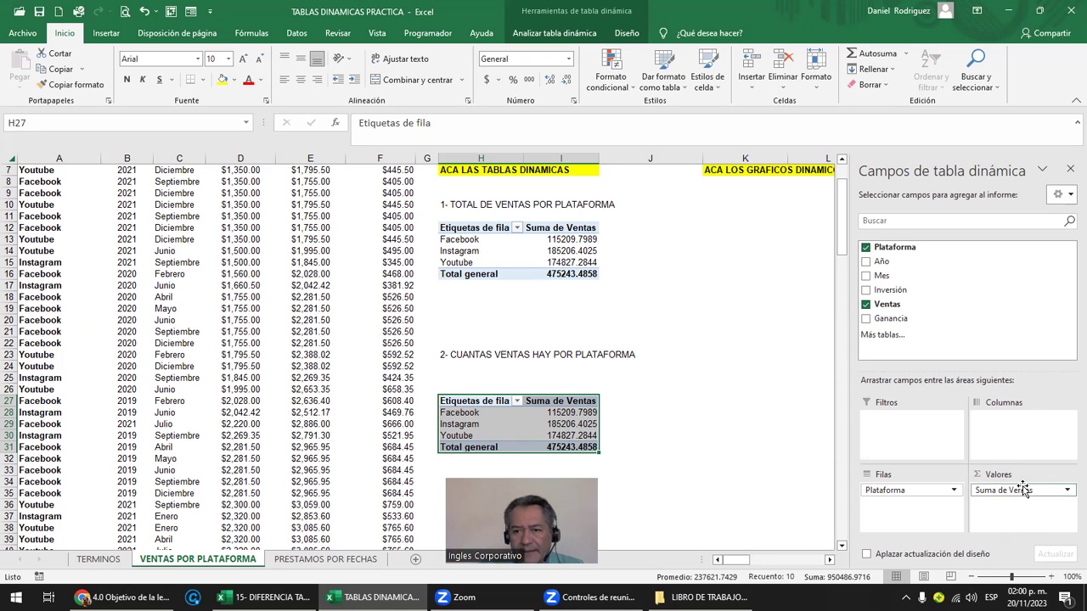
Summarize the H27 pivot's Ventas by Recuento: Facebook 34, Instagram 32, Youtube 34
click(1067, 492)
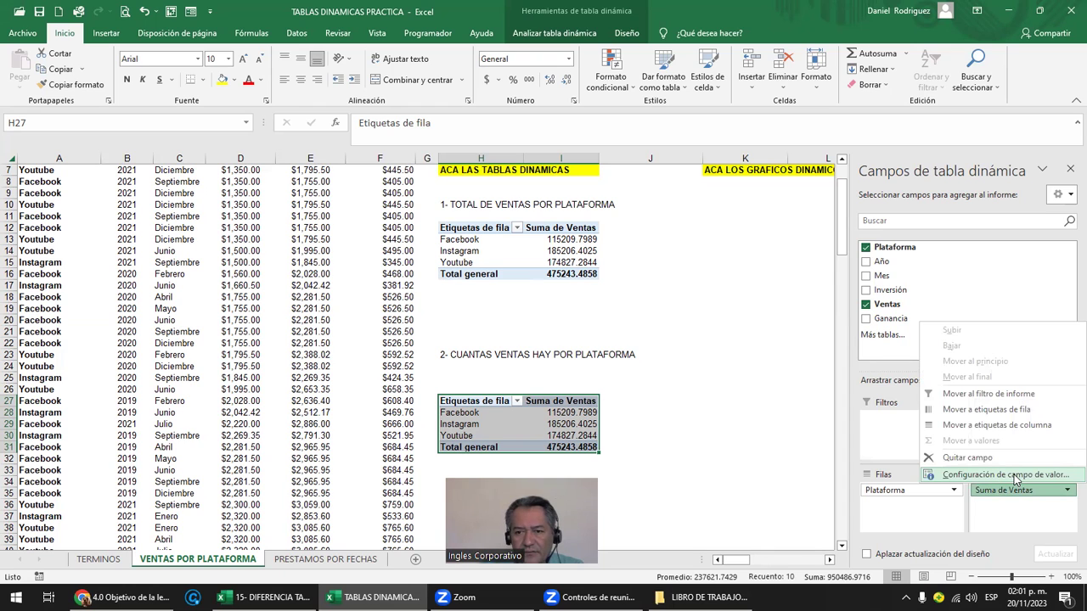
click(1014, 475)
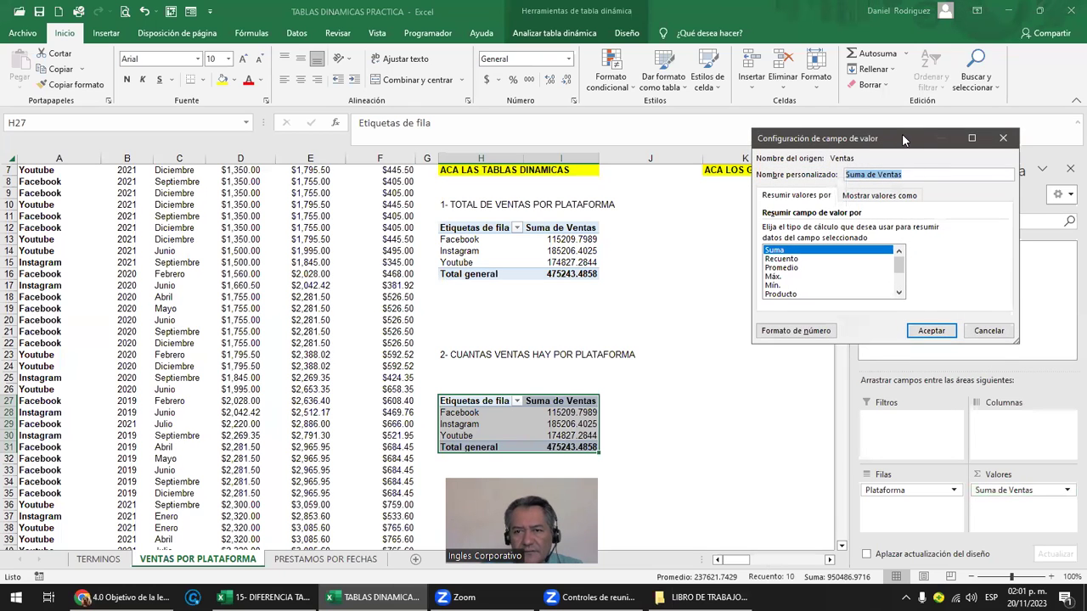
drag(900, 142, 802, 183)
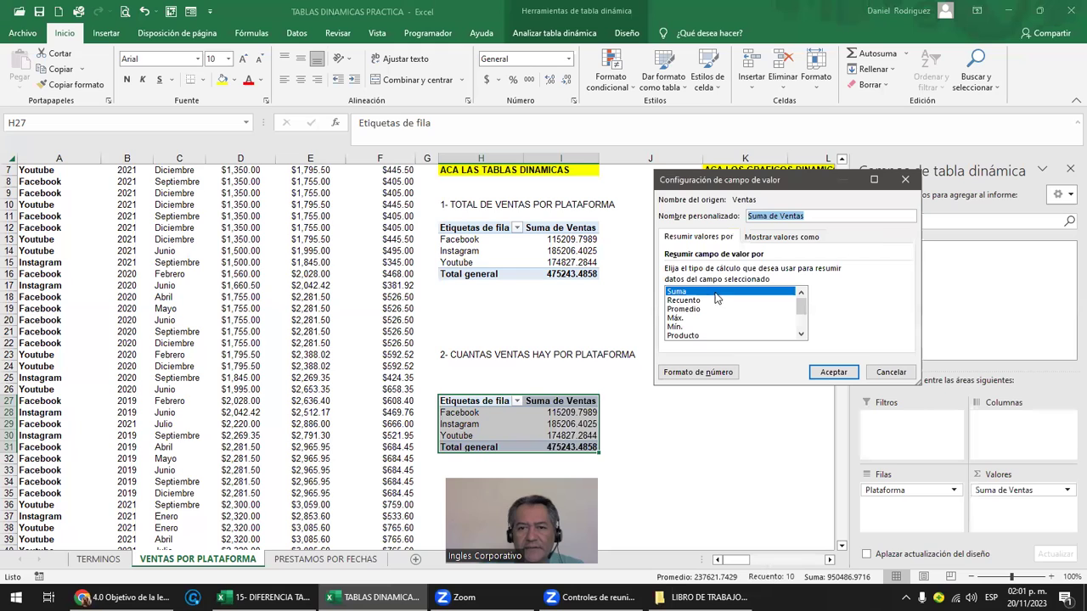
click(686, 301)
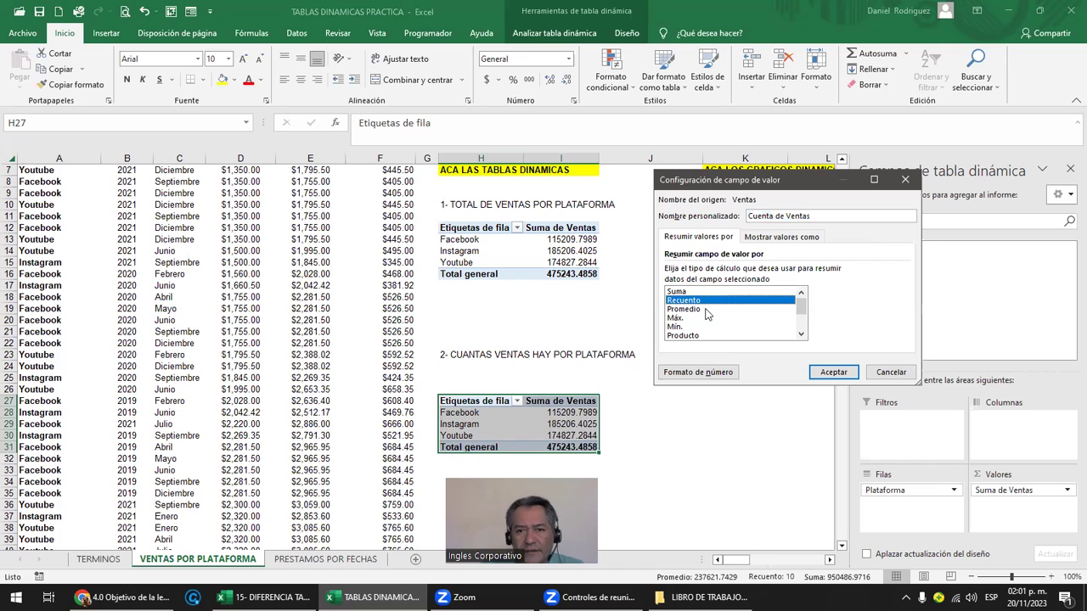
click(832, 372)
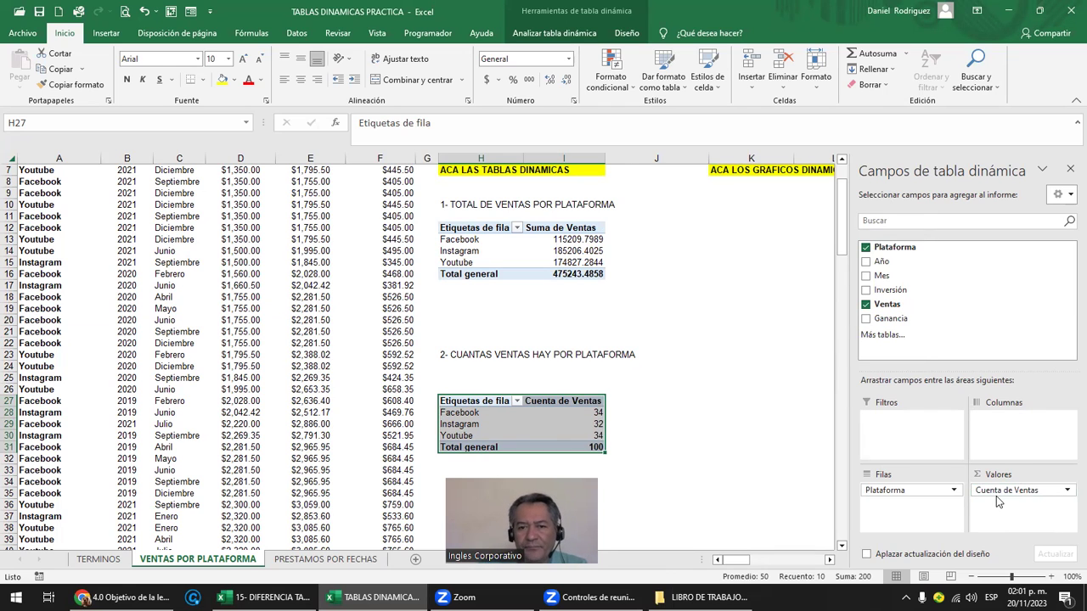
click(675, 446)
click(588, 412)
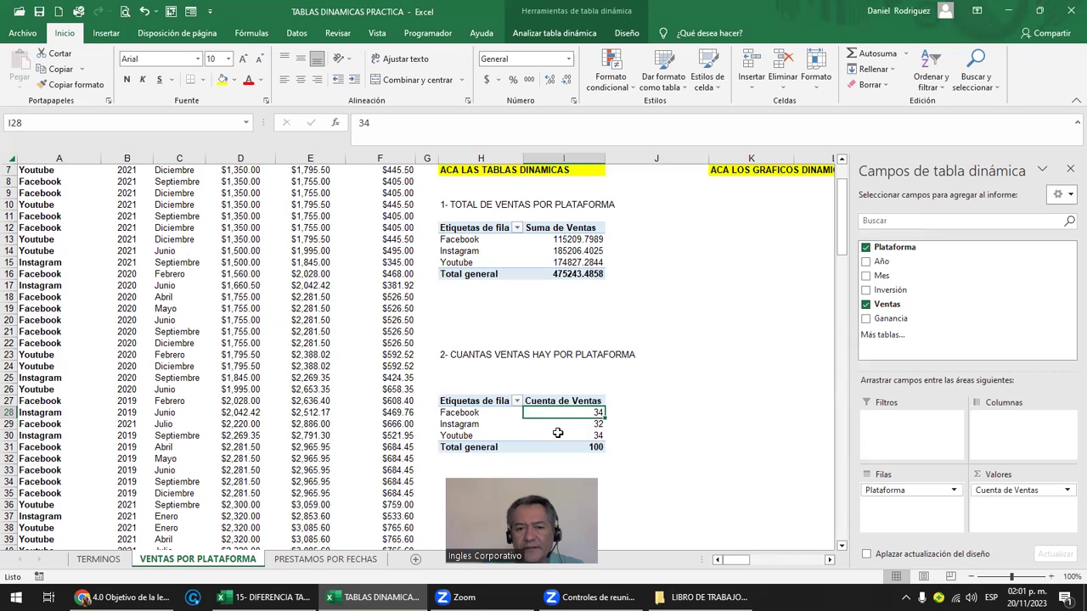
scroll(500, 422, up, 1)
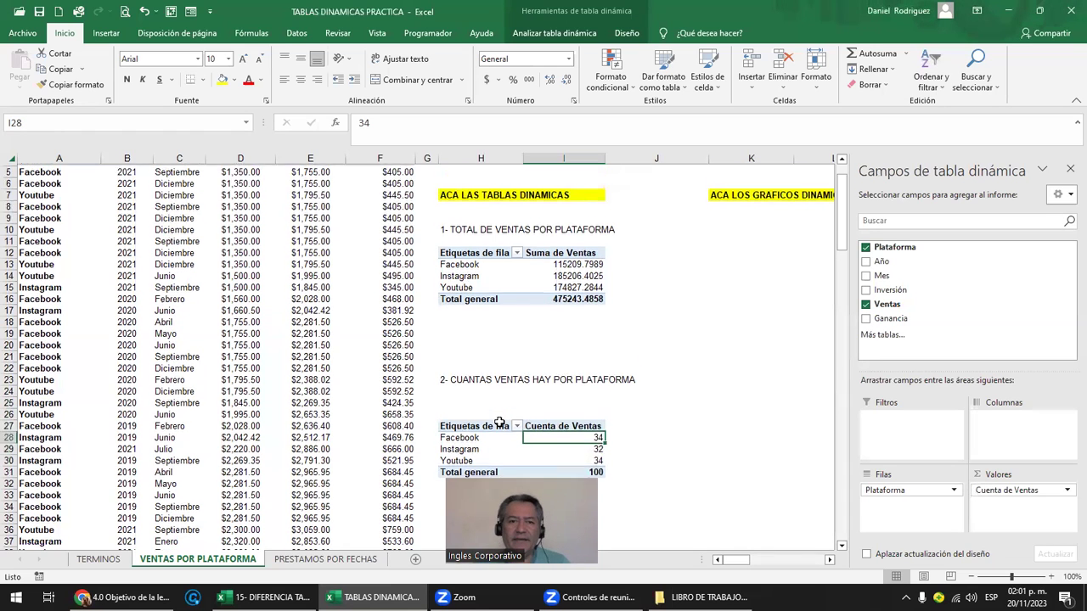
scroll(499, 308, up, 1)
click(481, 216)
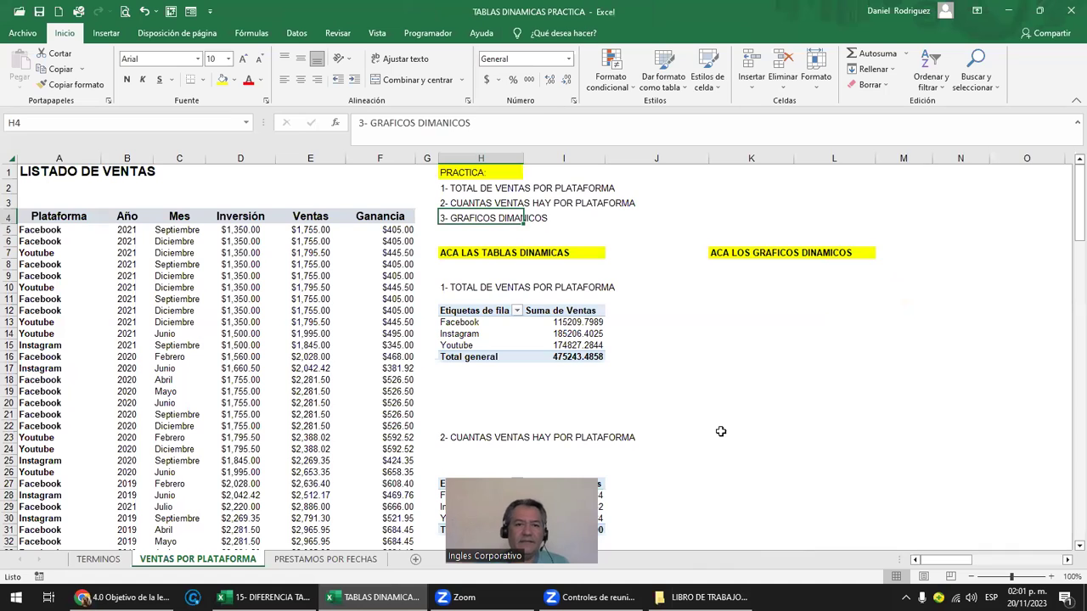
key(Up)
key(Up)
key(shift+Down)
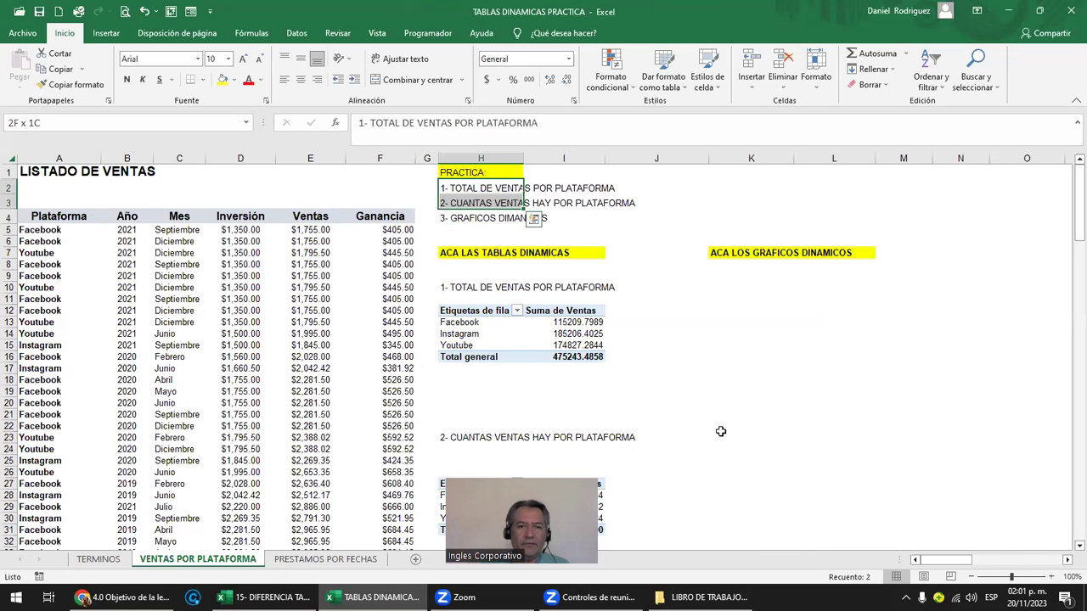
key(shift+Up)
key(shift+Down)
key(shift+Up)
key(shift+Down)
key(shift+Down)
key(Down)
key(shift+Up)
key(shift+Up)
key(Down)
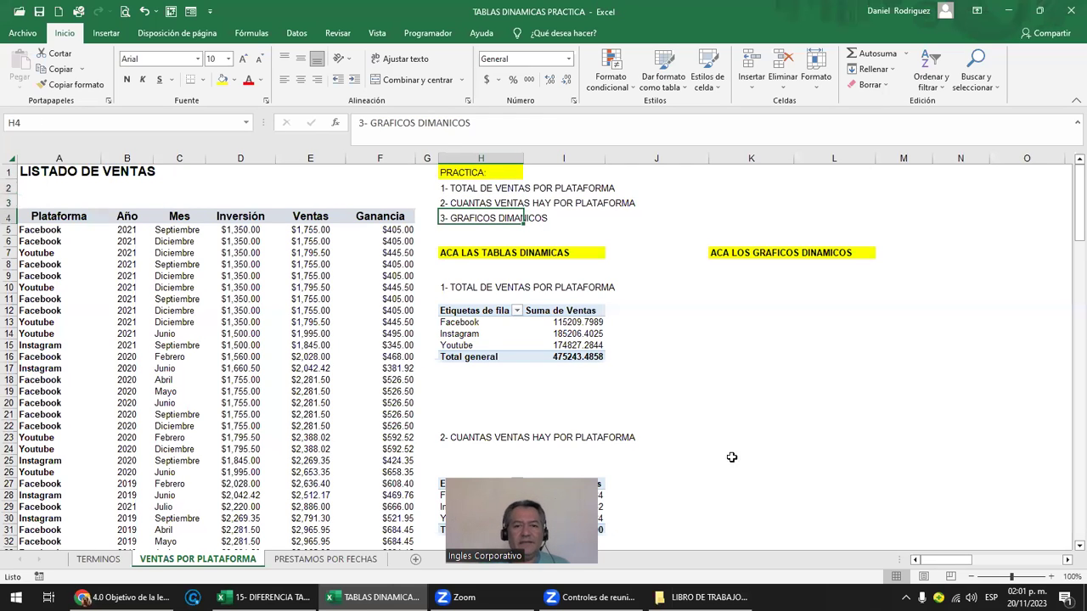
click(752, 322)
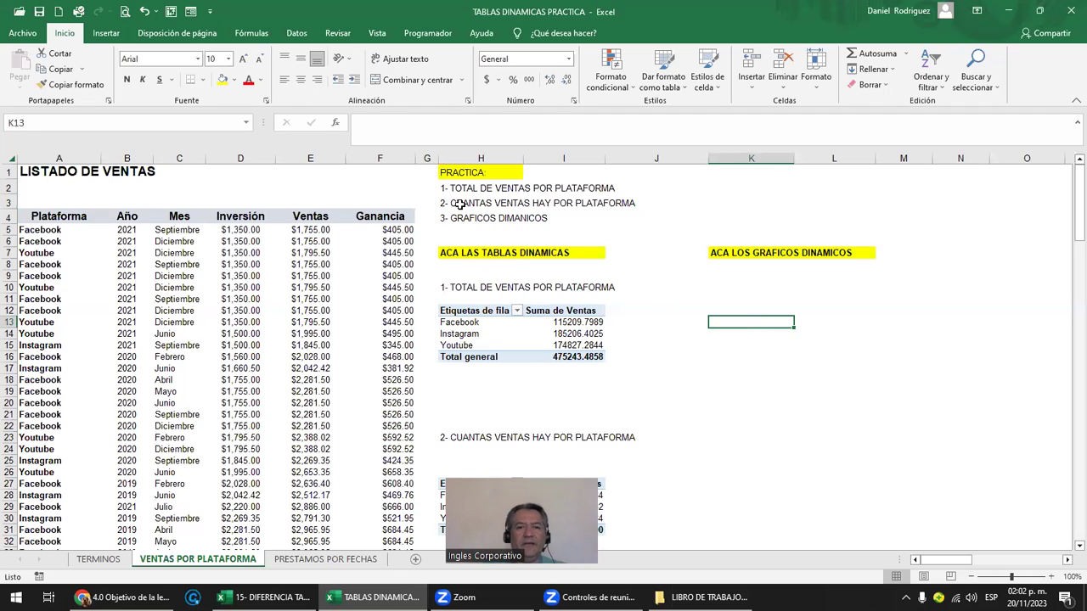
drag(460, 204, 605, 204)
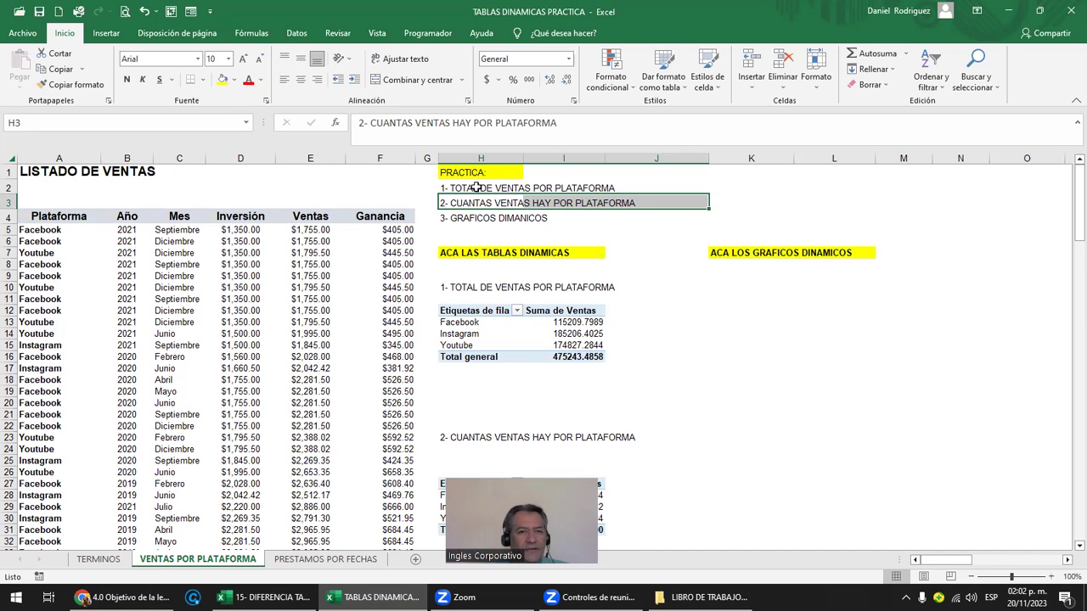
click(381, 158)
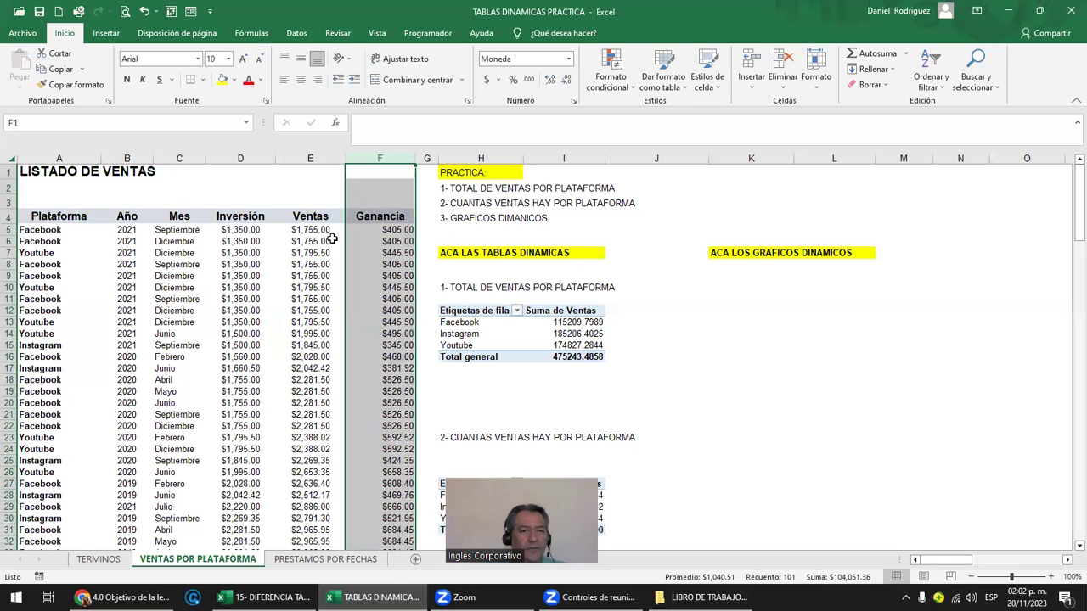
click(488, 380)
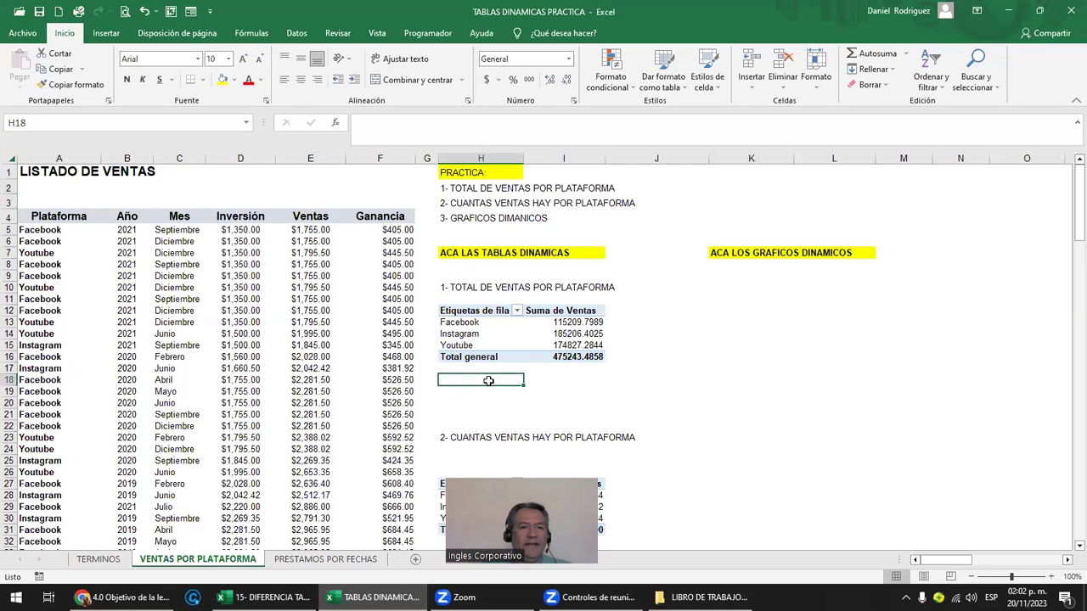
click(380, 158)
ctrl+click(131, 159)
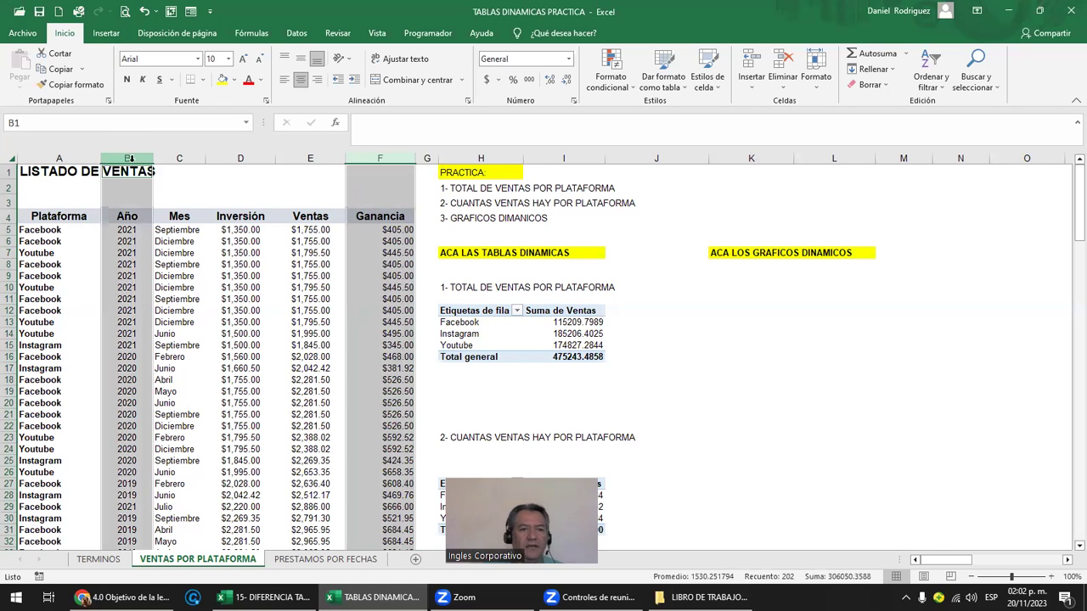
scroll(590, 318, down, 1)
scroll(577, 321, down, 3)
scroll(569, 323, down, 1)
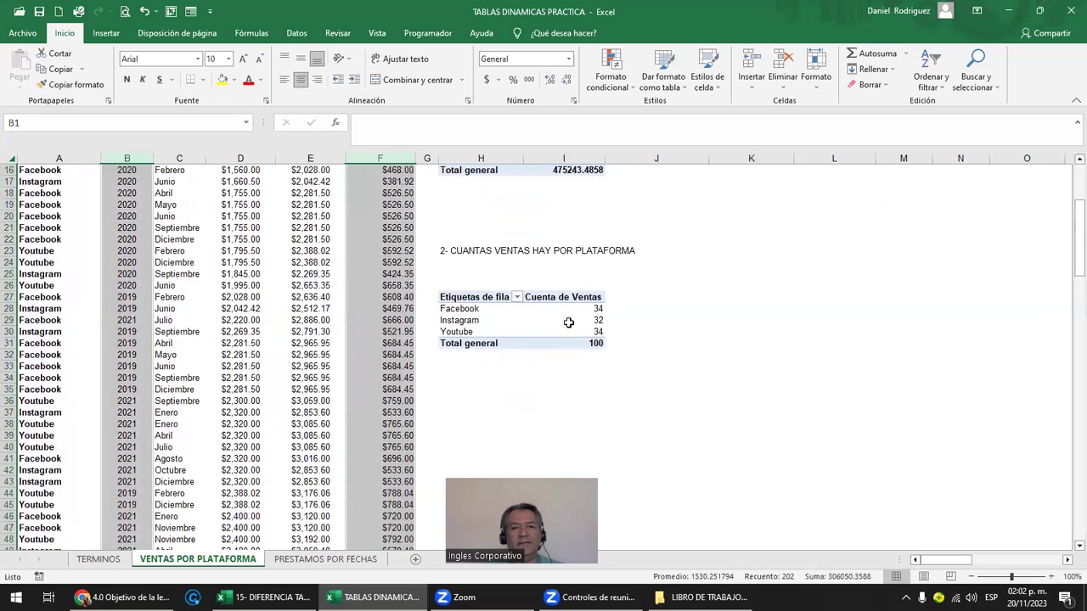
Start typing the AÑO / GANANCIA heading in H34 below the count pivot
click(476, 255)
key(Down)
key(Down)
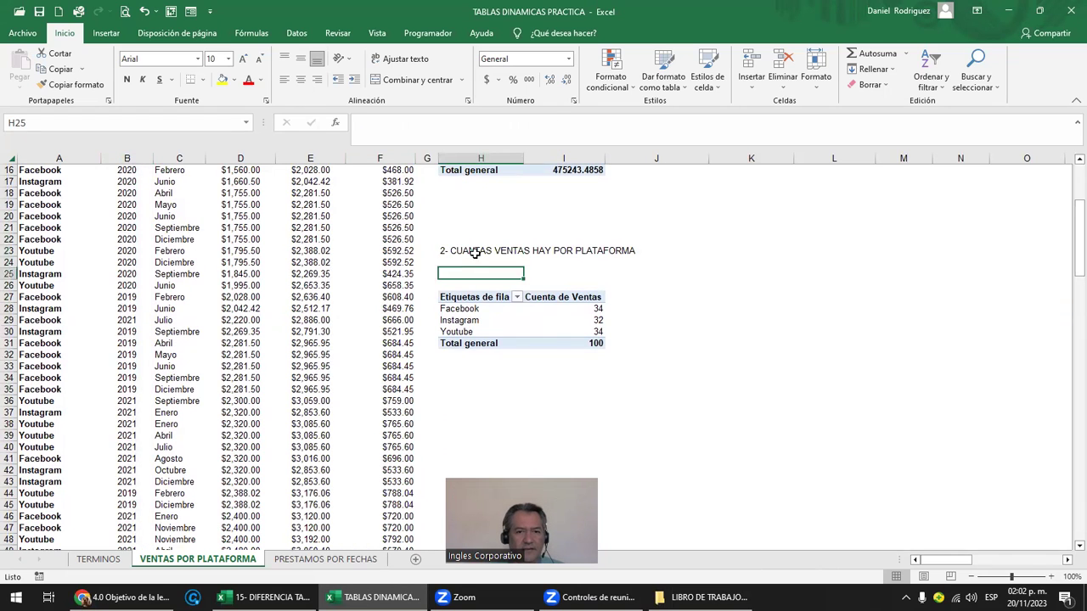
key(Down)
key(Down)
key(Down)
key(Down)
key(Down)
key(Down)
key(Down)
key(Down)
key(Down)
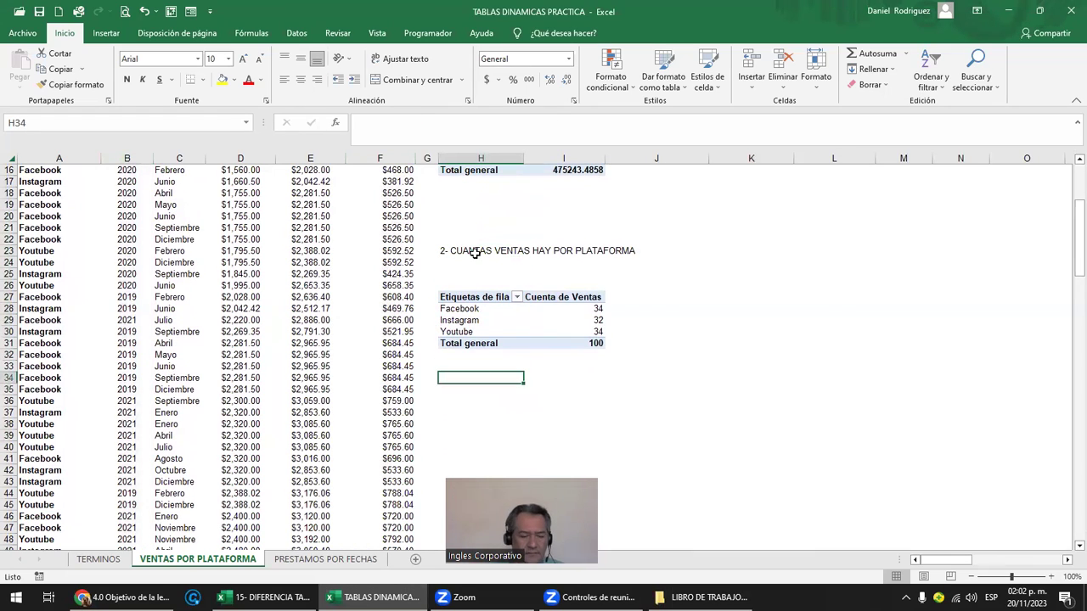
text(añ)
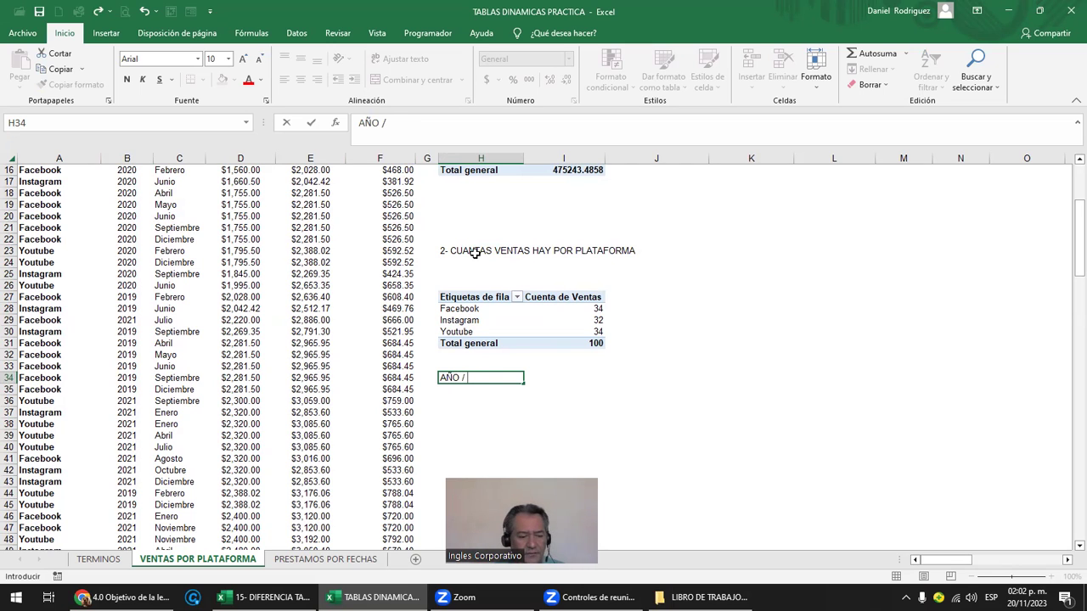
Finish the AÑO / GANANCIA heading, then copy the H27:I31 count pivot below it
text(ANANCIA)
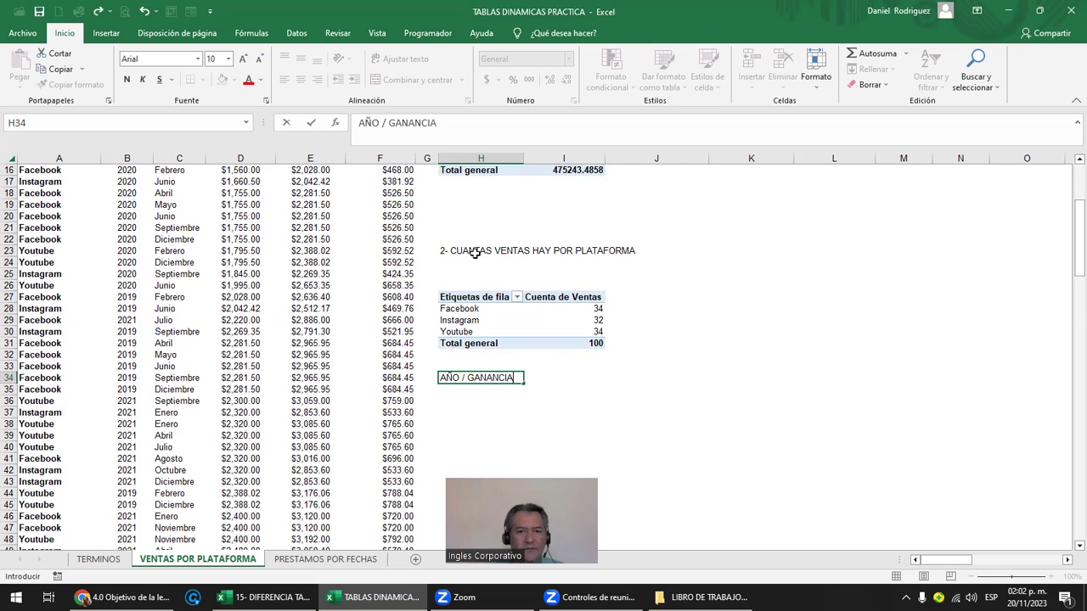
key(Return)
key(Return)
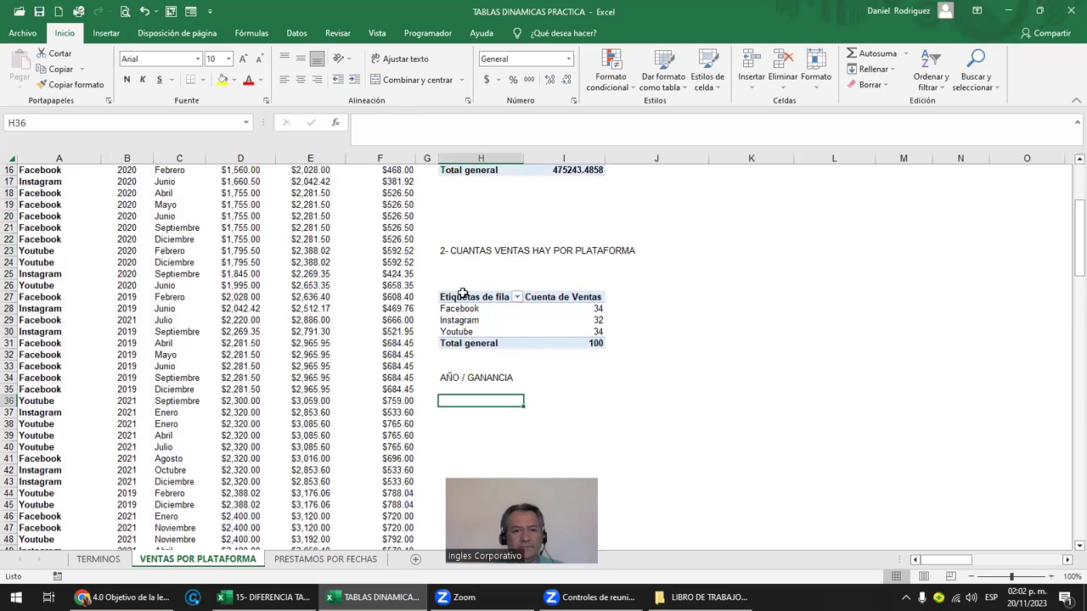
click(466, 296)
key(shift+Right)
key(shift+Right)
key(shift+Left)
key(shift+Down)
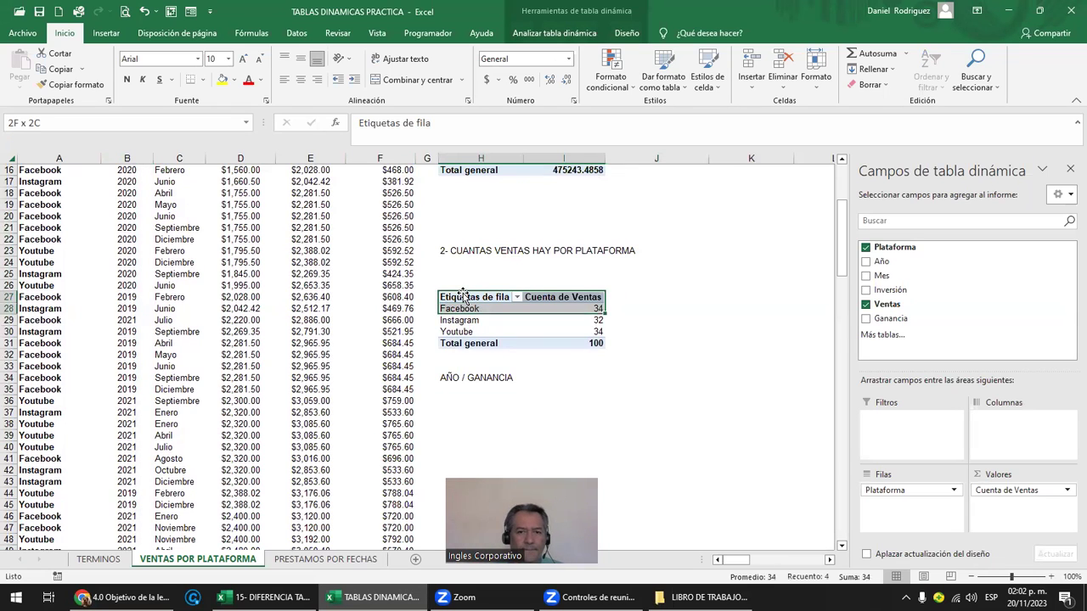
key(shift+Down)
key(shift+Down)
key(shift+Down)
key(ctrl+c)
key(Down)
key(Down)
key(Down)
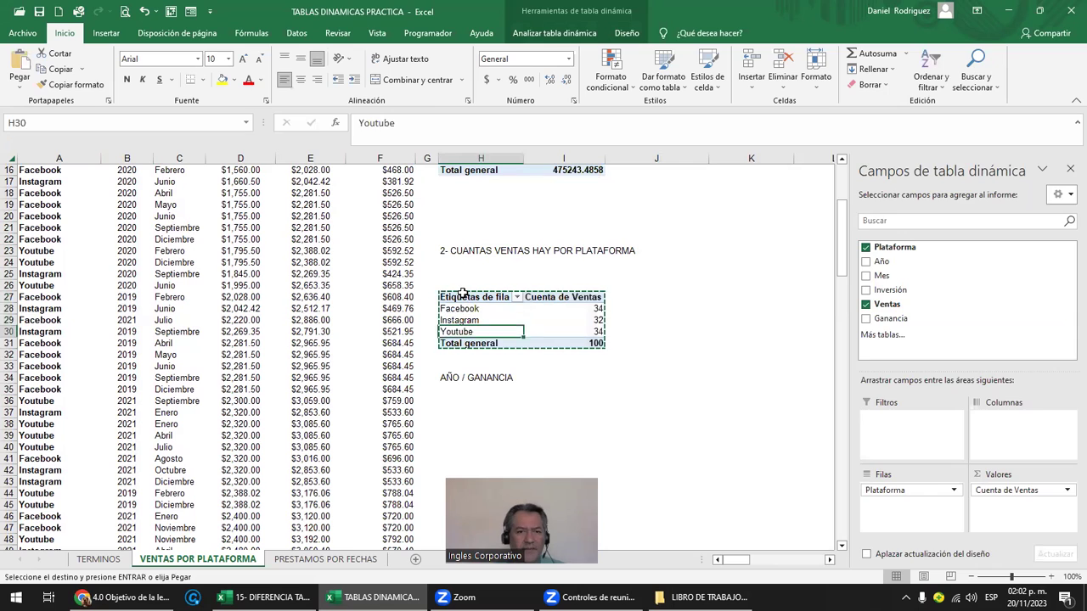
key(Down)
key(Down)
key(Down)
key(Down)
key(Down)
key(Down)
key(Down)
key(Down)
key(Up)
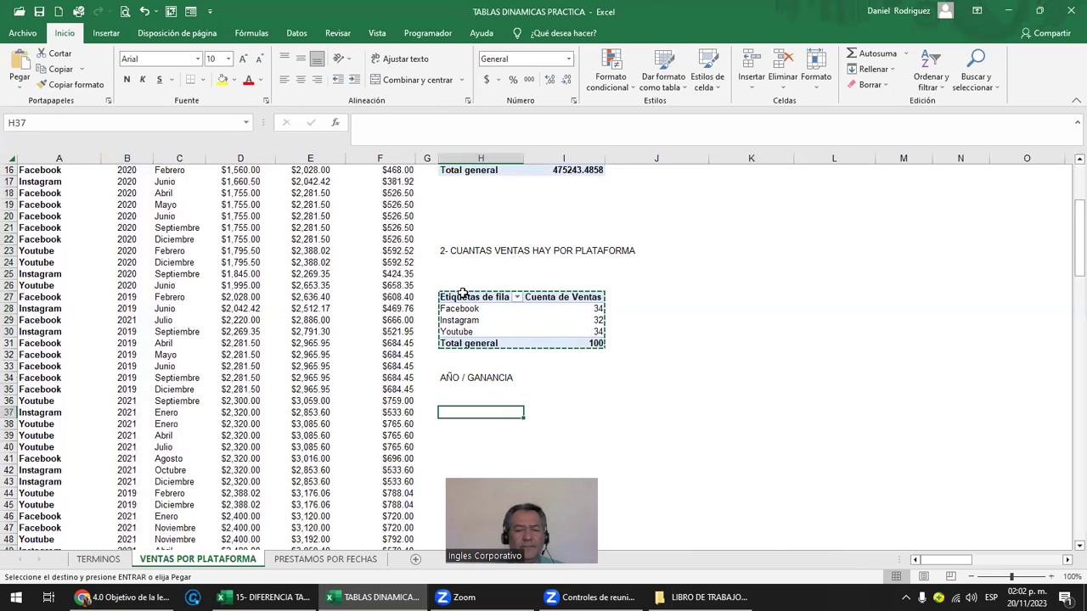
key(ctrl+v)
Swap Plataforma and Cuenta de Ventas for Año in rows and sum of Ganancia in values
scroll(625, 342, down, 3)
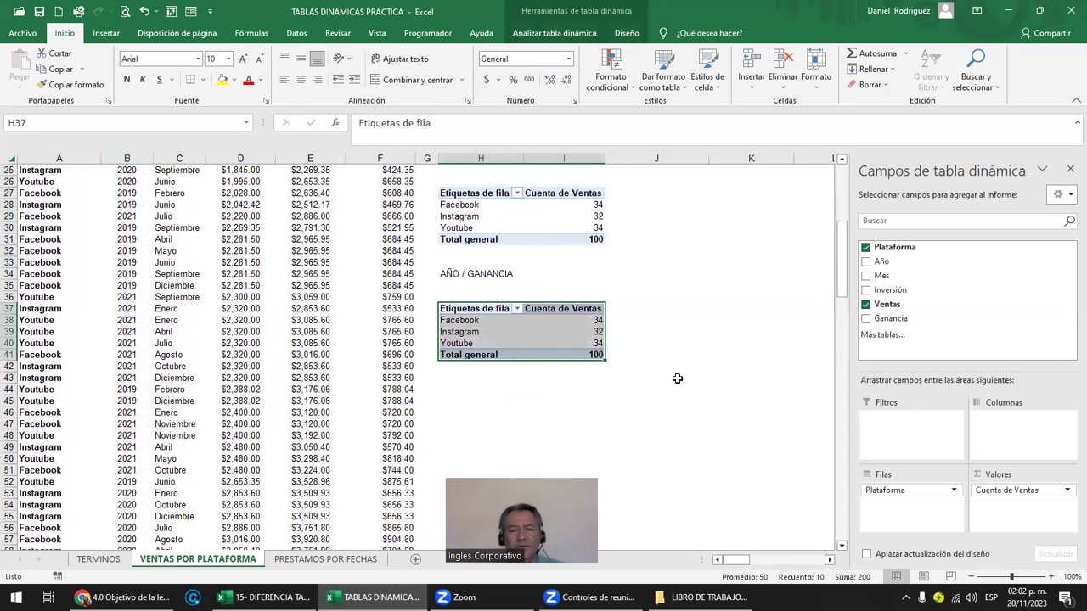
ctrl+scroll(676, 377, up, 1)
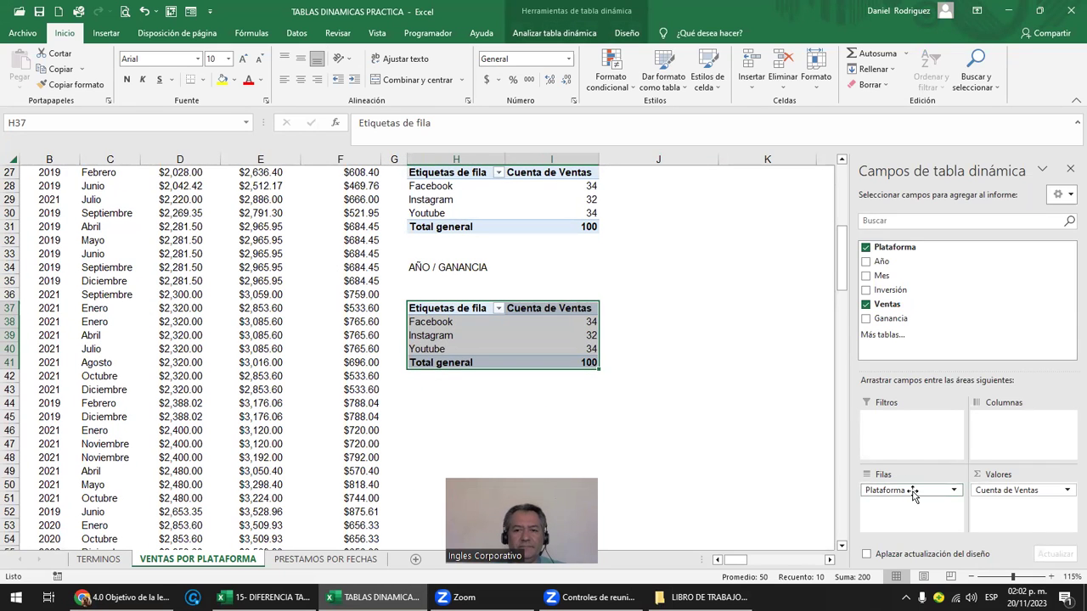
drag(913, 495, 924, 246)
drag(1039, 508, 1012, 333)
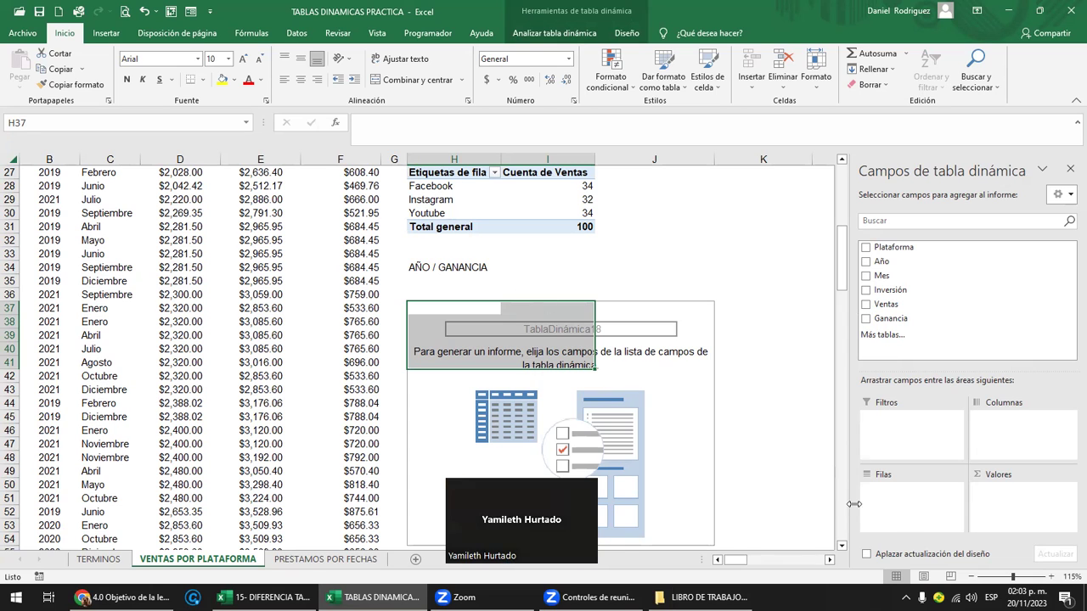
drag(883, 262, 907, 506)
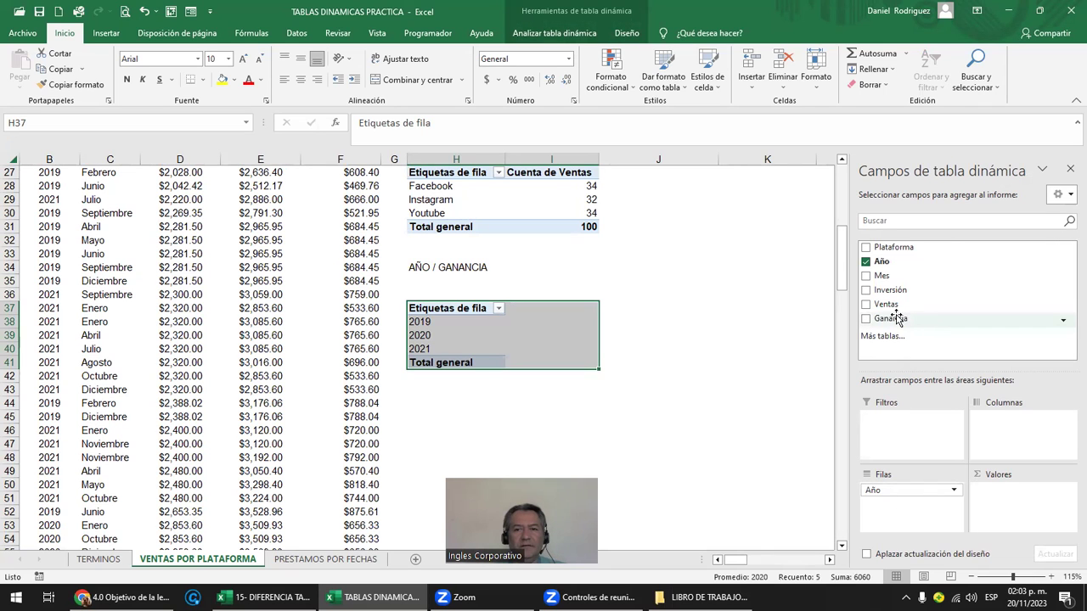
drag(891, 318, 1034, 513)
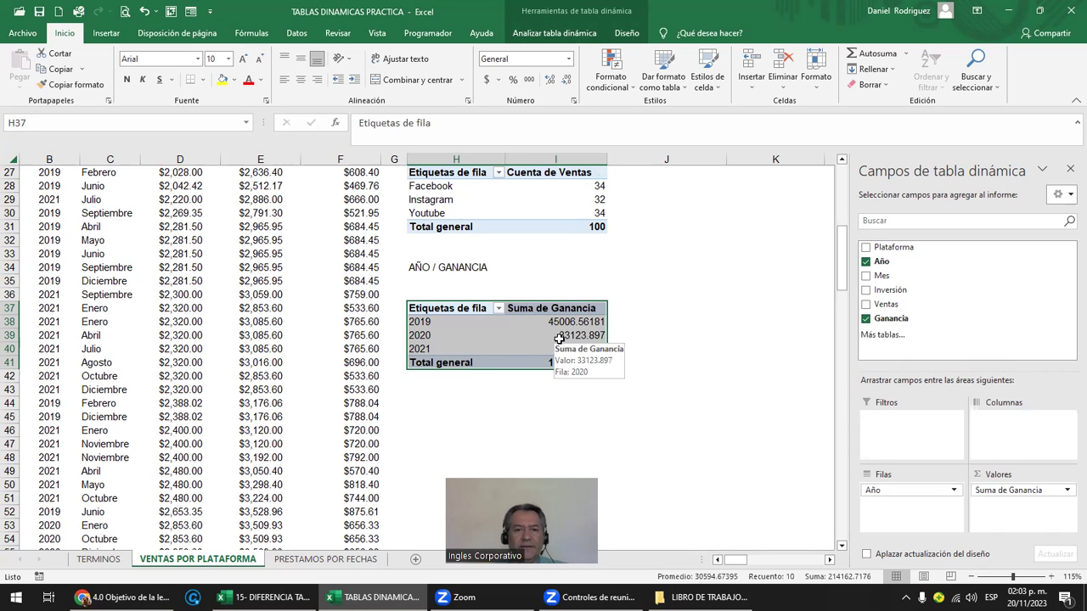
Check the Ganancia column F total against the pivot's 2019 figure of 45006.56
scroll(695, 398, up, 2)
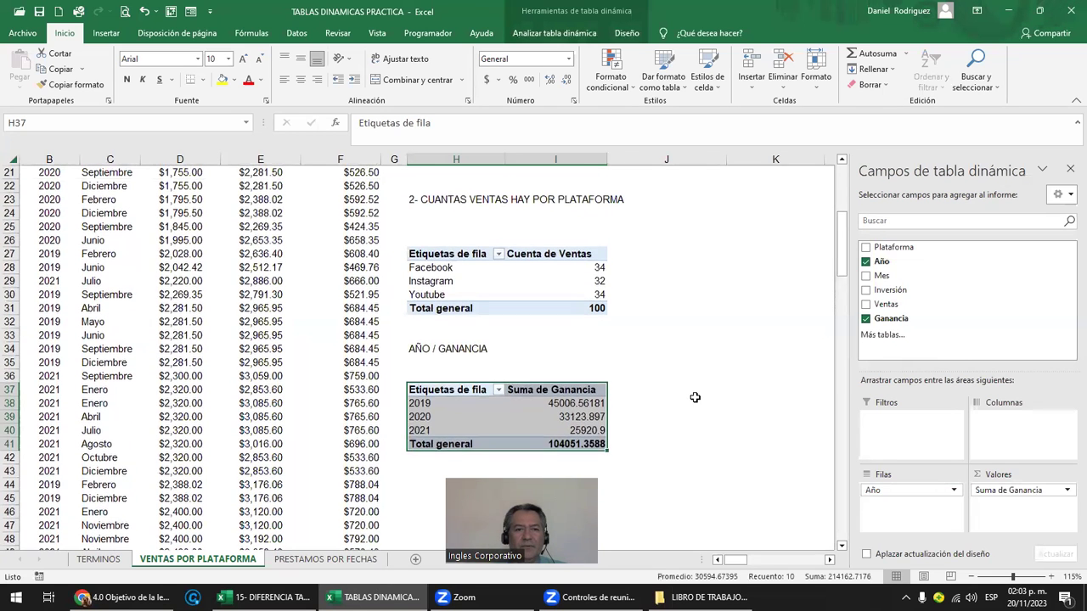
scroll(695, 398, up, 3)
scroll(695, 398, up, 2)
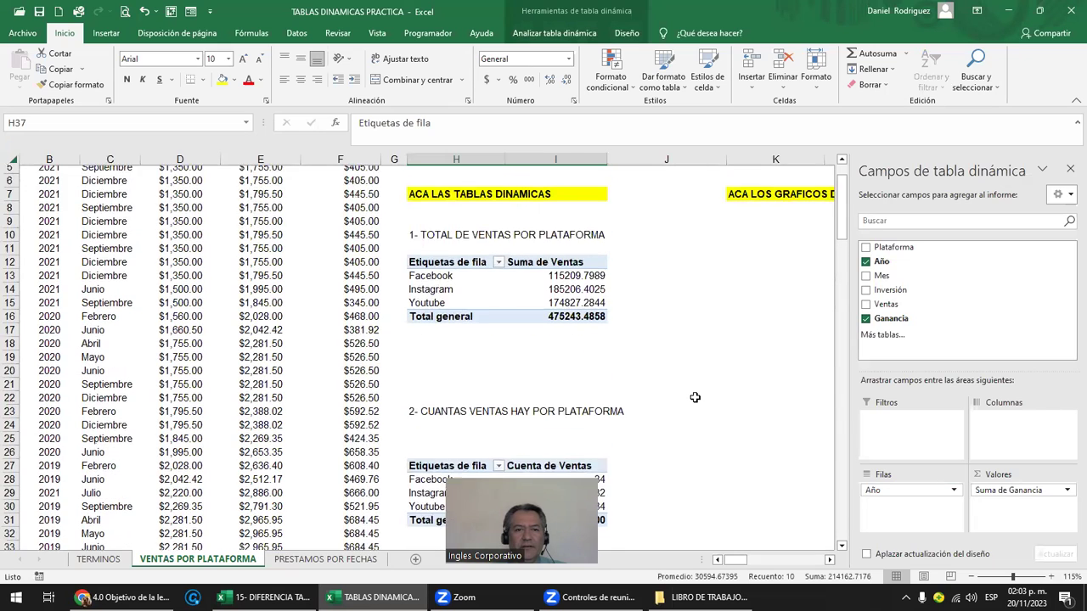
scroll(694, 398, up, 2)
click(351, 159)
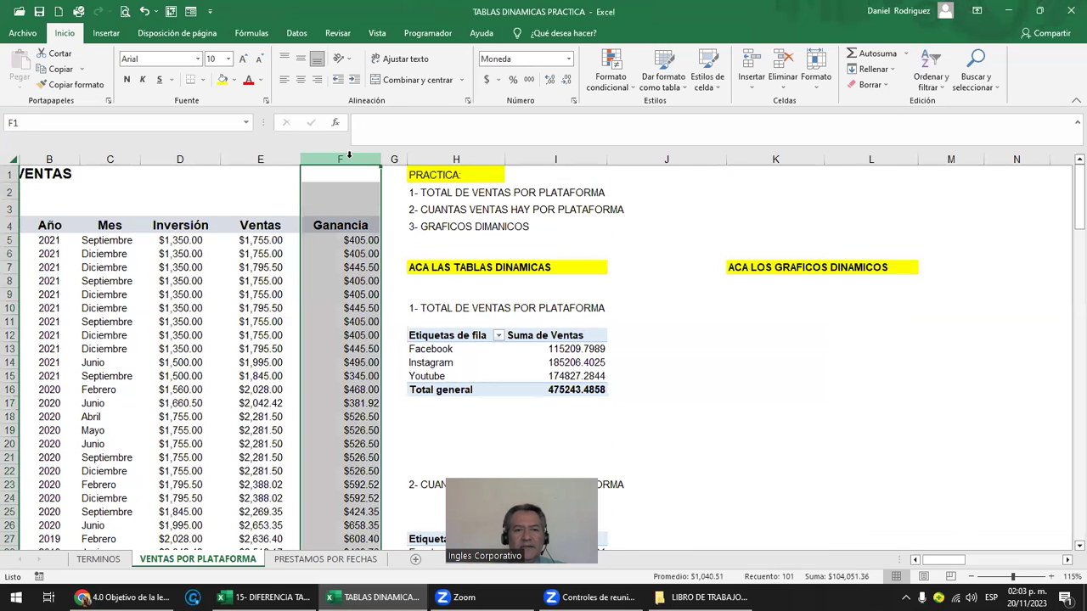
scroll(590, 416, down, 4)
scroll(590, 416, down, 3)
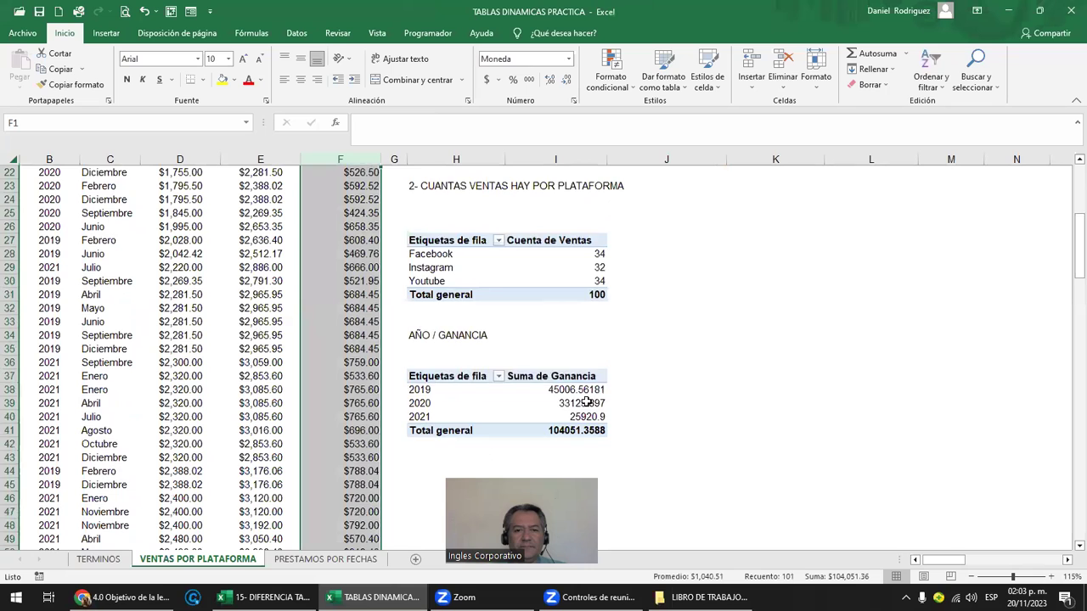
scroll(578, 357, down, 2)
click(567, 308)
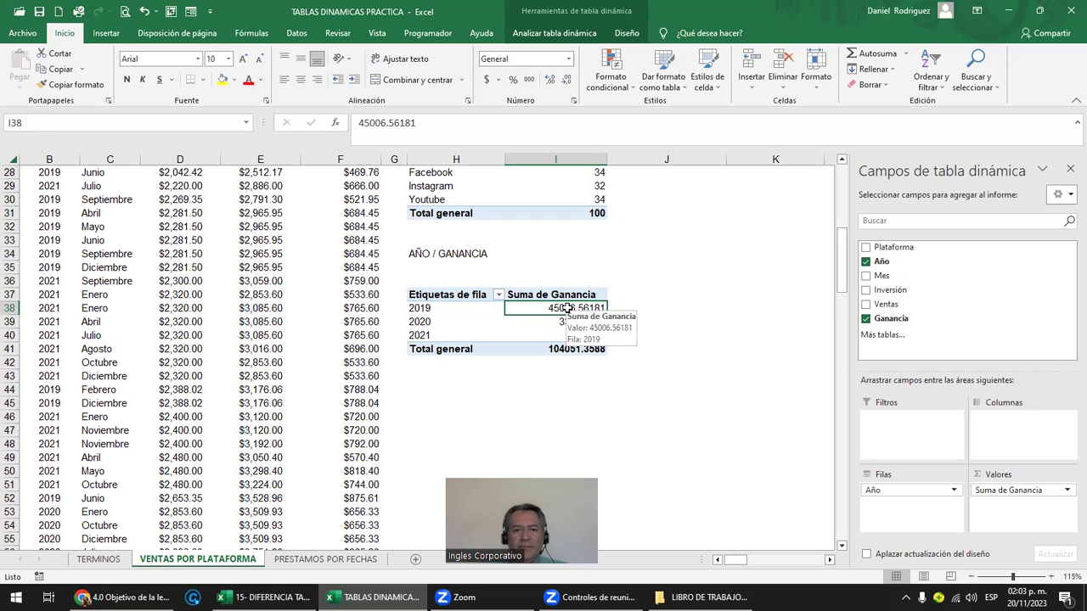
Format the yearly Ganancia values and their $104,051.36 total as Moneda currency
drag(573, 309, 569, 344)
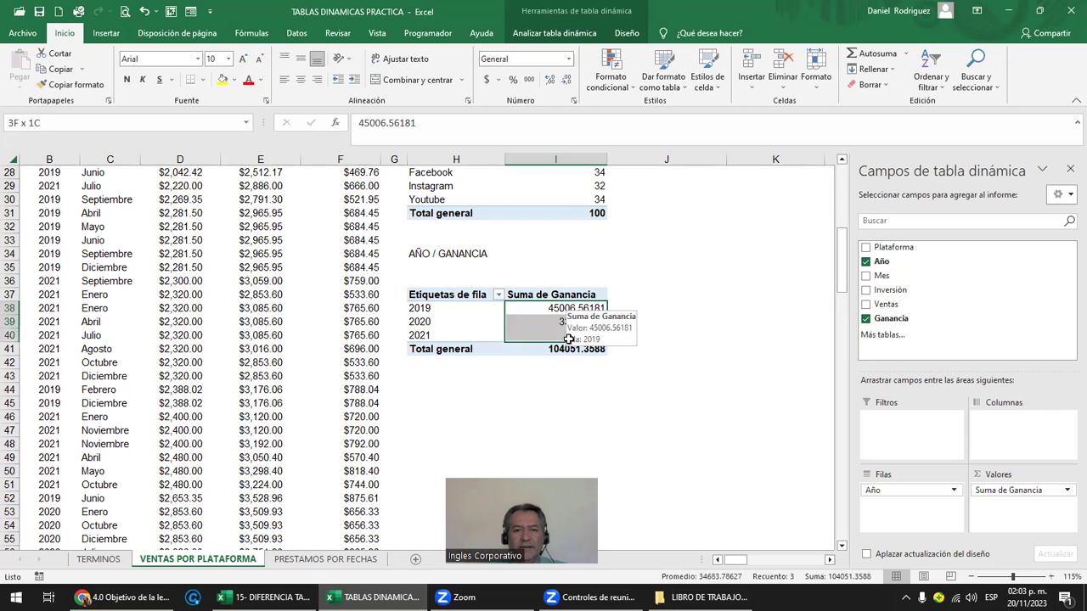
click(569, 59)
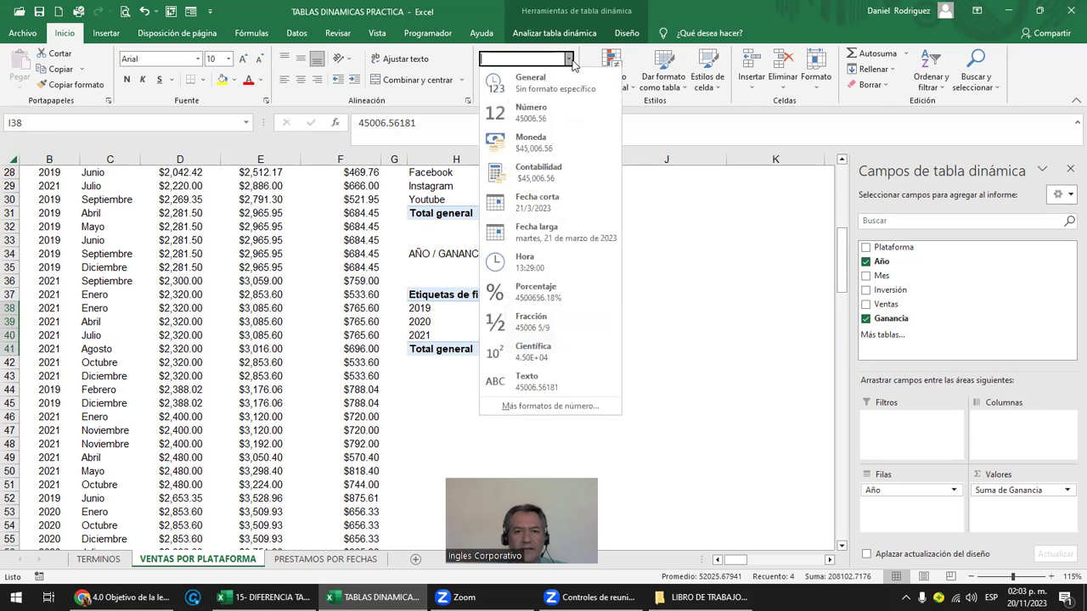
click(568, 148)
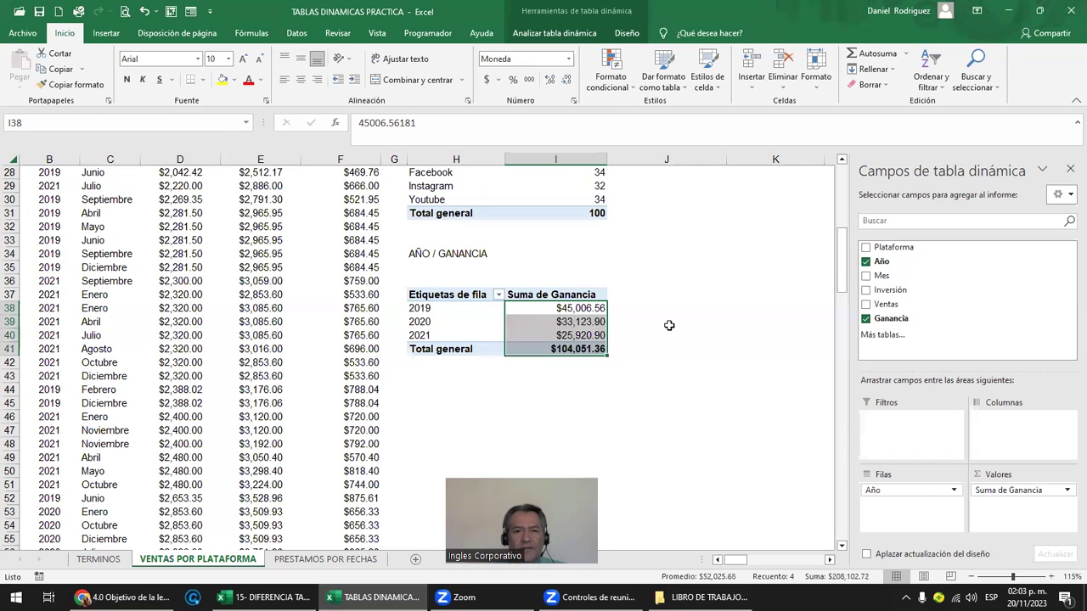
click(687, 388)
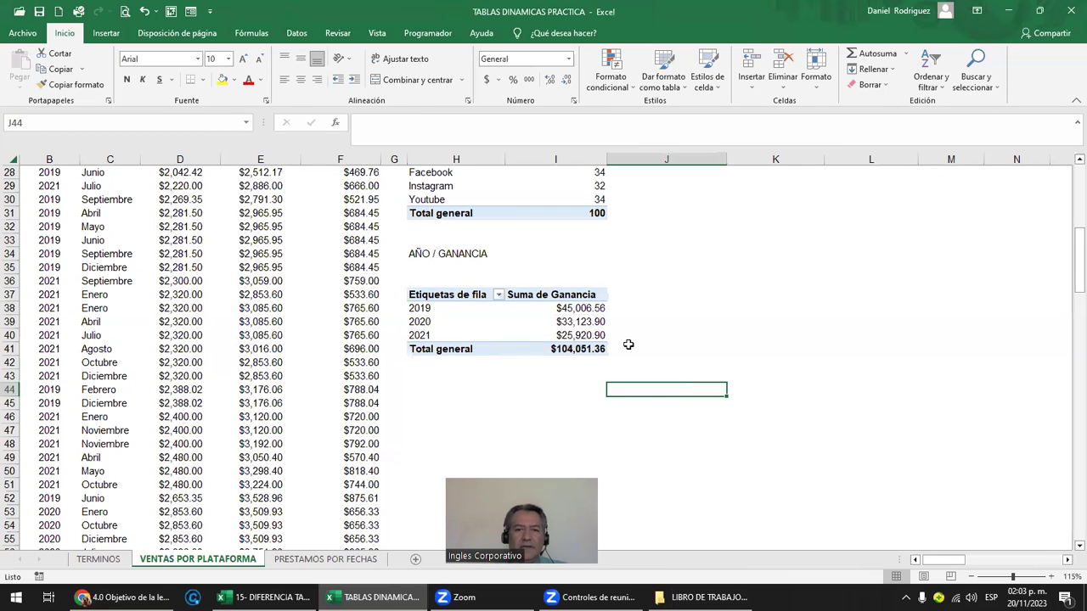
Format the platform sales totals as Moneda currency, showing $475,243.49
scroll(567, 347, up, 1)
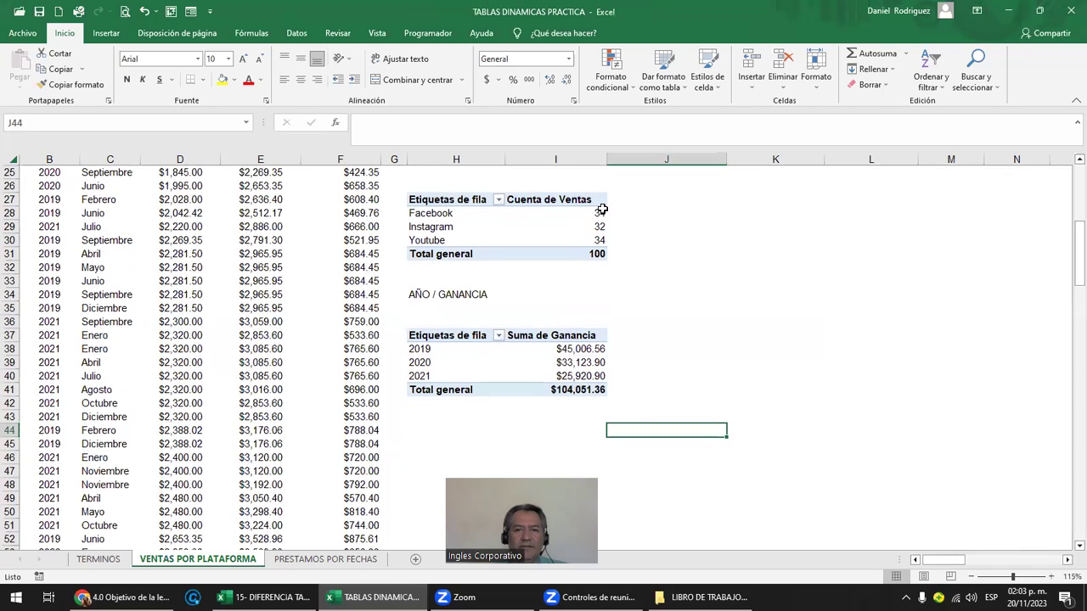
scroll(604, 249, up, 2)
scroll(604, 250, up, 3)
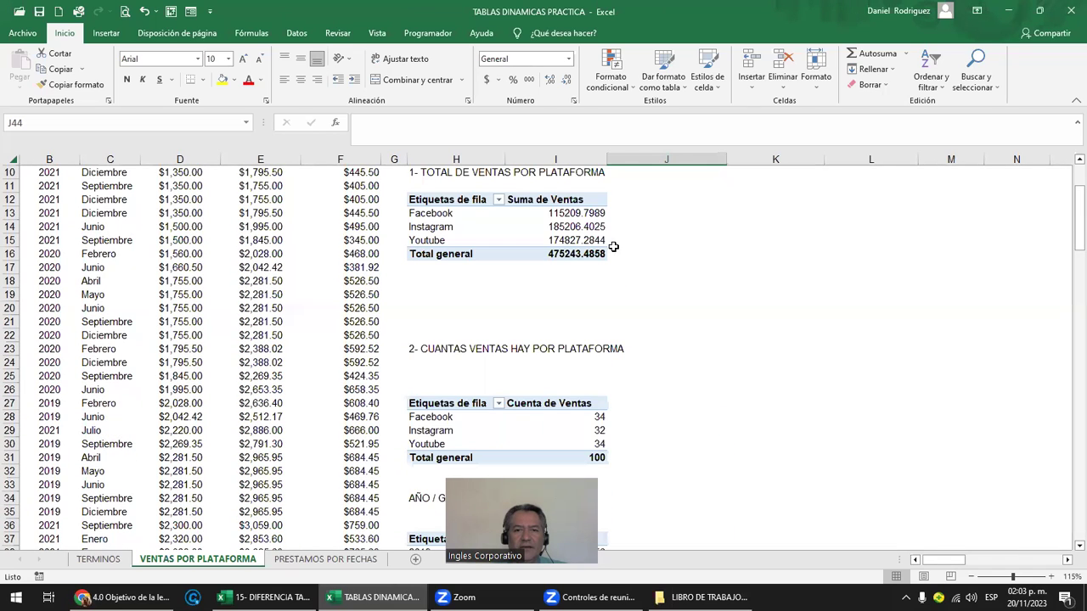
drag(571, 213, 569, 254)
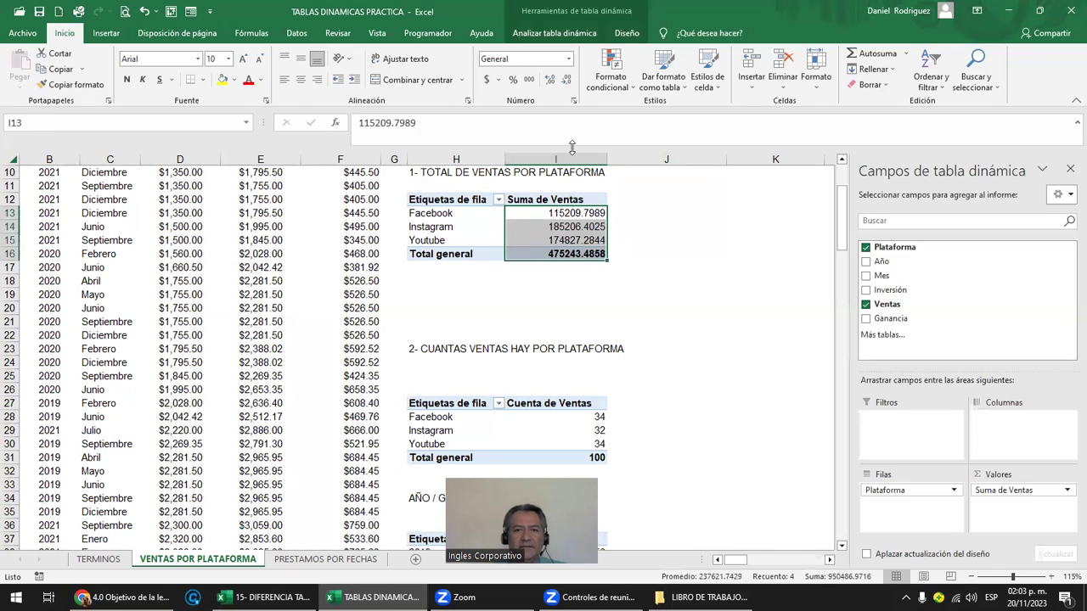
click(569, 58)
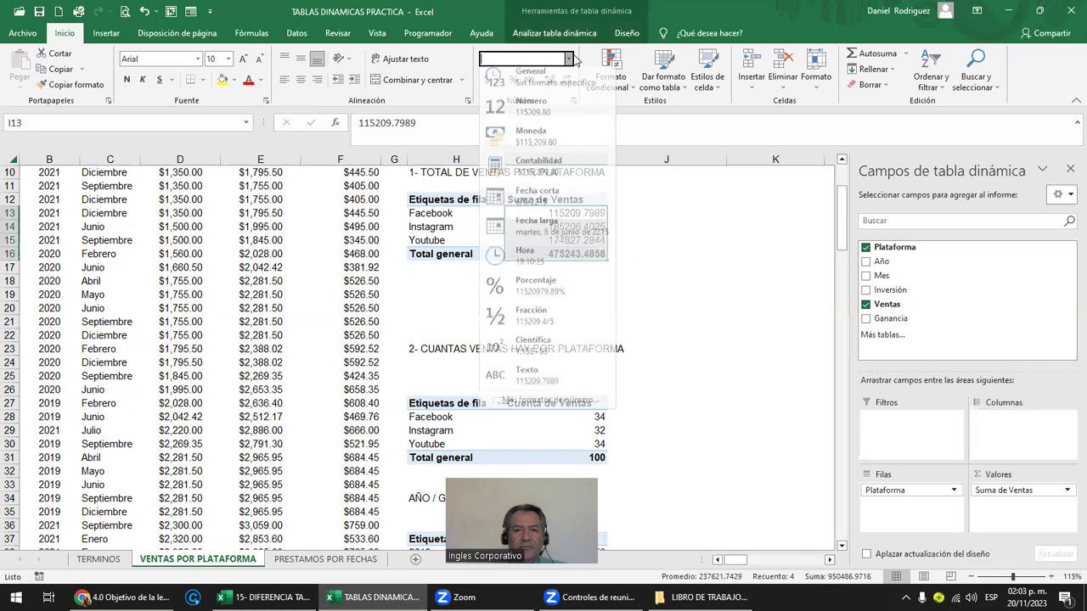
click(526, 146)
click(665, 250)
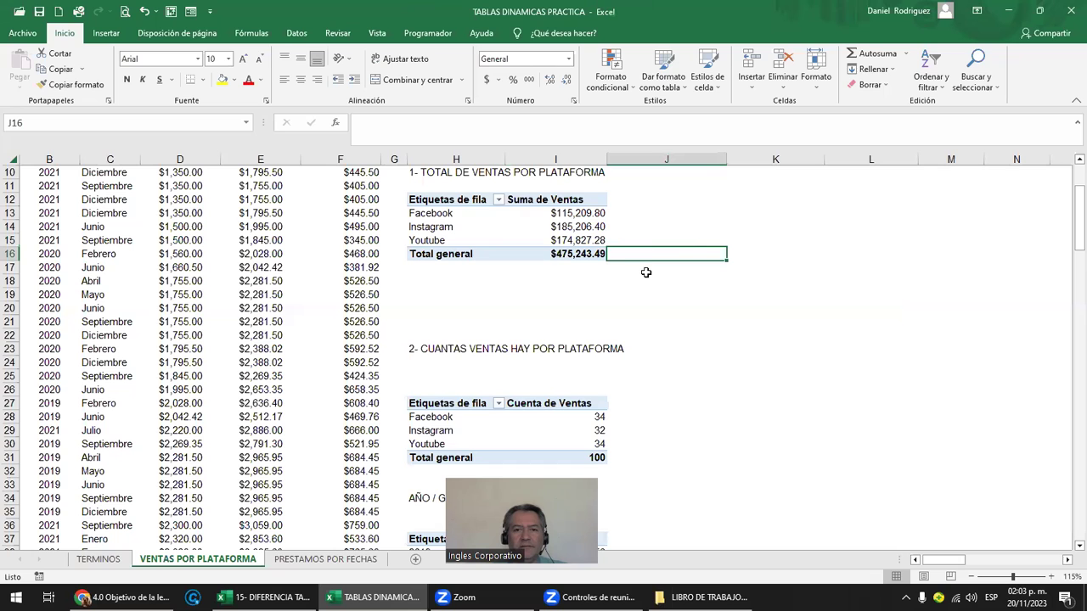
scroll(646, 272, down, 1)
scroll(650, 281, down, 3)
scroll(649, 281, down, 1)
scroll(613, 308, down, 1)
Drag Plataforma into the Filtros area of the AÑO / GANANCIA pivot, showing (Todas)
click(585, 310)
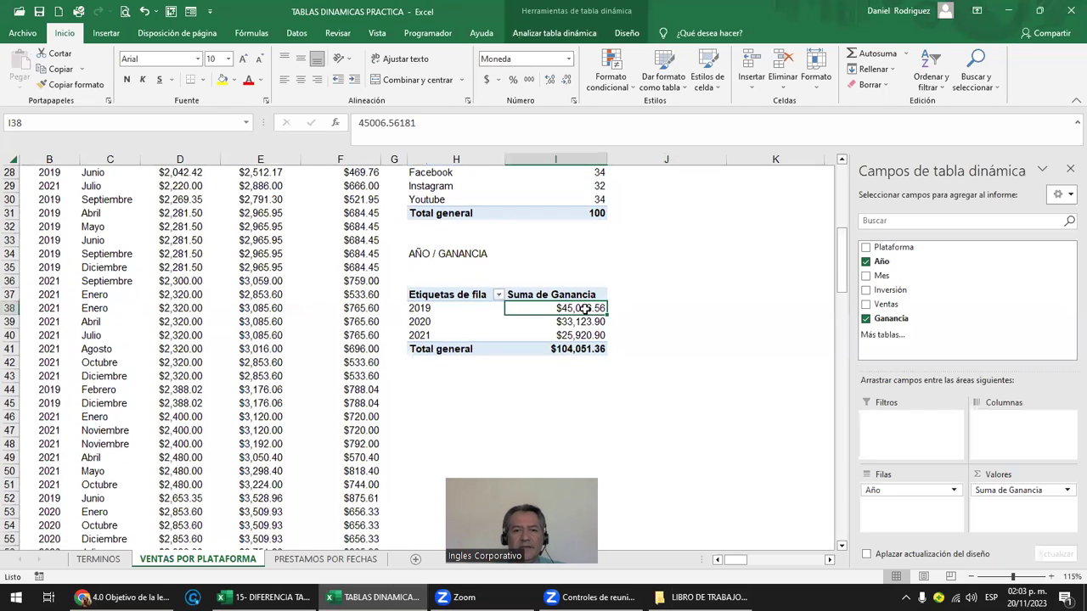
click(422, 253)
click(479, 295)
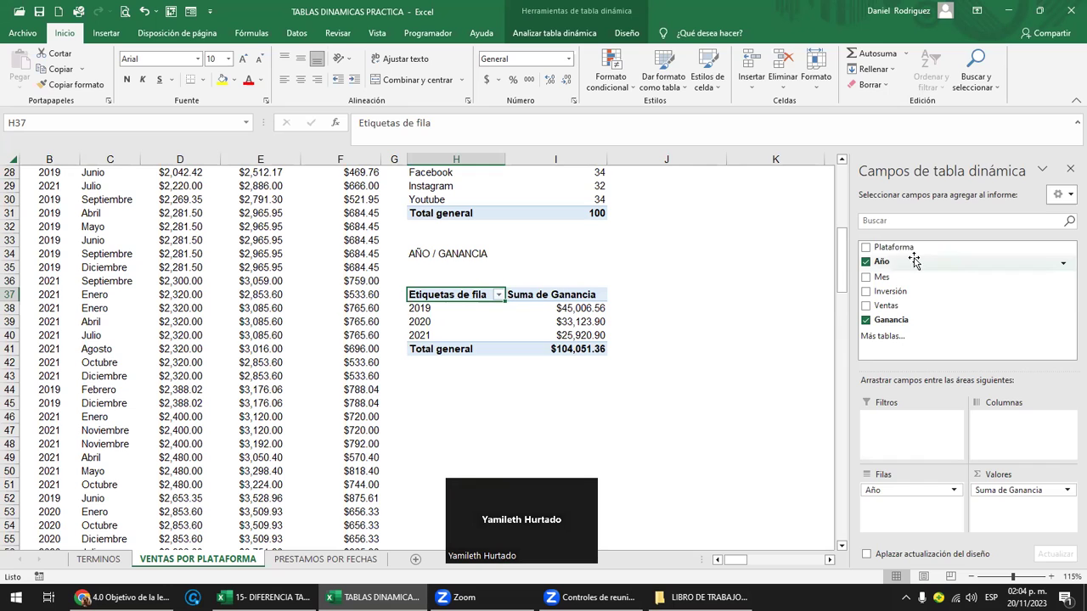
drag(903, 248, 917, 425)
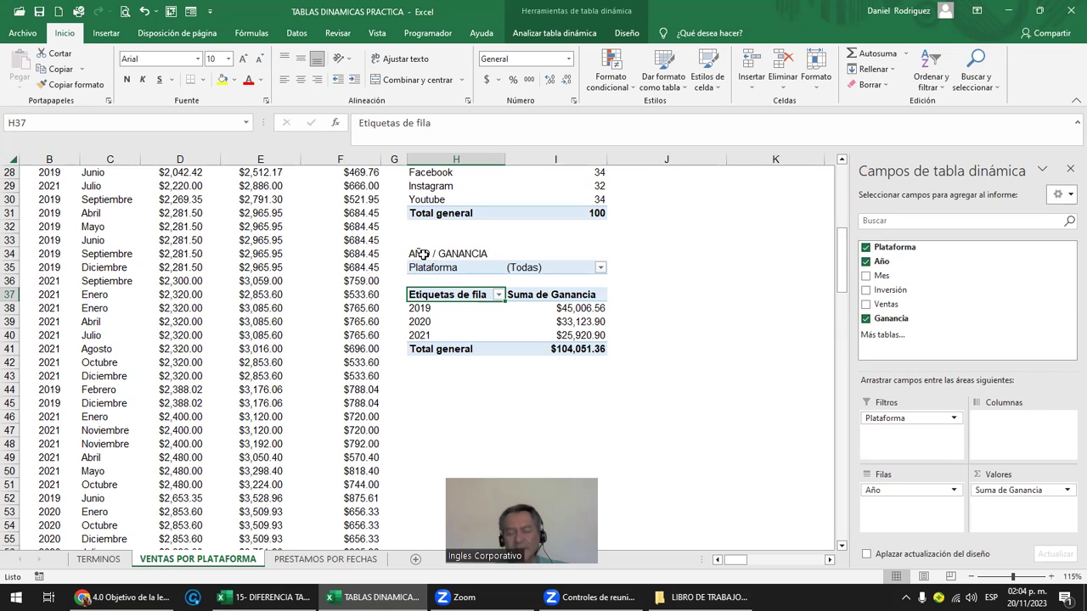
Set the Plataforma report filter to Facebook
click(601, 268)
click(492, 313)
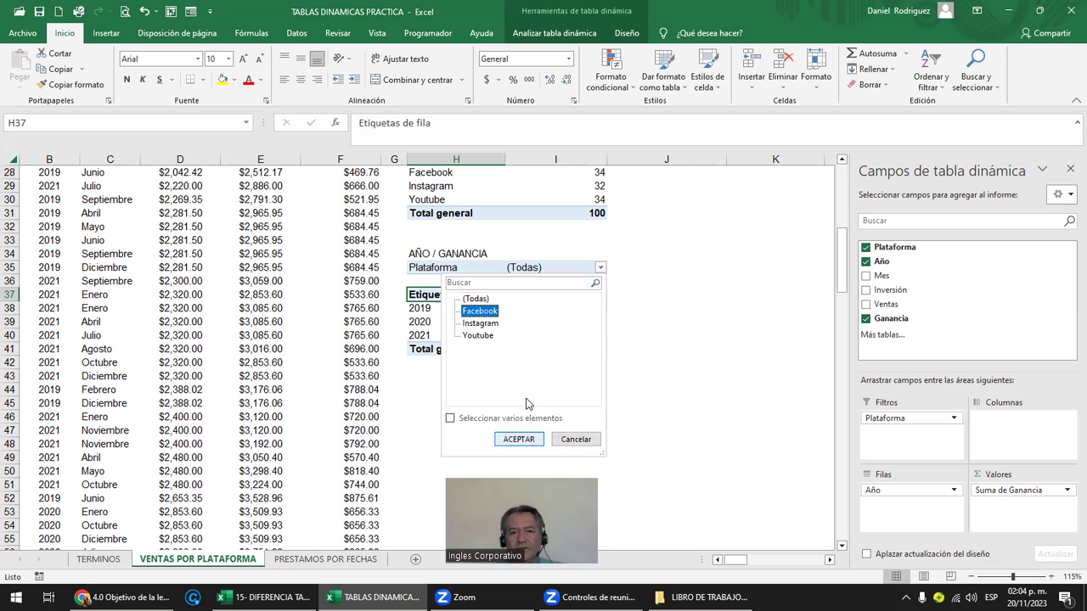
click(518, 439)
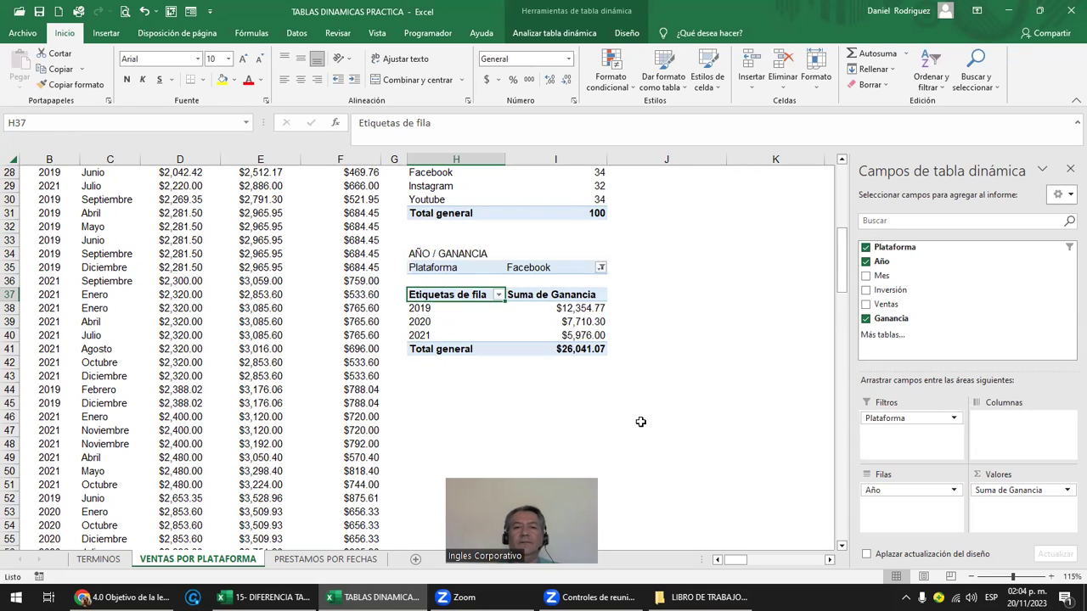
Filter the year rows to 2021 only, leaving $5,976.00 in profit
click(499, 296)
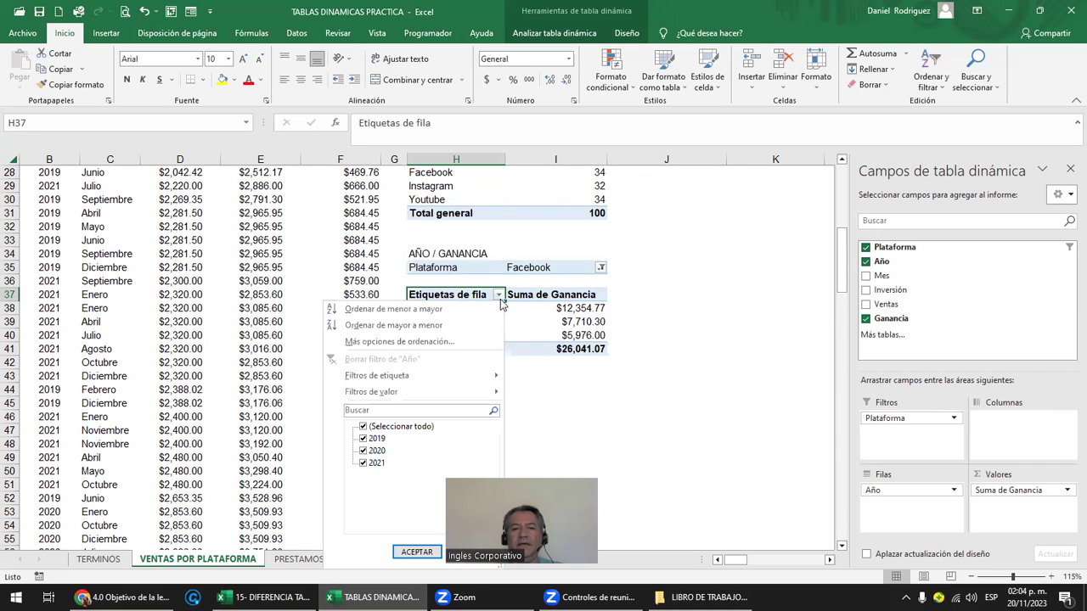
click(499, 297)
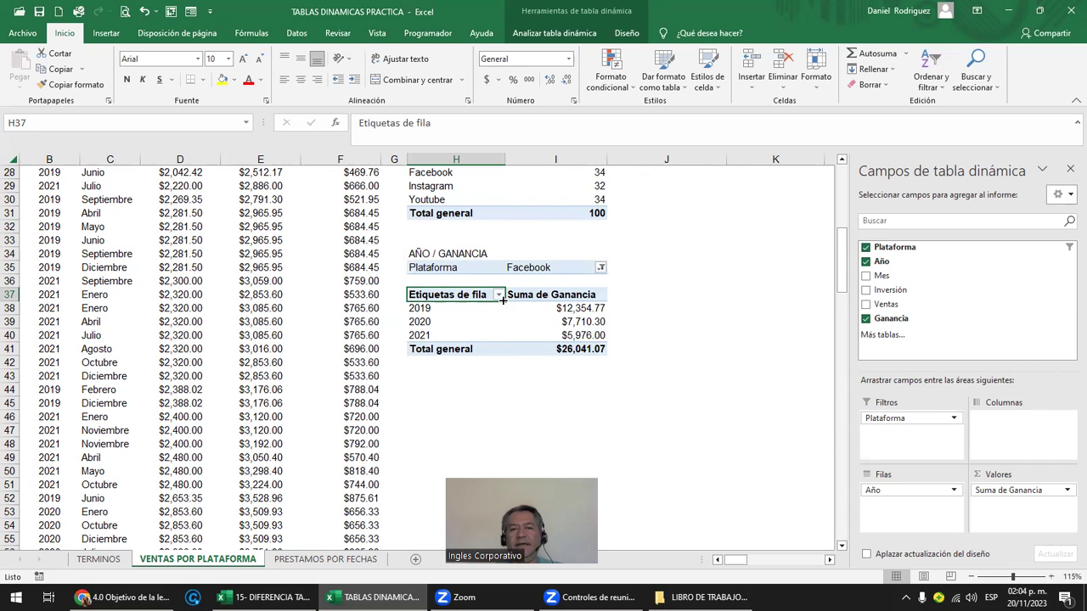
drag(454, 310, 450, 335)
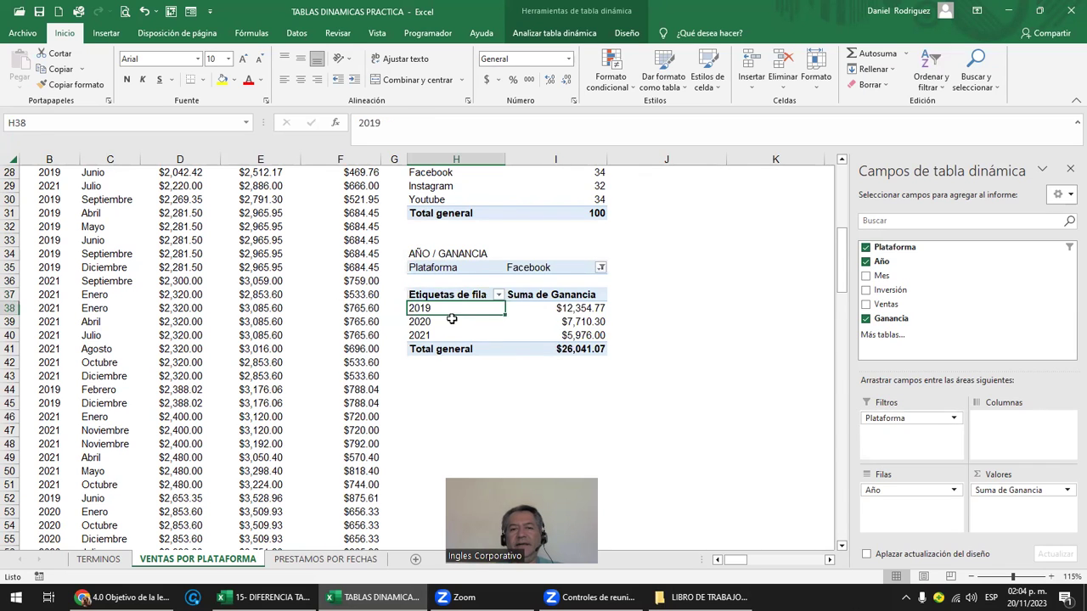
click(500, 296)
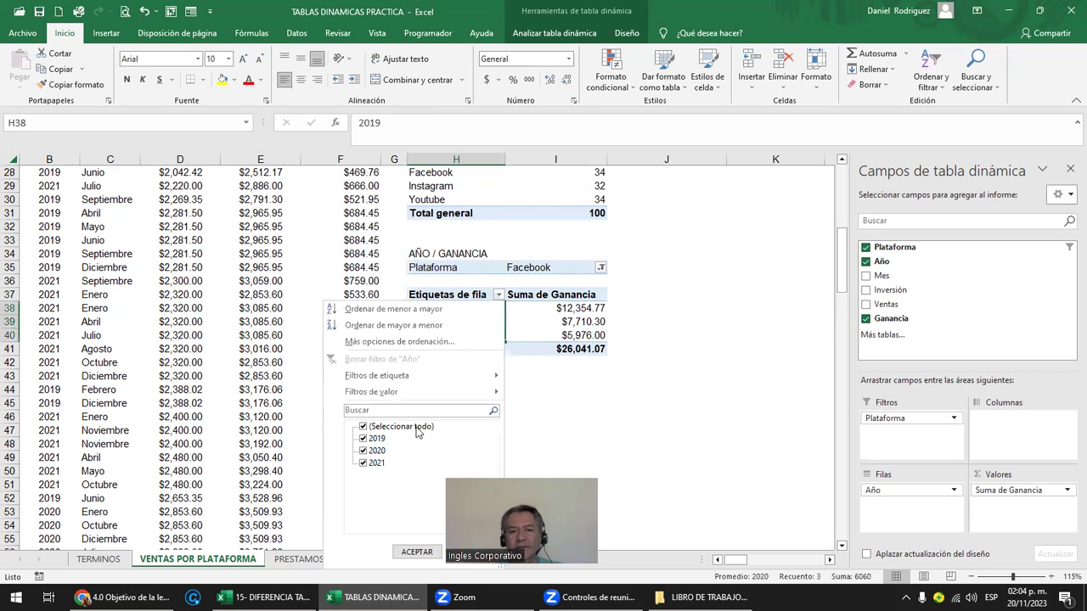
click(364, 438)
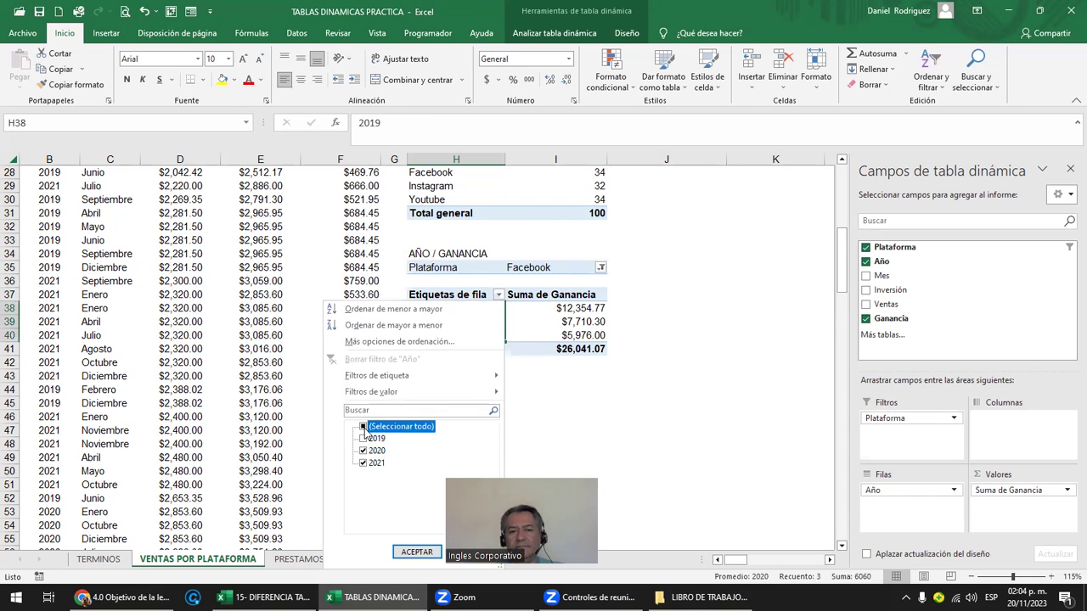
click(363, 427)
click(371, 465)
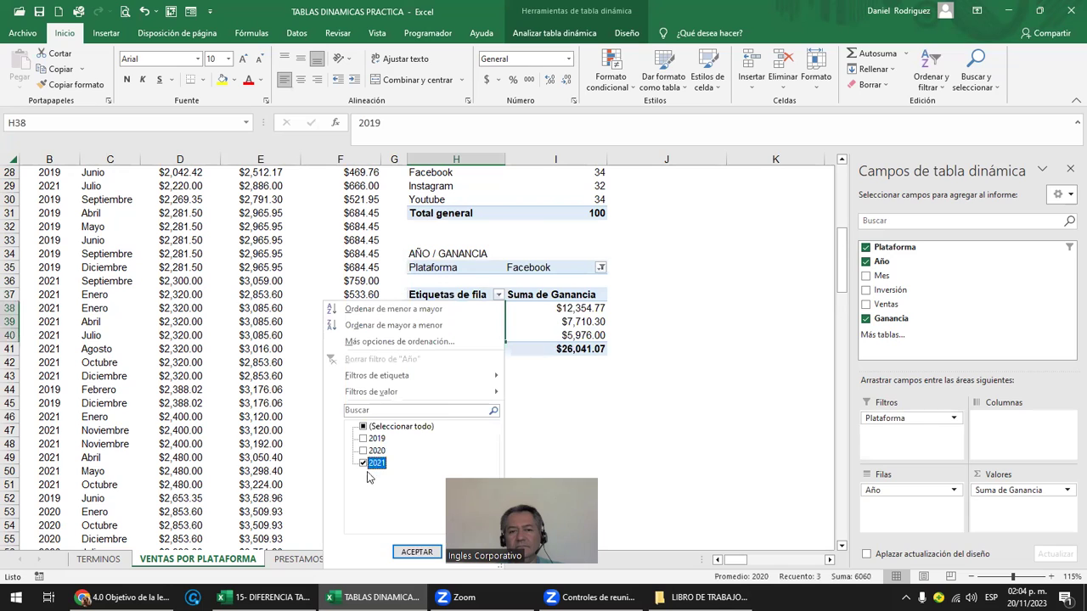
click(417, 551)
click(528, 381)
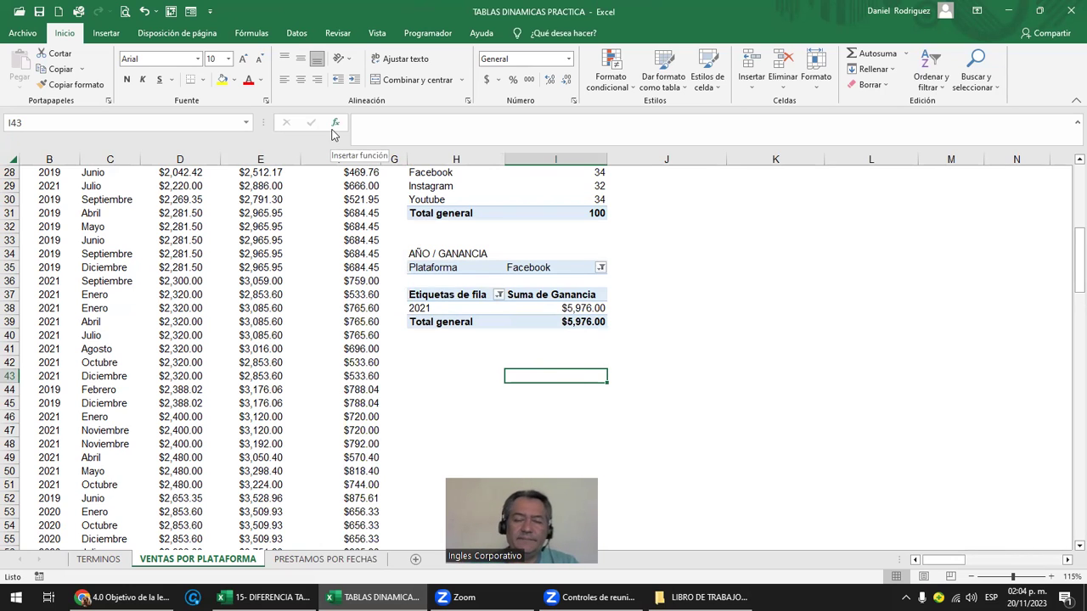
Return to cell F2 at the top of the sheet and save TABLAS DINAMICAS PRACTICA
click(752, 346)
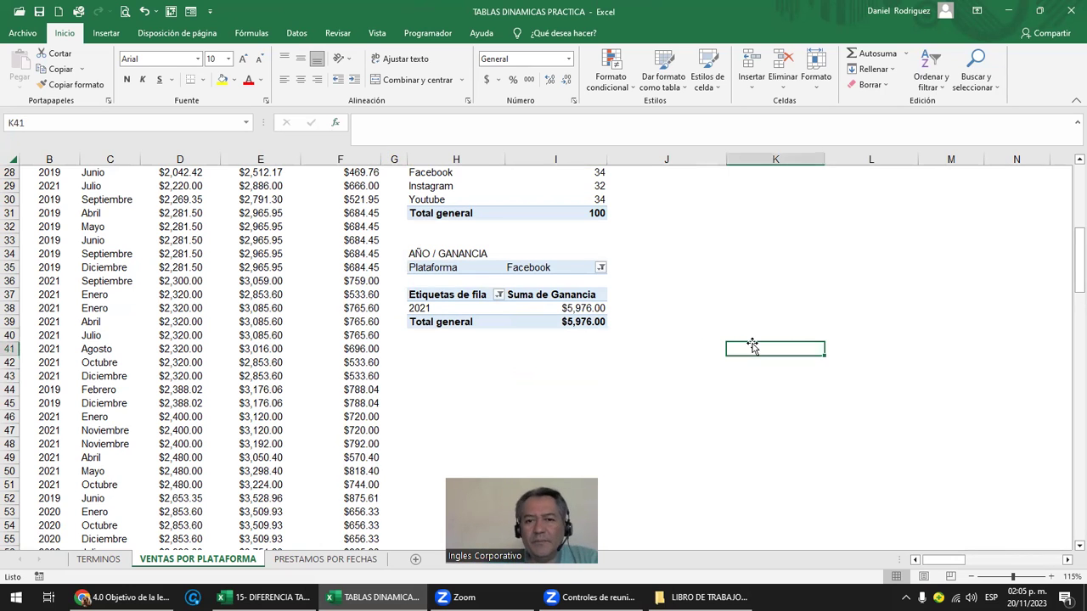
scroll(752, 344, up, 4)
scroll(752, 345, up, 4)
scroll(752, 345, up, 1)
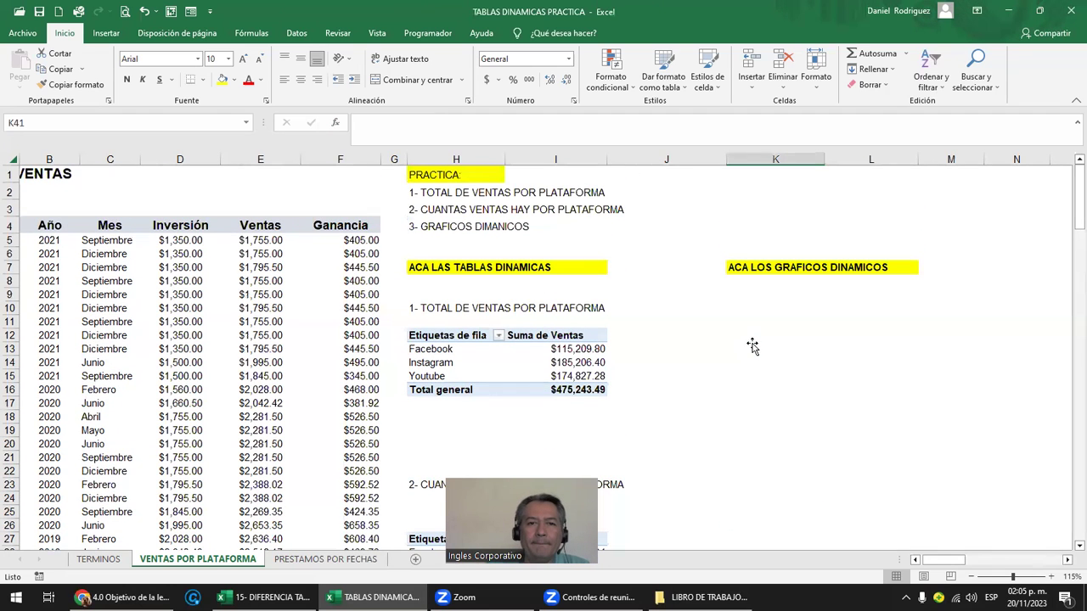
click(337, 193)
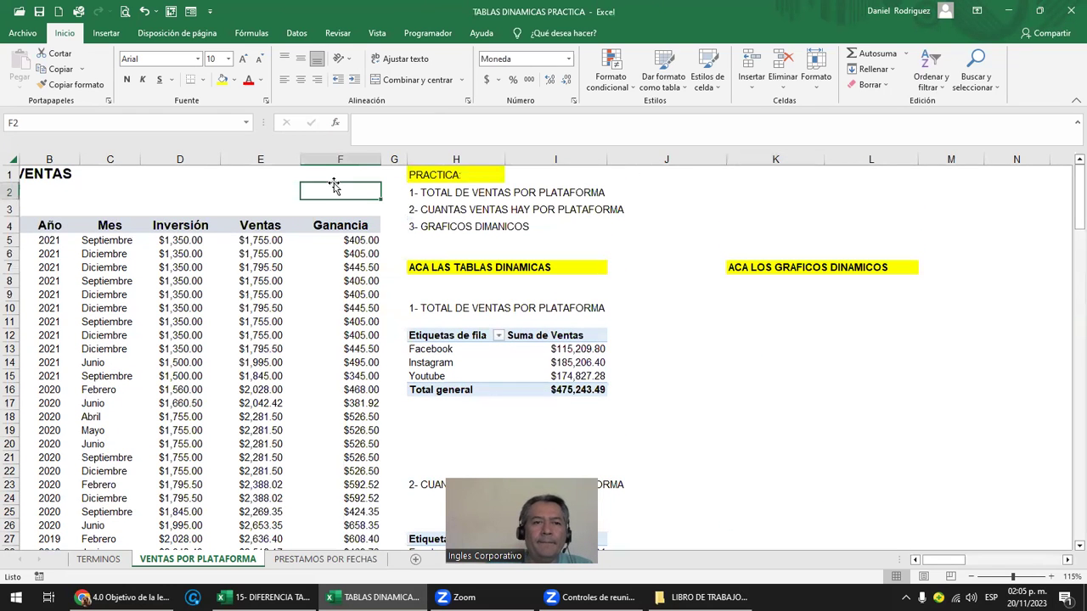
click(39, 12)
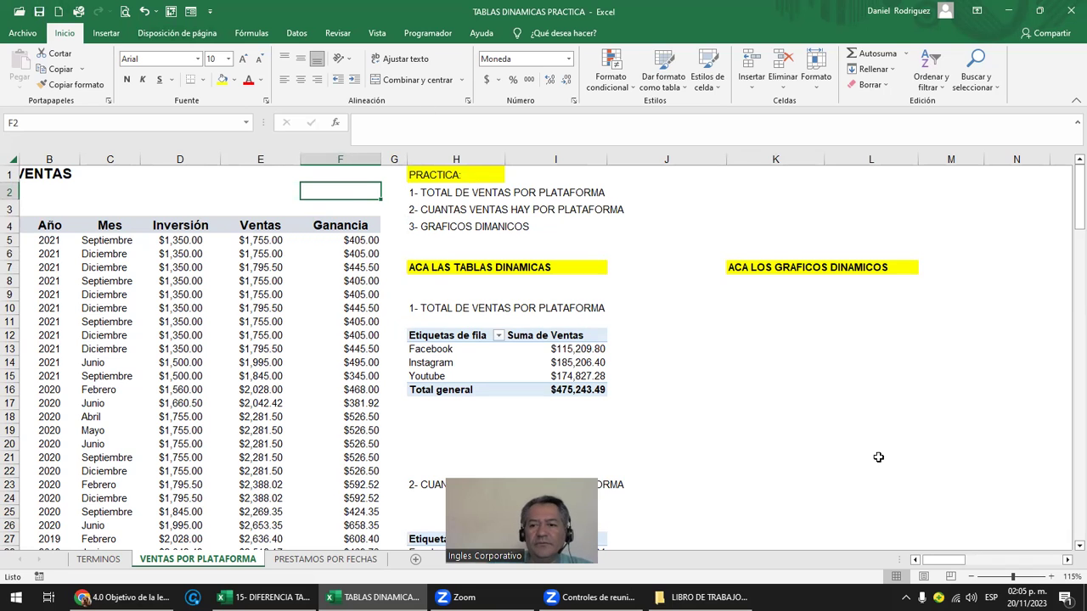